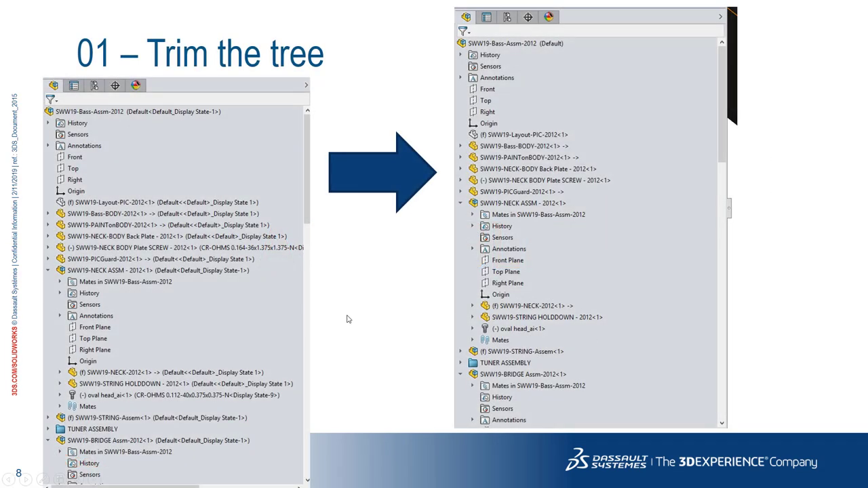
# Switch to SOLIDWORKS and examine the component names in the bass guitar assembly's feature tree.
pyautogui.press('super')
pyautogui.click(335, 479)
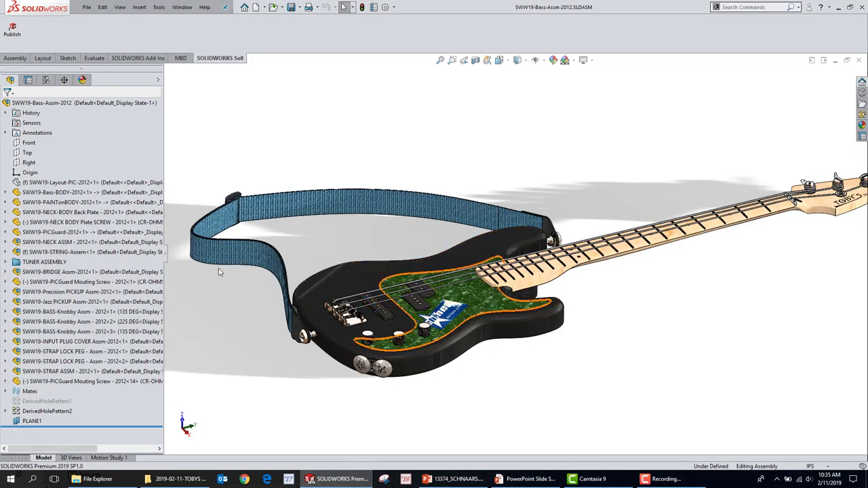
pyautogui.moveTo(59, 449)
pyautogui.mouseDown()
pyautogui.moveTo(119, 449)
pyautogui.moveTo(51, 459)
pyautogui.mouseUp()
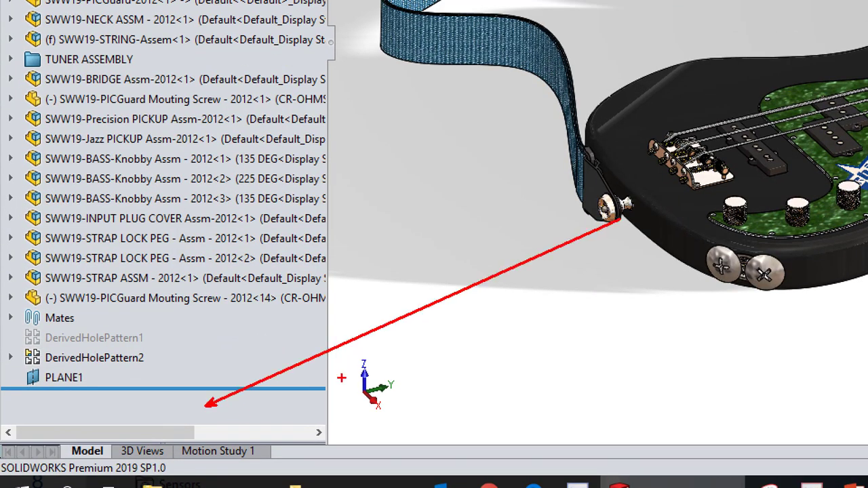
pyautogui.moveTo(172, 407)
pyautogui.mouseDown()
pyautogui.moveTo(415, 410)
pyautogui.moveTo(359, 453)
pyautogui.mouseUp()
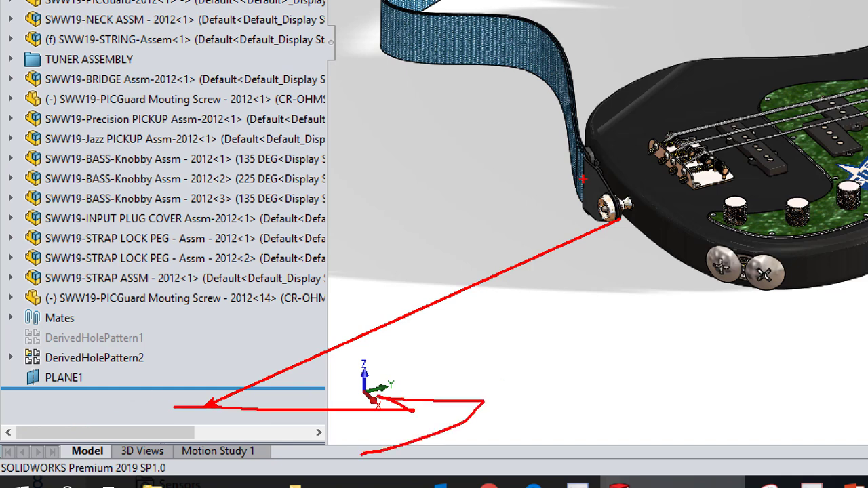
pyautogui.press('super')
pyautogui.press('Escape')
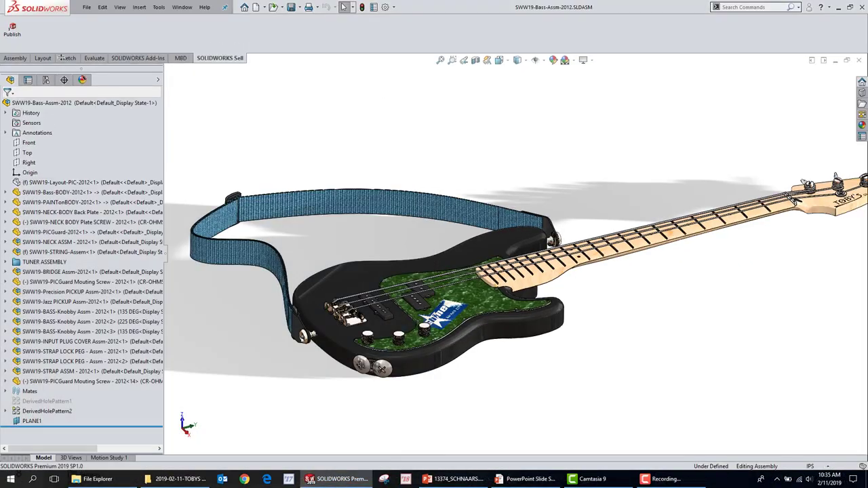
# Turn off component configuration names and display state names in the tree display of the top-level bass assembly.
pyautogui.click(49, 106)
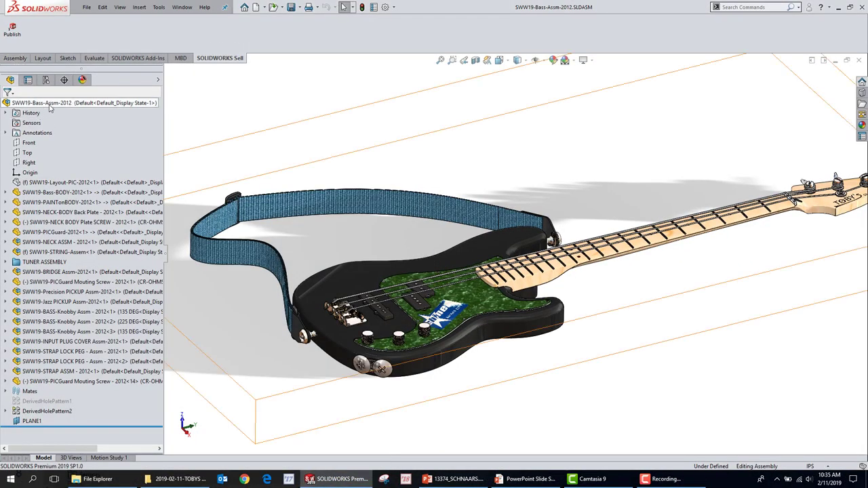
pyautogui.rightClick(49, 107)
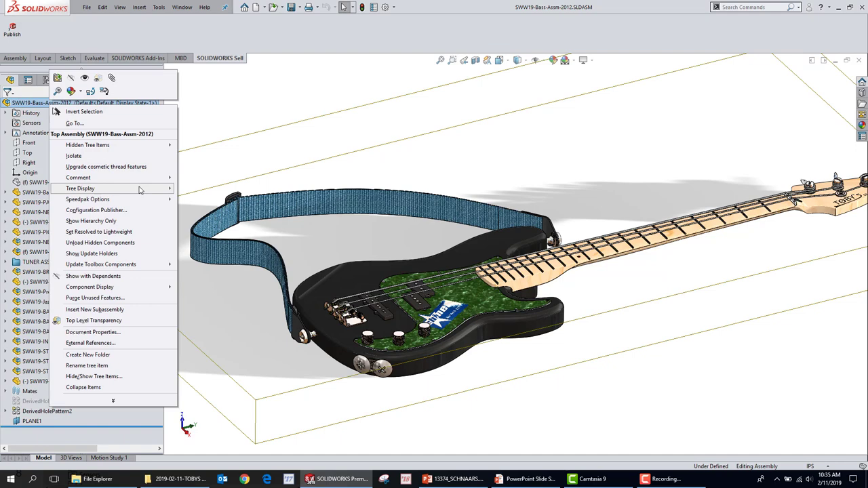
pyautogui.moveTo(139, 189)
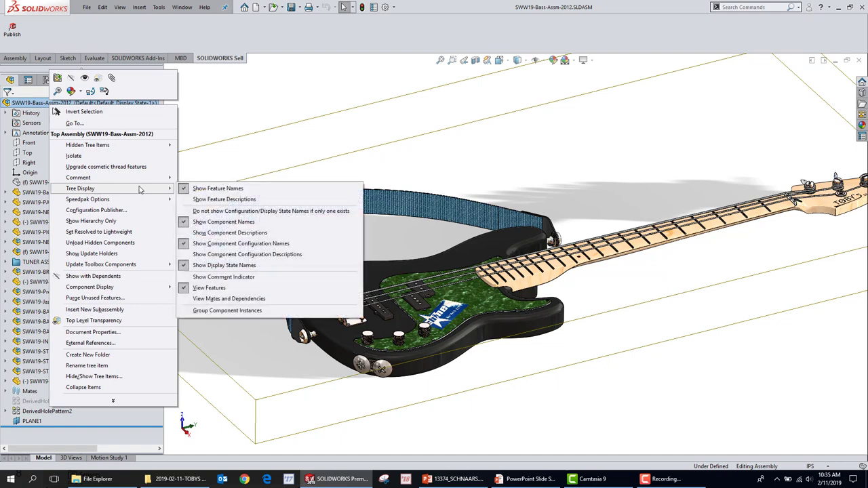
pyautogui.click(234, 244)
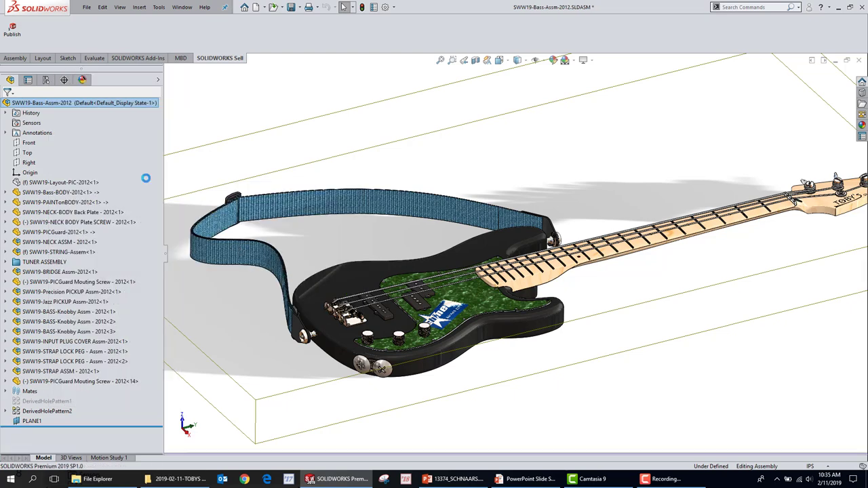
pyautogui.rightClick(103, 107)
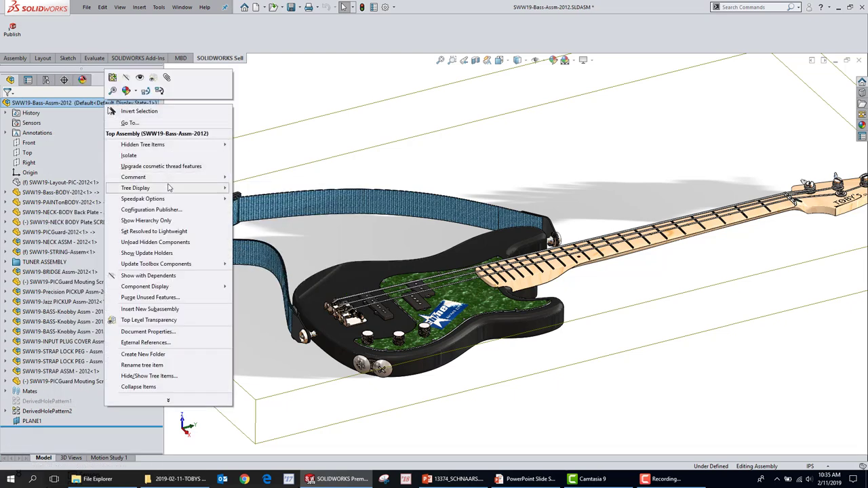
pyautogui.moveTo(170, 188)
pyautogui.click(285, 265)
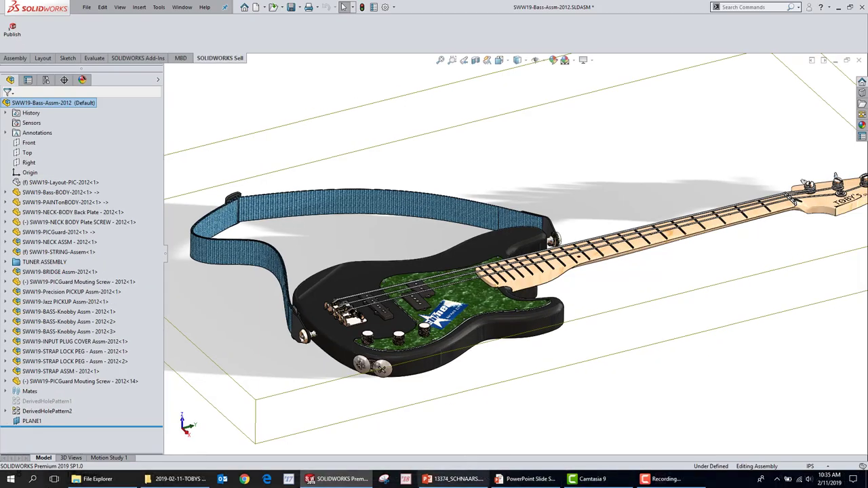
# Switch to the PowerPoint slide show and advance to the "02 – Divorce Toolbox" slide.
pyautogui.click(524, 480)
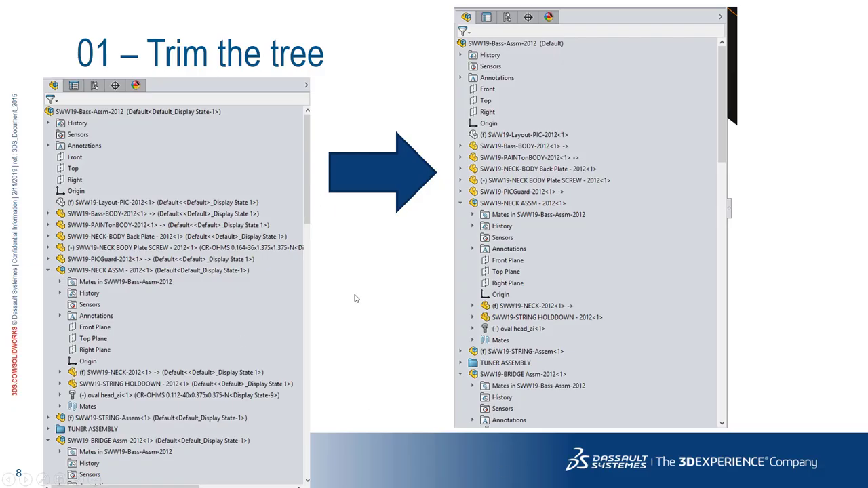
pyautogui.click(301, 244)
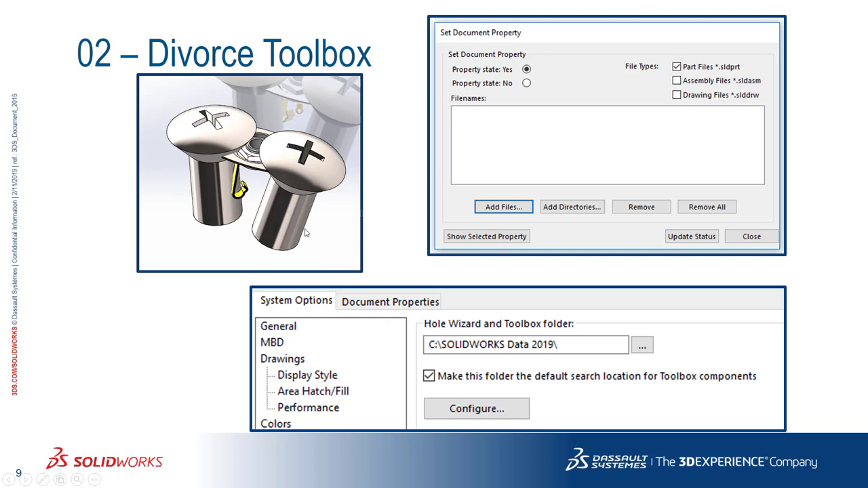
# Switch back to SOLIDWORKS and examine the screws of the input plug cover on the edge of the guitar body.
pyautogui.press('super+Tab')
pyautogui.press('Escape')
pyautogui.press('super+Tab')
pyautogui.click(464, 133)
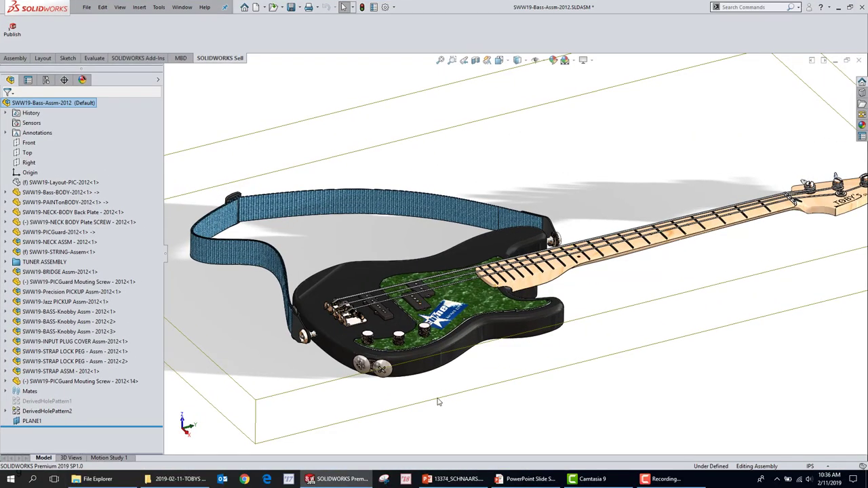
pyautogui.scroll(-10, 394, 382)
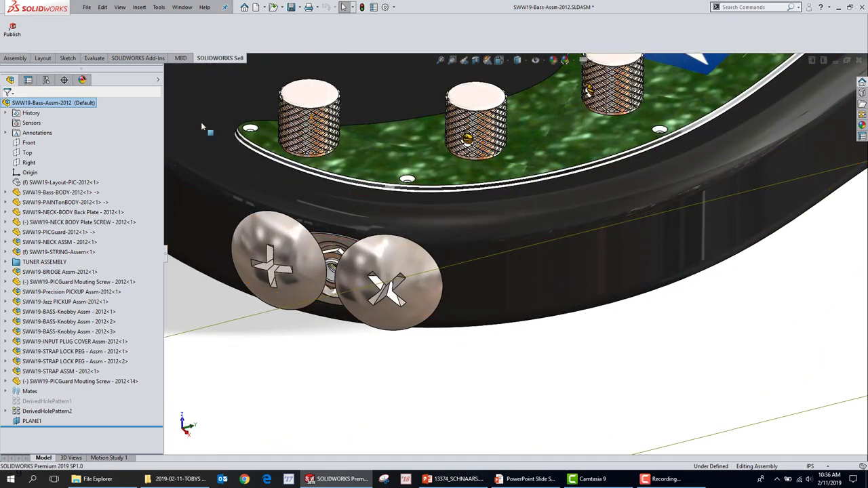
pyautogui.scroll(10, 284, 275)
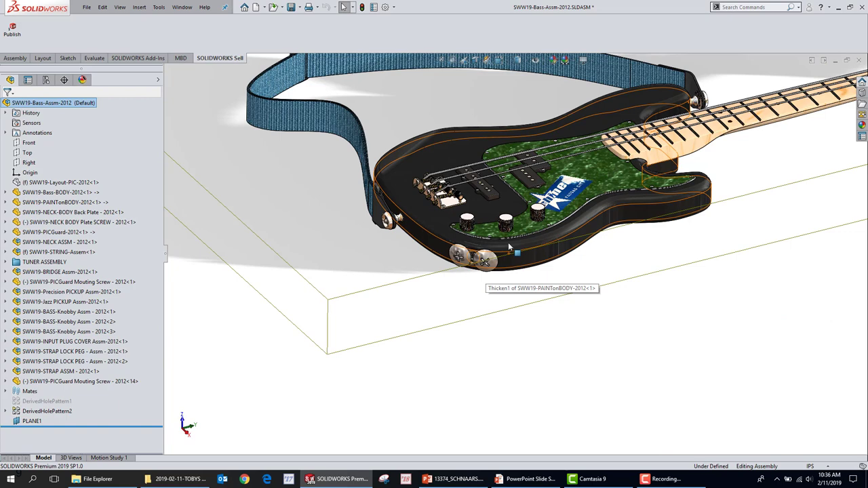
pyautogui.scroll(-4, 516, 248)
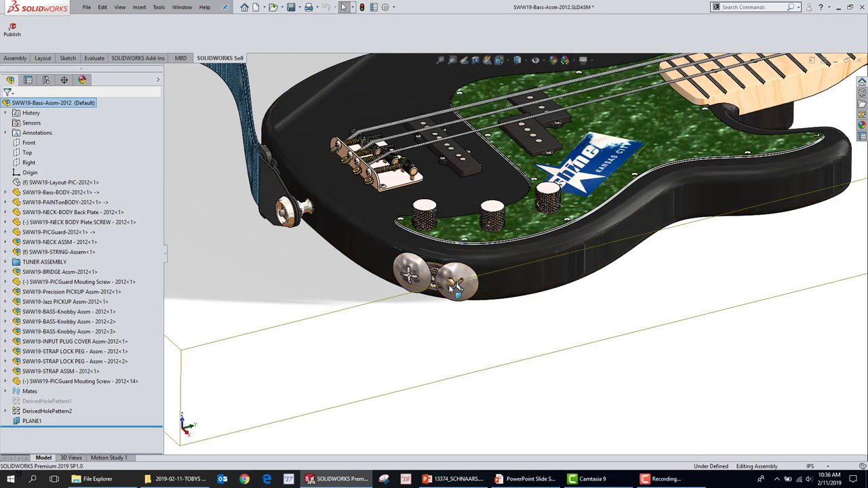
# Review the Pack and Go options for the bass assembly and close the dialog without saving.
pyautogui.click(87, 7)
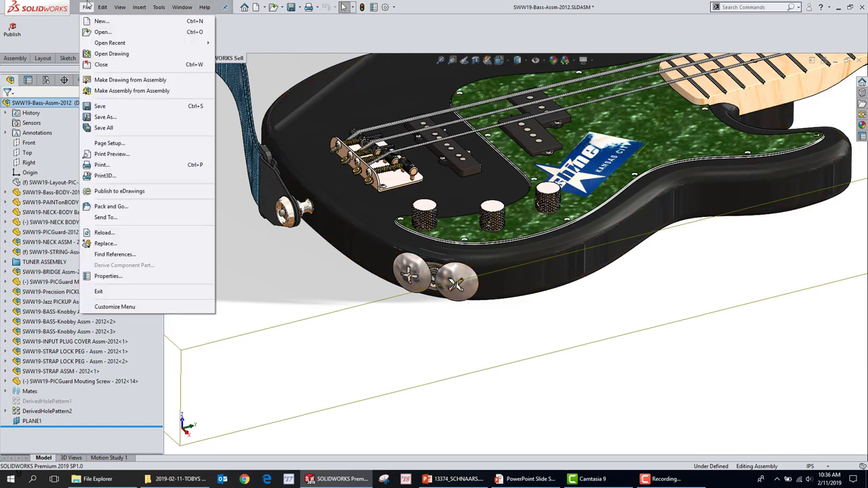
pyautogui.click(114, 206)
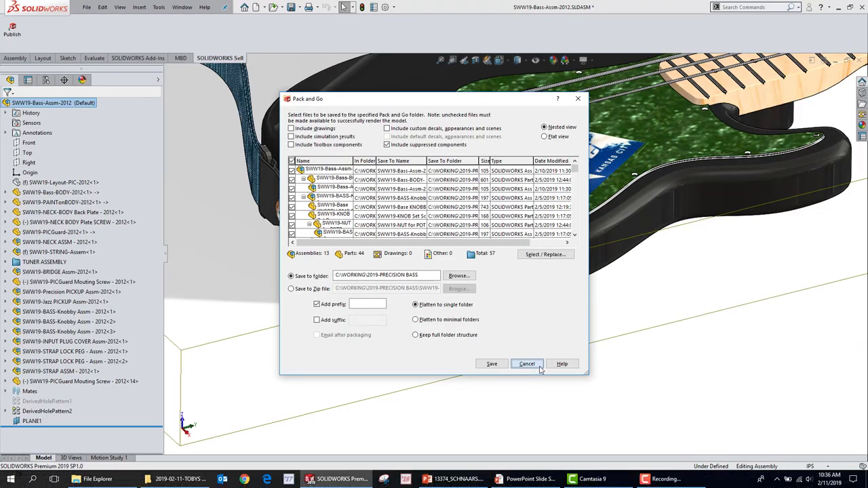
pyautogui.click(528, 364)
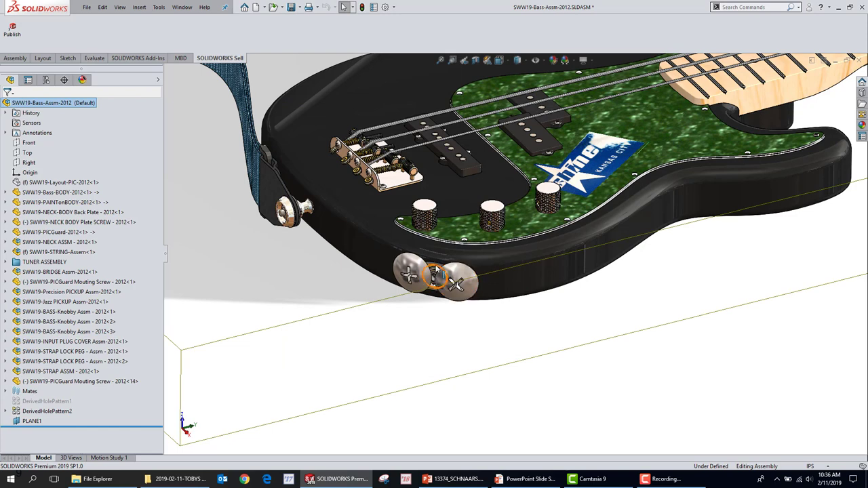
# Select the input plug cover's face and review which files in its assembly hierarchy can be opened from it.
pyautogui.scroll(-5, 436, 271)
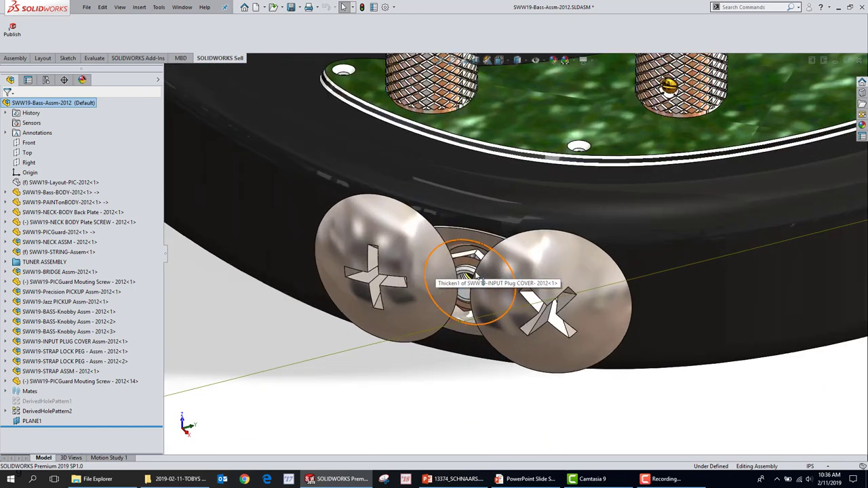
pyautogui.click(476, 244)
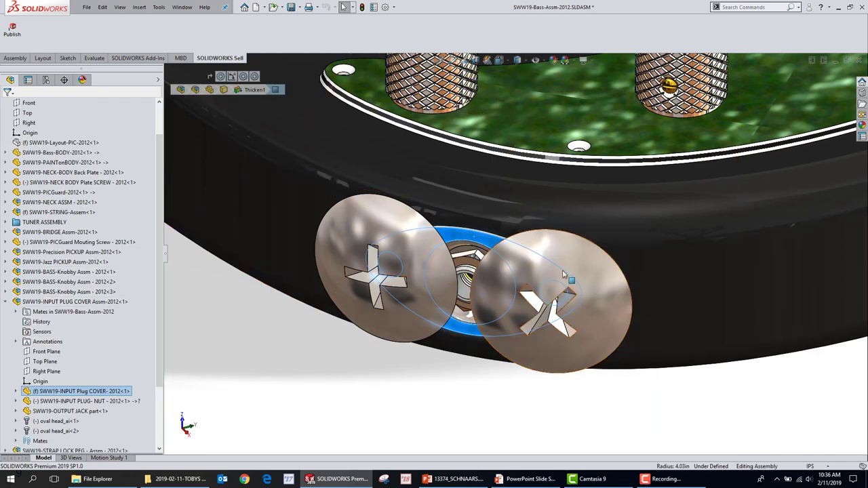
pyautogui.scroll(2, 551, 266)
pyautogui.click(500, 248)
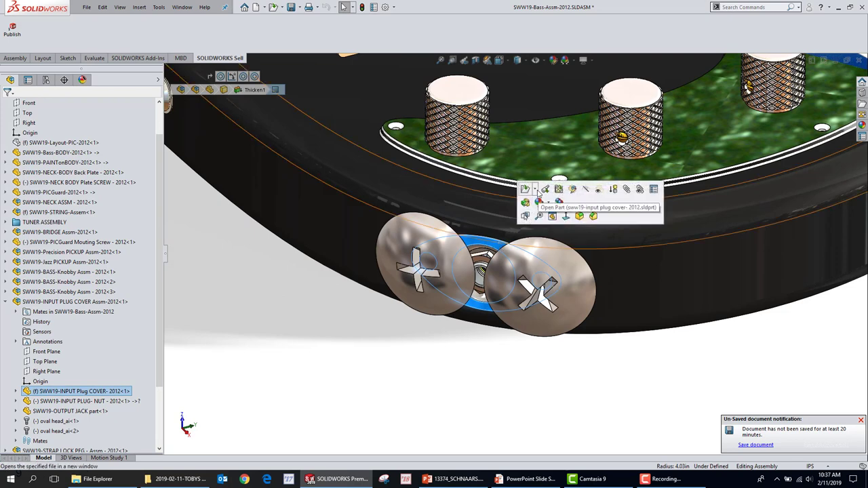
pyautogui.click(536, 190)
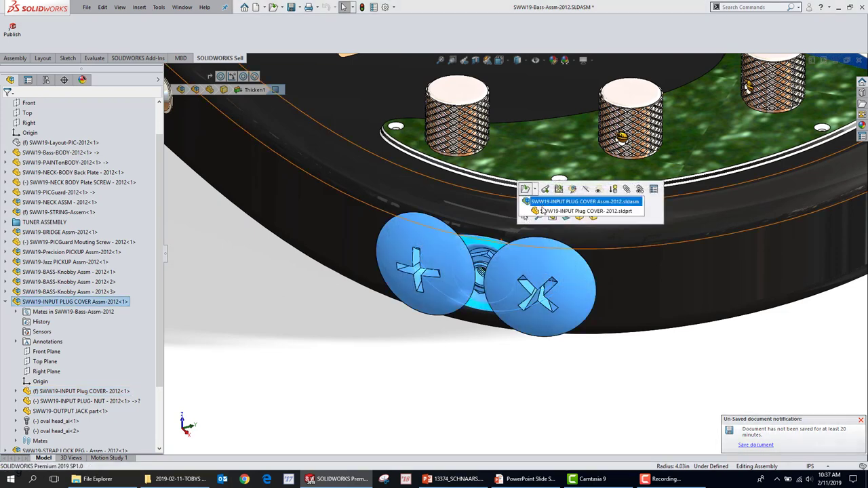
pyautogui.click(570, 211)
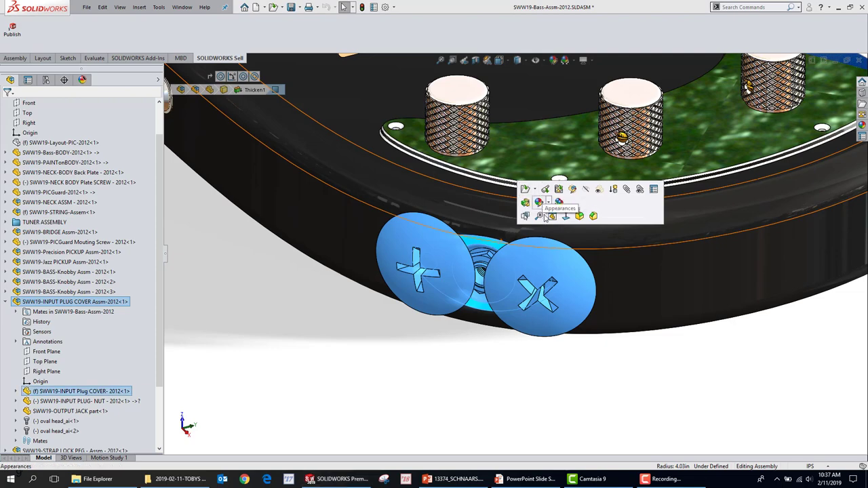
# Select the end face of the nearest string rest on the bridge and review its parent files available for opening.
pyautogui.click(312, 289)
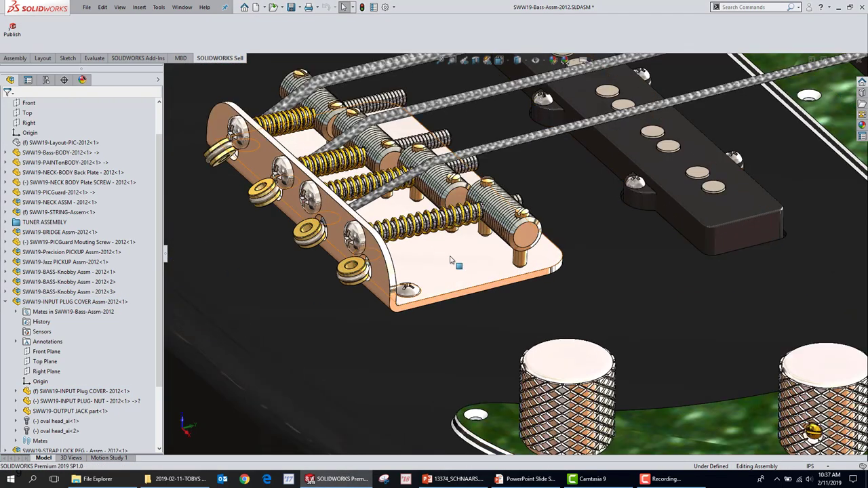
pyautogui.click(535, 234)
pyautogui.moveTo(567, 187)
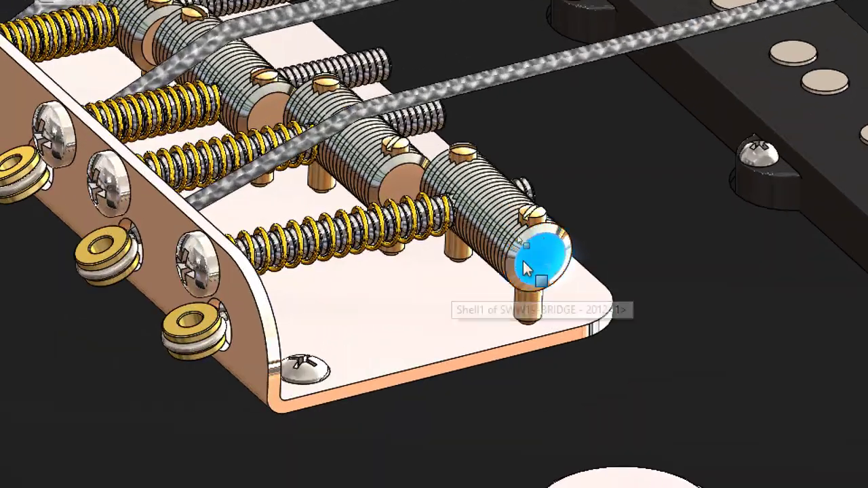
pyautogui.click(527, 268)
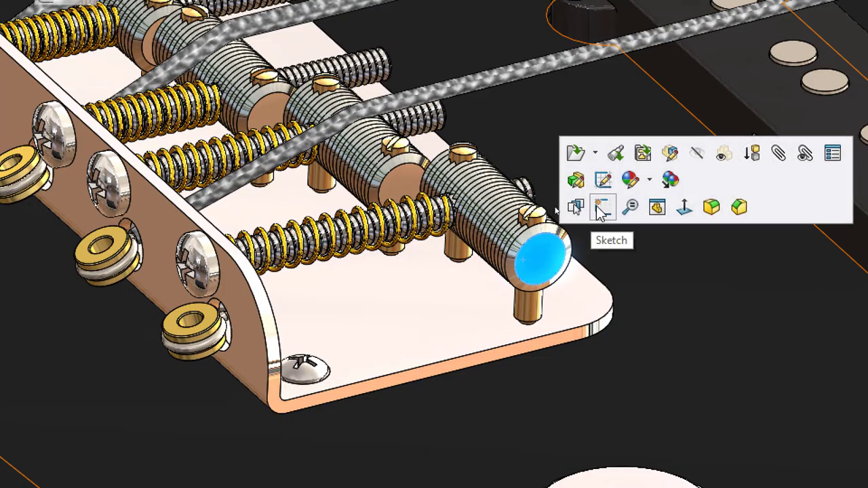
pyautogui.click(596, 154)
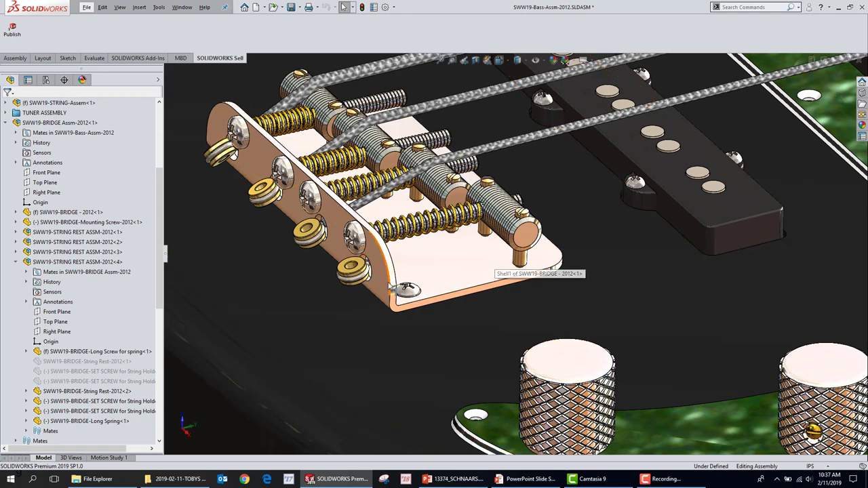
# Open the SWW19-INPUT PLUG COVER Assm-2012 subassembly from the plug cover on the guitar body.
pyautogui.scroll(-2, 569, 264)
pyautogui.scroll(6, 573, 268)
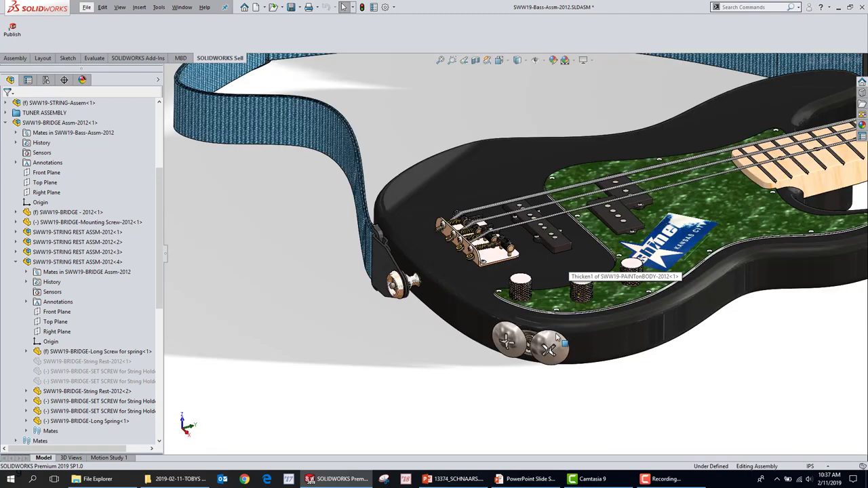
pyautogui.scroll(-8, 542, 272)
pyautogui.click(483, 272)
pyautogui.click(504, 221)
pyautogui.click(512, 234)
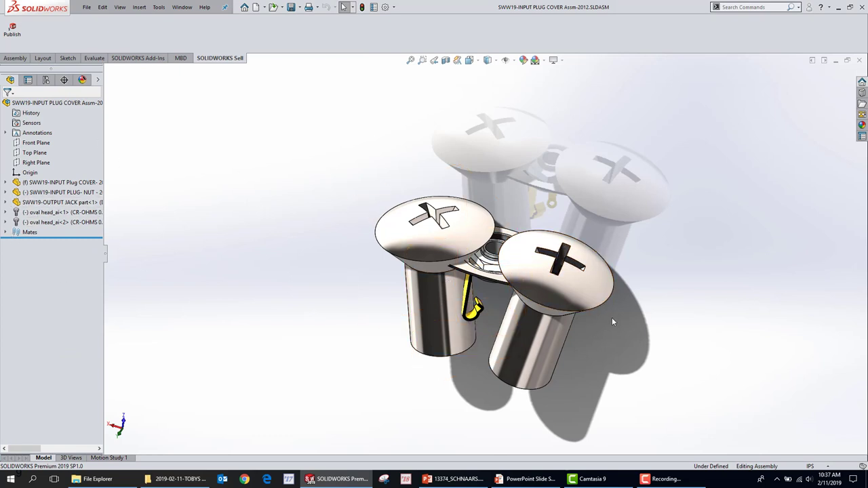
# Set the Toolbox size of the first oval head screw, oval head_ai<1>, to #6-32.
pyautogui.click(441, 298)
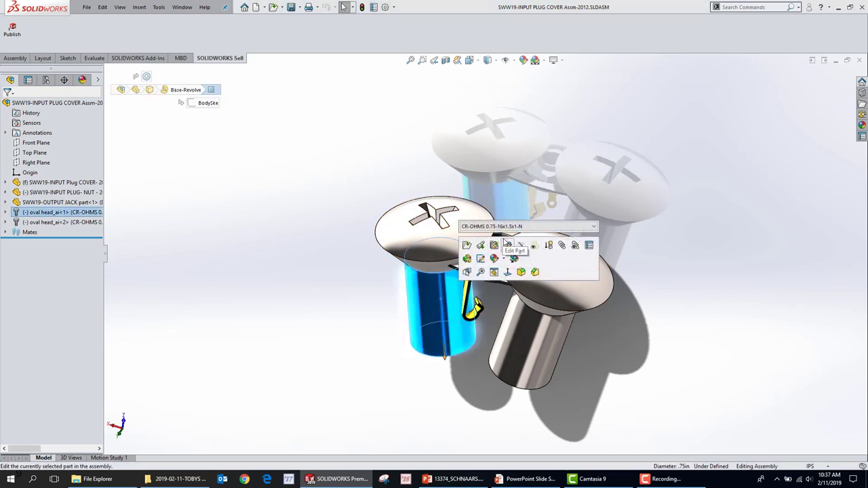
pyautogui.rightClick(449, 292)
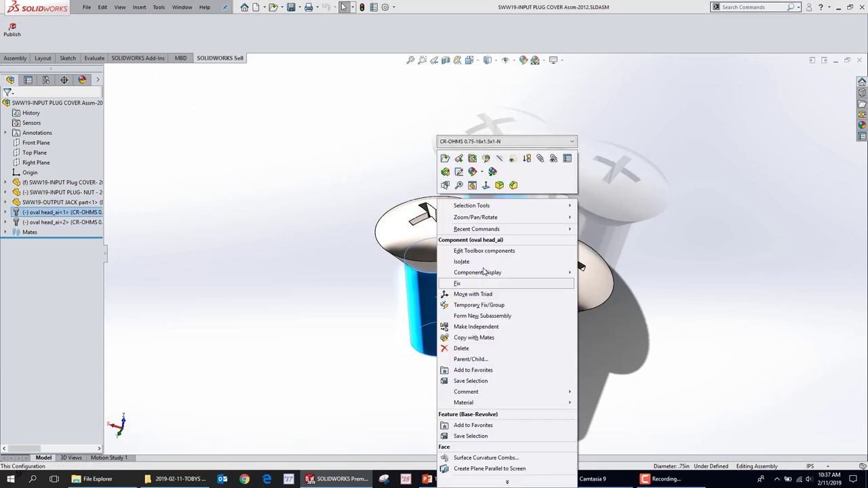
pyautogui.click(511, 253)
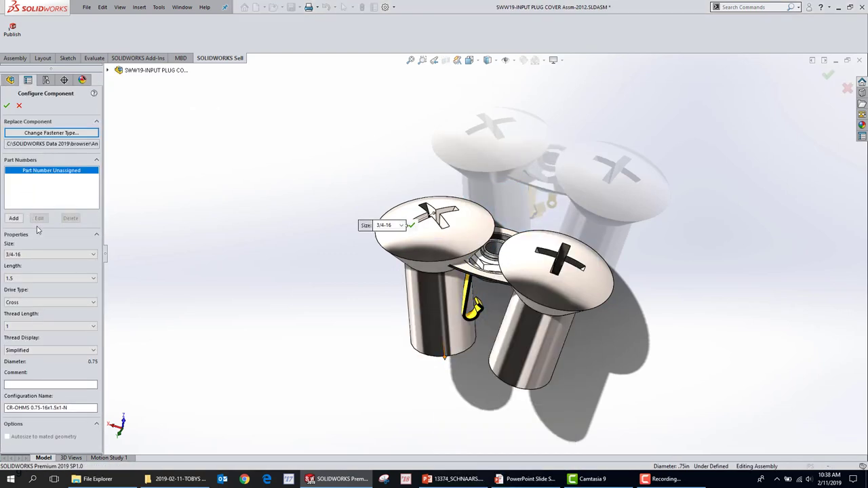
pyautogui.click(50, 255)
pyautogui.scroll(3, 40, 278)
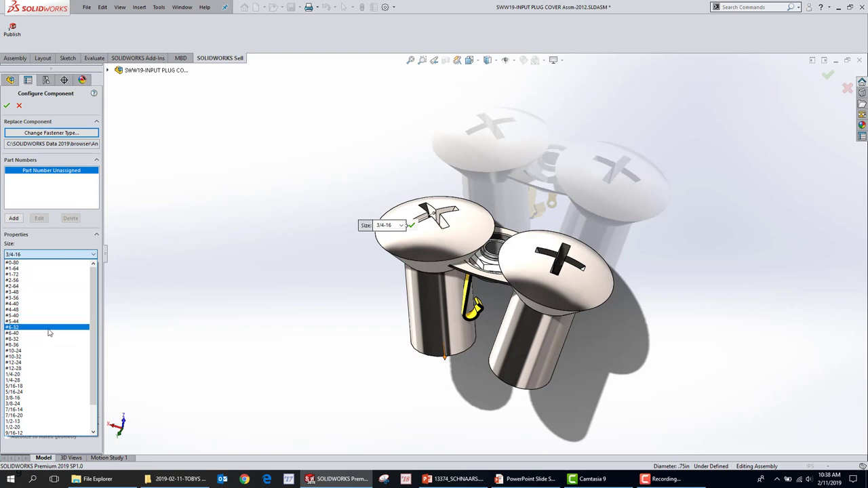
pyautogui.click(40, 327)
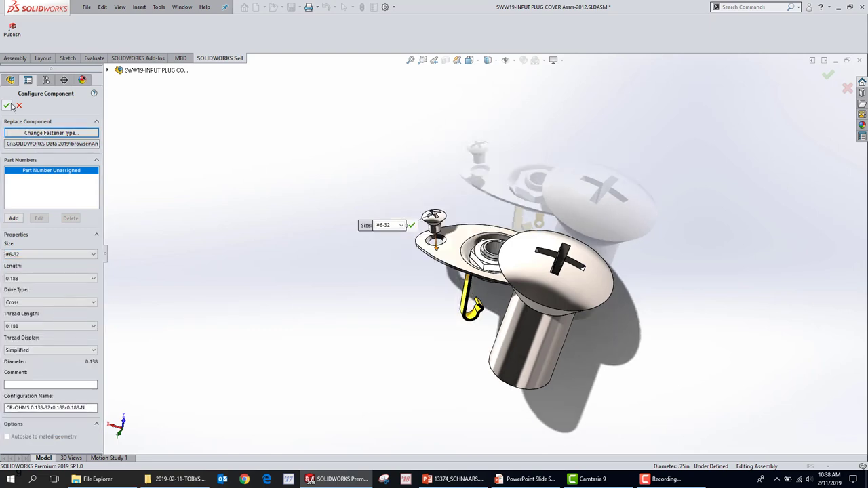
pyautogui.click(411, 225)
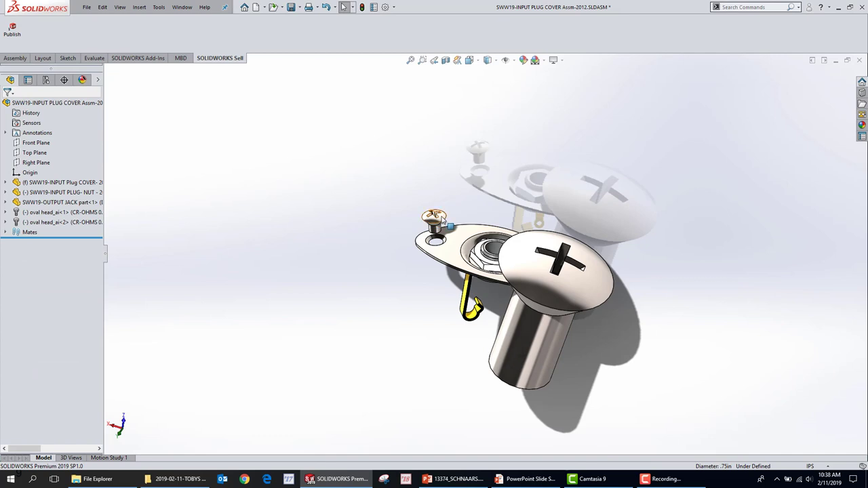
# Resize the remaining oversized oval head screw, oval head_ai<2>, to #6-32 through its Toolbox component definition.
pyautogui.click(543, 297)
pyautogui.rightClick(543, 299)
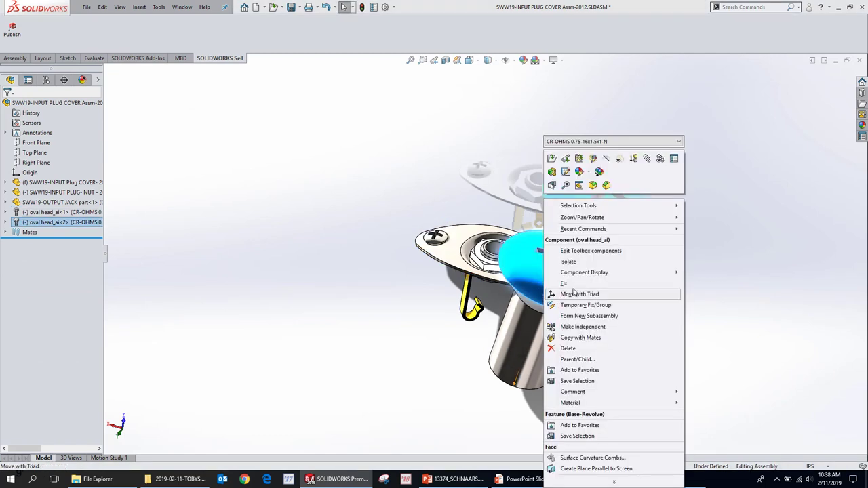
pyautogui.click(624, 254)
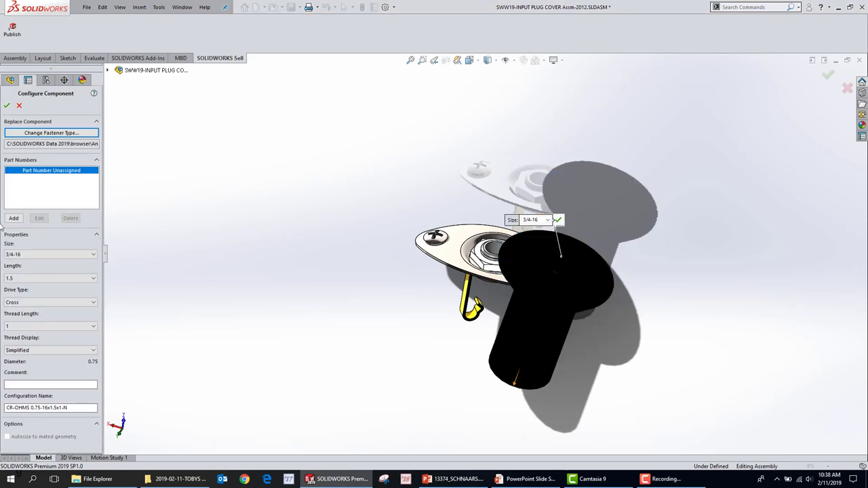
pyautogui.click(48, 255)
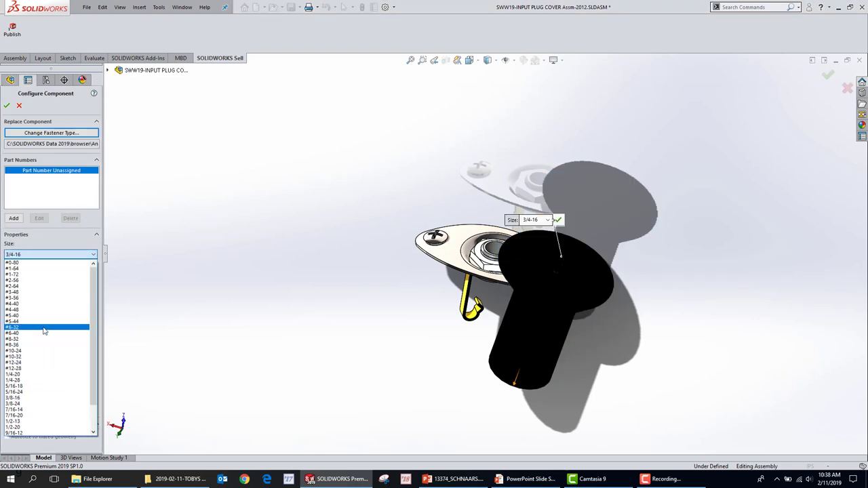
pyautogui.click(41, 327)
pyautogui.press('Return')
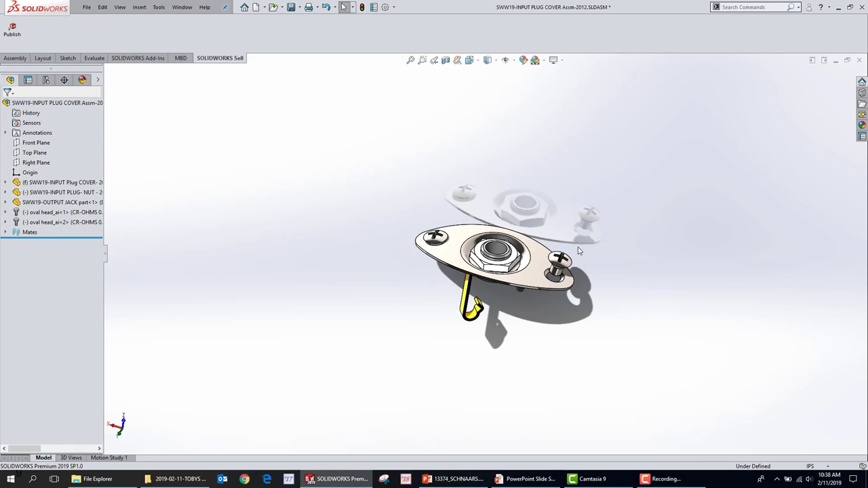
pyautogui.click(555, 278)
pyautogui.click(195, 295)
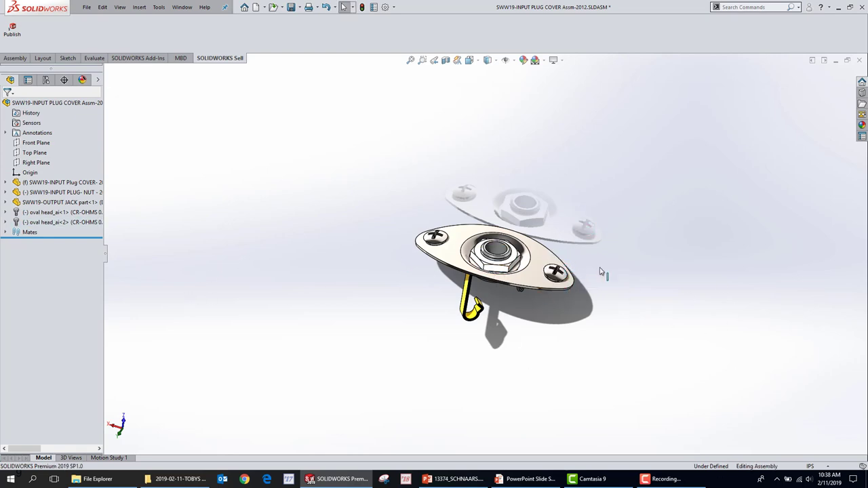
# Open the first oval head screw from the plug cover assembly as a part and dismiss the read-only warning.
pyautogui.click(54, 215)
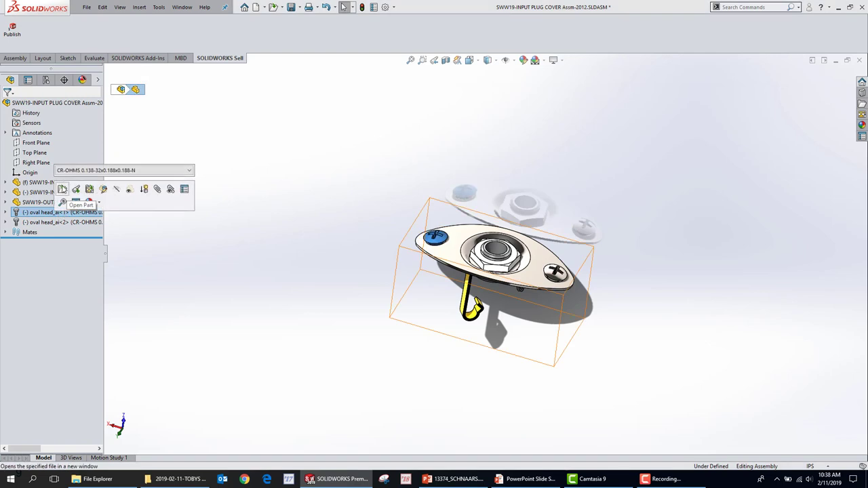
pyautogui.click(62, 188)
pyautogui.click(490, 256)
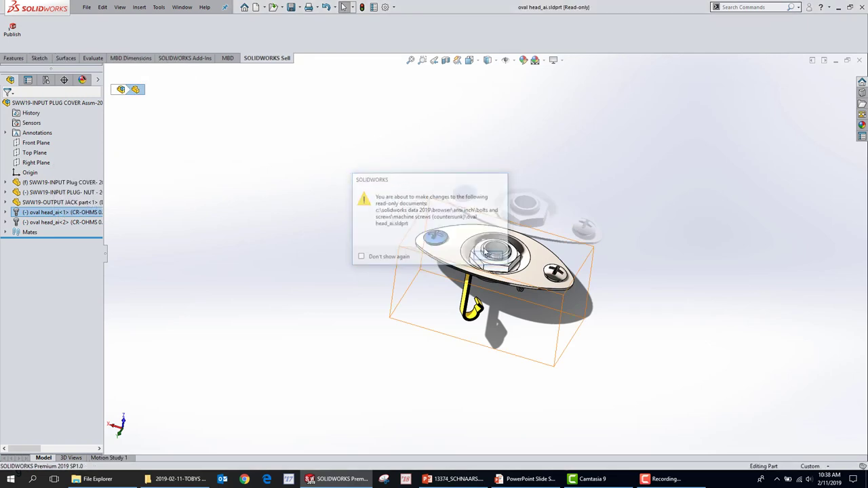
# Save the screw part to the Desktop as NEW SCREW, using Save As so open assemblies refer to the new file.
pyautogui.click(87, 7)
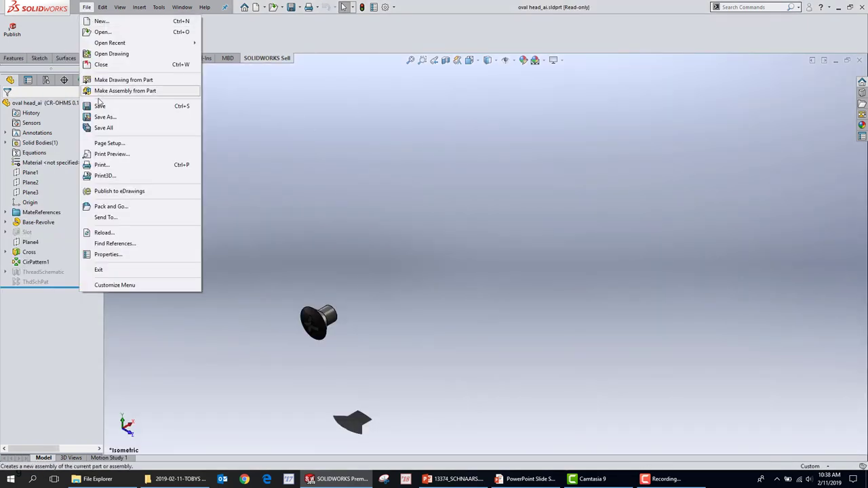
pyautogui.click(102, 116)
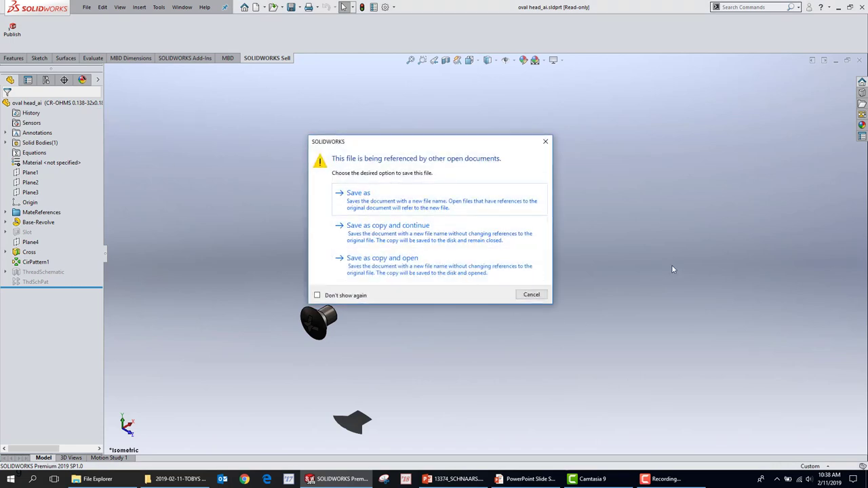
pyautogui.press('XF86AudioLowerVolume')
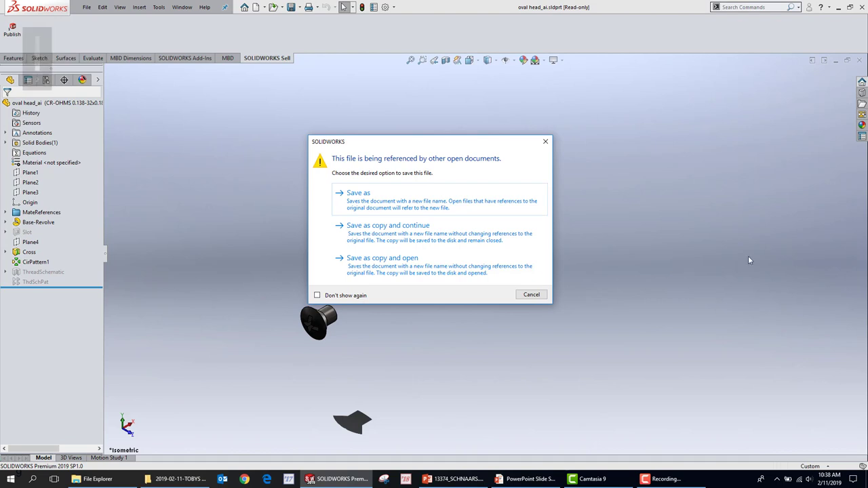
pyautogui.click(419, 207)
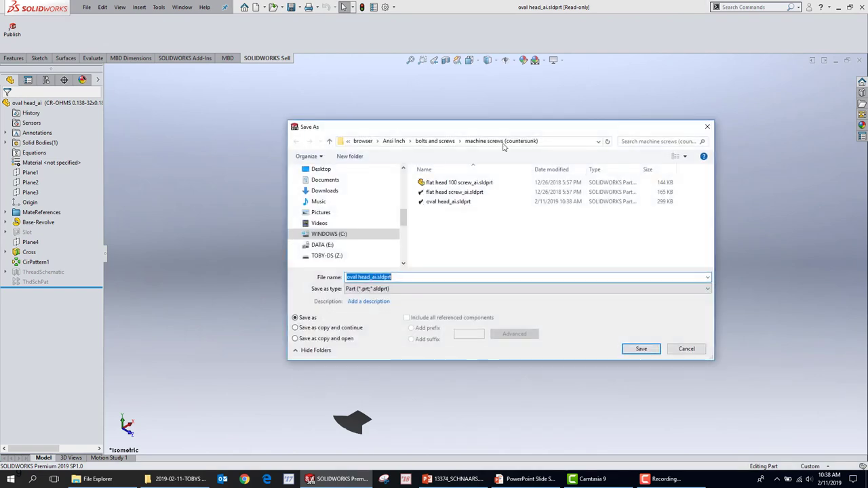
pyautogui.click(321, 168)
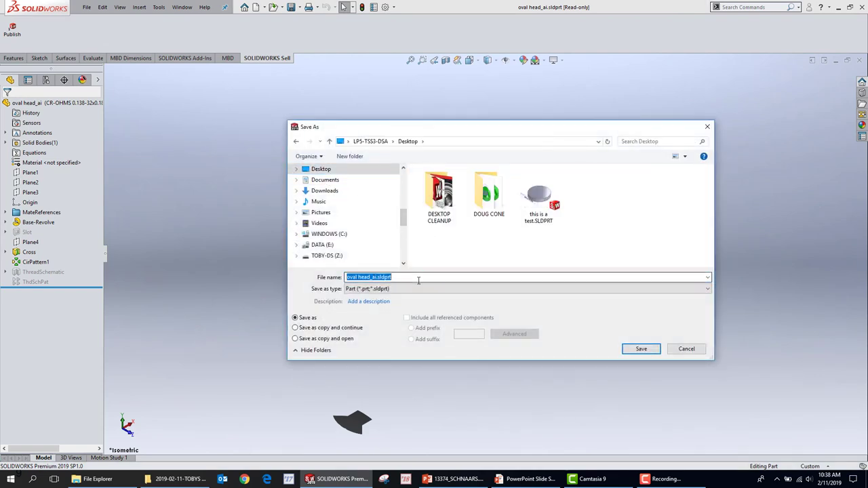
pyautogui.write('NEW SCREW')
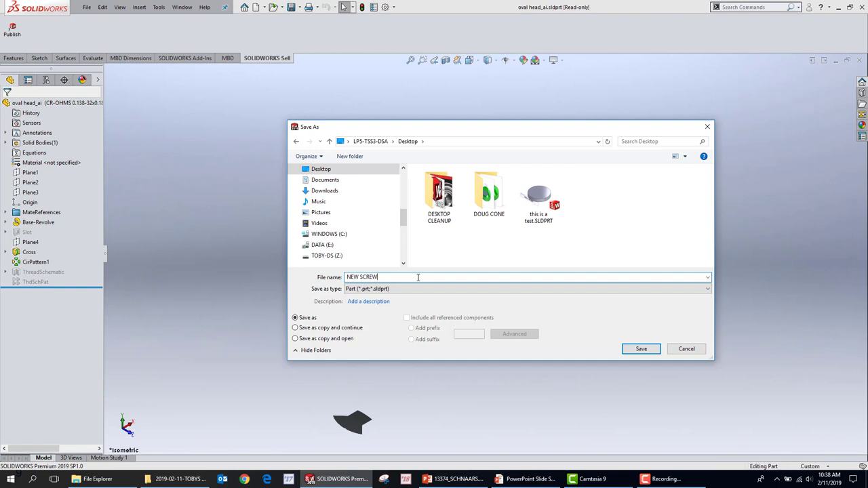
pyautogui.press('Return')
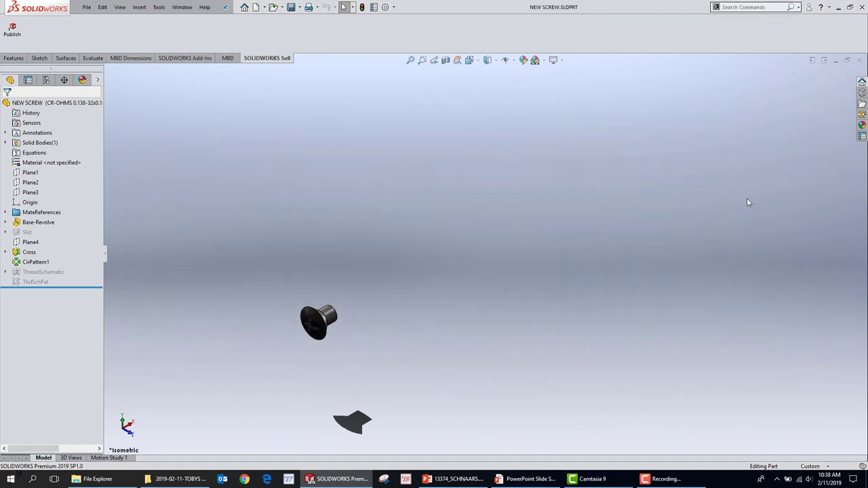
# Close the NEW SCREW part and save the input plug cover assembly.
pyautogui.click(859, 60)
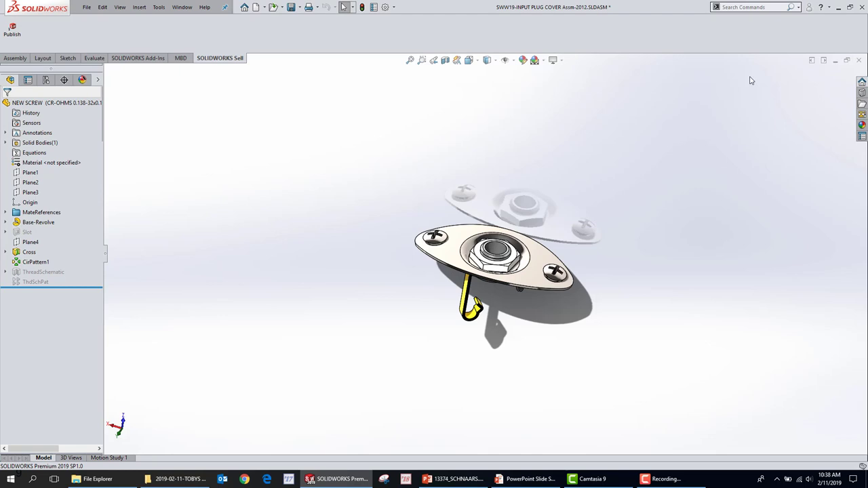
pyautogui.click(290, 8)
pyautogui.click(377, 202)
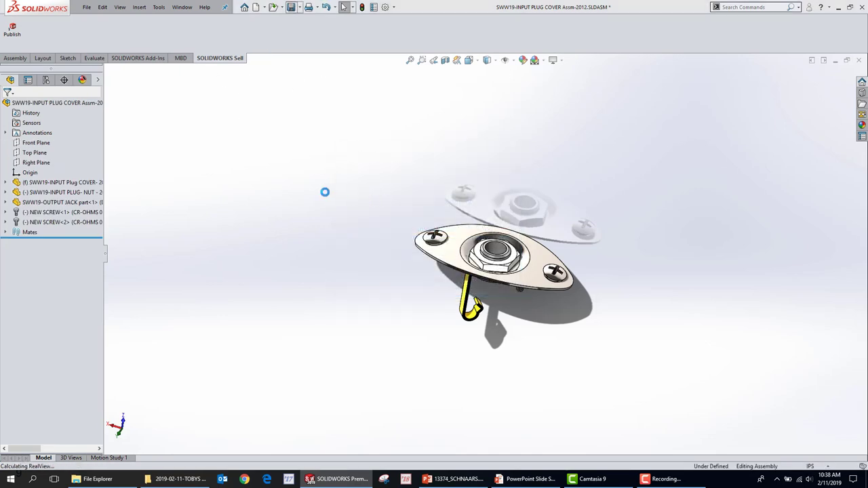
# Check the folder location of the NEW SCREW part with Find References on the plug cover assembly.
pyautogui.click(87, 7)
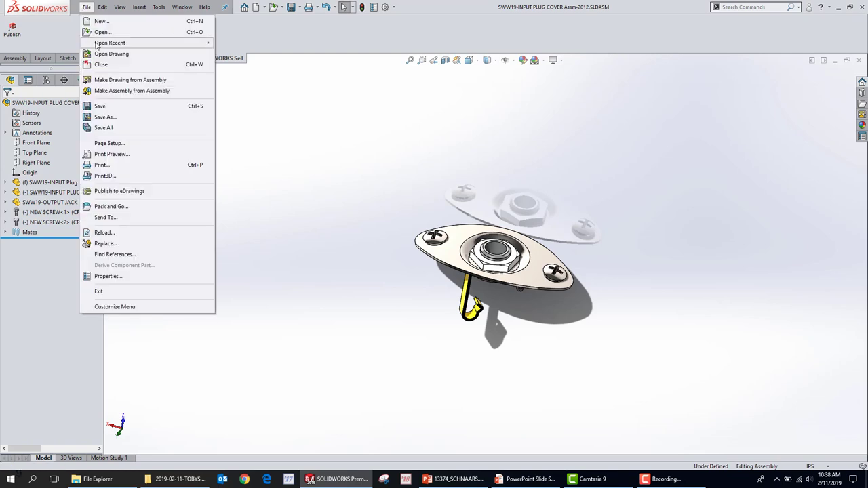
pyautogui.click(127, 254)
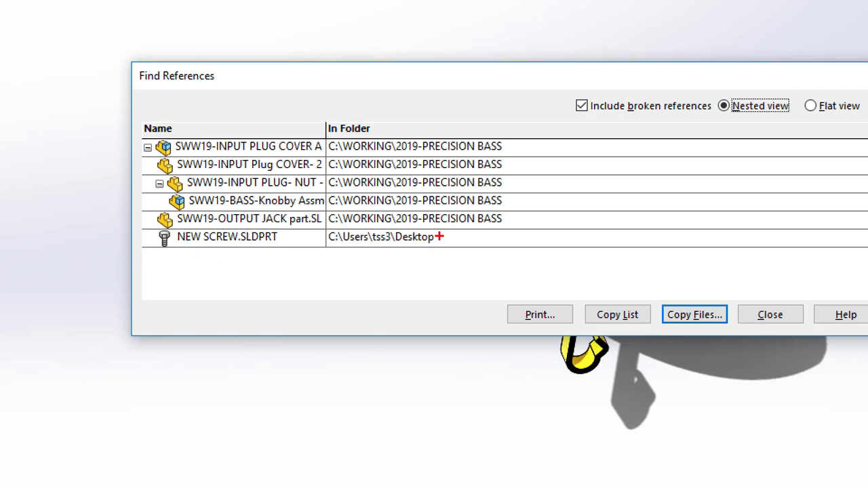
pyautogui.moveTo(387, 245)
pyautogui.mouseDown()
pyautogui.moveTo(338, 250)
pyautogui.moveTo(399, 258)
pyautogui.moveTo(447, 235)
pyautogui.moveTo(386, 215)
pyautogui.mouseUp()
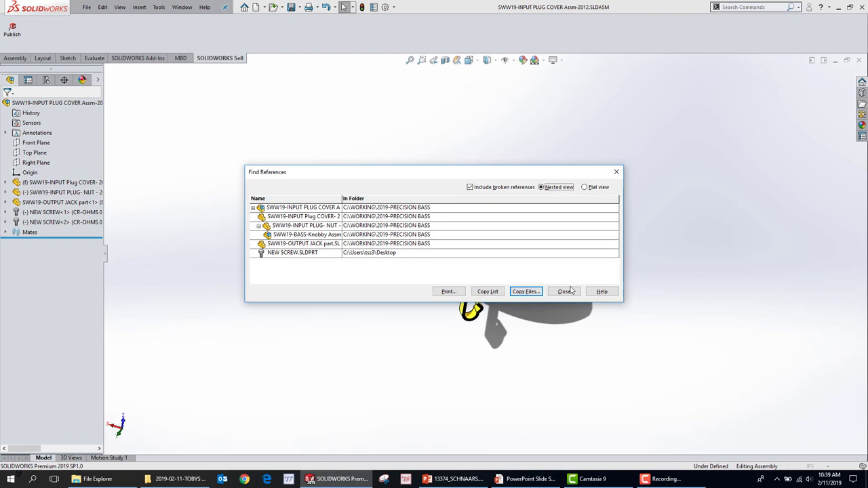
pyautogui.click(571, 290)
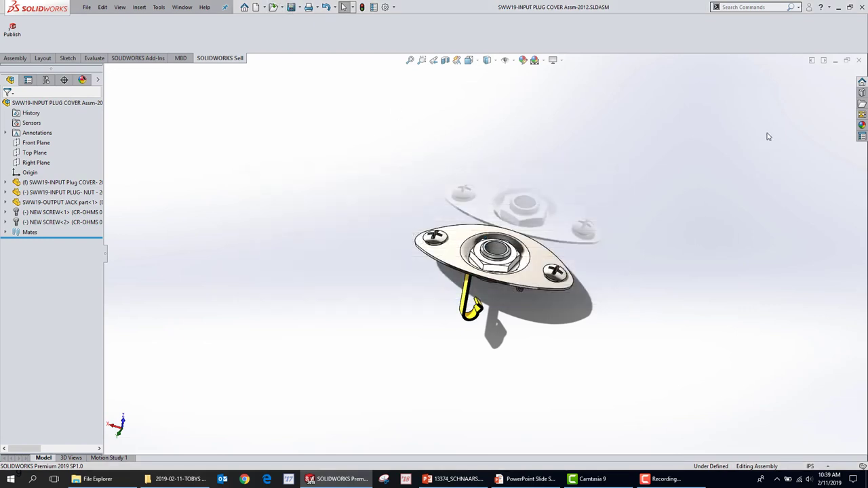
# Close the plug cover and bass assemblies, saving all modified documents.
pyautogui.click(859, 59)
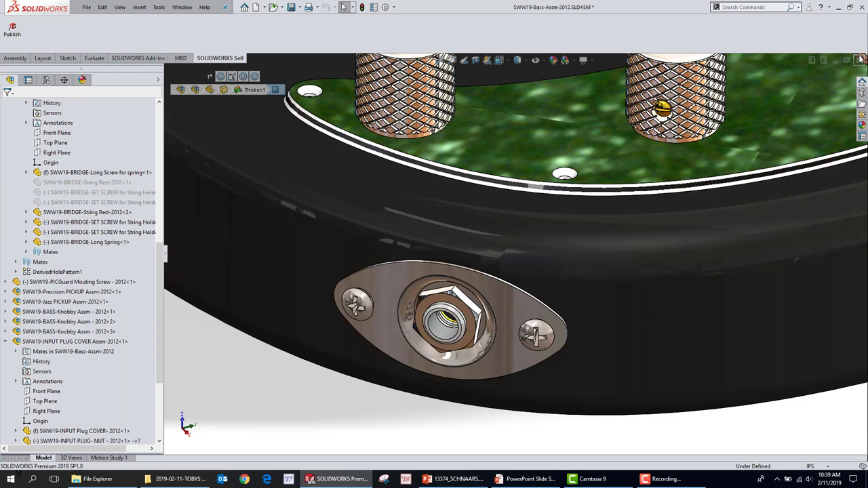
pyautogui.click(860, 59)
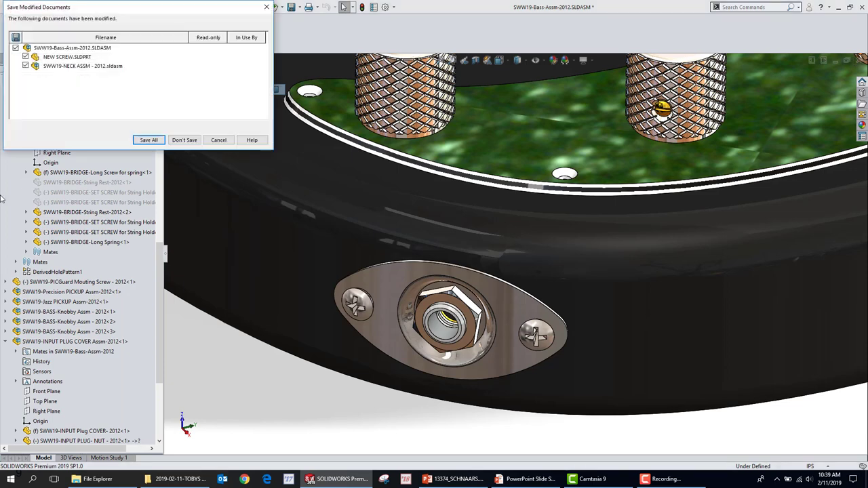
pyautogui.click(149, 139)
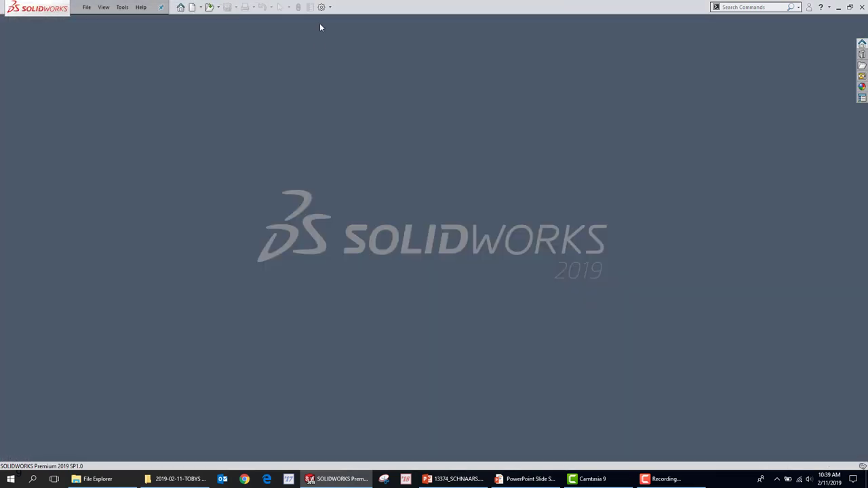
# Review the Hole Wizard/Toolbox folder settings in the system options and close the dialog without changes.
pyautogui.click(321, 7)
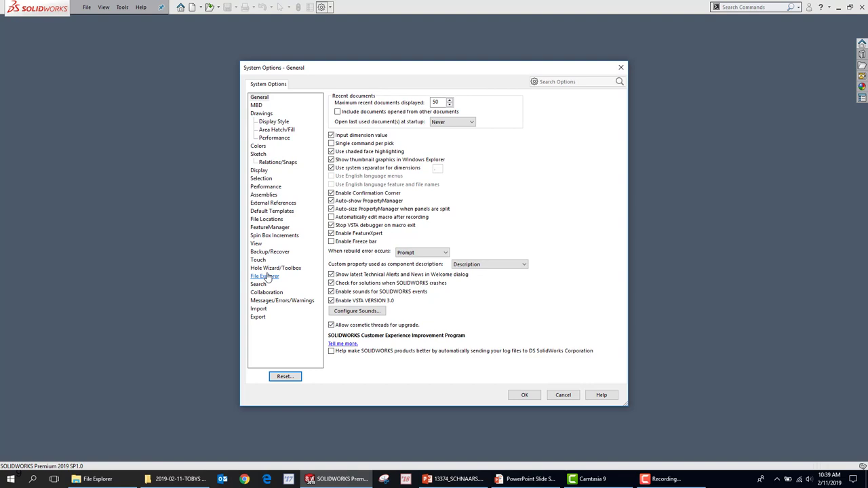
pyautogui.click(274, 269)
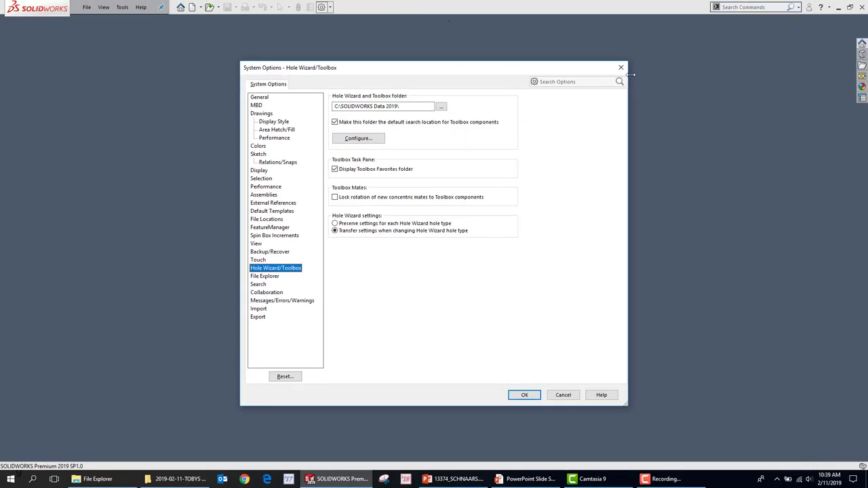
pyautogui.click(621, 67)
# Open the SWW19-INPUT PLUG COVER assembly from C:\WORKING\2019-PRECISION BASS, filtering the file list to assemblies only.
pyautogui.click(211, 7)
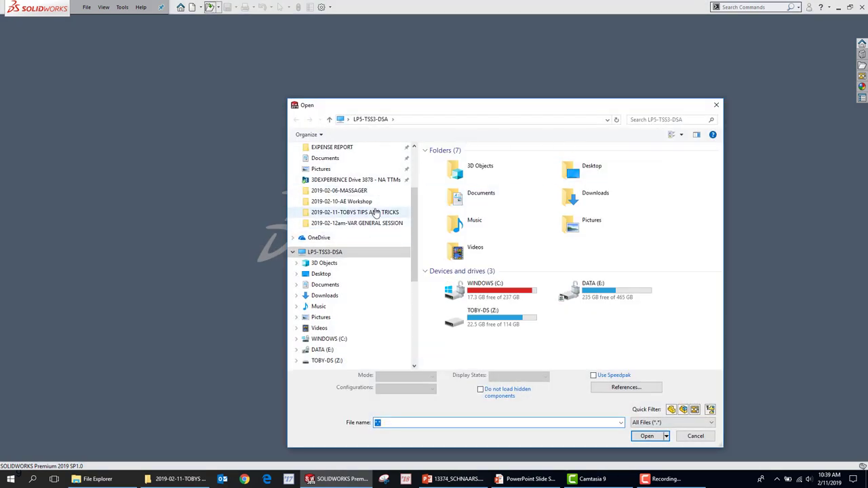
pyautogui.scroll(3, 373, 209)
pyautogui.click(324, 197)
pyautogui.scroll(-5, 513, 302)
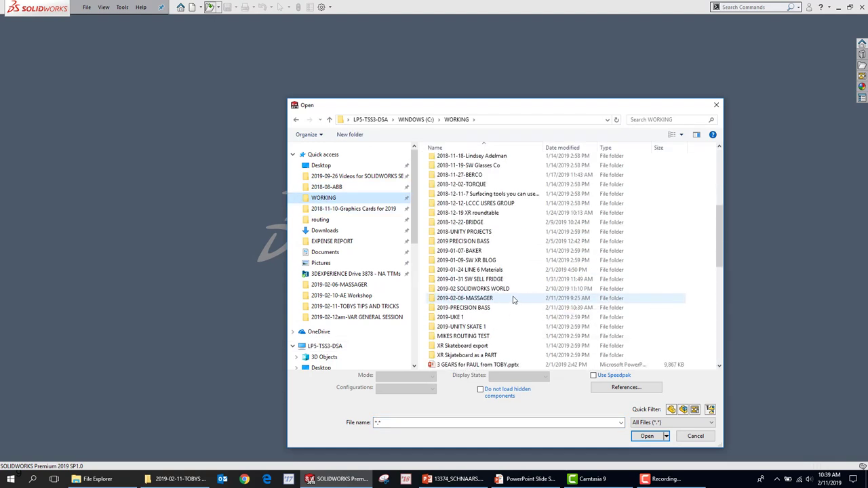
pyautogui.doubleClick(501, 308)
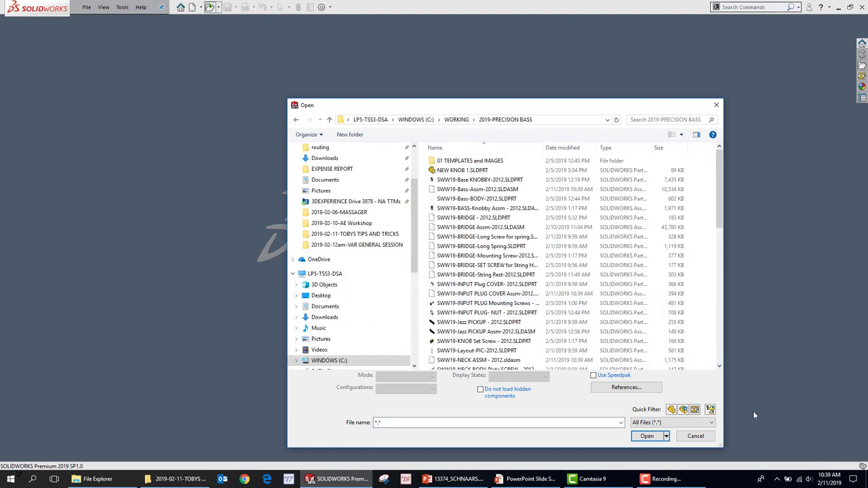
pyautogui.click(683, 410)
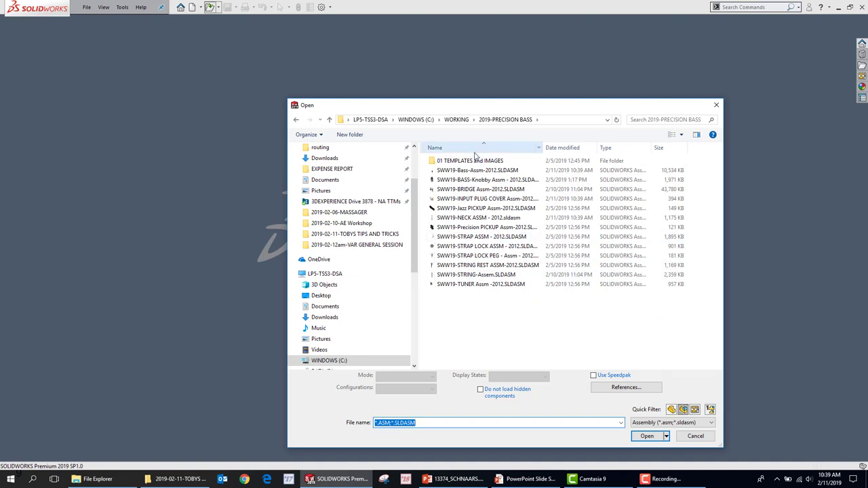
pyautogui.doubleClick(490, 199)
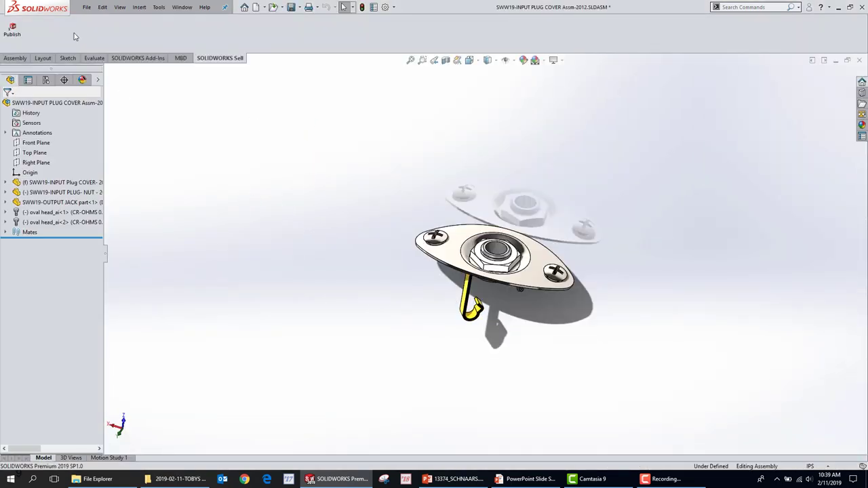
# Examine the oval head screws in the feature tree and check their source folder with Find References.
pyautogui.click(86, 7)
pyautogui.click(248, 278)
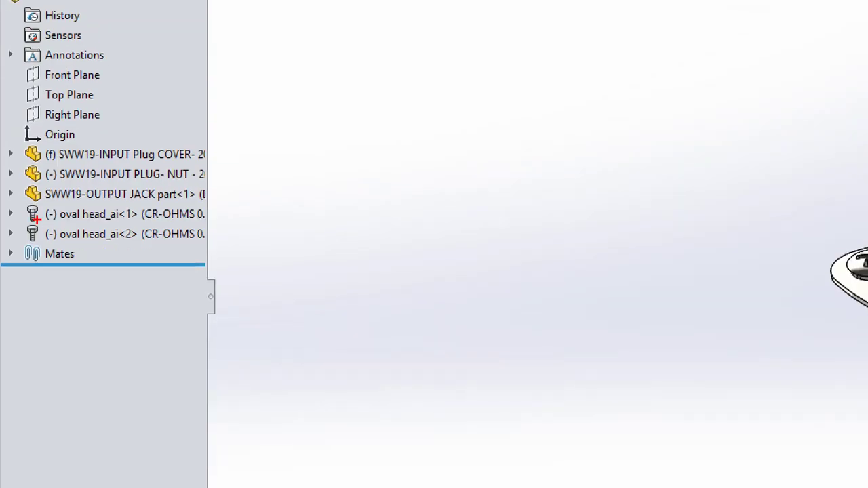
pyautogui.moveTo(19, 214); pyautogui.dragTo(82, 221)
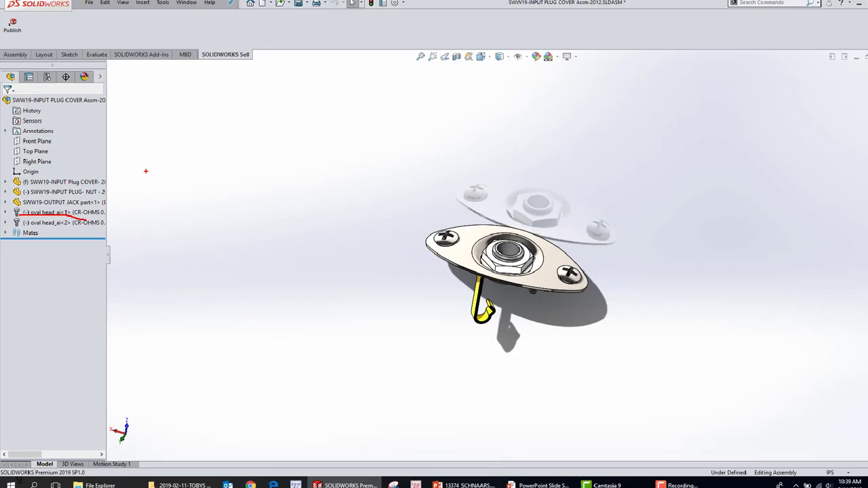
pyautogui.click(87, 7)
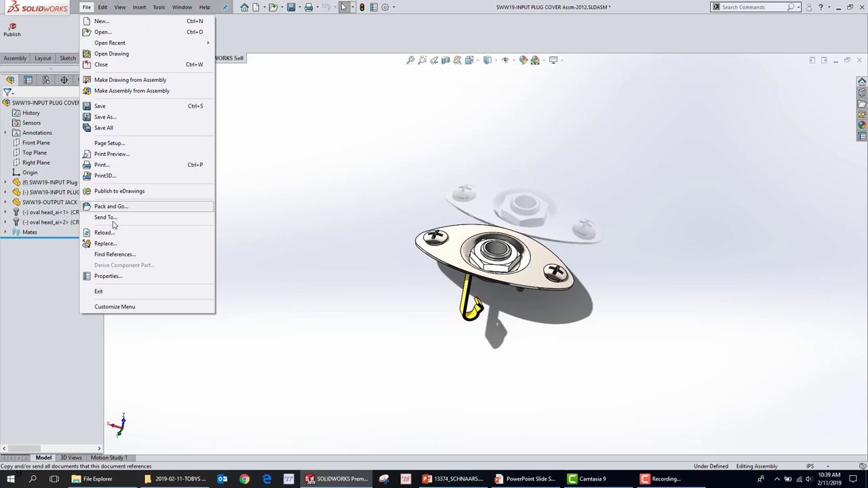
pyautogui.click(112, 254)
pyautogui.press('alt')
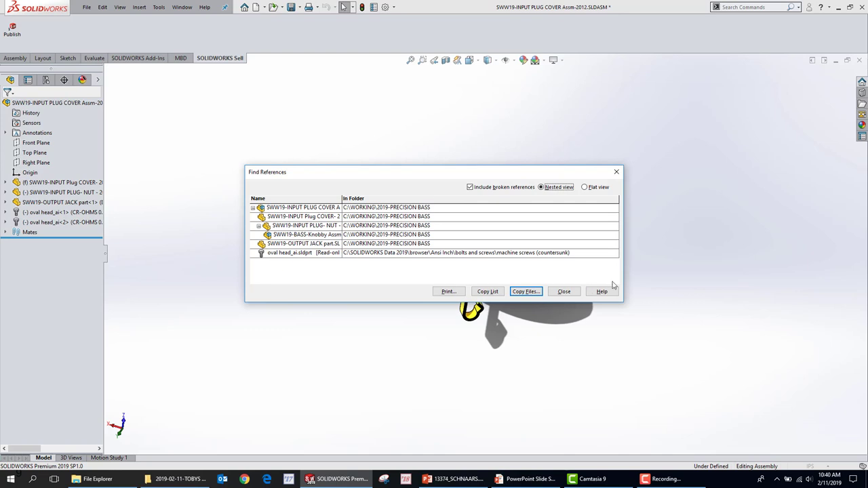
# Close the reference list and the plug cover assembly without saving the changes.
pyautogui.click(564, 291)
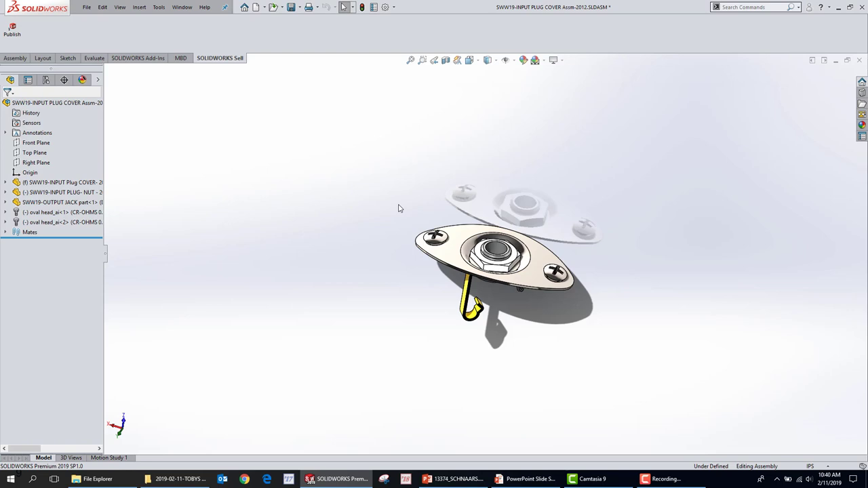
pyautogui.click(859, 59)
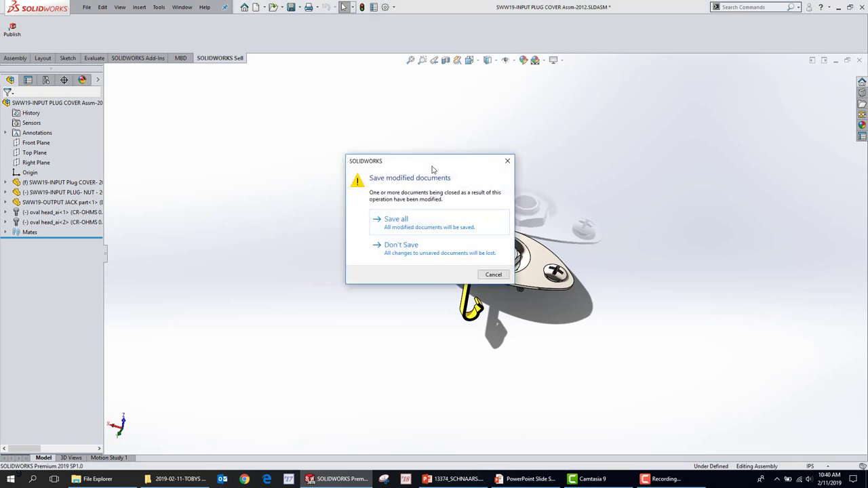
pyautogui.click(388, 252)
# Turn off making the Hole Wizard and Toolbox folder the default search location for Toolbox components in the system options.
pyautogui.click(321, 7)
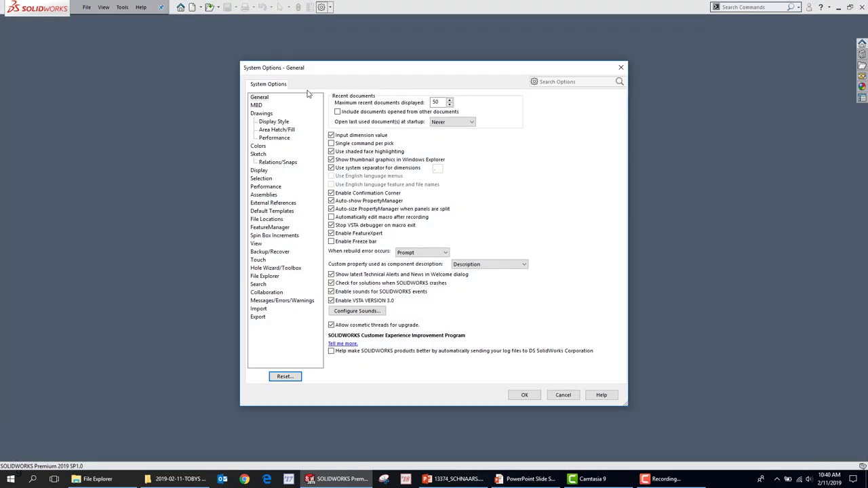
pyautogui.click(296, 272)
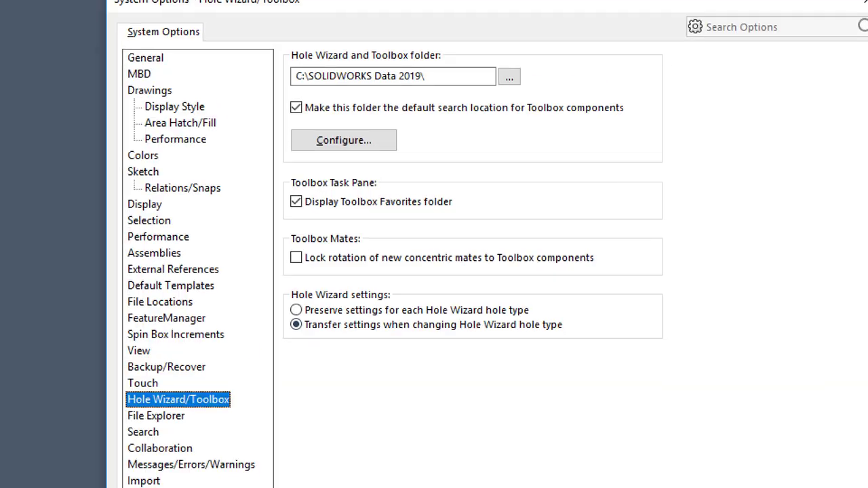
pyautogui.moveTo(350, 115); pyautogui.dragTo(311, 133)
pyautogui.moveTo(249, 132)
pyautogui.mouseDown()
pyautogui.moveTo(315, 101)
pyautogui.moveTo(300, 139)
pyautogui.mouseUp()
pyautogui.moveTo(333, 105); pyautogui.dragTo(255, 149)
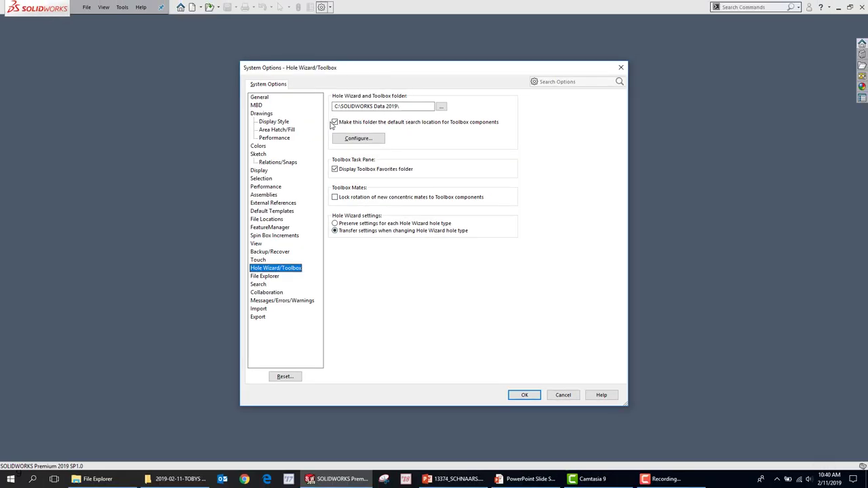
pyautogui.click(335, 122)
pyautogui.click(525, 395)
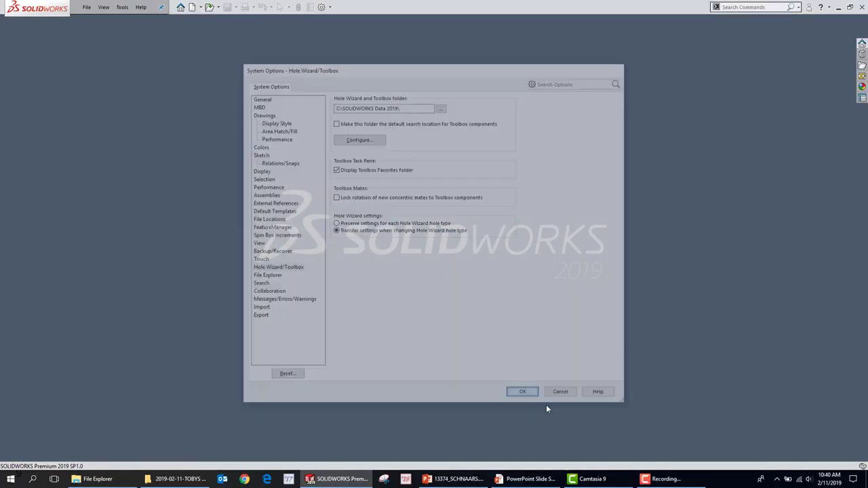
# Reopen the input plug cover assembly from the recent documents and check the NEW SCREW part's folder with Find References.
pyautogui.click(181, 7)
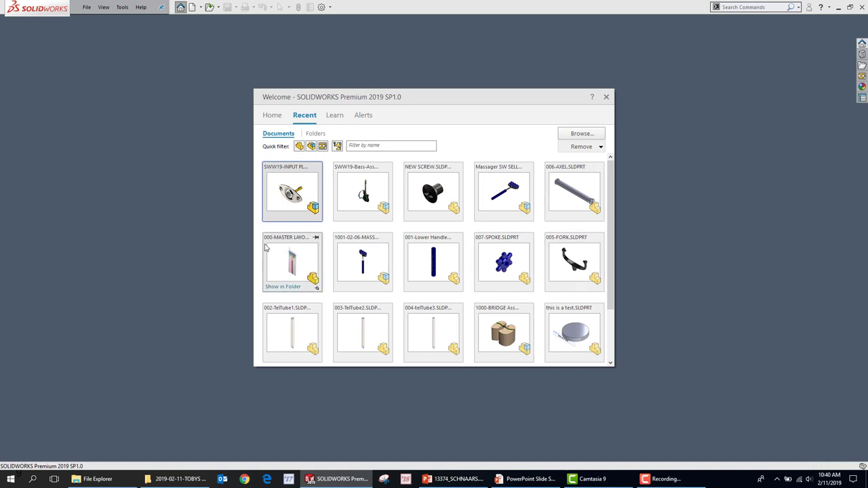
pyautogui.click(304, 195)
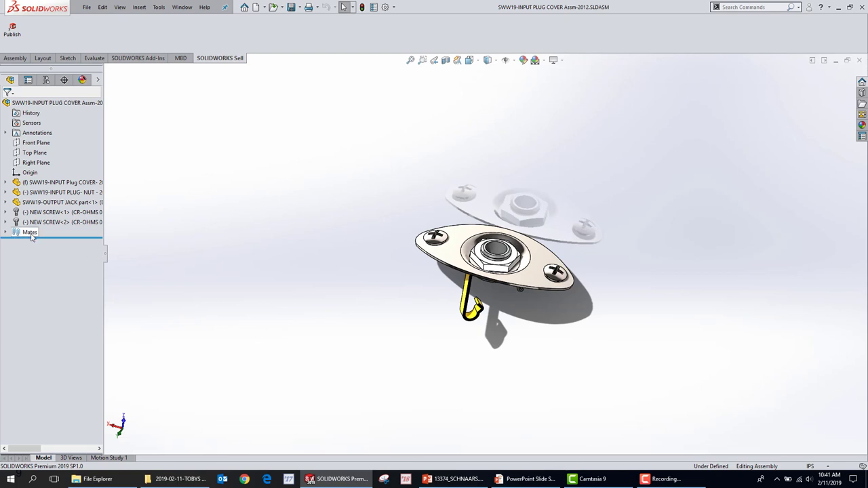
pyautogui.click(87, 7)
pyautogui.click(116, 255)
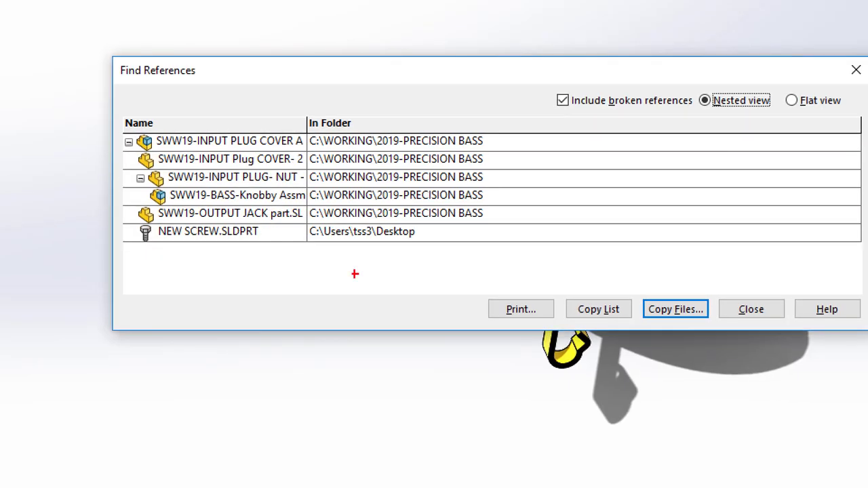
pyautogui.moveTo(135, 247); pyautogui.dragTo(464, 255)
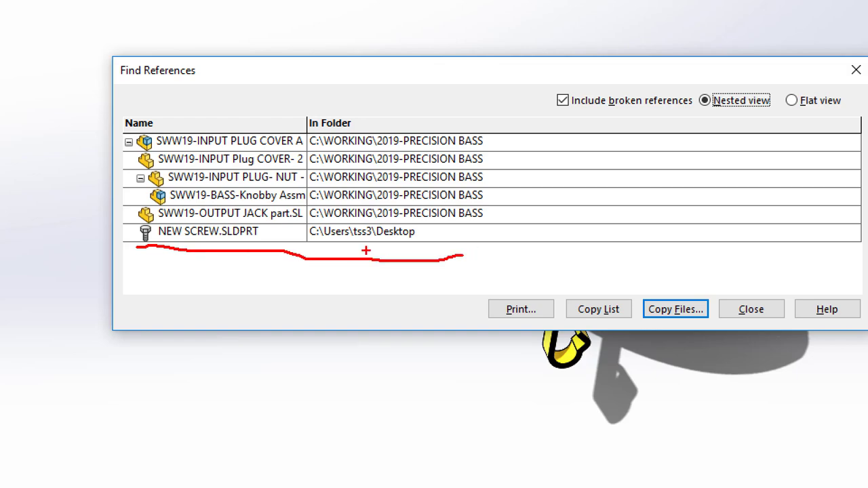
pyautogui.press('Escape')
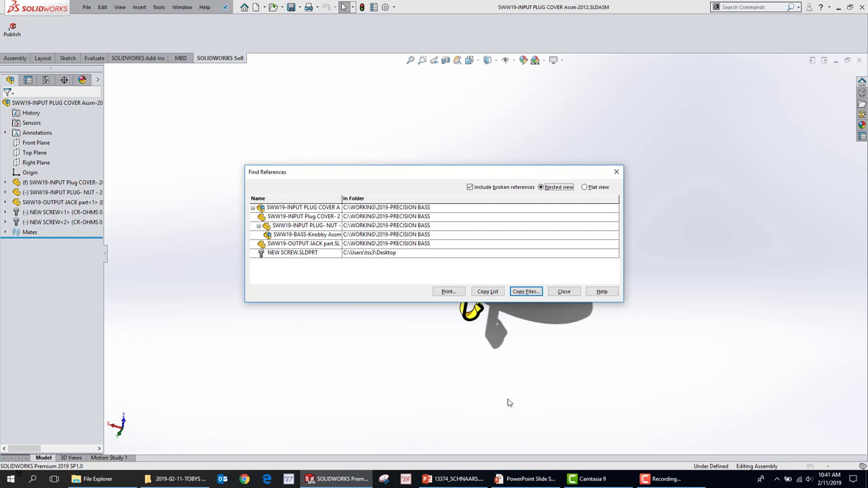
pyautogui.click(563, 292)
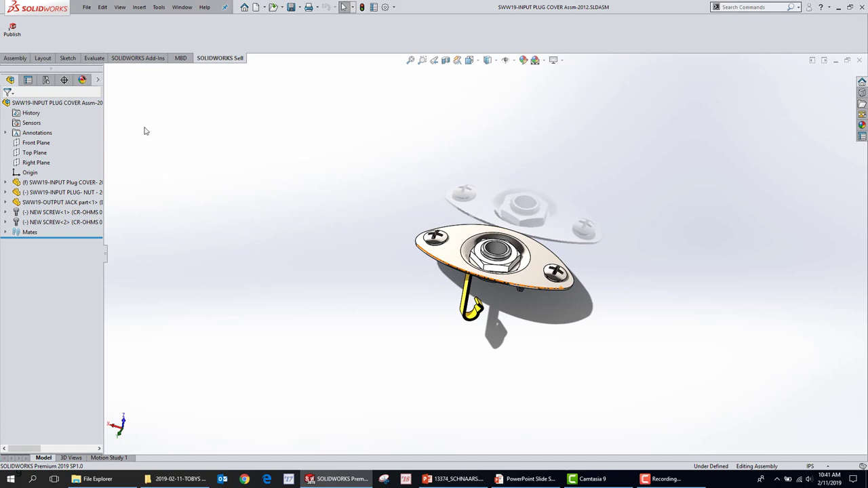
pyautogui.click(88, 7)
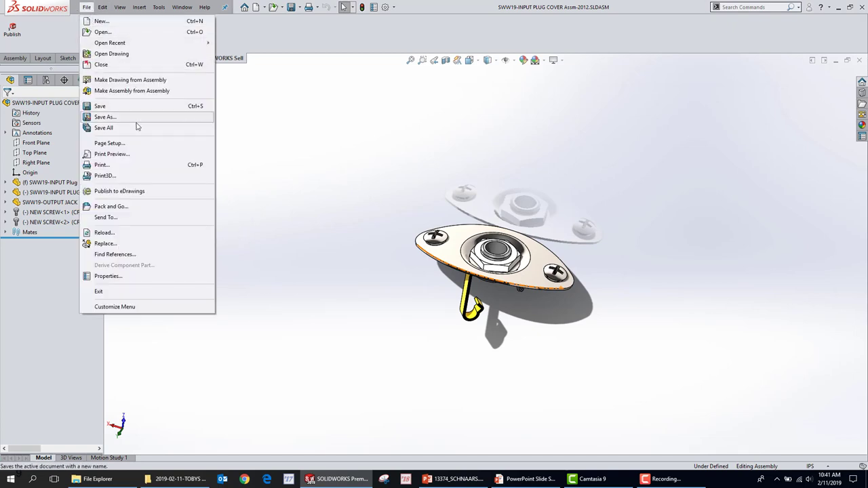
pyautogui.click(127, 255)
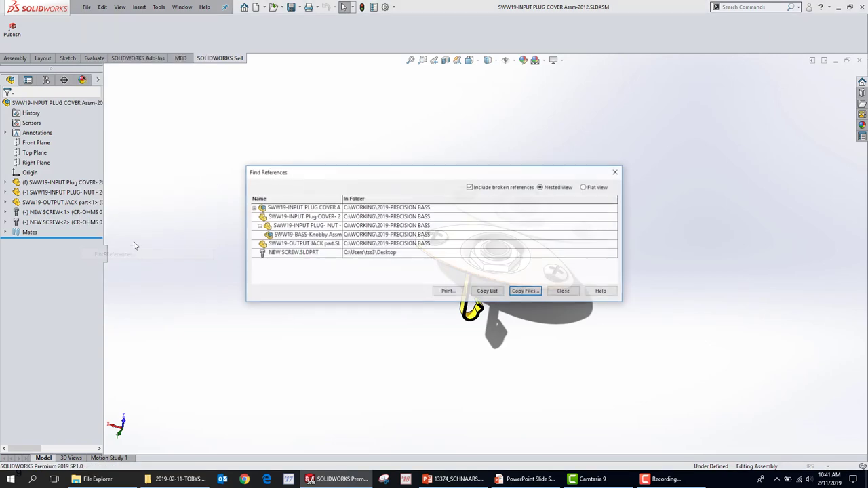
# Preview Pack and Go for the plug cover assembly with and without Toolbox components, comparing the full file names, and cancel it.
pyautogui.click(82, 7)
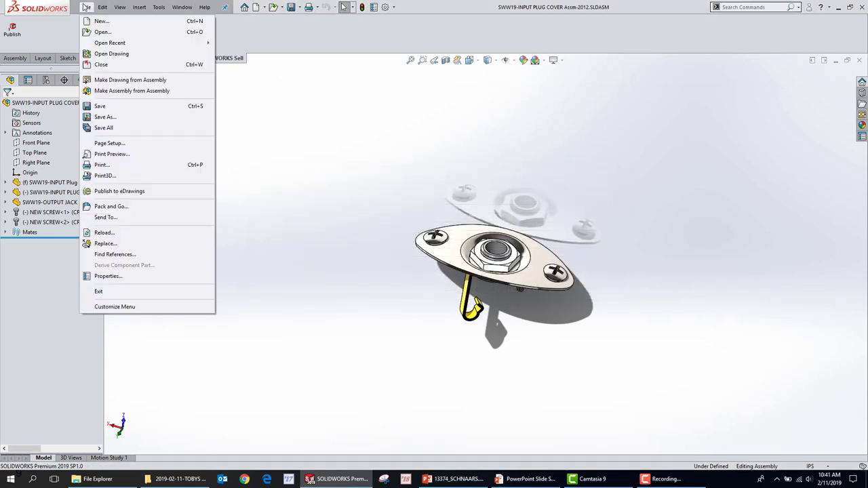
pyautogui.click(123, 207)
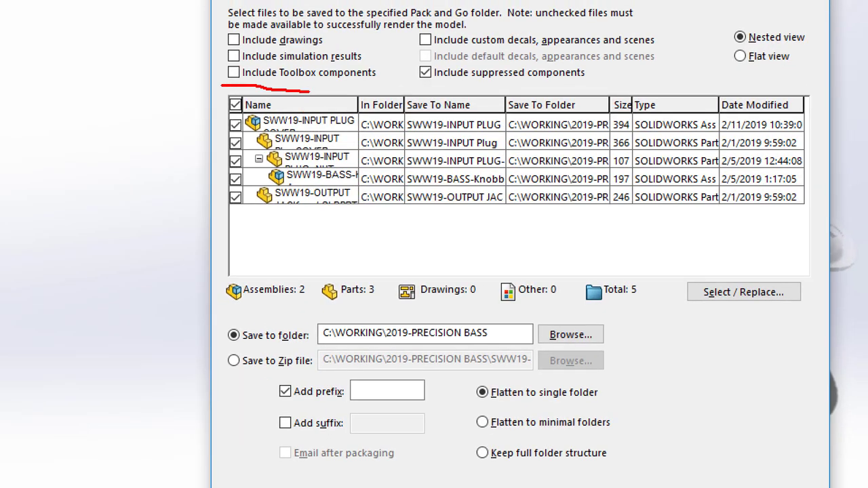
pyautogui.moveTo(219, 209); pyautogui.dragTo(345, 227)
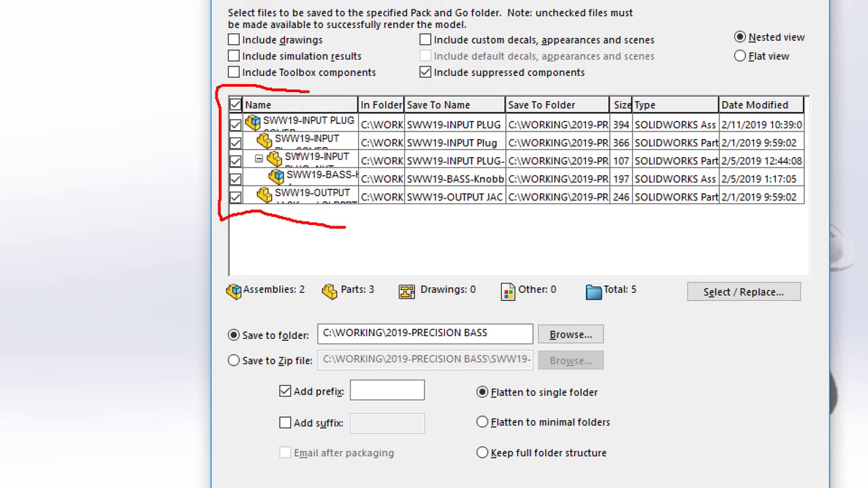
pyautogui.moveTo(239, 66)
pyautogui.mouseDown()
pyautogui.moveTo(220, 80)
pyautogui.moveTo(263, 77)
pyautogui.moveTo(228, 68)
pyautogui.mouseUp()
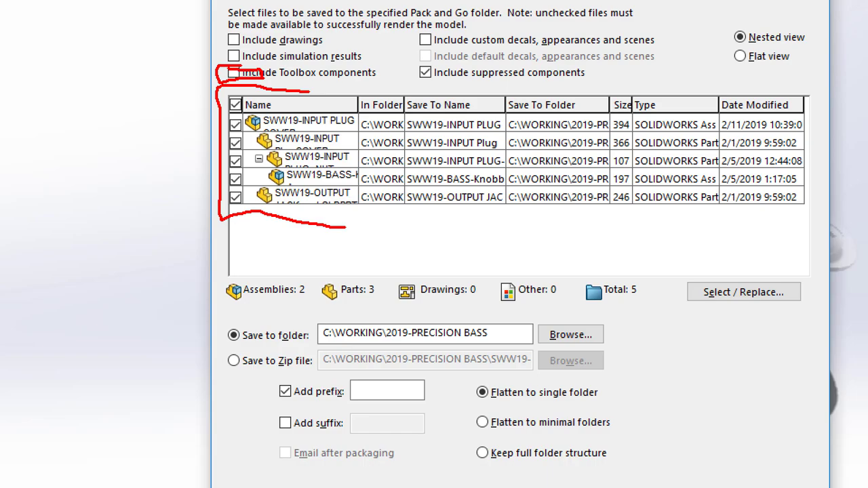
pyautogui.press('Escape')
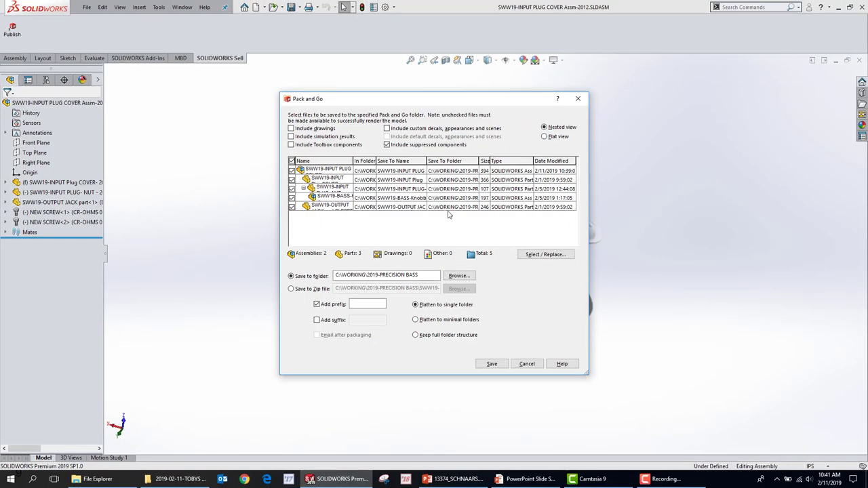
pyautogui.click(293, 146)
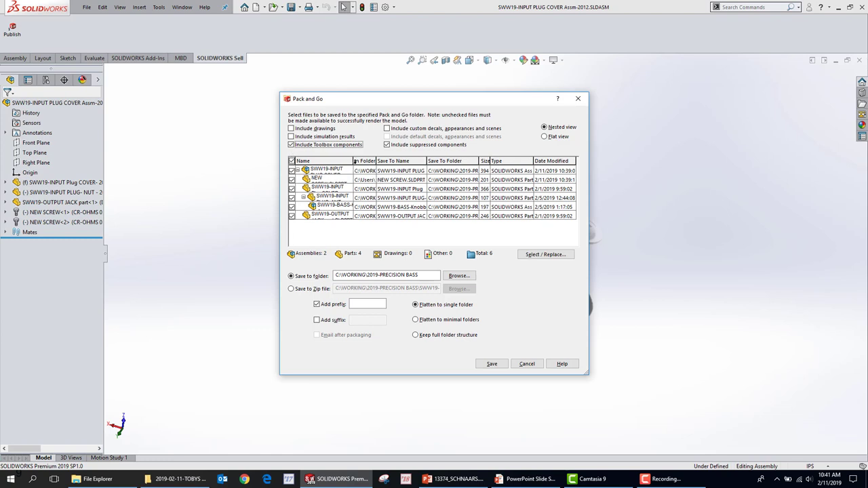
pyautogui.moveTo(354, 161); pyautogui.dragTo(455, 161)
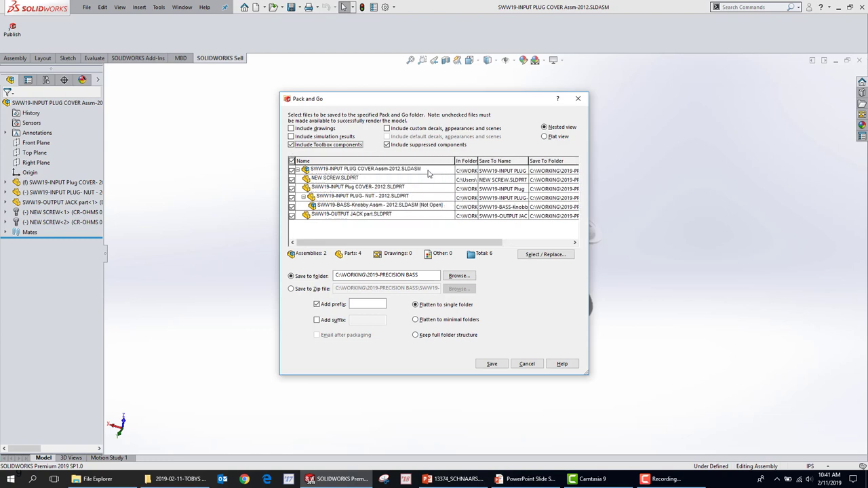
pyautogui.click(292, 144)
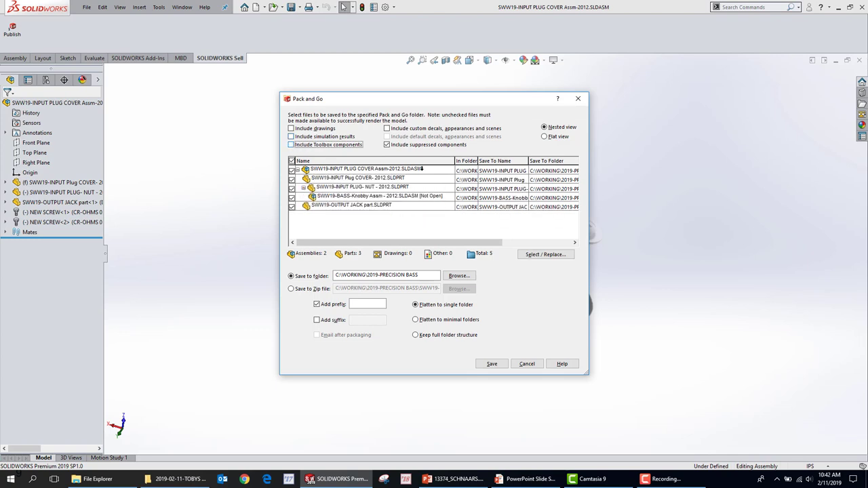
pyautogui.click(527, 364)
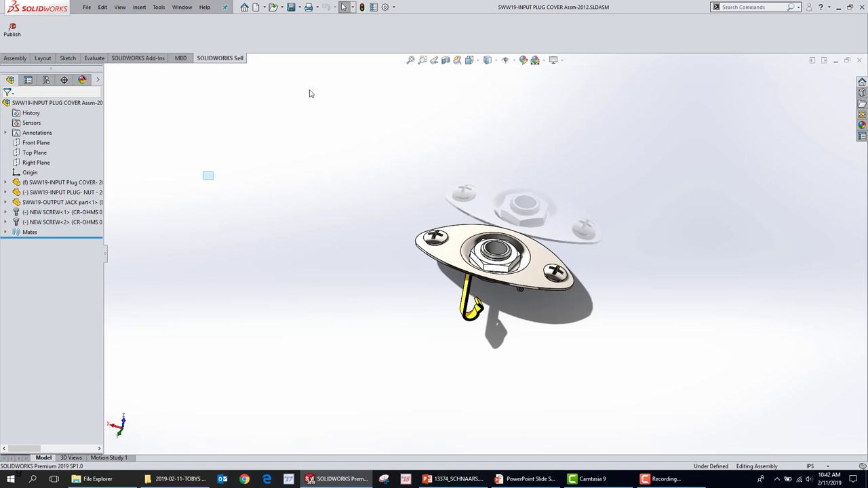
# Close the plug cover assembly and browse in File Explorer to C:\Program Files\SOLIDWORKS 2019.
pyautogui.click(859, 60)
pyautogui.press('super+e')
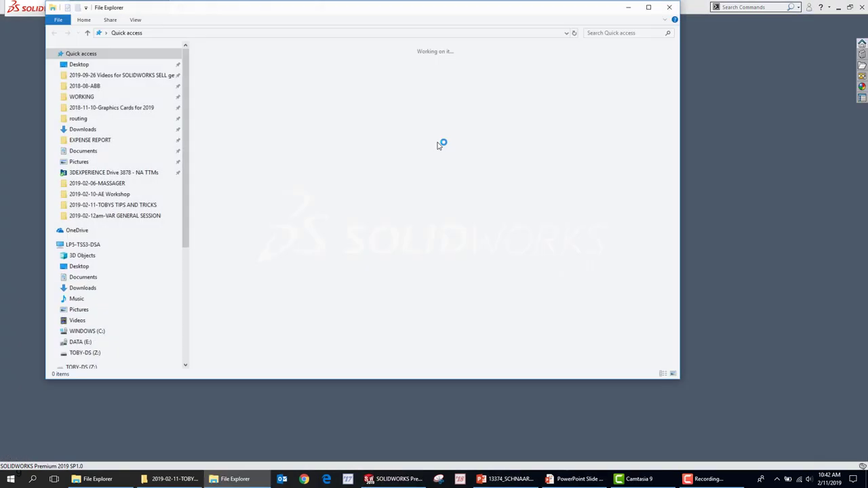
pyautogui.scroll(-1, 113, 219)
pyautogui.click(86, 292)
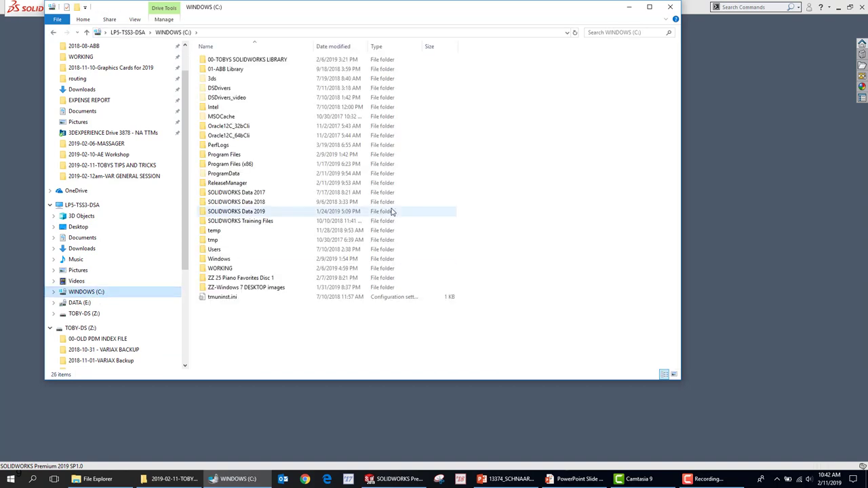
pyautogui.click(232, 155)
pyautogui.doubleClick(232, 156)
pyautogui.scroll(-7, 239, 203)
pyautogui.click(239, 261)
pyautogui.doubleClick(238, 261)
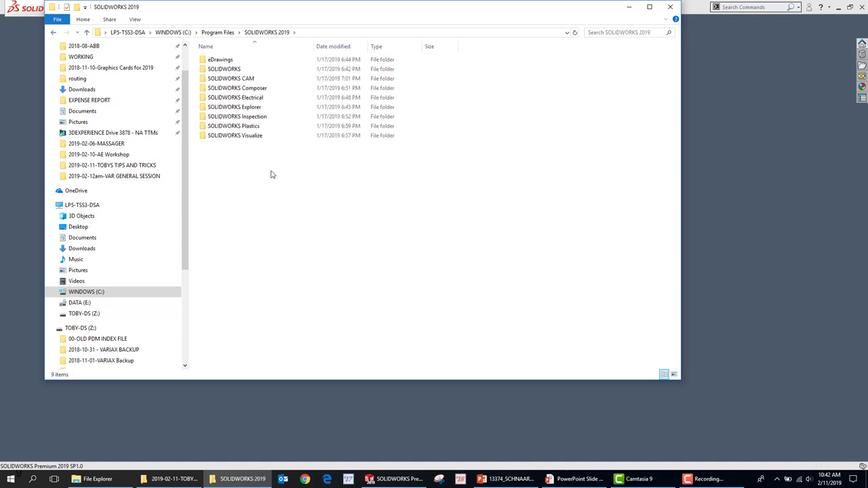
# Open the SOLIDWORKS\Toolbox\data utilities subfolder and launch sldsetdocprop.exe.
pyautogui.click(222, 71)
pyautogui.doubleClick(222, 71)
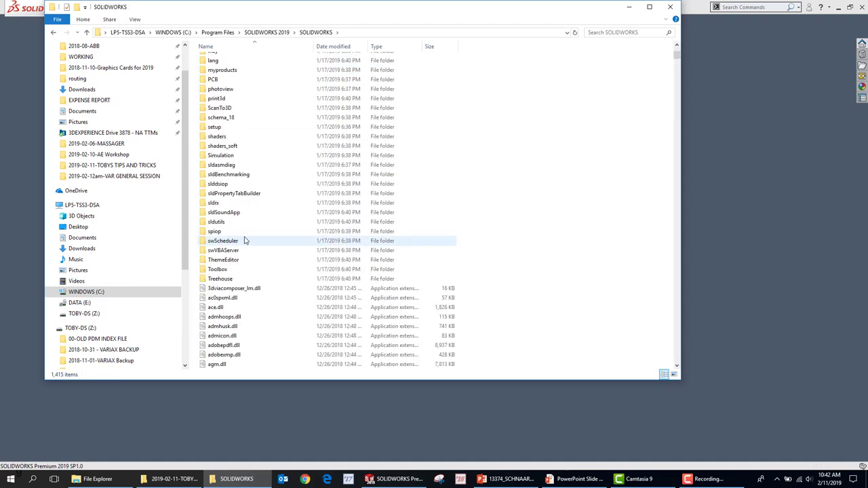
pyautogui.doubleClick(228, 276)
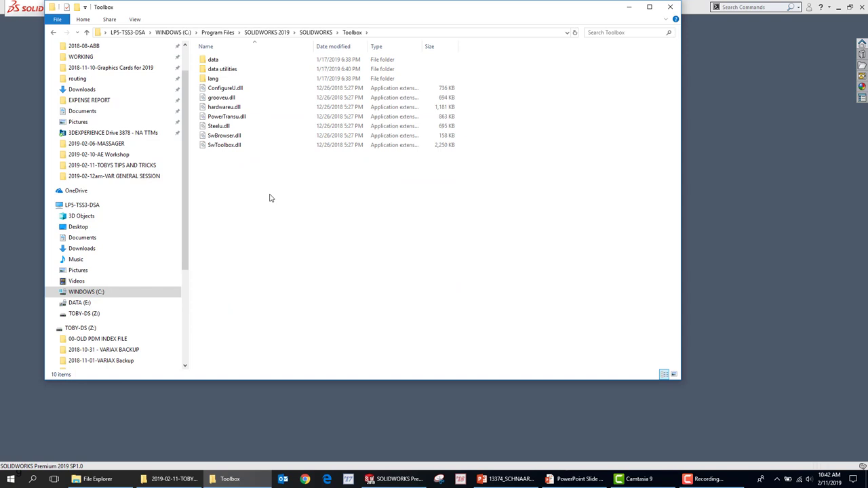
pyautogui.doubleClick(228, 71)
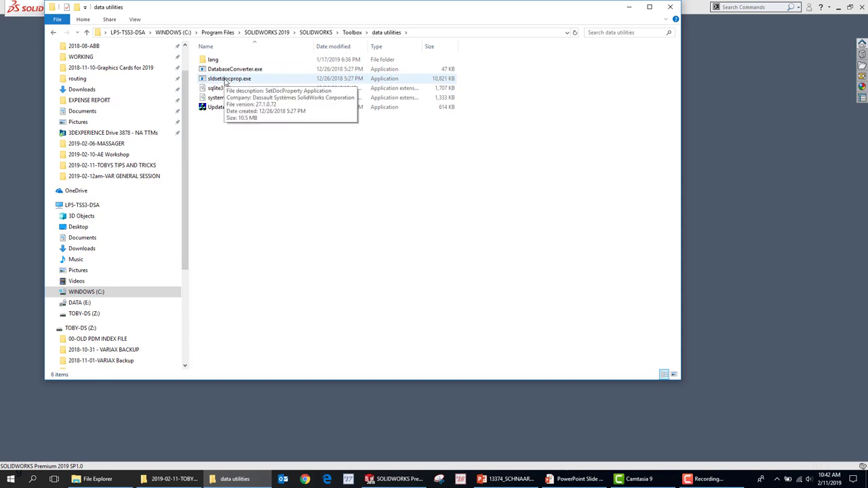
pyautogui.doubleClick(228, 79)
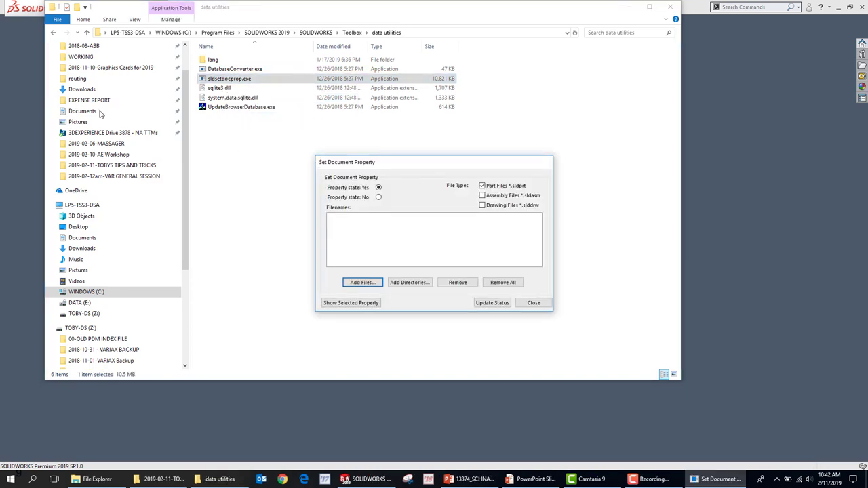
# Add NEW SCREW.SLDPRT from the Desktop to the Set Document Property file list.
pyautogui.click(362, 282)
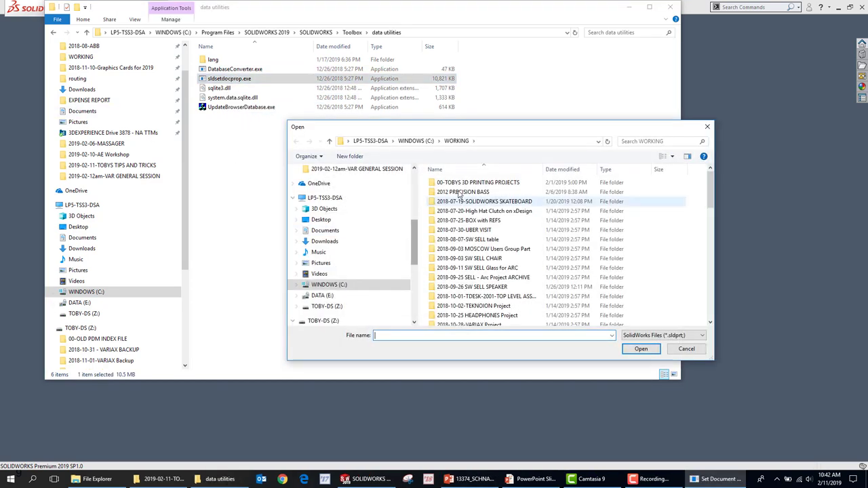
pyautogui.scroll(4, 354, 227)
pyautogui.scroll(3, 354, 227)
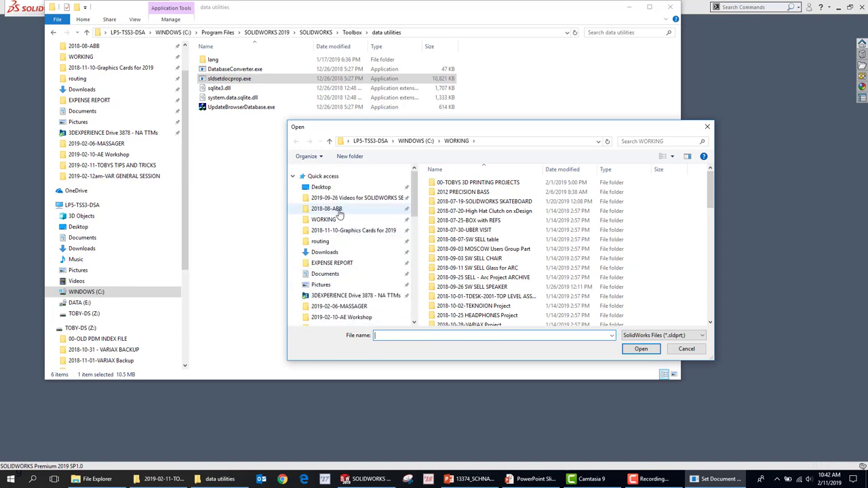
pyautogui.click(333, 188)
pyautogui.doubleClick(546, 200)
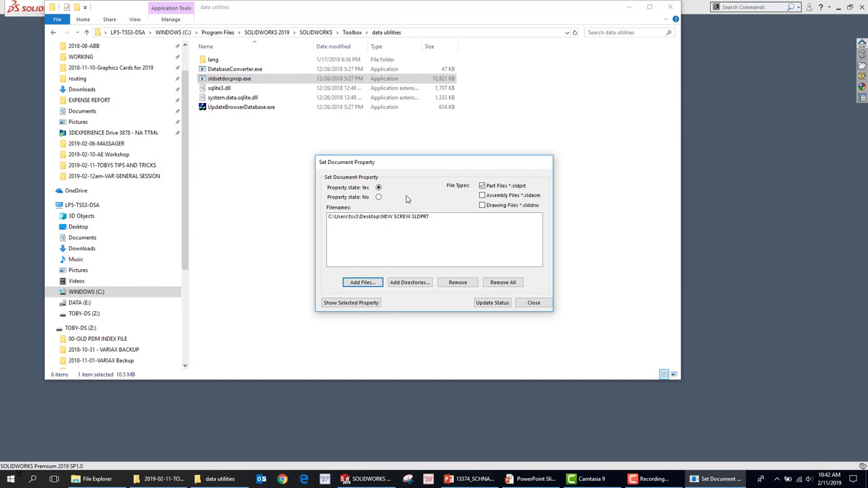
# Check the IsToolboxPart property of the NEW SCREW file and dismiss the report.
pyautogui.click(380, 216)
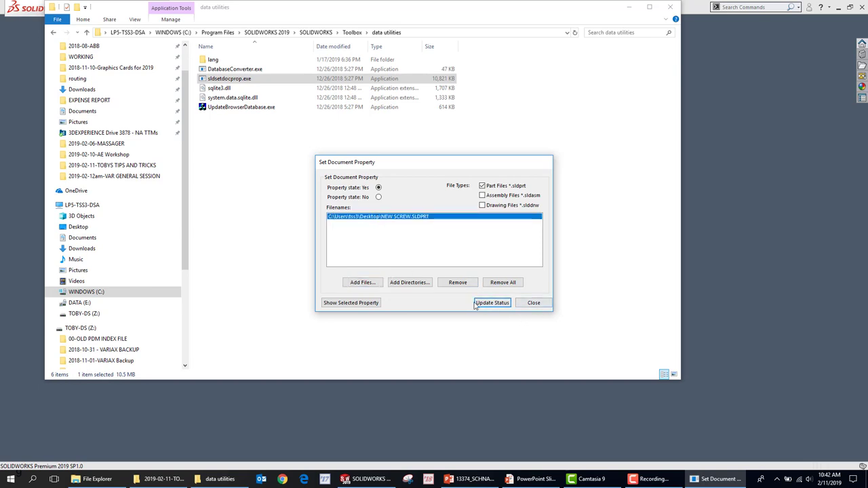
pyautogui.click(368, 303)
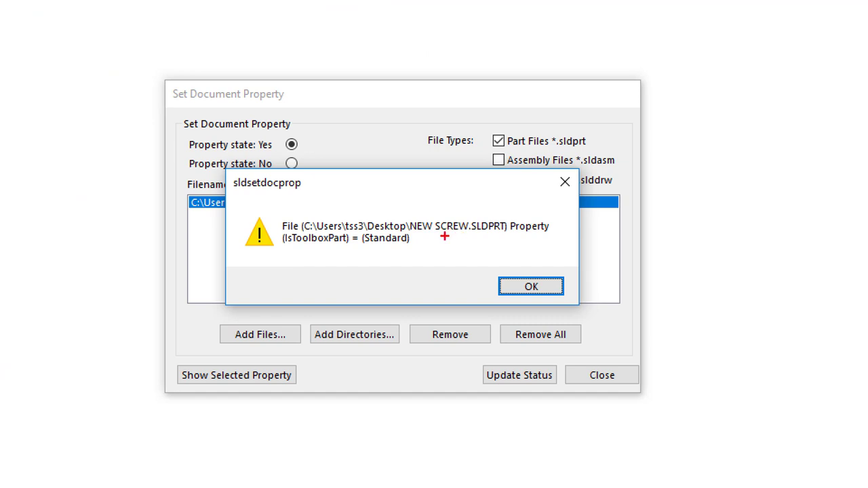
pyautogui.moveTo(418, 239); pyautogui.dragTo(503, 246)
pyautogui.moveTo(366, 249); pyautogui.dragTo(445, 255)
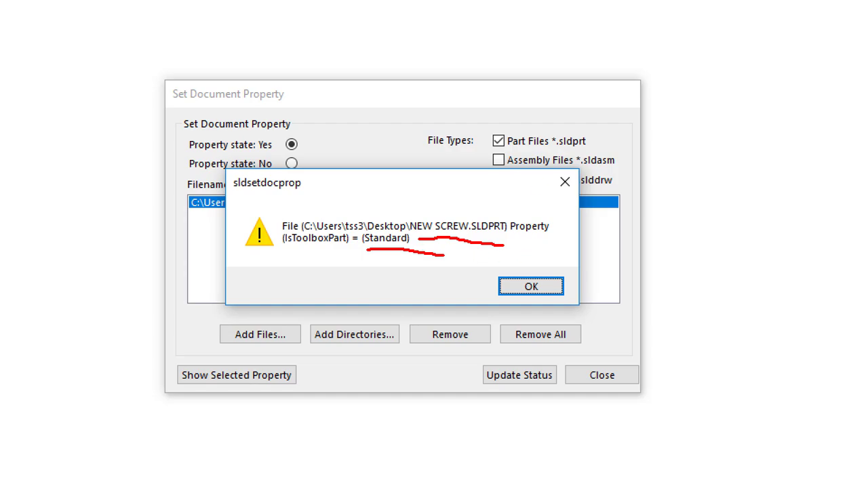
pyautogui.press('Escape')
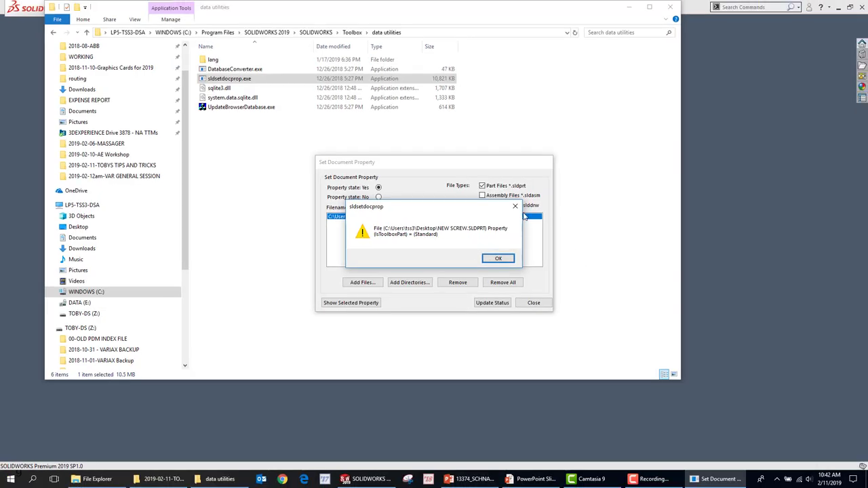
pyautogui.click(516, 207)
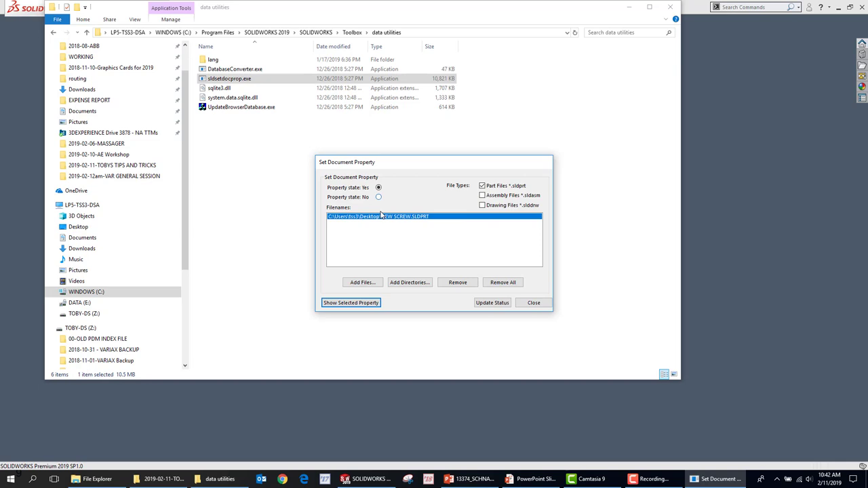
# Update the NEW SCREW file's Toolbox property state to No and check the selected property again.
pyautogui.click(379, 198)
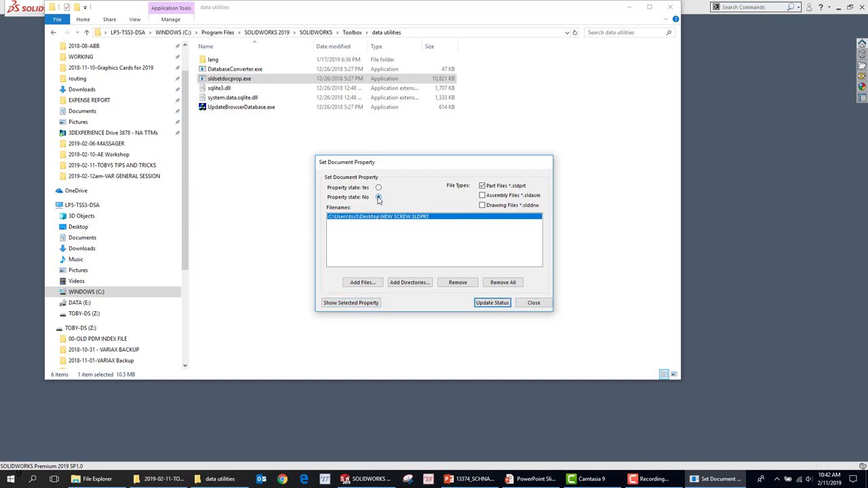
pyautogui.click(493, 303)
pyautogui.click(360, 302)
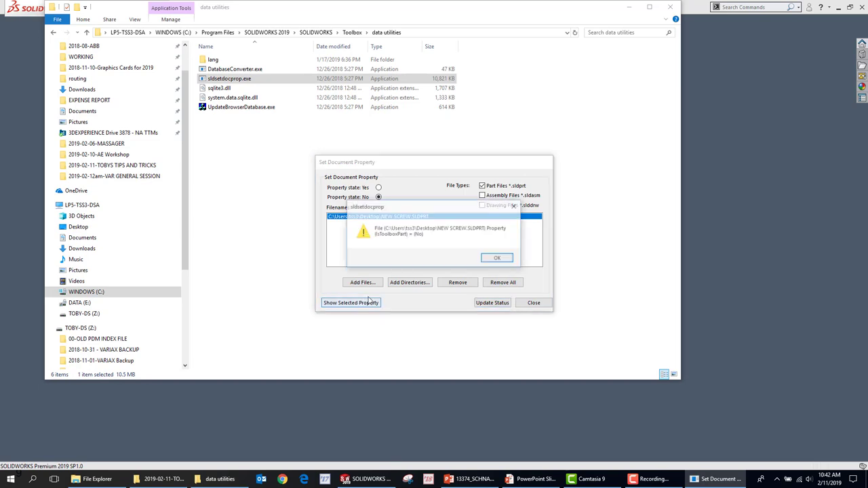
pyautogui.click(514, 262)
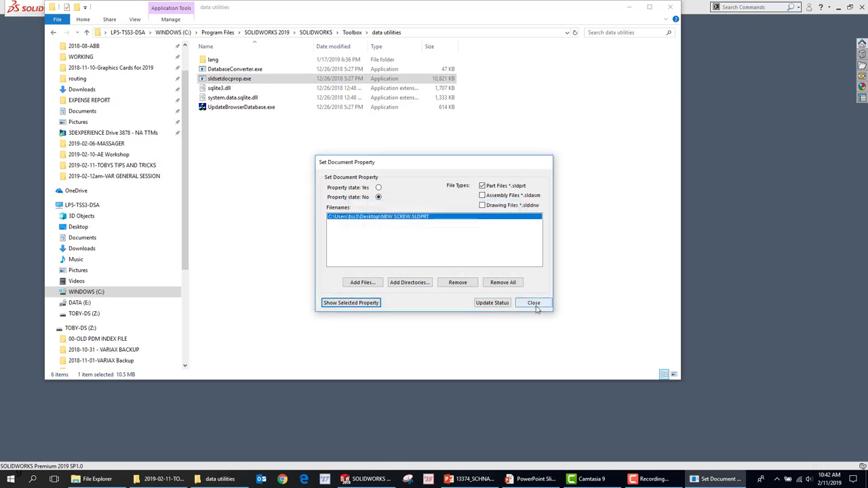
# Close the Set Document Property utility and reopen the input plug cover assembly from the recent documents in SOLIDWORKS.
pyautogui.click(533, 303)
pyautogui.click(733, 190)
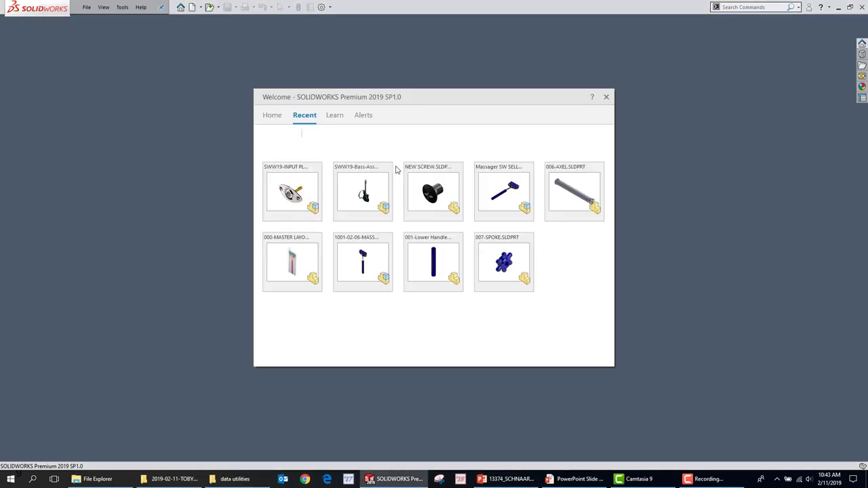
pyautogui.click(303, 190)
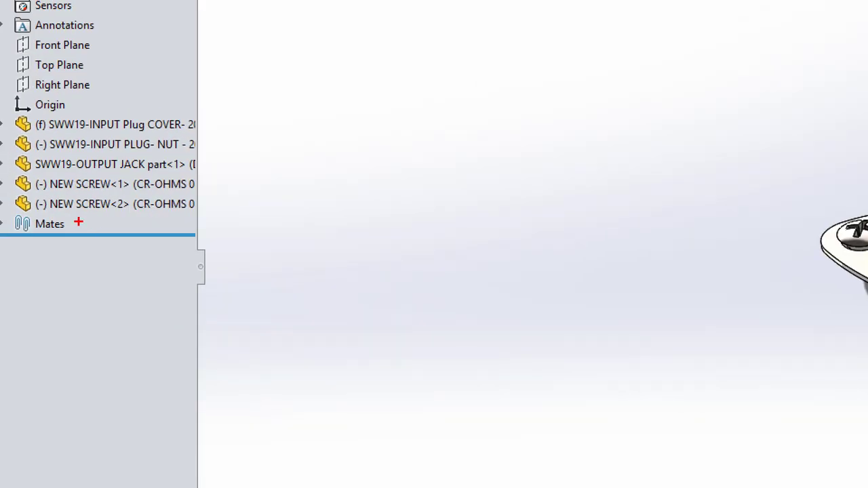
pyautogui.keyDown('ctrl'); pyautogui.keyDown('shift'); pyautogui.moveTo(46, 185); pyautogui.dragTo(254, 280); pyautogui.keyUp('shift'); pyautogui.keyUp('ctrl')
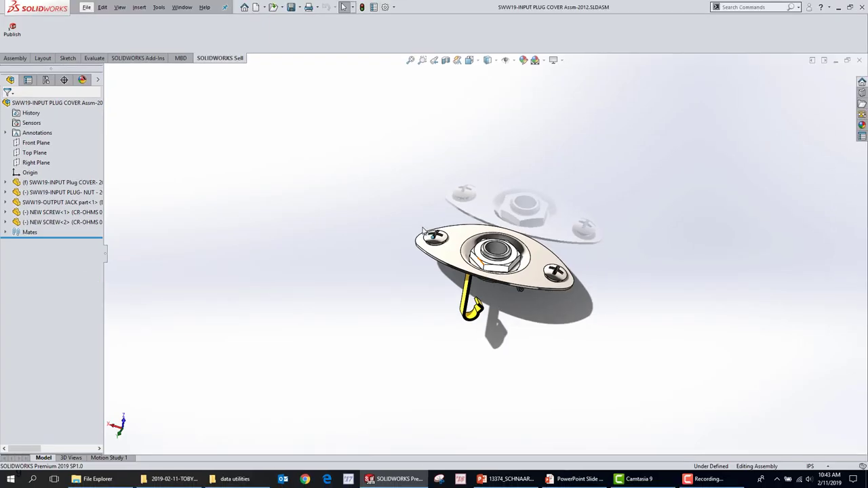
# Preview Pack and Go for the plug cover assembly without Toolbox components, widening the name column, and cancel it.
pyautogui.click(87, 8)
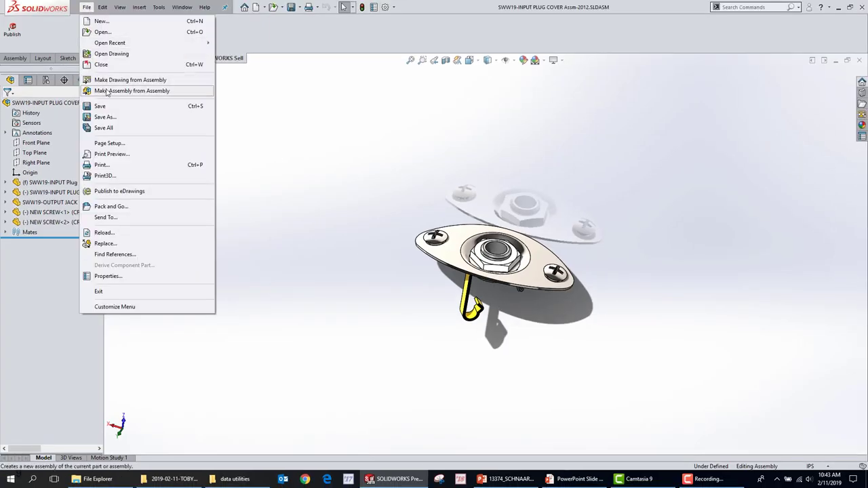
pyautogui.click(132, 207)
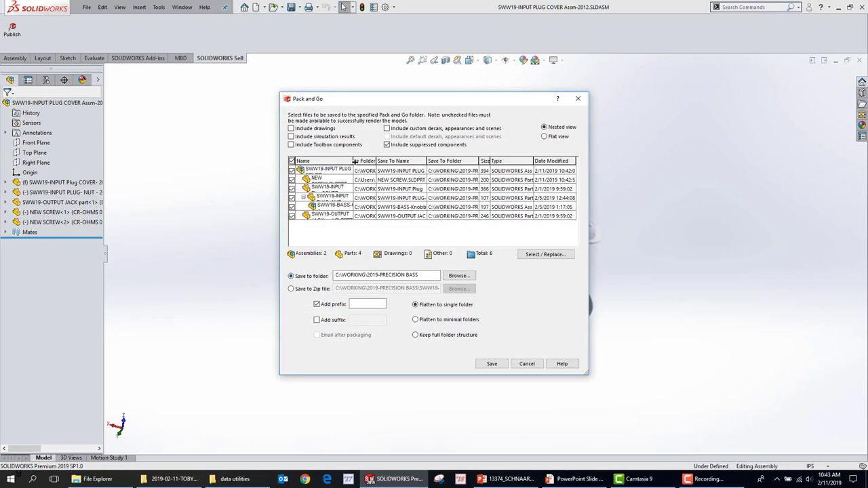
pyautogui.moveTo(354, 161); pyautogui.dragTo(483, 161)
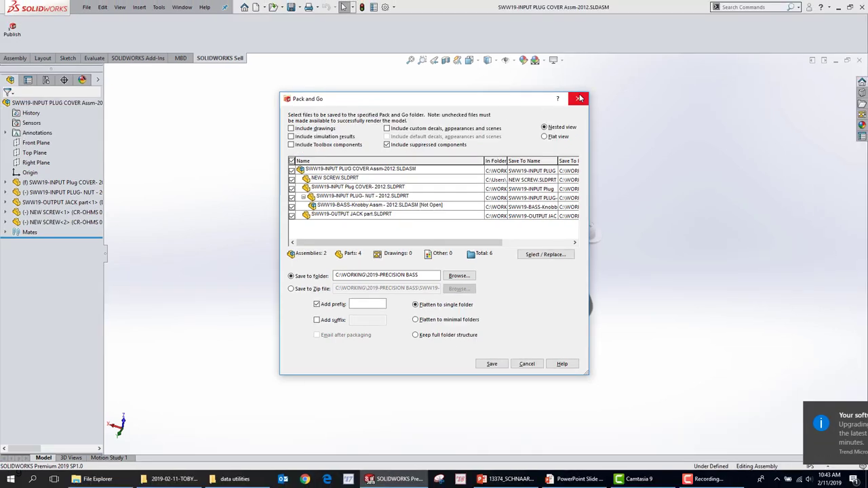
pyautogui.click(579, 98)
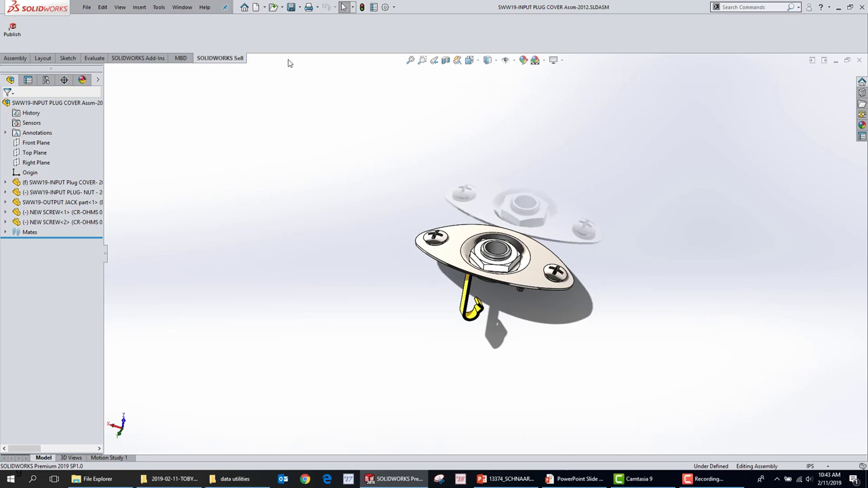
# Close the plug cover assembly and open the SWW19-Bass-Assm-2012 assembly from the recent documents.
pyautogui.click(859, 60)
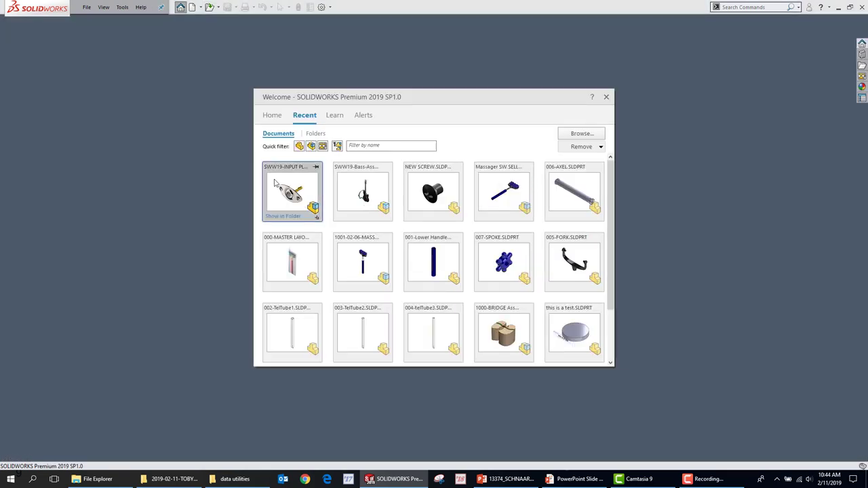
pyautogui.press('Escape')
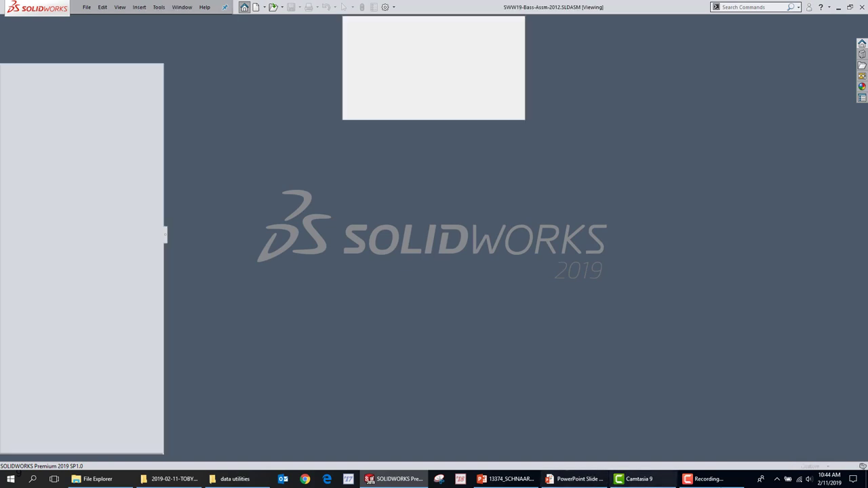
# Switch to the PowerPoint slide show, view the slide on hiding and showing assembly components, and return to SOLIDWORKS.
pyautogui.click(577, 479)
pyautogui.click(178, 265)
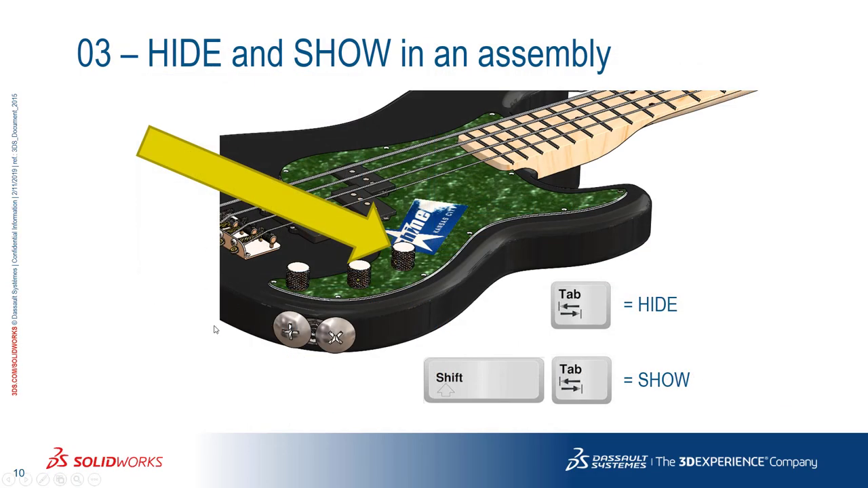
pyautogui.hotkey('alt', 'Tab')
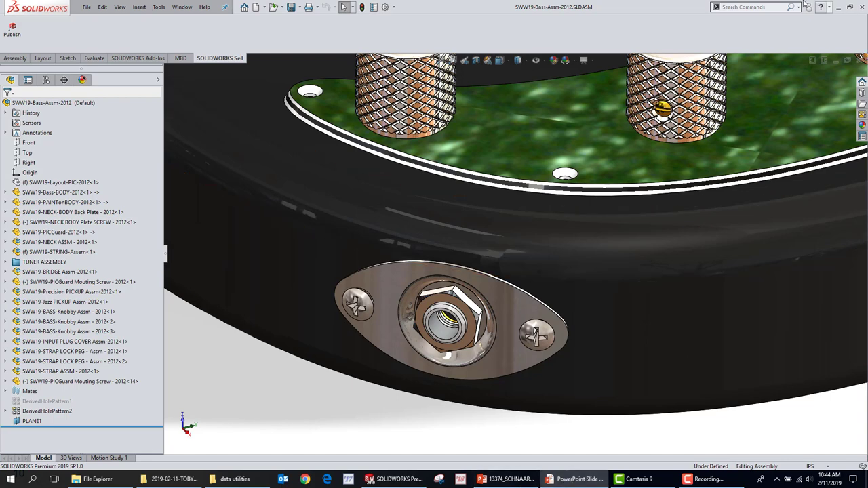
pyautogui.click(837, 7)
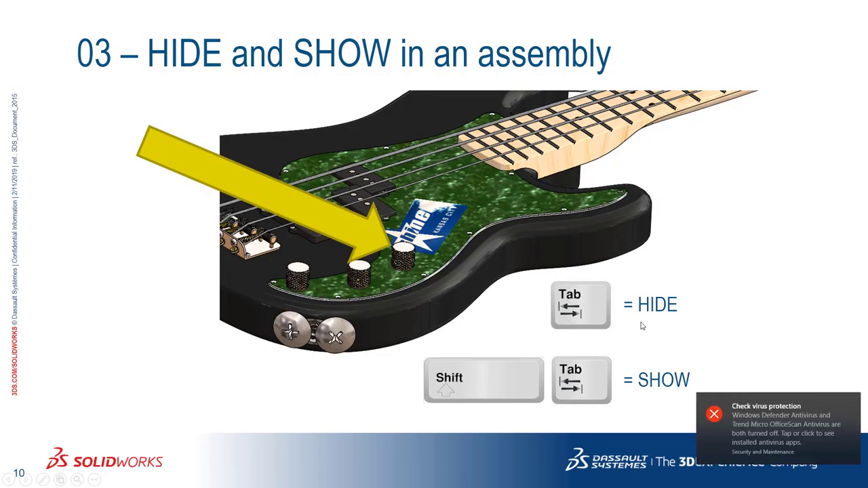
pyautogui.press('super')
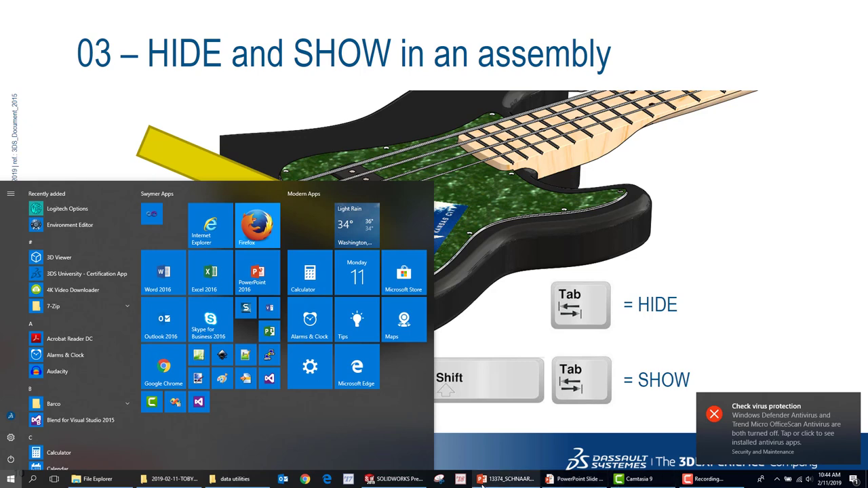
pyautogui.click(407, 479)
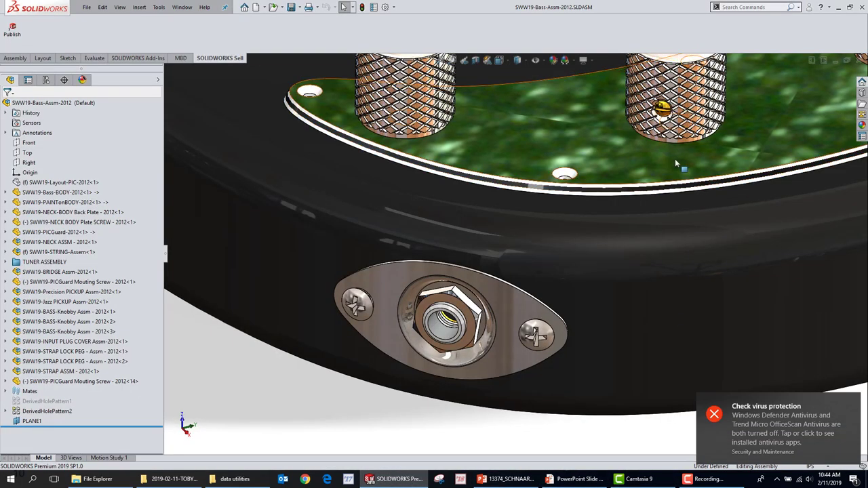
# Hide the knurled knob nearest the blue sticker on the pickguard and show it again.
pyautogui.scroll(3, 682, 166)
pyautogui.scroll(-3, 725, 161)
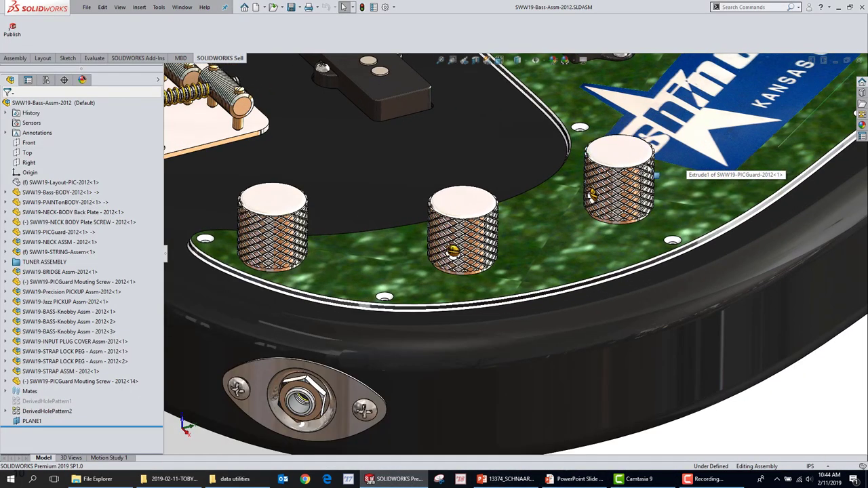
pyautogui.press('Tab')
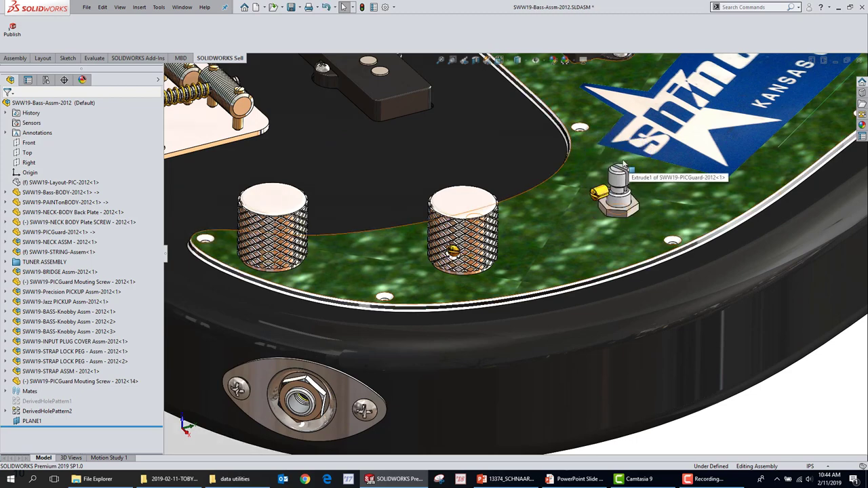
pyautogui.hotkey('shift', 'Tab')
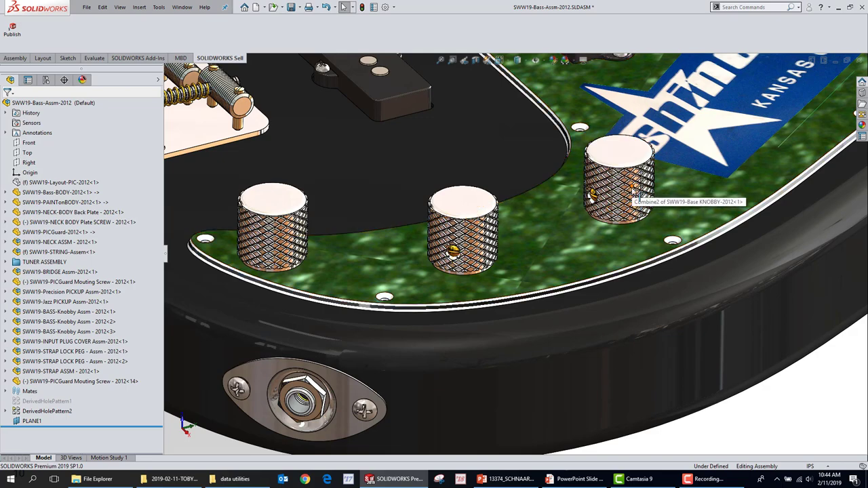
# Hide the SWW19-Base KNOBBY part beside the blue sticker and bring it back into display.
pyautogui.scroll(5, 640, 195)
pyautogui.scroll(-3, 619, 232)
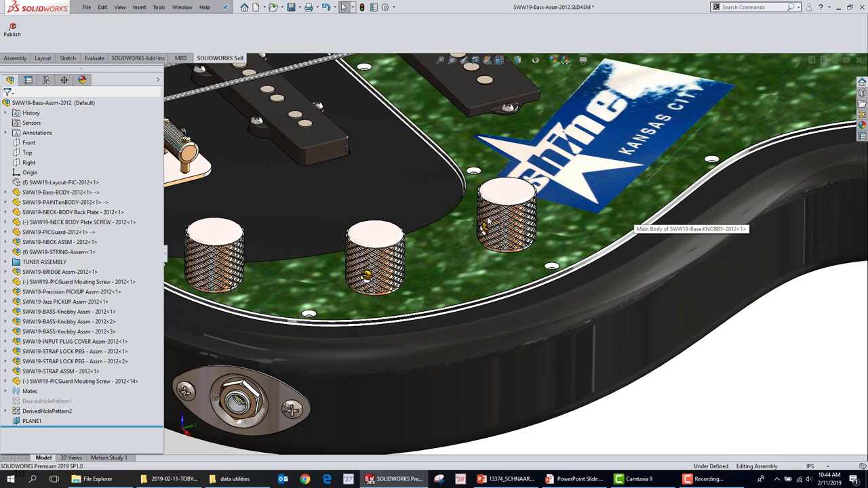
pyautogui.click(506, 192)
pyautogui.click(597, 137)
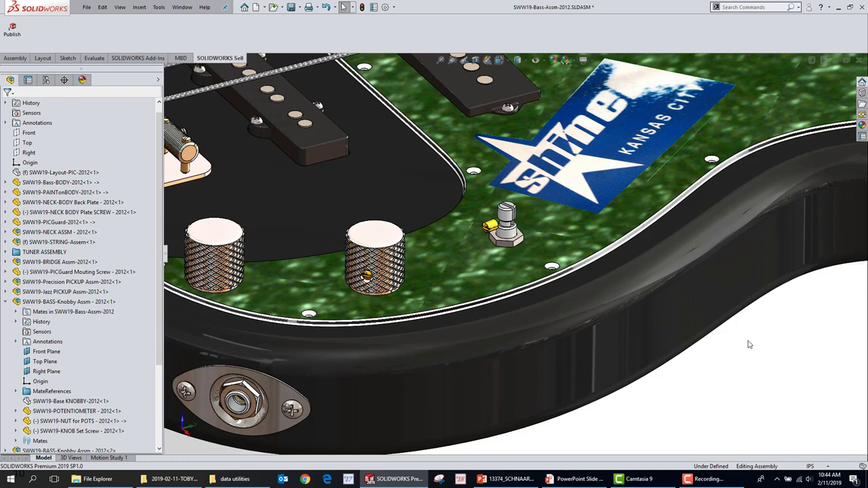
pyautogui.moveTo(743, 338); pyautogui.dragTo(502, 213)
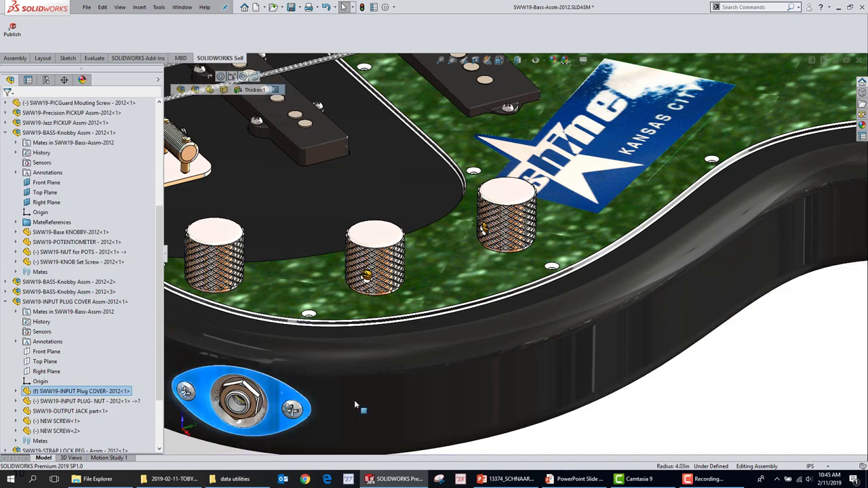
# Open the SWW19-INPUT PLUG COVER Assm-2012 subassembly in its own window from the plug cover plate in the guitar assembly.
pyautogui.click(279, 393)
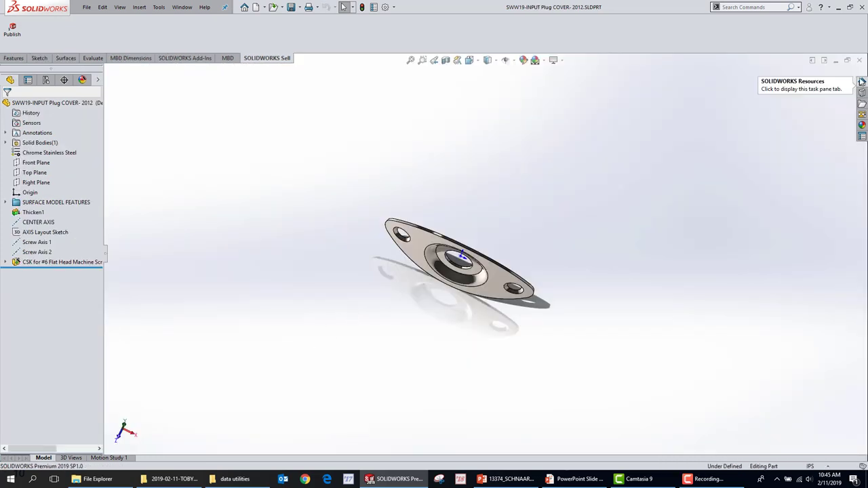
pyautogui.click(859, 61)
pyautogui.click(278, 392)
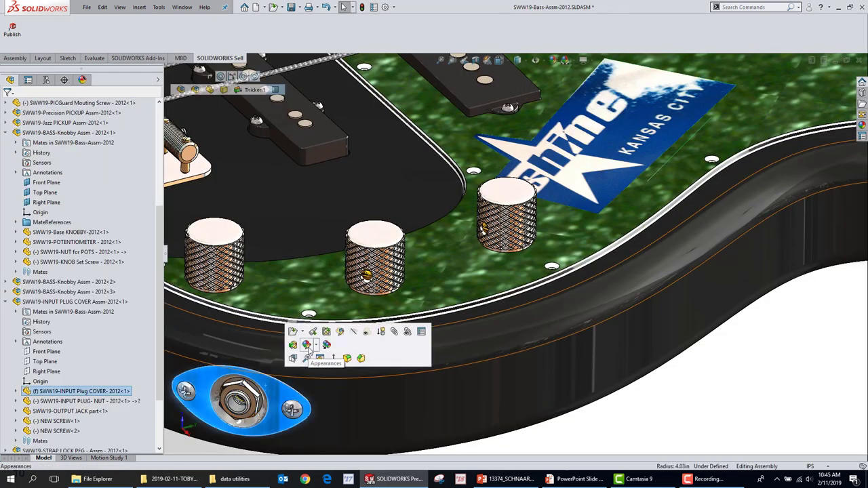
pyautogui.click(304, 332)
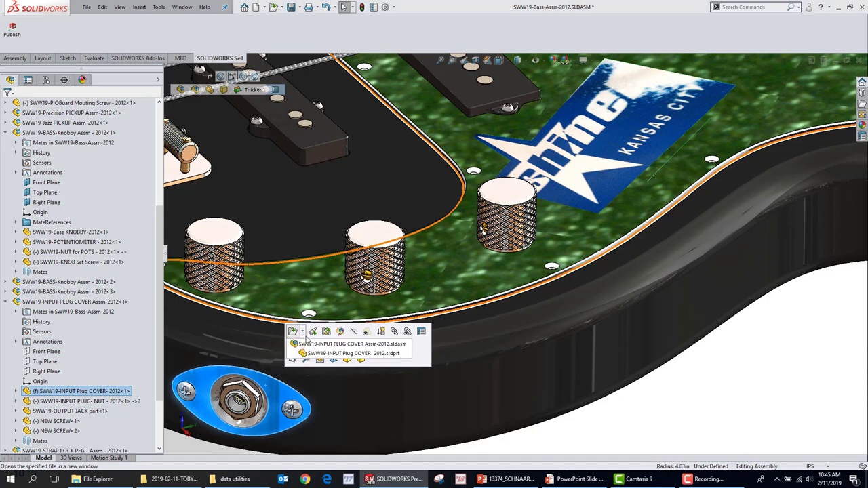
pyautogui.click(307, 344)
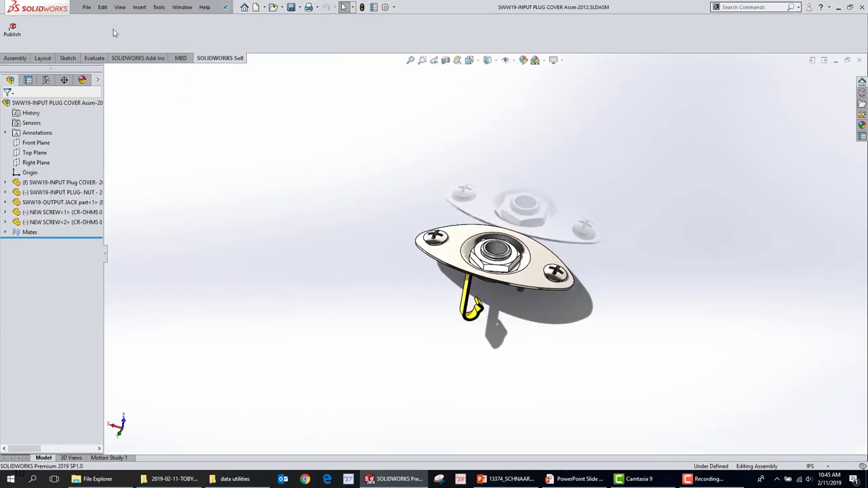
# Create a drawing from the plug cover assembly with the DRAW-INCH template and an A (ANSI) Landscape sheet.
pyautogui.click(87, 7)
pyautogui.click(120, 80)
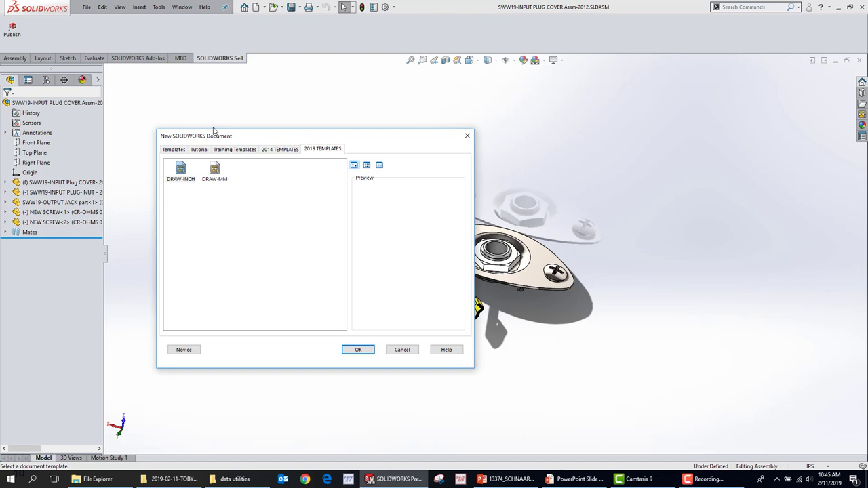
pyautogui.doubleClick(180, 174)
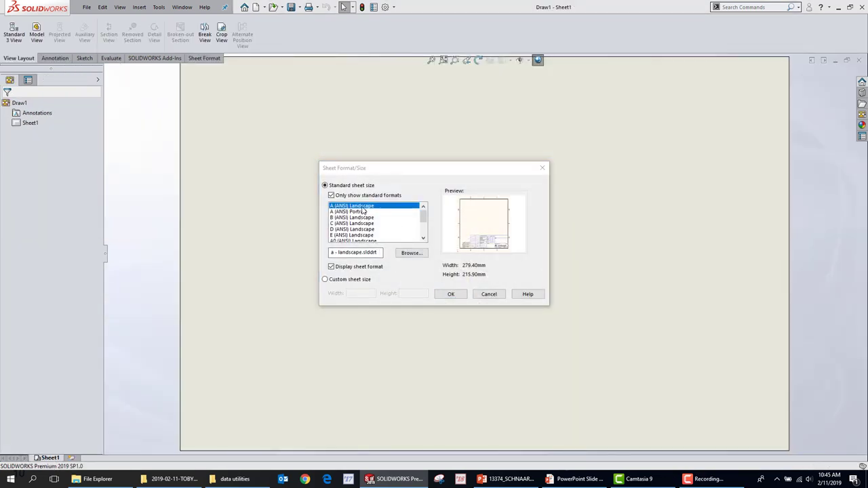
pyautogui.doubleClick(361, 206)
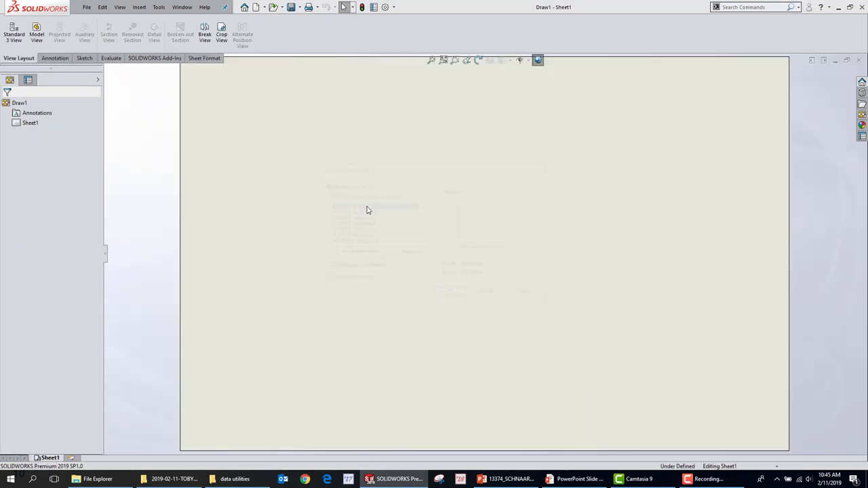
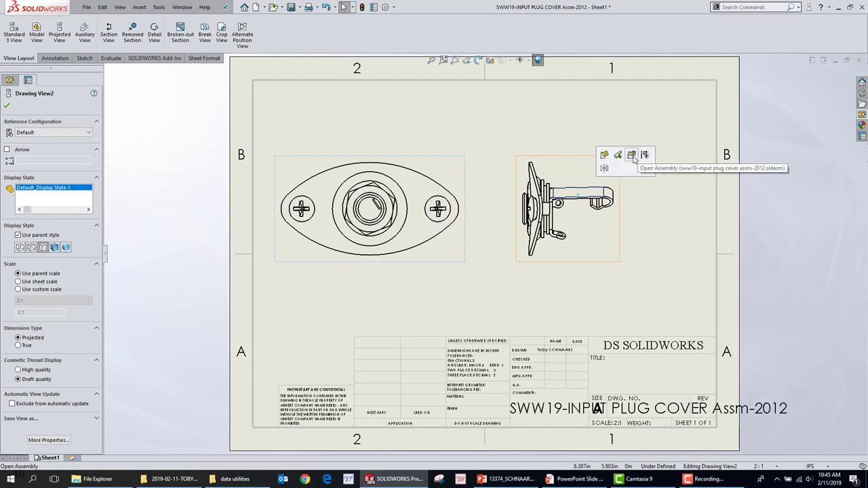
# Hide the output jack part in the drawing's projected side view and close the drawing.
pyautogui.rightClick(578, 202)
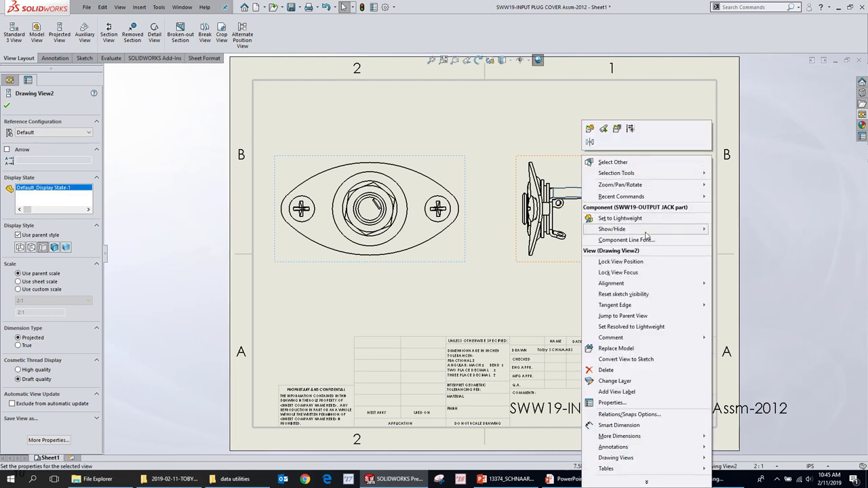
pyautogui.click(767, 243)
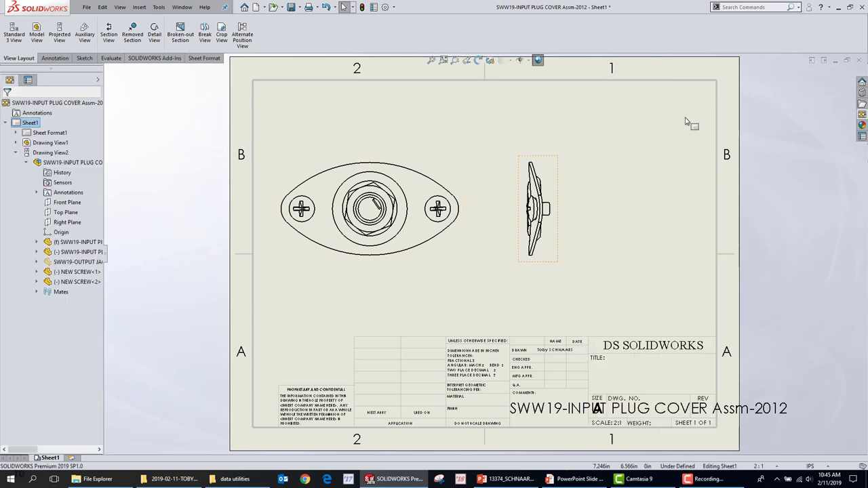
pyautogui.click(860, 61)
pyautogui.click(447, 256)
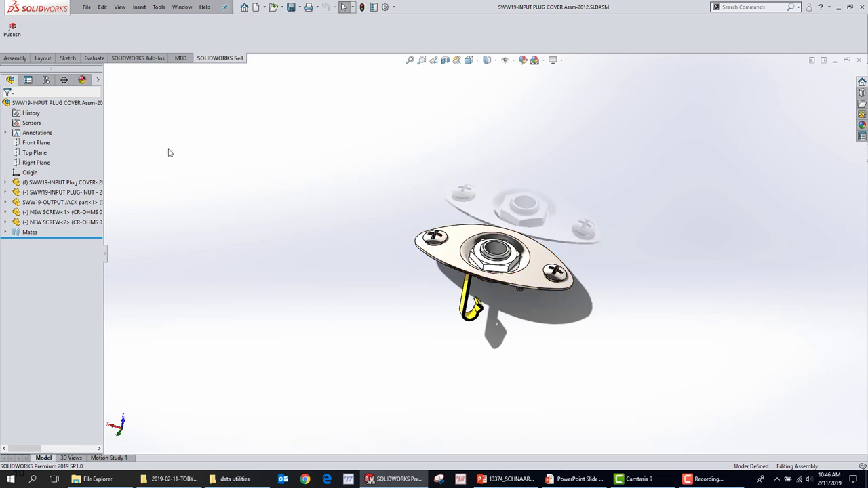
# Open the system options and search them for "hide", looking through to the end of the matches.
pyautogui.click(385, 7)
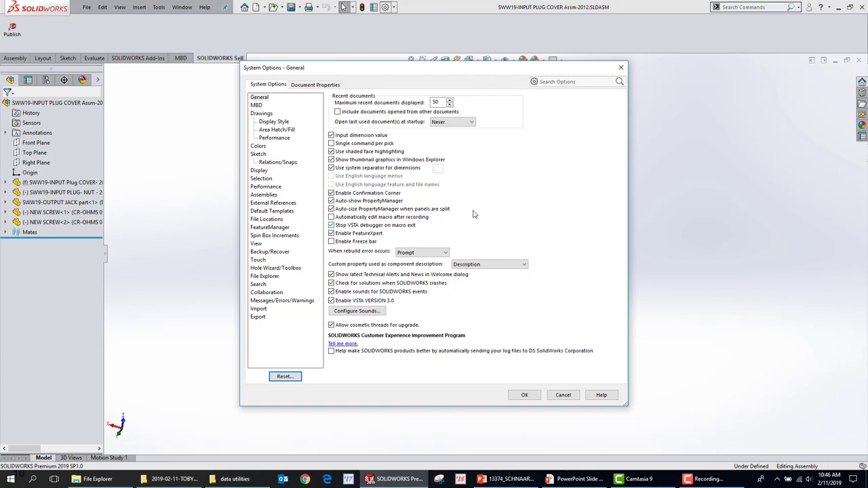
pyautogui.click(561, 85)
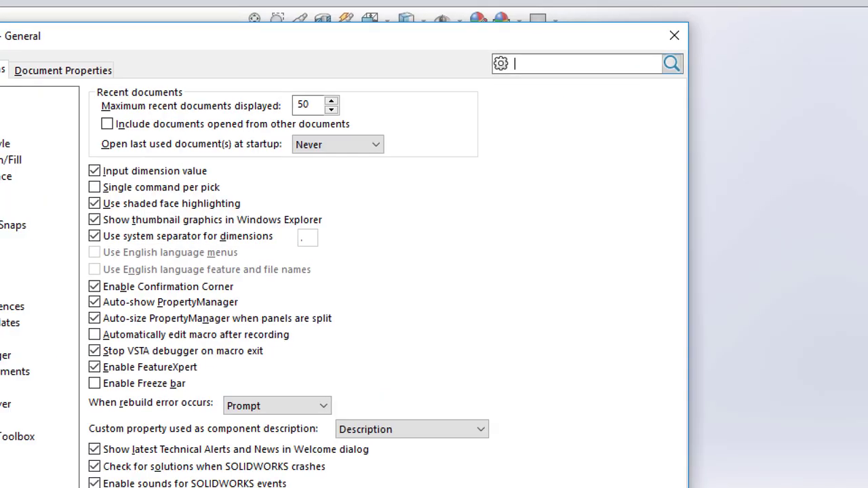
pyautogui.moveTo(560, 72); pyautogui.dragTo(514, 101)
pyautogui.moveTo(460, 103)
pyautogui.mouseDown()
pyautogui.moveTo(699, 123)
pyautogui.moveTo(712, 42)
pyautogui.moveTo(471, 27)
pyautogui.mouseUp()
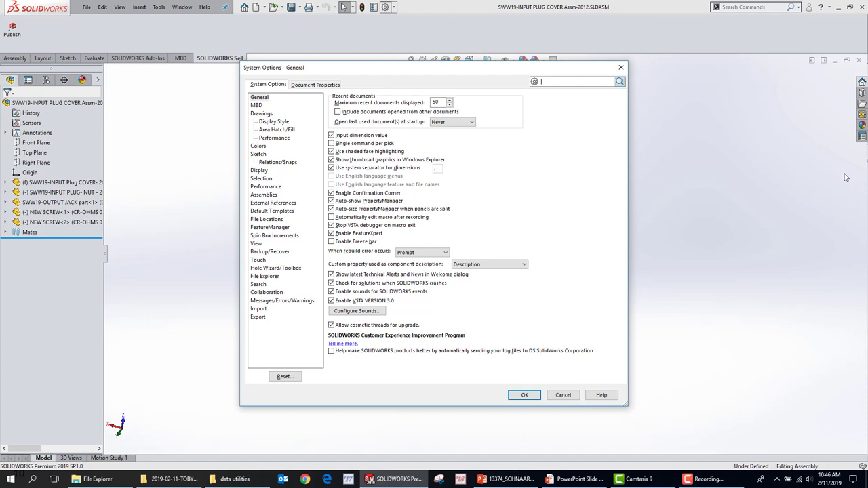
pyautogui.write('hide')
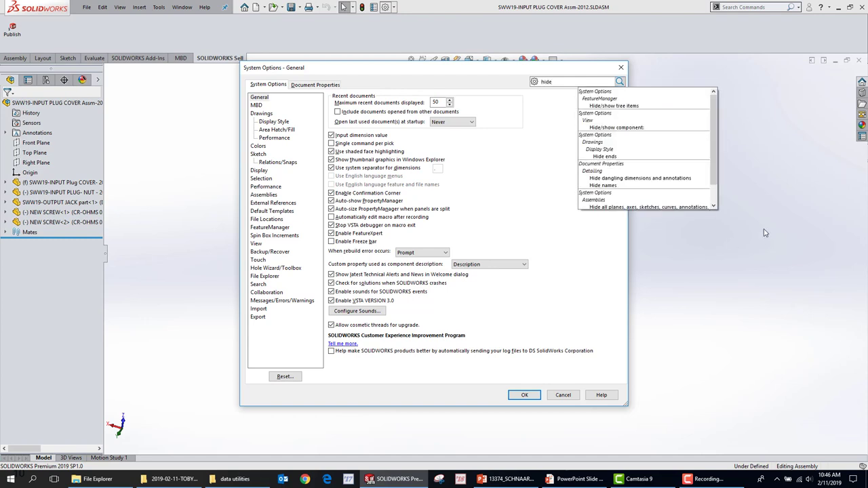
pyautogui.click(716, 200)
pyautogui.click(716, 205)
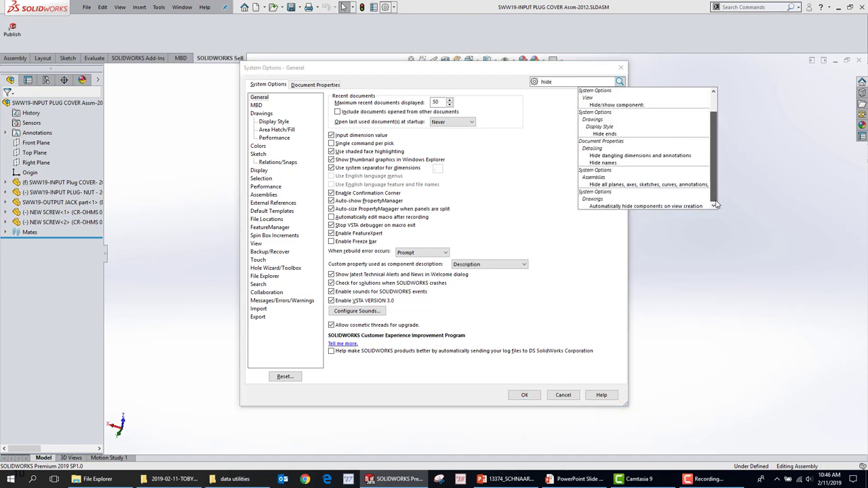
# Enable Automatically hide components on view creation in the Drawings options, apply it, and close the plug cover assembly.
pyautogui.click(611, 201)
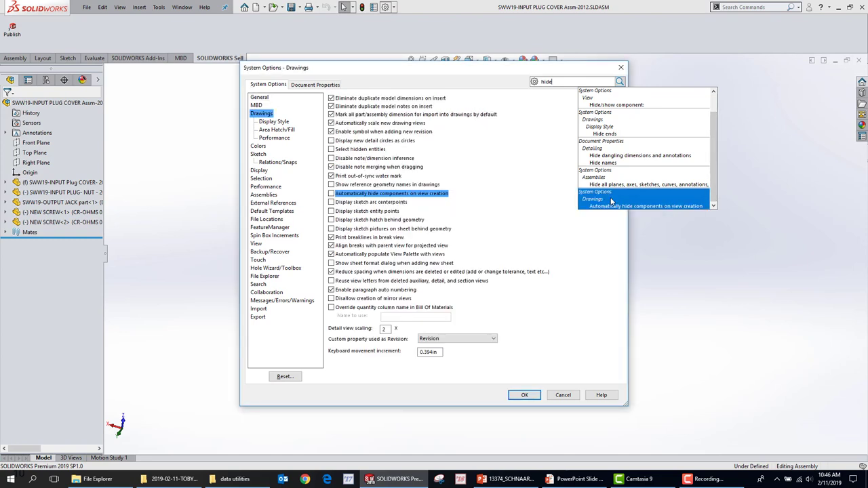
pyautogui.click(455, 210)
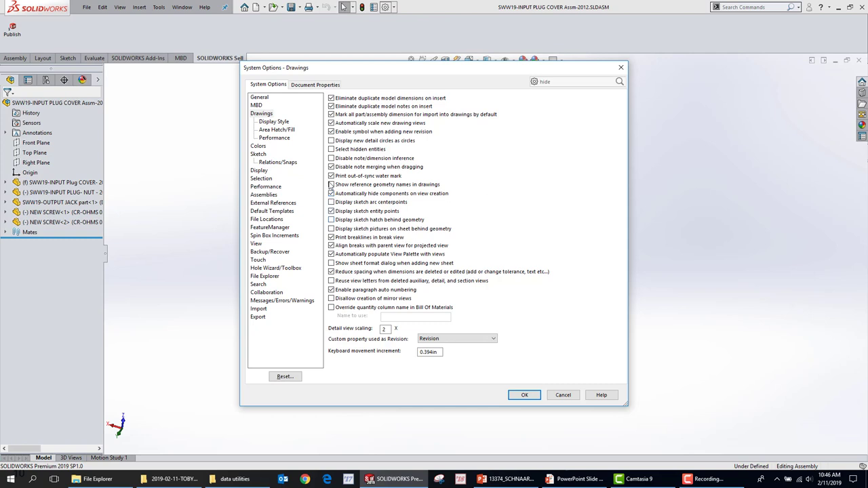
pyautogui.click(524, 395)
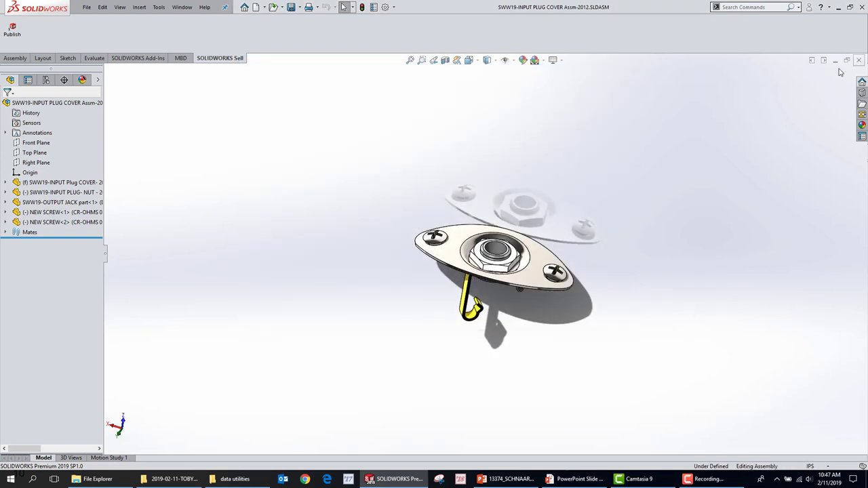
pyautogui.click(858, 61)
# Switch to the PowerPoint slide show, advance to the Quick Measure slide, and return to SOLIDWORKS.
pyautogui.click(580, 479)
pyautogui.click(818, 246)
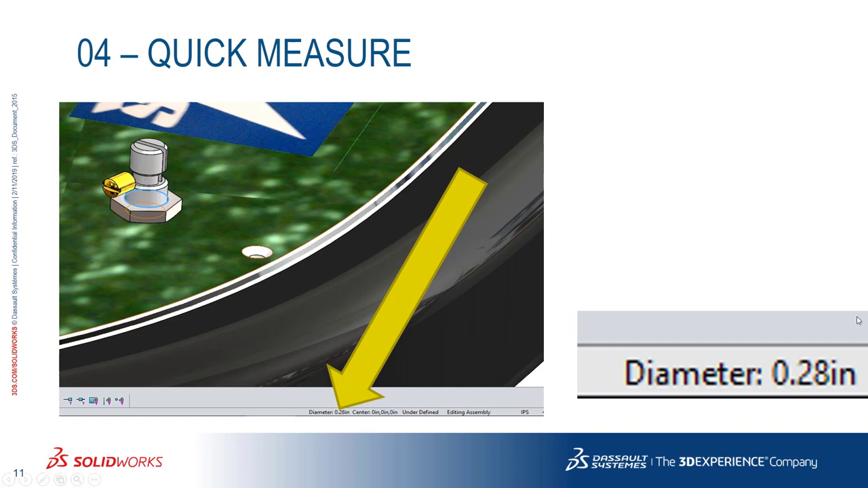
pyautogui.hotkey('alt', 'Tab')
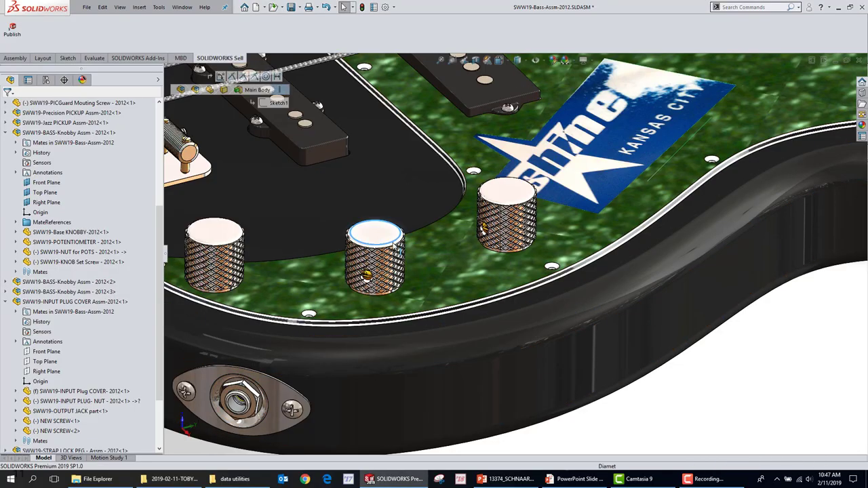
# Quick-measure the middle knob's top edge diameter and the distance from the top face of the knob nearest the sticker to the pickguard.
pyautogui.click(395, 245)
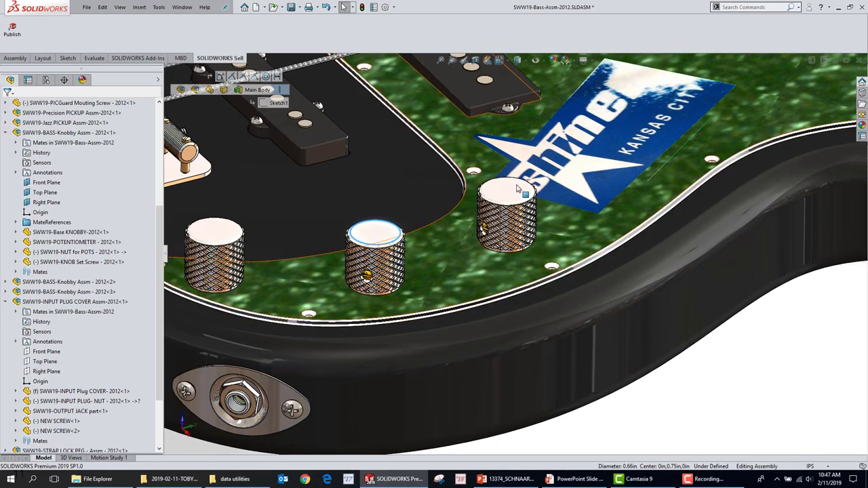
pyautogui.click(500, 196)
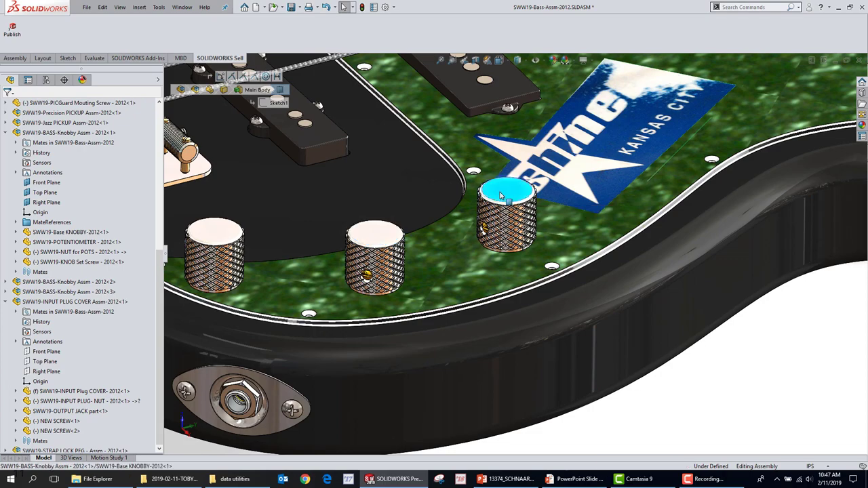
pyautogui.keyDown('ctrl'); pyautogui.click(496, 270); pyautogui.keyUp('ctrl')
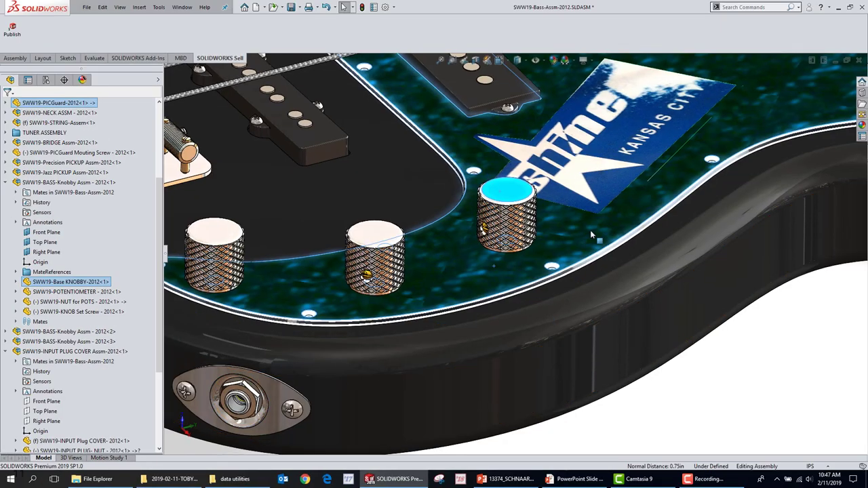
# Quick-measure the angle between the pickguard and the nearer Precision pickup's top face, fit the whole guitar in view, and clear the selection.
pyautogui.scroll(4, 588, 234)
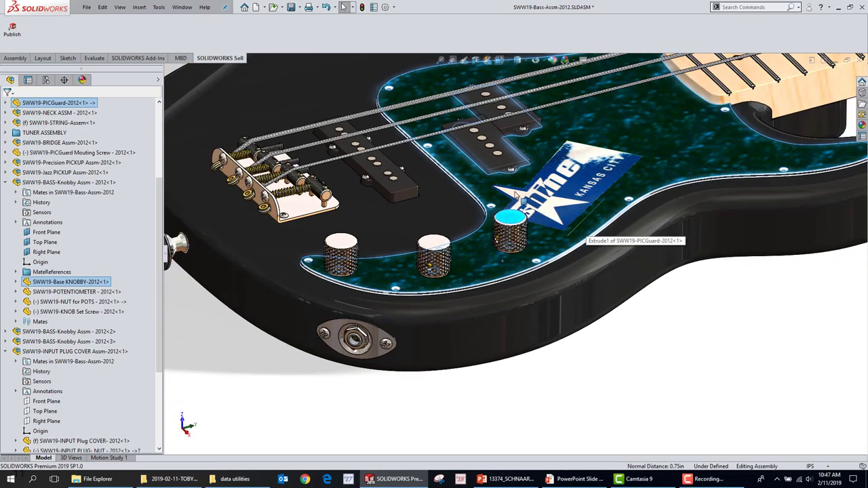
pyautogui.scroll(-5, 503, 166)
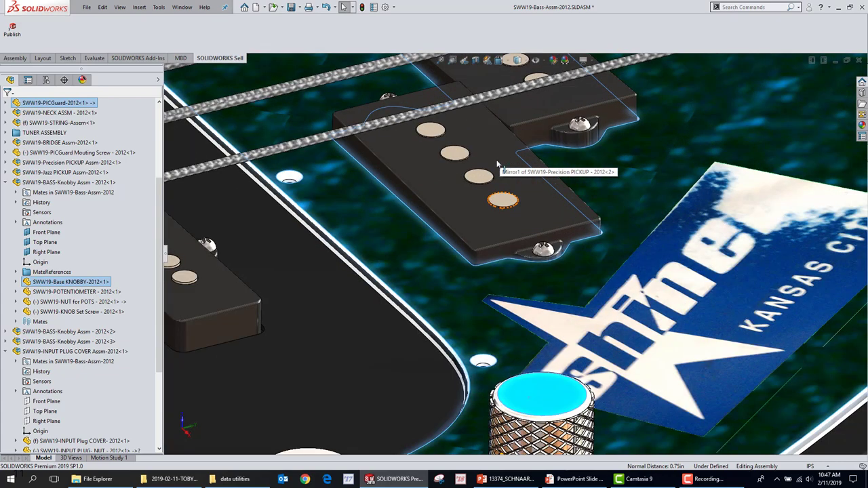
pyautogui.click(502, 166)
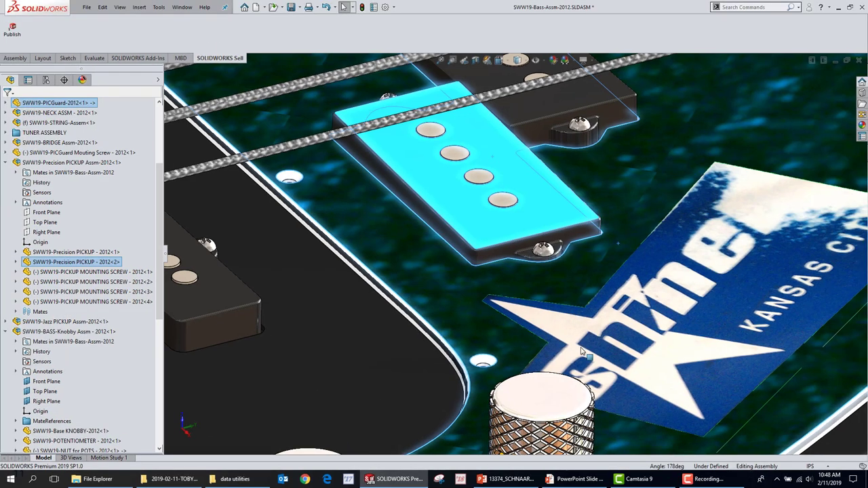
pyautogui.press('f')
pyautogui.click(691, 364)
# Switch to the PowerPoint slide show, advance to the Fully Define Sketch slide, and return to SOLIDWORKS.
pyautogui.hotkey('alt', 'Tab')
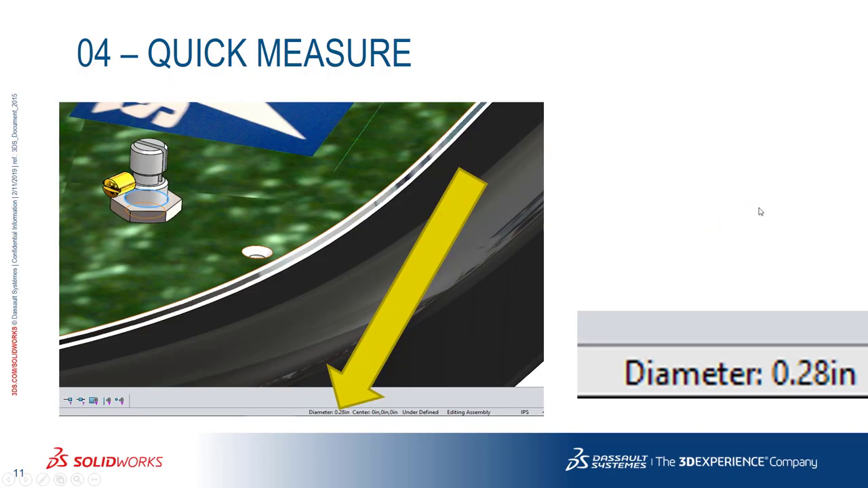
pyautogui.click(750, 203)
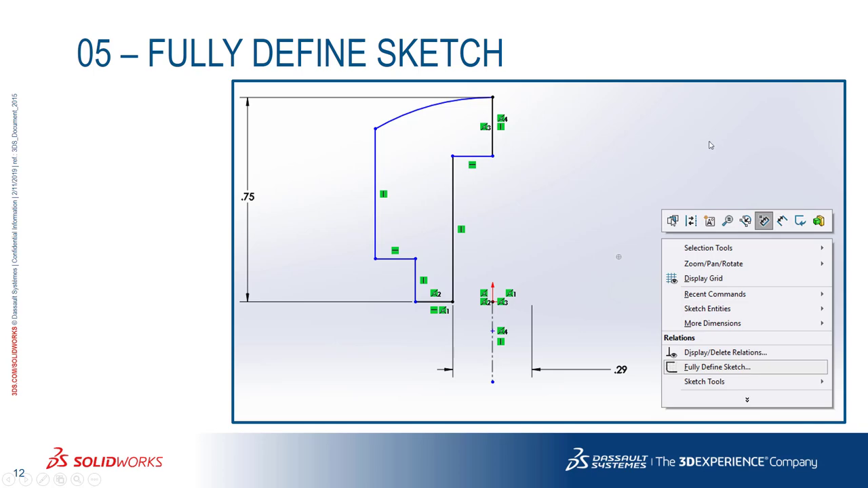
pyautogui.hotkey('alt', 'Tab')
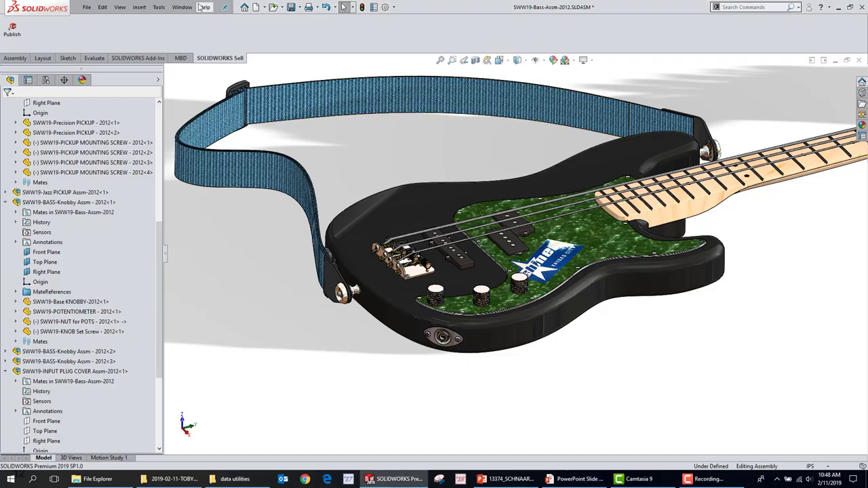
# Hide the status bar and turn it back on.
pyautogui.click(118, 7)
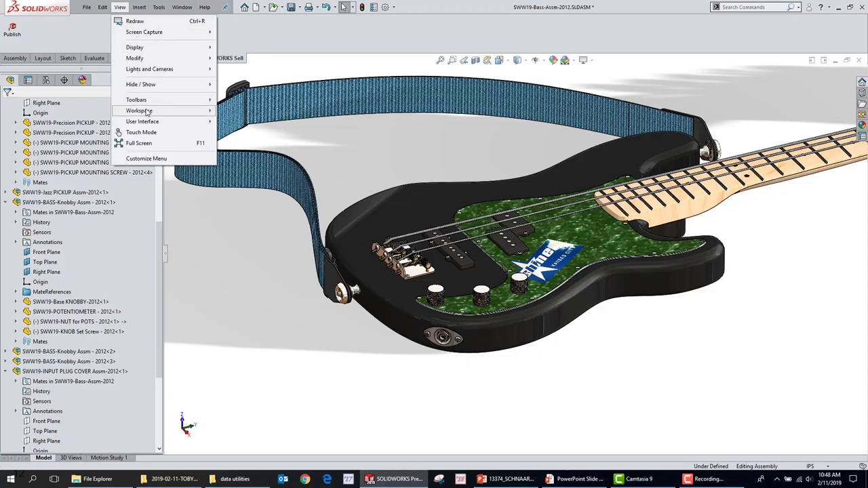
pyautogui.moveTo(169, 107)
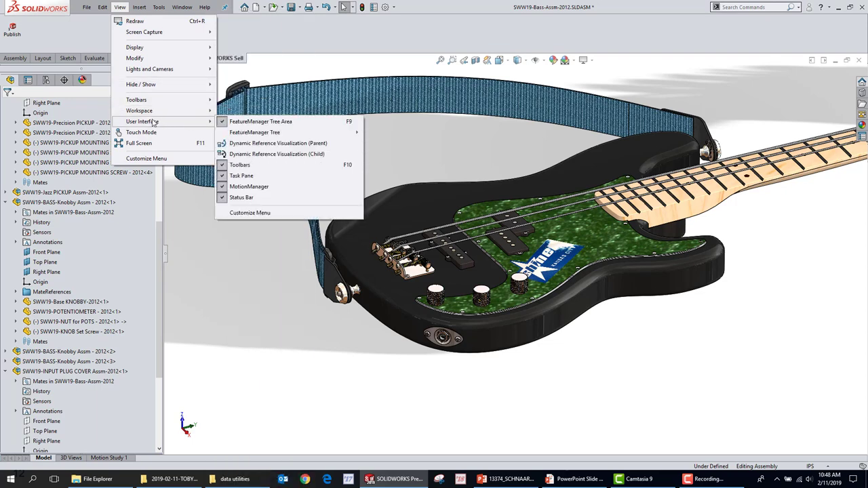
pyautogui.click(252, 198)
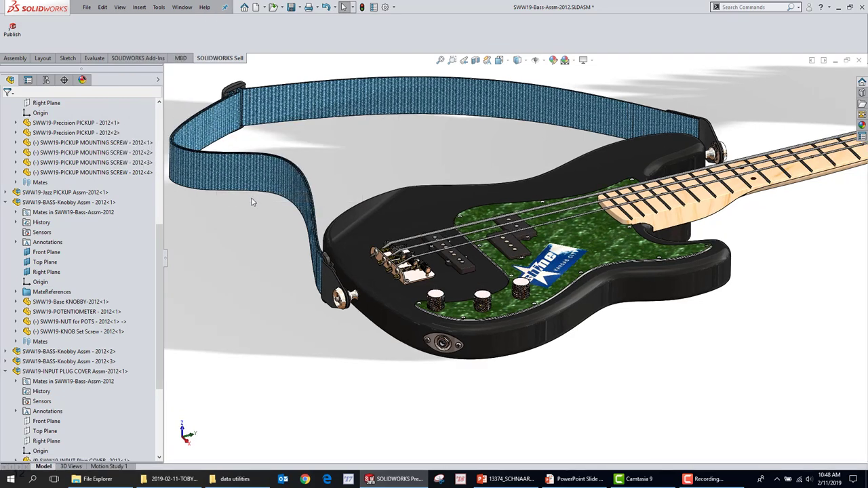
pyautogui.click(120, 8)
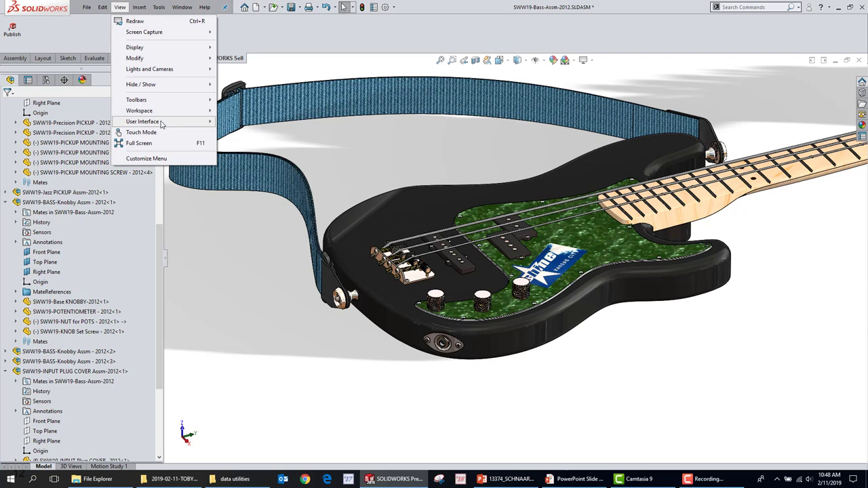
pyautogui.moveTo(161, 124)
pyautogui.click(238, 197)
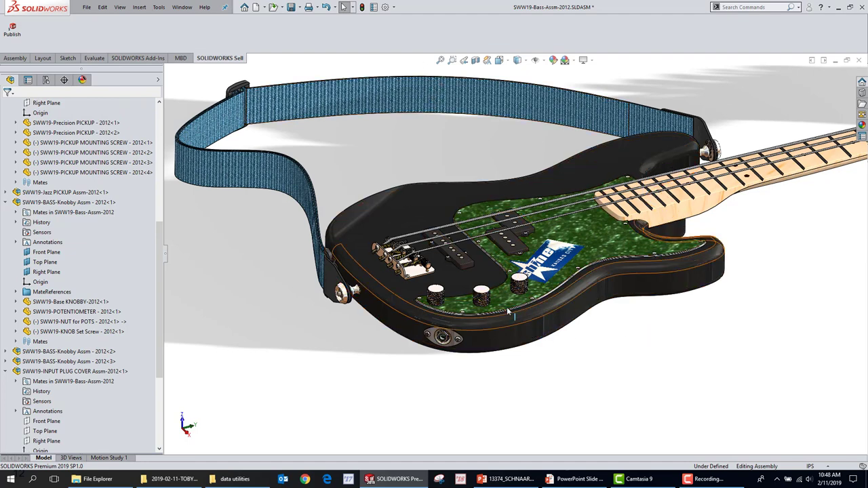
# Select the top face of the knob nearest the sticker and move its height dimension clear of the guitar body.
pyautogui.click(489, 275)
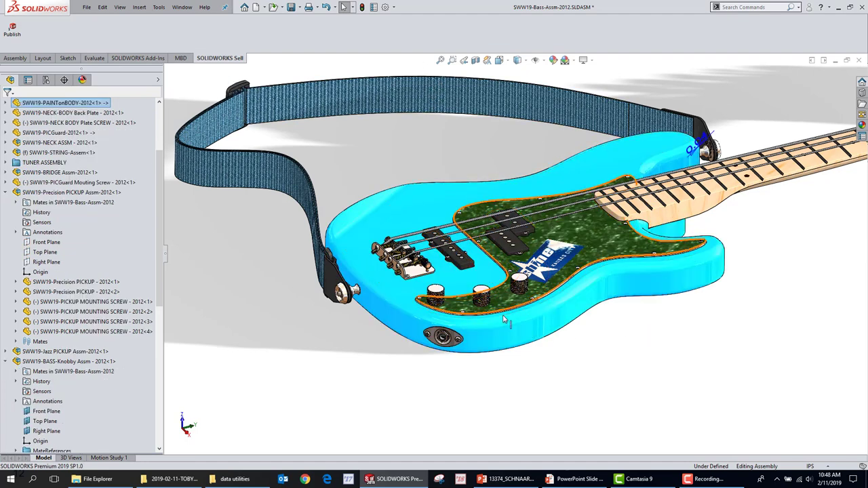
pyautogui.scroll(-5, 505, 299)
pyautogui.click(497, 248)
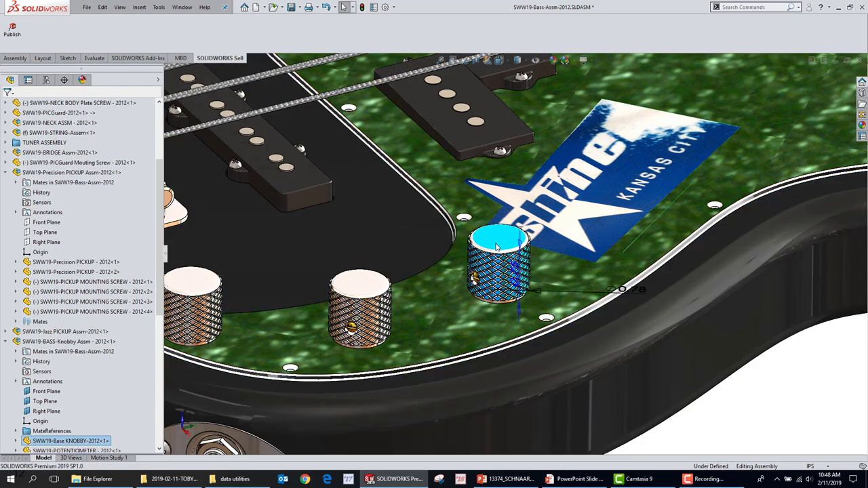
pyautogui.moveTo(628, 289); pyautogui.dragTo(794, 370)
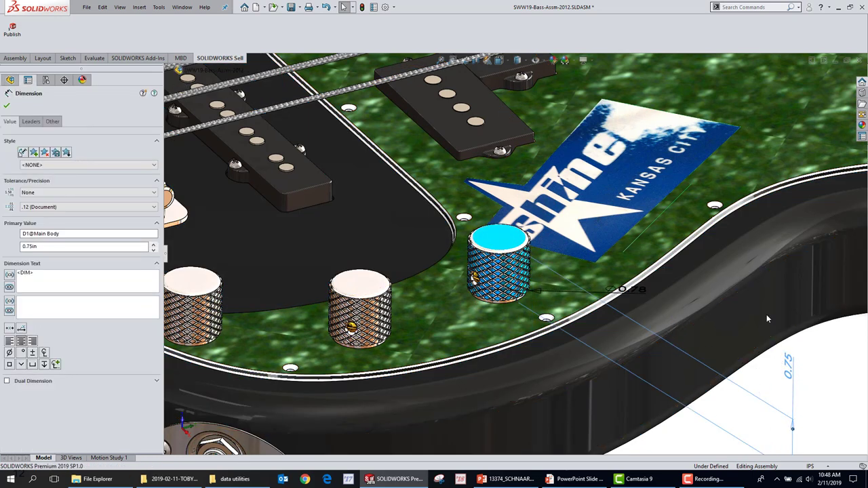
# Set the assembly document's primary dimension precision to three decimals (.123) and apply the document properties.
pyautogui.click(384, 6)
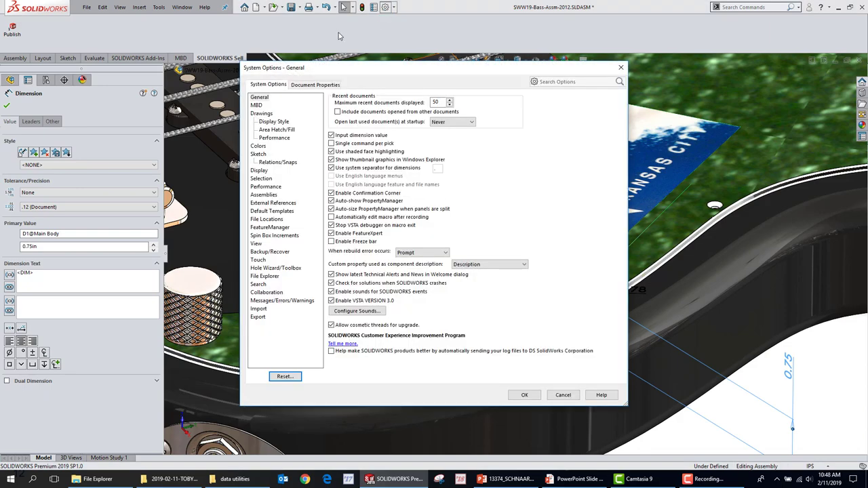
pyautogui.click(314, 85)
pyautogui.click(256, 162)
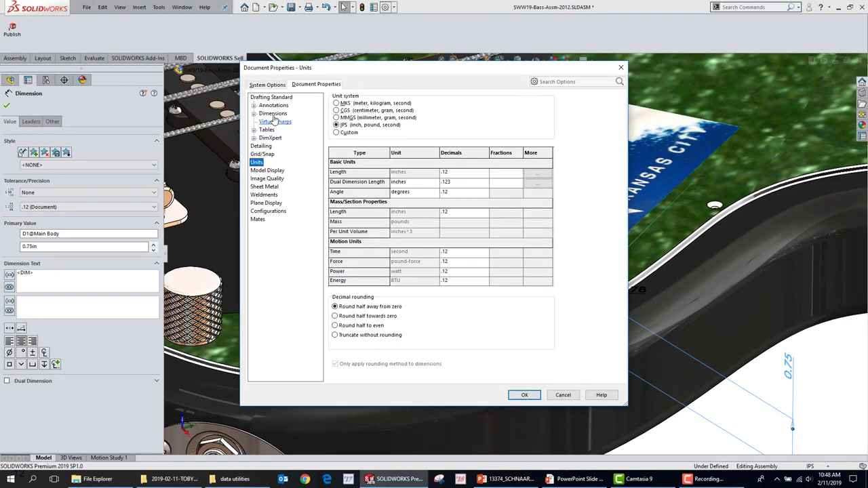
pyautogui.click(110, 49)
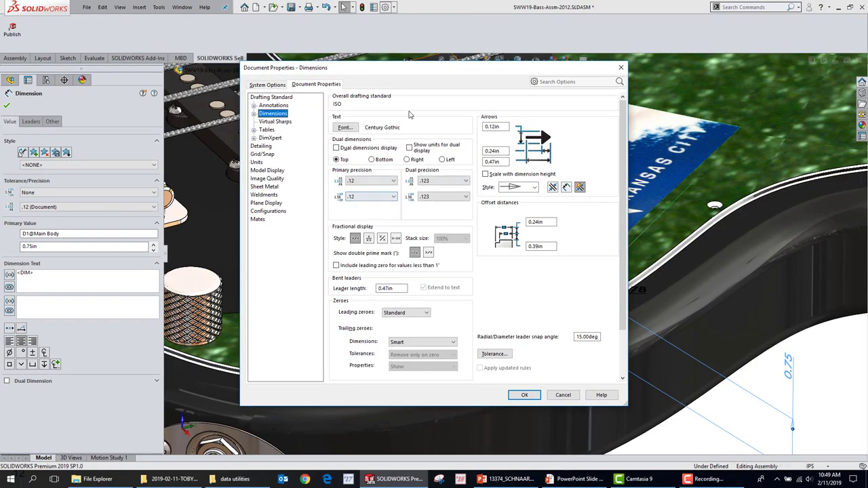
pyautogui.click(381, 181)
pyautogui.click(365, 211)
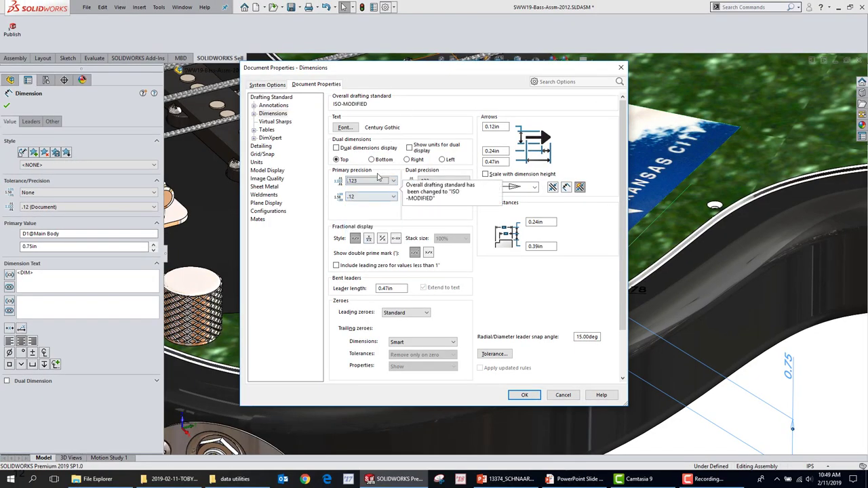
pyautogui.click(258, 163)
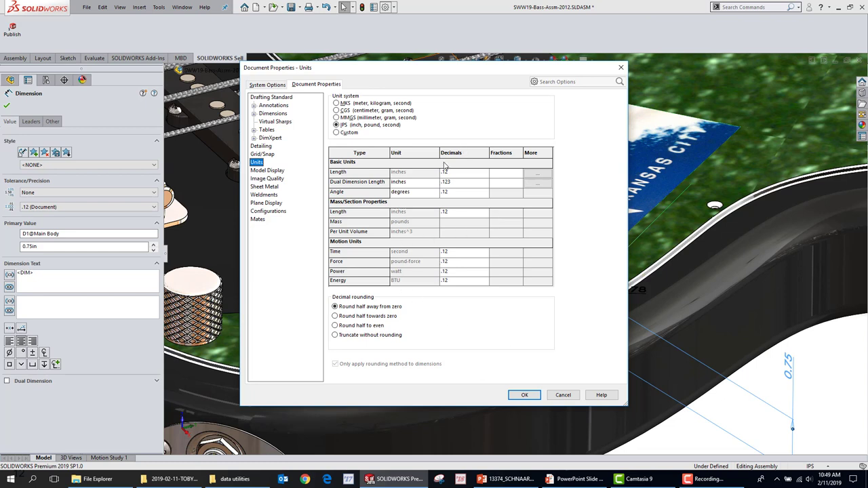
pyautogui.click(524, 395)
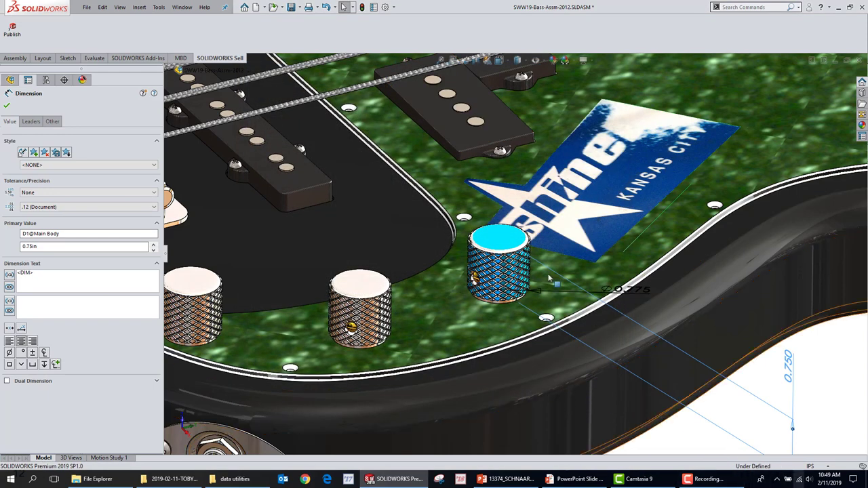
# Quick-measure the distance between the top face of the knob nearest the sticker and the pickguard, and clear the selection.
pyautogui.click(469, 311)
pyautogui.click(469, 312)
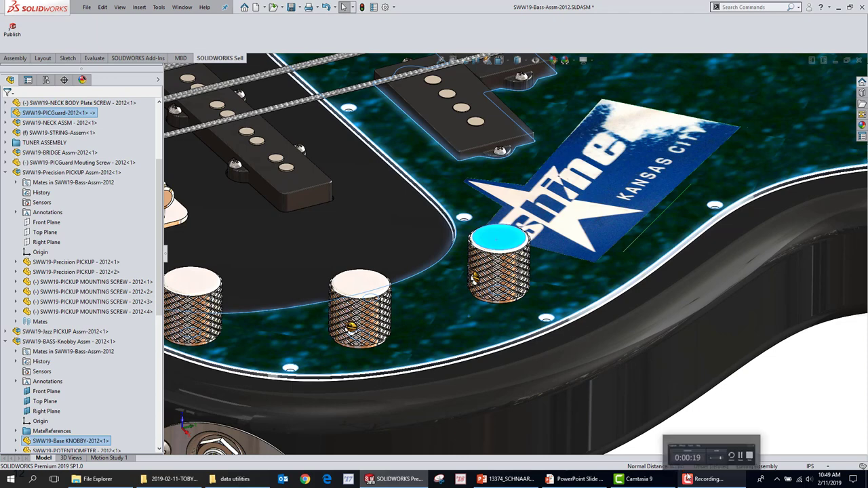
pyautogui.click(511, 248)
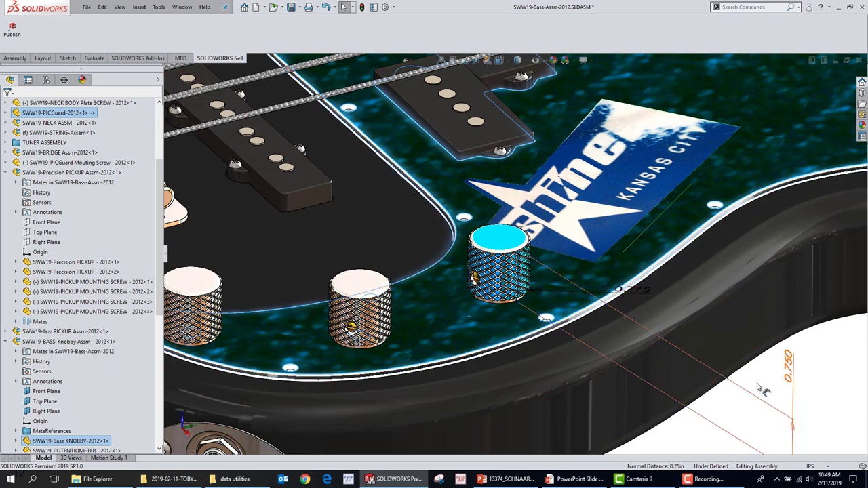
pyautogui.click(722, 388)
pyautogui.scroll(5, 678, 366)
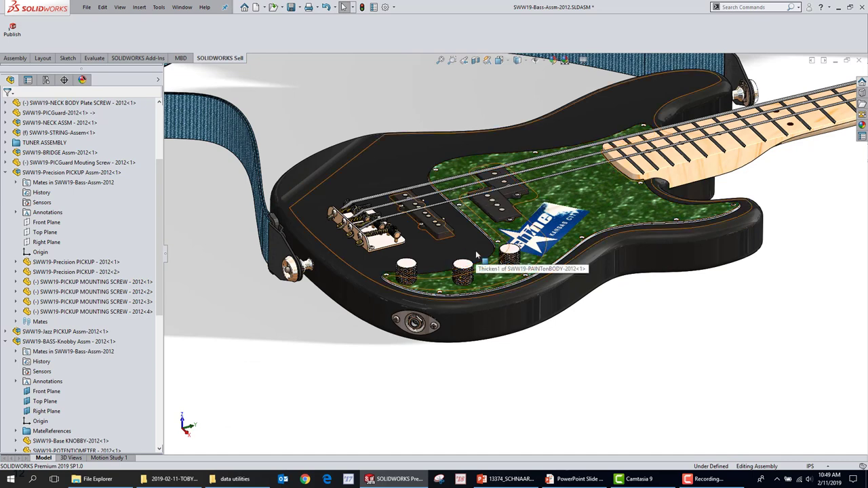
# Switch to the PowerPoint slide show to view the Fully Define Sketch slide, and return to SOLIDWORKS.
pyautogui.click(577, 479)
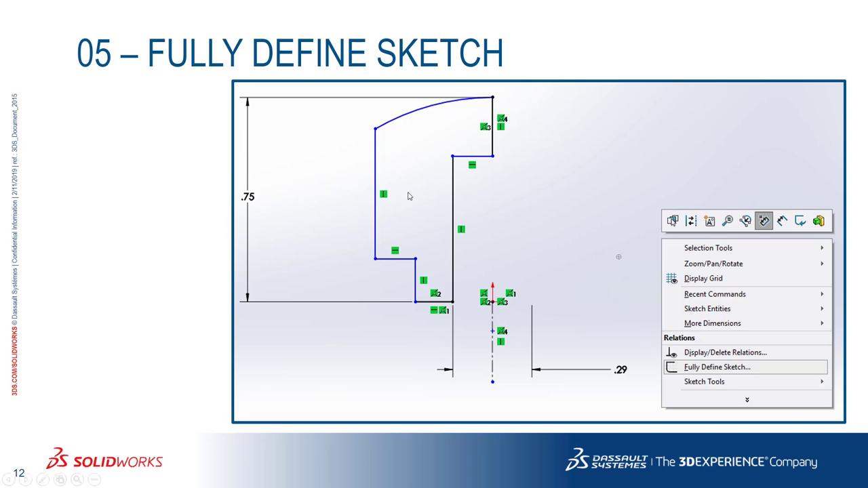
pyautogui.click(129, 240)
pyautogui.press('super+Tab')
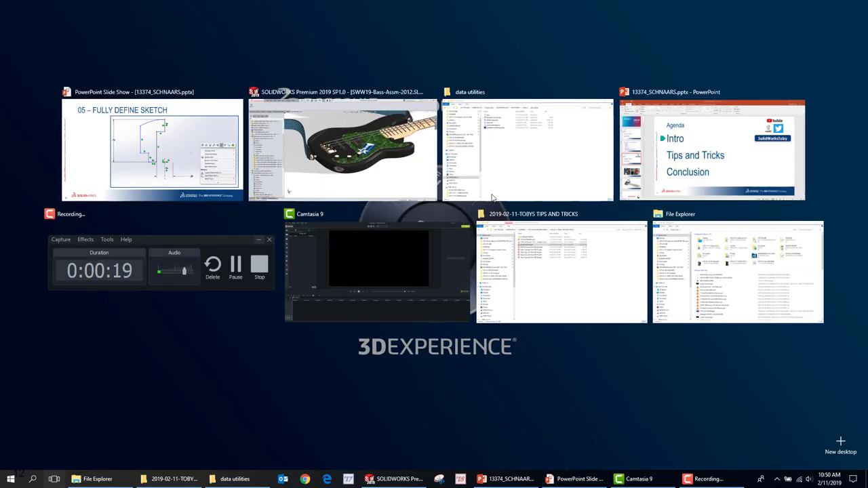
pyautogui.click(385, 158)
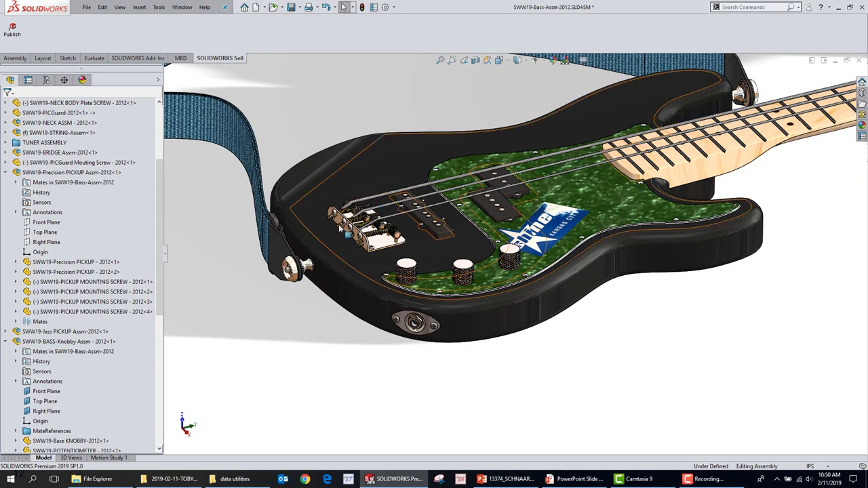
# Create a new part from the PART-INCH template and start a sketch on the Front Plane.
pyautogui.click(256, 7)
pyautogui.doubleClick(181, 170)
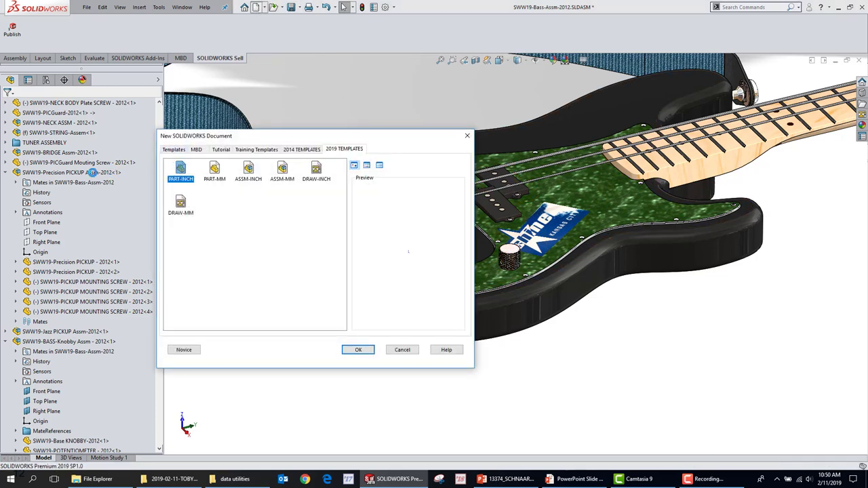
pyautogui.click(37, 152)
pyautogui.click(54, 141)
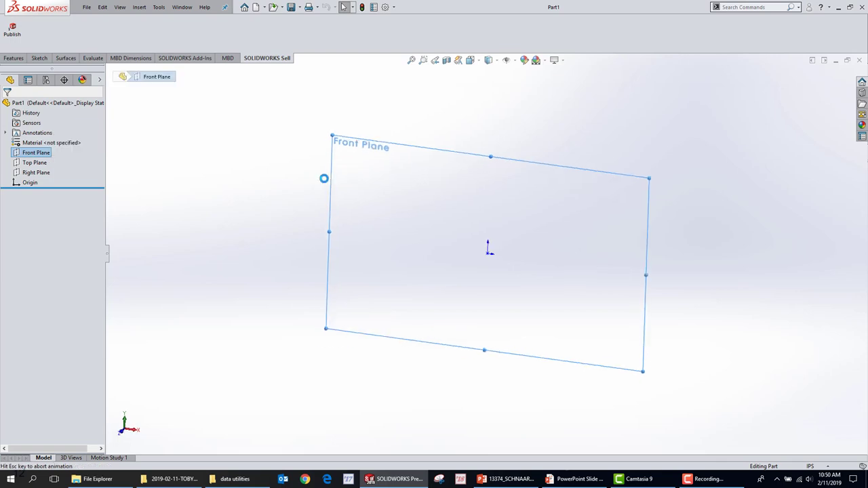
# Sketch a vertical centerline about 2.7 in long upward from the origin.
pyautogui.press('r')
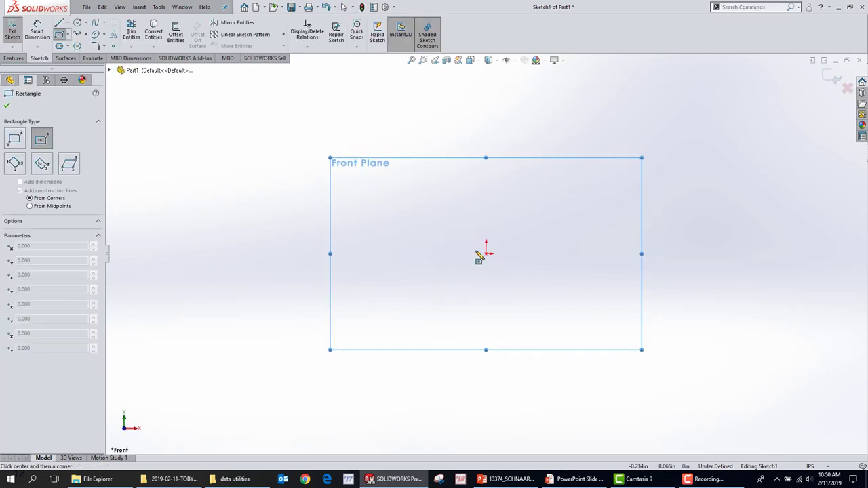
pyautogui.press('s')
pyautogui.click(501, 261)
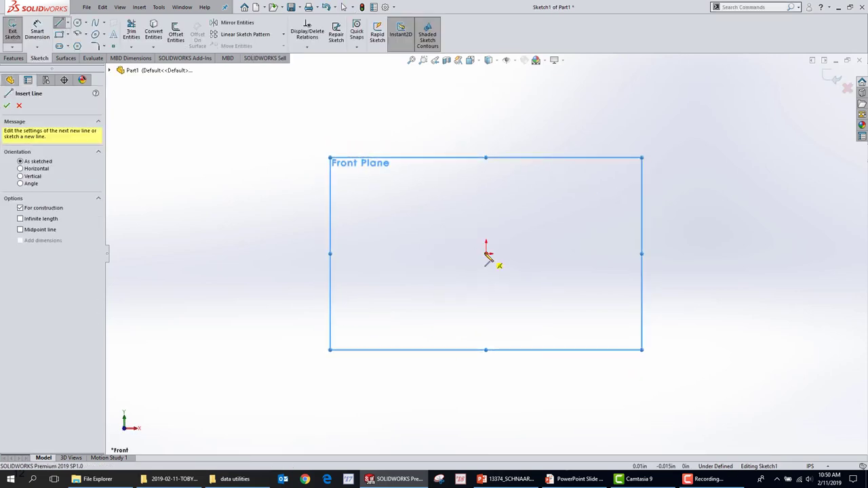
pyautogui.click(487, 253)
pyautogui.click(486, 134)
pyautogui.press('Escape')
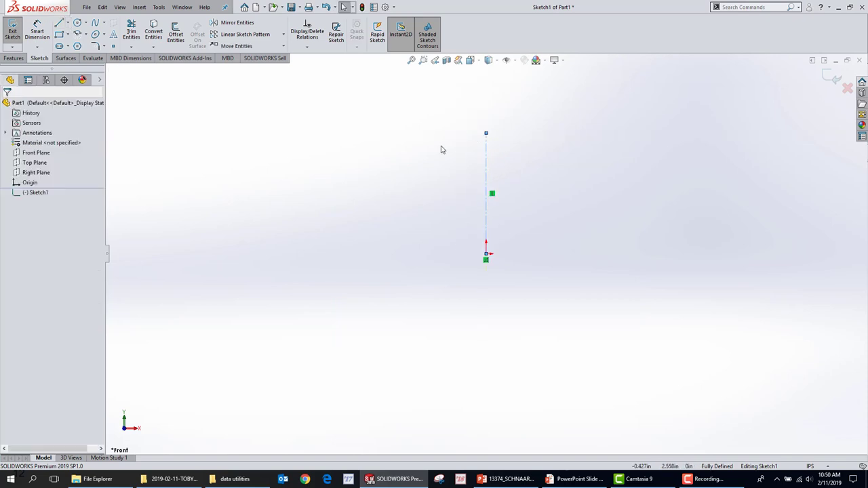
# Sketch a horizontal base line about 1.1 in long level with the origin and a vertical line about 2.27 in tall from its outer end.
pyautogui.press('s')
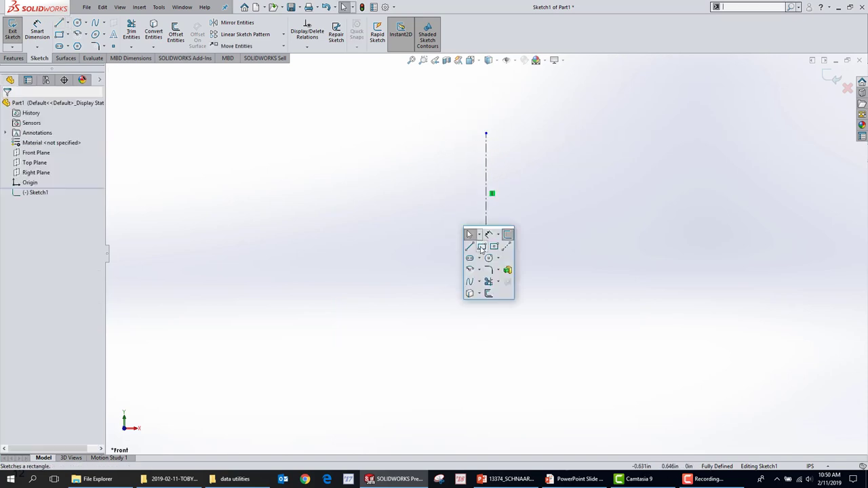
pyautogui.click(469, 247)
pyautogui.click(452, 254)
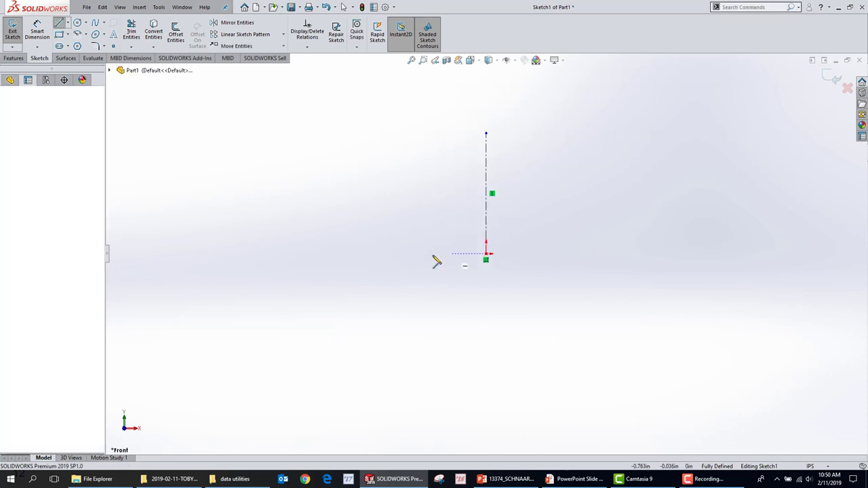
pyautogui.click(403, 253)
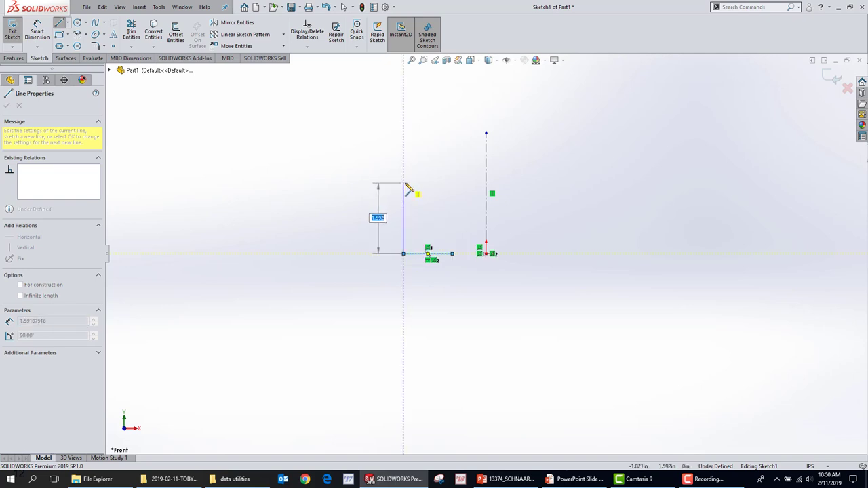
pyautogui.click(403, 153)
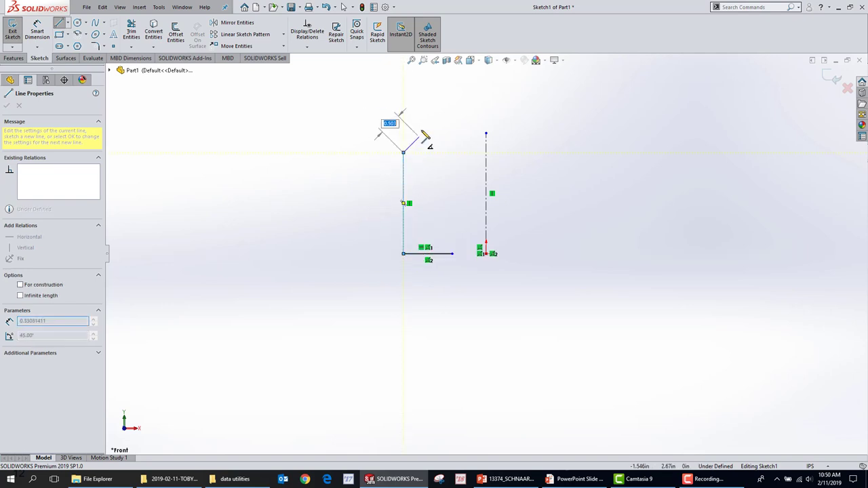
pyautogui.press('Escape')
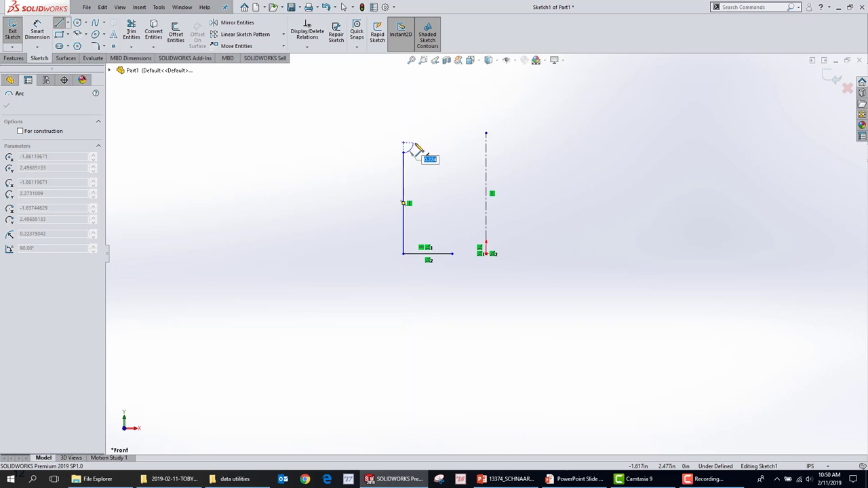
pyautogui.press('Escape')
pyautogui.press('s')
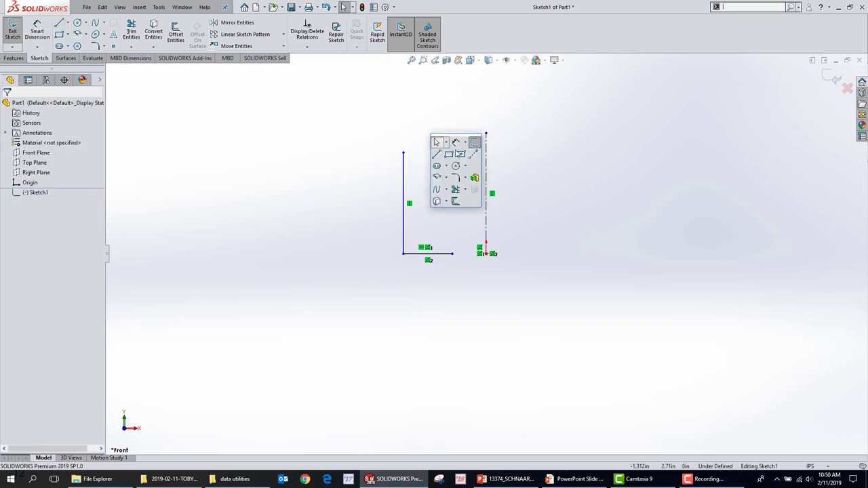
pyautogui.click(437, 155)
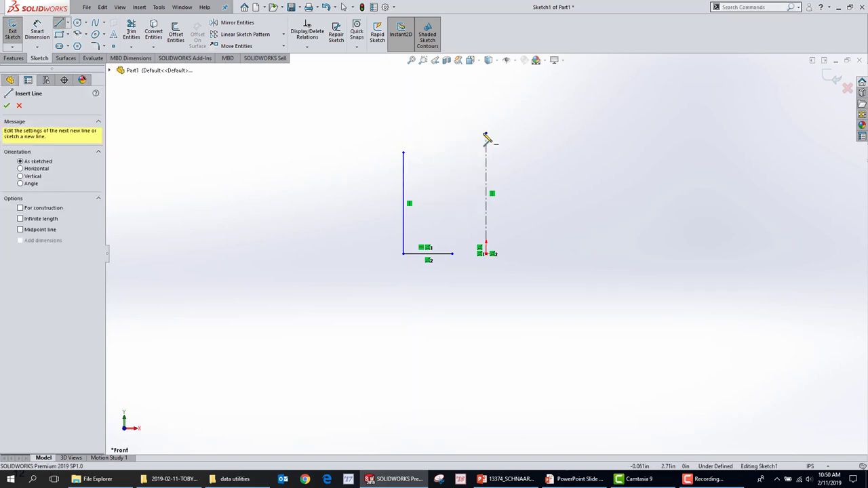
pyautogui.press('Escape')
# Sketch an arc from the centerline's top endpoint to the outer vertical line's top endpoint, with its center in line with the centerline.
pyautogui.press('s')
pyautogui.click(489, 148)
pyautogui.moveTo(485, 133)
pyautogui.mouseDown()
pyautogui.moveTo(364, 136)
pyautogui.moveTo(300, 210)
pyautogui.moveTo(403, 153)
pyautogui.moveTo(488, 140)
pyautogui.moveTo(403, 153)
pyautogui.mouseUp()
pyautogui.press('Escape')
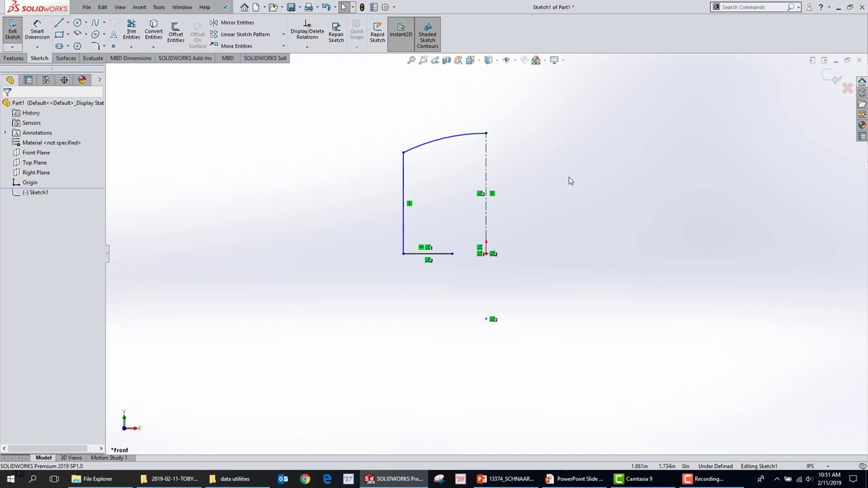
# Close the profile with lines about 0.8 in up from the base's inner end, 0.76 in across to the centerline, and up to its top.
pyautogui.press('s')
pyautogui.click(464, 274)
pyautogui.click(452, 254)
pyautogui.click(452, 218)
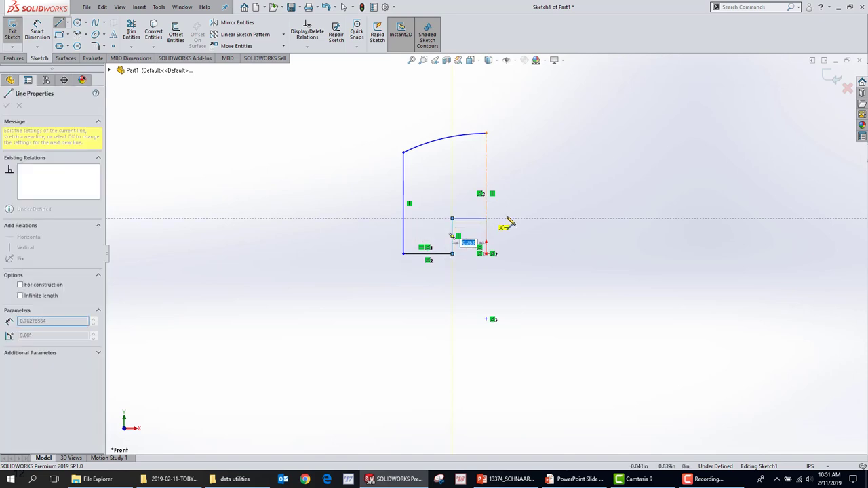
pyautogui.click(486, 219)
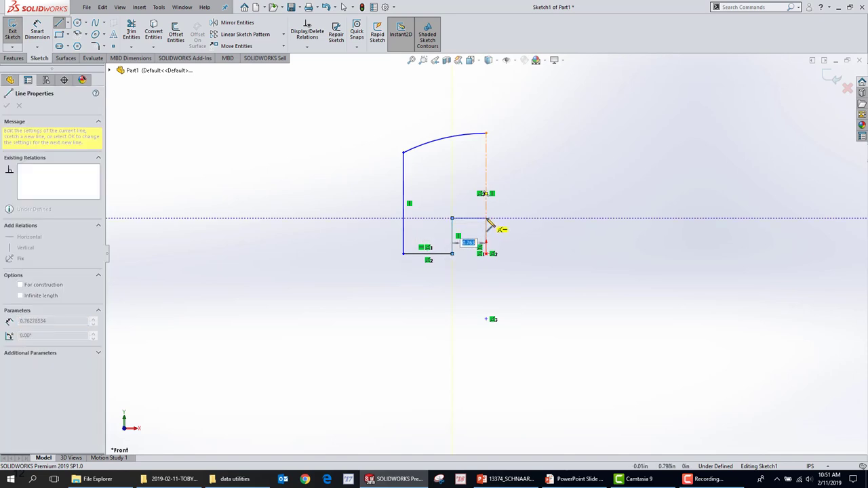
pyautogui.click(486, 134)
pyautogui.press('Escape')
# Dimension the notch's vertical line to the centerline as a doubled diameter distance of 0.25 in.
pyautogui.press('s')
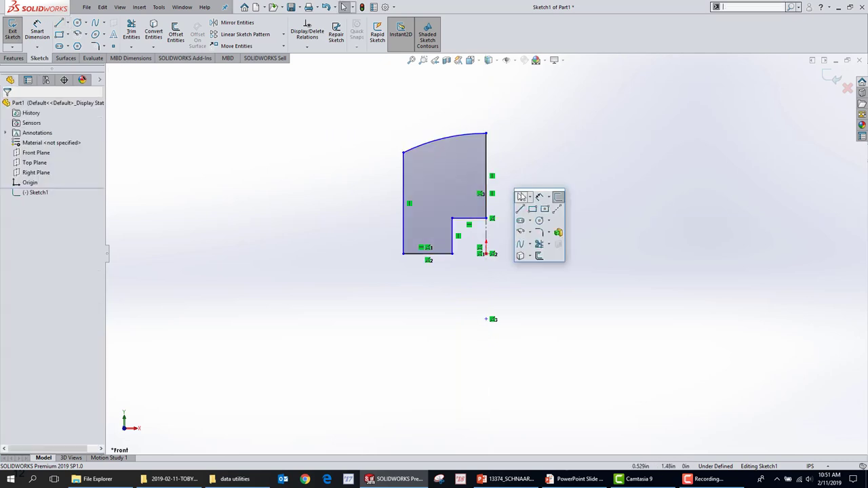
pyautogui.click(539, 197)
pyautogui.click(454, 242)
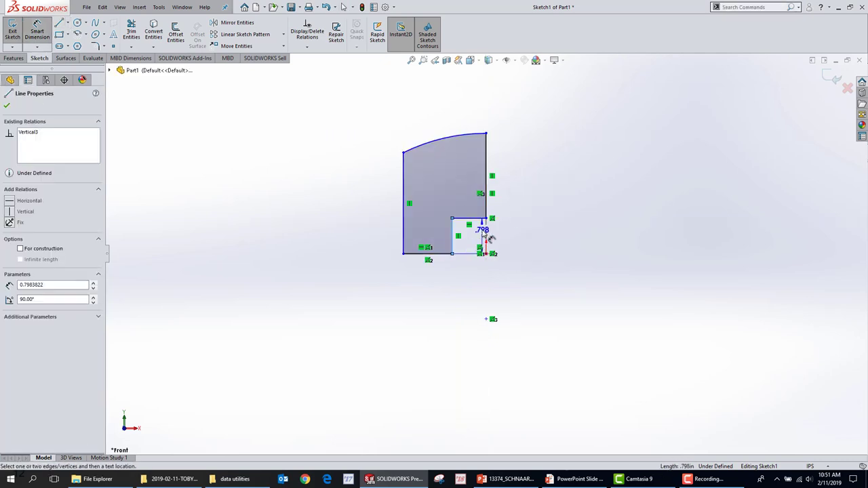
pyautogui.click(488, 235)
pyautogui.click(571, 290)
pyautogui.write('.25')
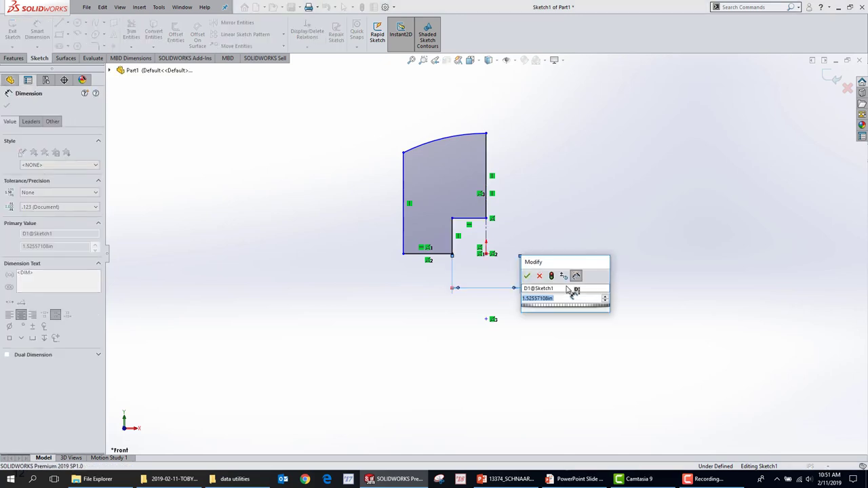
pyautogui.press('Return')
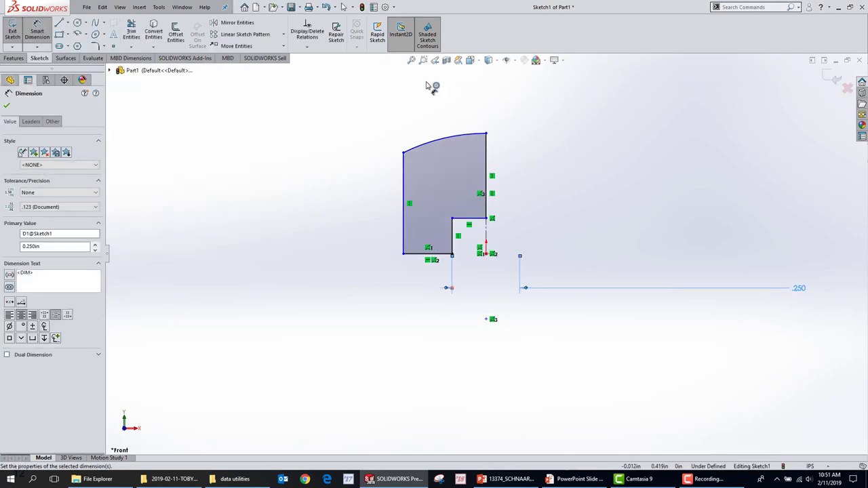
# Dimension the overall height from the base line to the arc's upper endpoint on the centerline as 0.75 in.
pyautogui.click(487, 134)
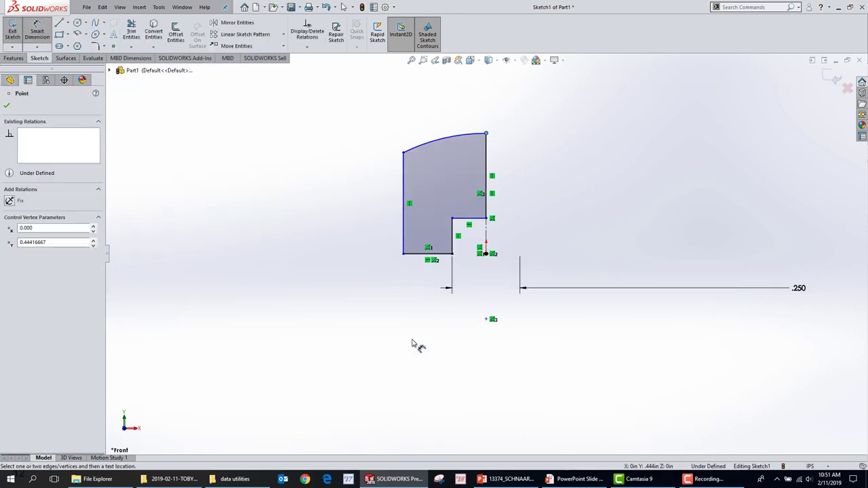
pyautogui.click(428, 253)
pyautogui.click(278, 202)
pyautogui.write('.75')
pyautogui.press('Return')
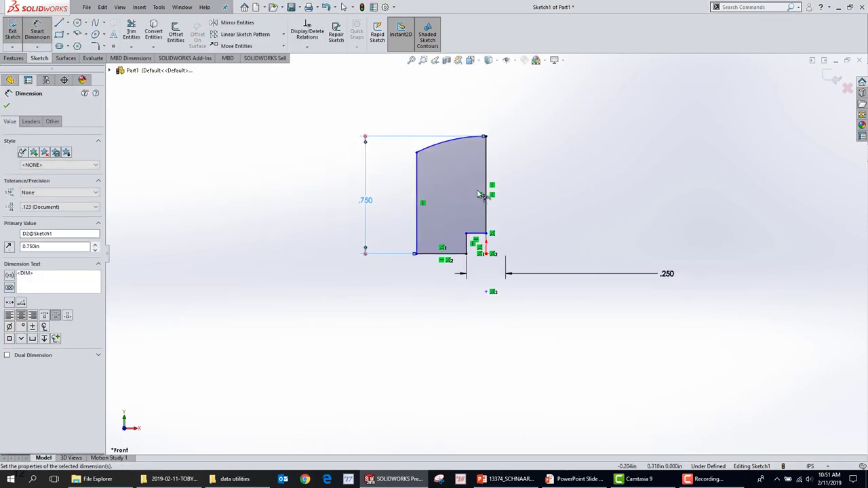
pyautogui.scroll(-1, 508, 156)
pyautogui.click(497, 156)
# Try Fully Define Sketch on all entities with the default settings, and discard the calculated dimensions and relations.
pyautogui.rightClick(566, 114)
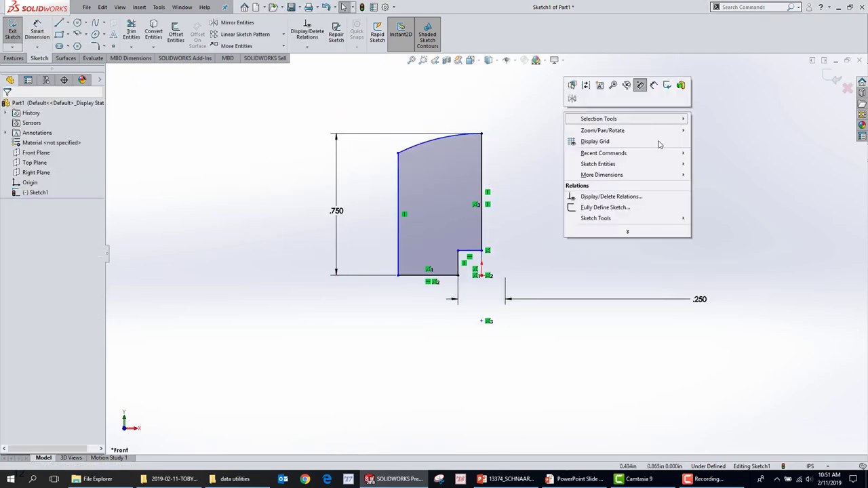
pyautogui.click(631, 209)
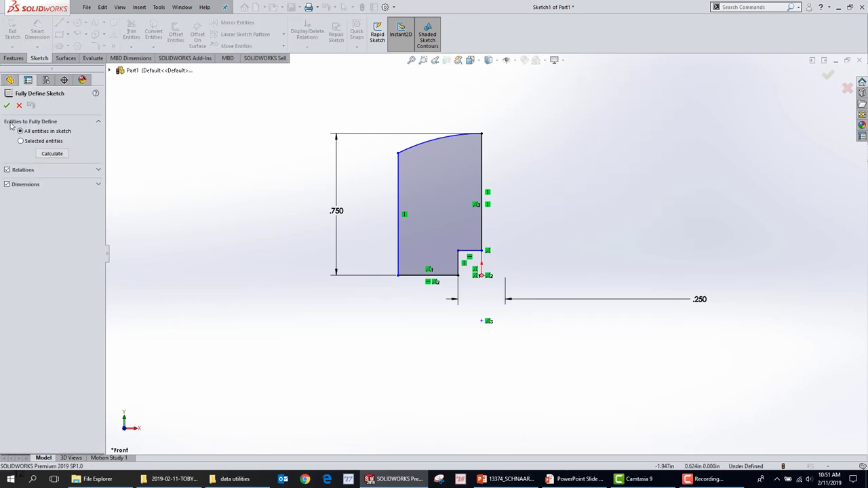
pyautogui.click(57, 154)
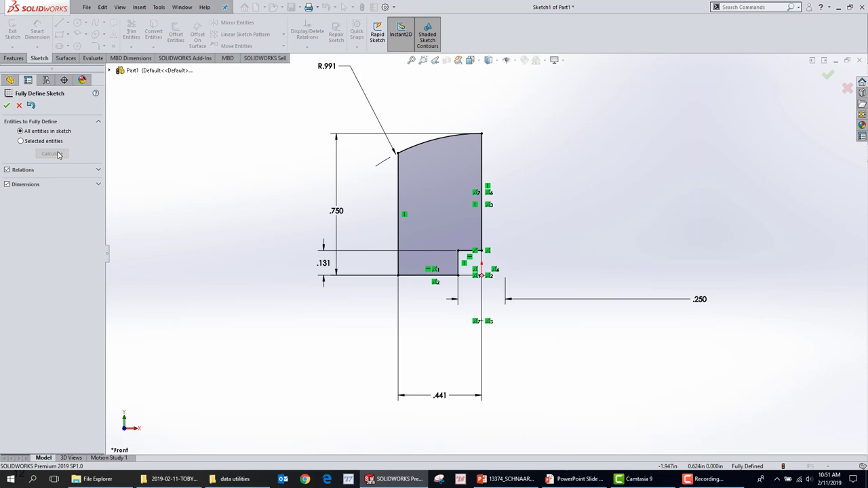
pyautogui.click(19, 105)
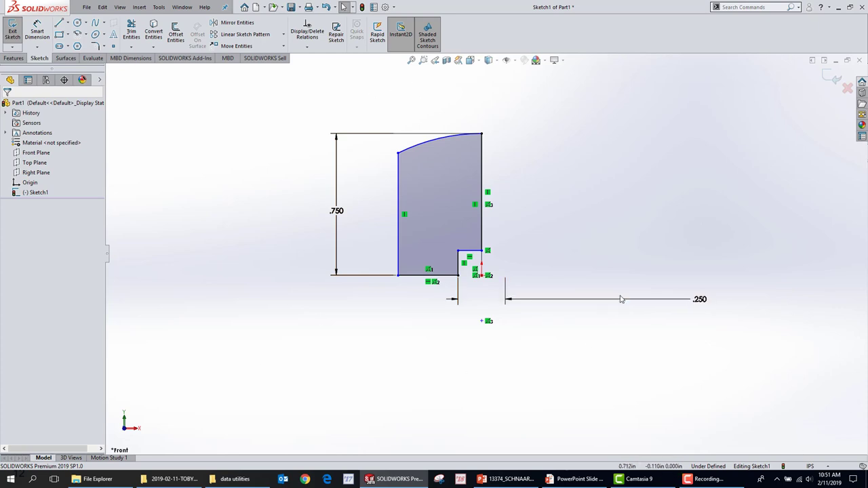
# Start Fully Define Sketch for all entities and expand its dimension and relation options.
pyautogui.rightClick(587, 99)
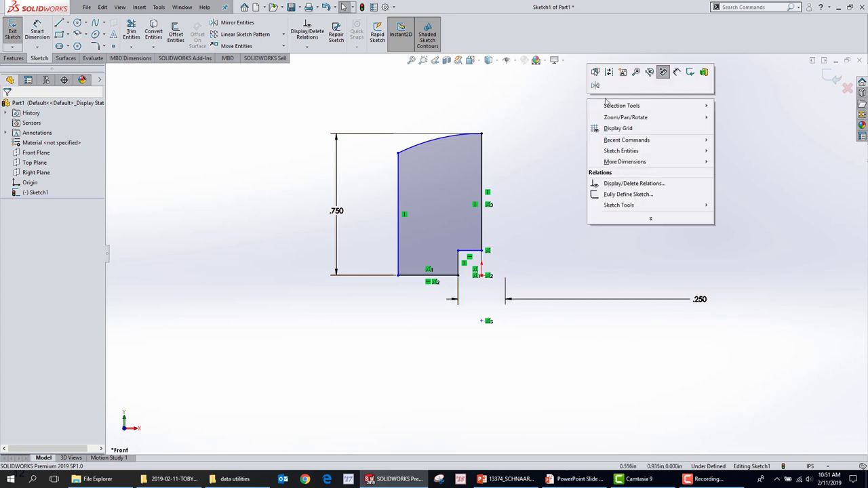
pyautogui.click(629, 195)
pyautogui.click(99, 184)
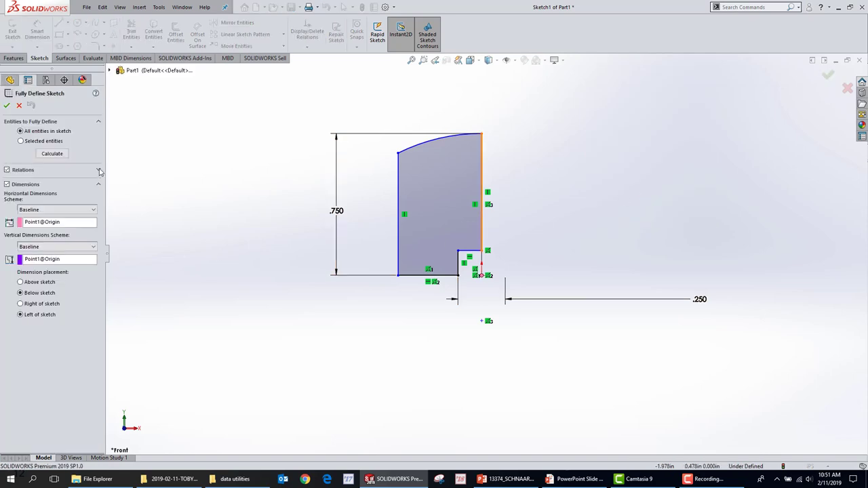
pyautogui.click(99, 169)
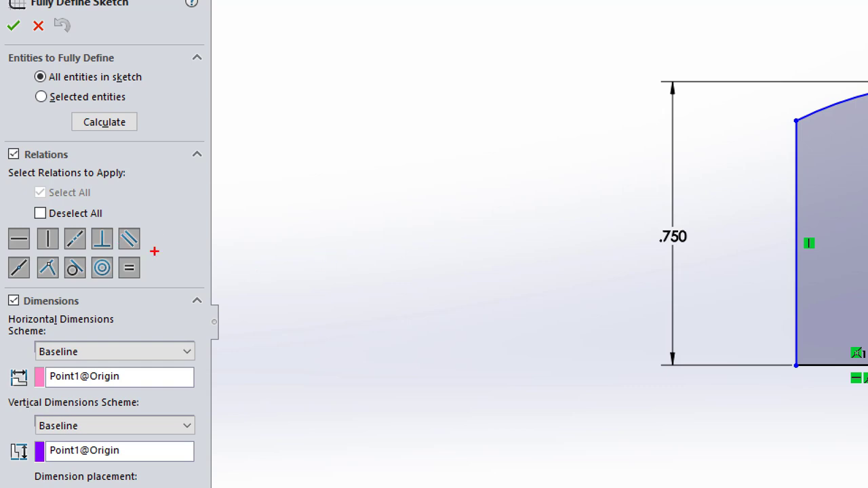
pyautogui.moveTo(119, 251)
pyautogui.mouseDown()
pyautogui.moveTo(131, 267)
pyautogui.moveTo(142, 259)
pyautogui.moveTo(114, 279)
pyautogui.mouseUp()
pyautogui.moveTo(119, 233); pyautogui.dragTo(80, 255)
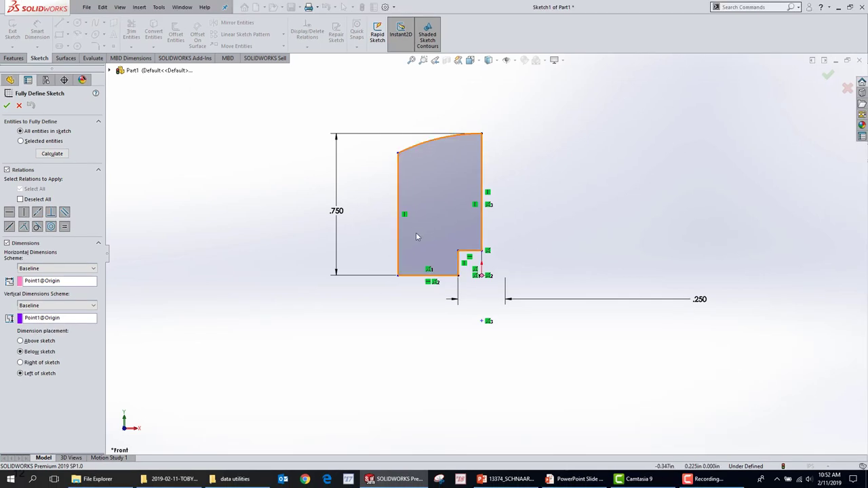
# Set the horizontal dimension scheme to Centerline using the sketch centerline, calculate the missing dimensions and relations, and accept them.
pyautogui.click(93, 269)
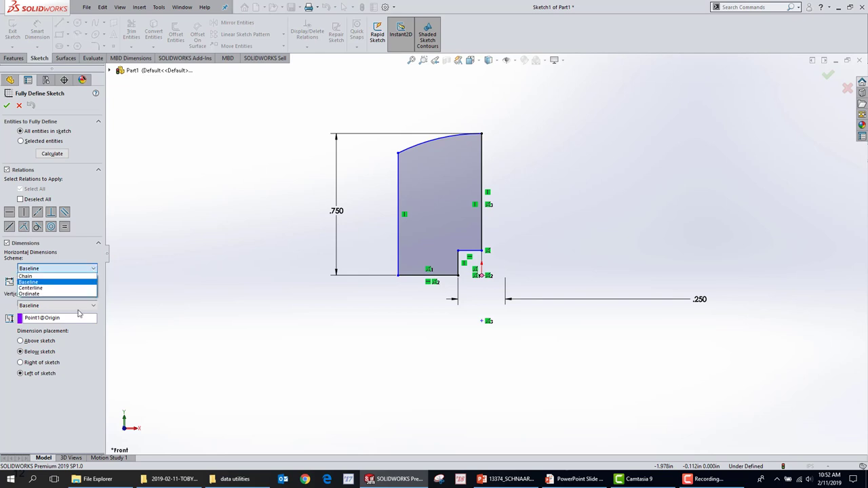
pyautogui.click(61, 293)
pyautogui.click(52, 283)
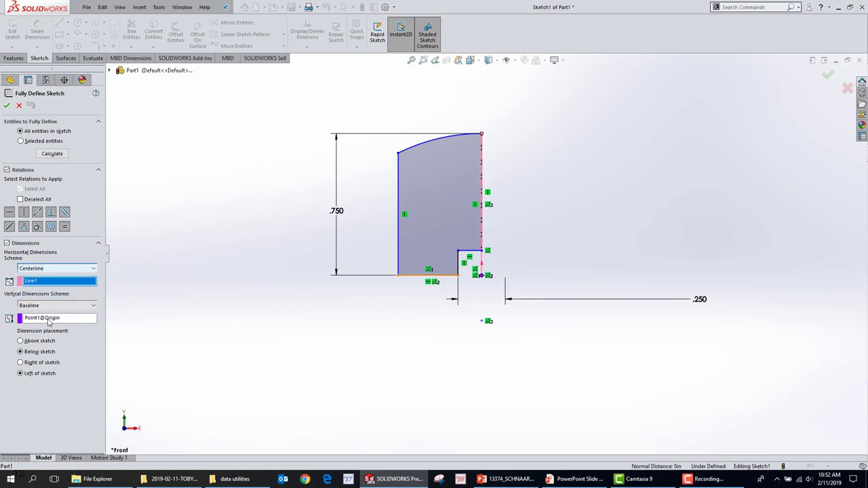
pyautogui.click(53, 154)
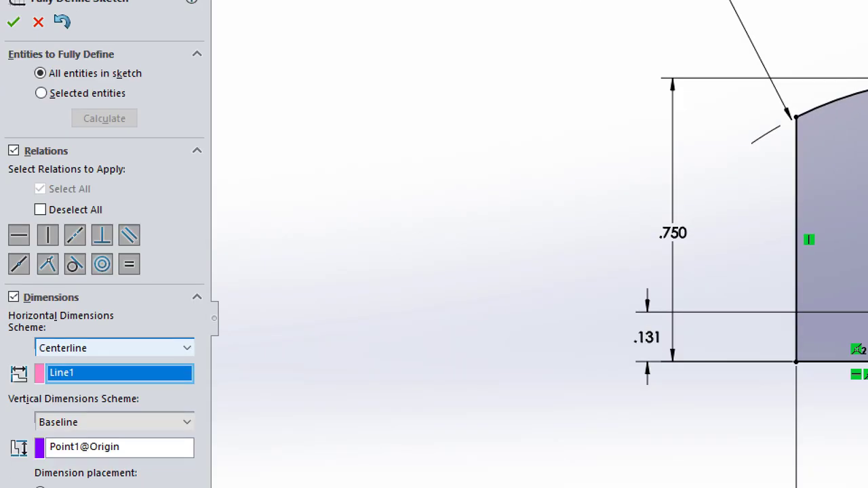
pyautogui.moveTo(60, 243); pyautogui.dragTo(80, 280)
pyautogui.moveTo(87, 250); pyautogui.dragTo(60, 269)
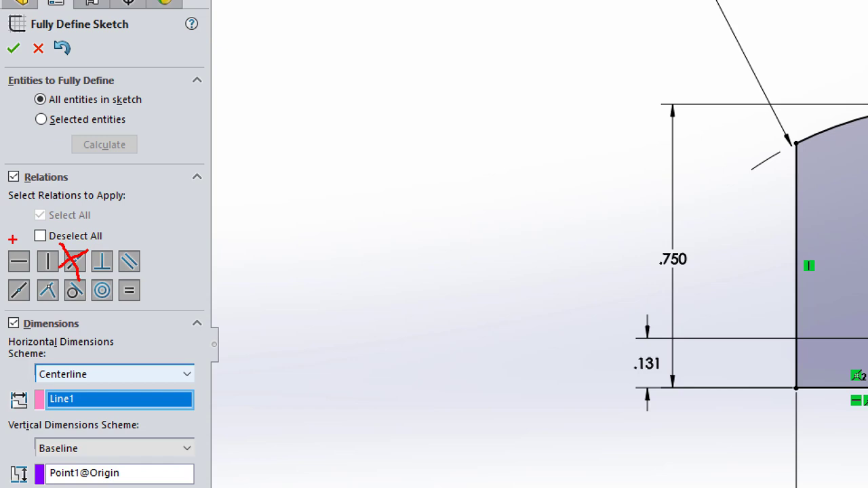
pyautogui.press('Escape')
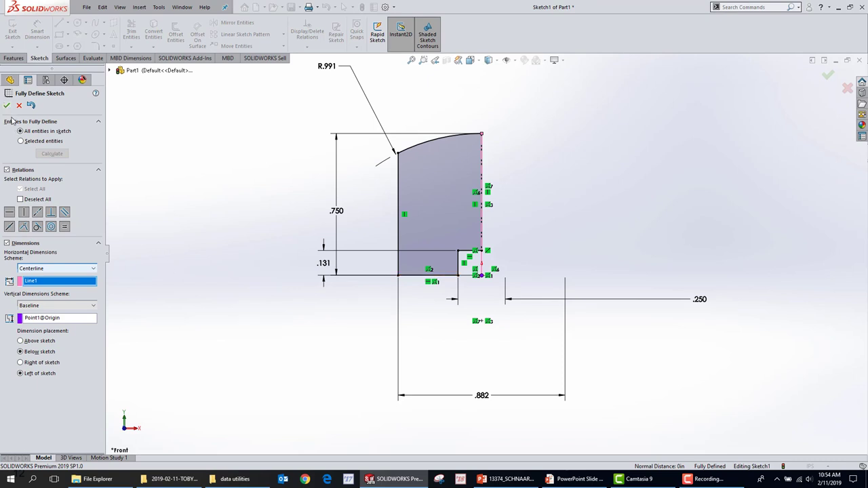
pyautogui.click(6, 105)
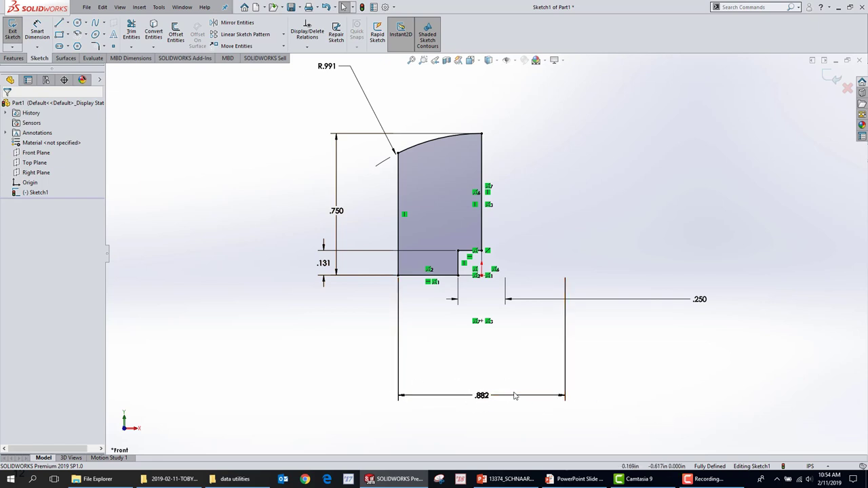
# Extrude the fully defined half profile as a blind boss 0.1 in deep.
pyautogui.click(14, 57)
pyautogui.click(19, 37)
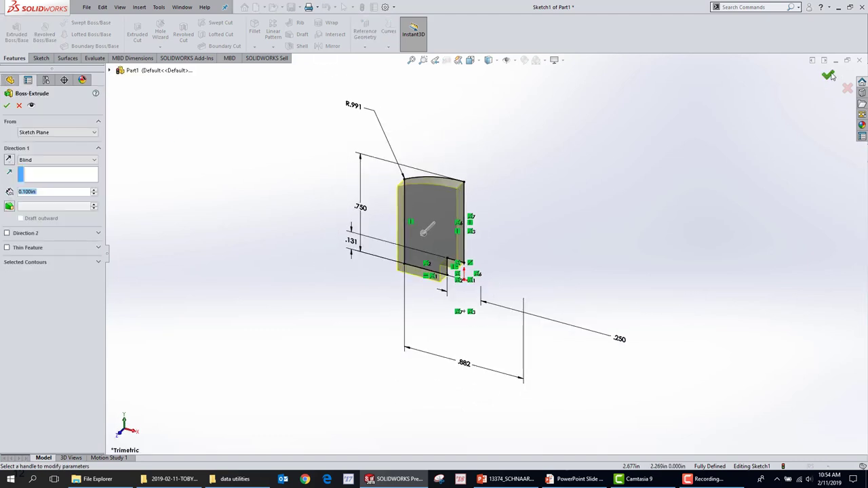
pyautogui.click(829, 75)
# Mirror the extruded boss about its flat side face along the centerline.
pyautogui.click(331, 45)
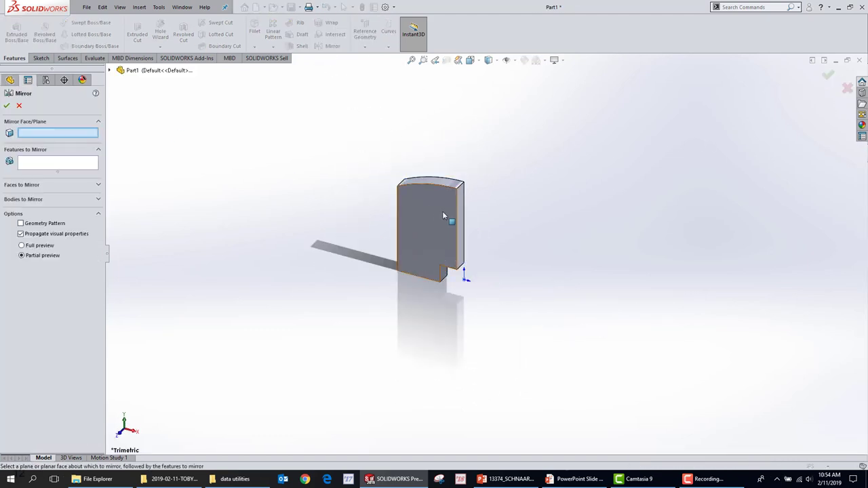
pyautogui.click(461, 227)
pyautogui.click(436, 214)
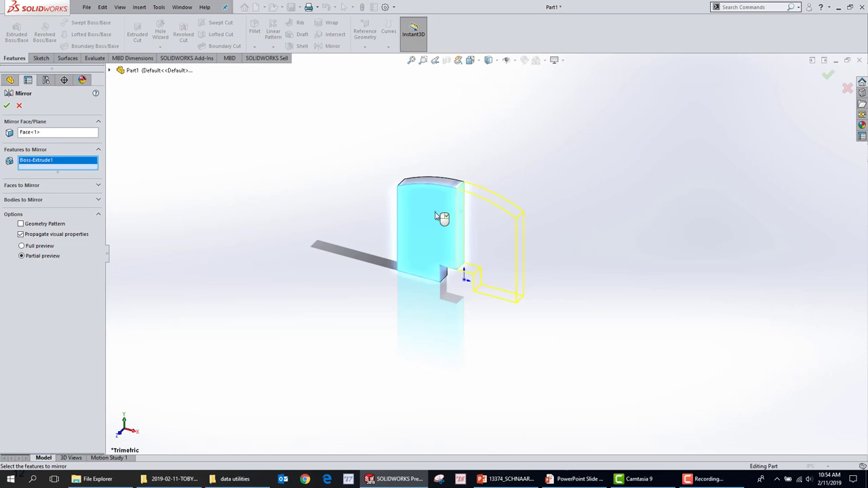
pyautogui.rightClick(437, 214)
pyautogui.click(456, 231)
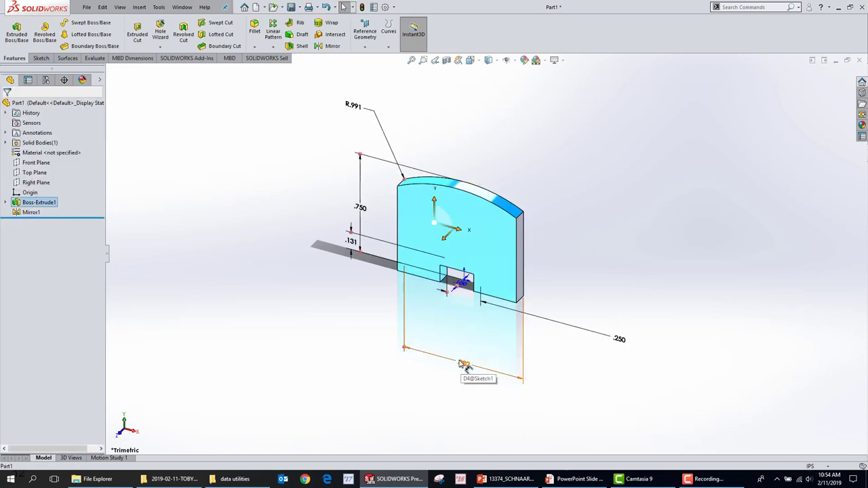
# Undo the mirror and the boss extrusion to get back into the profile sketch.
pyautogui.hotkey('ctrl', 'z')
pyautogui.hotkey('ctrl', 'z')
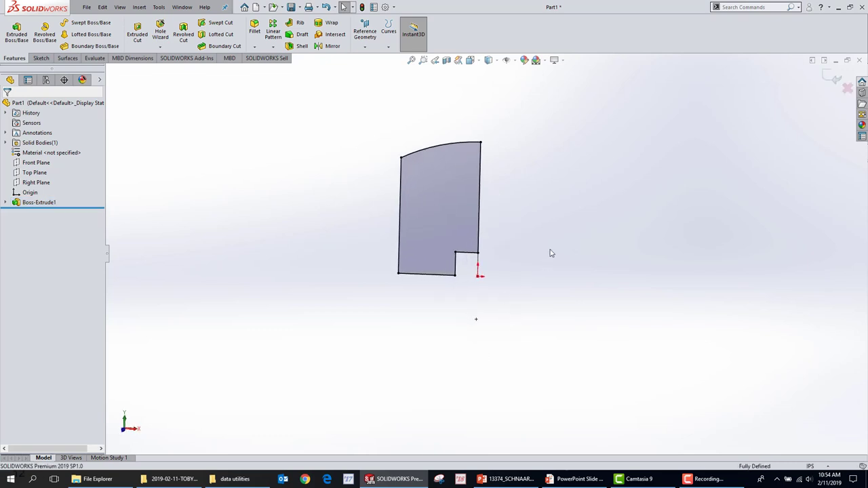
pyautogui.hotkey('ctrl', 'z')
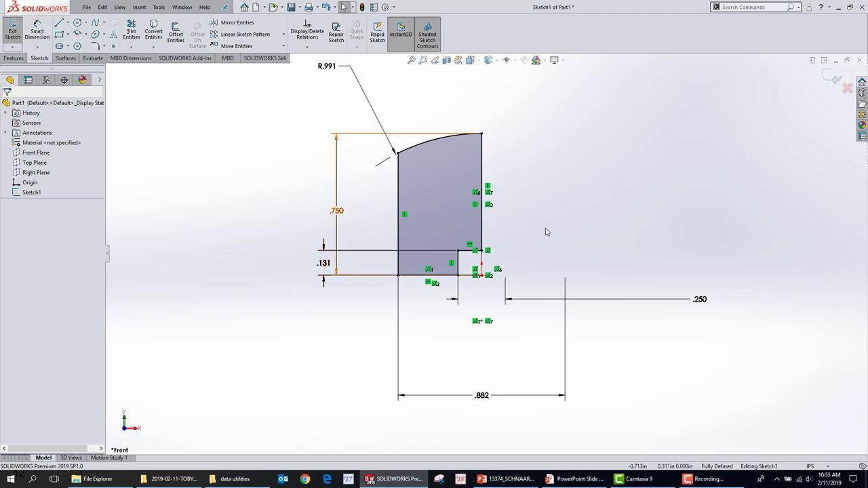
# Revolve the profile 360° into a solid knob, using the solid profile line overlapping the centerline as the axis of revolution.
pyautogui.click(15, 59)
pyautogui.click(45, 36)
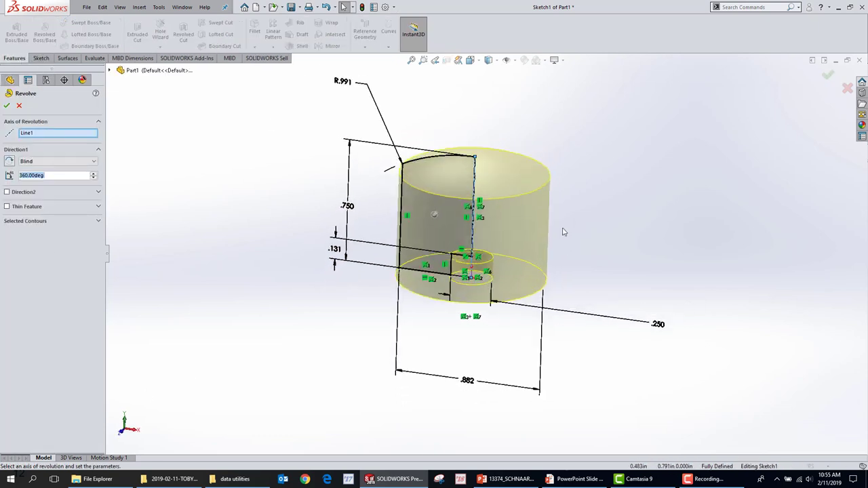
pyautogui.click(42, 133)
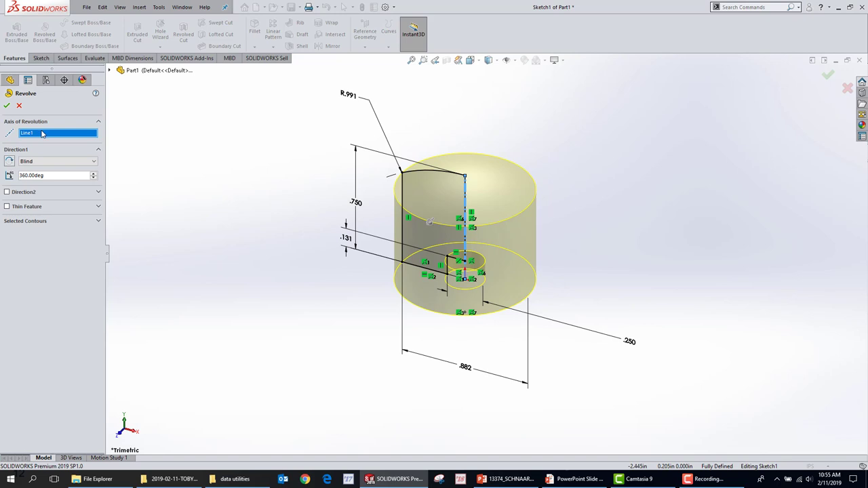
pyautogui.scroll(-5, 461, 168)
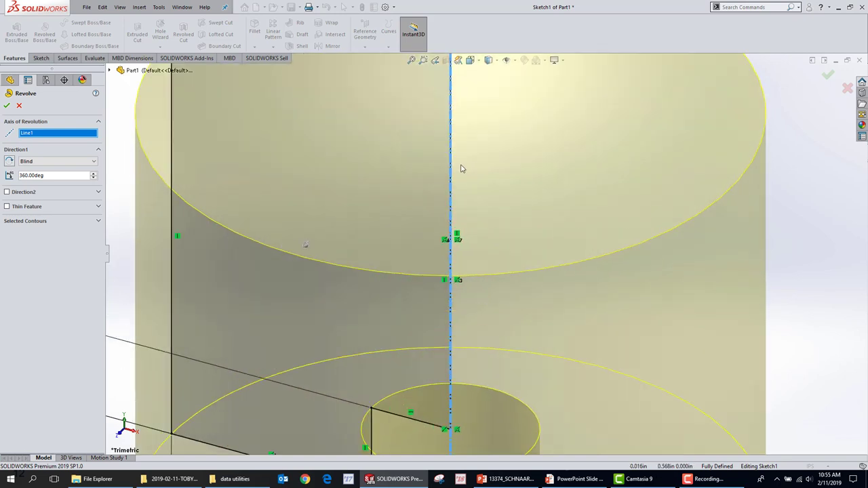
pyautogui.rightClick(453, 173)
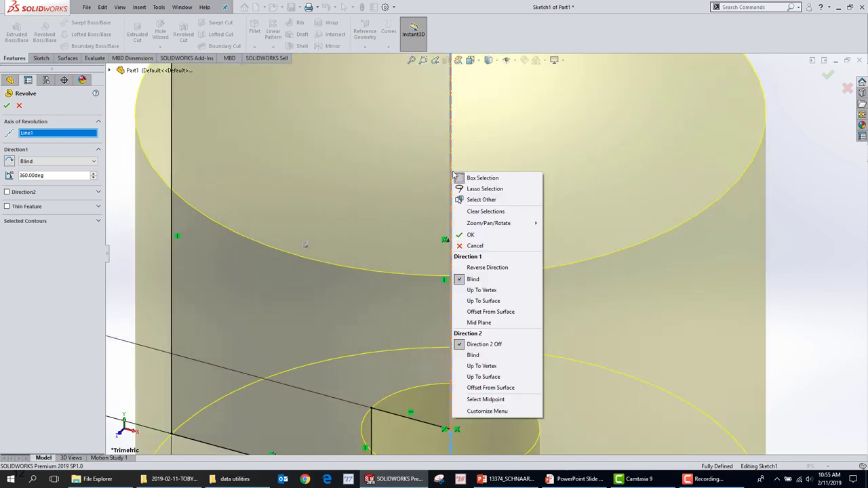
pyautogui.click(482, 200)
pyautogui.click(522, 228)
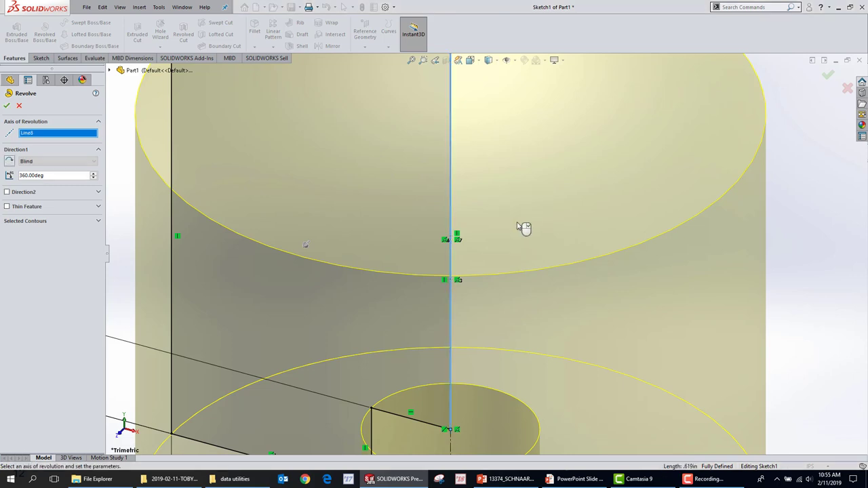
pyautogui.scroll(4, 599, 302)
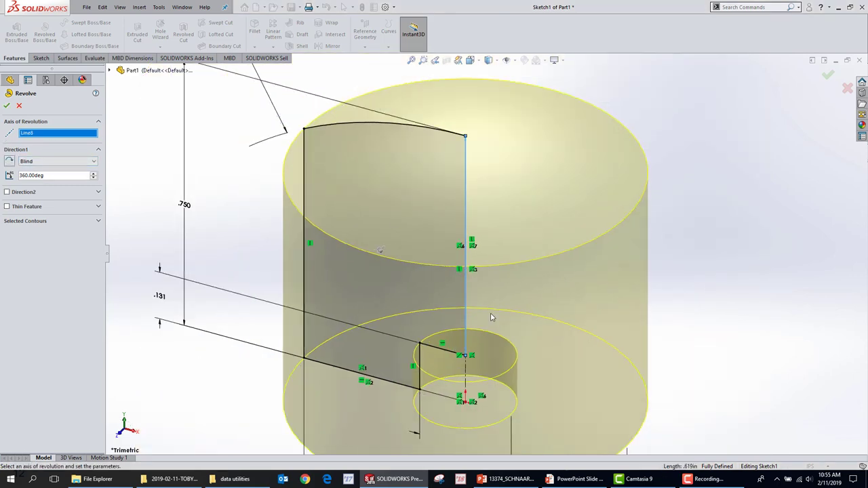
pyautogui.click(7, 105)
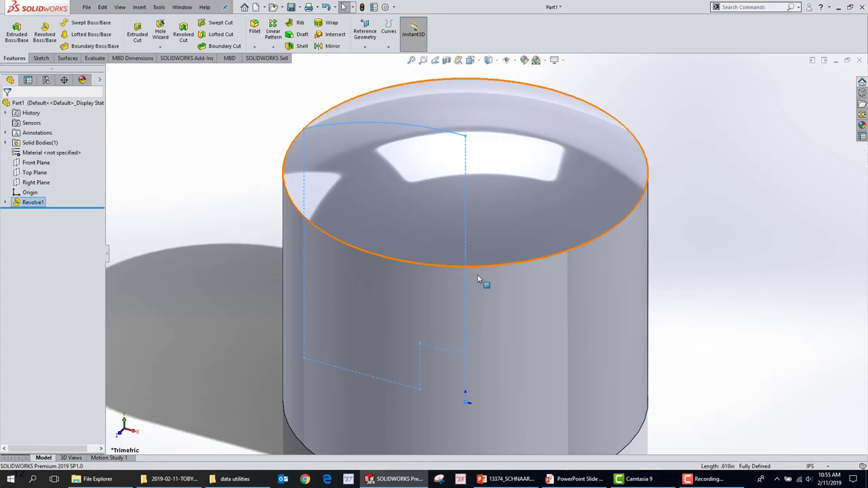
# Reopen the knob's revolve feature to examine its profile and axis of revolution, and close it without changing its settings.
pyautogui.scroll(3, 535, 331)
pyautogui.click(536, 330)
pyautogui.scroll(3, 529, 366)
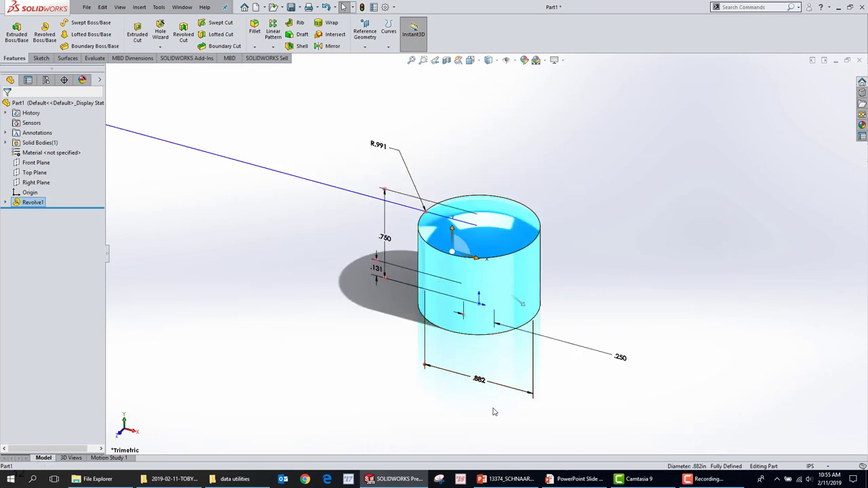
pyautogui.rightClick(484, 253)
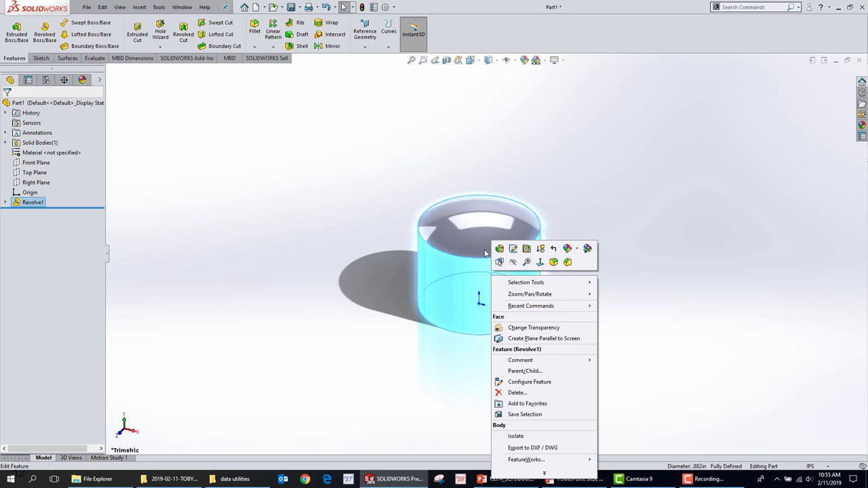
pyautogui.click(500, 249)
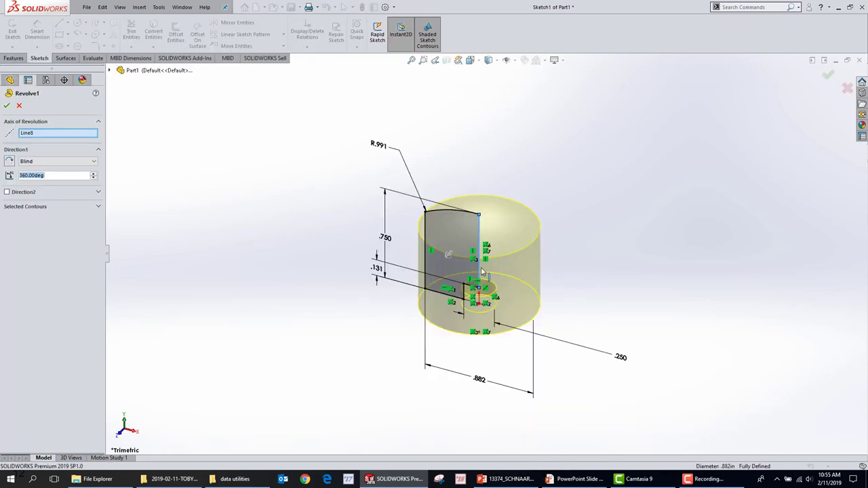
pyautogui.scroll(-5, 468, 288)
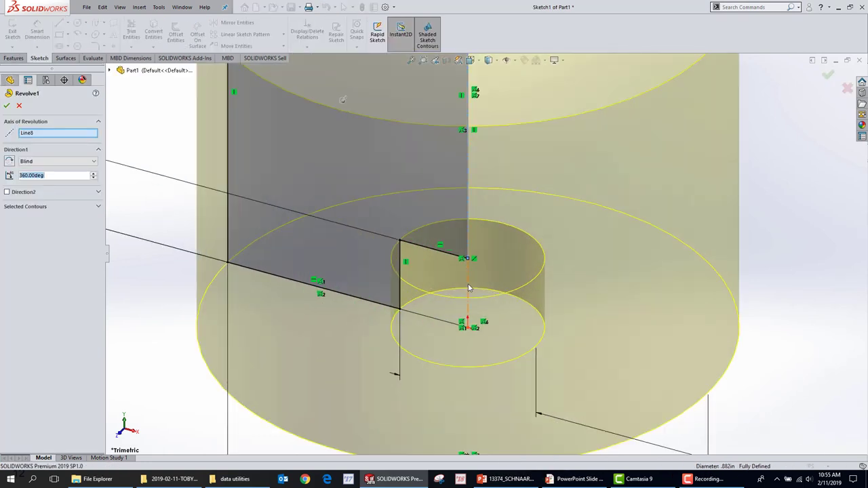
pyautogui.press('Return')
pyautogui.scroll(5, 565, 331)
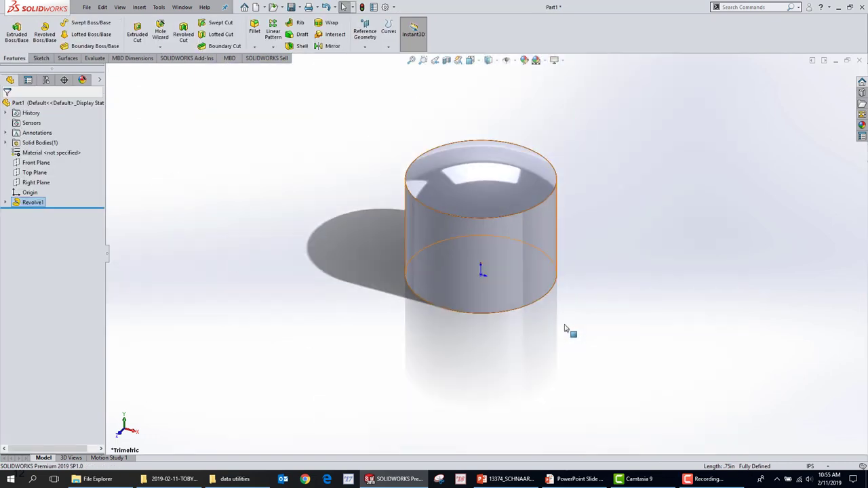
# Display the revolved knob's dimensions on the model and move the outer and hole diameter dimensions clear of the body.
pyautogui.doubleClick(536, 298)
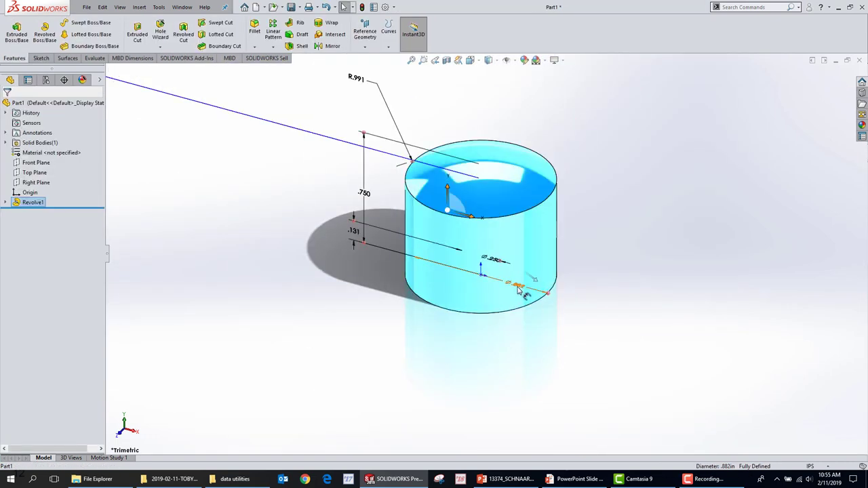
pyautogui.click(550, 339)
pyautogui.click(589, 245)
pyautogui.scroll(-3, 554, 310)
pyautogui.scroll(-2, 590, 299)
pyautogui.scroll(3, 611, 258)
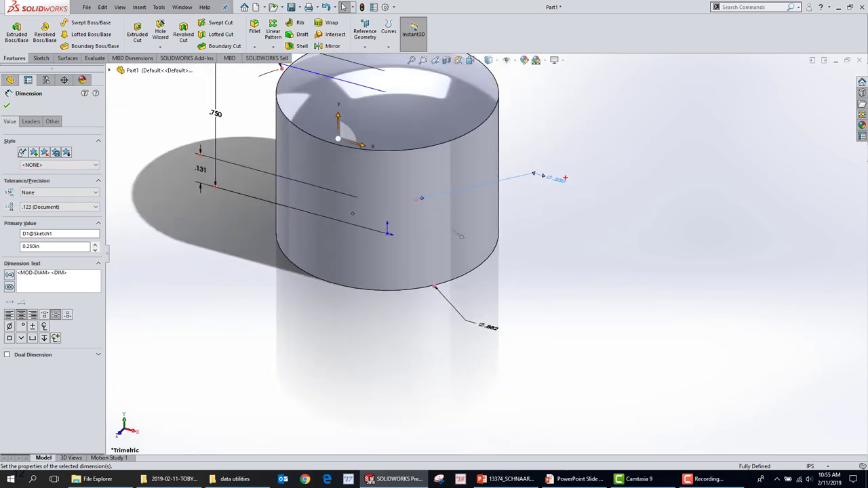
pyautogui.click(575, 190)
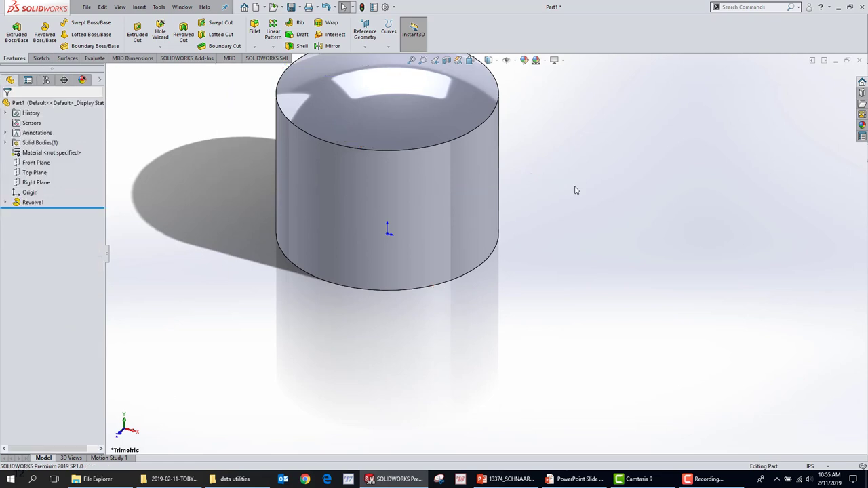
# Redisplay the knob's dimensions, open the revolve's profile sketch to review its diameter dimensions, and exit the sketch.
pyautogui.doubleClick(421, 205)
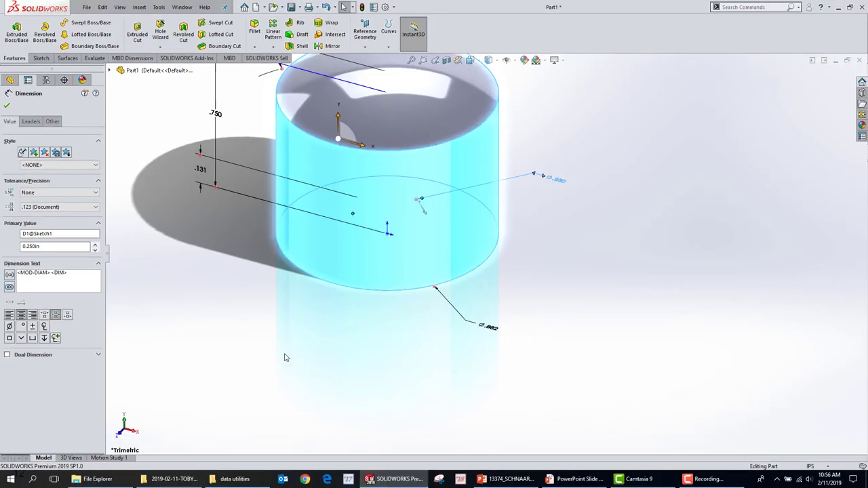
pyautogui.press('Return')
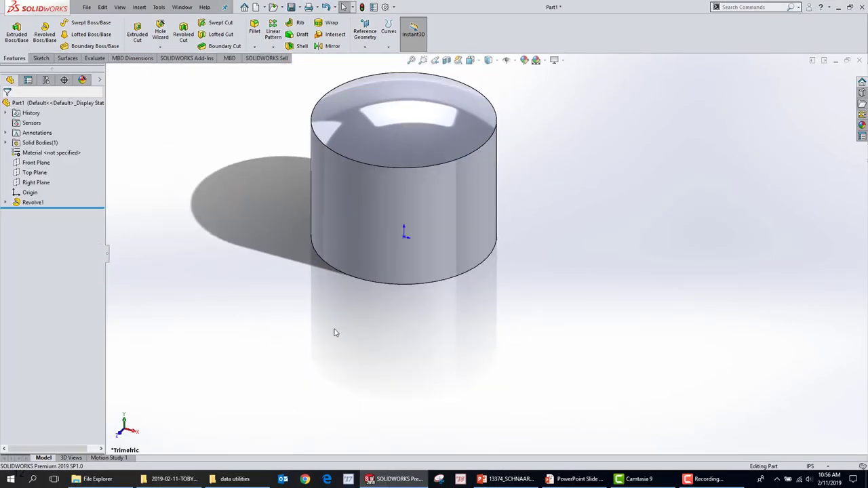
pyautogui.click(5, 203)
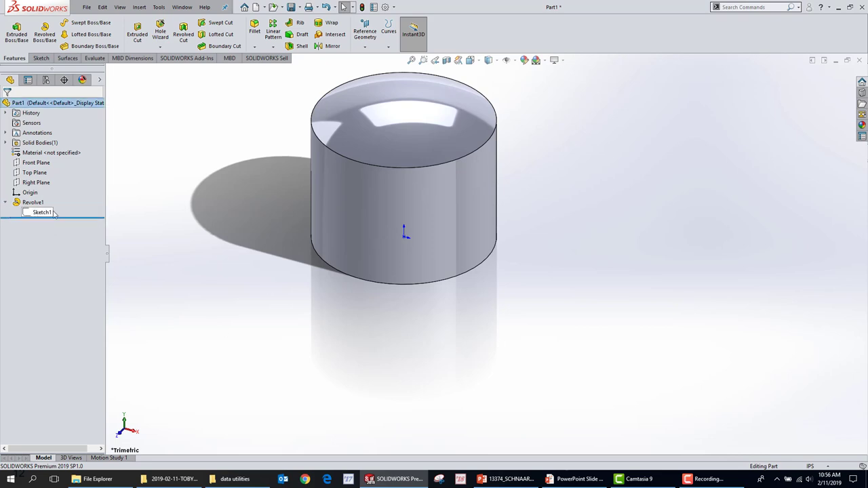
pyautogui.rightClick(38, 212)
pyautogui.click(43, 180)
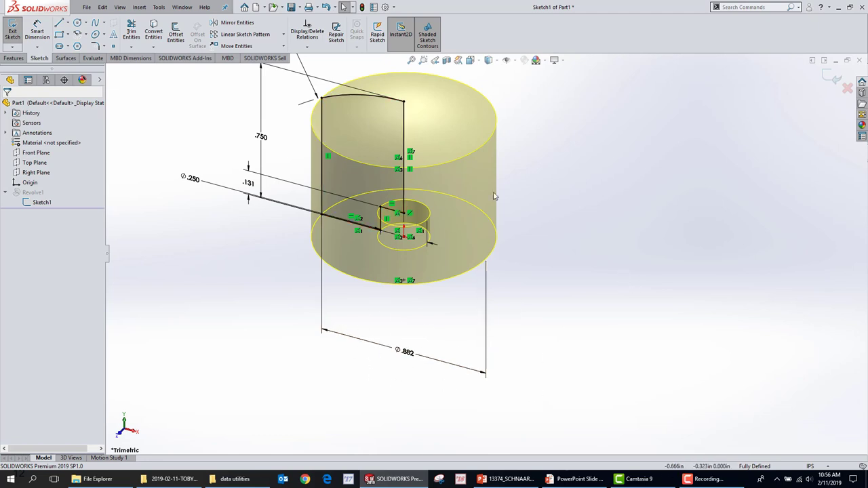
pyautogui.click(833, 79)
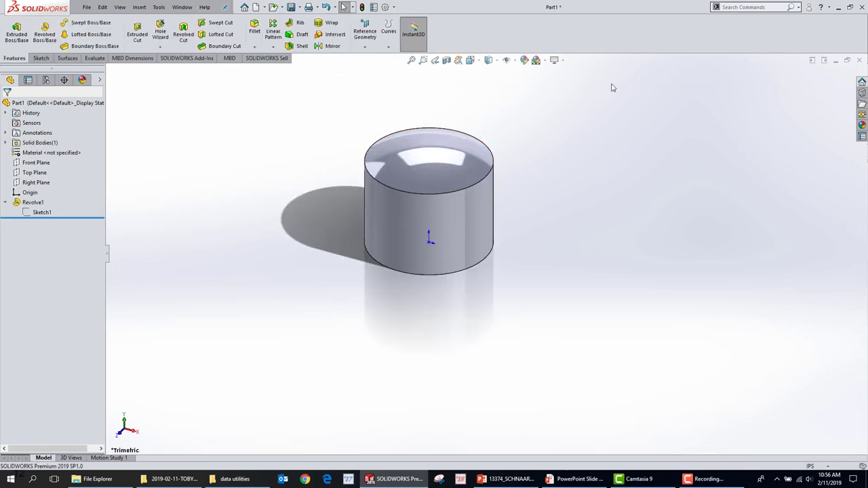
# Apply the standard red color to the whole knob part.
pyautogui.click(524, 60)
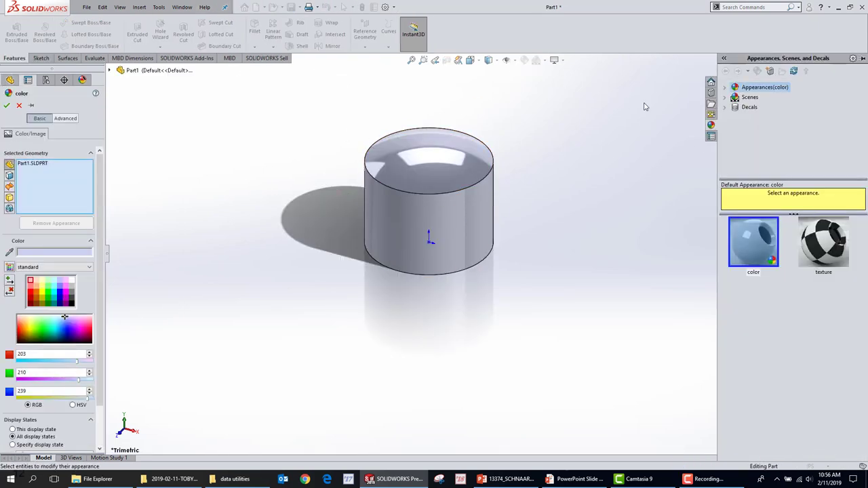
pyautogui.click(35, 293)
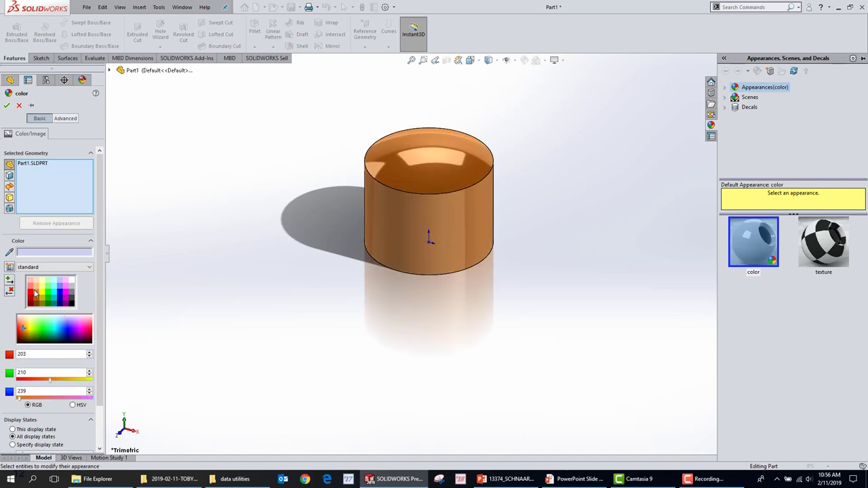
pyautogui.click(30, 293)
pyautogui.click(6, 105)
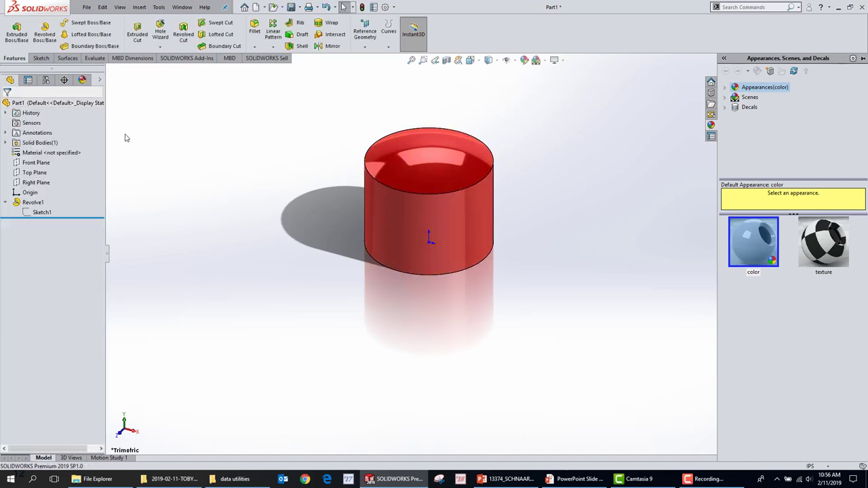
# Save the part under a file name made of "NEW KNOB - ", the designer's first name and "sMod".
pyautogui.scroll(-3, 445, 151)
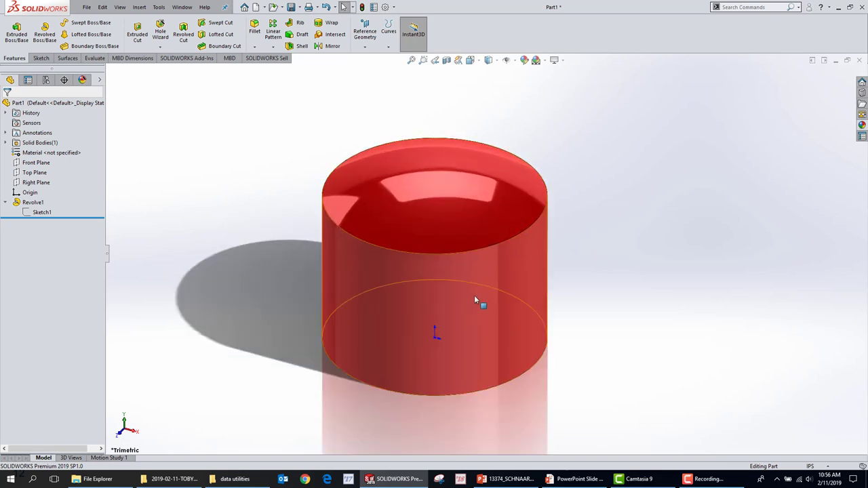
pyautogui.hotkey('ctrl', 's')
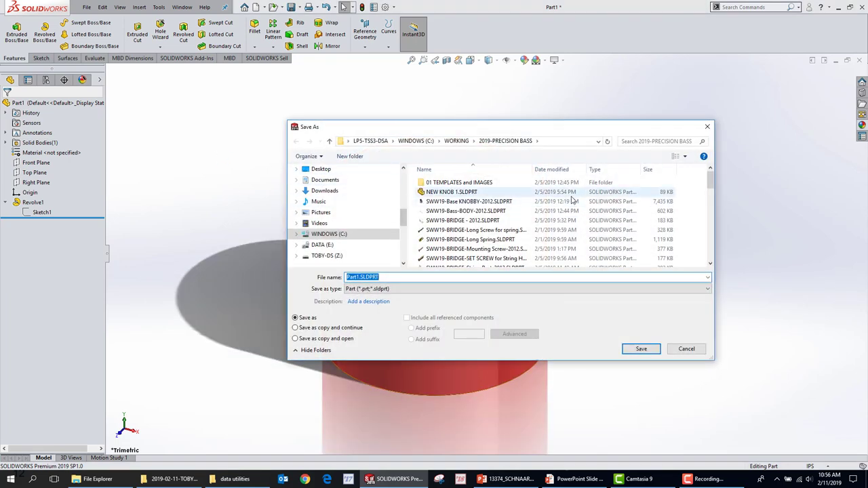
pyautogui.write('NEW KNOB')
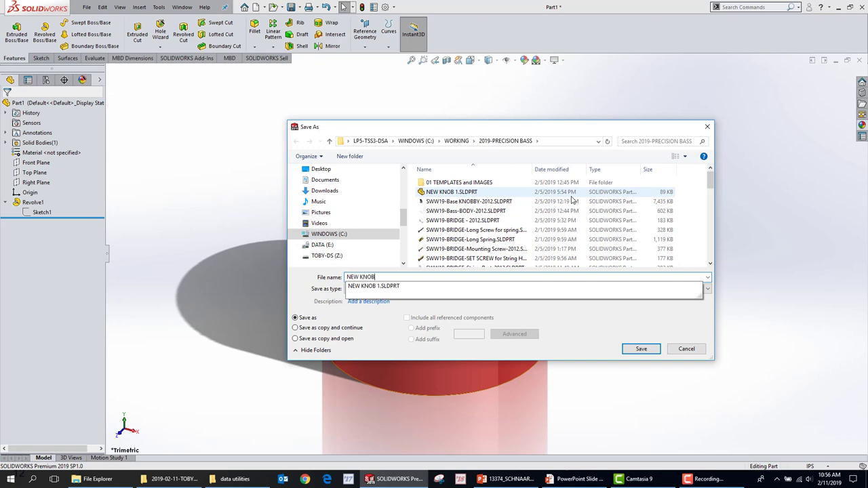
pyautogui.write(' - Gary')
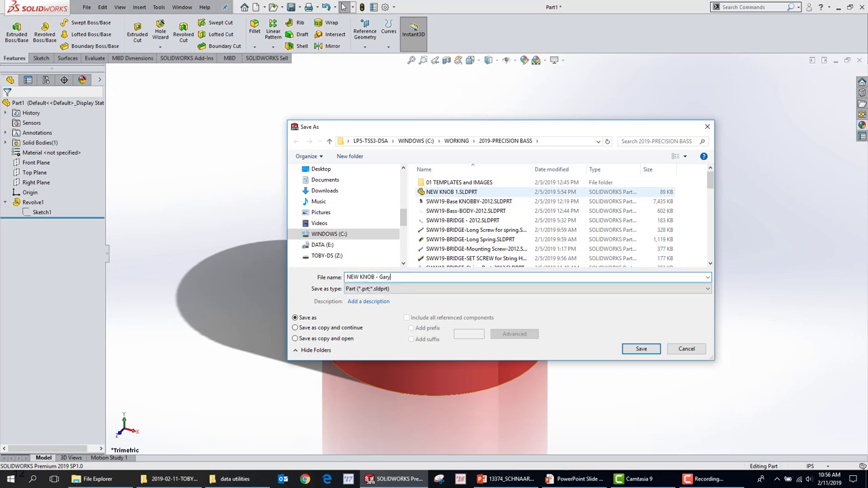
pyautogui.write('sMod')
pyautogui.press('Return')
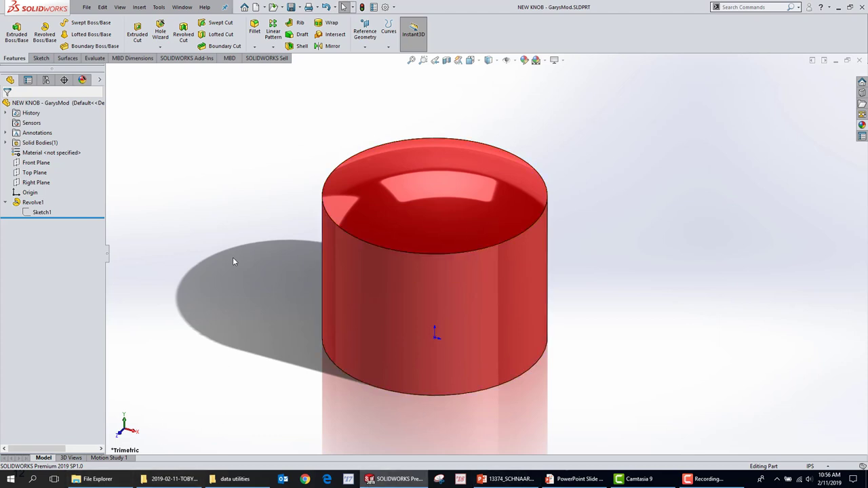
# Add a mate reference to the knob using its flat bottom face as the primary entity with default mate settings.
pyautogui.scroll(2, 355, 346)
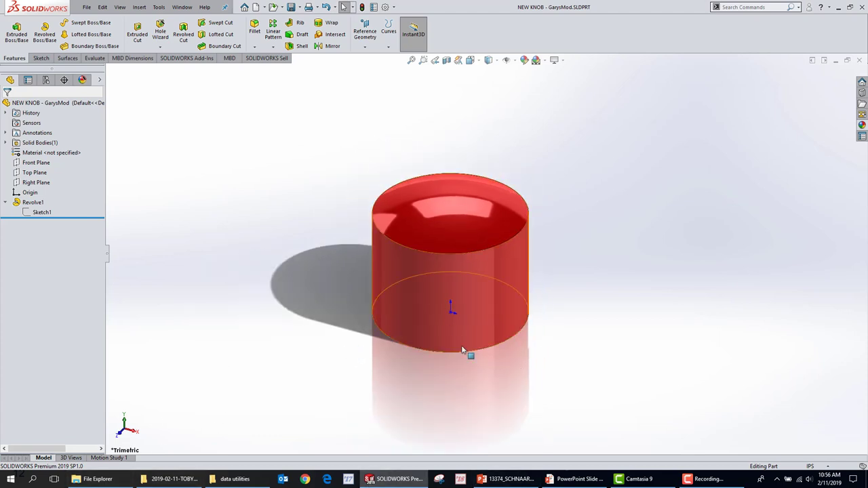
pyautogui.moveTo(434, 250); pyautogui.dragTo(327, 202, button='middle')
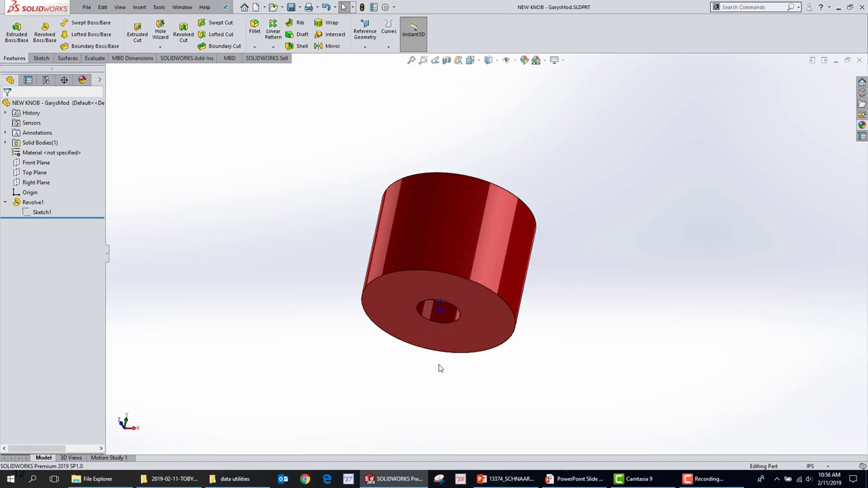
pyautogui.click(397, 288)
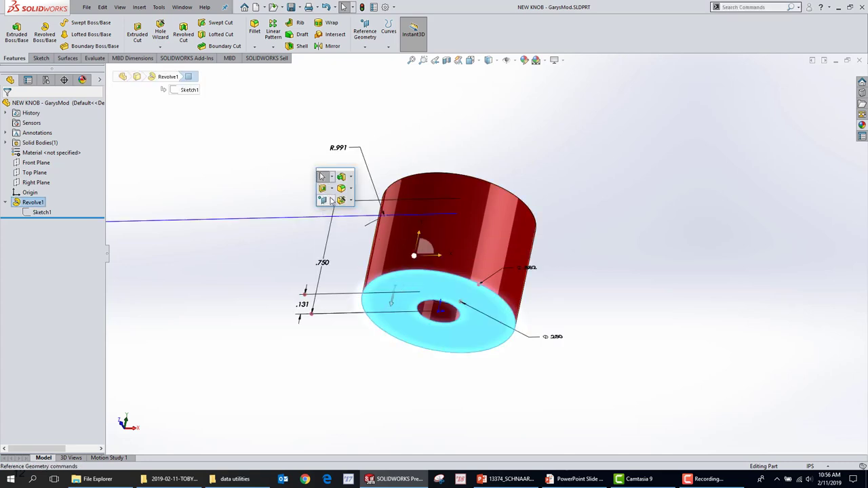
pyautogui.click(331, 200)
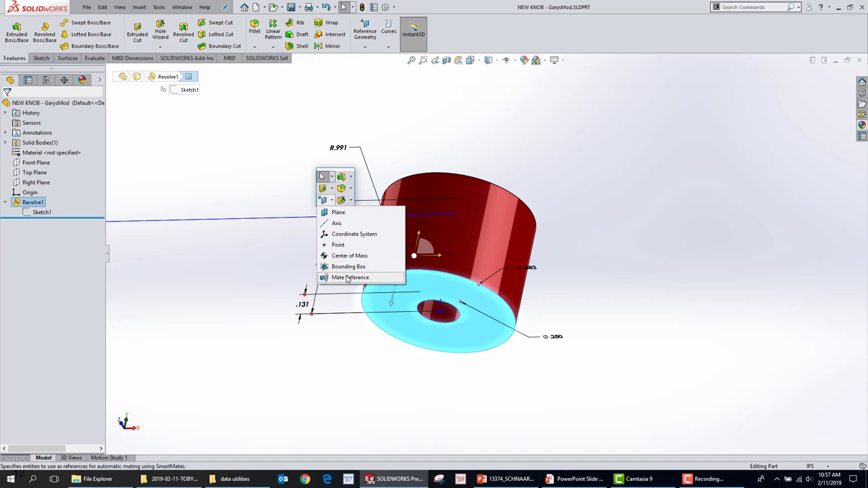
pyautogui.click(352, 277)
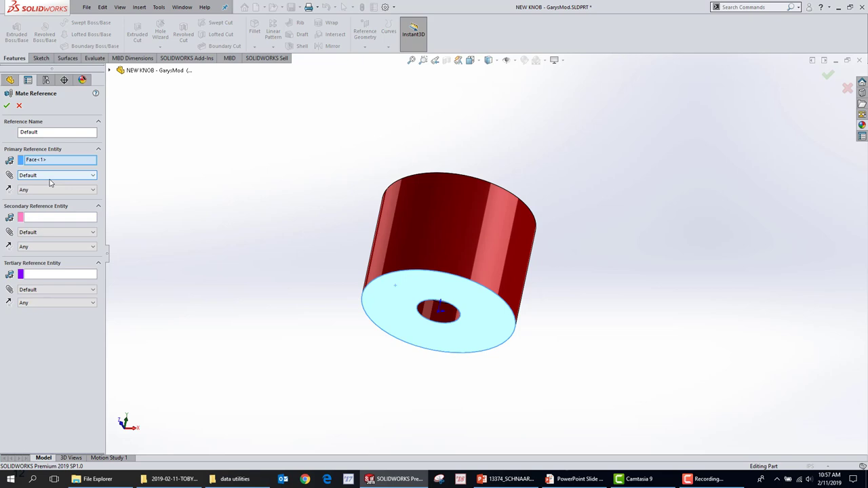
pyautogui.click(6, 105)
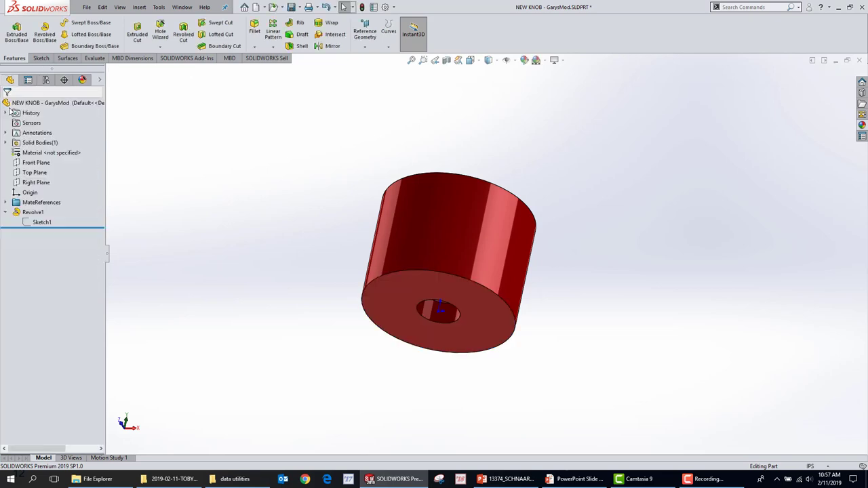
# Insert the new red knob from the recent documents into the bass assembly, mating it to the pickguard face with flipped alignment.
pyautogui.hotkey('ctrl', 'Tab')
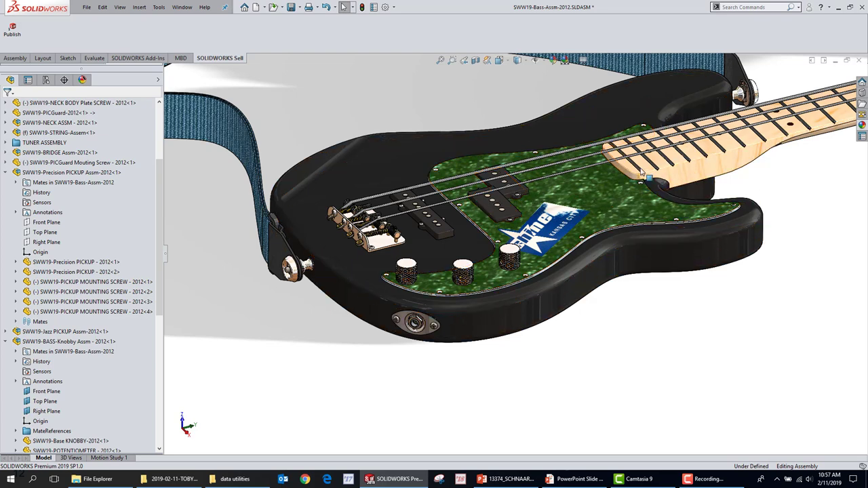
pyautogui.hotkey('ctrl', 'F2')
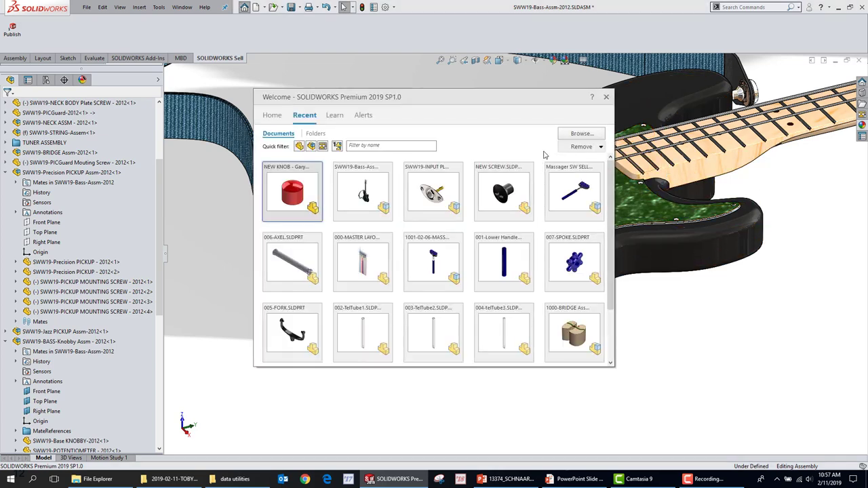
pyautogui.moveTo(300, 174); pyautogui.dragTo(631, 335)
pyautogui.moveTo(590, 237); pyautogui.dragTo(638, 213)
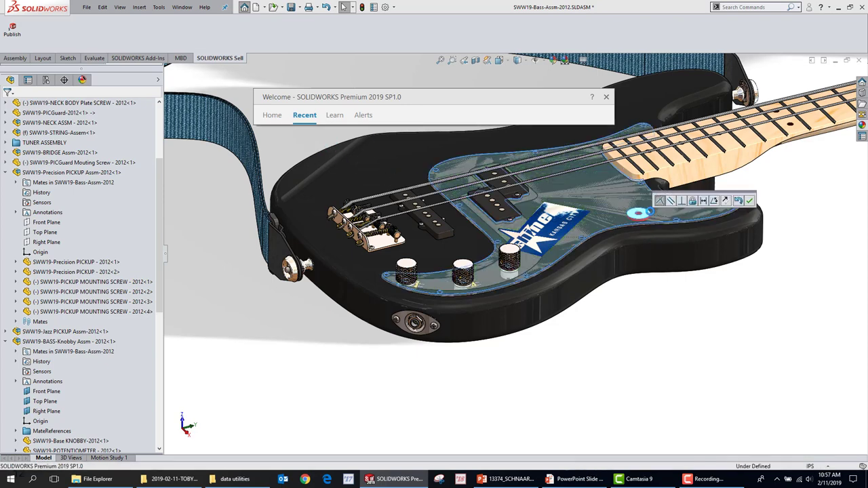
pyautogui.click(726, 202)
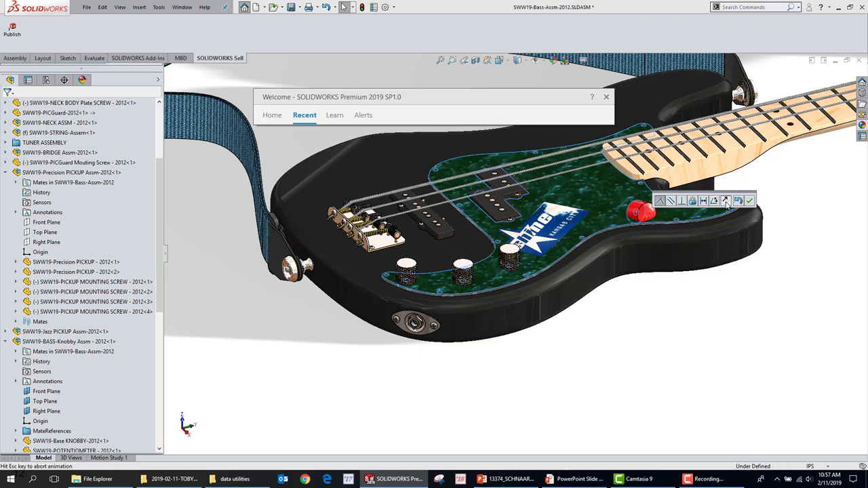
pyautogui.click(749, 201)
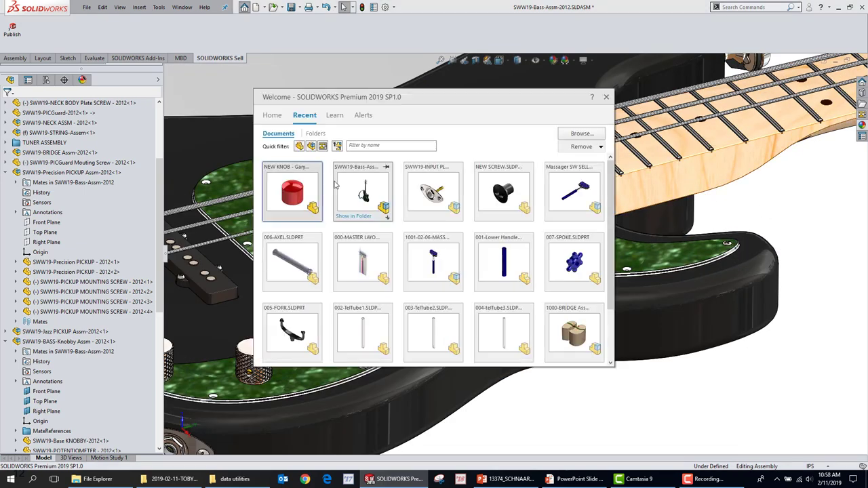
# Insert a second red knob beside the first one on the pickguard and confirm a coincident mate, previewing the distance option.
pyautogui.moveTo(302, 189); pyautogui.dragTo(624, 260)
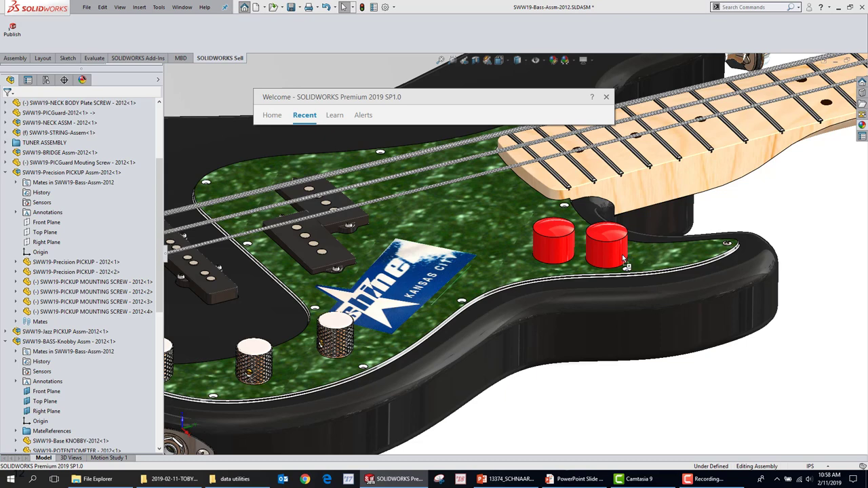
pyautogui.moveTo(624, 259); pyautogui.dragTo(619, 259)
pyautogui.click(615, 258)
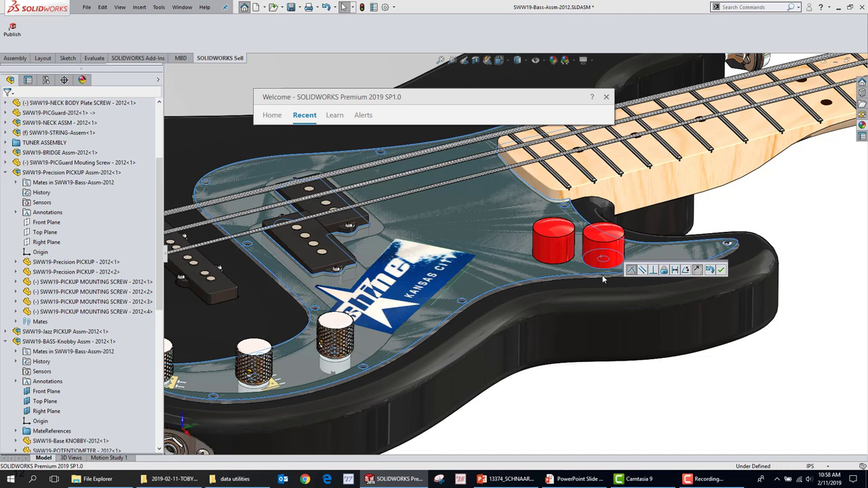
pyautogui.click(676, 270)
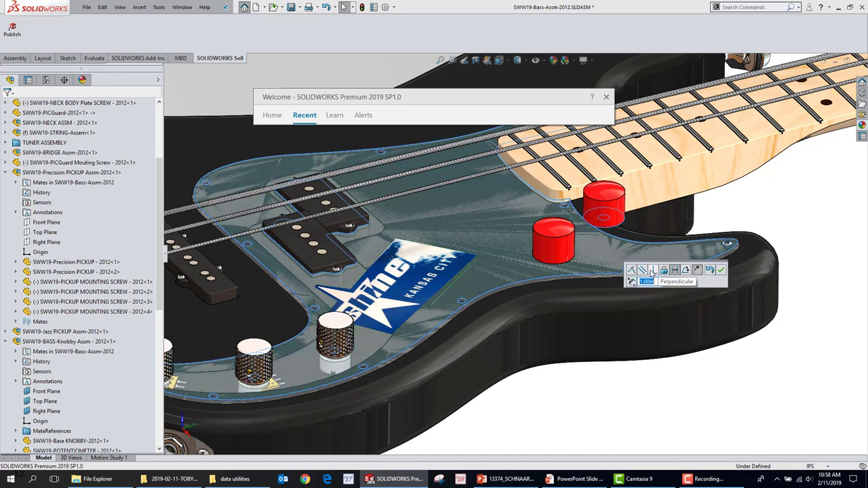
pyautogui.click(631, 270)
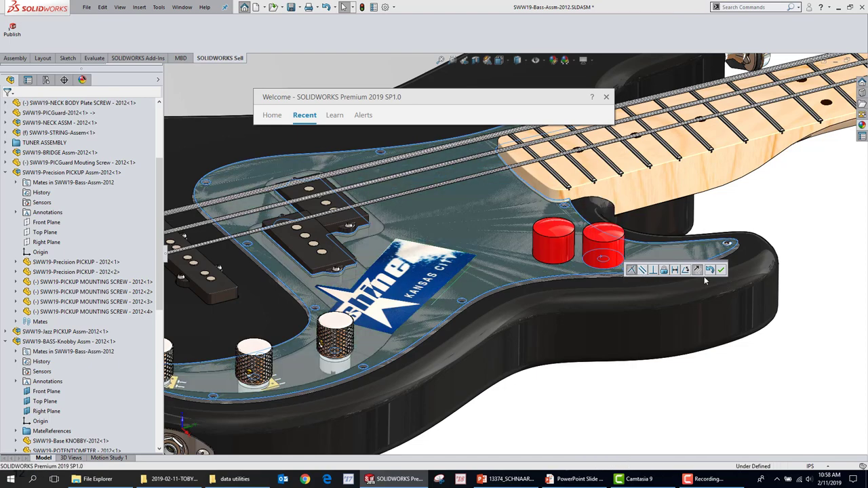
pyautogui.click(721, 270)
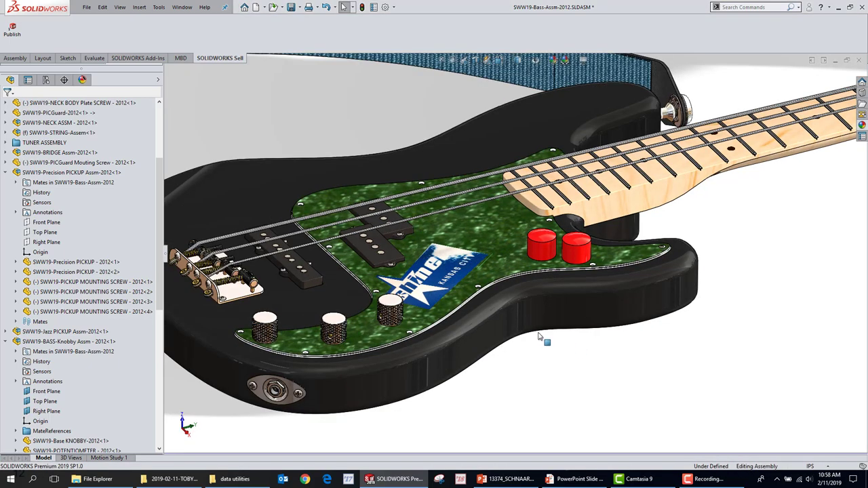
# Hide the knurled knob nearest the Shine logo to expose the potentiometer shaft and nut underneath.
pyautogui.scroll(-6, 540, 336)
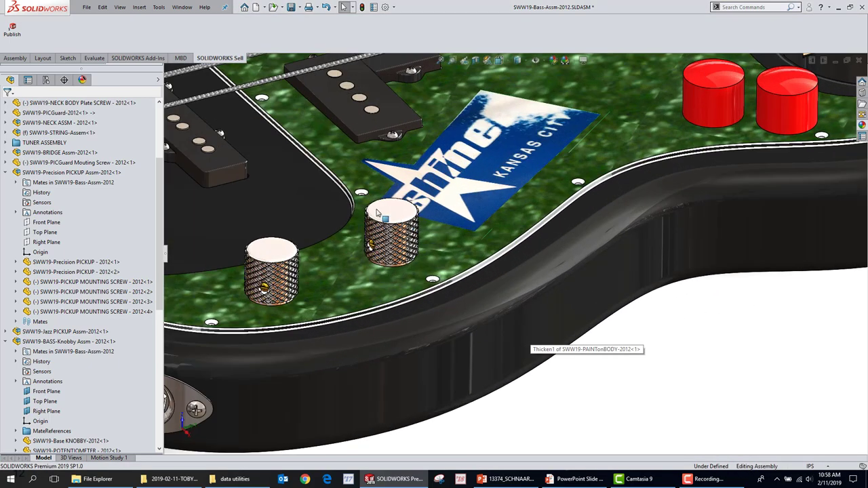
pyautogui.press('Tab')
pyautogui.scroll(-5, 394, 219)
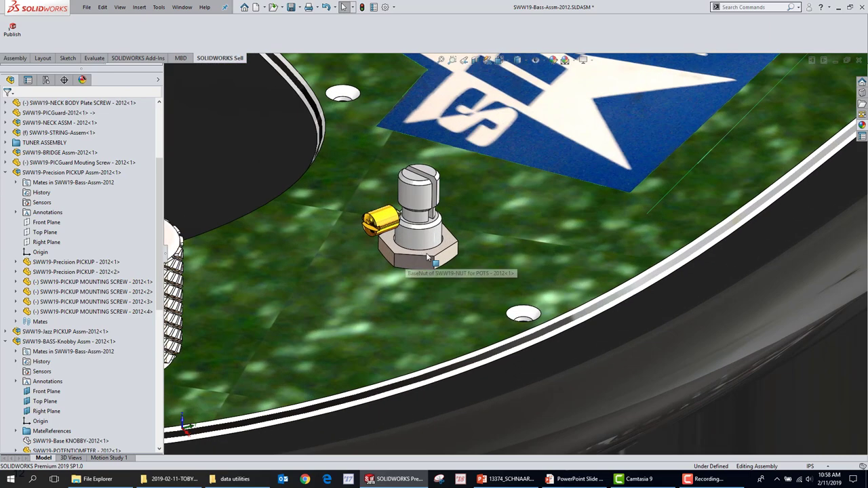
# Examine the nut's inner cylindrical face, flat top face and the circular edge where they meet by selecting each one.
pyautogui.scroll(-5, 435, 252)
pyautogui.scroll(-3, 521, 248)
pyautogui.scroll(-1, 521, 249)
pyautogui.click(490, 140)
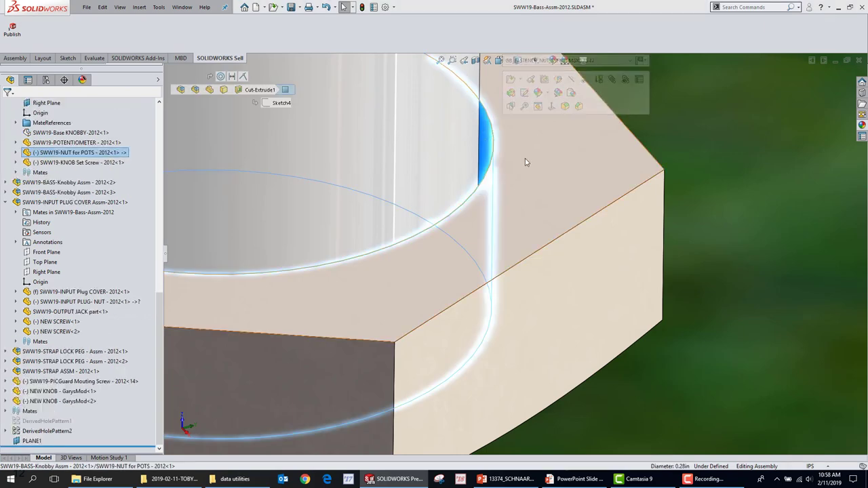
pyautogui.click(487, 177)
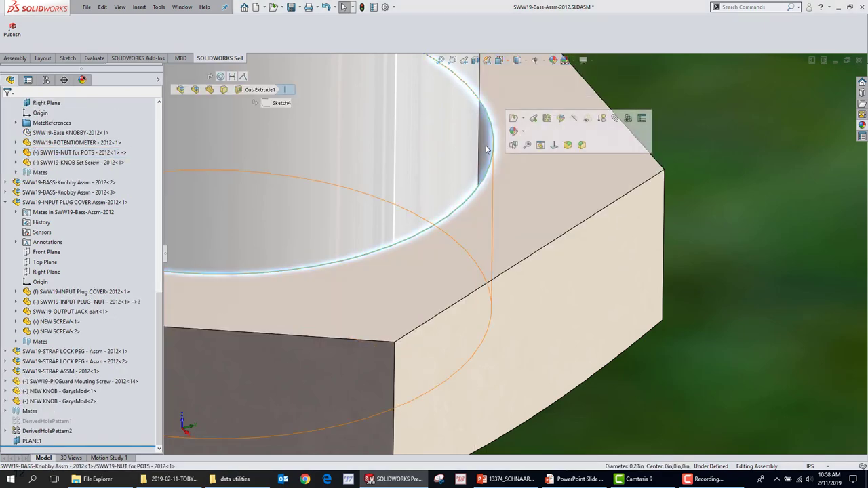
pyautogui.click(487, 175)
pyautogui.click(522, 171)
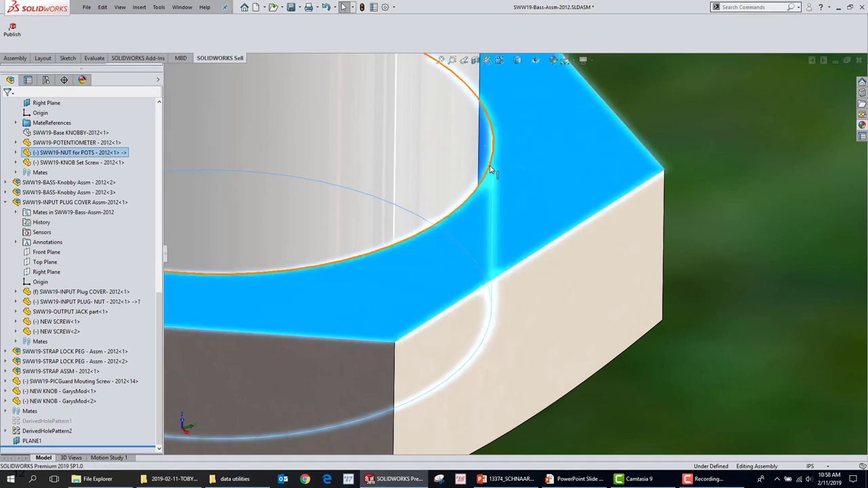
pyautogui.click(488, 175)
pyautogui.scroll(3, 489, 176)
pyautogui.scroll(10, 489, 175)
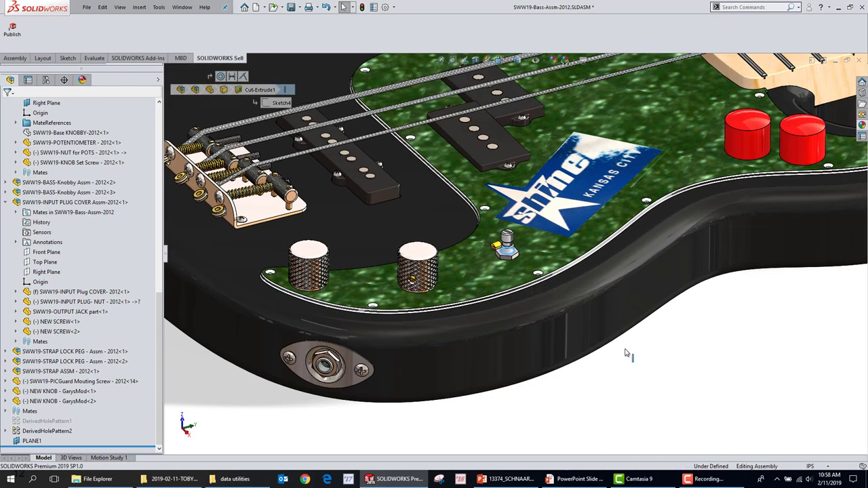
pyautogui.click(628, 353)
# Go to the red knob part, review its mate reference definition and close it without changes.
pyautogui.scroll(-6, 519, 257)
pyautogui.press('f')
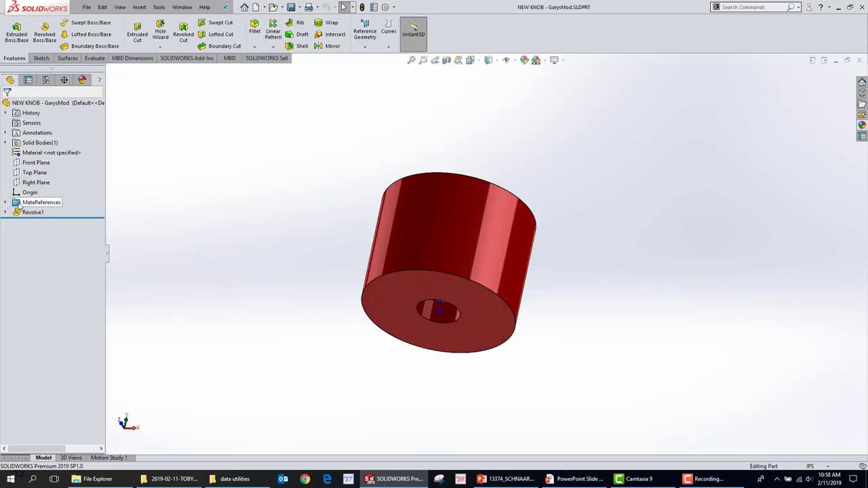
pyautogui.click(5, 202)
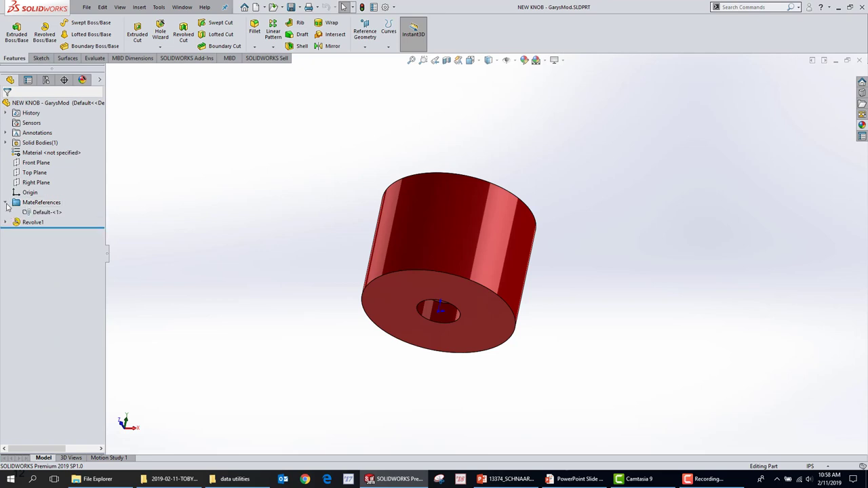
pyautogui.rightClick(31, 212)
pyautogui.click(55, 217)
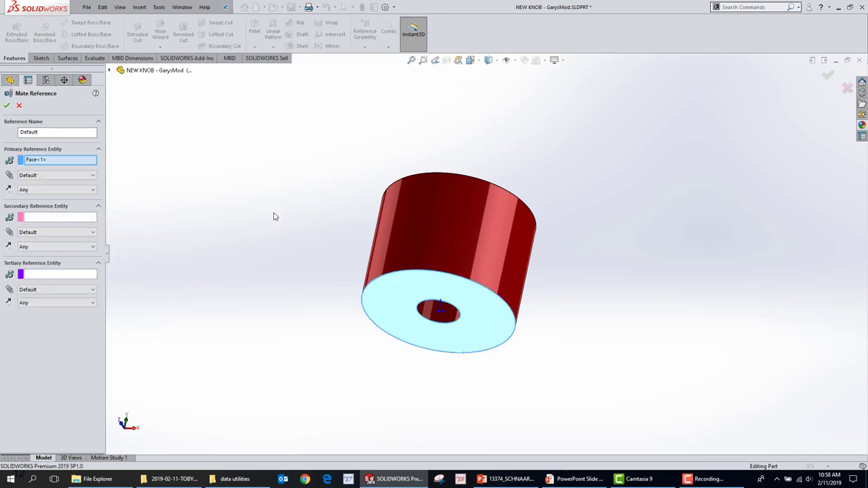
pyautogui.click(19, 107)
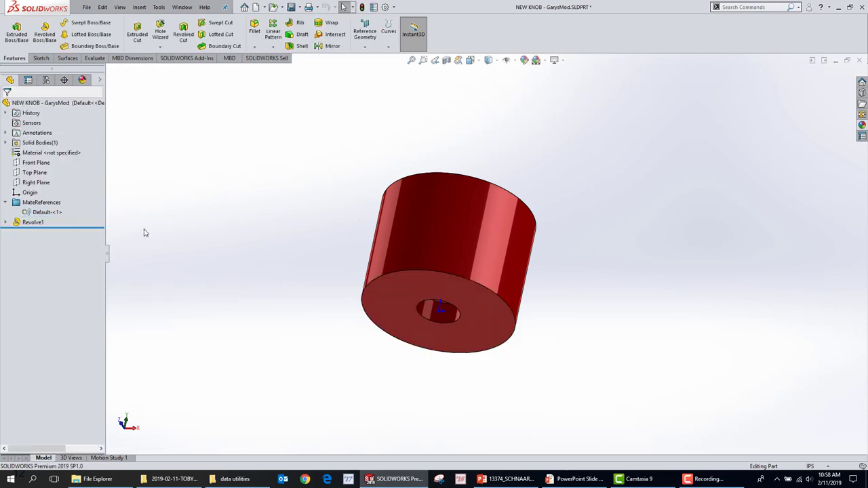
# Delete the existing Default mate reference from the red knob part.
pyautogui.click(44, 212)
pyautogui.press('Delete')
pyautogui.press('Return')
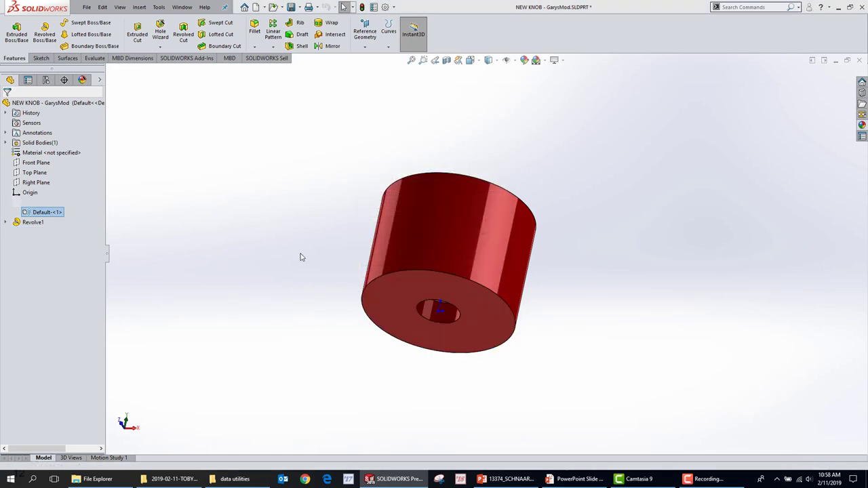
# Add a mate reference on the circular edge of the knob's bottom hole, save the part and return to the bass assembly.
pyautogui.press('s')
pyautogui.click(309, 220)
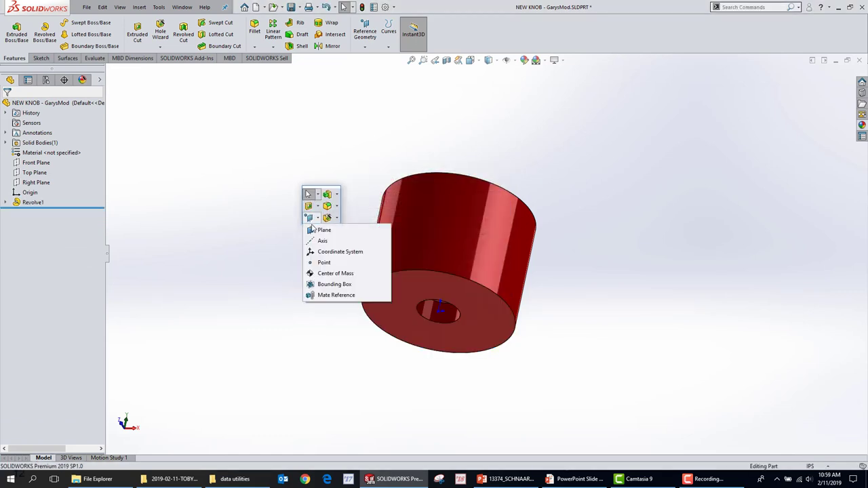
pyautogui.click(325, 295)
pyautogui.click(428, 318)
pyautogui.press('Return')
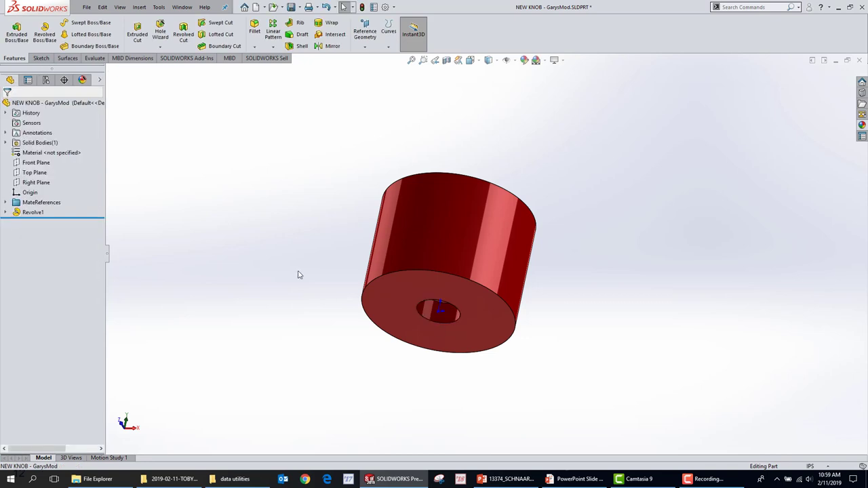
pyautogui.click(293, 7)
pyautogui.hotkey('ctrl', 'Tab')
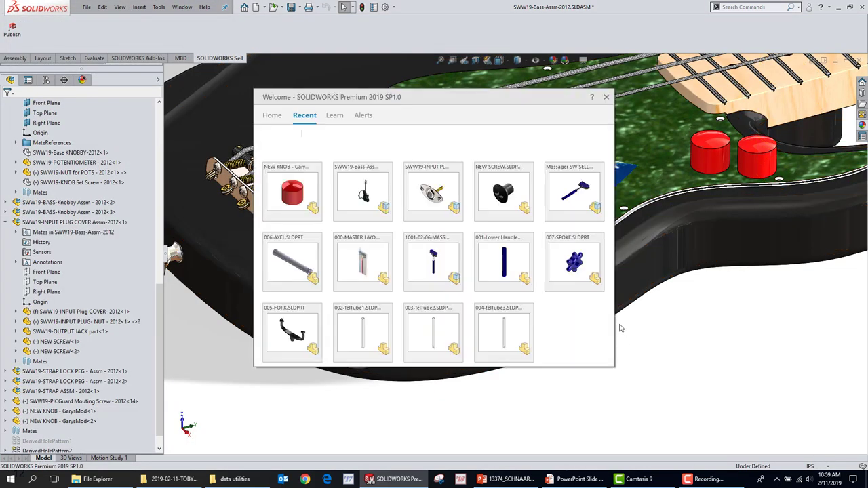
# Insert the red knob from the recent documents onto the exposed potentiometer nut, snapping it to the nut's circular edge.
pyautogui.moveTo(302, 202); pyautogui.dragTo(509, 257)
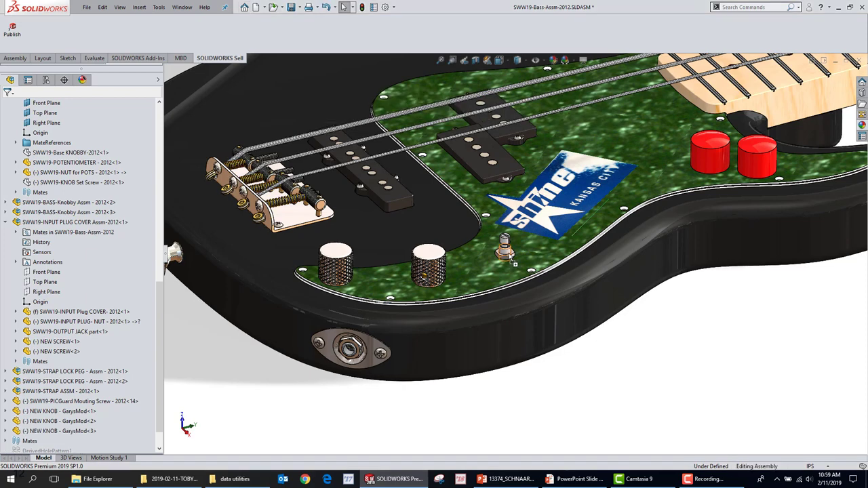
pyautogui.scroll(-5, 516, 257)
pyautogui.moveTo(291, 190); pyautogui.dragTo(510, 257)
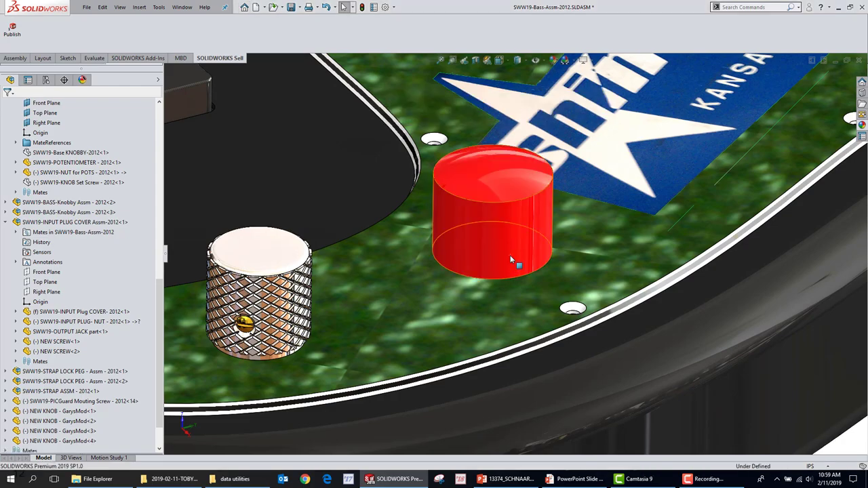
# Inspect the seated red knob from the side and review its concentric and coincident mates in the assembly tree.
pyautogui.moveTo(573, 314); pyautogui.dragTo(536, 263, button='middle')
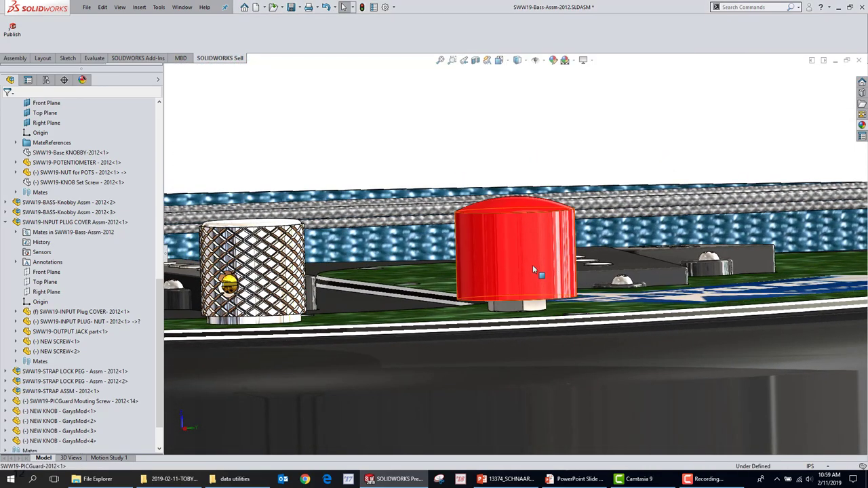
pyautogui.scroll(3, 526, 274)
pyautogui.scroll(1, 525, 274)
pyautogui.click(526, 274)
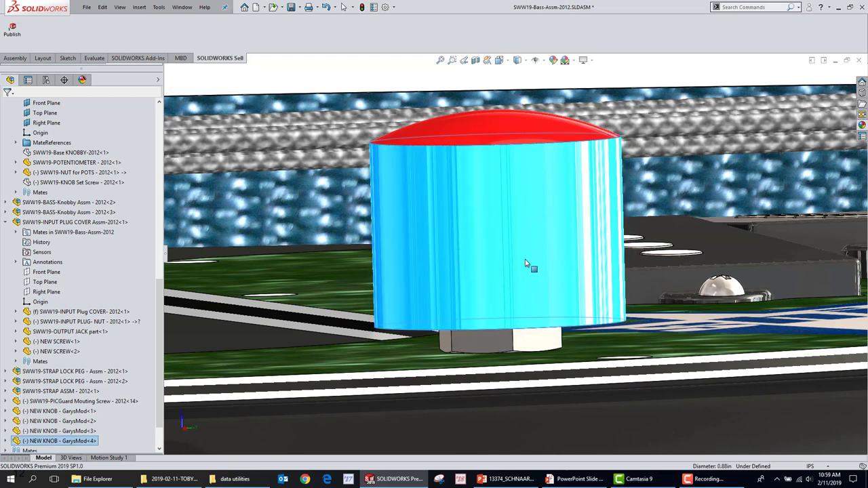
pyautogui.click(16, 441)
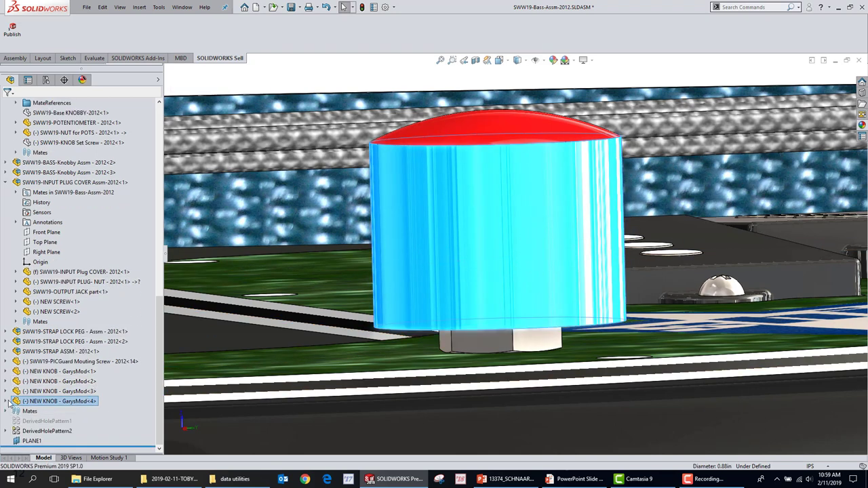
pyautogui.click(16, 331)
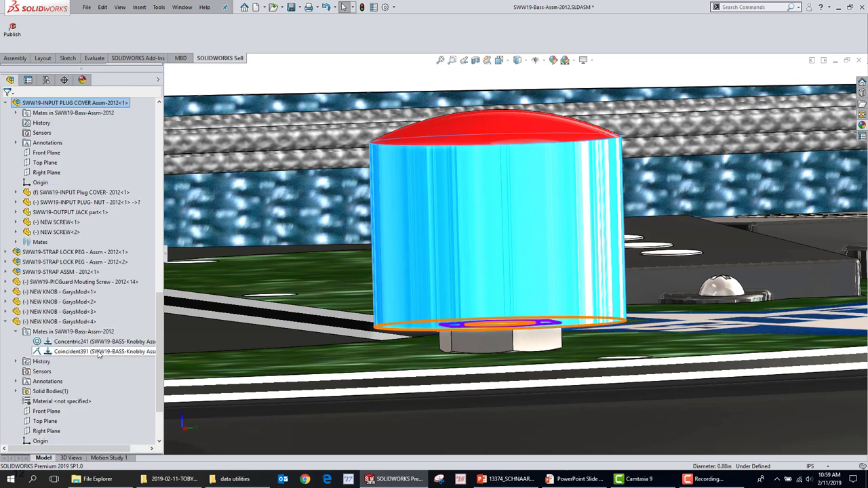
pyautogui.click(99, 343)
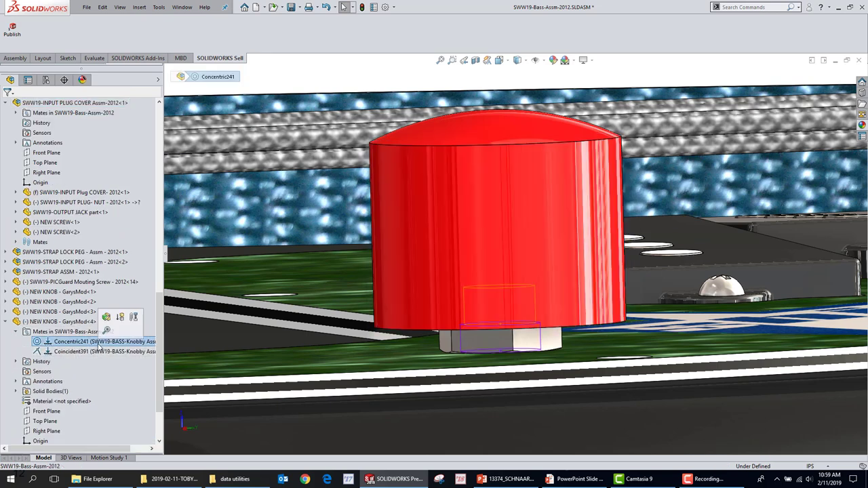
pyautogui.click(94, 352)
pyautogui.moveTo(427, 367); pyautogui.dragTo(581, 321, button='middle')
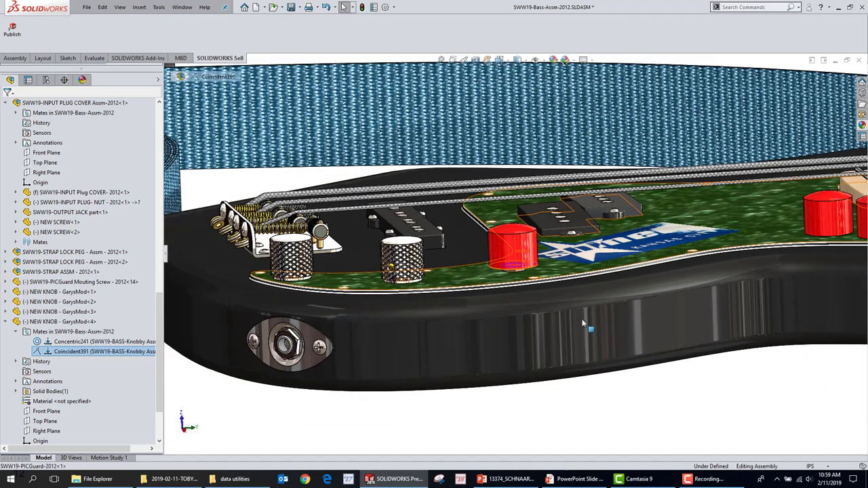
pyautogui.scroll(-5, 581, 321)
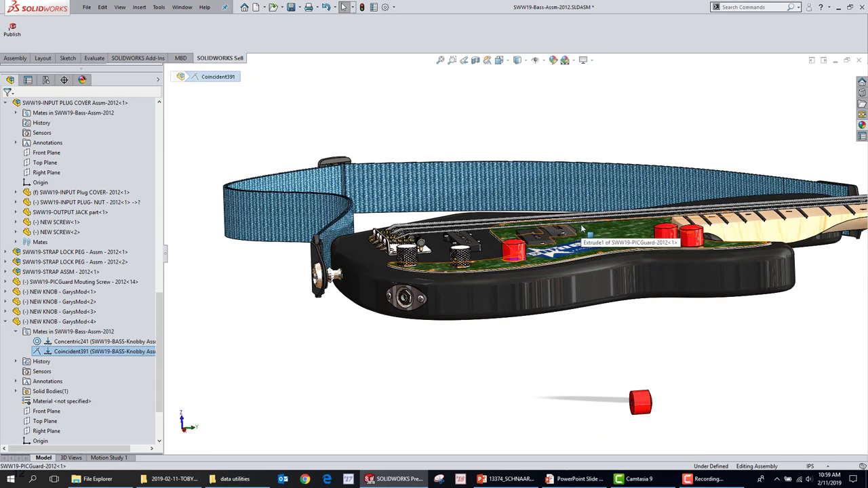
pyautogui.click(506, 407)
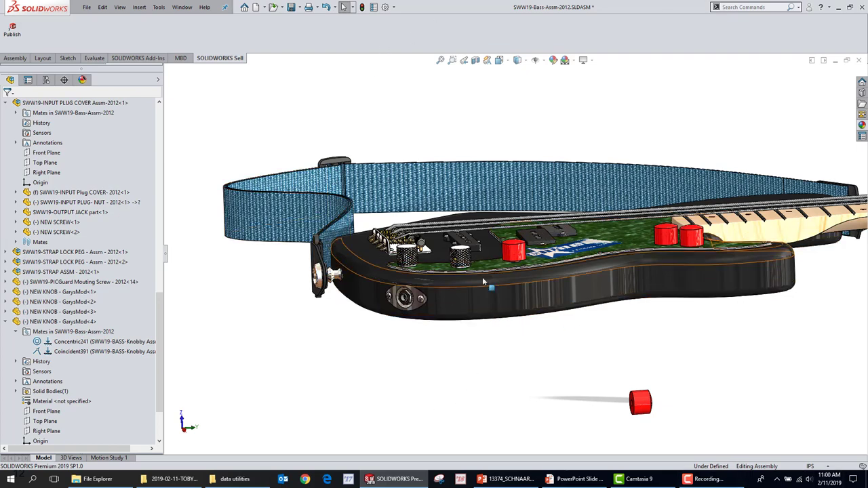
# Copy the knurled knob next to the seated red knob into the empty space in front of the bass body.
pyautogui.click(519, 297)
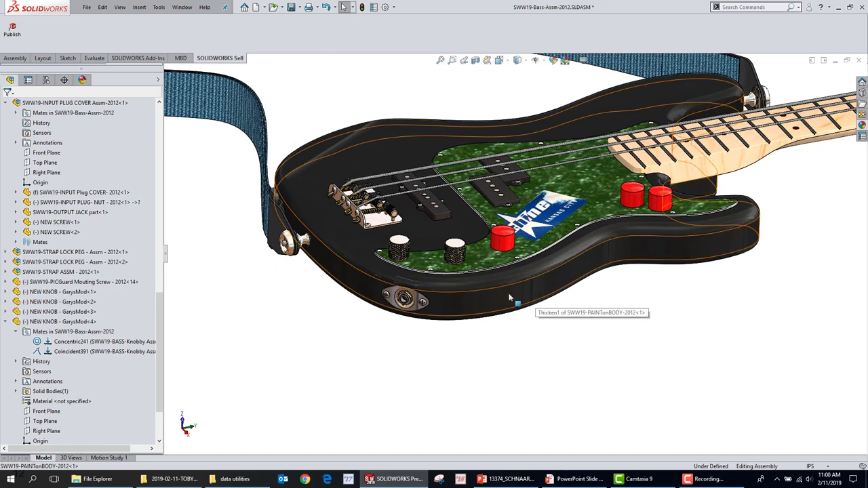
pyautogui.scroll(-6, 528, 281)
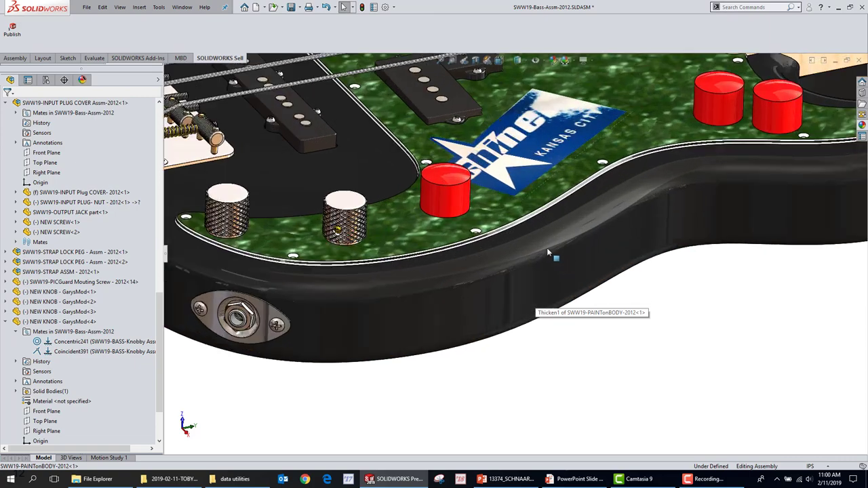
pyautogui.scroll(5, 499, 234)
pyautogui.scroll(-2, 378, 249)
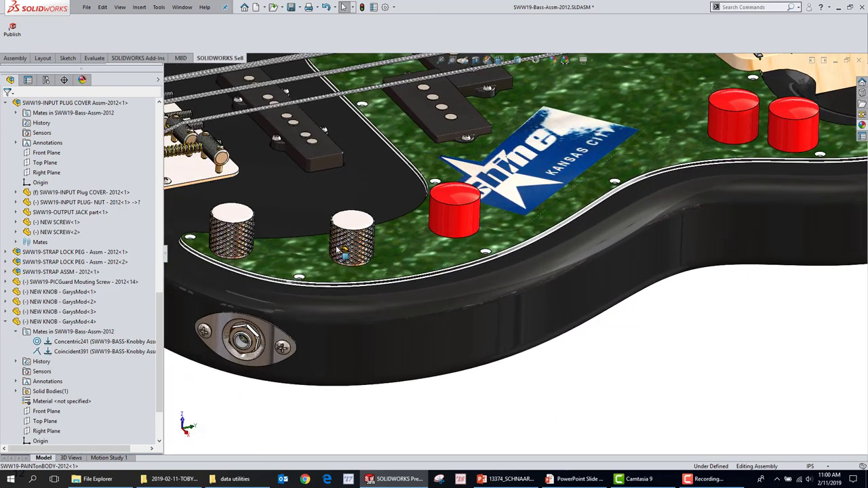
pyautogui.keyDown('ctrl'); pyautogui.moveTo(378, 249); pyautogui.dragTo(572, 348); pyautogui.keyUp('ctrl')
# Hide the original of the copied knurled knob and rotate the loose copy to expose its open underside.
pyautogui.click(365, 230)
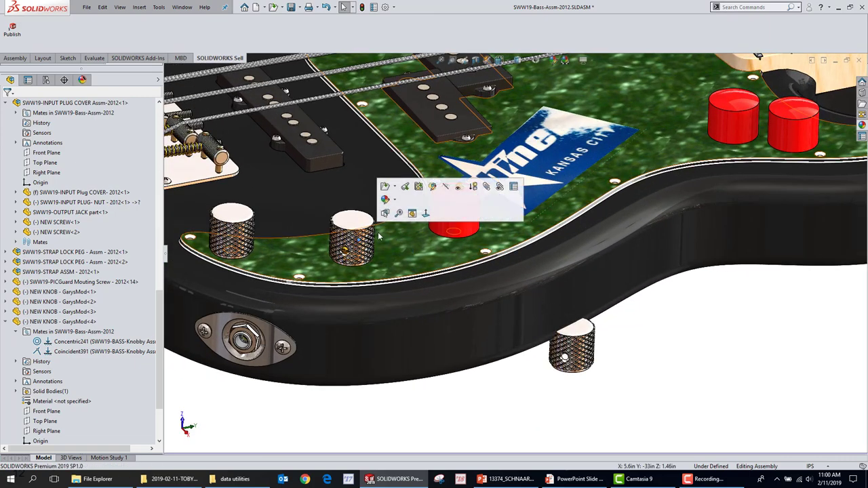
pyautogui.press('Tab')
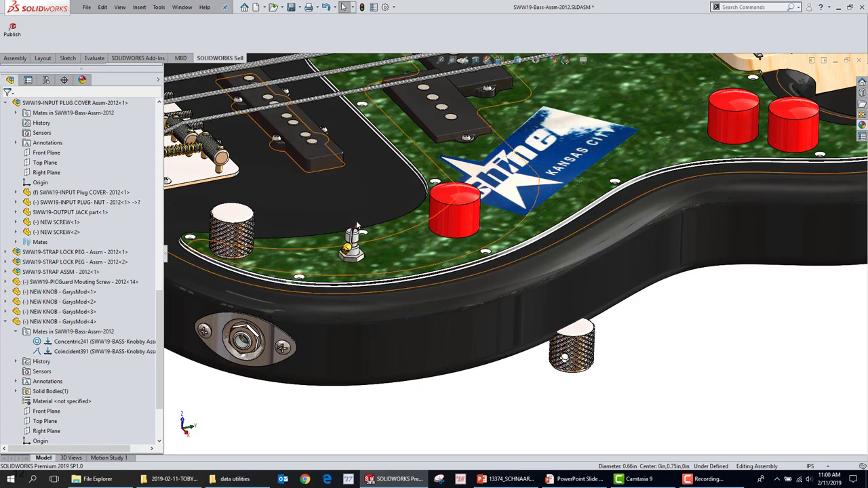
pyautogui.moveTo(582, 343); pyautogui.dragTo(563, 367, button='right')
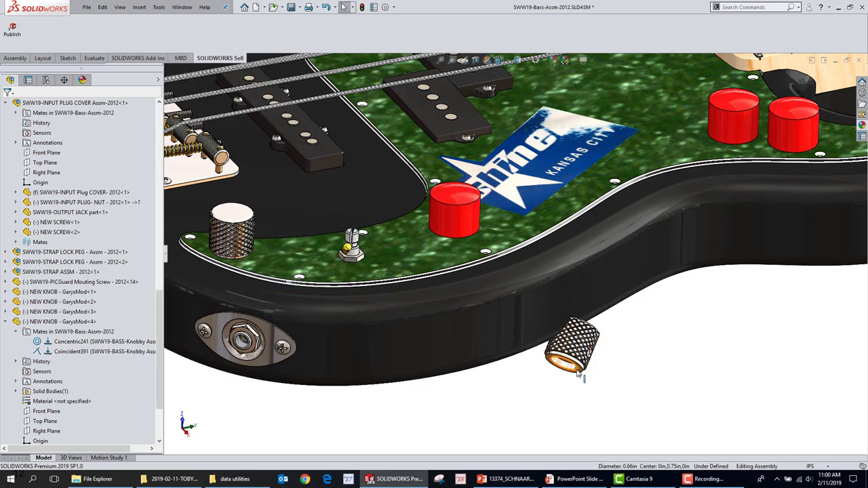
# SmartMate the loose knurled knob by its underside circular edge onto the exposed potentiometer beside the seated knurled knob.
pyautogui.moveTo(573, 369); pyautogui.dragTo(369, 263)
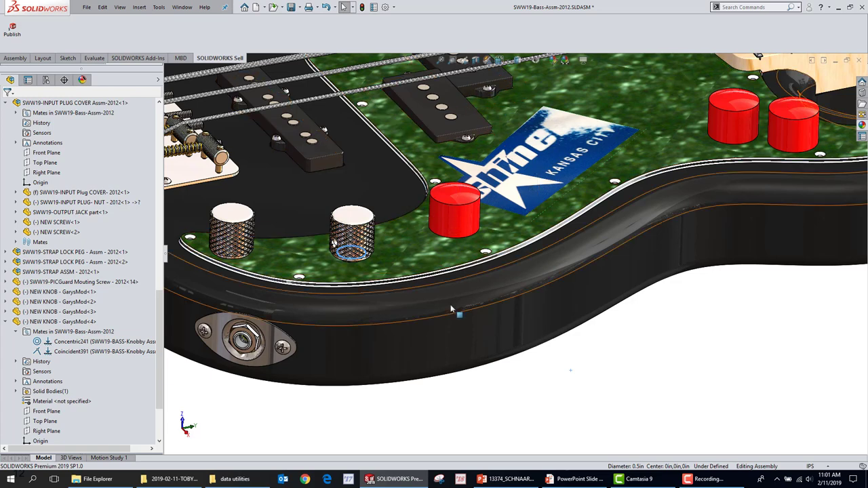
# Open the red knob part from the assembly and start editing its Default mate reference.
pyautogui.click(471, 207)
pyautogui.click(491, 171)
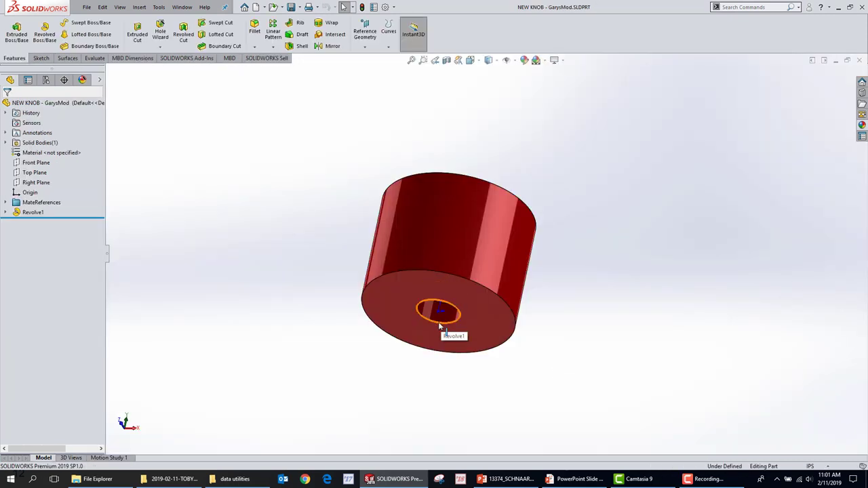
pyautogui.click(439, 325)
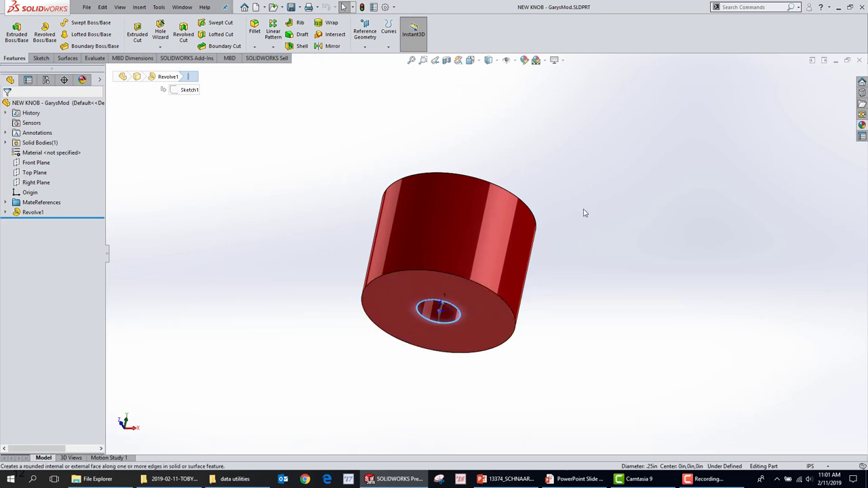
pyautogui.click(5, 202)
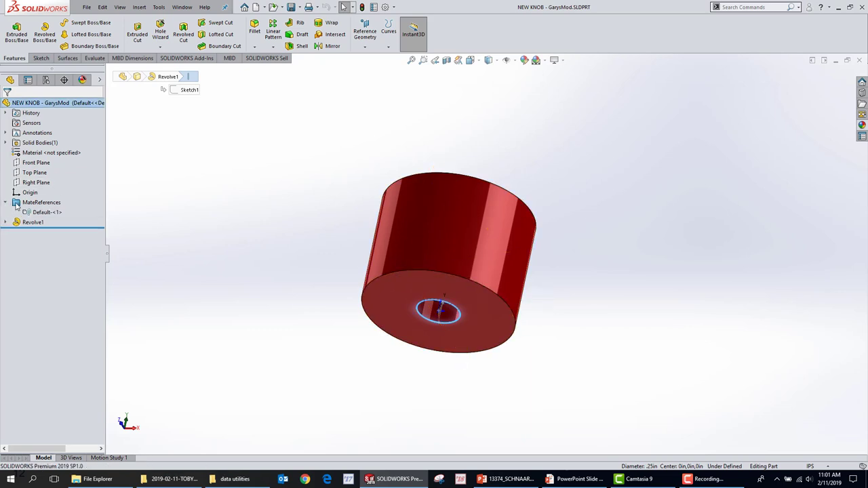
pyautogui.rightClick(29, 212)
pyautogui.click(57, 216)
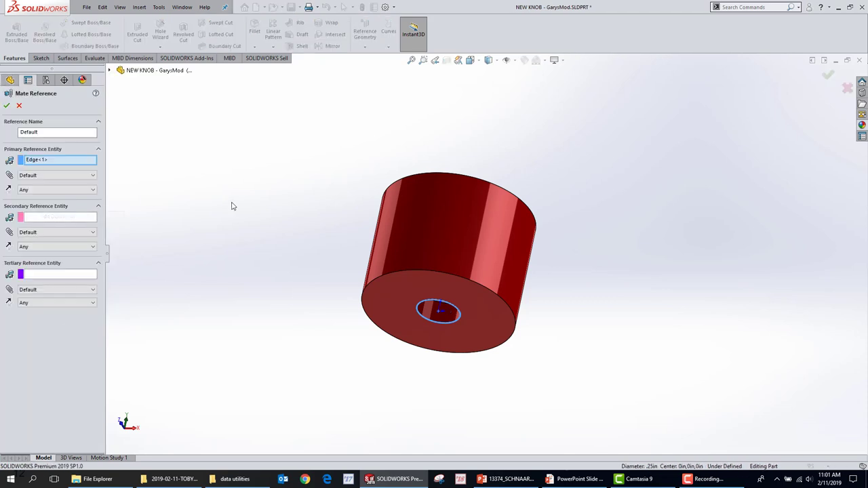
# Add the hole's cylindrical face as the secondary reference entity with Concentric type, and close the part to return to the assembly.
pyautogui.click(58, 218)
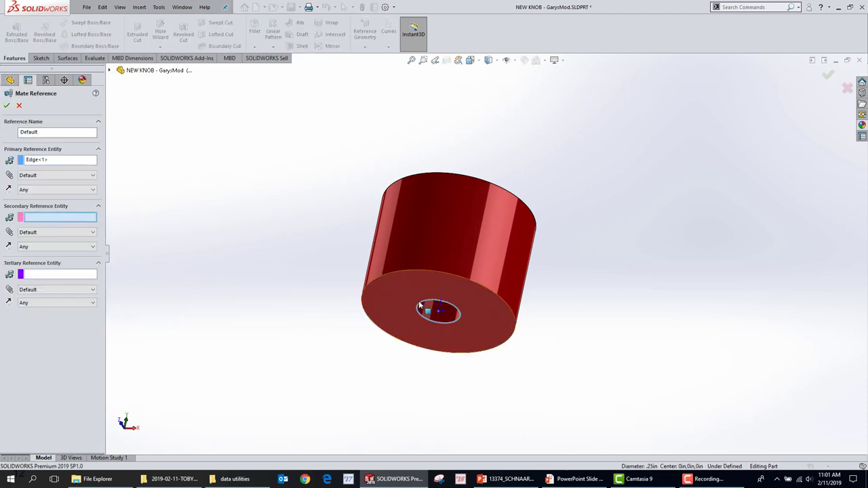
pyautogui.click(441, 319)
pyautogui.click(68, 232)
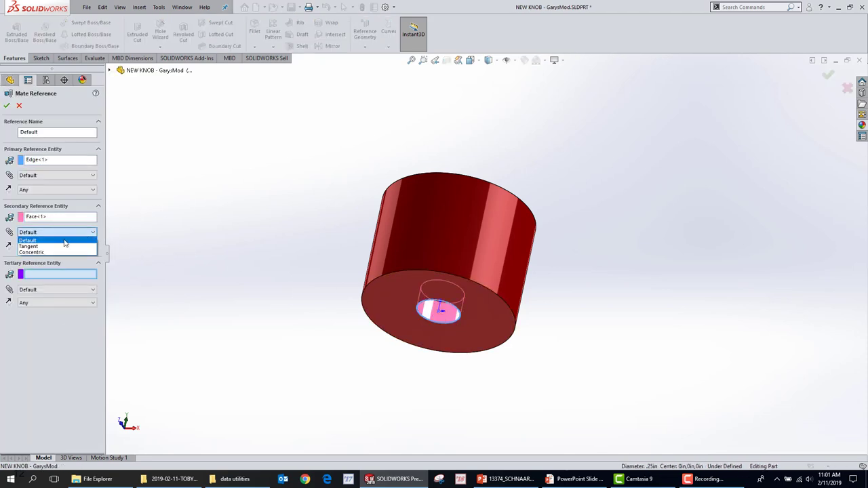
pyautogui.click(57, 250)
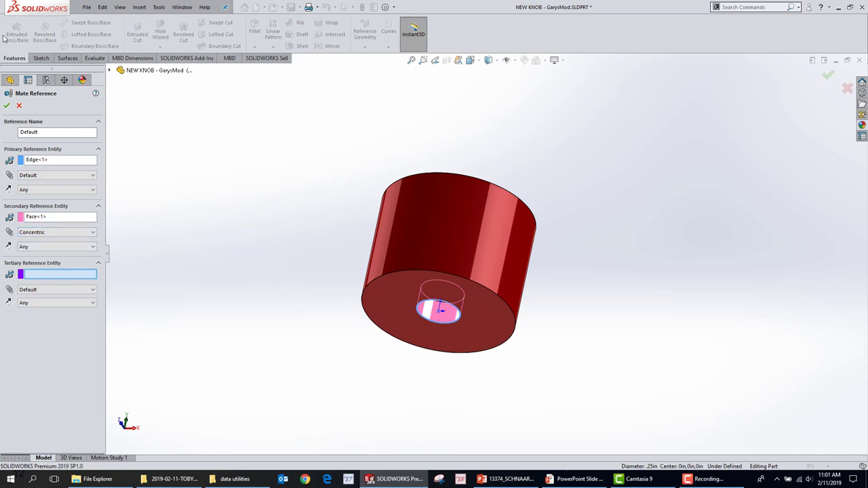
pyautogui.click(7, 106)
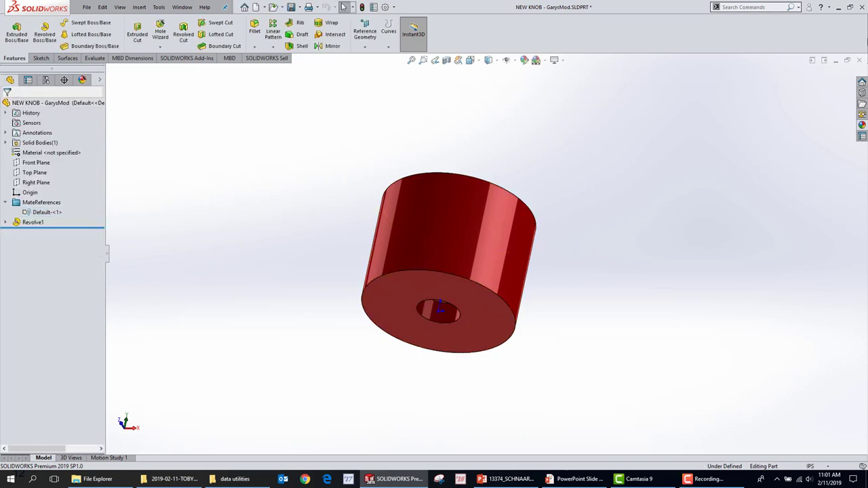
pyautogui.click(860, 61)
pyautogui.click(451, 238)
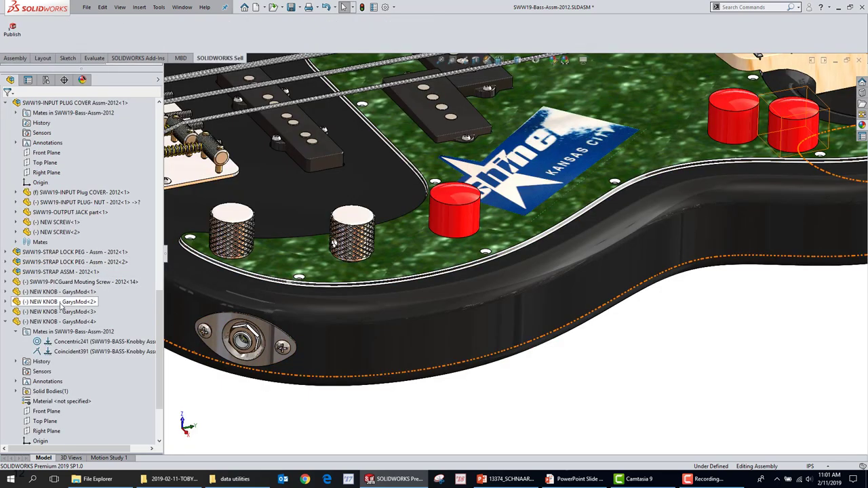
# Examine the options for the newest red knob's concentric mate and review the assembly's full mate list.
pyautogui.scroll(-3, 60, 307)
pyautogui.rightClick(78, 261)
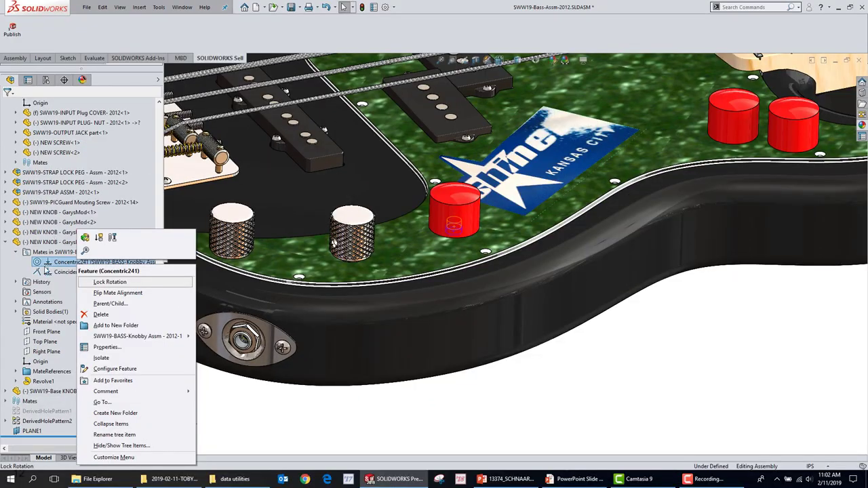
pyautogui.click(209, 387)
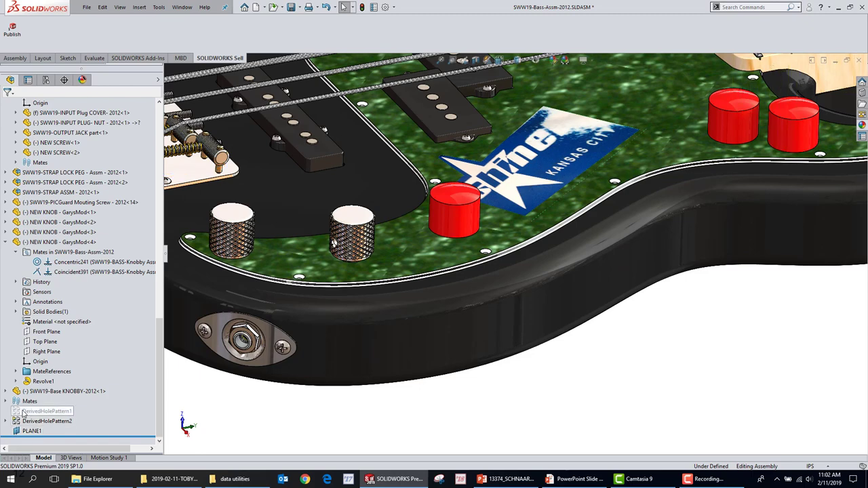
pyautogui.click(6, 401)
pyautogui.scroll(10, 59, 228)
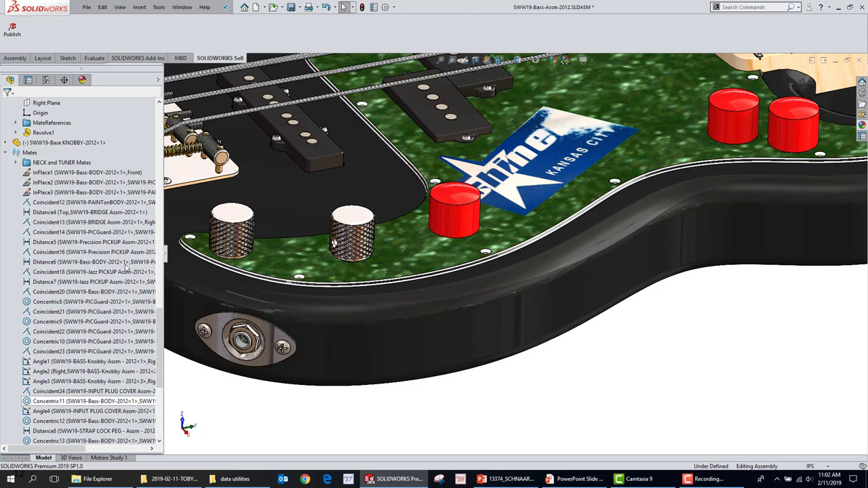
# Lock concentric rotation for the mates of the bass guitar assembly.
pyautogui.rightClick(34, 213)
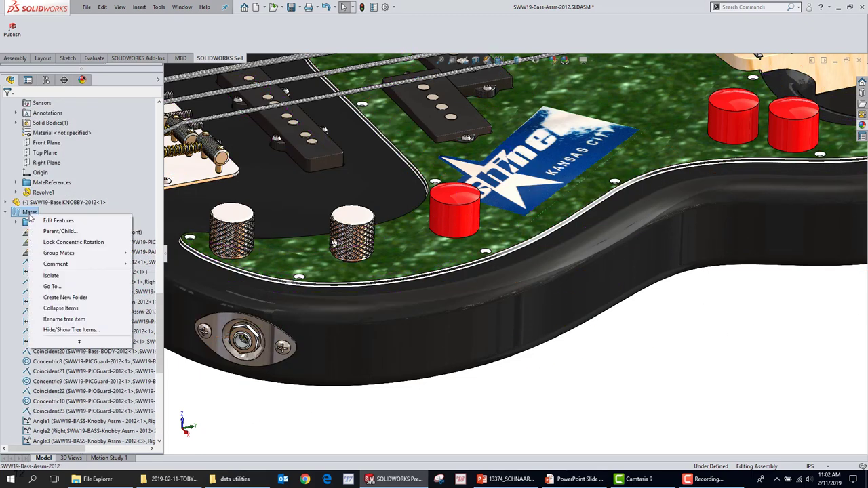
pyautogui.click(90, 243)
pyautogui.scroll(-10, 47, 339)
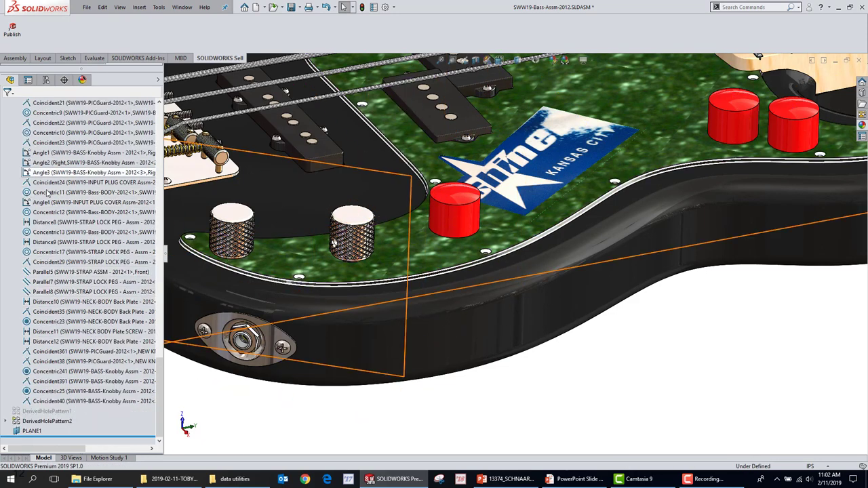
# Inspect the feature properties of the Concentric13 mate for its author and dates, and close them.
pyautogui.click(41, 232)
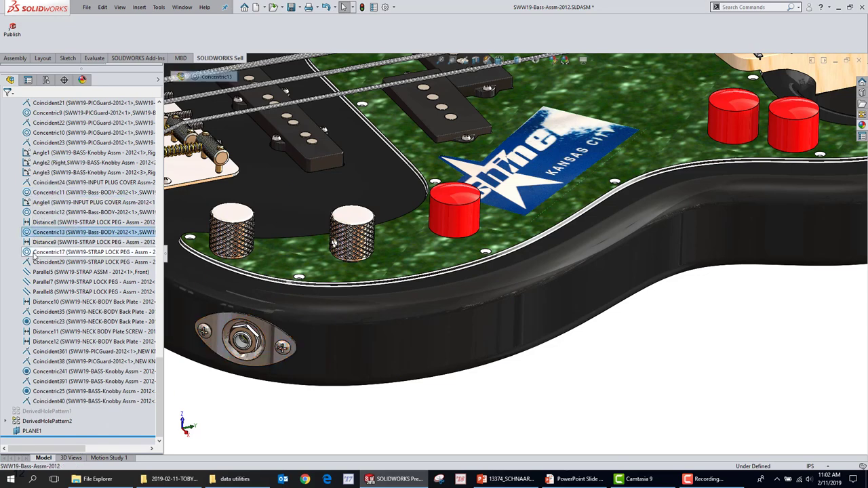
pyautogui.click(37, 252)
pyautogui.rightClick(48, 235)
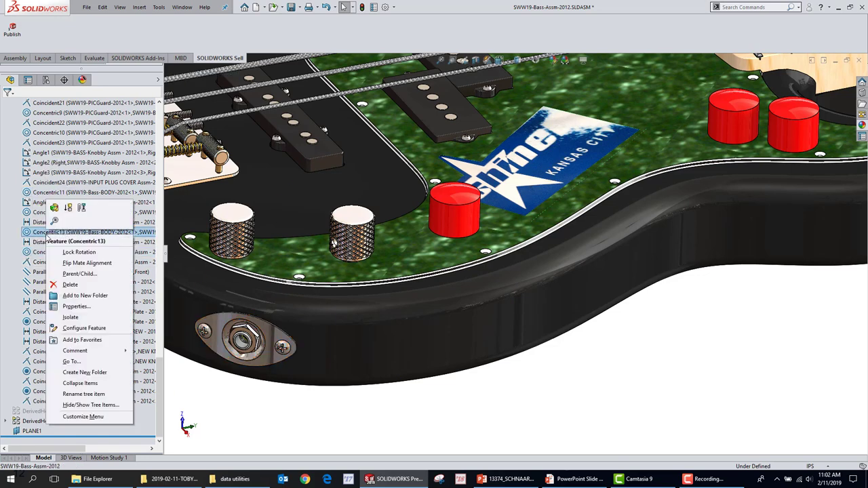
pyautogui.click(109, 306)
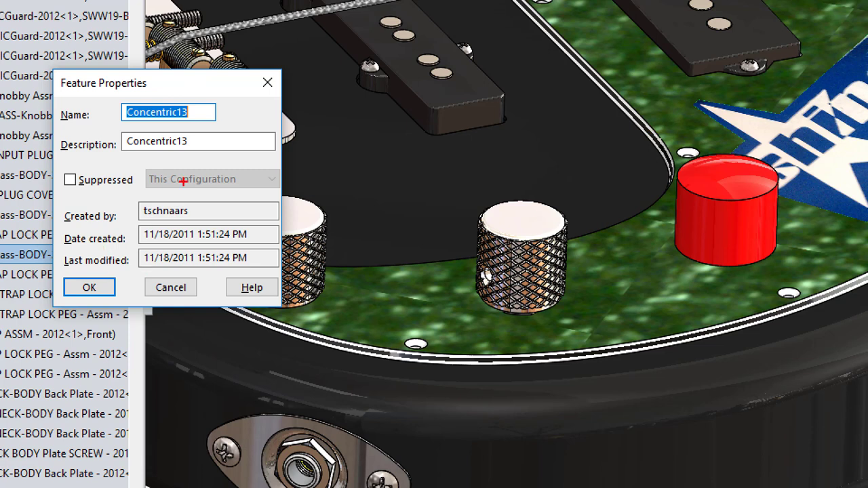
pyautogui.moveTo(174, 192)
pyautogui.mouseDown()
pyautogui.moveTo(135, 201)
pyautogui.moveTo(150, 226)
pyautogui.moveTo(208, 216)
pyautogui.moveTo(170, 190)
pyautogui.mouseUp()
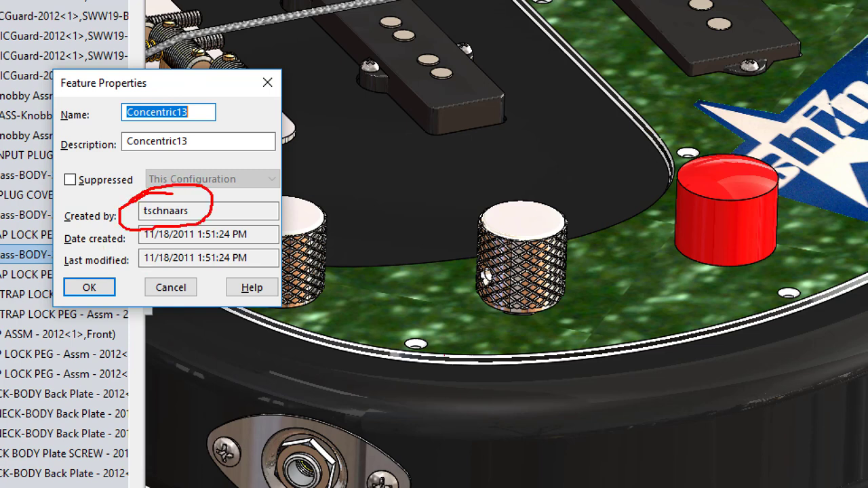
pyautogui.press('Escape')
# Switch to the PowerPoint slide show and advance through the tip slides to "09 – Copy parts".
pyautogui.hotkey('alt', 'Tab')
pyautogui.press('Right')
pyautogui.press('Right')
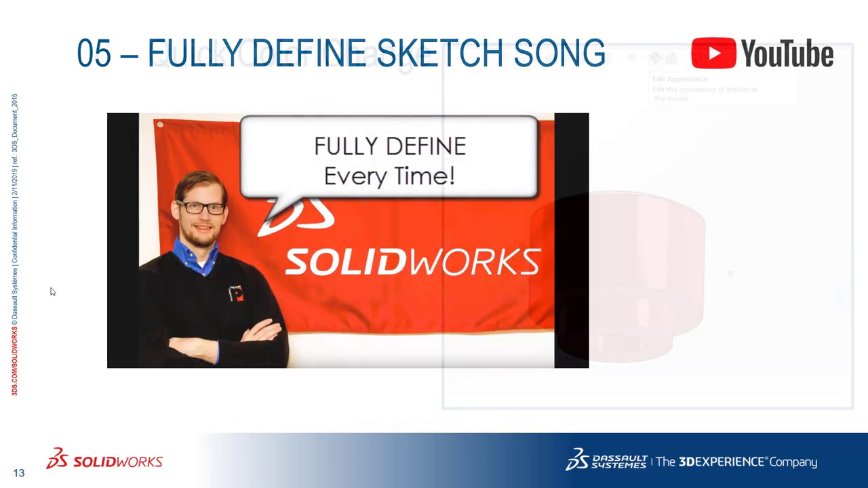
pyautogui.press('Left')
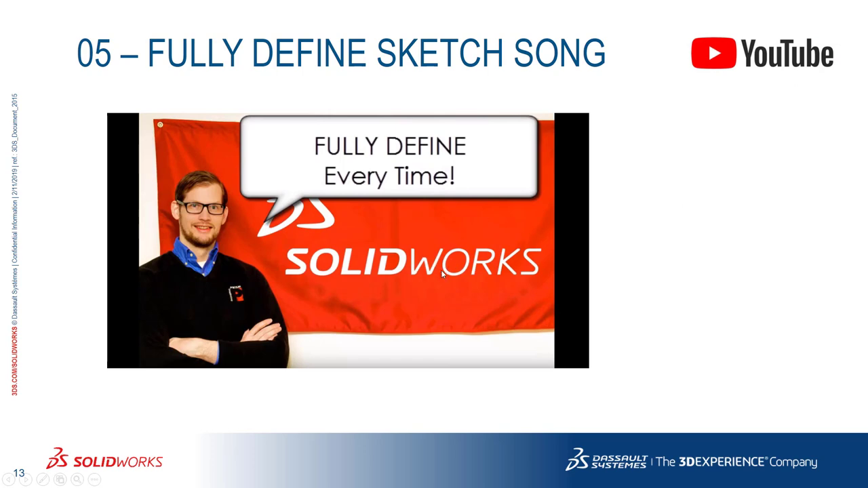
pyautogui.press('Right')
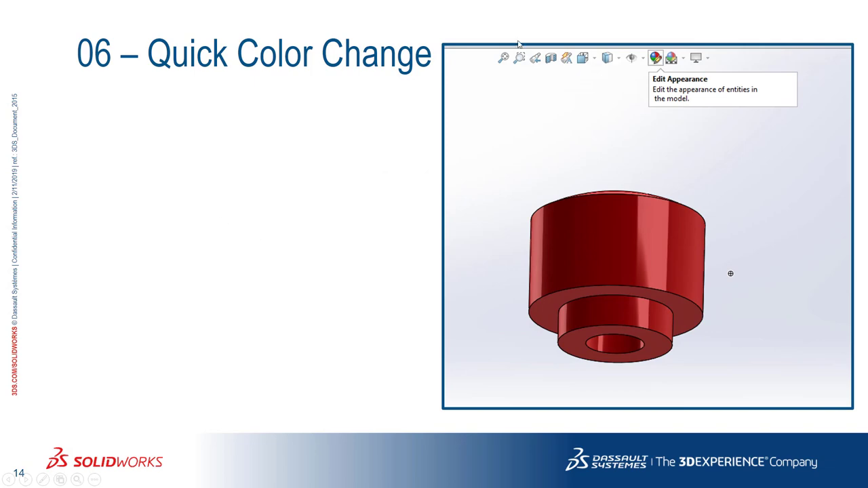
pyautogui.press('Right')
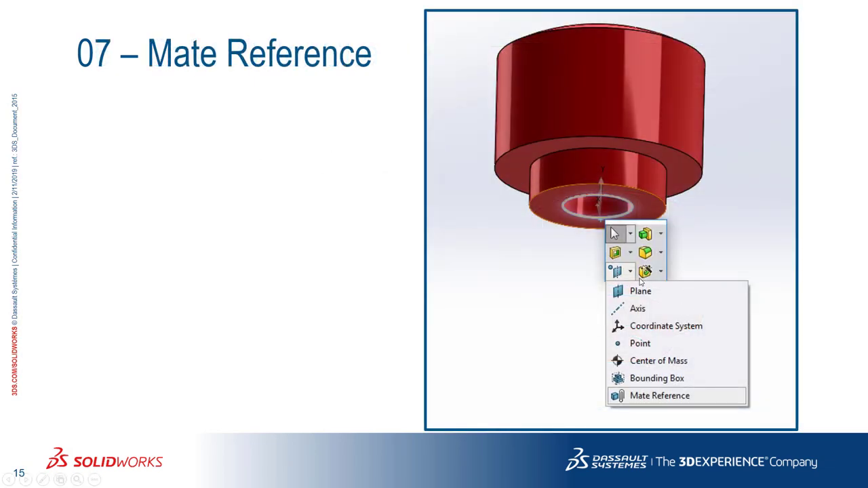
pyautogui.press('Right')
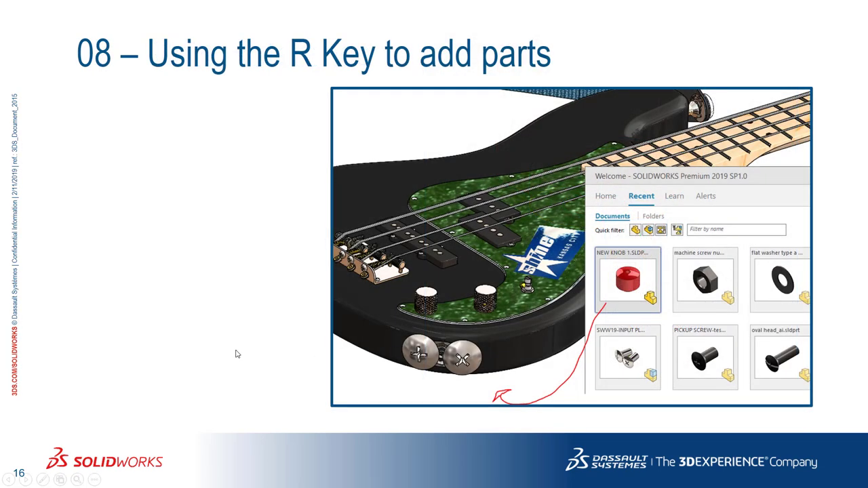
pyautogui.press('Right')
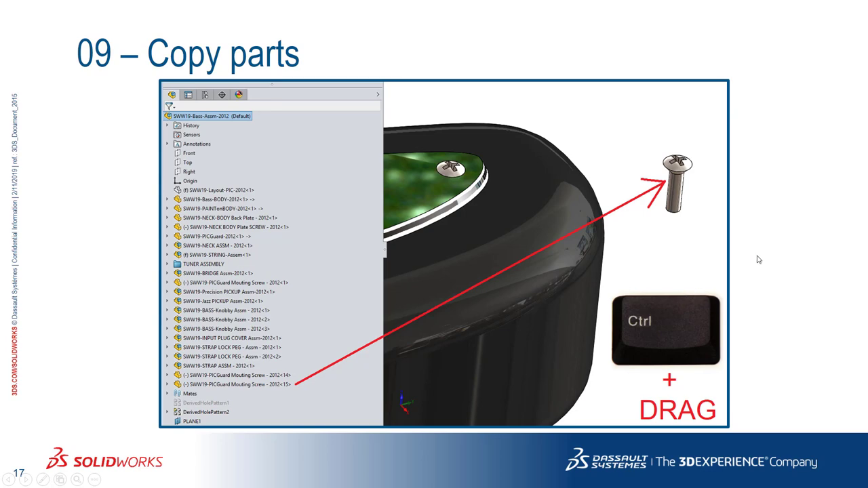
# Switch to SOLIDWORKS and place a copy of the red NEW KNOB - GarysMod part in the empty space below the guitar body.
pyautogui.hotkey('alt', 'Tab')
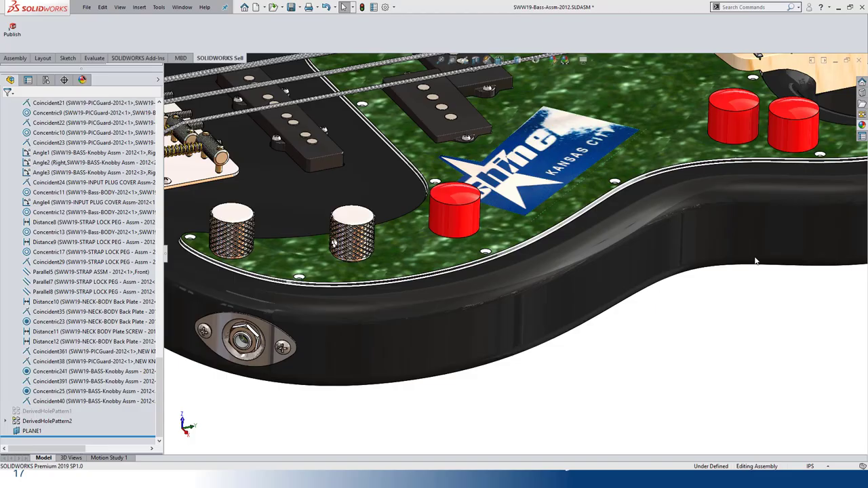
pyautogui.keyDown('ctrl'); pyautogui.moveTo(692, 357); pyautogui.dragTo(709, 357); pyautogui.keyUp('ctrl')
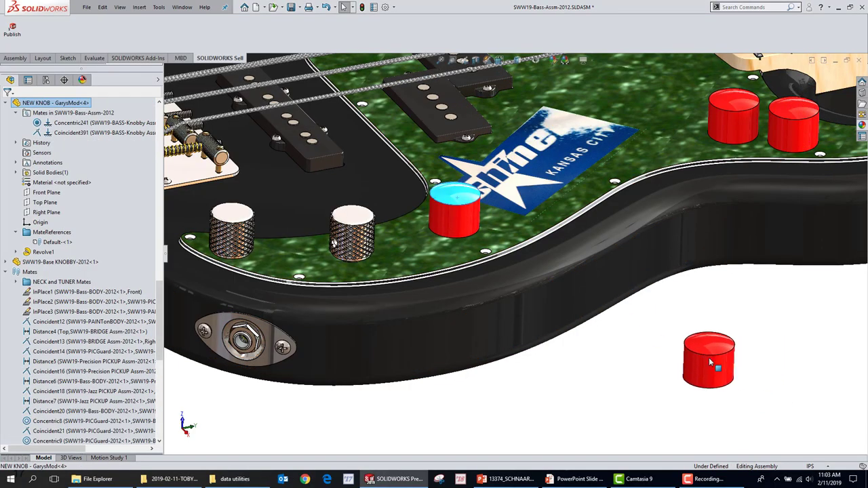
pyautogui.hotkey('alt', 'Tab')
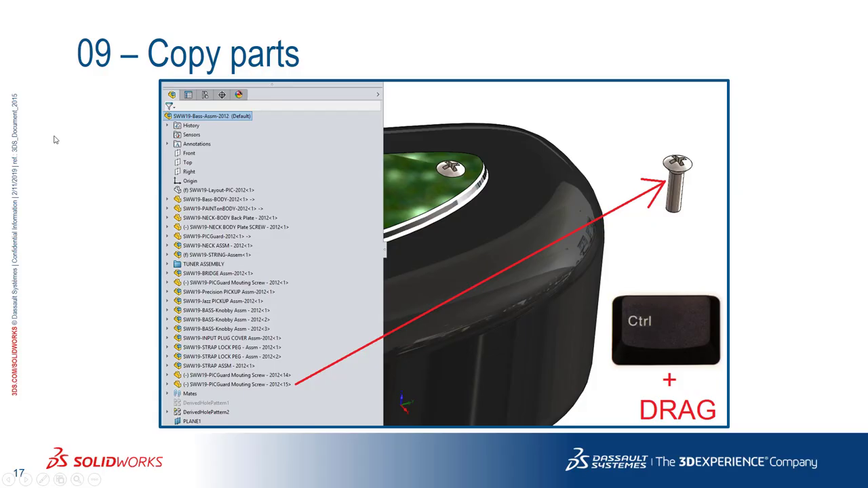
pyautogui.click(83, 139)
pyautogui.press('Left')
pyautogui.press('super')
pyautogui.click(576, 479)
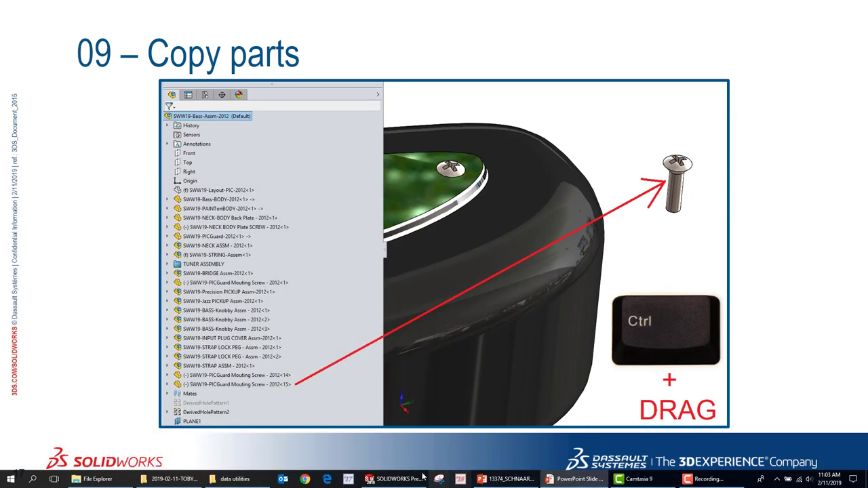
# Return to SOLIDWORKS and place a copy of the SWW19-OUTPUT JACK part in the empty space beside the copied knob.
pyautogui.click(397, 479)
pyautogui.scroll(8, 51, 244)
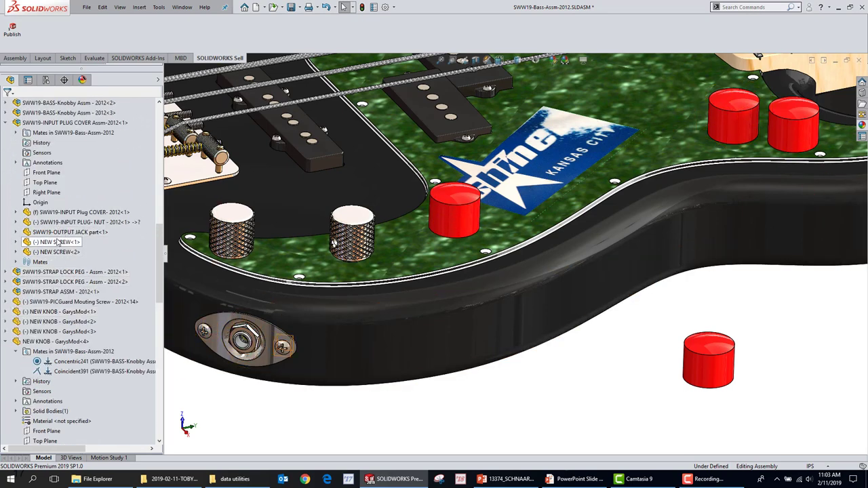
pyautogui.moveTo(68, 232); pyautogui.dragTo(604, 409)
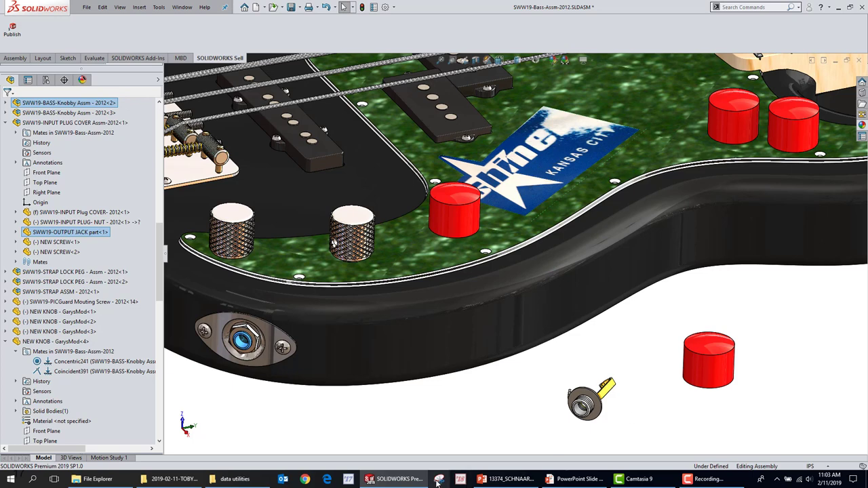
# Show the "10 – Buried parts" slide in the PowerPoint slide show, and return to SOLIDWORKS.
pyautogui.click(557, 479)
pyautogui.click(597, 202)
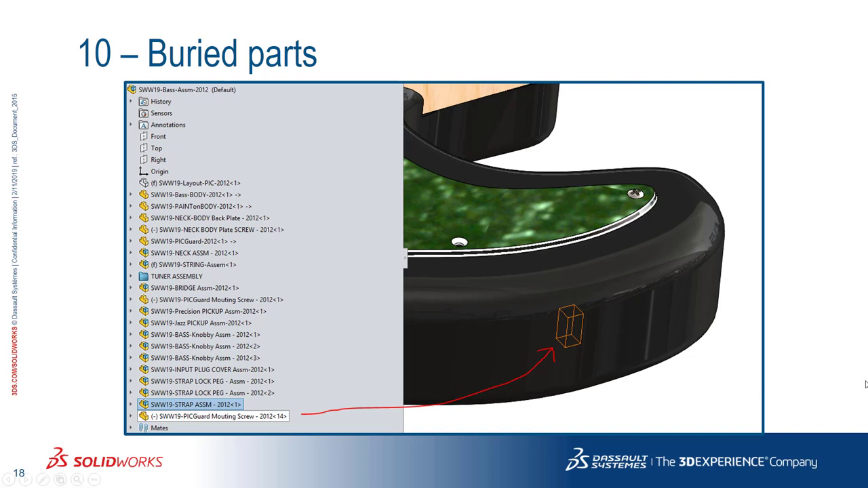
pyautogui.hotkey('alt', 'Tab')
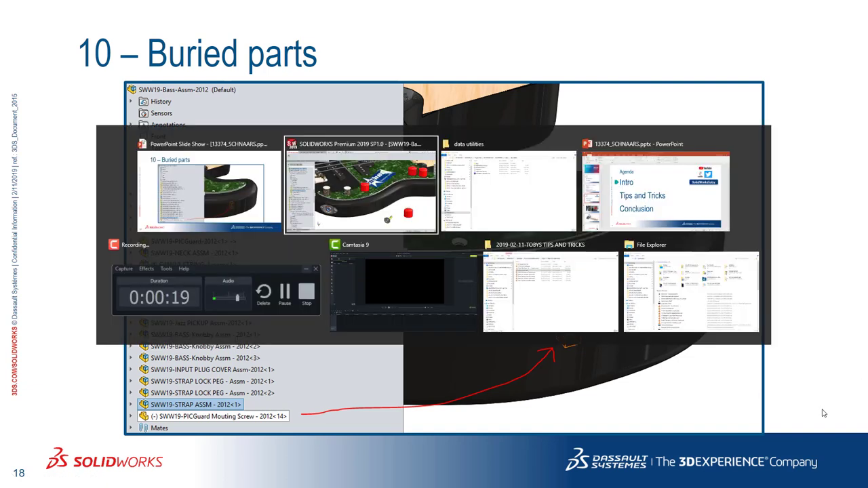
# Isolate the SWW19-PICGuard Mouting Screw - 2012<14> component to view it alone, and exit the isolated view.
pyautogui.scroll(5, 753, 285)
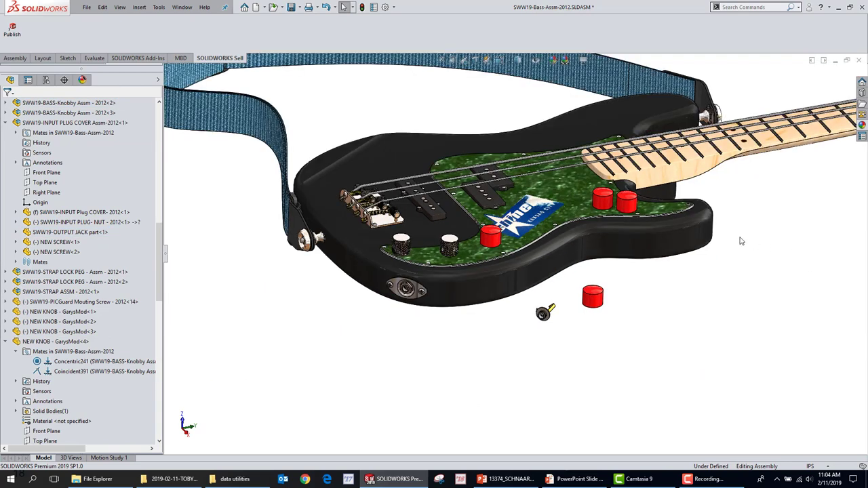
pyautogui.scroll(-4, 616, 210)
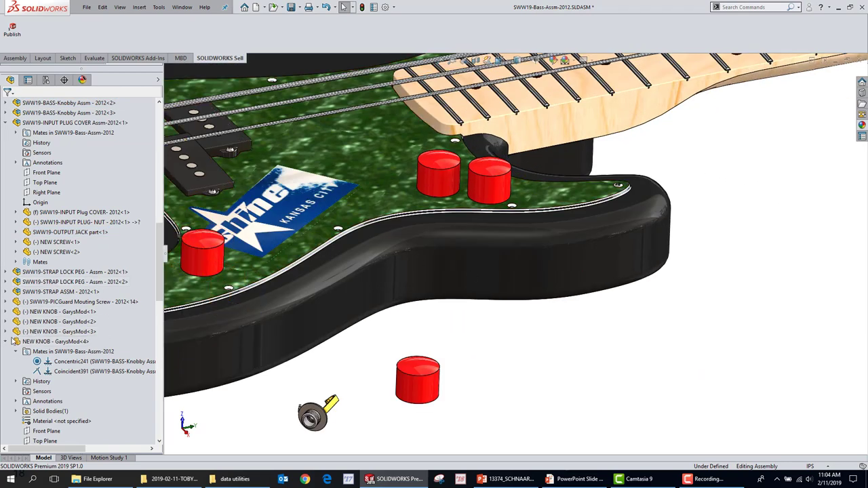
pyautogui.click(69, 303)
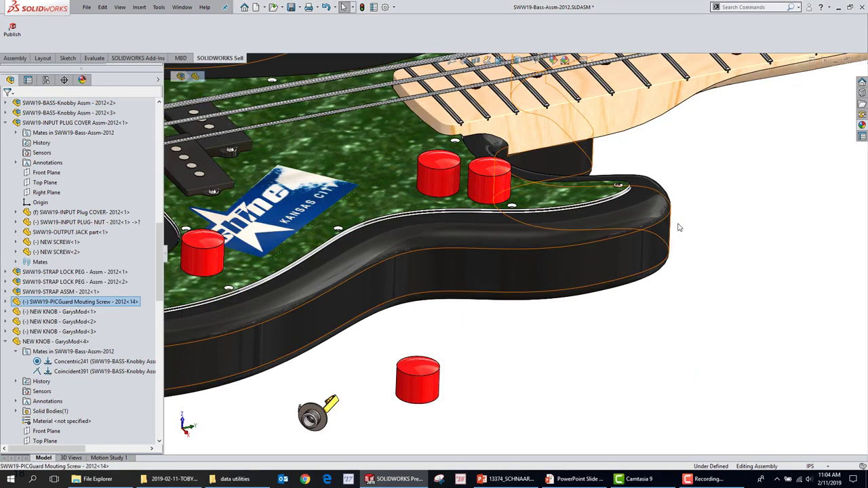
pyautogui.rightClick(69, 302)
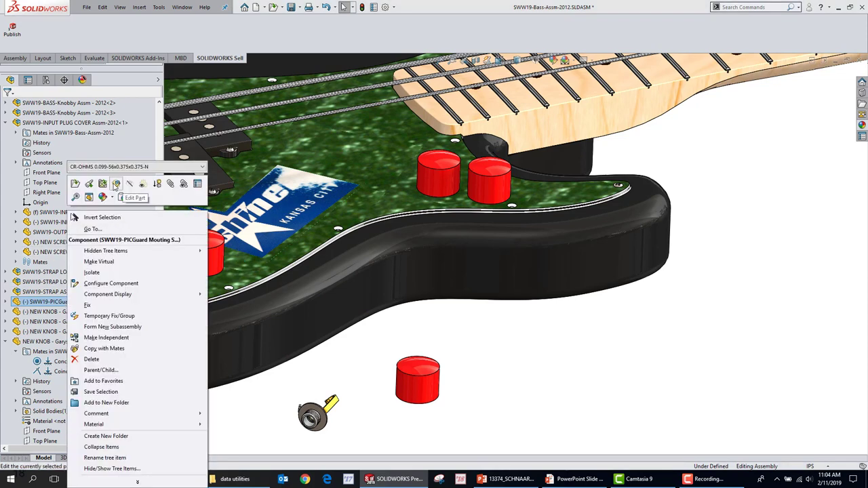
pyautogui.press('Escape')
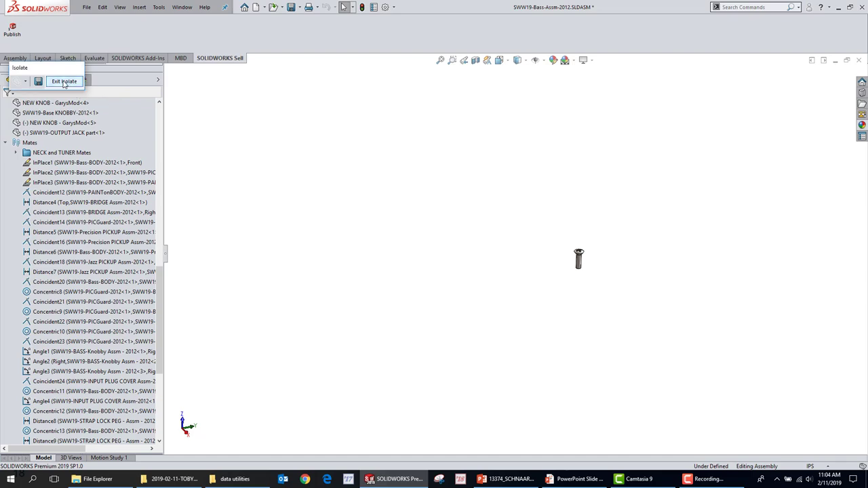
pyautogui.click(64, 80)
# Move the SWW19-PICGuard Mouting Screw - 2012<14> out of the guitar body into the empty space below with a Free Drag component move.
pyautogui.click(15, 59)
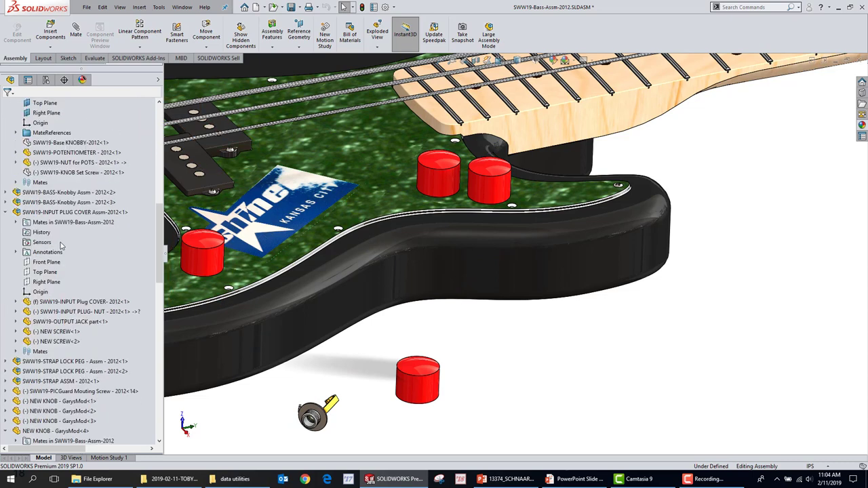
pyautogui.click(60, 244)
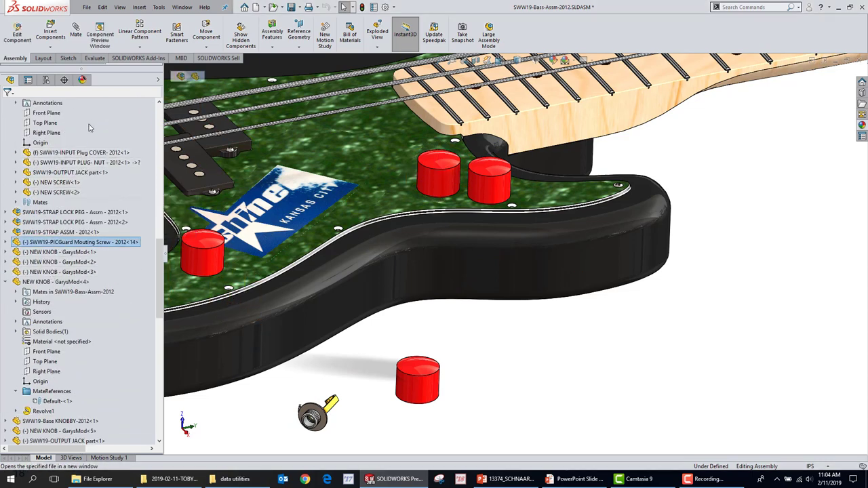
pyautogui.click(207, 27)
pyautogui.moveTo(739, 235); pyautogui.dragTo(752, 312)
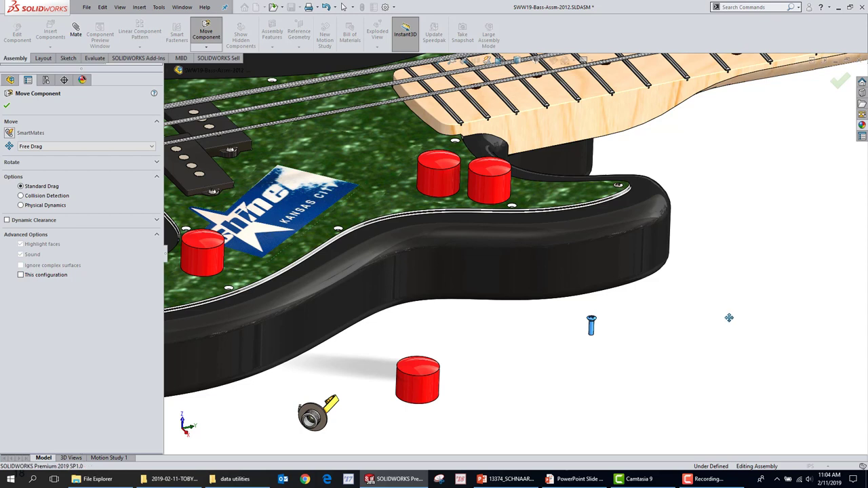
pyautogui.press('Escape')
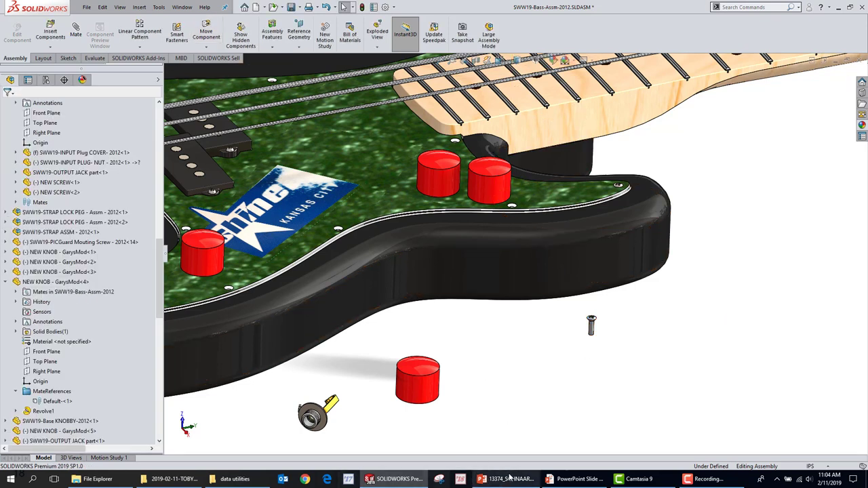
# Switch to the PowerPoint slide show and advance it to "12 – FILE – Make Assembly from Part".
pyautogui.click(399, 479)
pyautogui.press('Right')
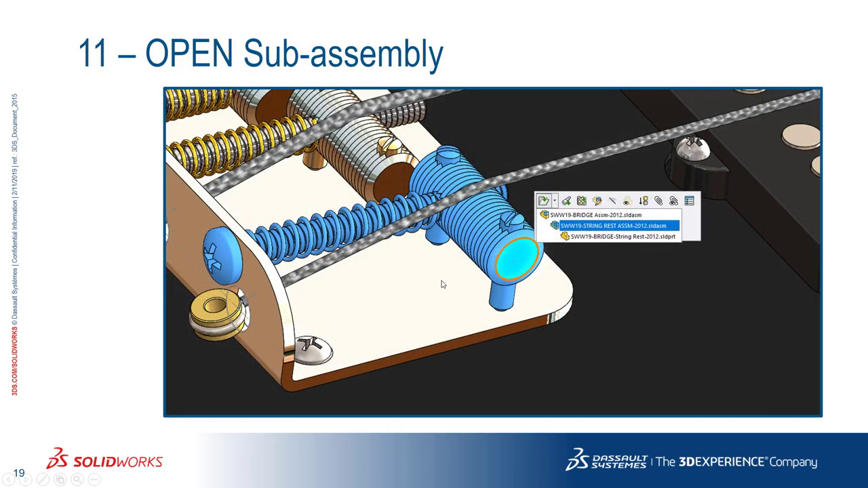
pyautogui.press('Right')
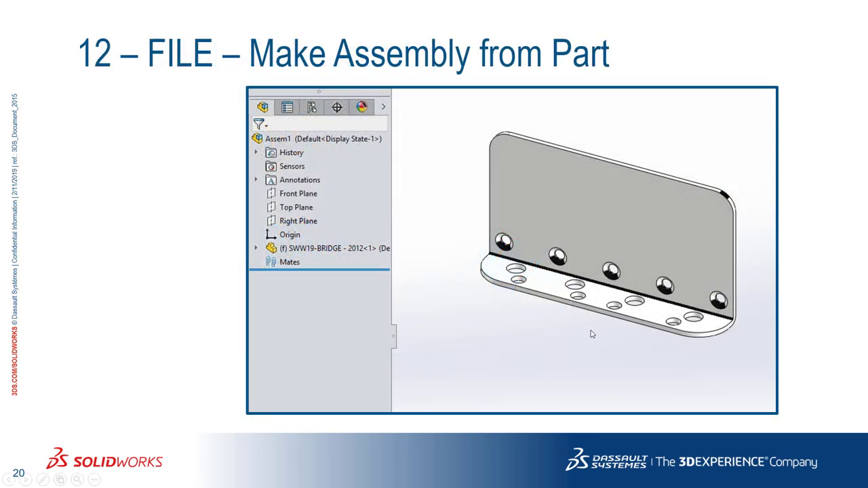
pyautogui.hotkey('alt', 'Tab')
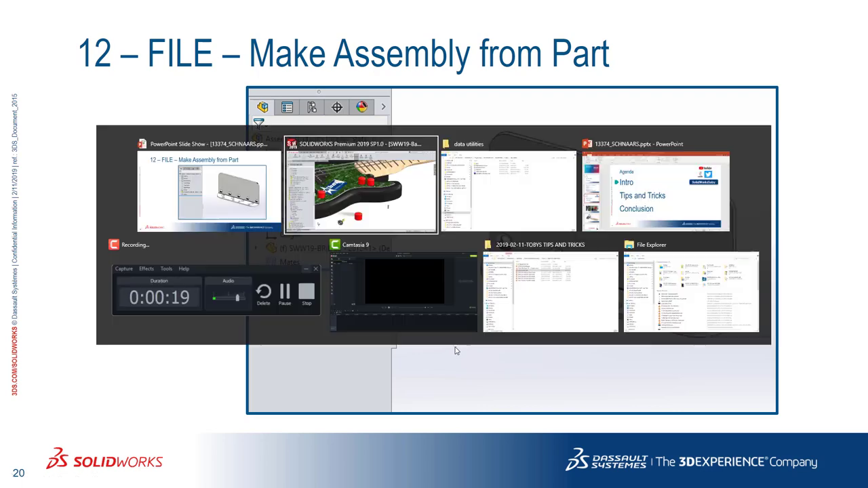
pyautogui.hotkey('alt', 'Tab')
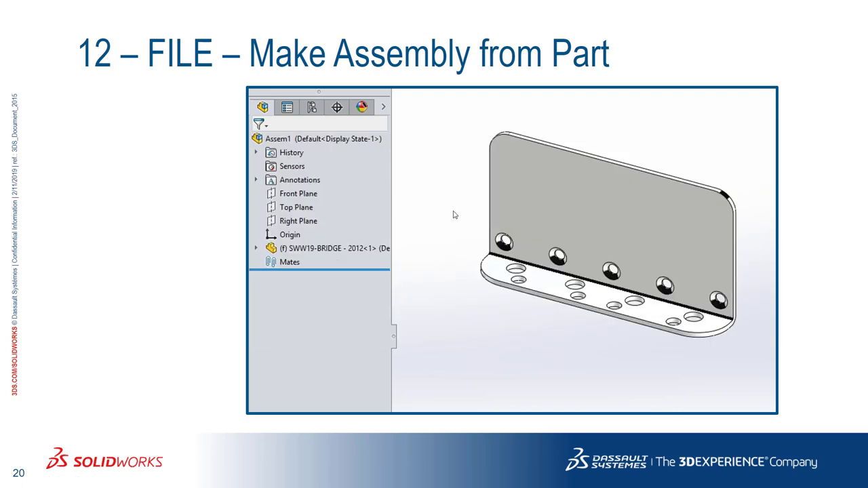
pyautogui.press('super+Tab')
pyautogui.press('Escape')
pyautogui.press('super')
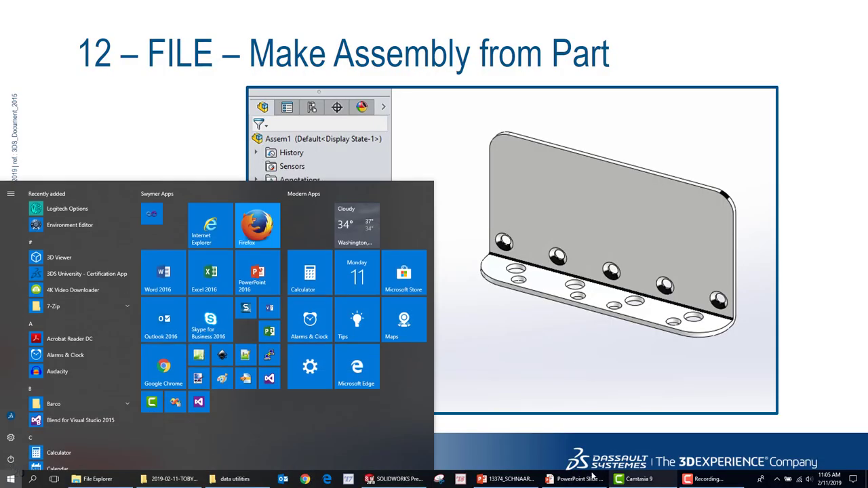
pyautogui.press('Escape')
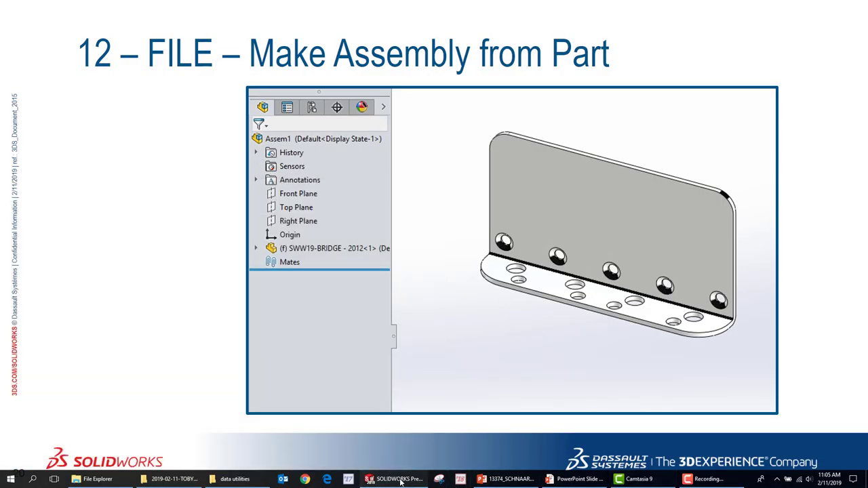
pyautogui.click(577, 479)
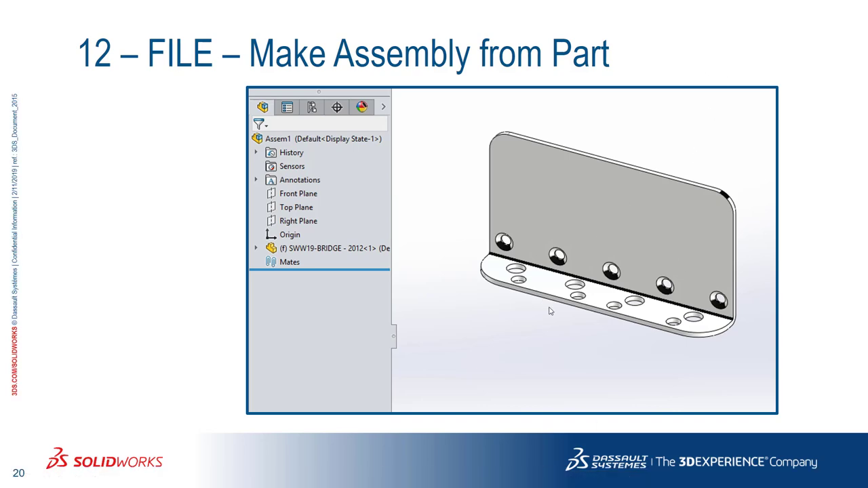
pyautogui.press('Right')
pyautogui.press('Left')
pyautogui.press('Right')
pyautogui.press('Left')
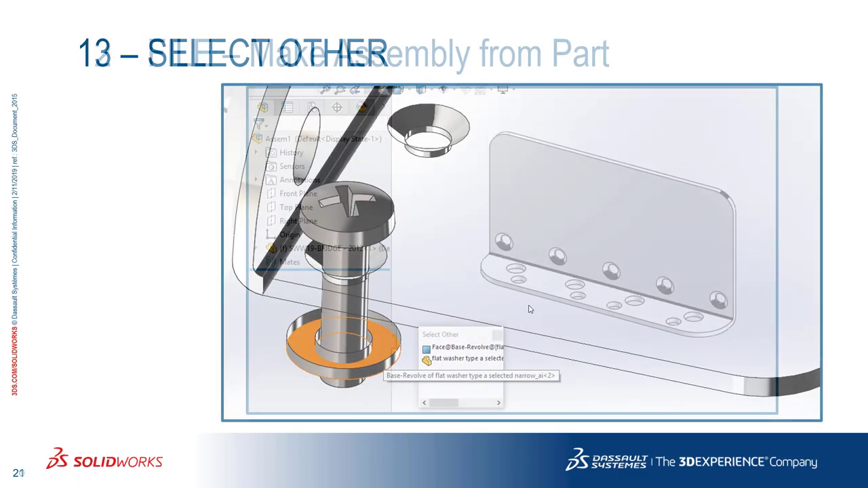
pyautogui.press('super+Tab')
pyautogui.press('Escape')
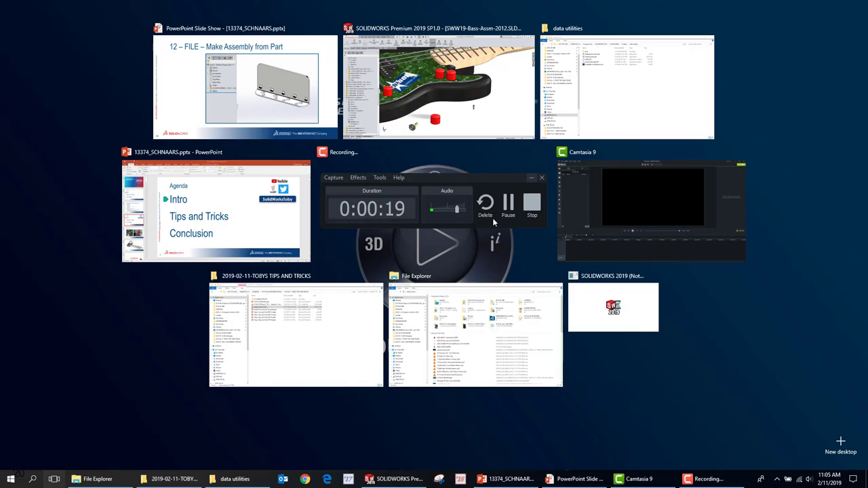
pyautogui.press('Escape')
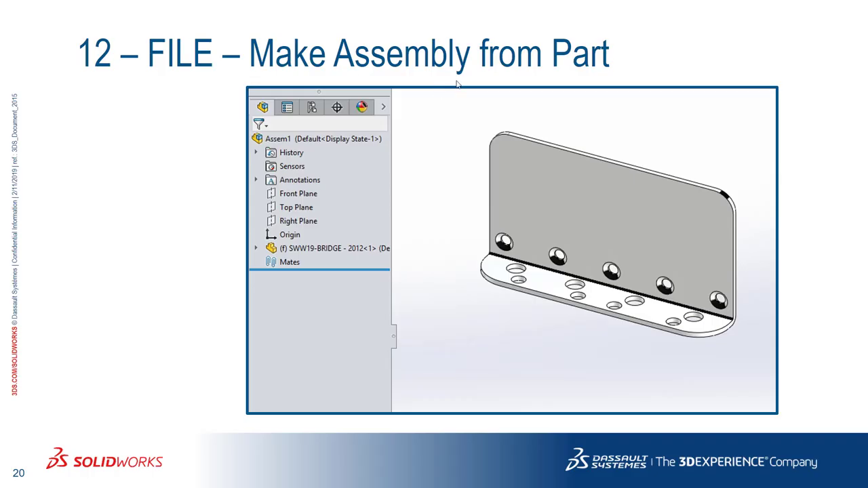
# Switch to SOLIDWORKS and open the SWW19-BRIDGE - 2012 part on its own from the bass guitar assembly.
pyautogui.hotkey('alt', 'Tab')
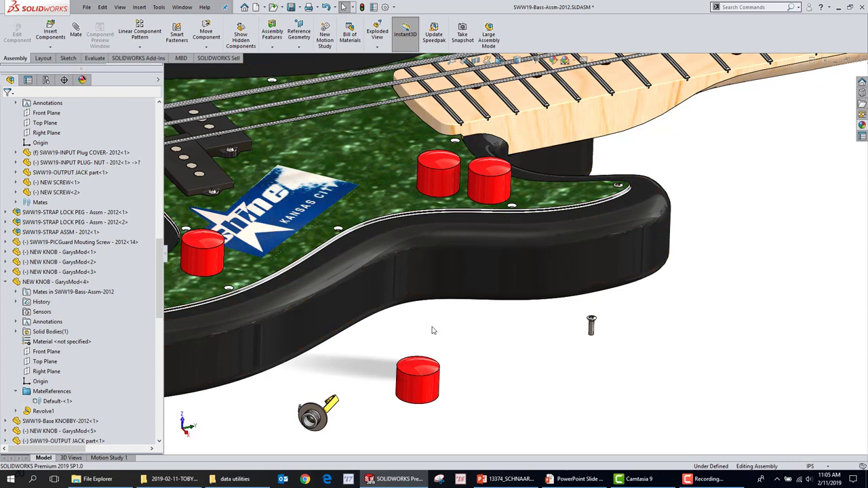
pyautogui.scroll(5, 432, 331)
pyautogui.scroll(-5, 293, 251)
pyautogui.click(307, 203)
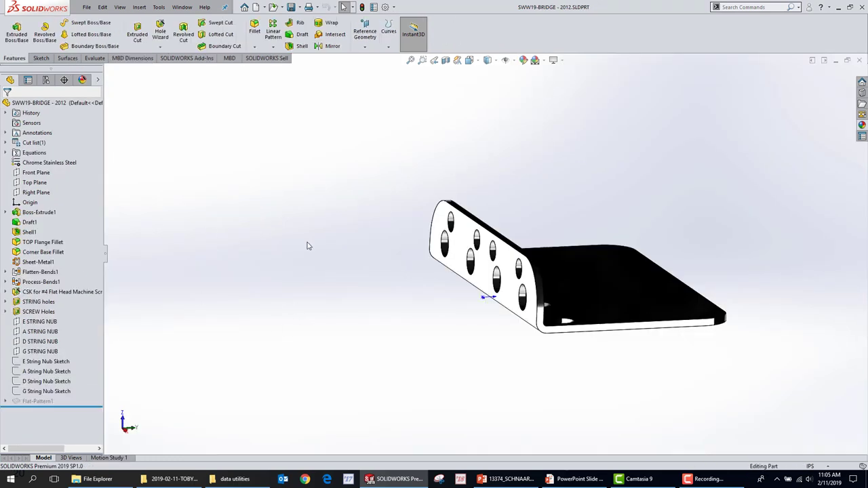
# Make an assembly from the bridge part with the ASSM-INCH template, locating the bridge at the origin.
pyautogui.click(87, 8)
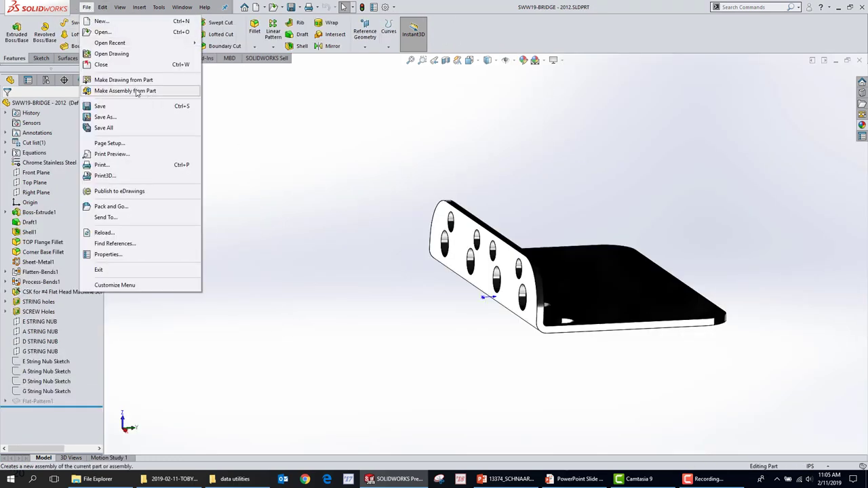
pyautogui.click(136, 91)
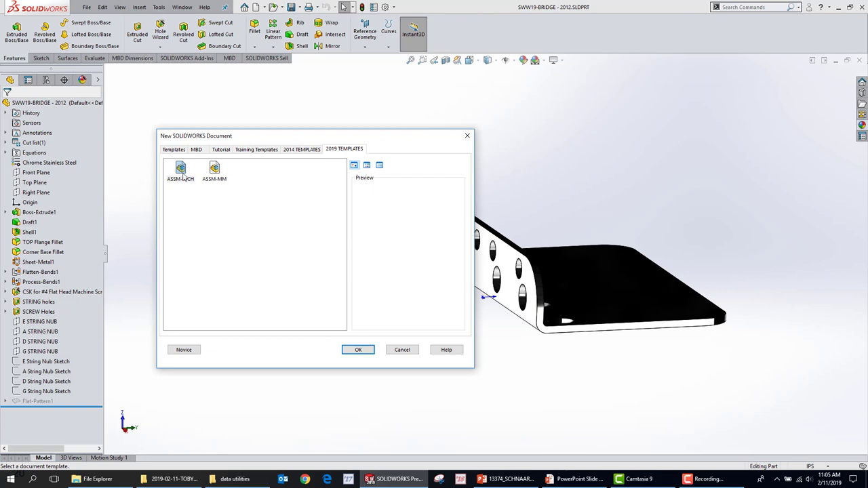
pyautogui.click(181, 169)
pyautogui.doubleClick(181, 169)
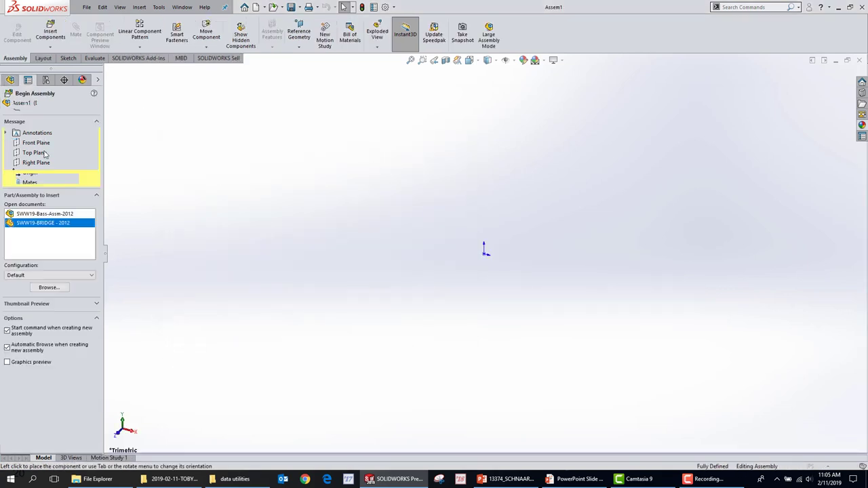
pyautogui.click(7, 105)
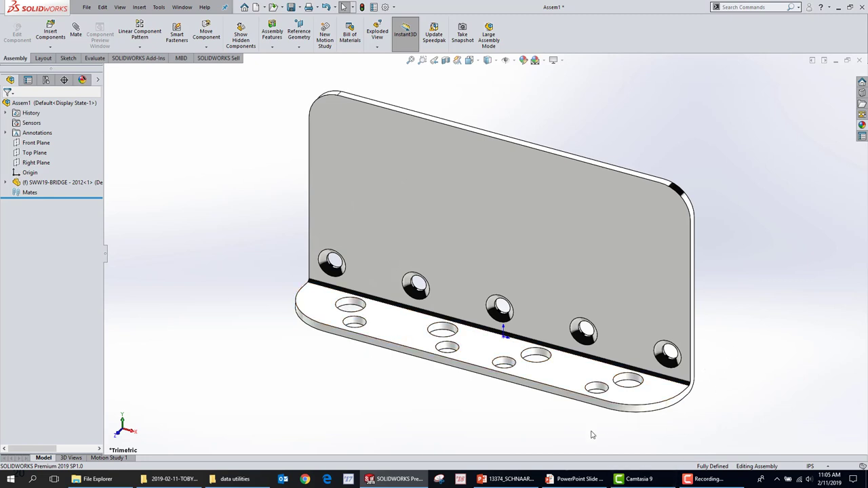
pyautogui.moveTo(689, 428); pyautogui.dragTo(406, 296, button='middle')
pyautogui.scroll(-5, 475, 309)
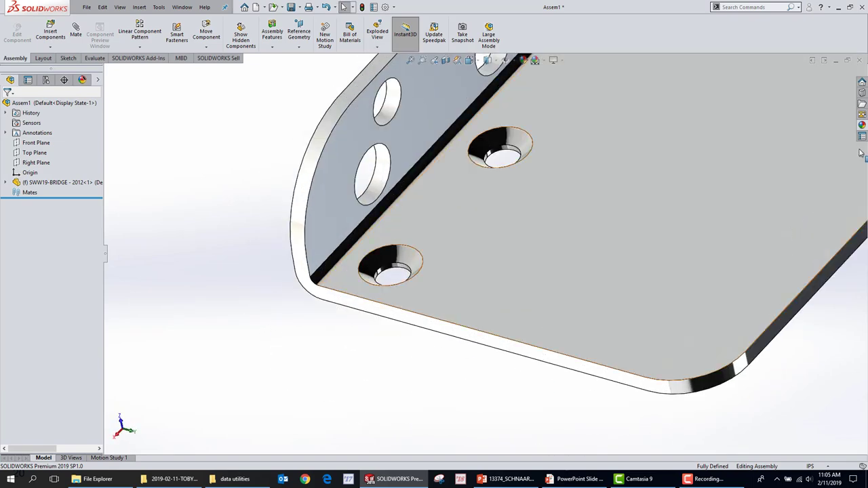
pyautogui.click(862, 115)
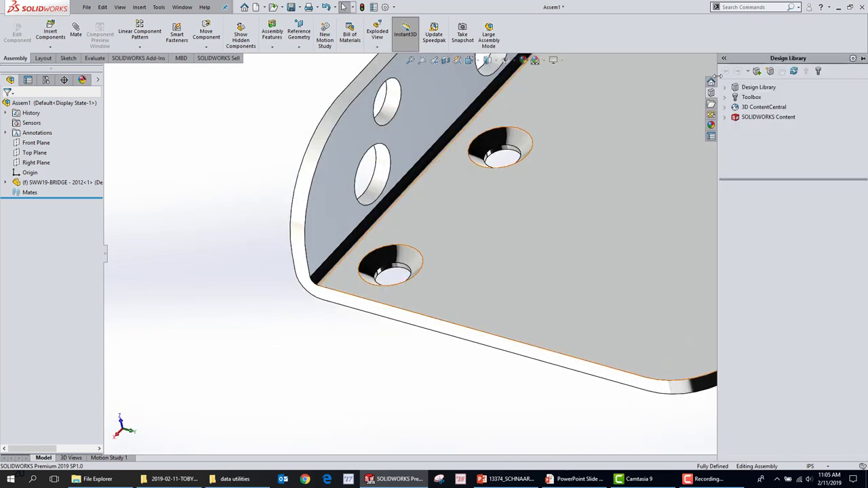
pyautogui.click(727, 88)
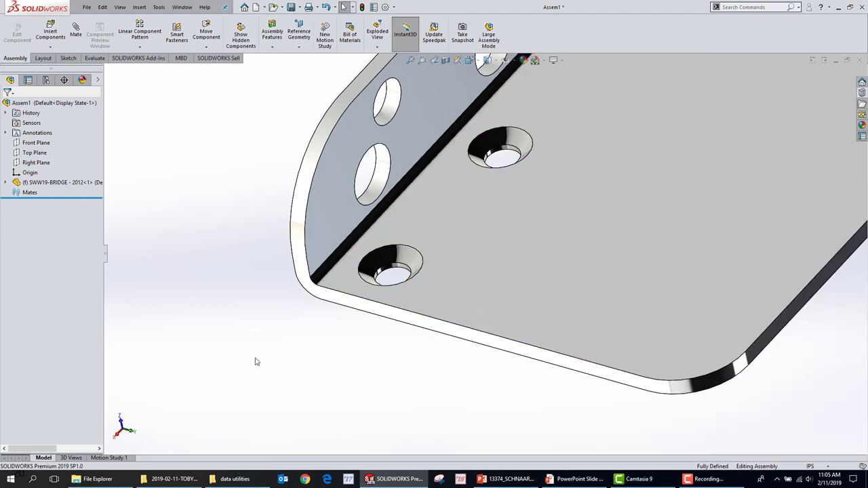
# Try to copy the bridge mounting screw from the bass guitar assembly and paste it into the new bridge assembly.
pyautogui.hotkey('ctrl', 'Tab')
pyautogui.hotkey('ctrl', 'Tab')
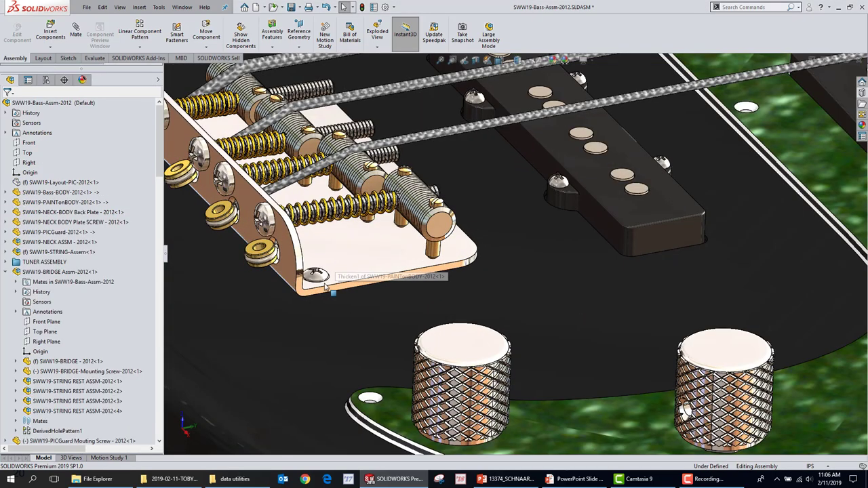
pyautogui.click(316, 276)
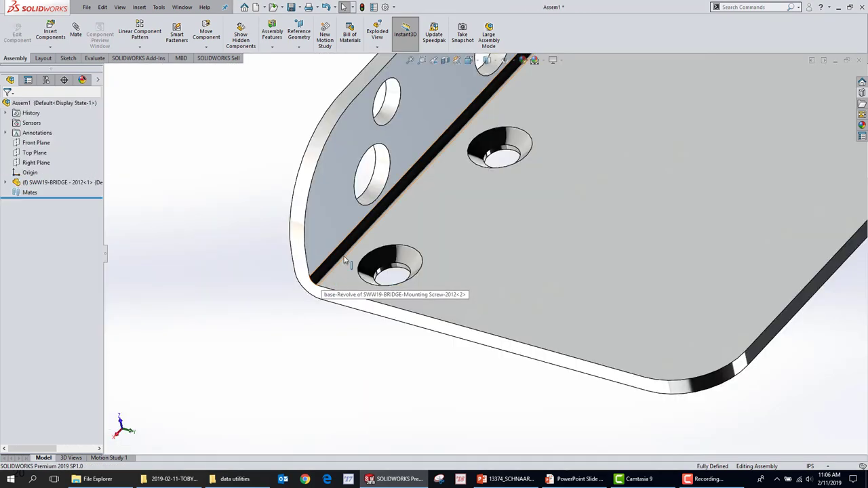
pyautogui.click(497, 237)
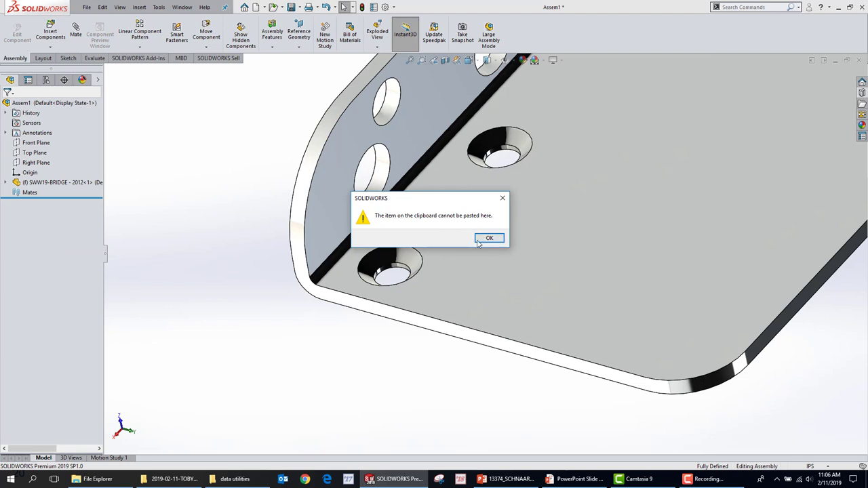
pyautogui.click(489, 238)
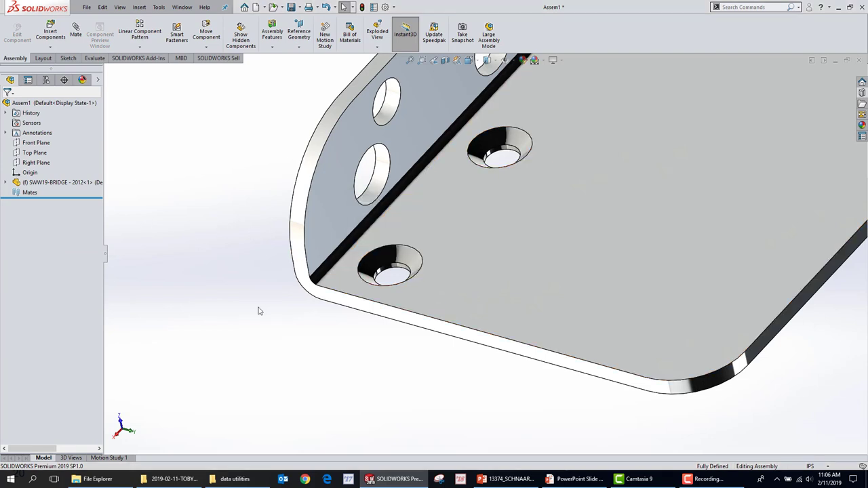
# Close the new bridge assembly without saving it.
pyautogui.scroll(2, 520, 289)
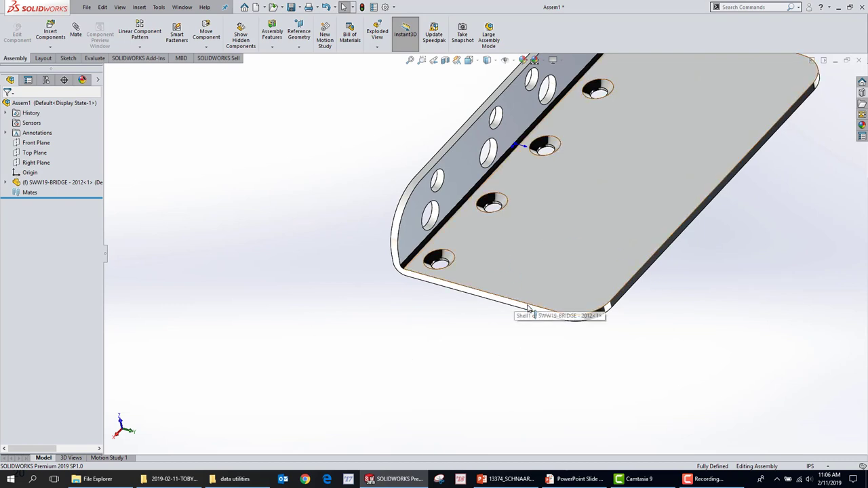
pyautogui.click(859, 60)
pyautogui.click(407, 248)
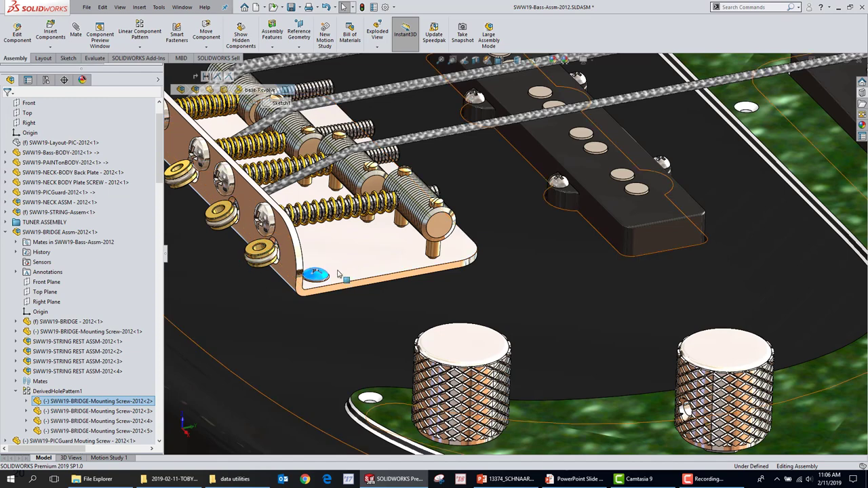
# Return to the bridge part, make an assembly from it with the ASSM-INCH template, and place the bridge freely away from the origin.
pyautogui.click(376, 184)
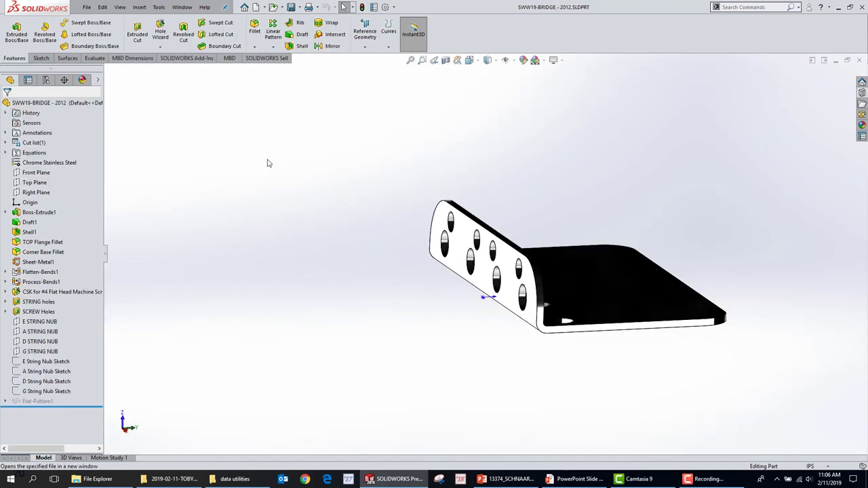
pyautogui.click(87, 7)
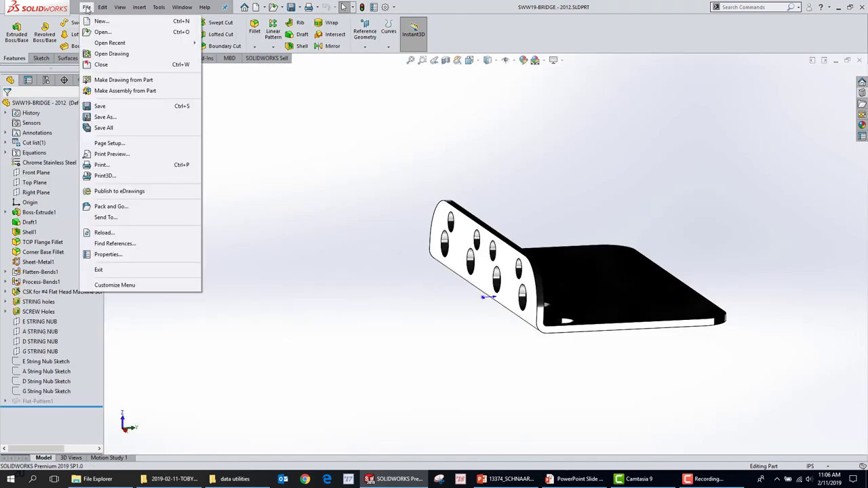
pyautogui.click(125, 90)
pyautogui.doubleClick(185, 171)
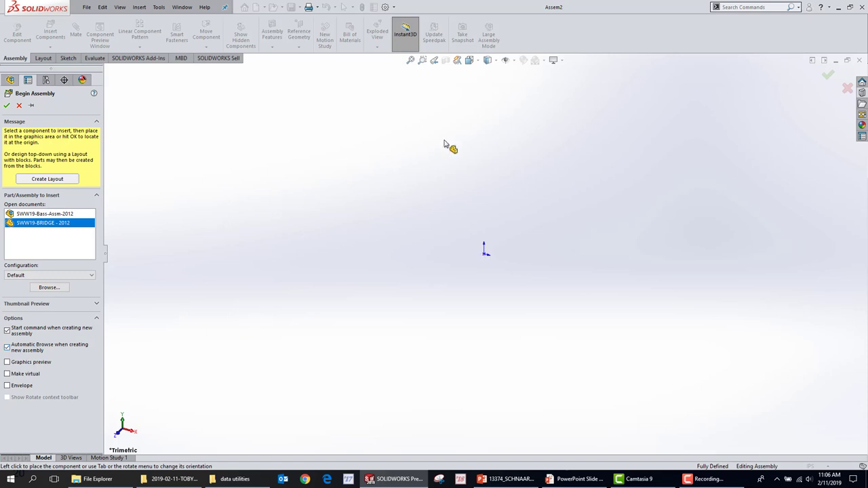
pyautogui.click(387, 158)
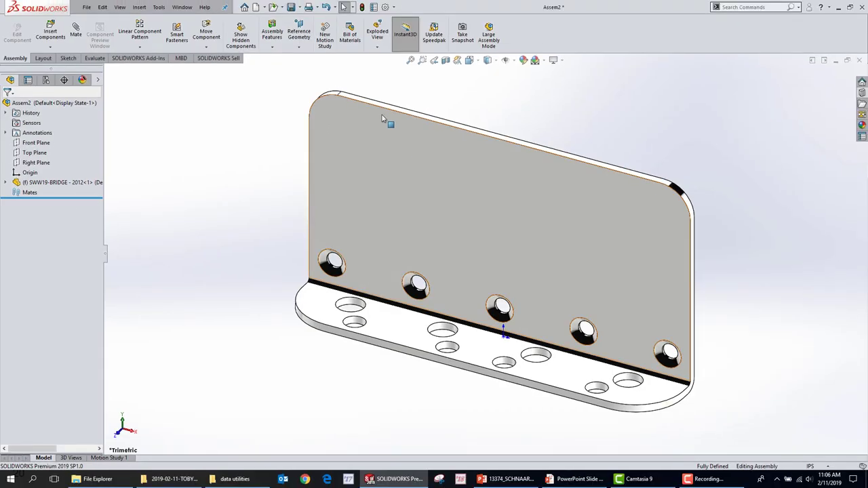
# Search the system options for "fix" and close the options dialog without changes.
pyautogui.click(385, 7)
pyautogui.click(563, 82)
pyautogui.write('fix')
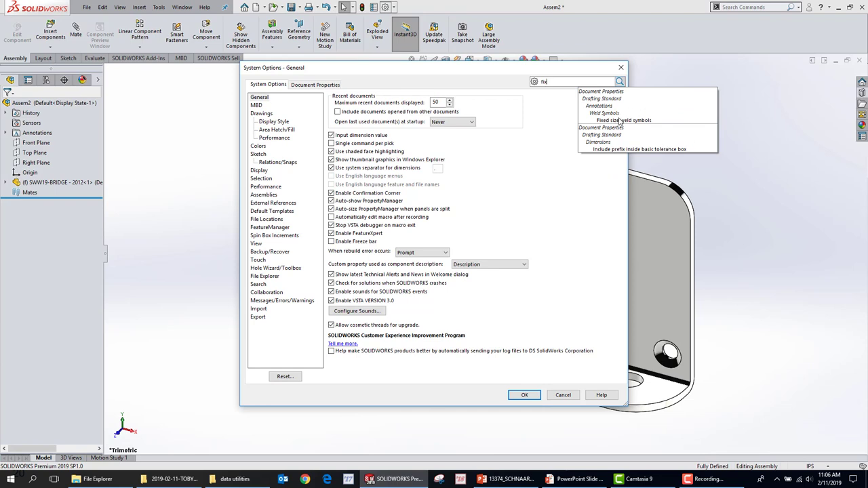
pyautogui.click(562, 97)
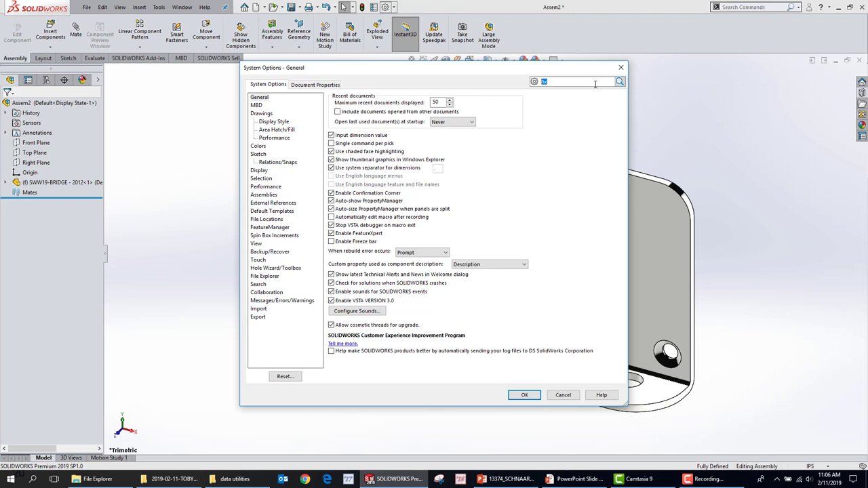
pyautogui.press('Escape')
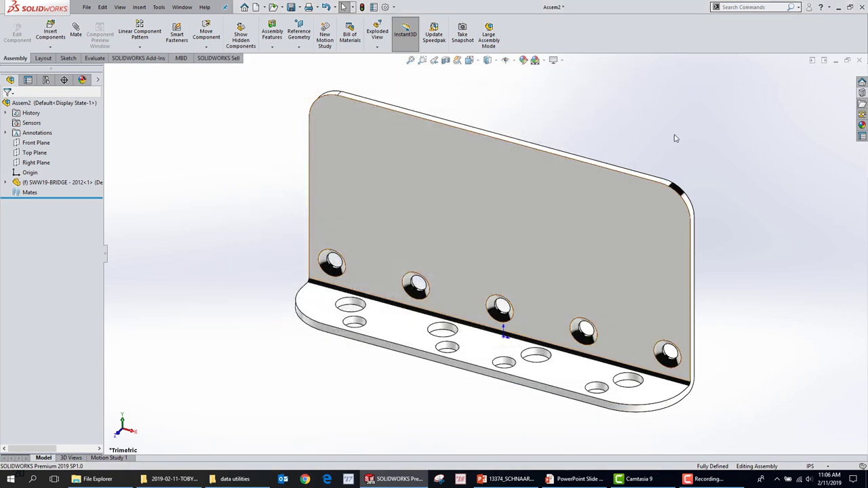
# Show the Machine Screws folder under Bolts and Screws in the Design Library's ANSI Inch Toolbox.
pyautogui.press('f')
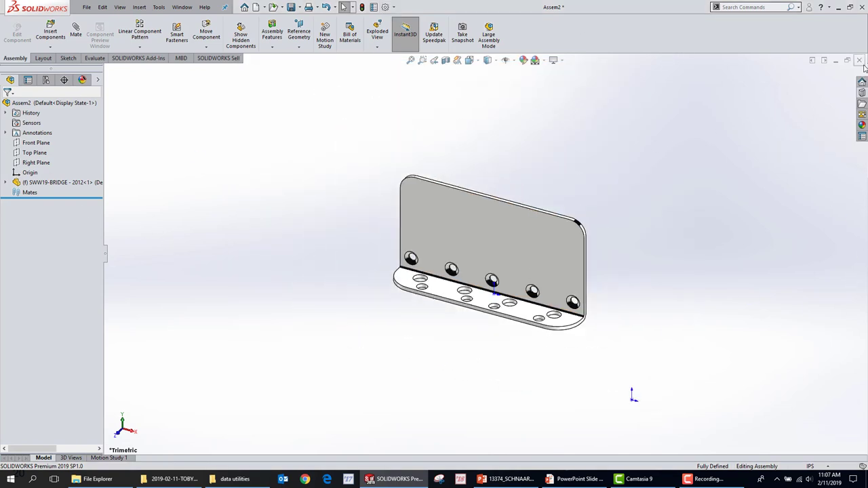
pyautogui.scroll(-2, 626, 316)
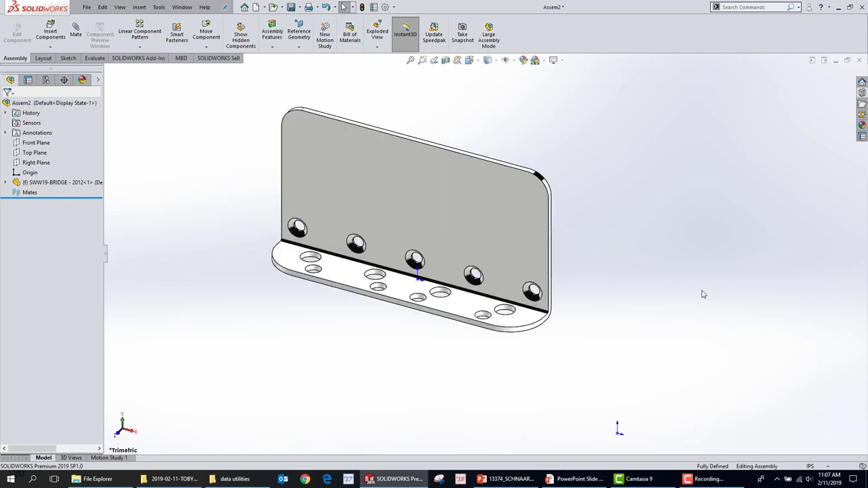
pyautogui.click(862, 103)
pyautogui.scroll(-2, 734, 126)
pyautogui.scroll(2, 734, 126)
pyautogui.scroll(-2, 734, 126)
pyautogui.click(731, 148)
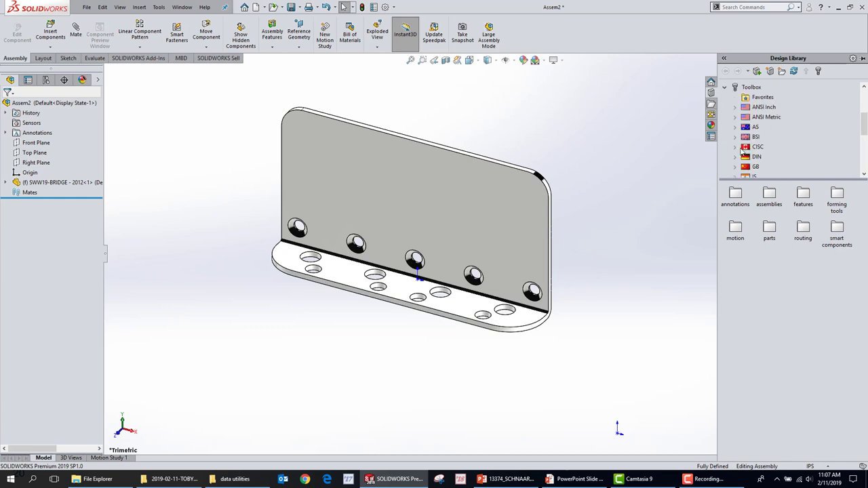
pyautogui.click(738, 108)
pyautogui.click(747, 107)
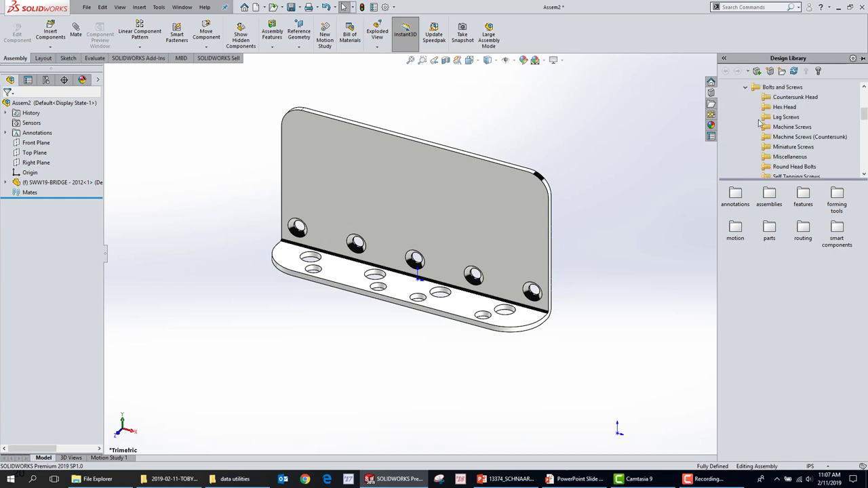
pyautogui.click(777, 97)
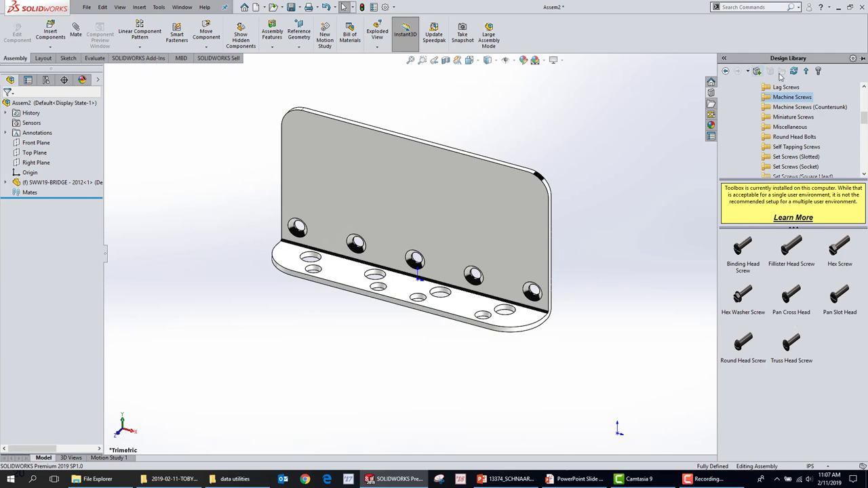
# Try to place an Oval Head screw from Machine Screws (Countersunk) directly into the bridge's end countersunk hole.
pyautogui.click(814, 107)
pyautogui.moveTo(841, 246); pyautogui.dragTo(532, 291)
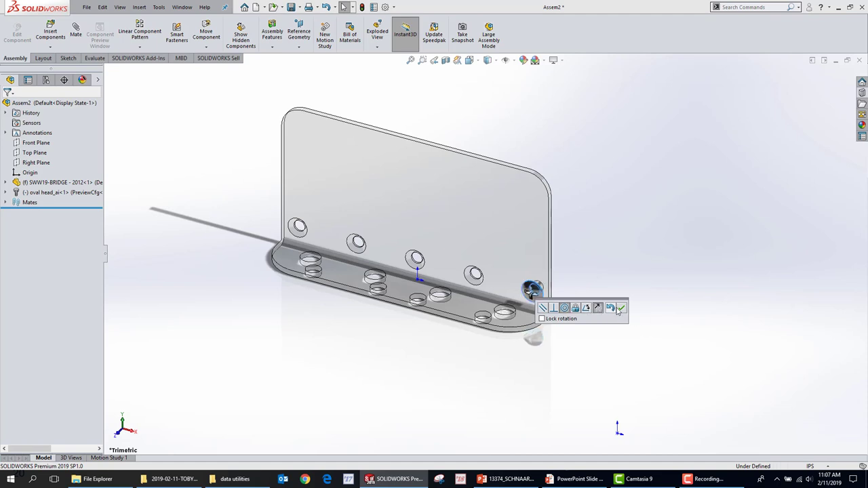
pyautogui.click(622, 310)
pyautogui.scroll(-8, 561, 296)
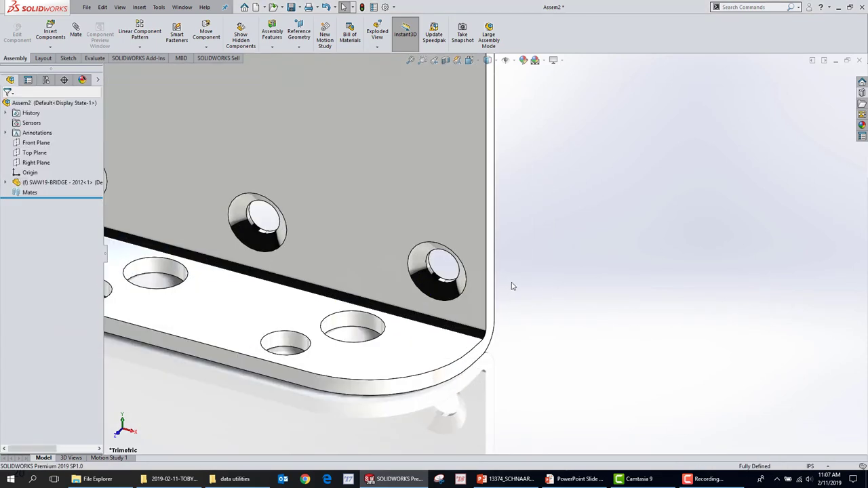
# Insert an Oval Head countersunk machine screw near the bridge's end hole, size #5-44 and length 0.5625.
pyautogui.click(862, 93)
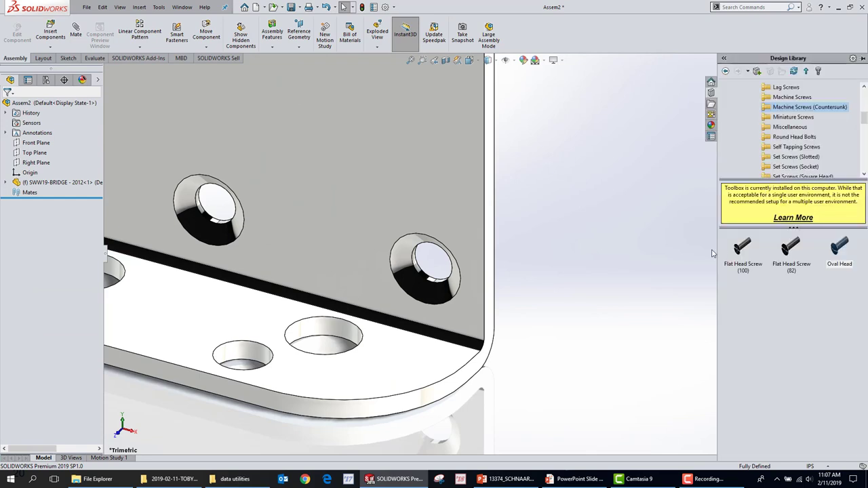
pyautogui.moveTo(827, 263); pyautogui.dragTo(444, 284)
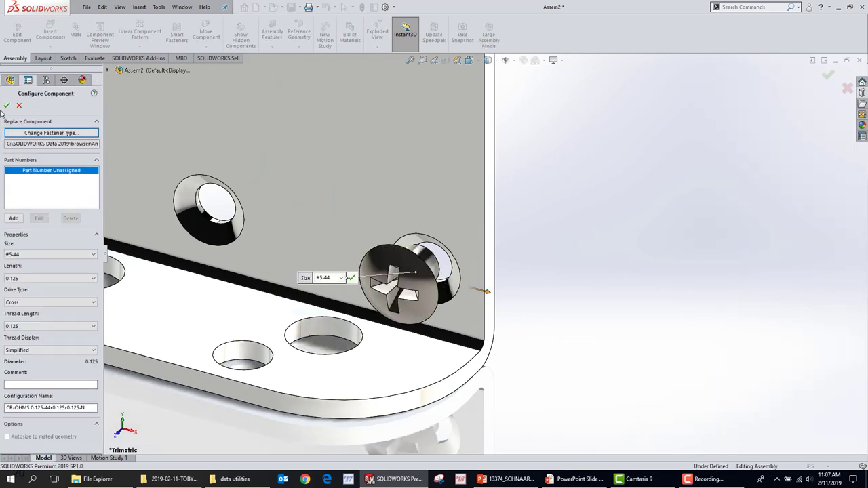
pyautogui.click(71, 282)
pyautogui.click(41, 331)
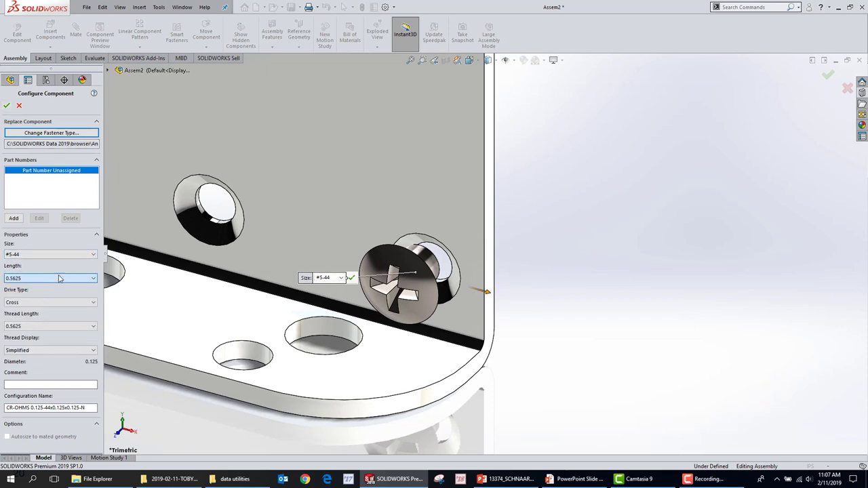
pyautogui.press('Return')
pyautogui.press('Escape')
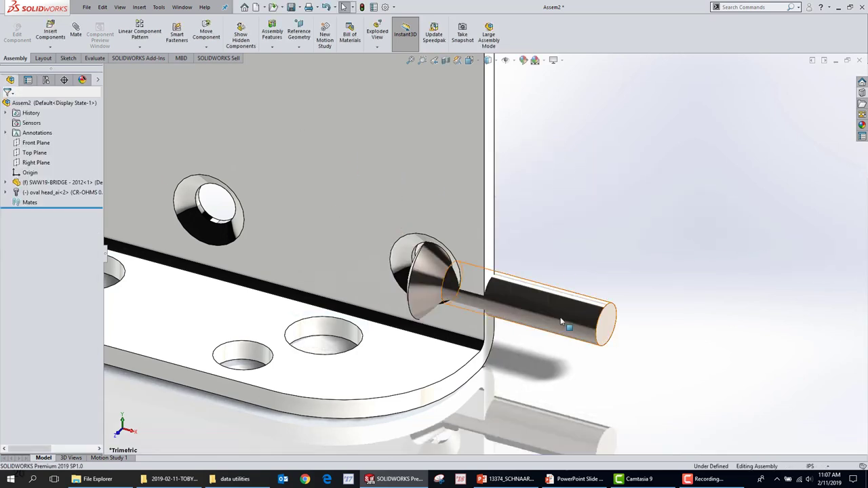
# Move the screw clear of the bridge and rotate it so its shank and the end hole are both accessible.
pyautogui.moveTo(559, 317); pyautogui.dragTo(744, 348)
pyautogui.moveTo(744, 348); pyautogui.dragTo(617, 361, button='right')
pyautogui.scroll(-2, 617, 344)
pyautogui.moveTo(512, 285); pyautogui.dragTo(623, 264, button='middle')
# Mate the screw's shank concentric with the cylindrical face of the bridge's end countersunk hole.
pyautogui.click(563, 234)
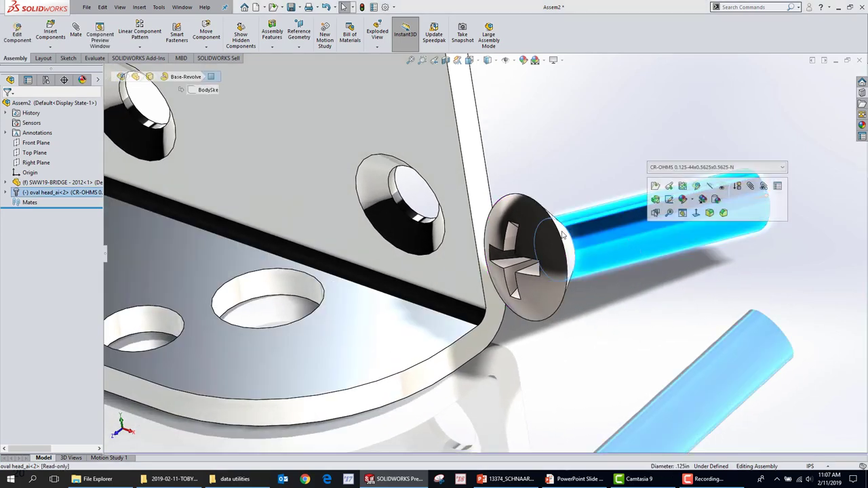
pyautogui.click(399, 204)
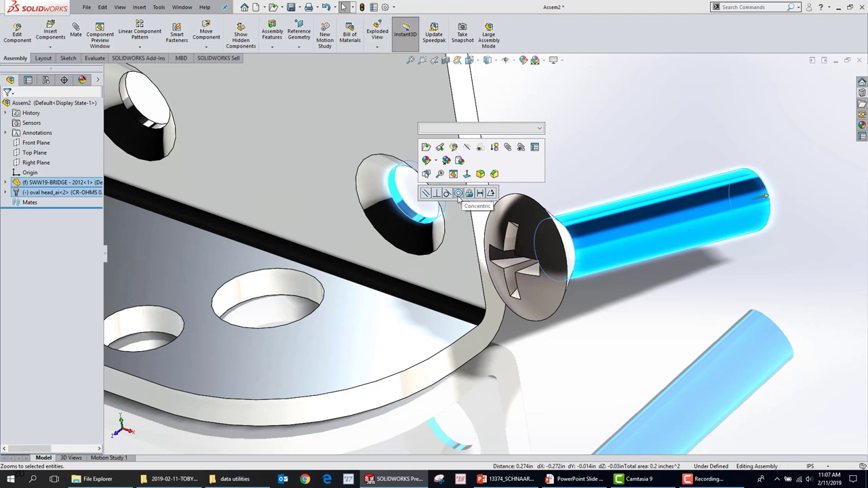
pyautogui.click(410, 203)
pyautogui.click(652, 224)
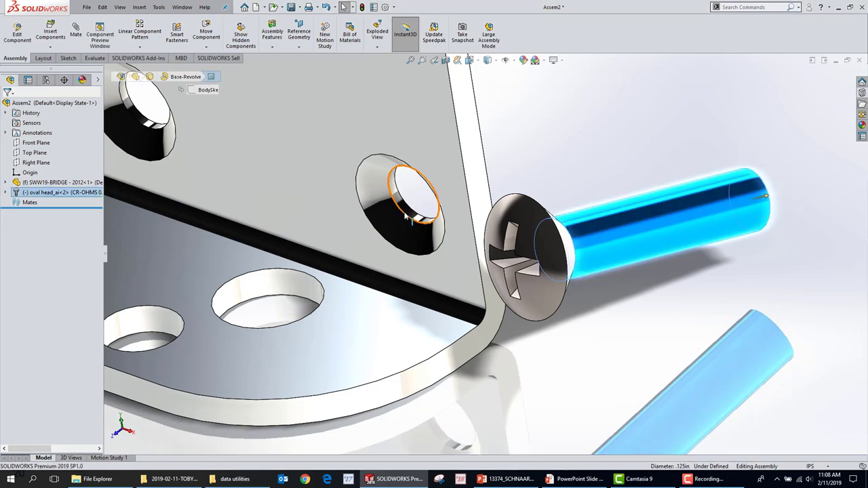
pyautogui.keyDown('ctrl'); pyautogui.click(407, 216); pyautogui.keyUp('ctrl')
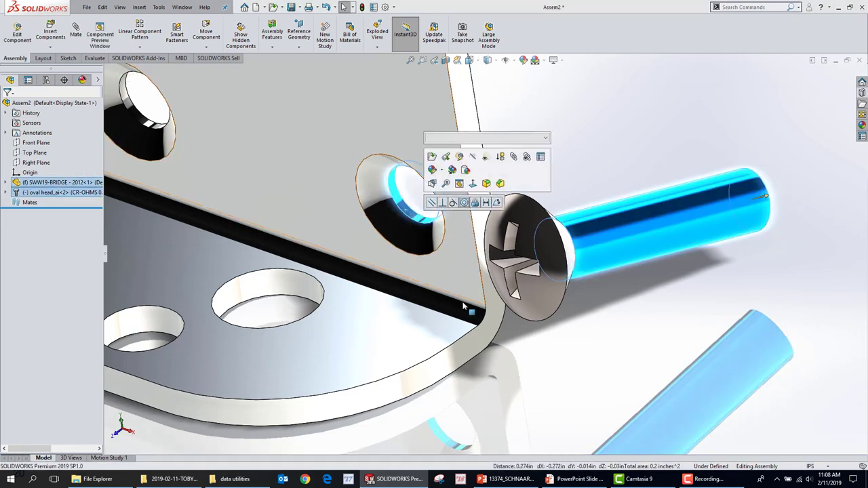
pyautogui.click(465, 202)
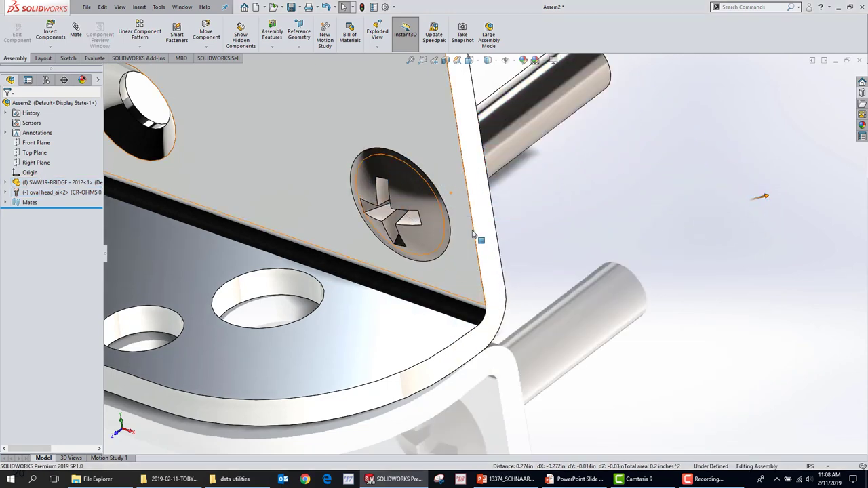
# Insert a narrow #6 flat washer from the Plain Washers (Type A) folder onto the screw shank beneath the bridge.
pyautogui.moveTo(447, 261); pyautogui.dragTo(548, 209, button='middle')
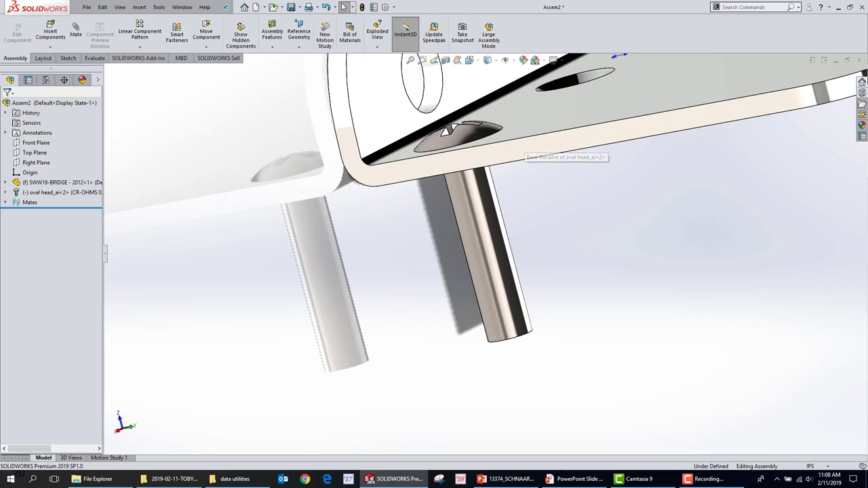
pyautogui.click(862, 93)
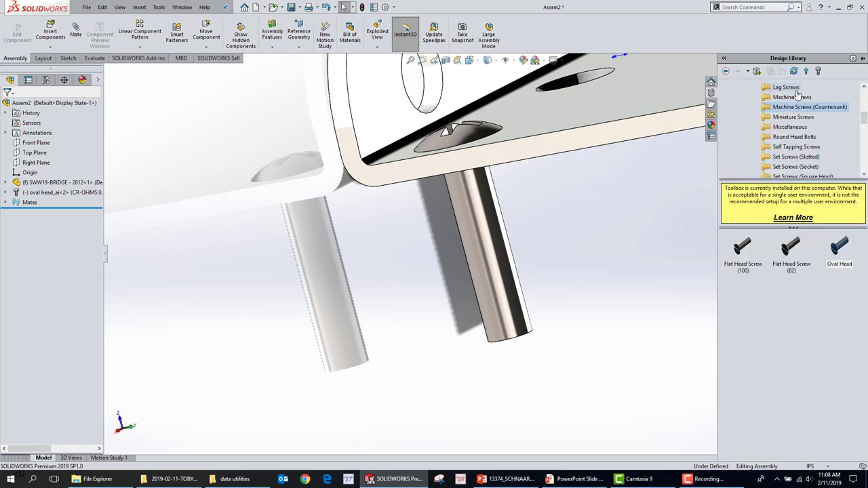
pyautogui.scroll(-3, 836, 124)
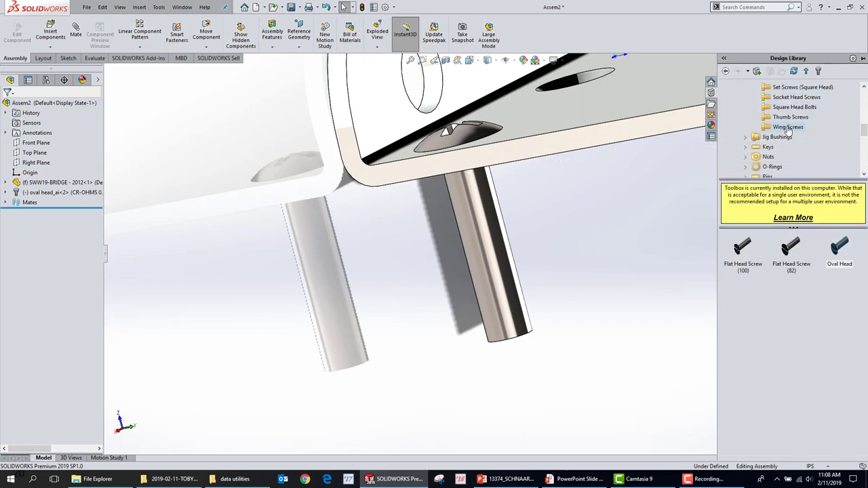
pyautogui.scroll(-2, 785, 129)
pyautogui.click(755, 158)
pyautogui.doubleClick(755, 160)
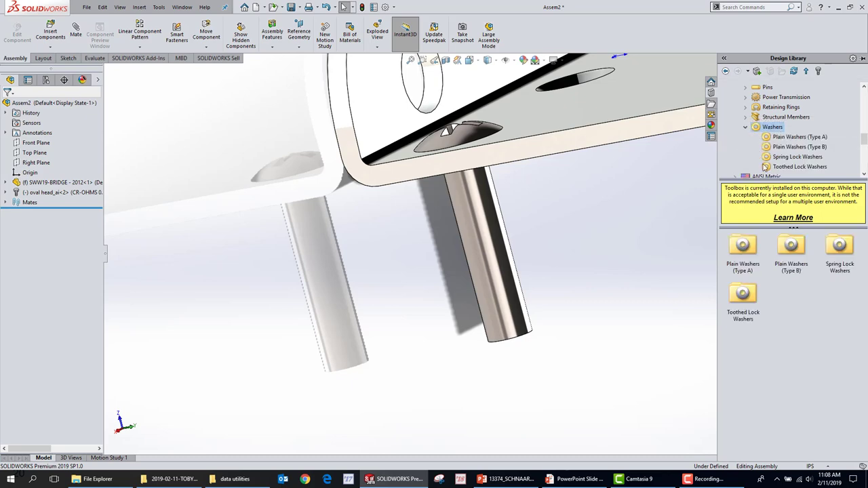
pyautogui.click(800, 138)
pyautogui.moveTo(743, 250); pyautogui.dragTo(478, 255)
pyautogui.click(566, 258)
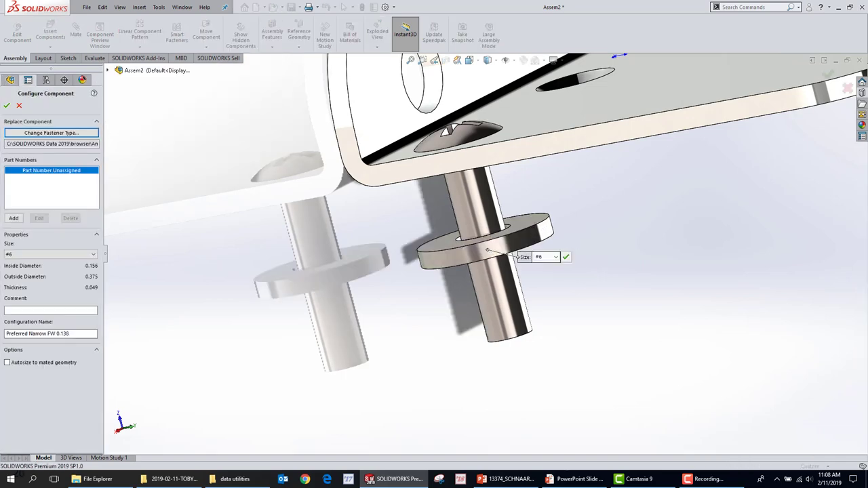
pyautogui.press('Escape')
# Slide the screw along its hole until its oval head sits in the bridge's countersink.
pyautogui.scroll(-5, 564, 265)
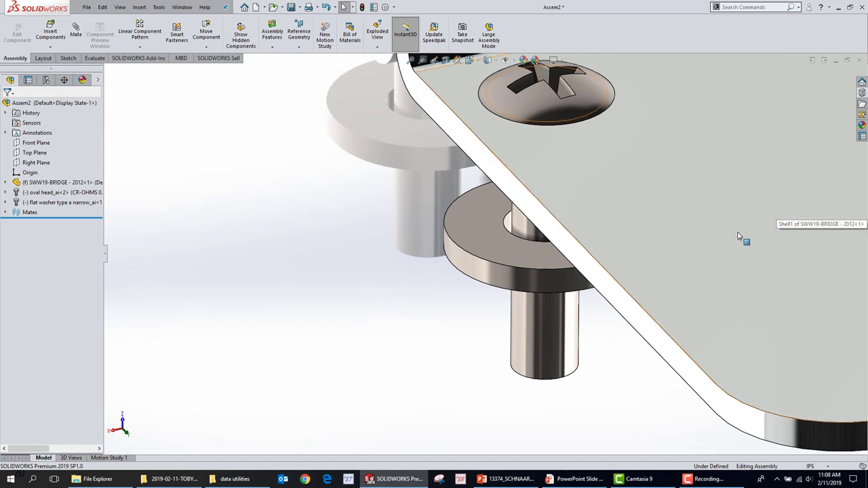
pyautogui.moveTo(596, 282); pyautogui.dragTo(726, 156, button='middle')
pyautogui.click(583, 237)
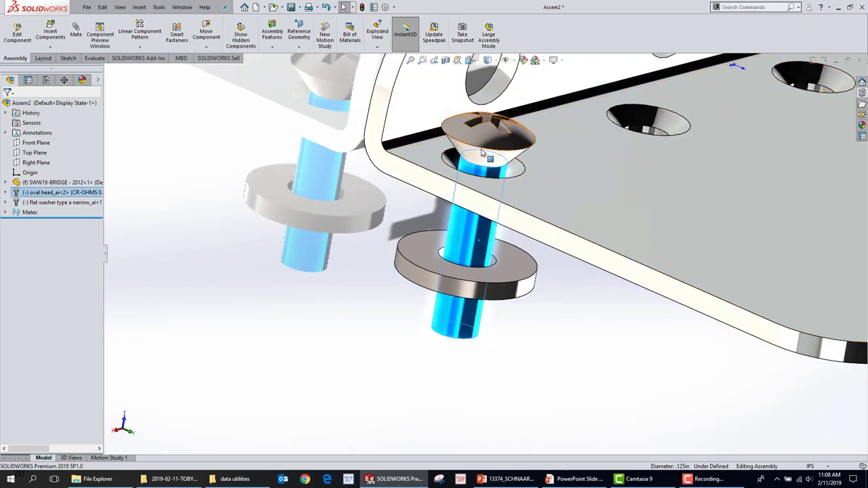
pyautogui.moveTo(482, 146); pyautogui.dragTo(478, 180)
pyautogui.scroll(-5, 462, 178)
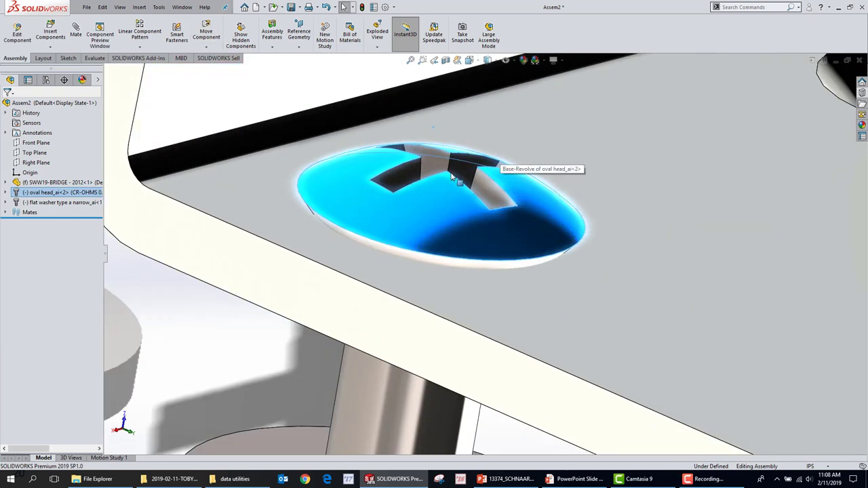
# Add a distance mate between the point in the screw's cross recess and the bridge's large flat face, keeping the current distance.
pyautogui.click(447, 175)
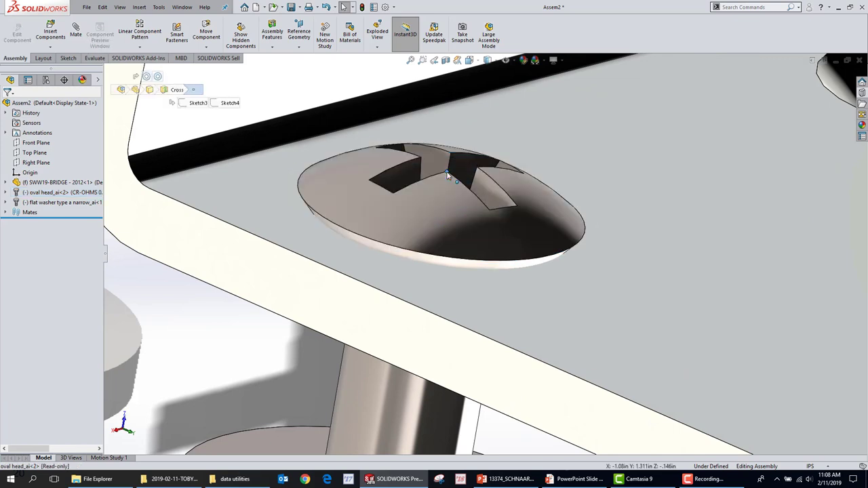
pyautogui.click(609, 256)
pyautogui.click(654, 246)
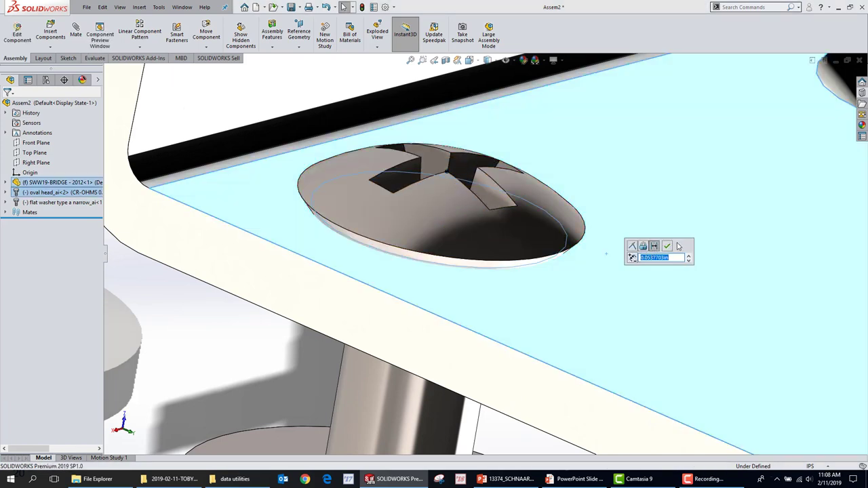
pyautogui.click(669, 247)
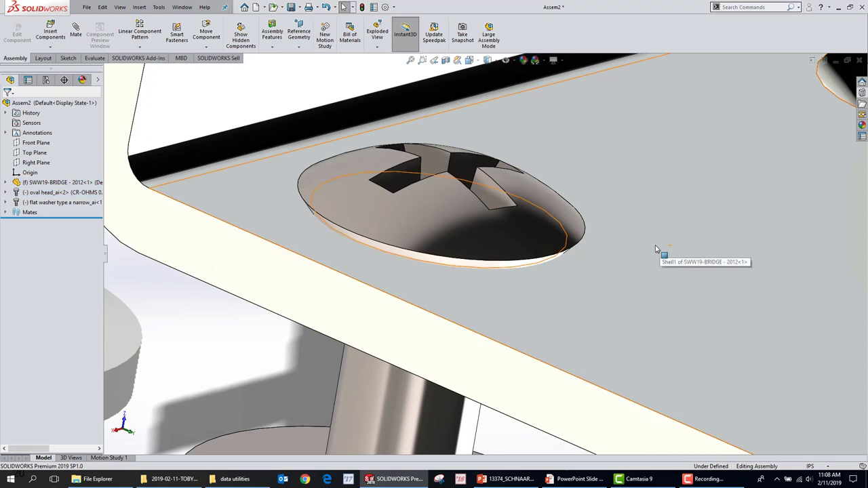
pyautogui.scroll(4, 656, 255)
pyautogui.scroll(3, 487, 272)
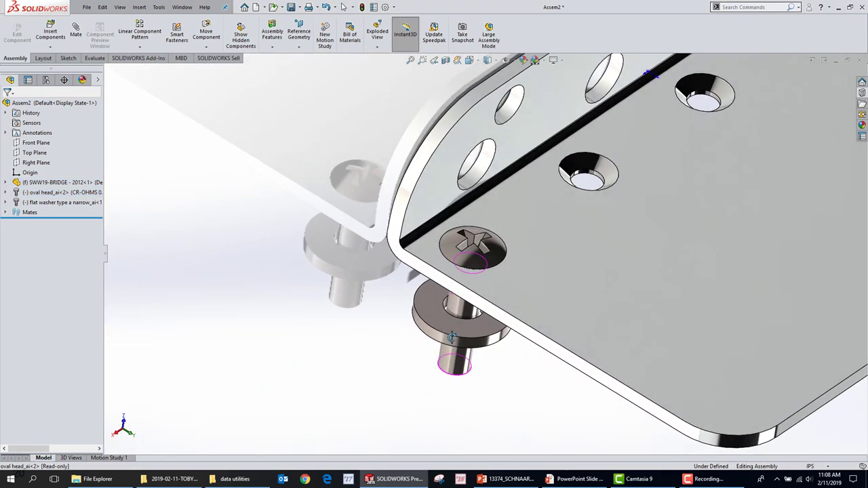
pyautogui.scroll(-3, 516, 342)
pyautogui.click(466, 293)
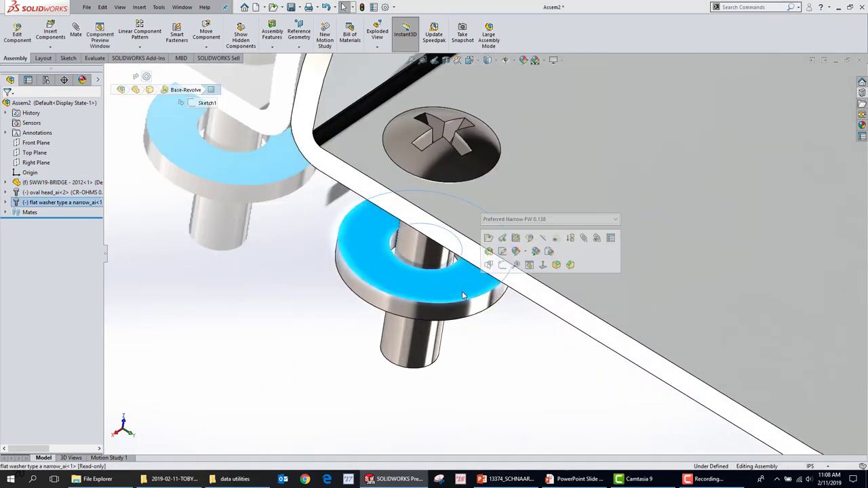
pyautogui.click(595, 291)
pyautogui.scroll(1, 655, 280)
pyautogui.scroll(1, 654, 283)
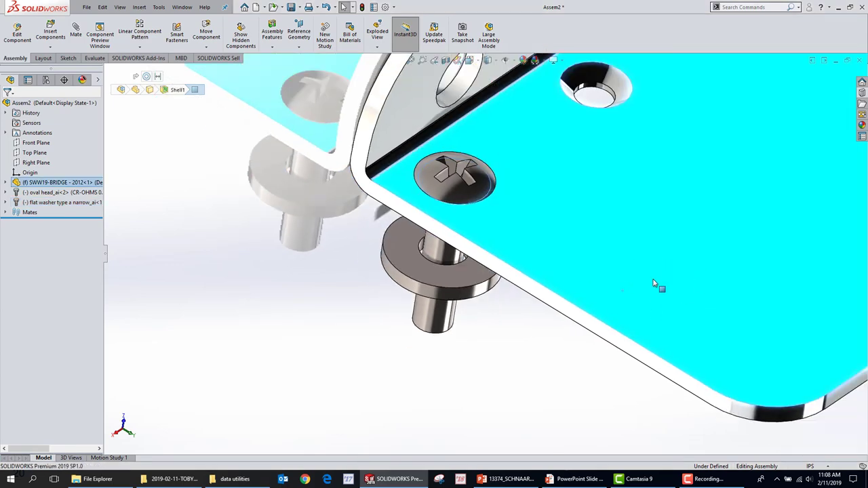
pyautogui.moveTo(441, 370); pyautogui.dragTo(625, 196, button='middle')
pyautogui.scroll(-2, 624, 189)
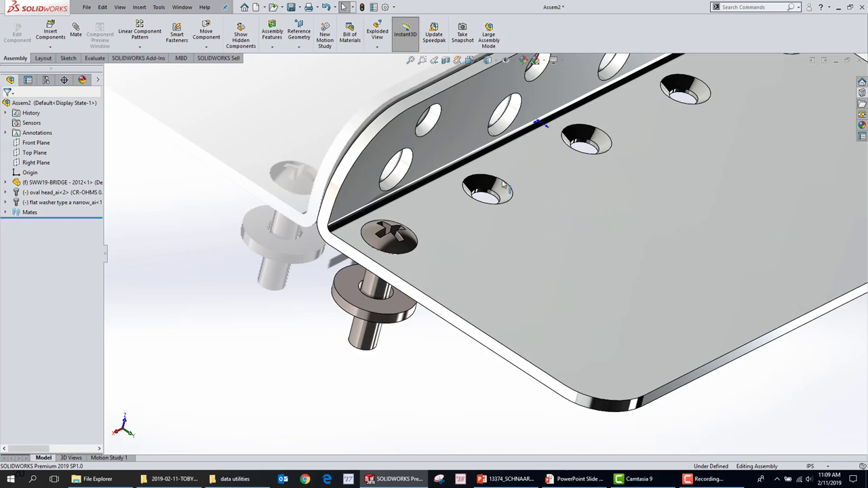
# Start Select Other on the bridge's drilled flange, temporarily hide the large flat plate's face, and cancel the selection.
pyautogui.rightClick(453, 129)
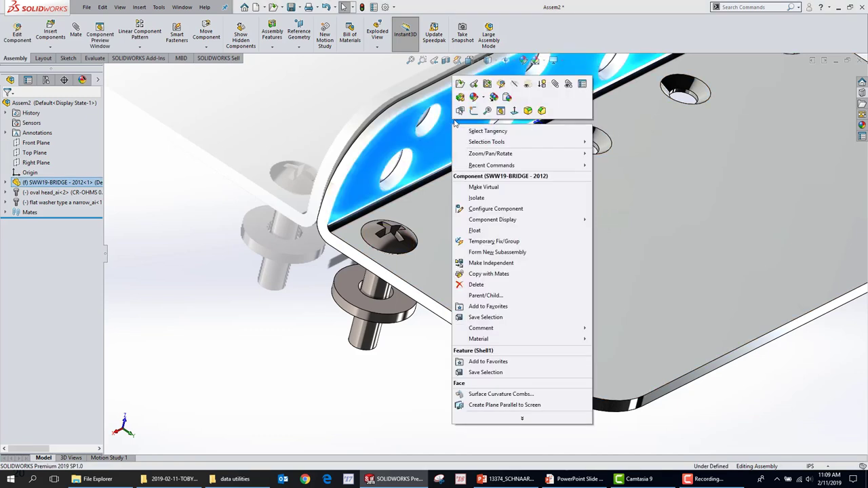
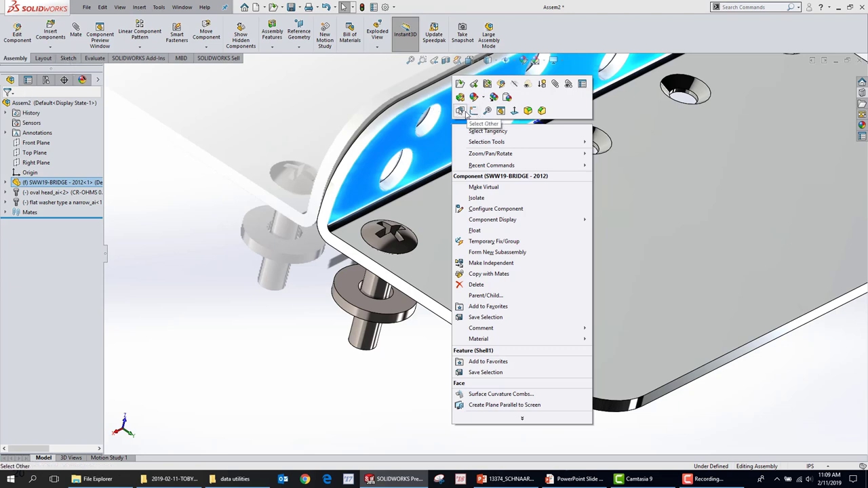
pyautogui.click(459, 110)
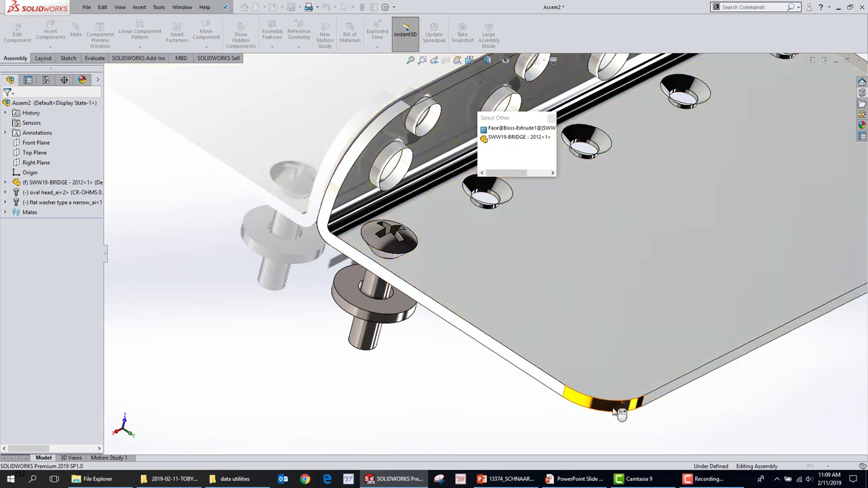
pyautogui.moveTo(494, 426); pyautogui.dragTo(761, 232, button='middle')
pyautogui.scroll(-3, 801, 264)
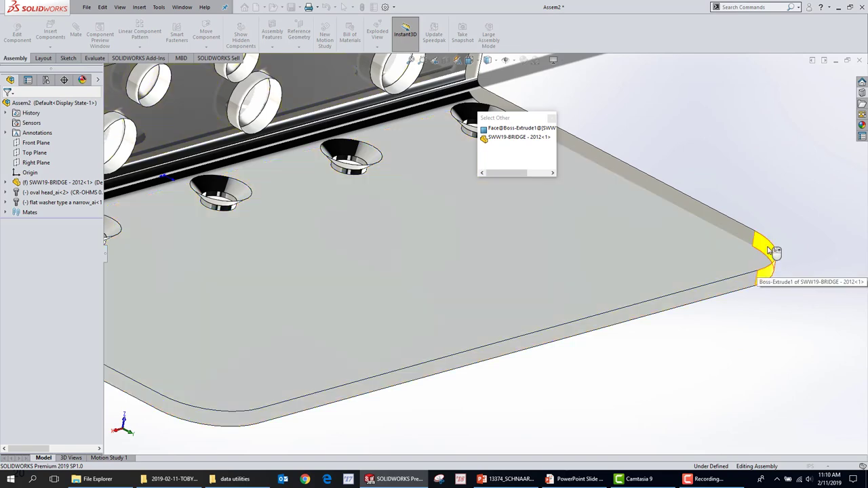
pyautogui.scroll(5, 740, 236)
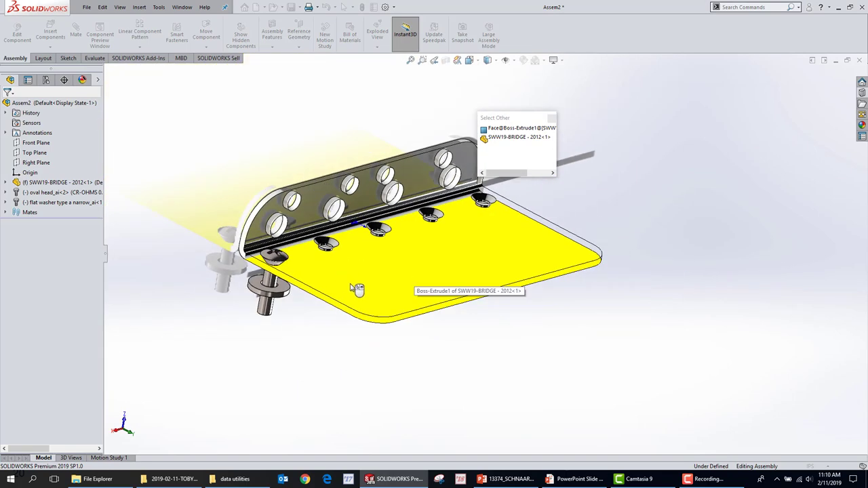
pyautogui.rightClick(356, 288)
pyautogui.scroll(-5, 361, 343)
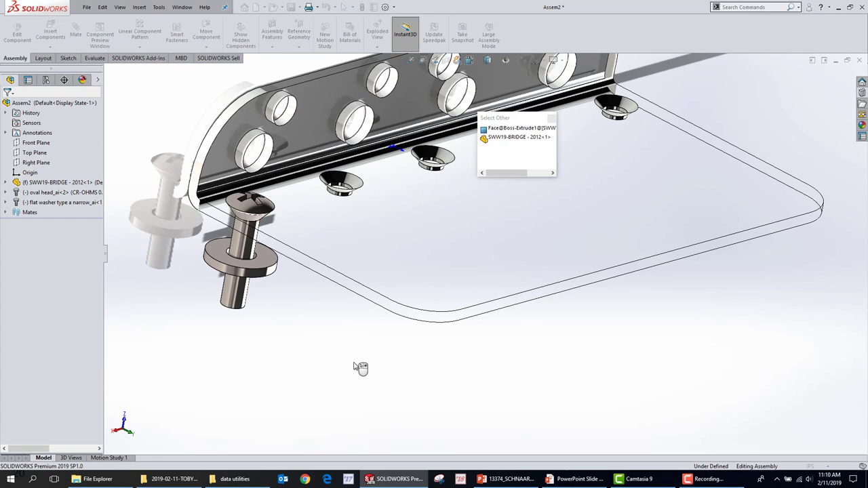
pyautogui.press('Escape')
# Use Select Other on the bridge's large flat plate face to pick the face hidden behind it.
pyautogui.scroll(-5, 315, 354)
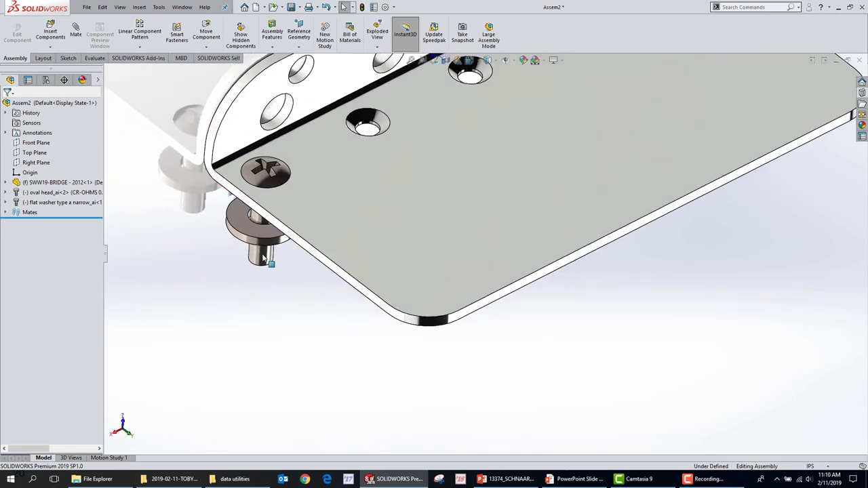
pyautogui.rightClick(472, 186)
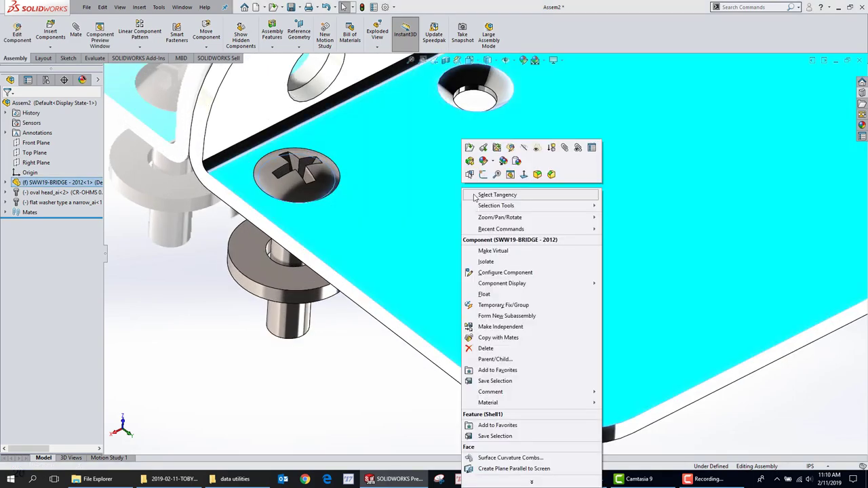
pyautogui.click(470, 175)
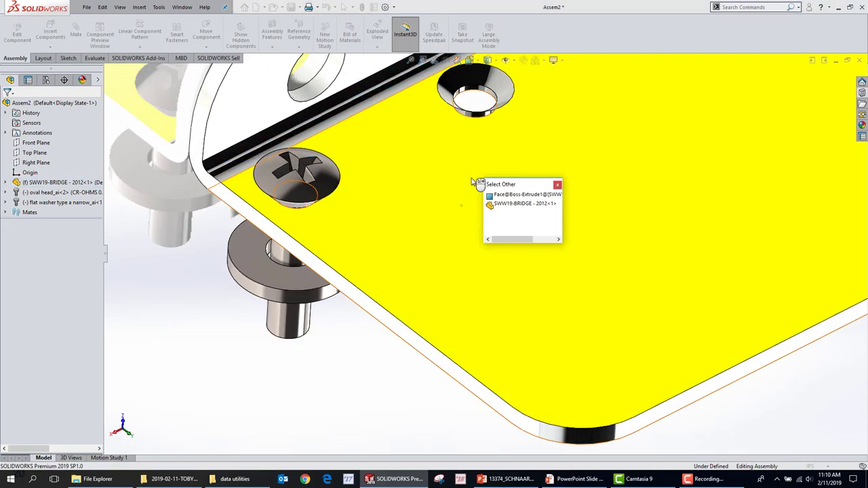
pyautogui.click(375, 225)
# Use Select Other on the plate's narrow edge face beside the screw to select the plate's hidden underside.
pyautogui.moveTo(309, 388); pyautogui.dragTo(372, 318, button='middle')
pyautogui.rightClick(374, 310)
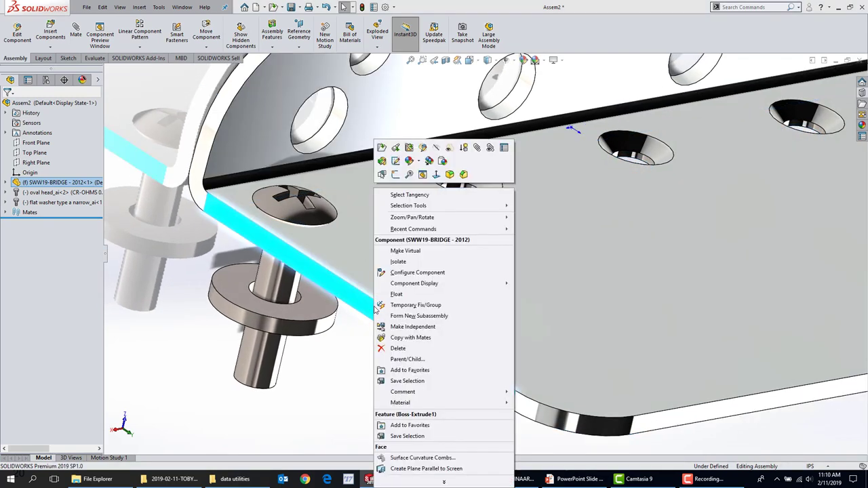
pyautogui.click(382, 175)
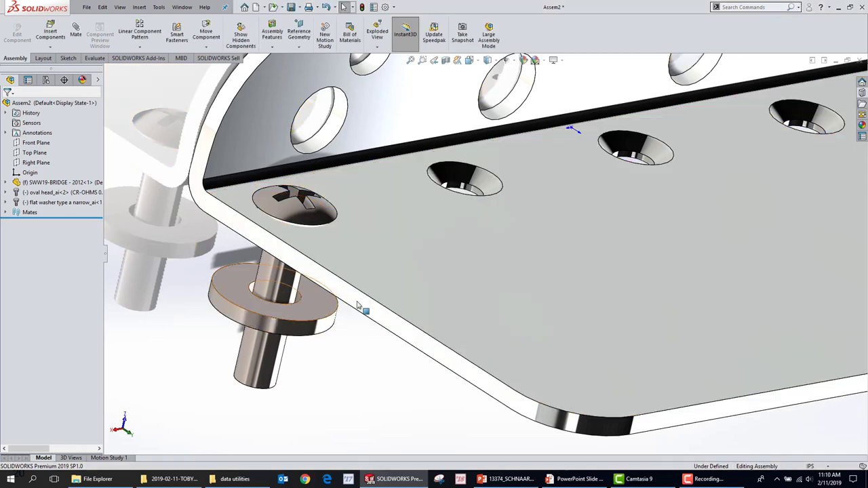
pyautogui.click(363, 299)
pyautogui.click(387, 268)
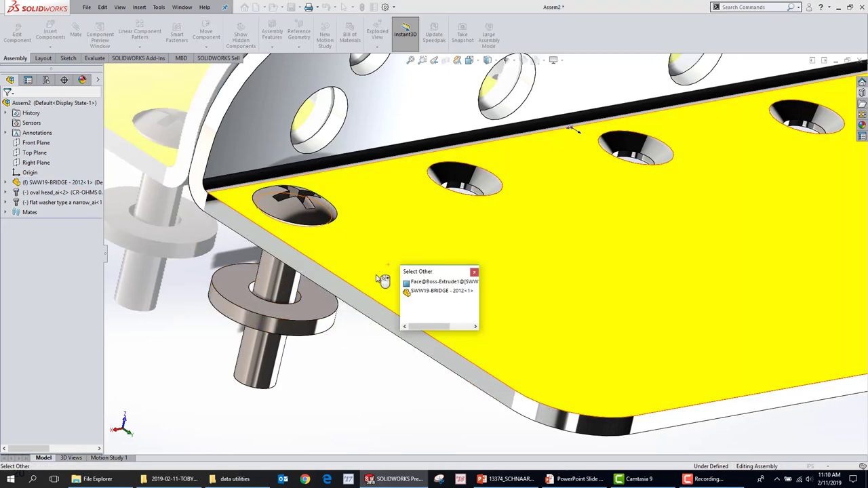
pyautogui.click(434, 292)
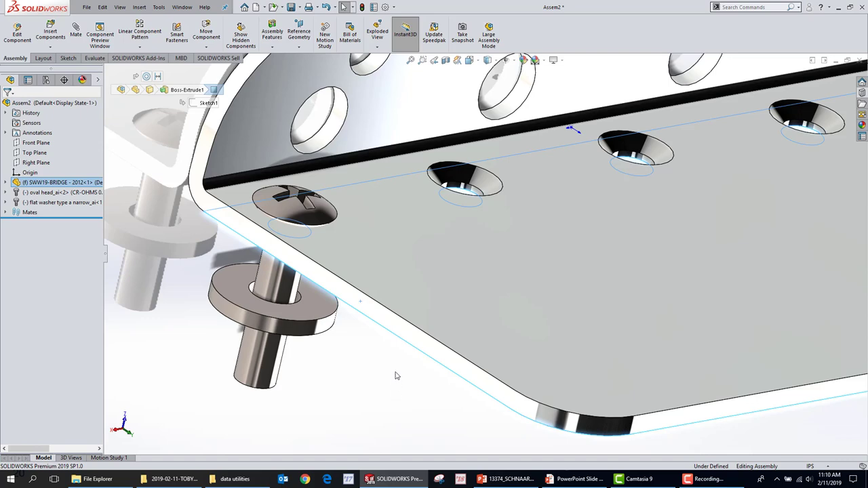
# Turn off RealView Graphics while looking at the bridge from its drilled flange side.
pyautogui.moveTo(396, 375); pyautogui.dragTo(702, 314, button='middle')
pyautogui.scroll(-3, 594, 305)
pyautogui.moveTo(595, 304); pyautogui.dragTo(606, 343, button='middle')
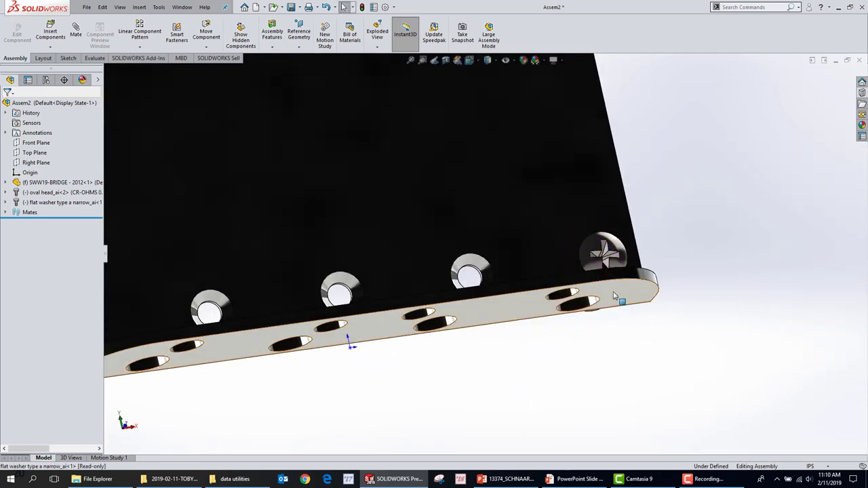
pyautogui.rightClick(614, 304)
pyautogui.click(552, 60)
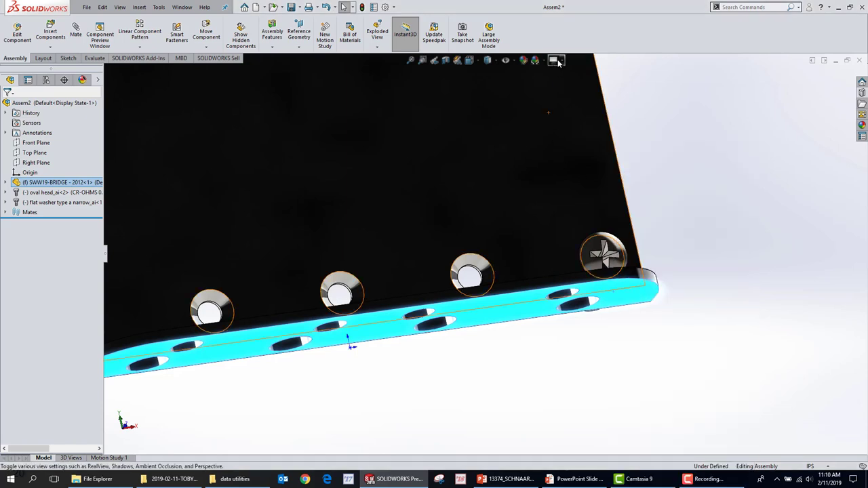
pyautogui.click(553, 60)
pyautogui.click(565, 80)
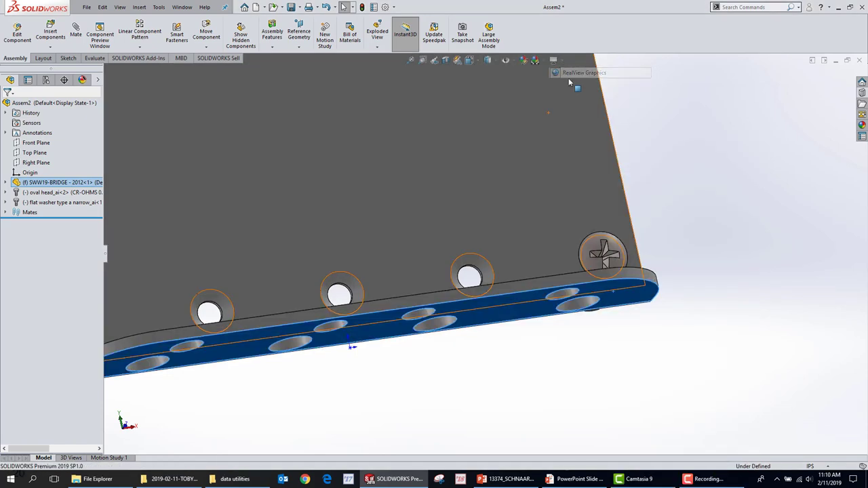
# Use Select Other on the drilled flange, temporarily hide the large plate face too, and select the washer's flat face behind them.
pyautogui.rightClick(634, 297)
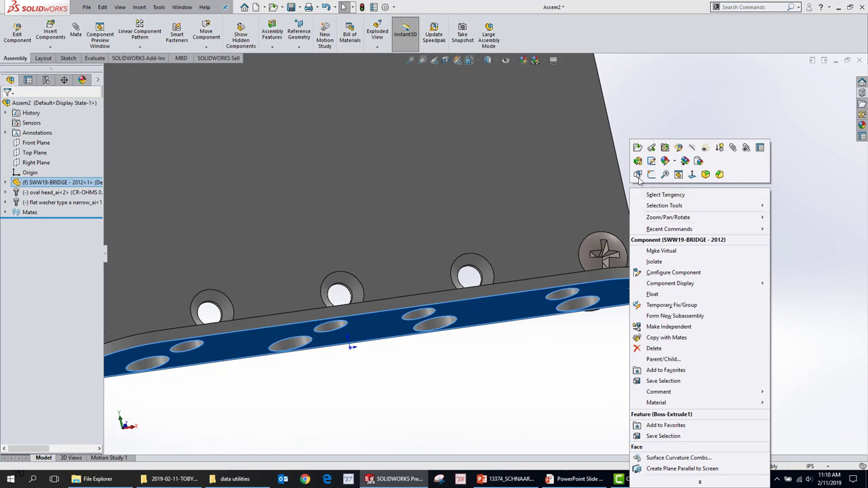
pyautogui.click(638, 174)
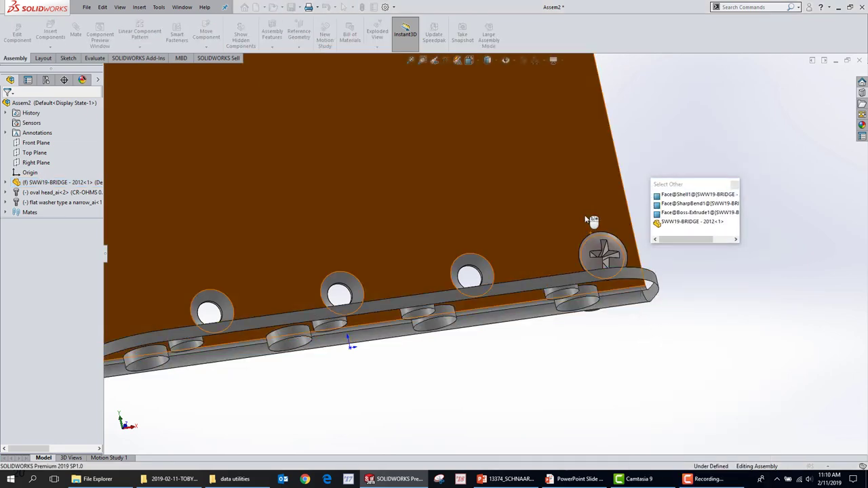
pyautogui.rightClick(532, 203)
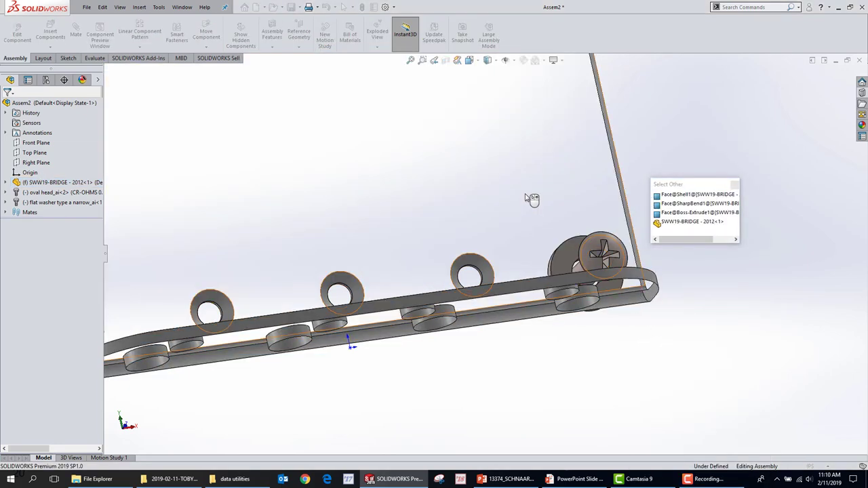
pyautogui.click(563, 268)
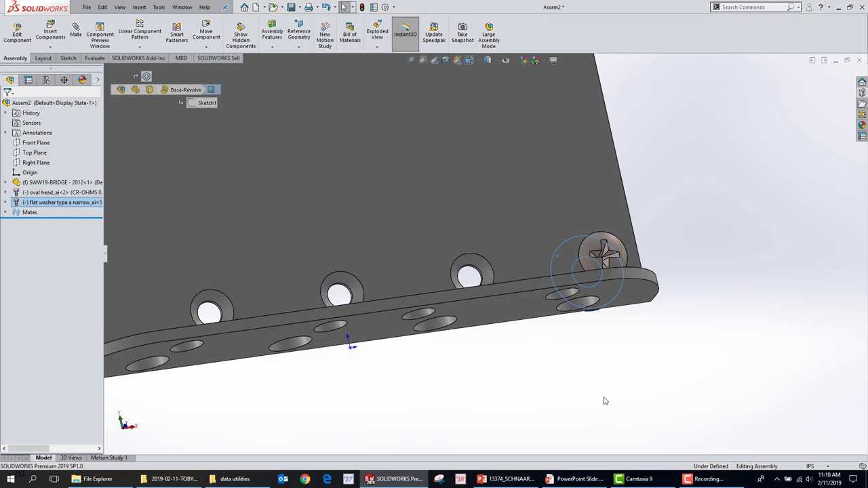
# Pick the bridge plate's underside through Select Other and mate it coincident with the washer's upper flat face.
pyautogui.moveTo(621, 386); pyautogui.dragTo(460, 407, button='middle')
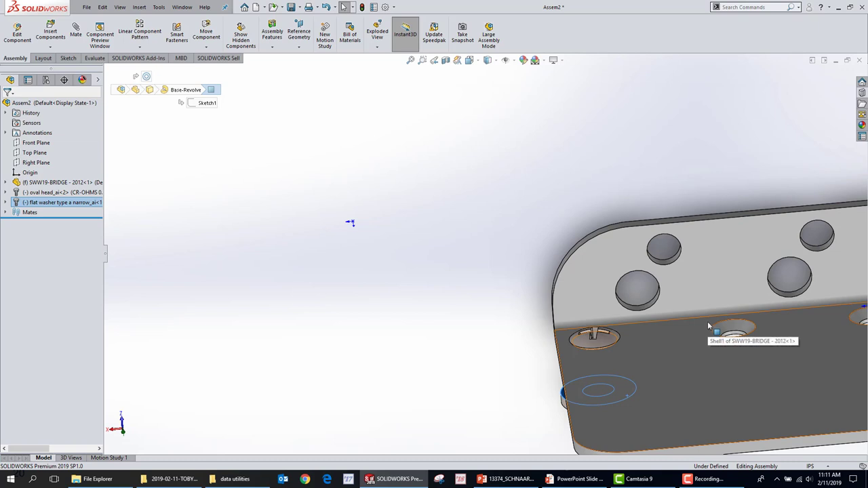
pyautogui.moveTo(708, 327); pyautogui.dragTo(475, 299, button='middle')
pyautogui.scroll(-3, 558, 331)
pyautogui.rightClick(562, 333)
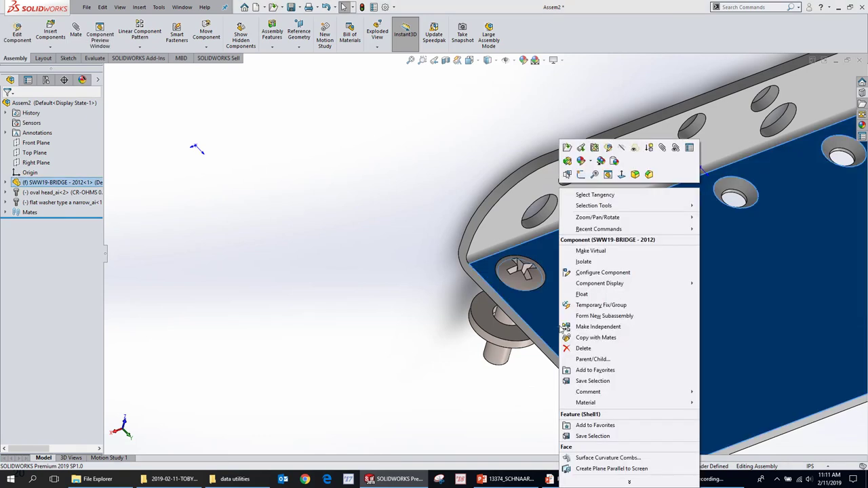
pyautogui.click(568, 174)
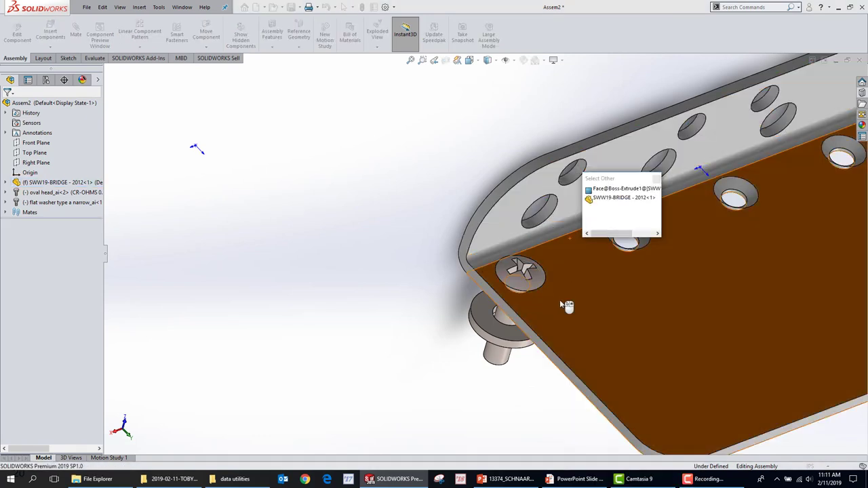
pyautogui.click(496, 334)
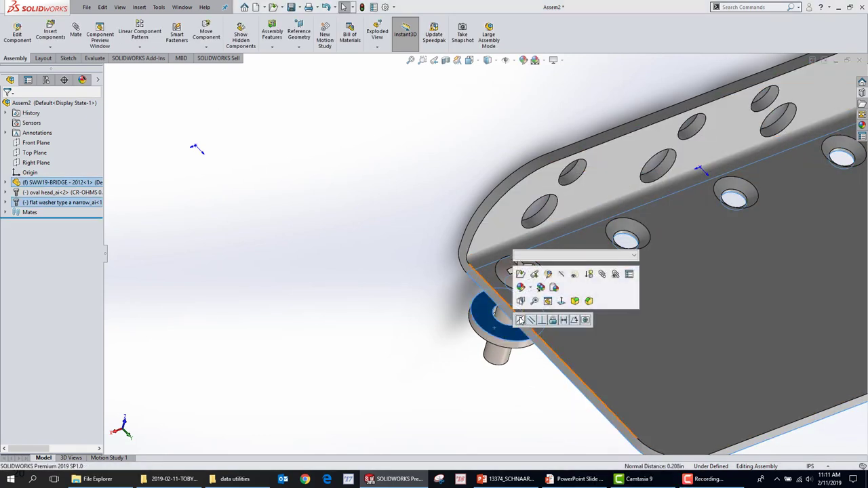
pyautogui.press('Tab')
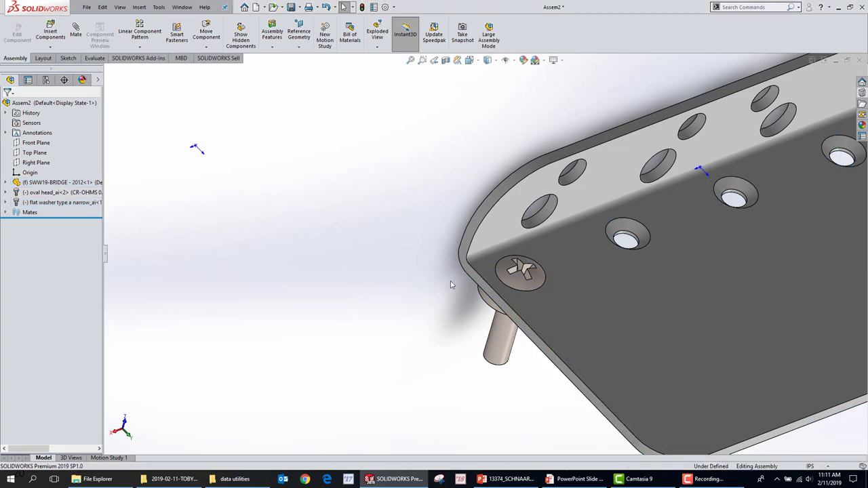
# Open the bridge part from the assembly in its own window.
pyautogui.scroll(3, 475, 272)
pyautogui.scroll(-3, 571, 248)
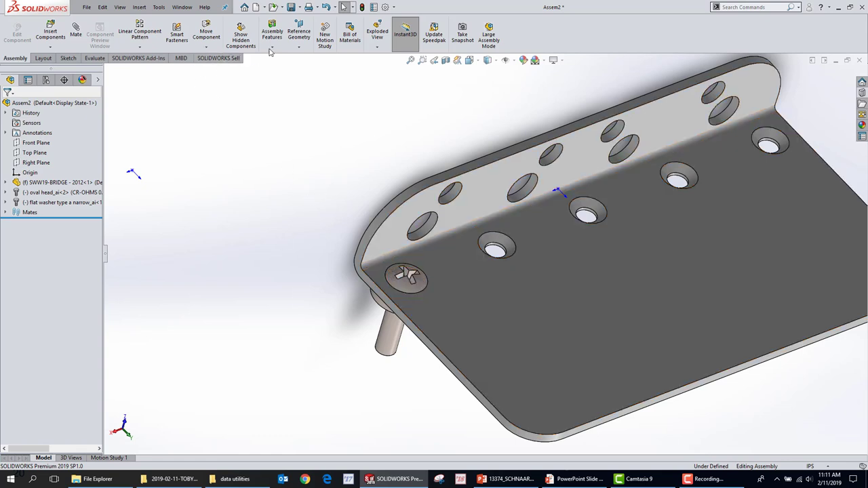
pyautogui.click(140, 46)
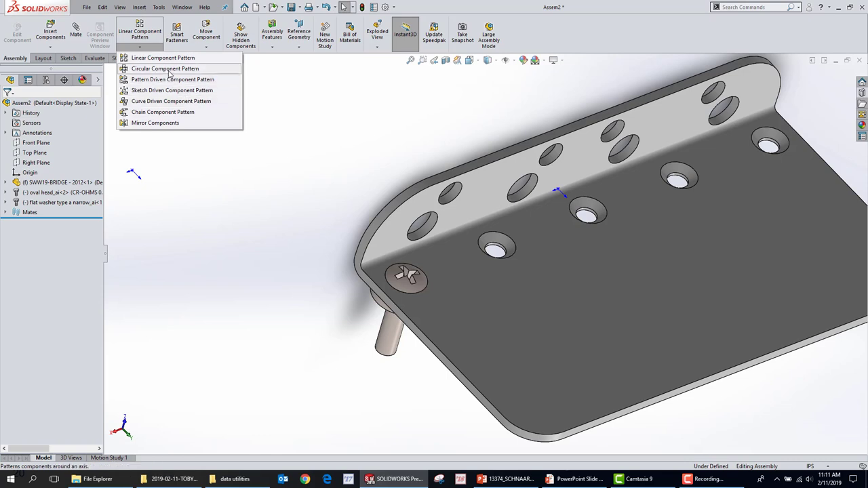
pyautogui.click(510, 260)
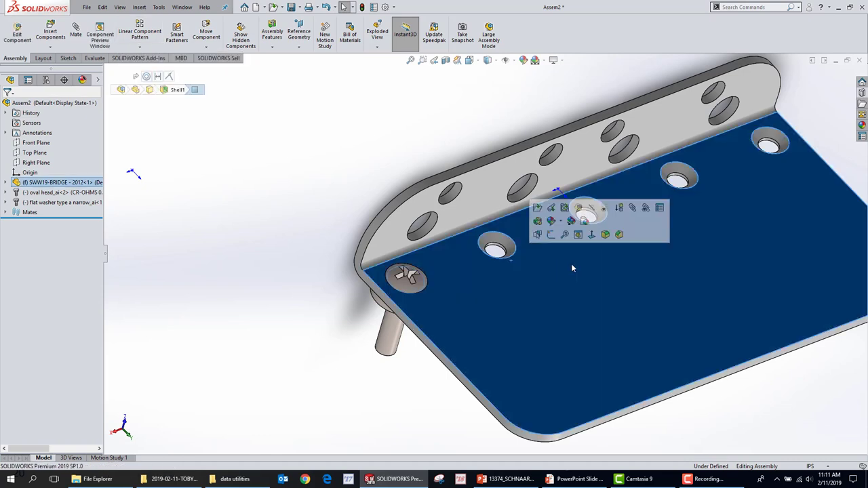
pyautogui.click(538, 222)
# Start a sketch on the bridge's large flat face and draw a circle about 0.05 in in diameter near its middle.
pyautogui.click(619, 279)
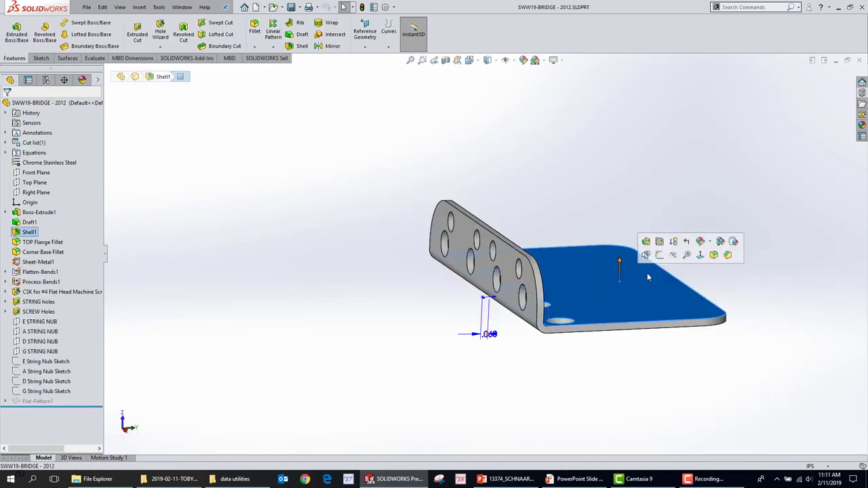
pyautogui.click(659, 255)
pyautogui.press('s')
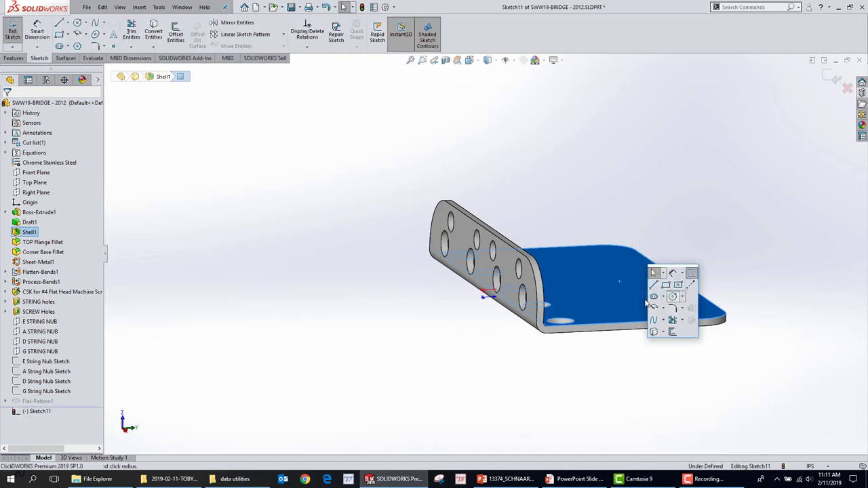
pyautogui.click(661, 272)
pyautogui.click(624, 297)
pyautogui.click(631, 299)
pyautogui.press('Escape')
# Cut the small circle through the plate with an Extruded Cut set to Through All.
pyautogui.press('s')
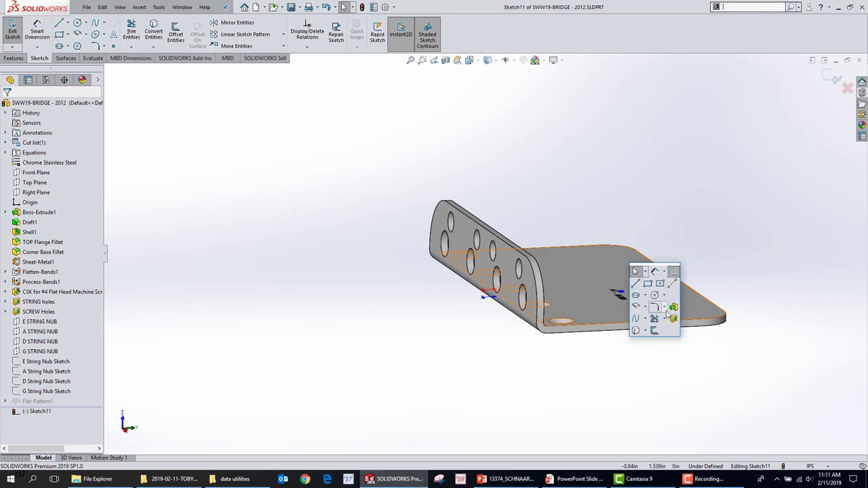
pyautogui.click(673, 318)
pyautogui.rightClick(732, 250)
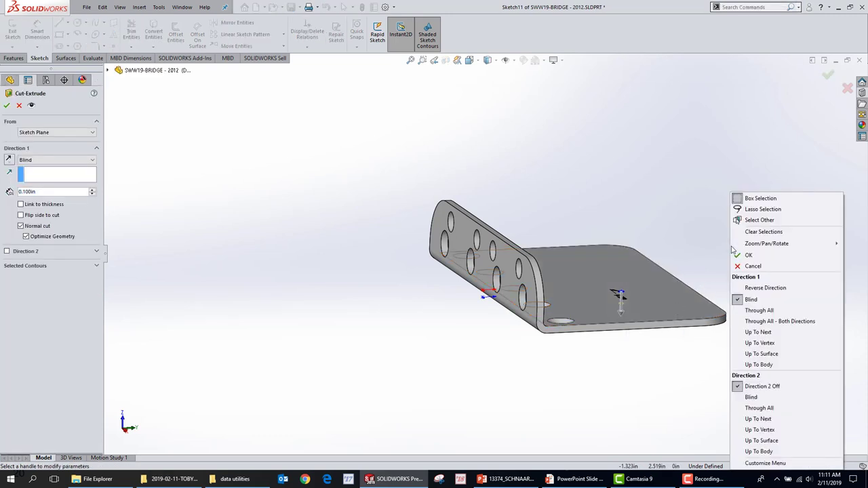
pyautogui.click(760, 311)
pyautogui.press('Return')
# Sketch eight scattered points on the bridge's large flat face around the small hole and exit the sketch.
pyautogui.moveTo(723, 234); pyautogui.dragTo(704, 328, button='middle')
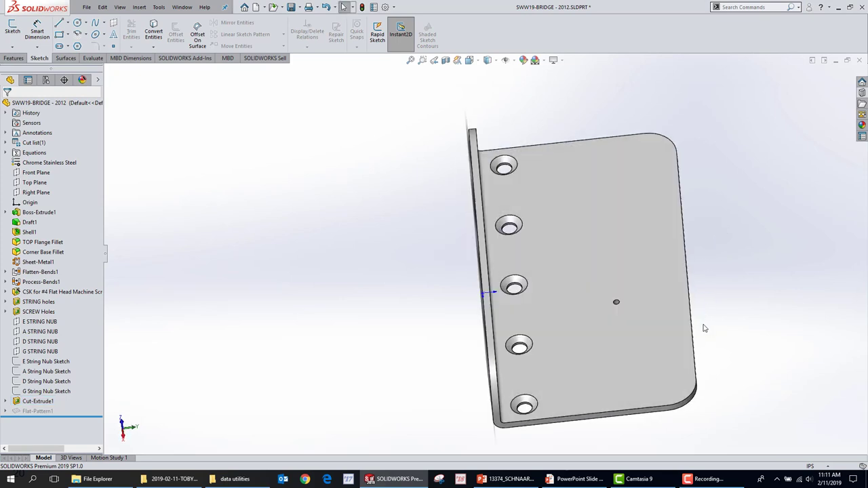
pyautogui.click(642, 219)
pyautogui.click(675, 205)
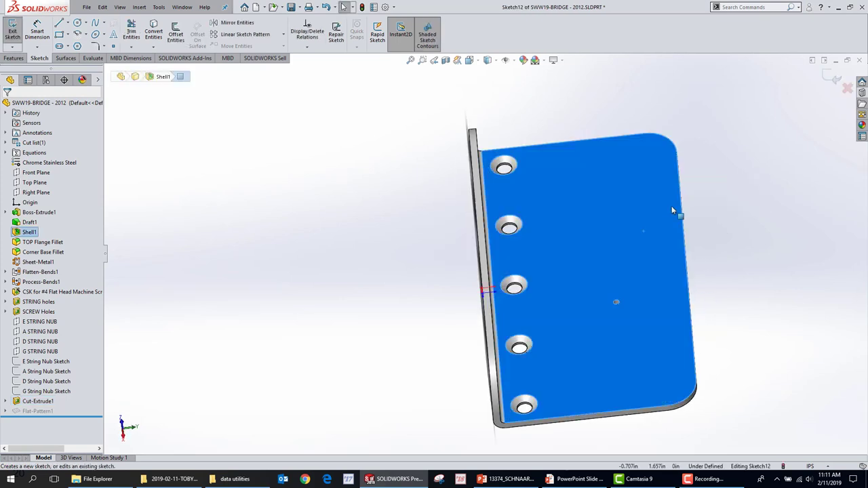
pyautogui.press('s')
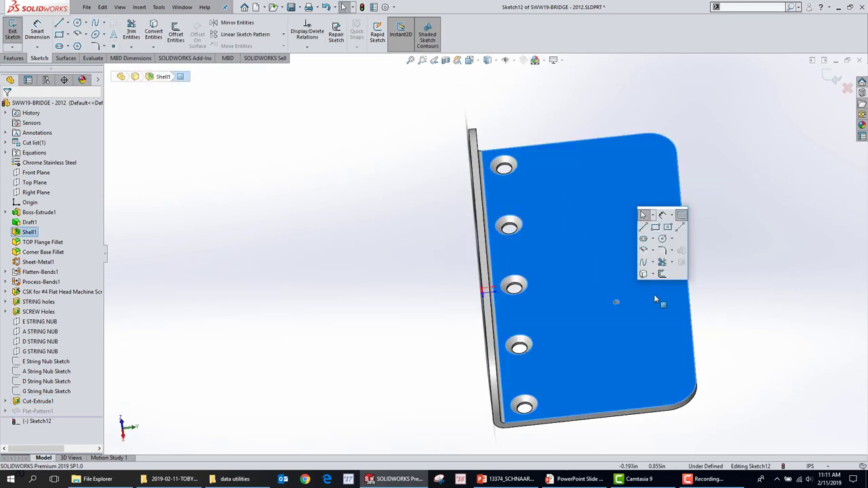
pyautogui.click(113, 45)
pyautogui.click(566, 165)
pyautogui.click(632, 206)
pyautogui.click(603, 233)
pyautogui.click(650, 267)
pyautogui.click(570, 288)
pyautogui.click(638, 345)
pyautogui.click(596, 370)
pyautogui.click(669, 316)
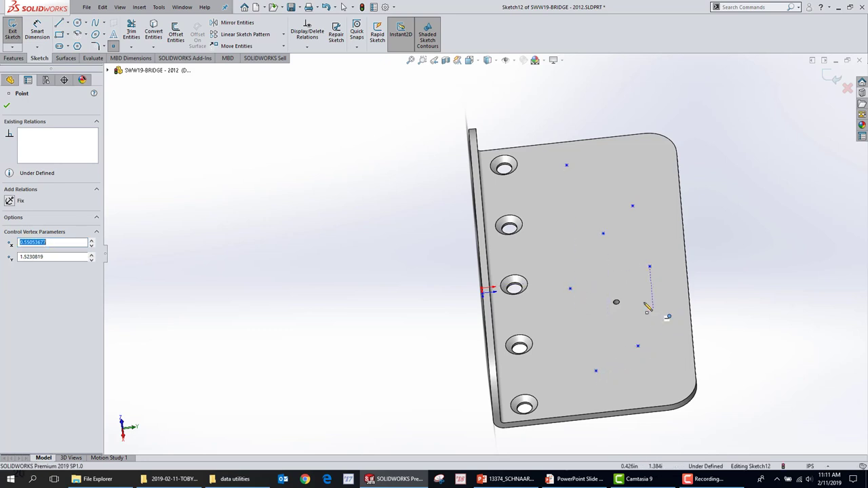
pyautogui.press('Escape')
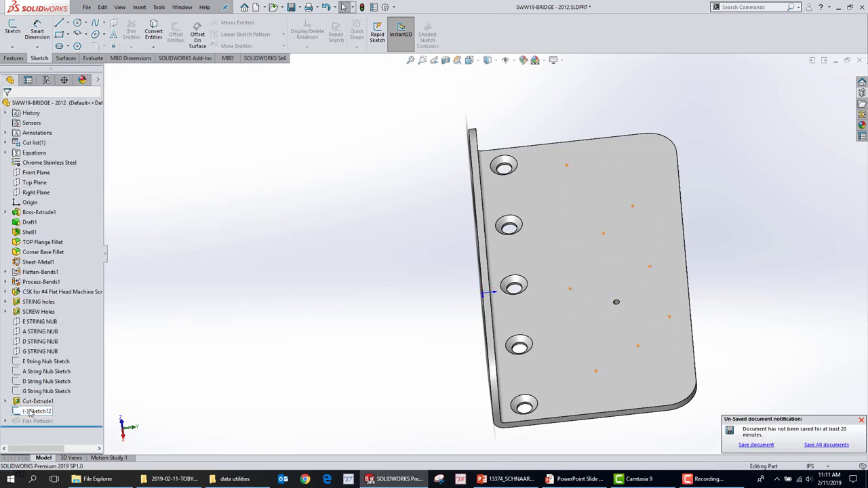
# Pattern the small through hole onto the eight sketched points with a Sketch Driven Pattern referenced to the centroid.
pyautogui.click(37, 411)
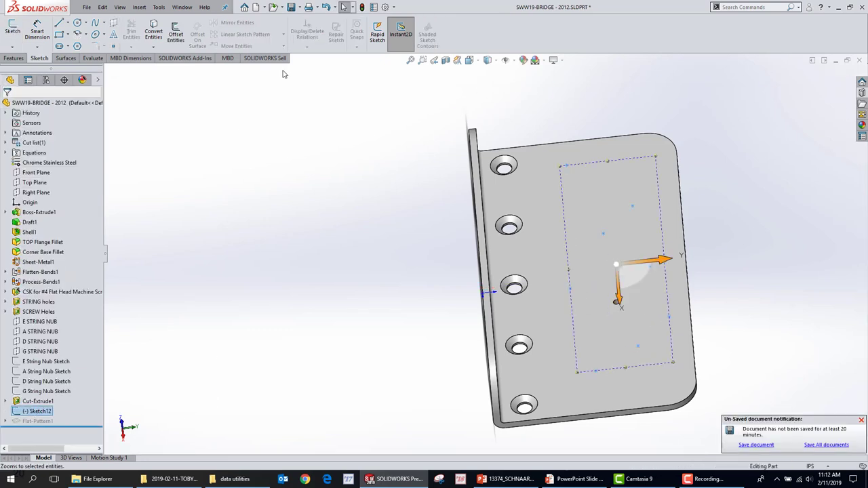
pyautogui.click(14, 58)
pyautogui.click(273, 46)
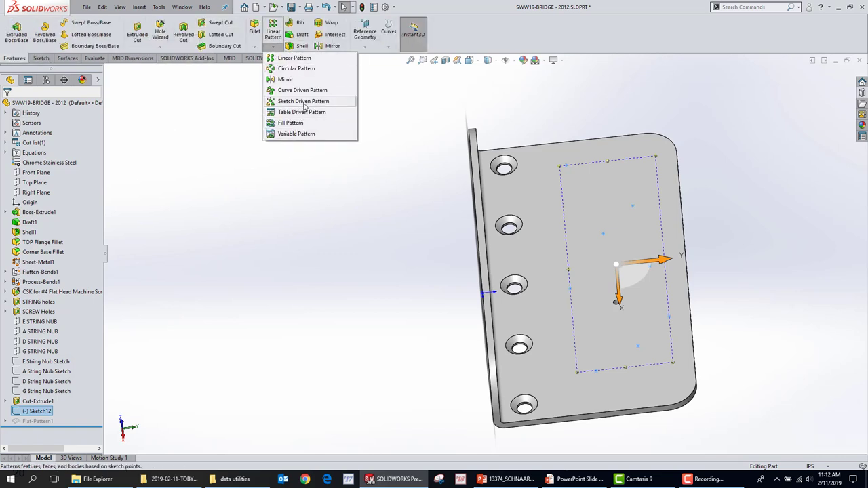
pyautogui.click(303, 102)
pyautogui.click(58, 199)
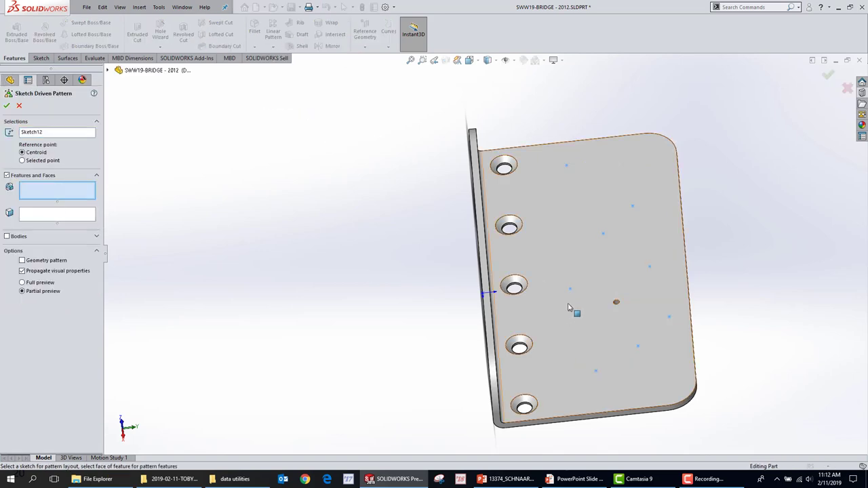
pyautogui.scroll(-10, 602, 298)
pyautogui.click(492, 271)
pyautogui.scroll(8, 492, 271)
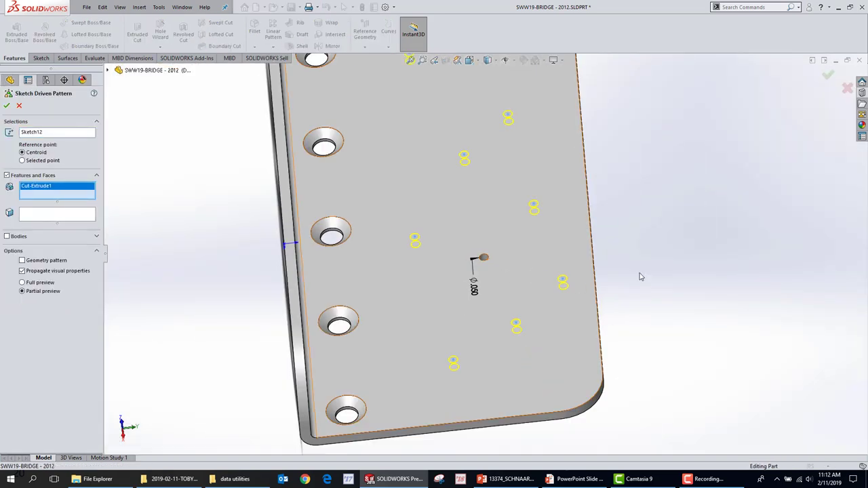
pyautogui.scroll(2, 743, 156)
pyautogui.click(829, 76)
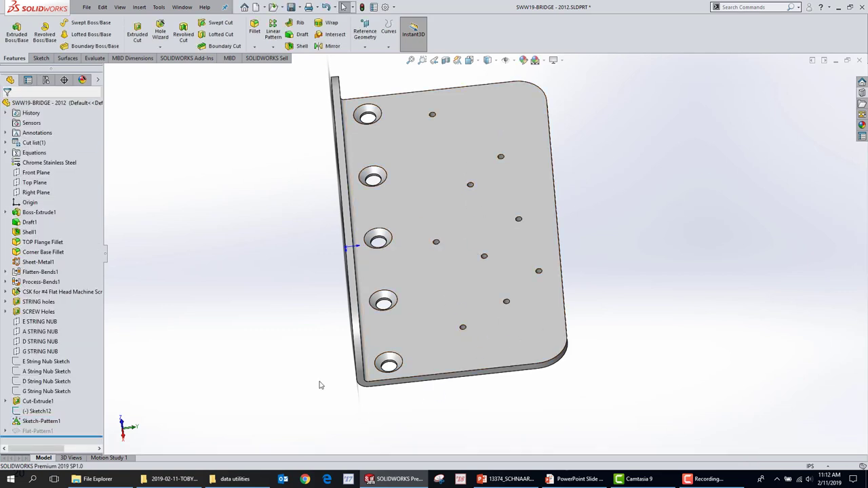
# Edit the point sketch and start Fully Define Sketch, using the plate's near short edge as horizontal datum and the long edge opposite the flange as vertical datum.
pyautogui.rightClick(29, 411)
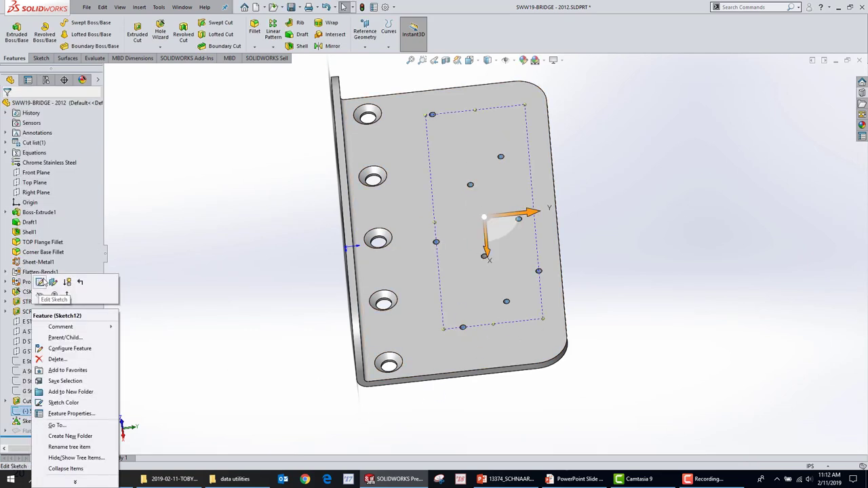
pyautogui.click(40, 281)
pyautogui.rightClick(644, 206)
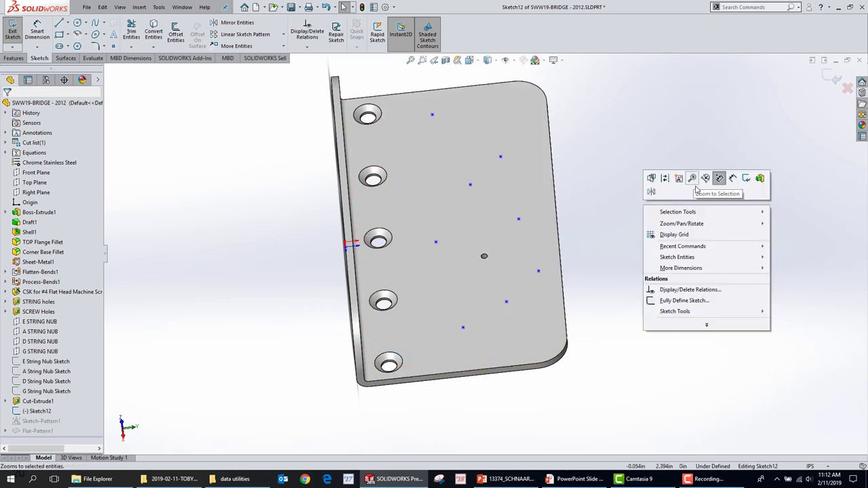
pyautogui.moveTo(705, 310)
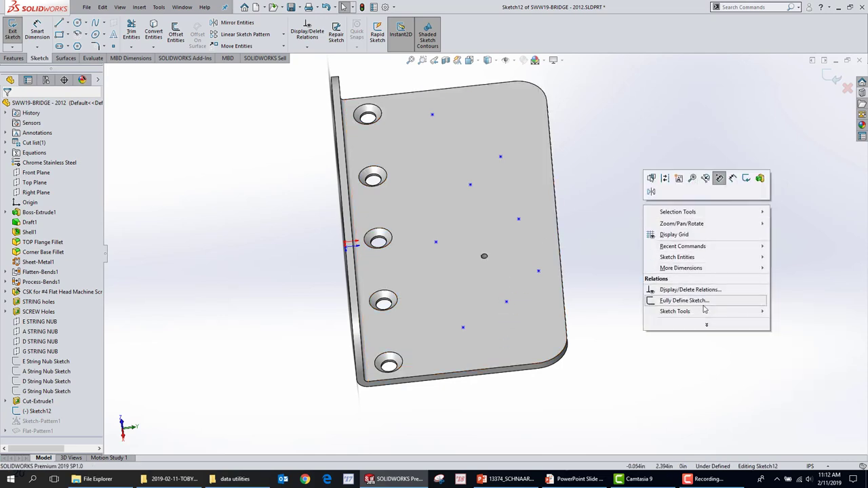
pyautogui.click(684, 301)
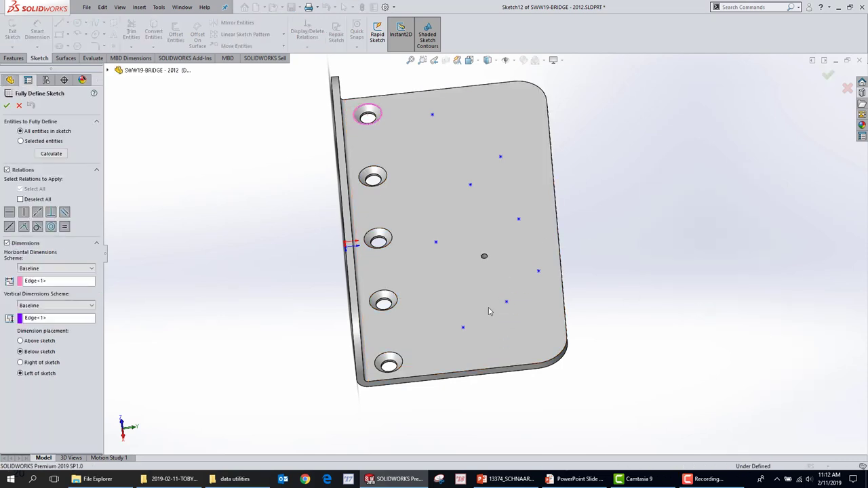
pyautogui.click(72, 282)
pyautogui.click(492, 372)
pyautogui.click(47, 320)
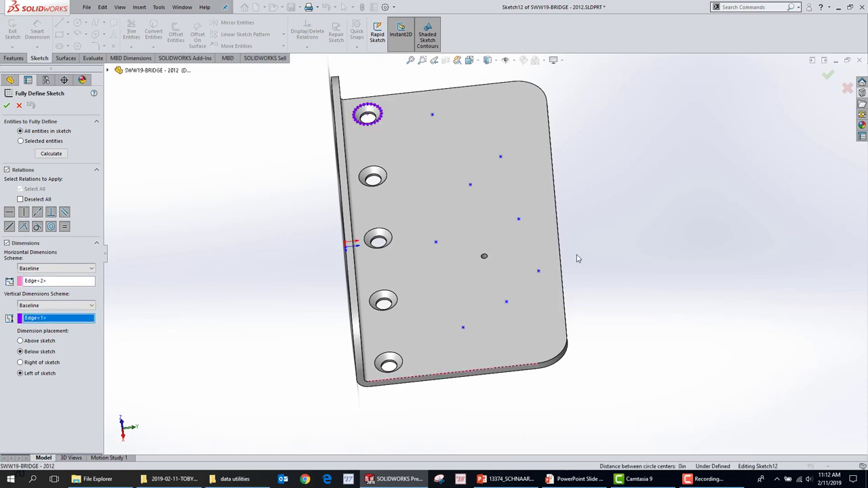
pyautogui.click(563, 275)
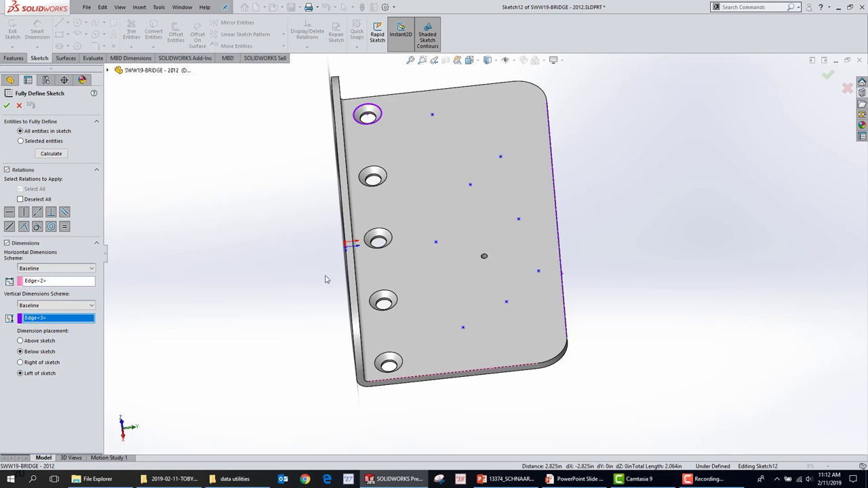
# Set the horizontal and vertical dimension schemes to Ordinate, calculate the dimensions for all sketch entities, and exit the sketch.
pyautogui.click(71, 269)
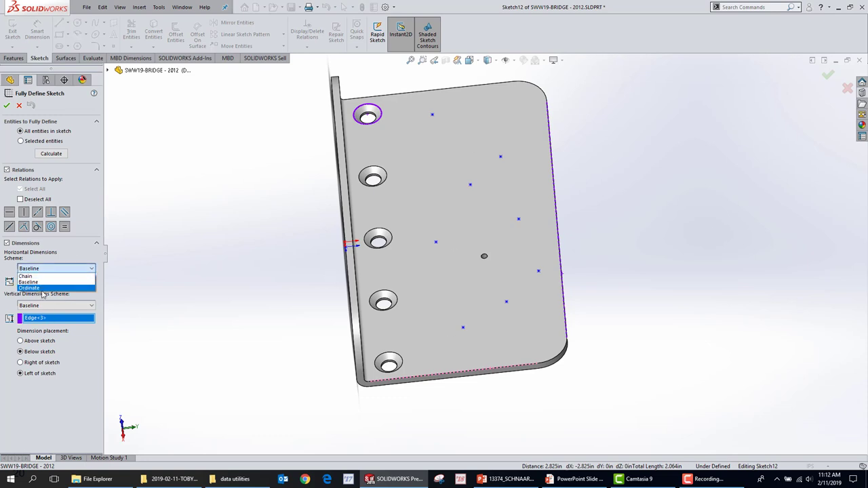
pyautogui.click(44, 289)
pyautogui.click(74, 306)
pyautogui.click(42, 325)
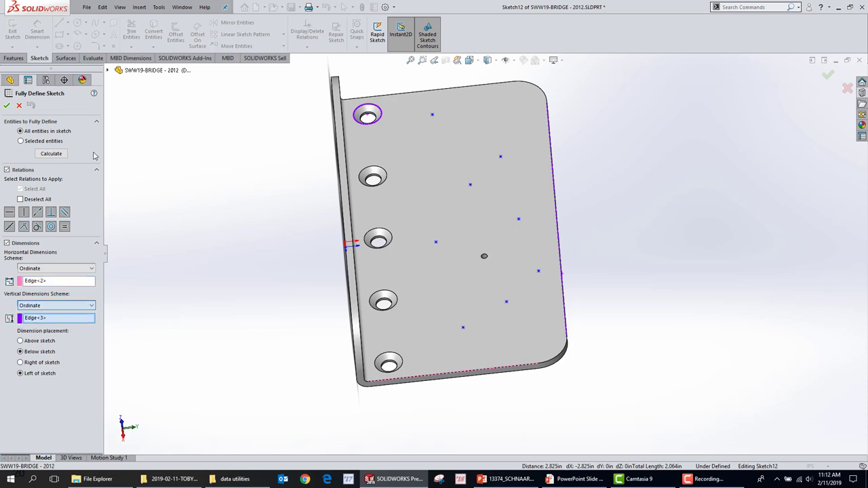
pyautogui.click(51, 154)
pyautogui.click(7, 105)
pyautogui.scroll(2, 421, 198)
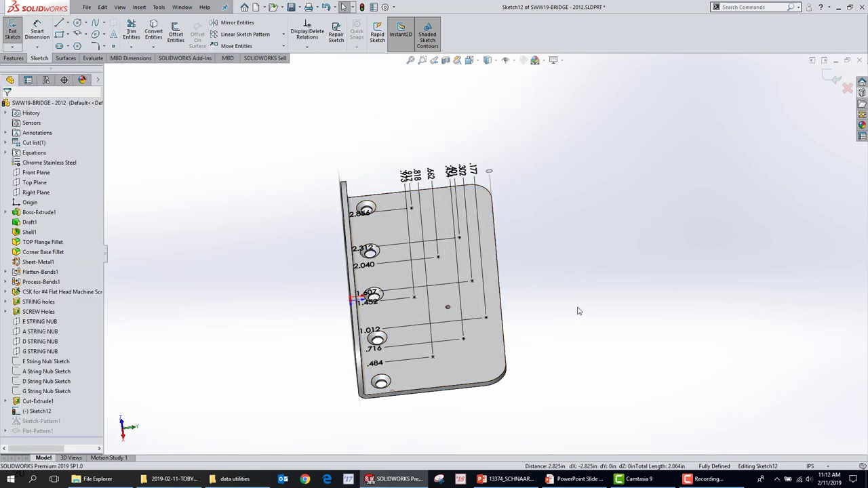
pyautogui.click(831, 77)
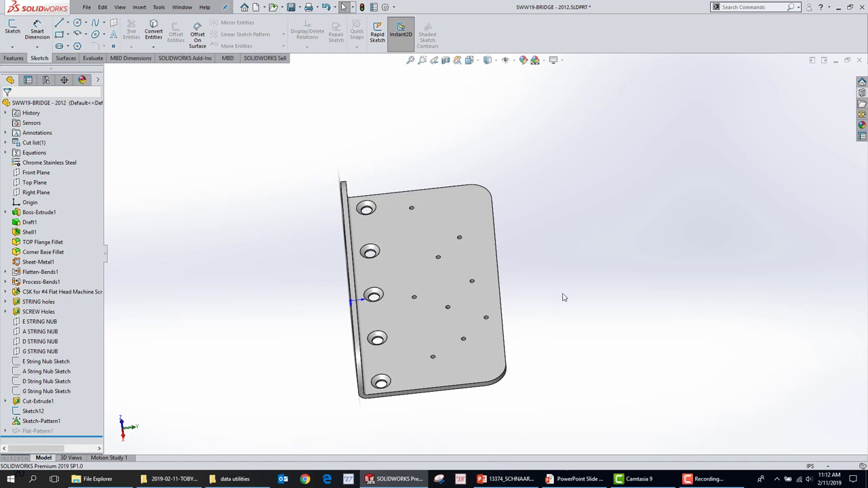
# Find the profile sketch inside the countersunk screw hole feature and change its sketch color to red for all configurations.
pyautogui.scroll(-5, 390, 306)
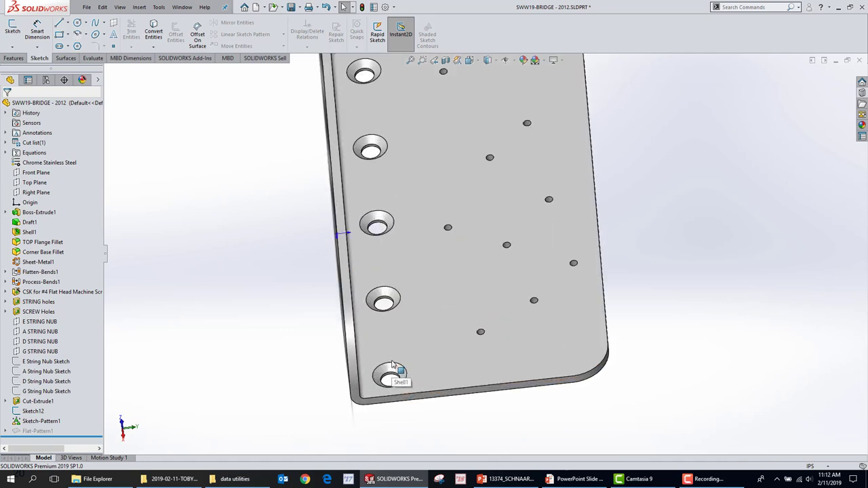
pyautogui.click(399, 281)
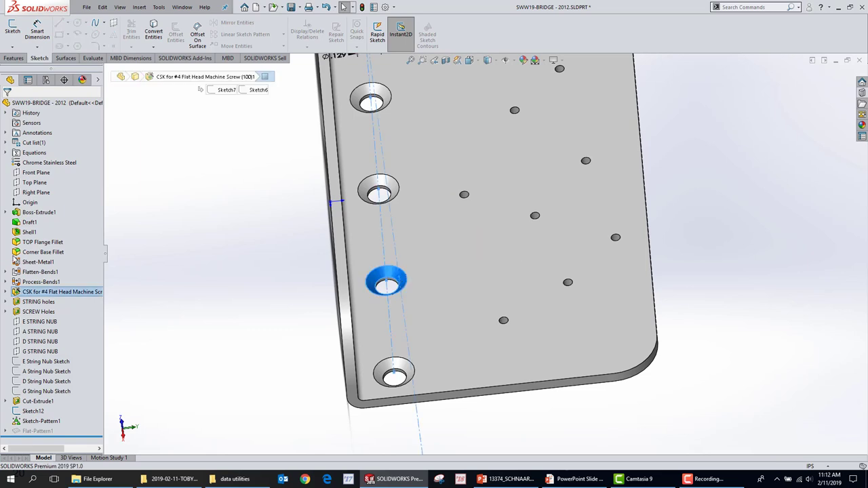
pyautogui.click(7, 291)
pyautogui.doubleClick(42, 311)
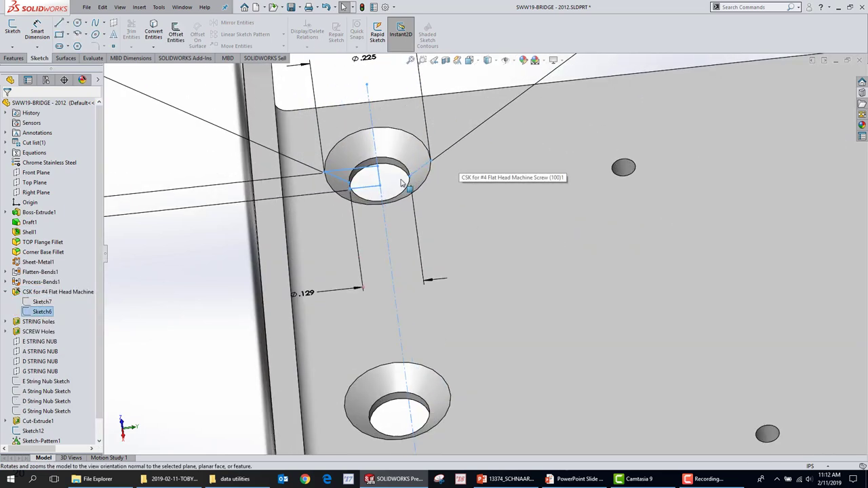
pyautogui.rightClick(41, 313)
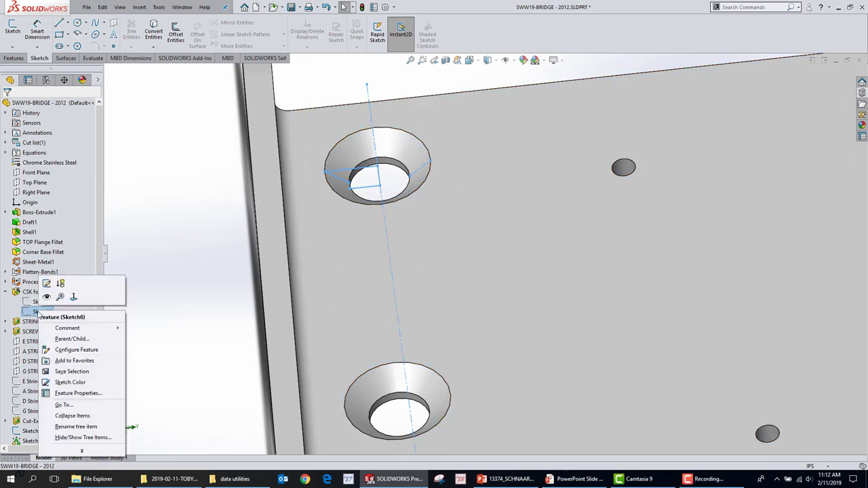
pyautogui.click(184, 297)
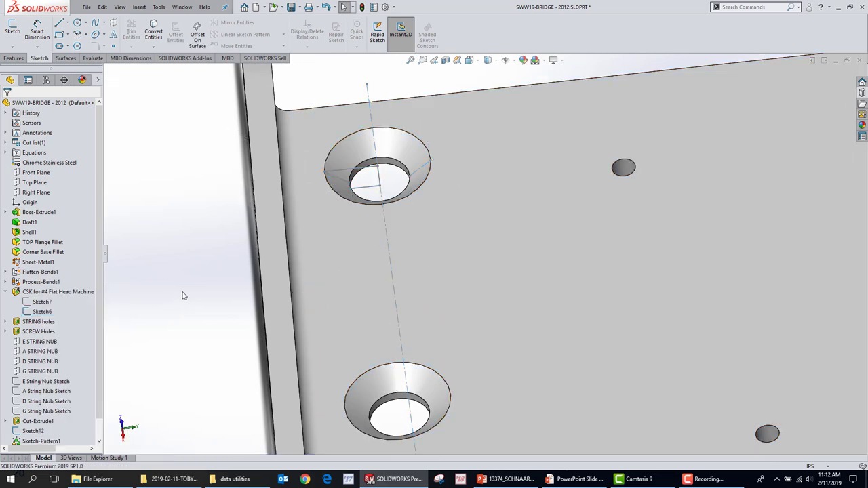
pyautogui.rightClick(34, 314)
pyautogui.click(65, 383)
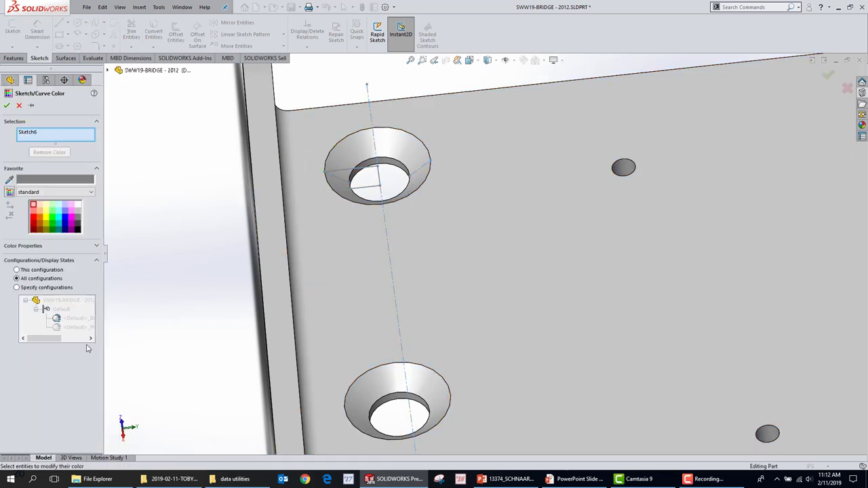
pyautogui.click(35, 219)
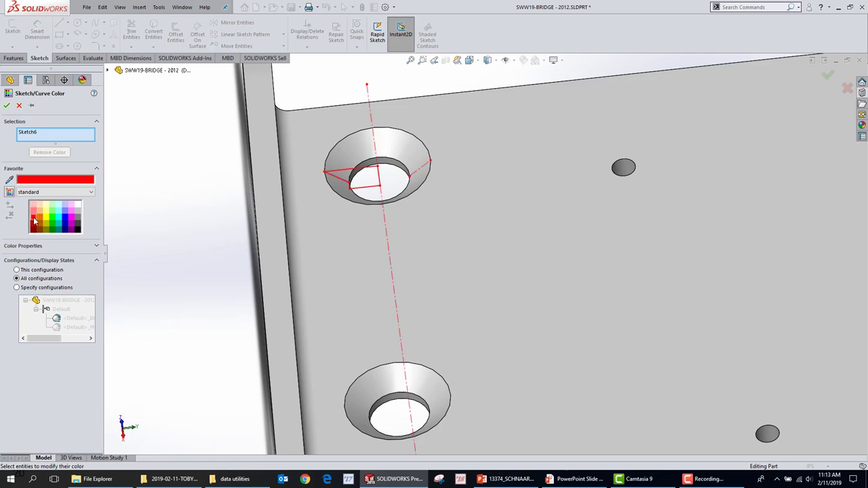
pyautogui.click(7, 106)
# Examine the red countersink profile at the end hole and the sketch that positions the row of screw holes.
pyautogui.moveTo(190, 291)
pyautogui.mouseDown(button='middle')
pyautogui.moveTo(190, 238)
pyautogui.moveTo(224, 244)
pyautogui.mouseUp(button='middle')
pyautogui.scroll(3, 438, 287)
pyautogui.scroll(1, 437, 288)
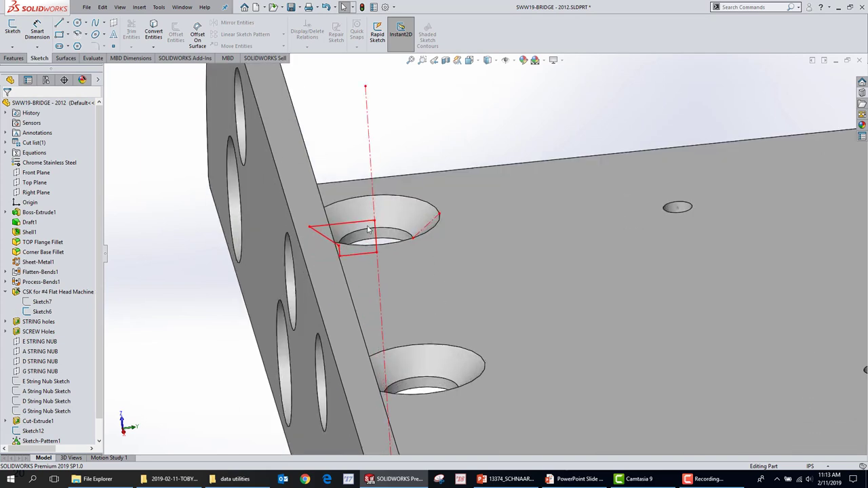
pyautogui.click(41, 302)
pyautogui.scroll(-5, 366, 314)
pyautogui.moveTo(536, 363); pyautogui.dragTo(611, 319, button='middle')
pyautogui.scroll(3, 535, 246)
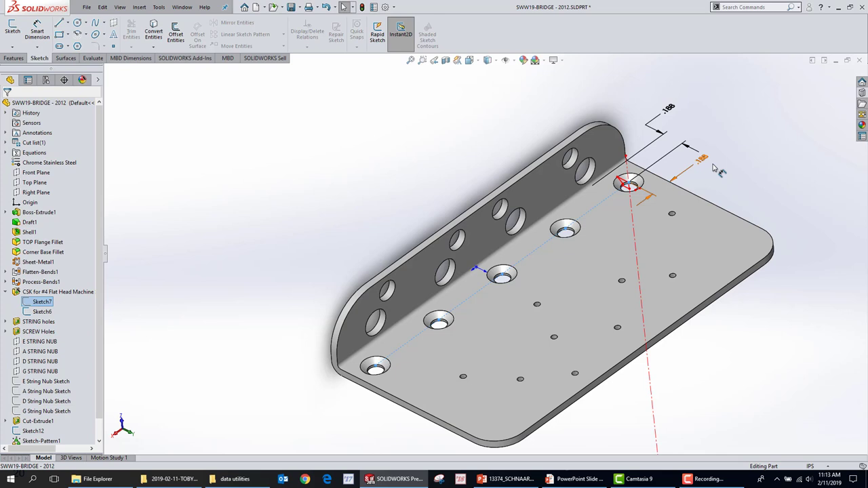
pyautogui.click(189, 274)
# Return to the assembly and start a Pattern Driven Component Pattern with the oval head screw and flat washer as the components.
pyautogui.hotkey('ctrl', 'Tab')
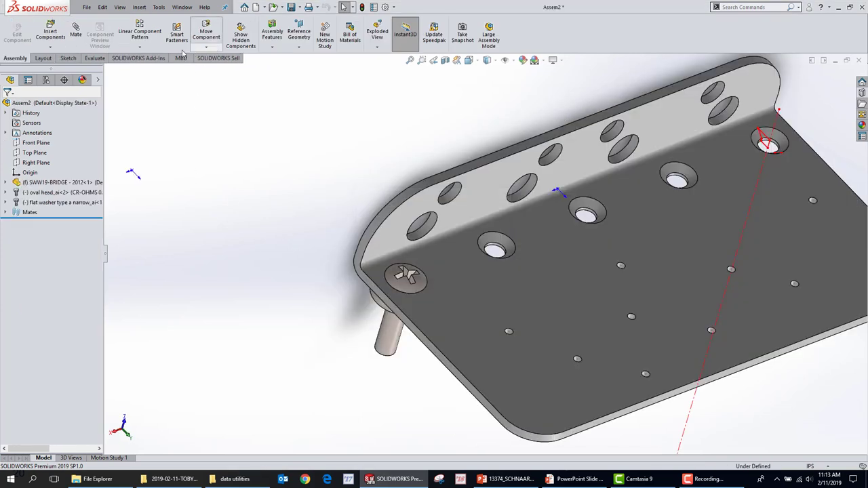
pyautogui.click(139, 46)
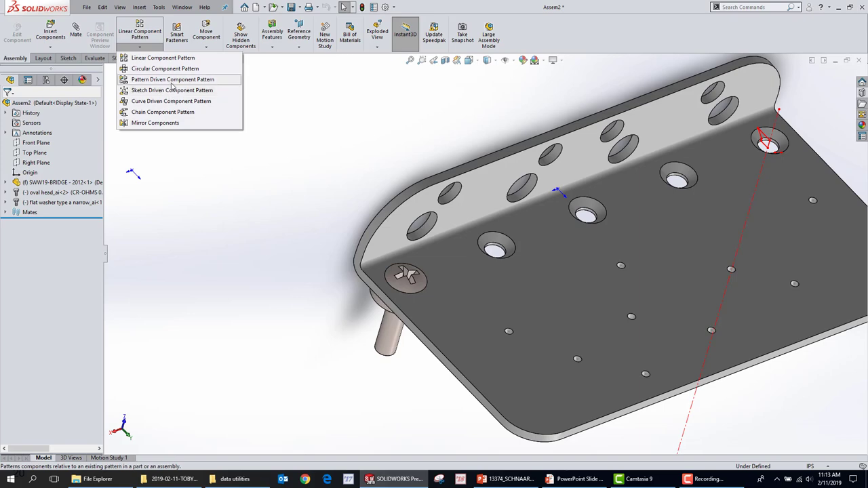
pyautogui.press('Escape')
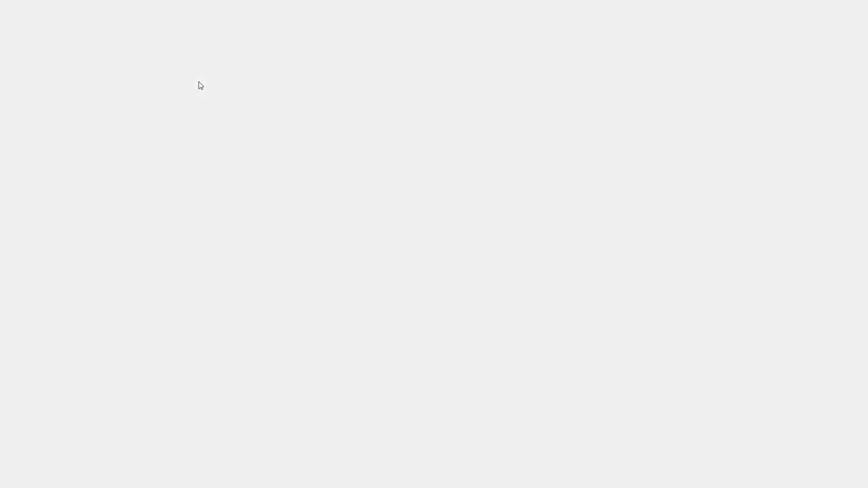
pyautogui.click(147, 48)
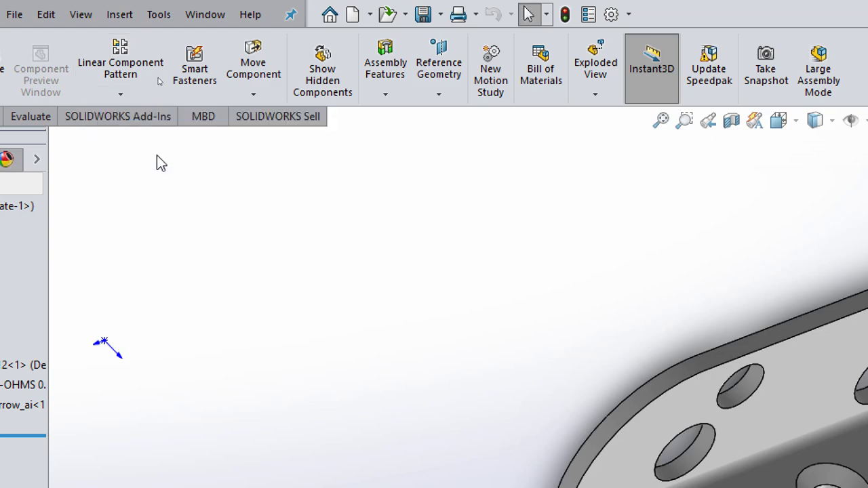
pyautogui.press('Escape')
pyautogui.click(120, 92)
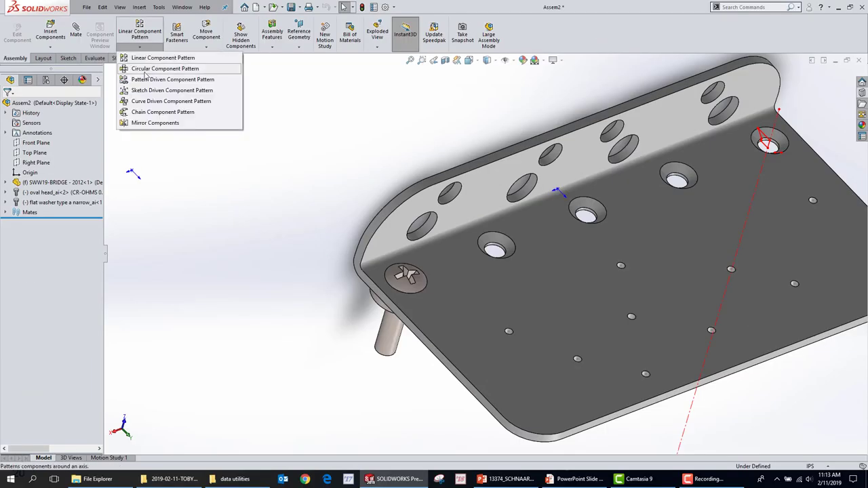
pyautogui.click(146, 79)
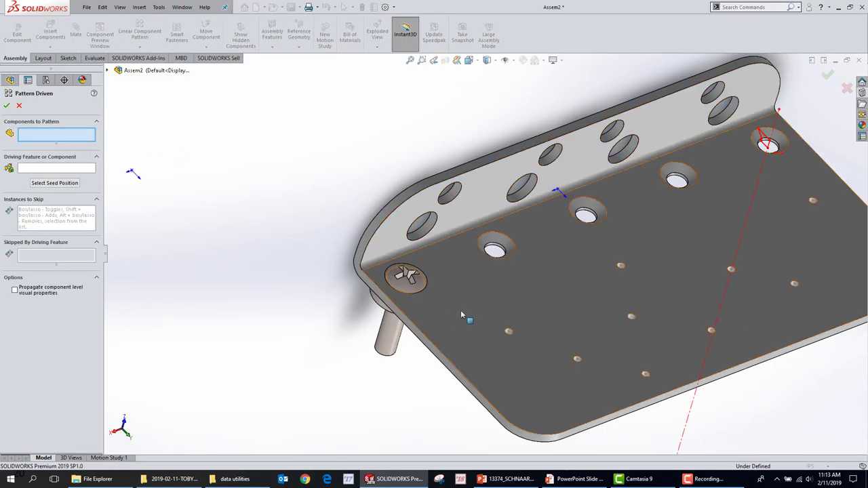
pyautogui.click(413, 284)
pyautogui.click(384, 304)
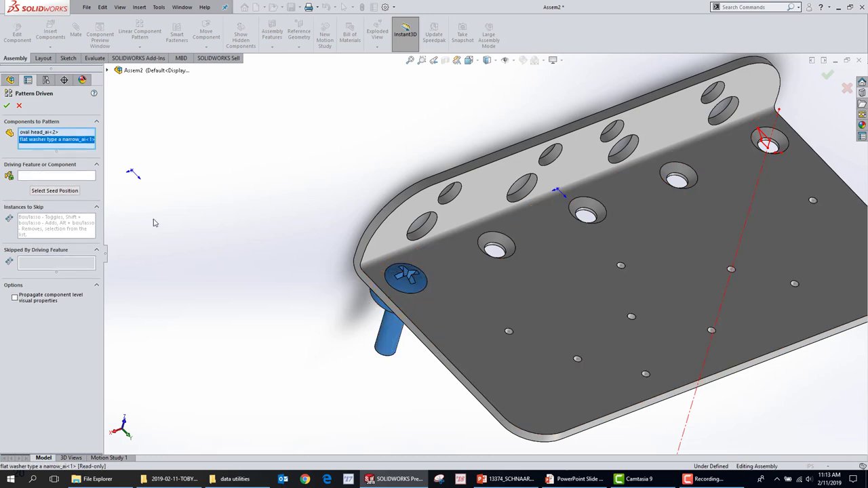
# Drive the component pattern with the countersunk #4 flat head screw hole feature in the bridge's hole row.
pyautogui.click(47, 178)
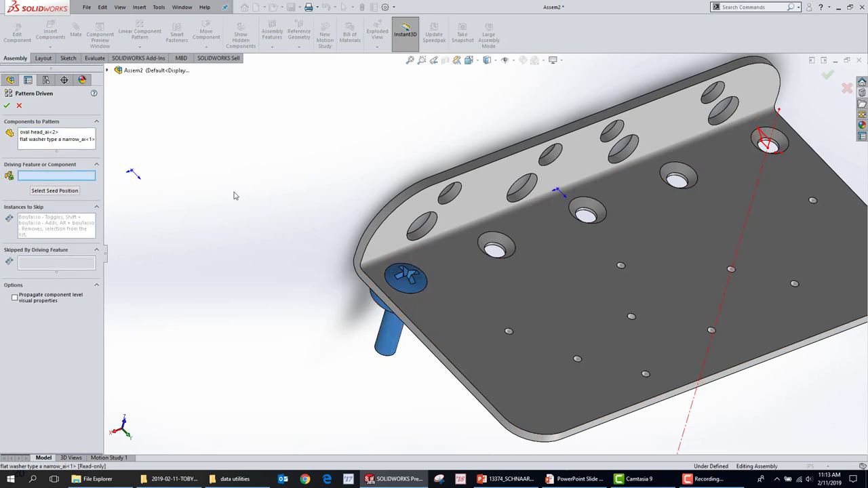
pyautogui.click(496, 249)
pyautogui.scroll(4, 416, 343)
pyautogui.scroll(-1, 401, 339)
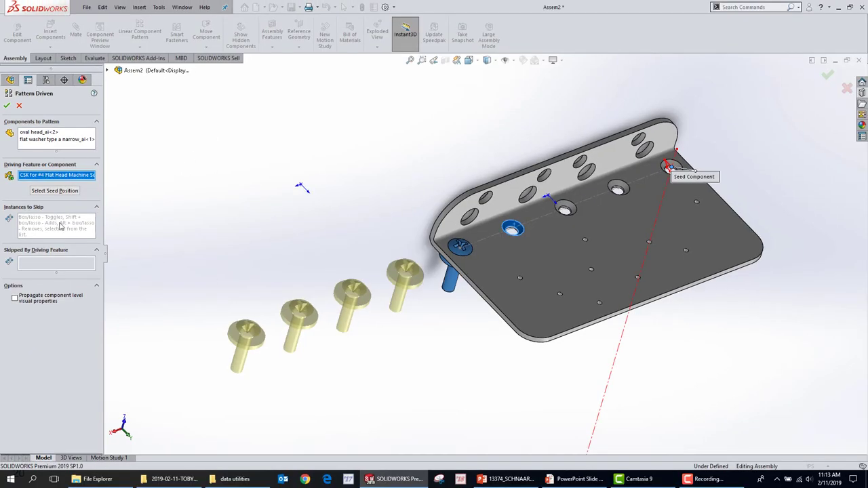
# Set the seed position to the corner hole that holds the screw and complete the pattern.
pyautogui.click(49, 192)
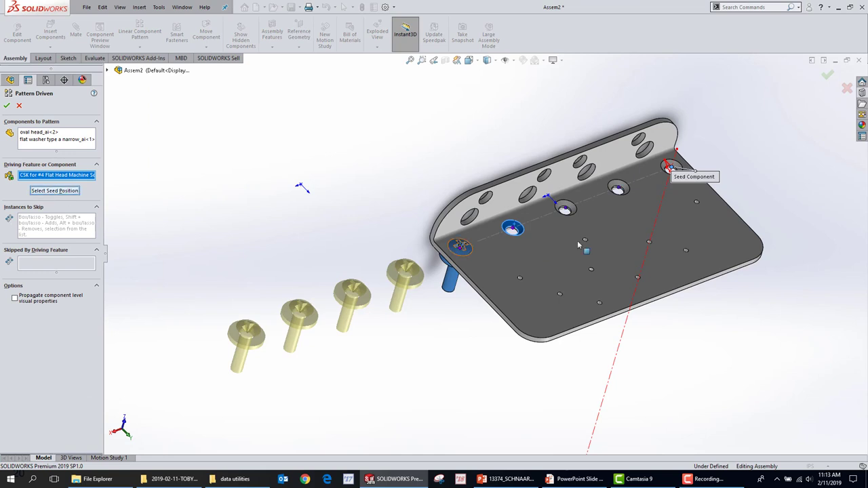
pyautogui.scroll(-3, 458, 234)
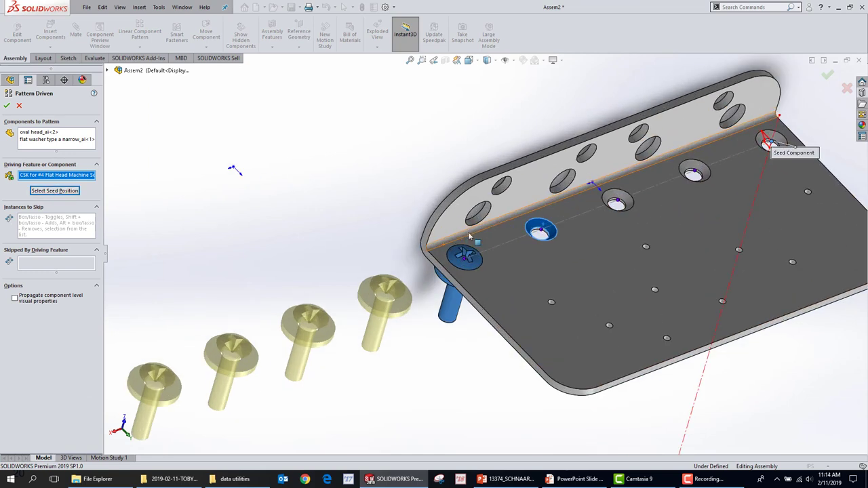
pyautogui.scroll(-4, 458, 234)
pyautogui.click(448, 263)
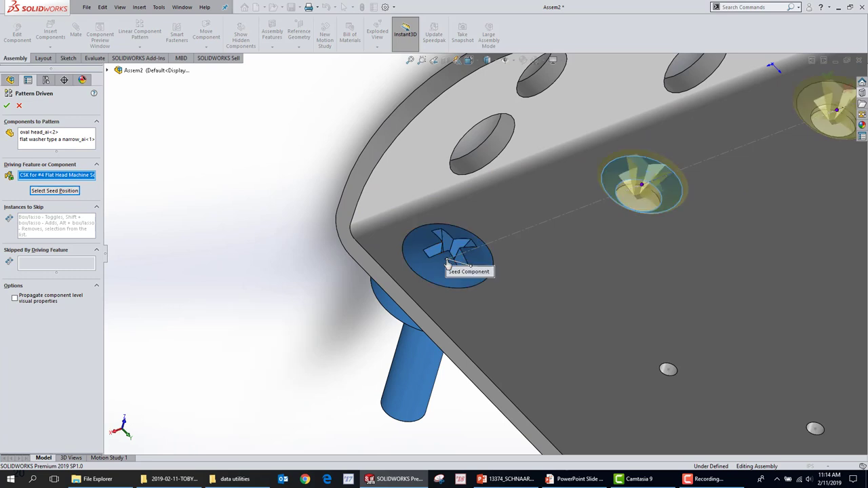
pyautogui.scroll(6, 448, 263)
pyautogui.click(827, 77)
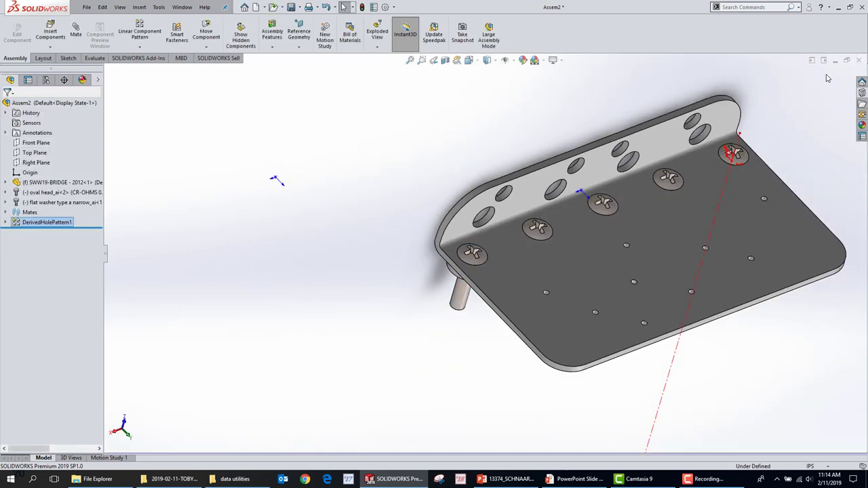
# Open the bridge part from the assembly and edit the position sketch of the countersunk screw holes.
pyautogui.click(578, 249)
pyautogui.click(619, 223)
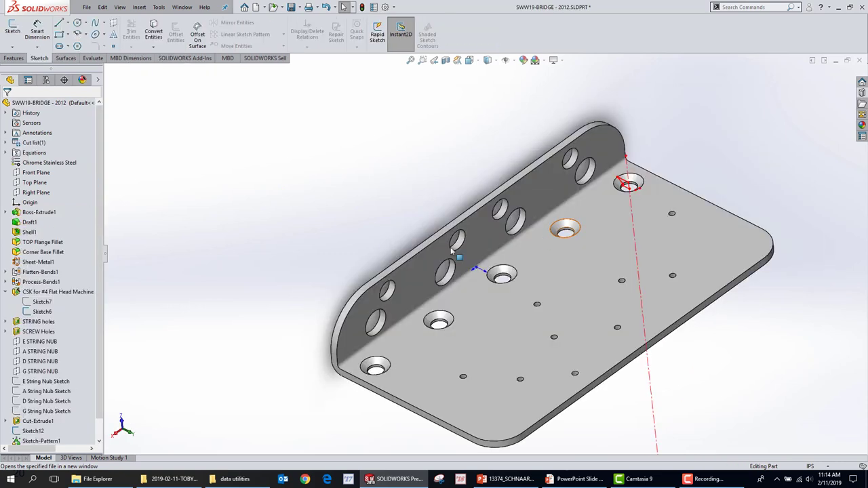
pyautogui.rightClick(39, 293)
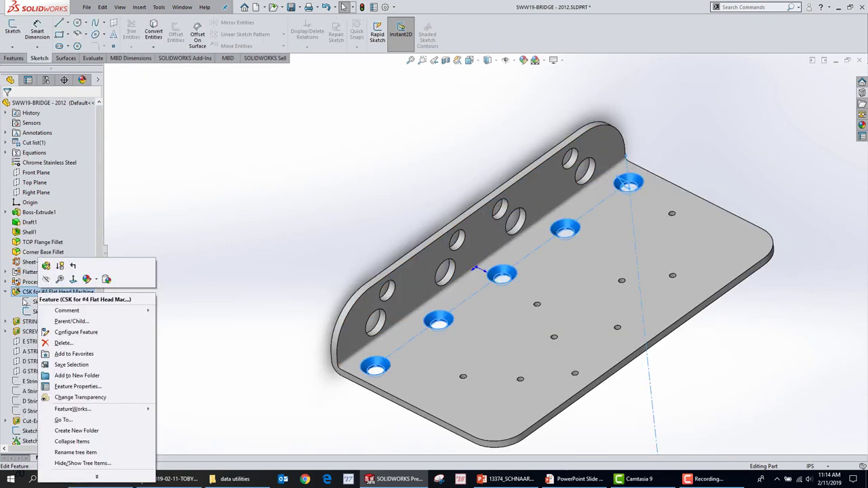
pyautogui.click(29, 302)
pyautogui.click(36, 272)
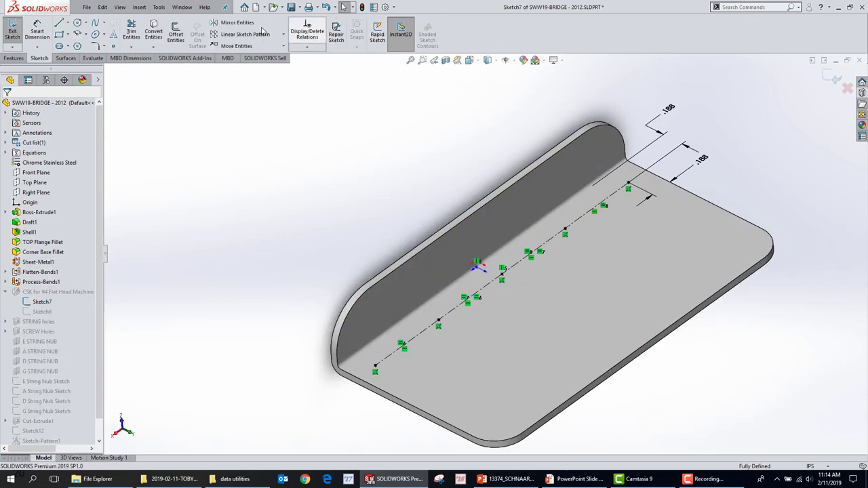
# Add four freely placed points on the plate face to the hole position sketch, exit it and return to the assembly.
pyautogui.click(115, 48)
pyautogui.click(604, 274)
pyautogui.click(523, 312)
pyautogui.click(505, 386)
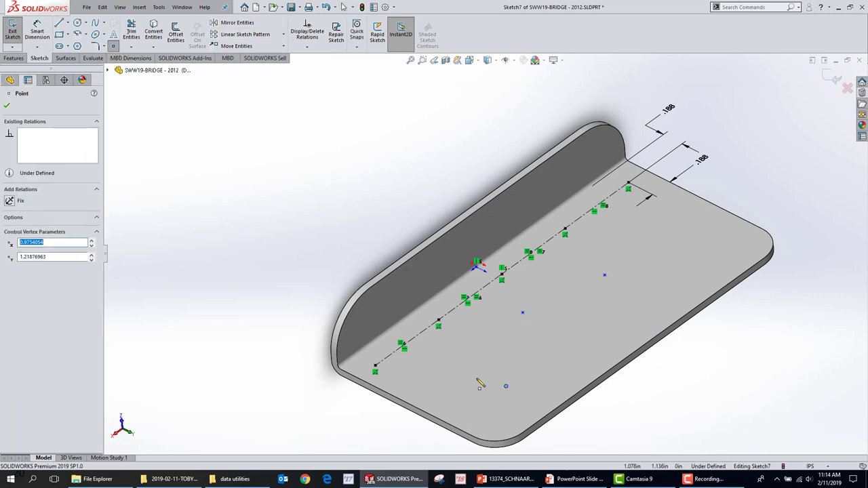
pyautogui.click(831, 78)
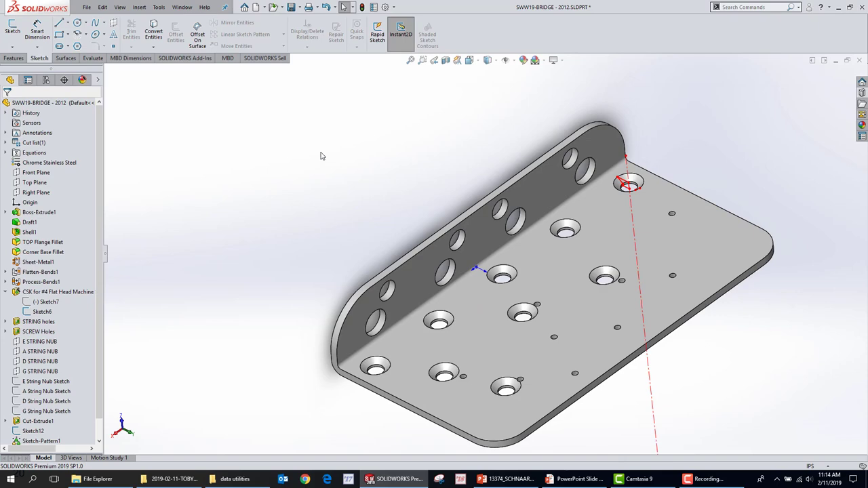
pyautogui.hotkey('ctrl', 'Tab')
pyautogui.moveTo(545, 326); pyautogui.dragTo(568, 417, button='middle')
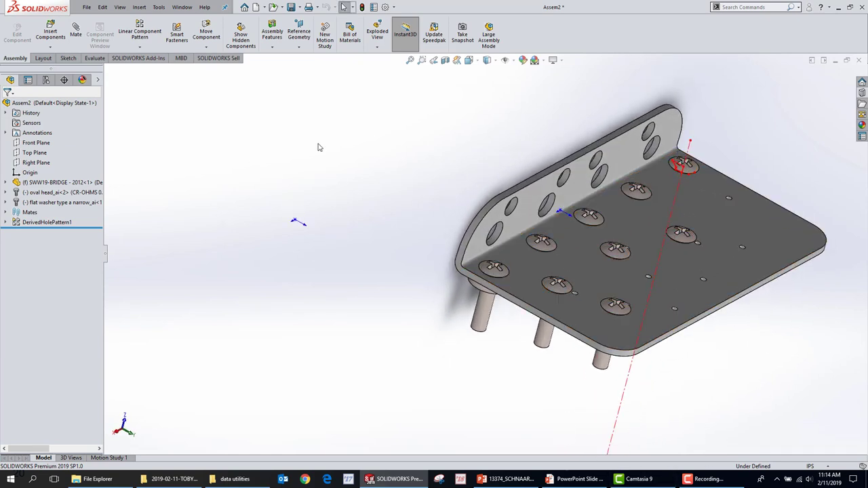
# Delete the hole-driven component pattern and its dependent screw and washer instances.
pyautogui.click(50, 222)
pyautogui.press('Delete')
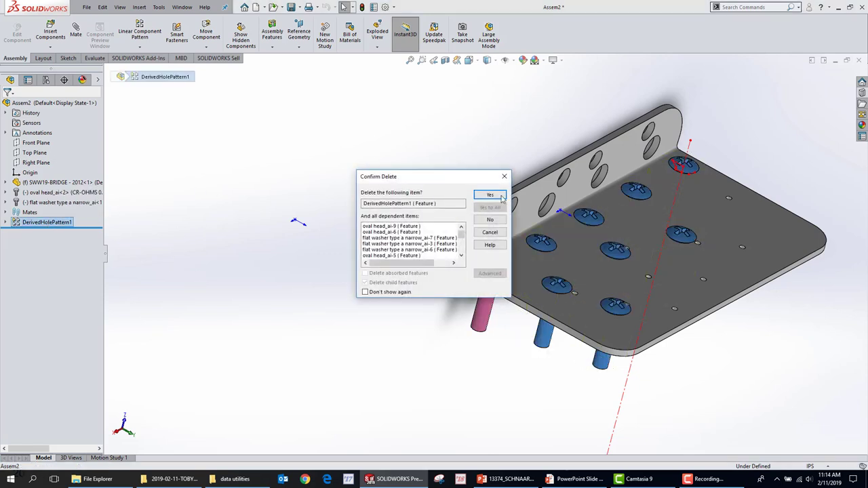
pyautogui.click(490, 195)
# Start Copy with Mates for the oval head screw and the flat washer and proceed to the mate references.
pyautogui.scroll(-5, 549, 217)
pyautogui.scroll(-2, 549, 217)
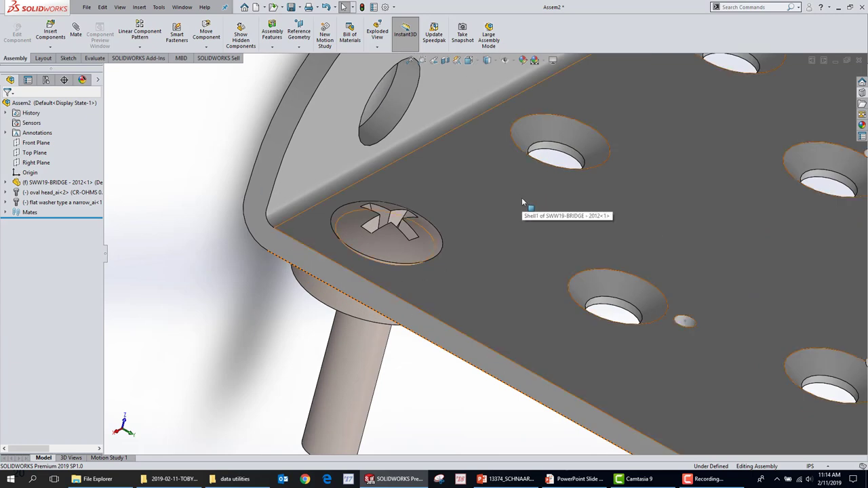
pyautogui.scroll(3, 543, 210)
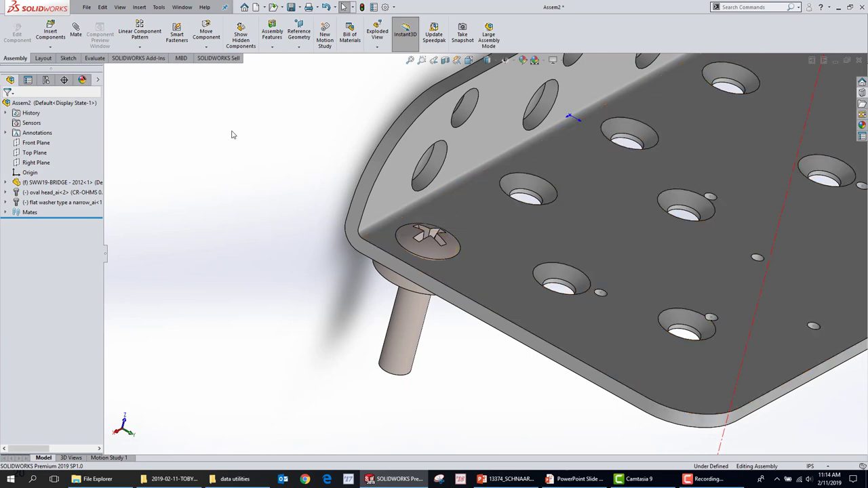
pyautogui.rightClick(439, 246)
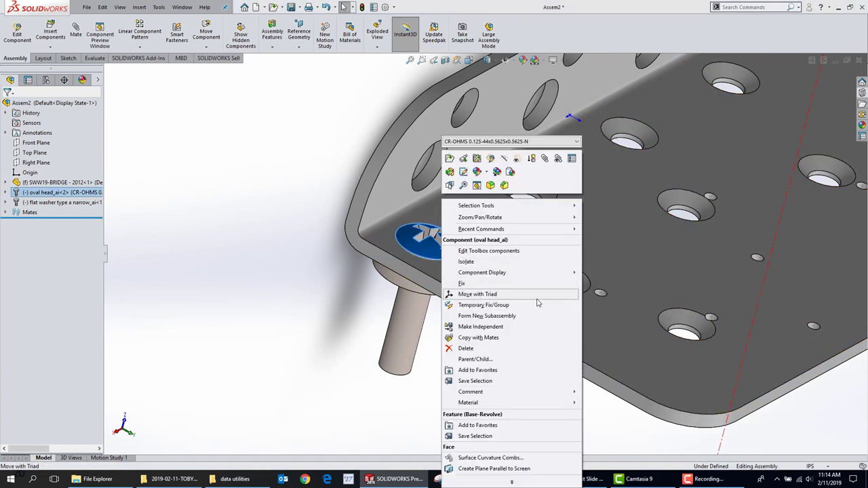
pyautogui.click(484, 337)
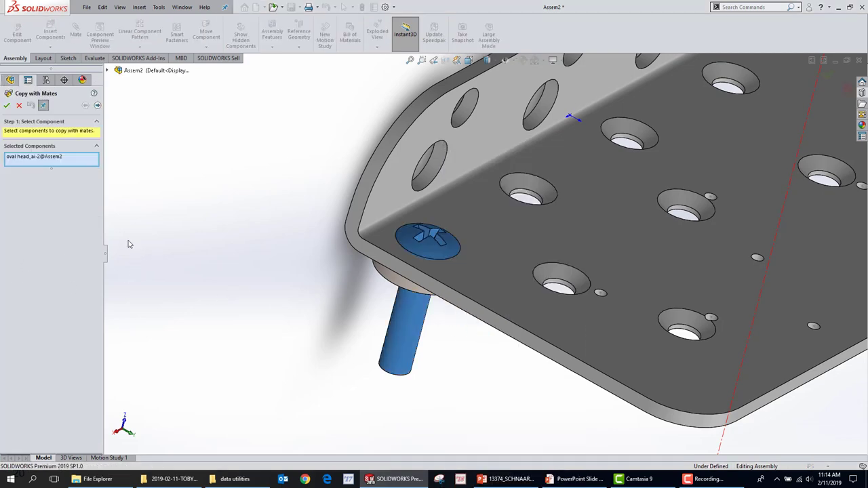
pyautogui.moveTo(305, 214); pyautogui.dragTo(448, 271, button='middle')
pyautogui.click(447, 271)
pyautogui.moveTo(226, 253); pyautogui.dragTo(333, 269, button='middle')
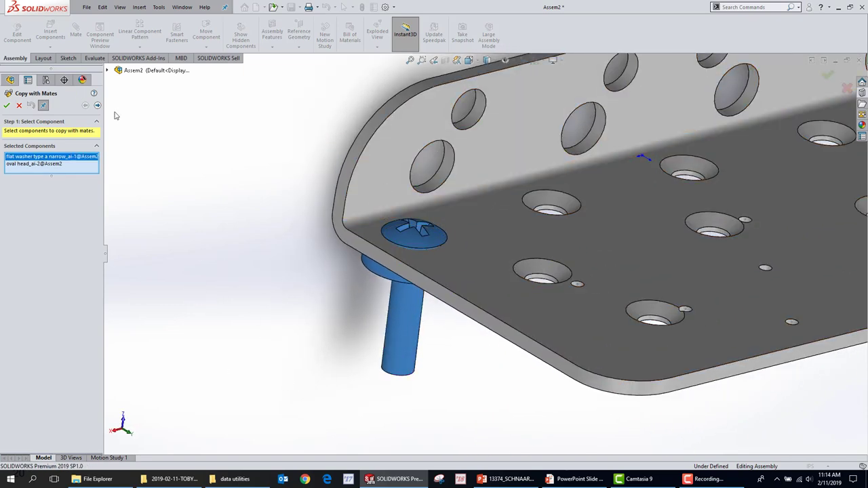
pyautogui.click(97, 106)
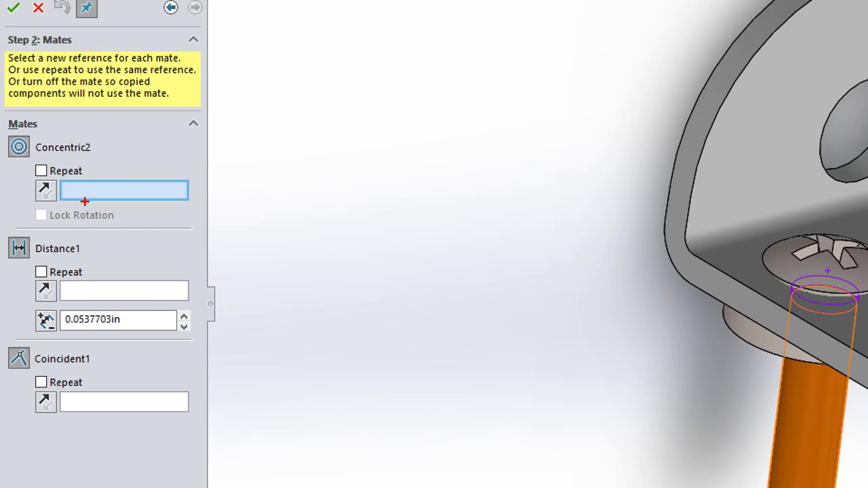
pyautogui.moveTo(111, 258); pyautogui.dragTo(355, 255)
pyautogui.moveTo(105, 362); pyautogui.dragTo(319, 366)
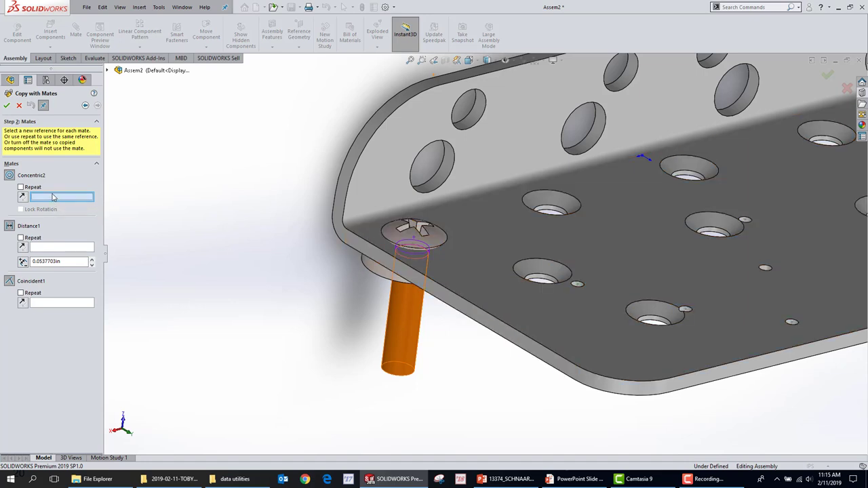
# Place a screw and washer copy in the second row hole, referencing its cylindrical wall, the plate's upper face and its hidden underside.
pyautogui.click(560, 214)
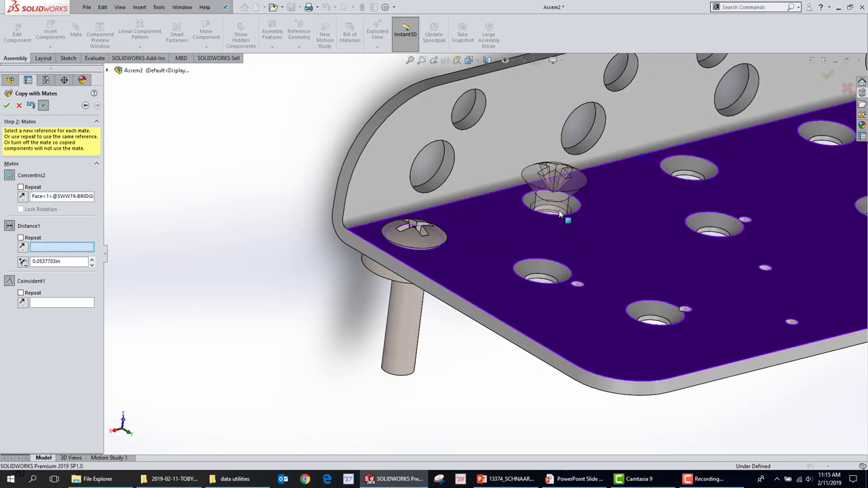
pyautogui.click(610, 217)
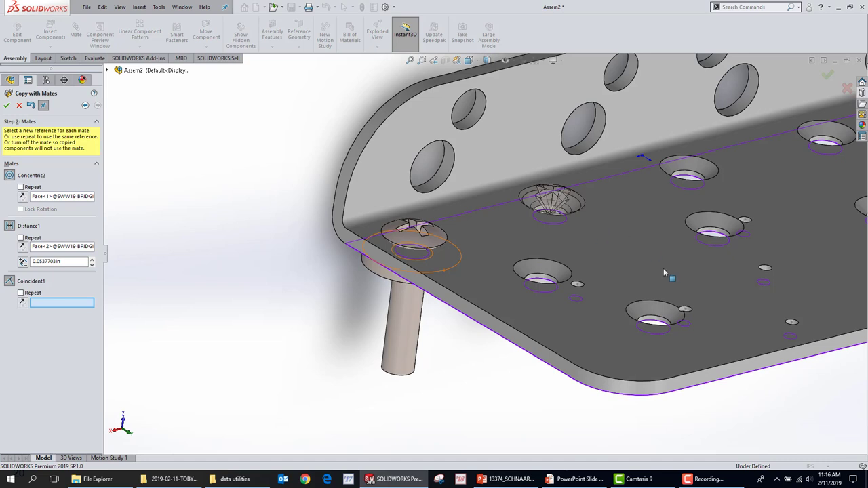
pyautogui.rightClick(644, 268)
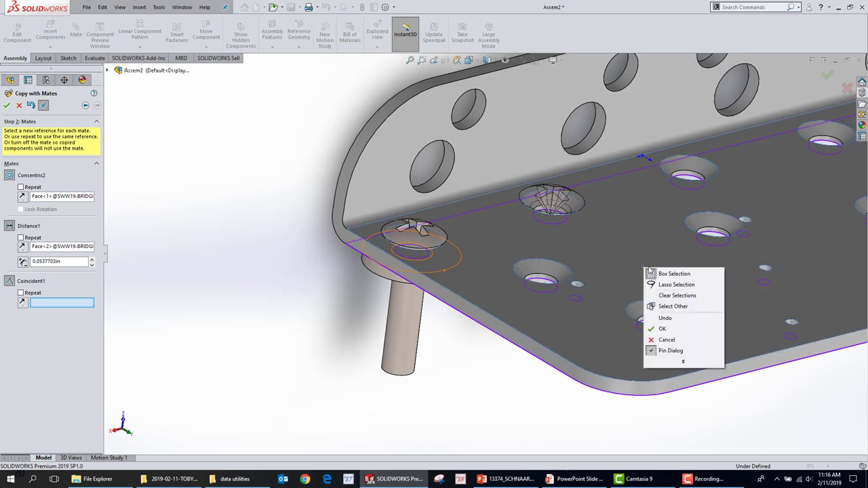
pyautogui.click(671, 307)
pyautogui.click(643, 261)
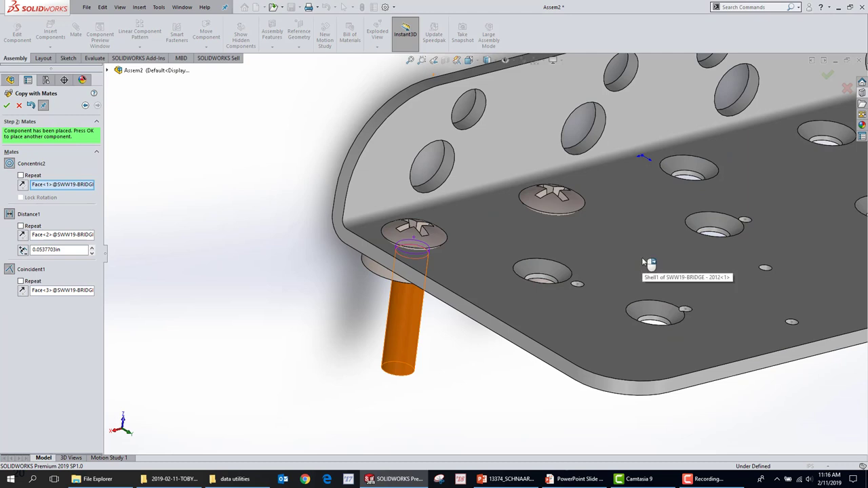
pyautogui.press('Return')
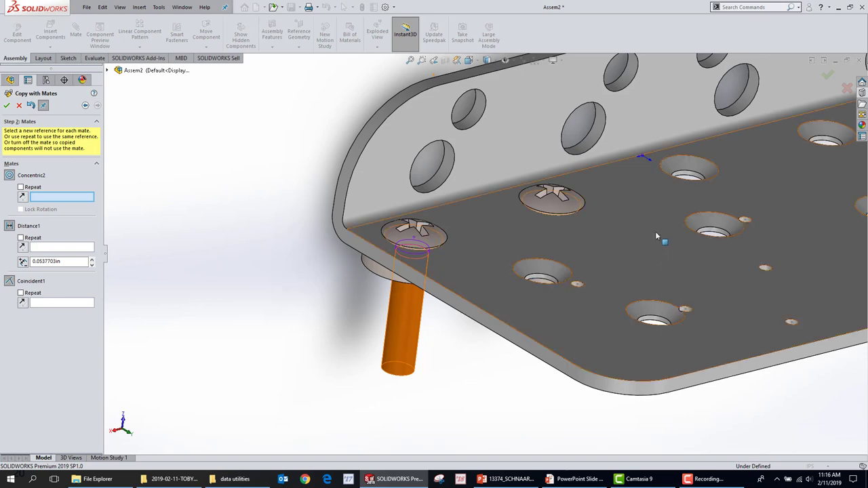
# Place another copy in the third row hole, using its cylindrical wall, the plate's upper face and the hidden underside as mate references.
pyautogui.scroll(-5, 651, 245)
pyautogui.scroll(-2, 618, 219)
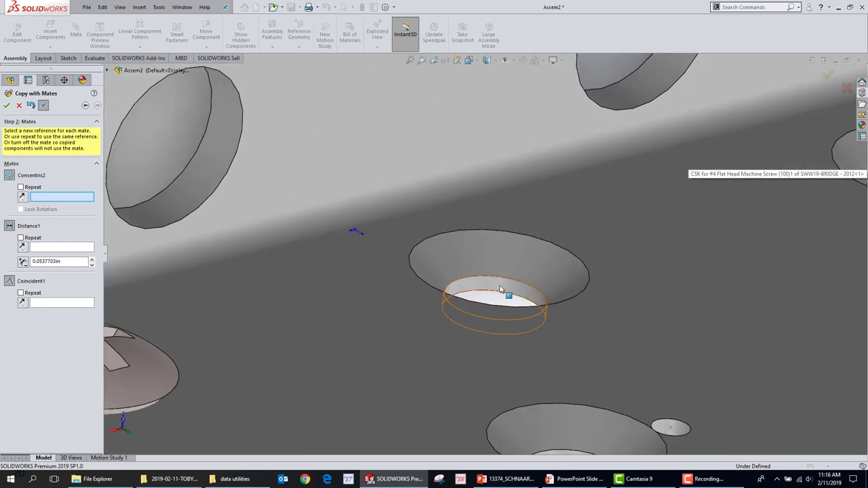
pyautogui.click(508, 291)
pyautogui.click(653, 285)
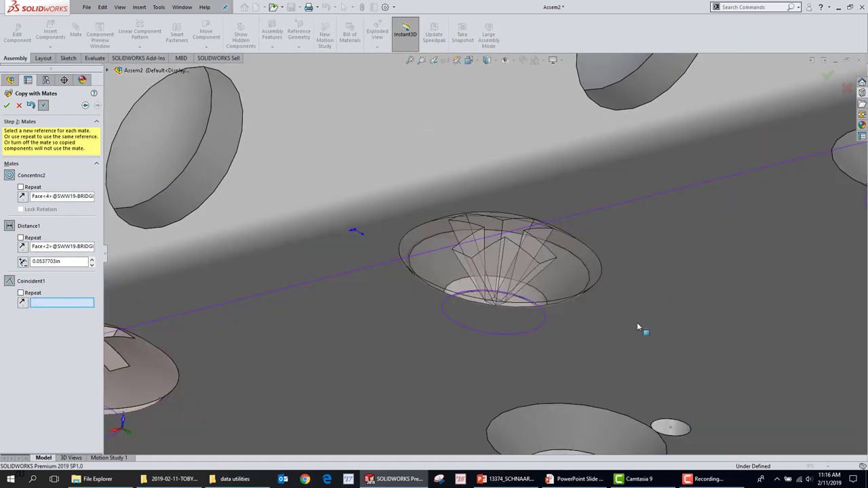
pyautogui.rightClick(642, 329)
pyautogui.click(653, 360)
pyautogui.click(654, 364)
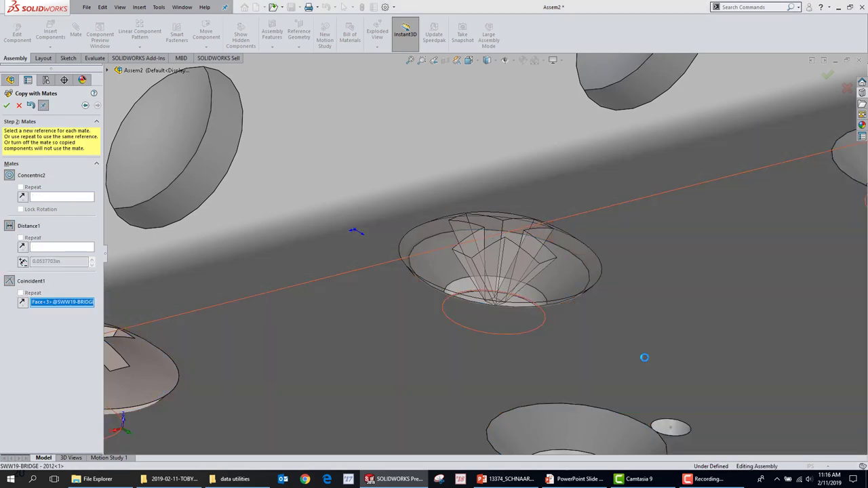
# Set the distance and coincident mates to repeat their references for further copies.
pyautogui.scroll(4, 763, 227)
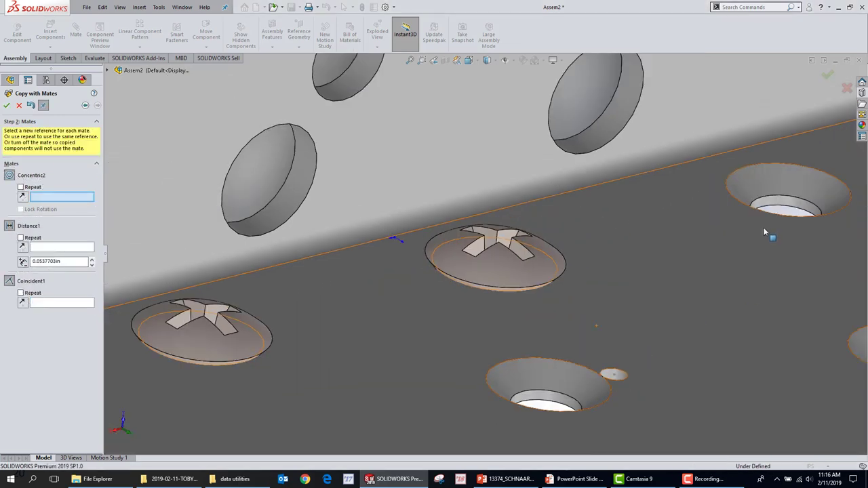
pyautogui.scroll(-2, 750, 203)
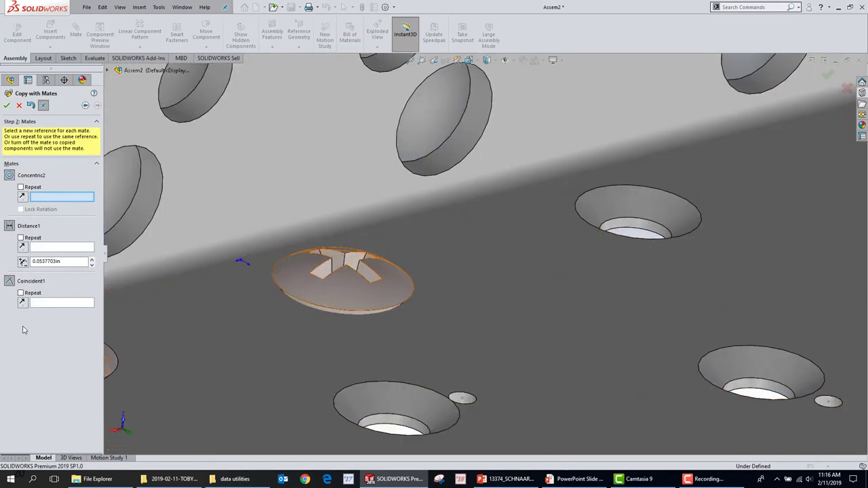
pyautogui.click(21, 239)
pyautogui.click(21, 293)
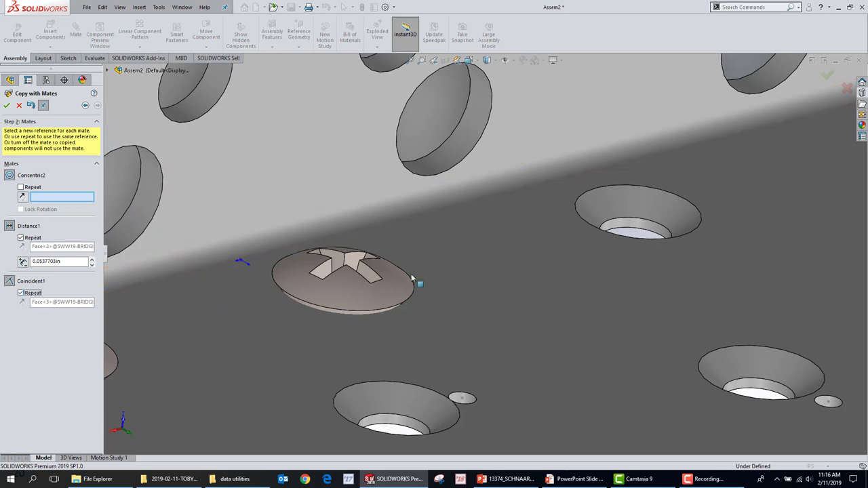
# Place screw and washer copies in the fourth and fifth row holes by referencing only each hole's cylindrical wall.
pyautogui.scroll(4, 619, 268)
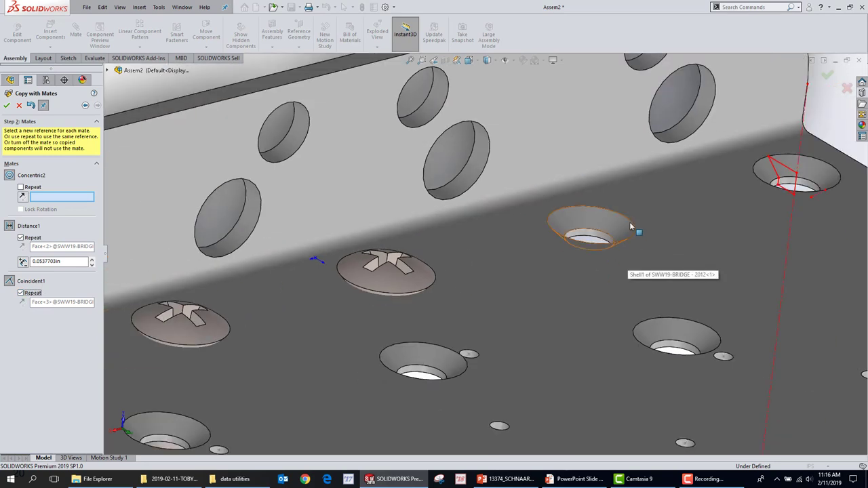
pyautogui.scroll(-3, 583, 231)
pyautogui.click(570, 247)
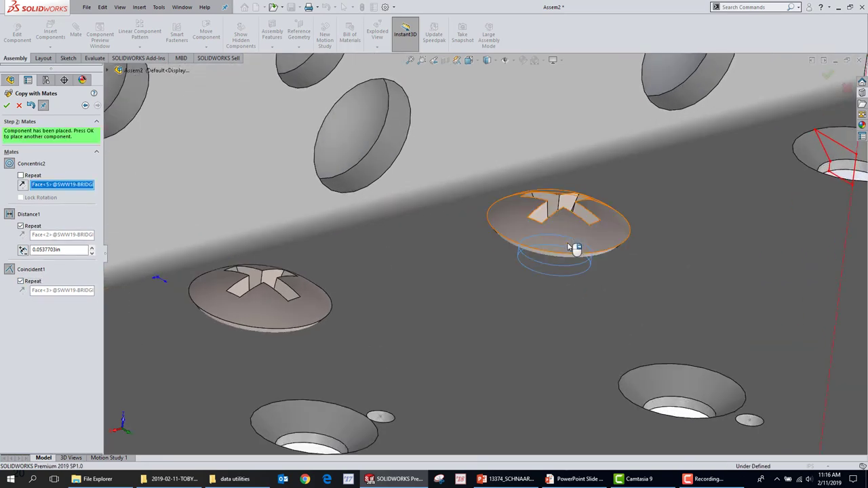
pyautogui.moveTo(765, 202); pyautogui.dragTo(797, 190, button='middle')
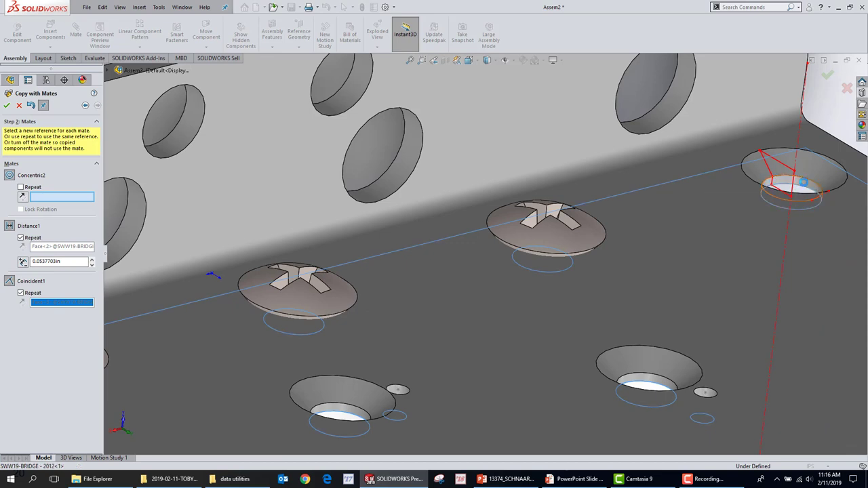
pyautogui.click(807, 187)
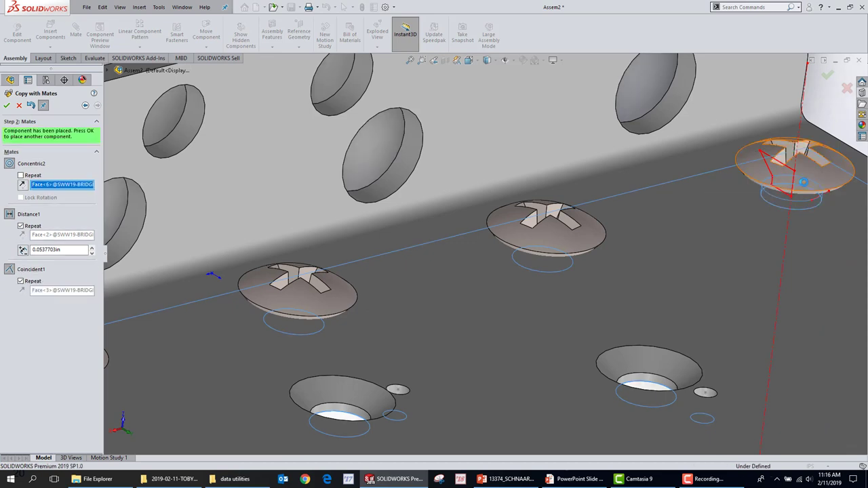
# Turn off the repeated references for the distance and coincident mates.
pyautogui.click(21, 238)
pyautogui.click(21, 293)
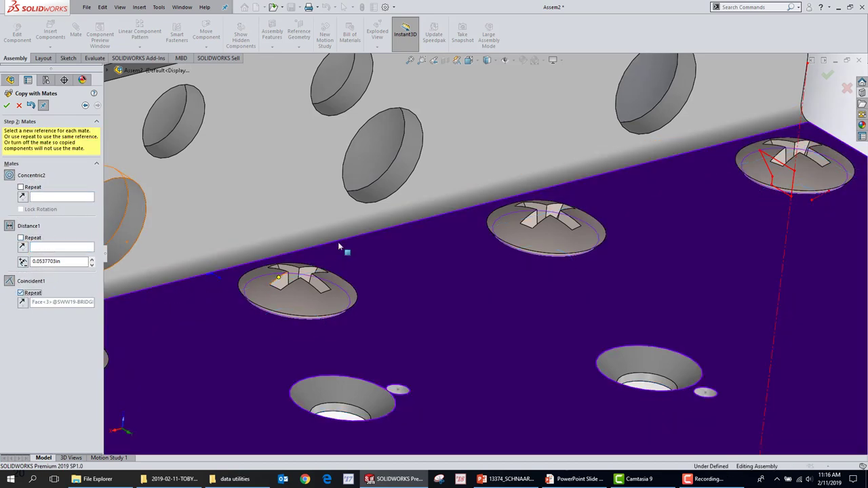
pyautogui.moveTo(329, 255); pyautogui.dragTo(320, 183, button='middle')
pyautogui.press('f')
pyautogui.scroll(-5, 377, 258)
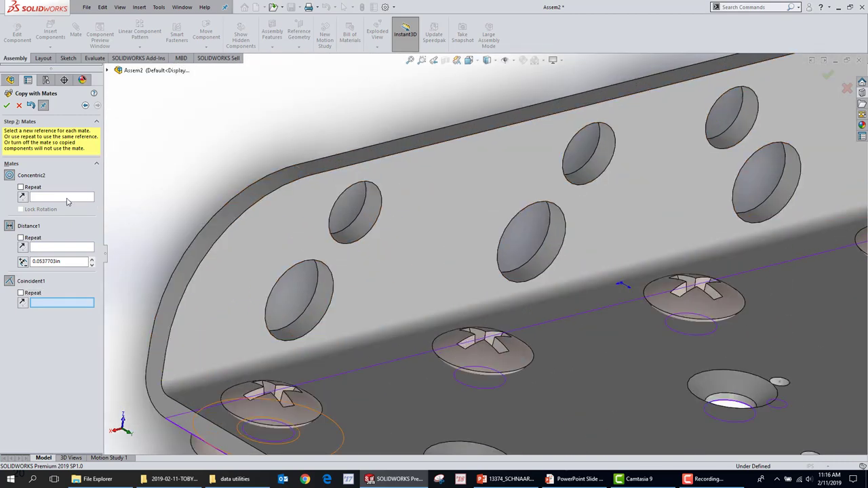
# Place a screw and washer copy in the flange's upper end hole, using its wall and both flange faces and flipping the concentric alignment.
pyautogui.click(68, 198)
pyautogui.click(364, 234)
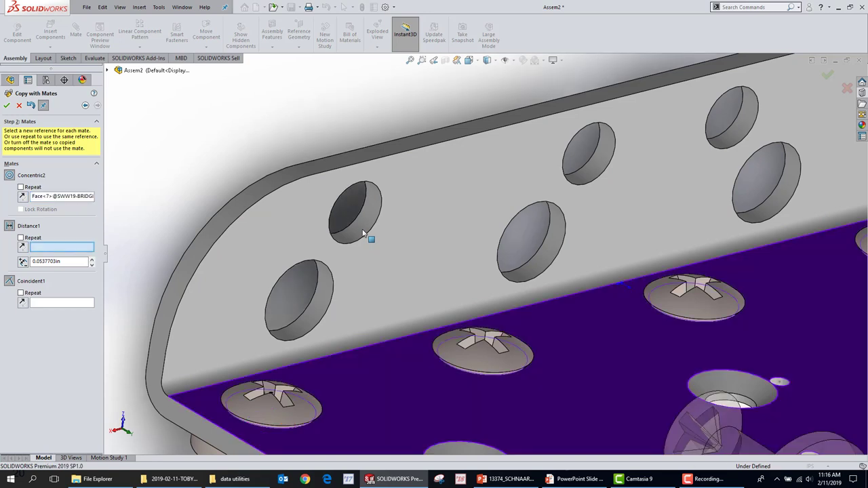
pyautogui.click(390, 244)
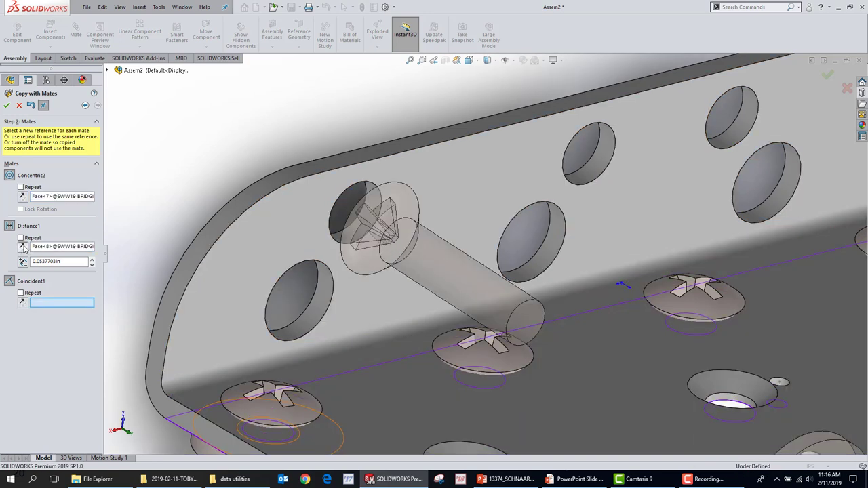
pyautogui.click(24, 262)
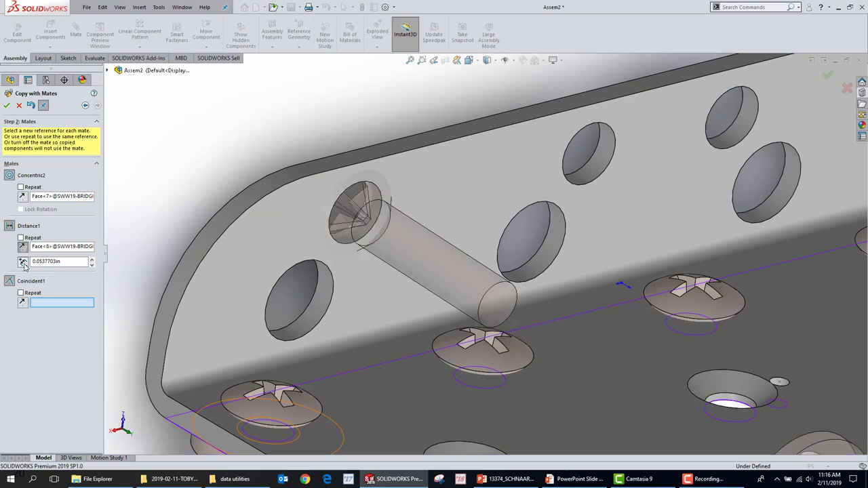
pyautogui.click(24, 263)
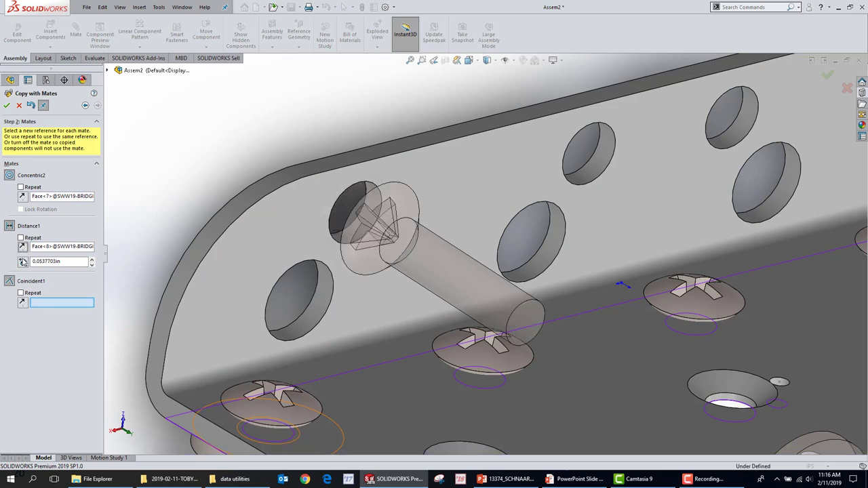
pyautogui.click(22, 196)
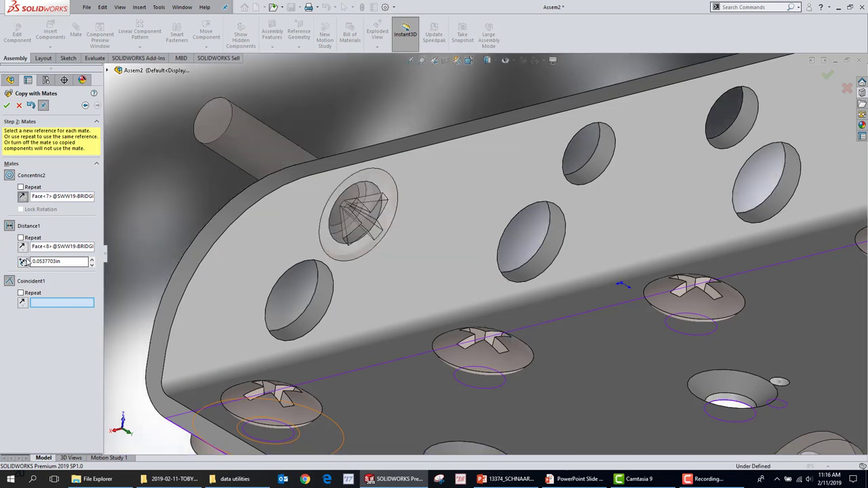
pyautogui.moveTo(475, 270); pyautogui.dragTo(562, 290, button='middle')
pyautogui.click(566, 288)
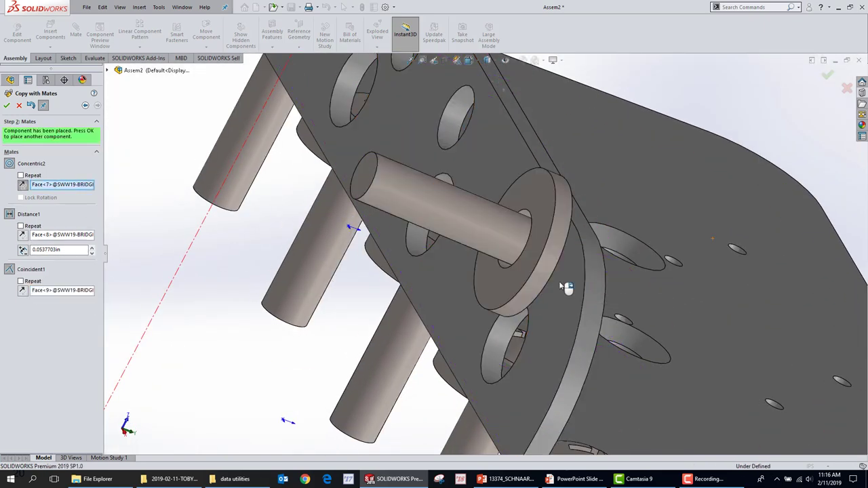
# Place another screw and washer copy in the adjacent larger flange hole with flipped alignment, and finish Copy with Mates.
pyautogui.moveTo(566, 288); pyautogui.dragTo(678, 247, button='middle')
pyautogui.scroll(3, 678, 247)
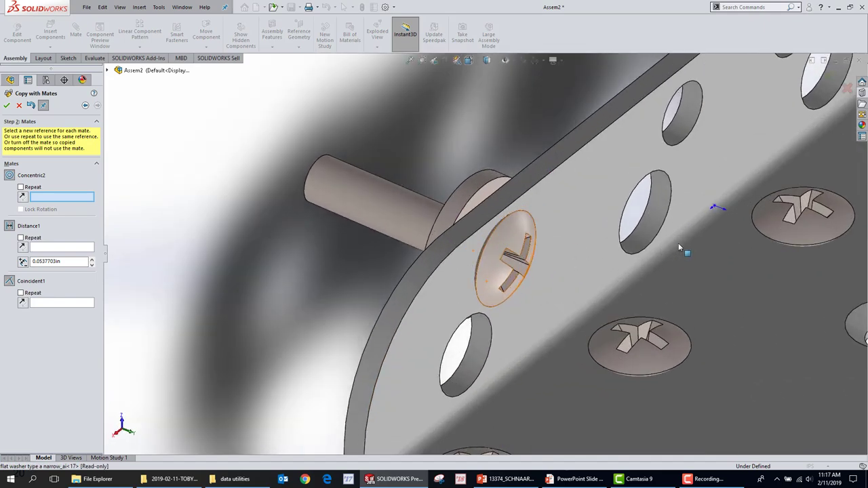
pyautogui.click(666, 192)
pyautogui.click(690, 184)
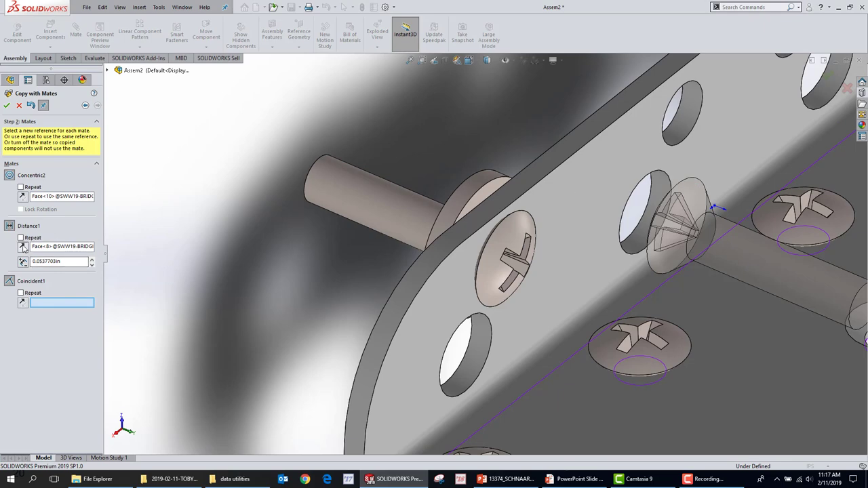
pyautogui.moveTo(537, 283); pyautogui.dragTo(541, 178, button='middle')
pyautogui.click(540, 178)
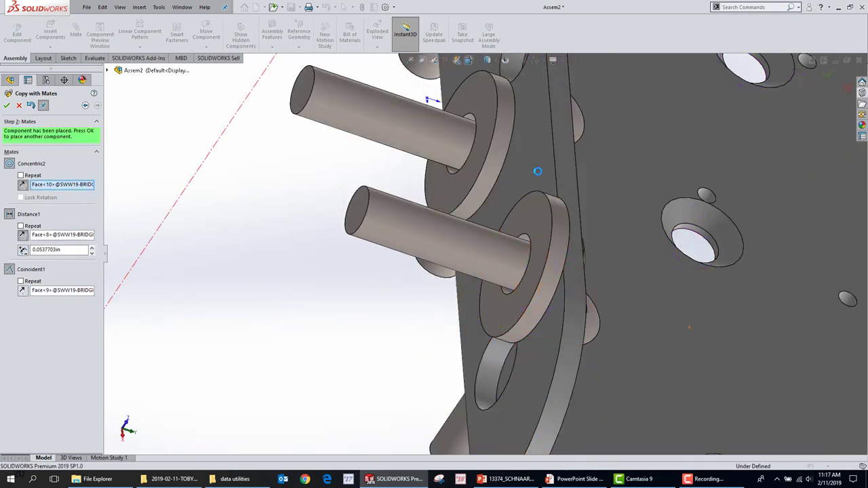
pyautogui.click(19, 105)
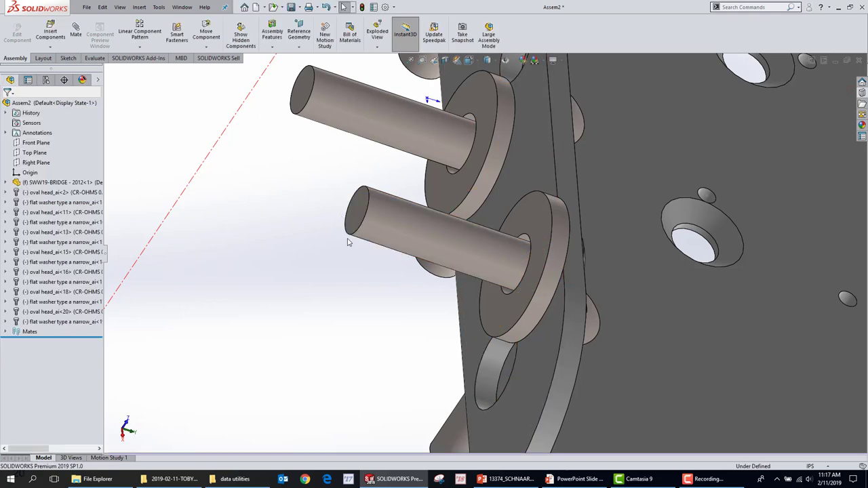
pyautogui.scroll(5, 618, 157)
pyautogui.moveTo(651, 171); pyautogui.dragTo(136, 332, button='middle')
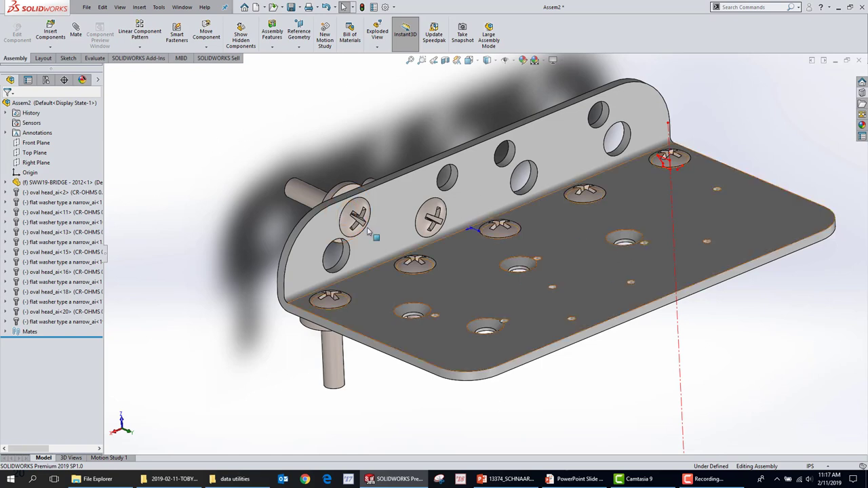
# Switch to the PowerPoint slide show, present the Select Other and Quick mates slides, and return to the SOLIDWORKS assembly.
pyautogui.click(577, 479)
pyautogui.click(131, 208)
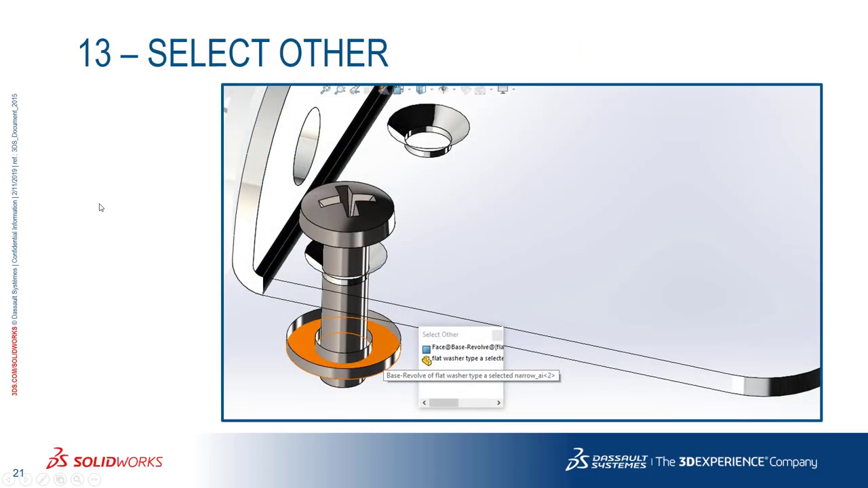
pyautogui.click(96, 197)
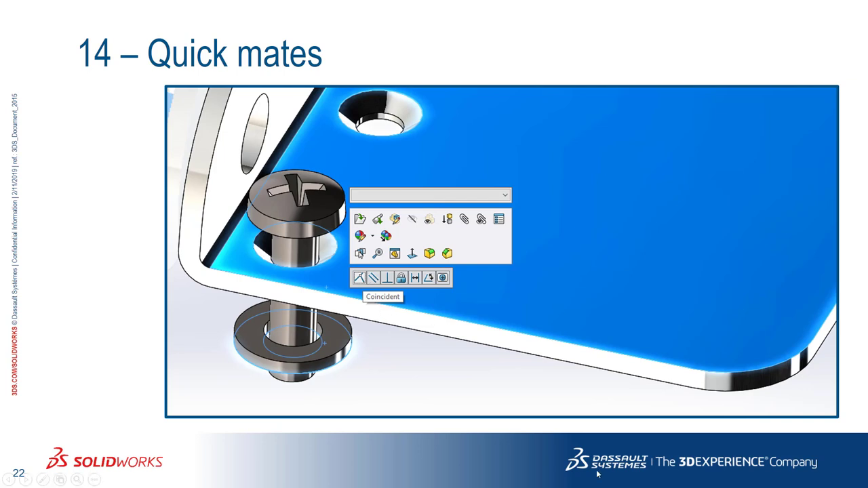
pyautogui.press('super')
pyautogui.click(418, 479)
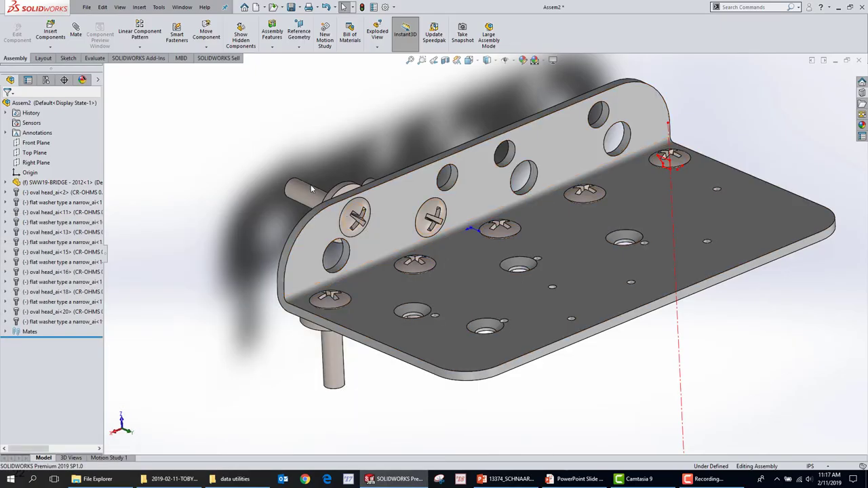
# Copy the corner screw beside the plate and make its shank concentric with the countersunk hole nearest the plate's far end.
pyautogui.keyDown('ctrl'); pyautogui.moveTo(332, 359); pyautogui.dragTo(747, 257); pyautogui.keyUp('ctrl')
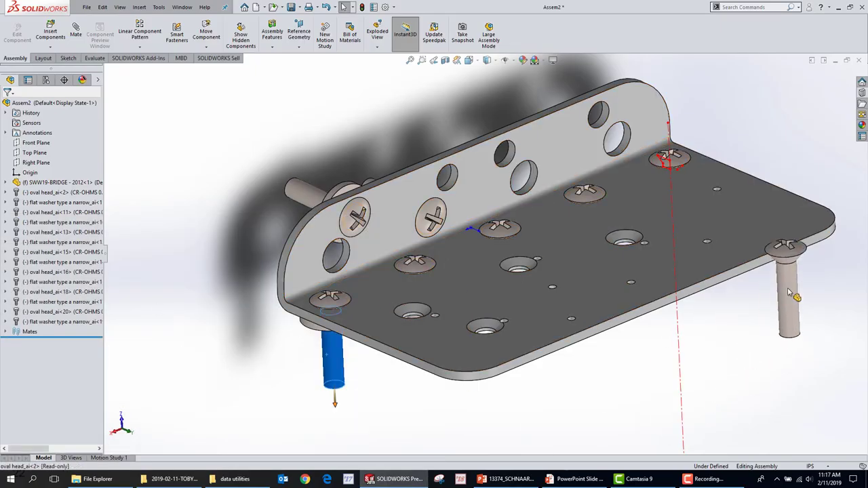
pyautogui.scroll(-3, 749, 256)
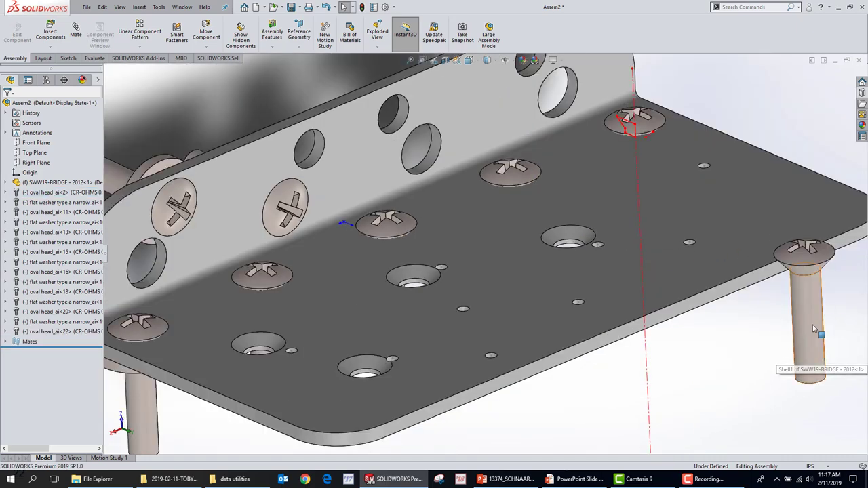
pyautogui.click(811, 308)
pyautogui.scroll(-3, 603, 222)
pyautogui.keyDown('ctrl'); pyautogui.click(548, 258); pyautogui.keyUp('ctrl')
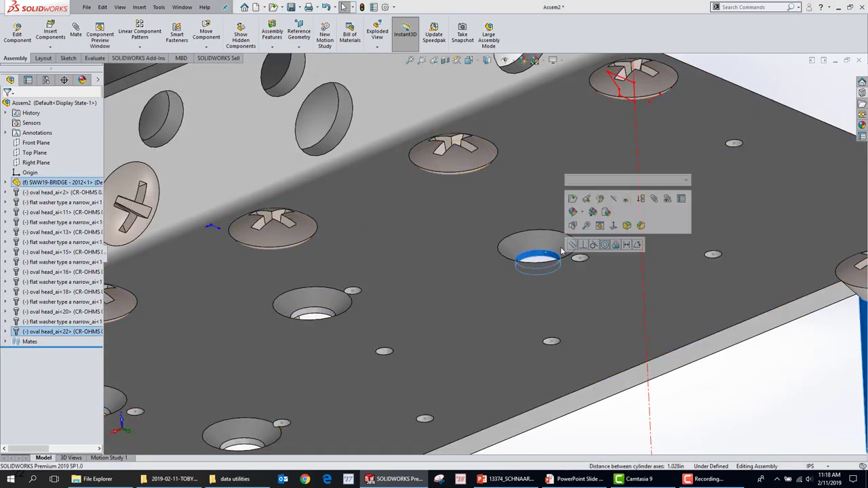
pyautogui.click(606, 245)
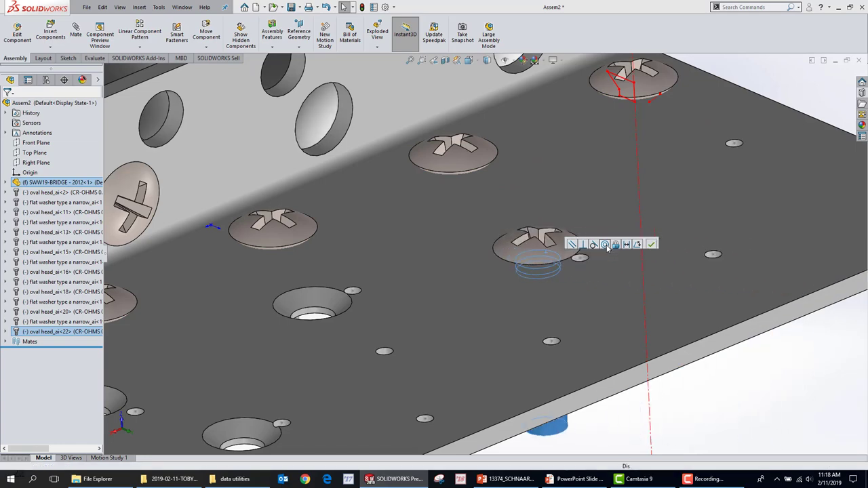
# Make the copied screw's end face coincident with the plate's underside using a quick mate.
pyautogui.moveTo(590, 411); pyautogui.dragTo(566, 376, button='middle')
pyautogui.scroll(-2, 458, 369)
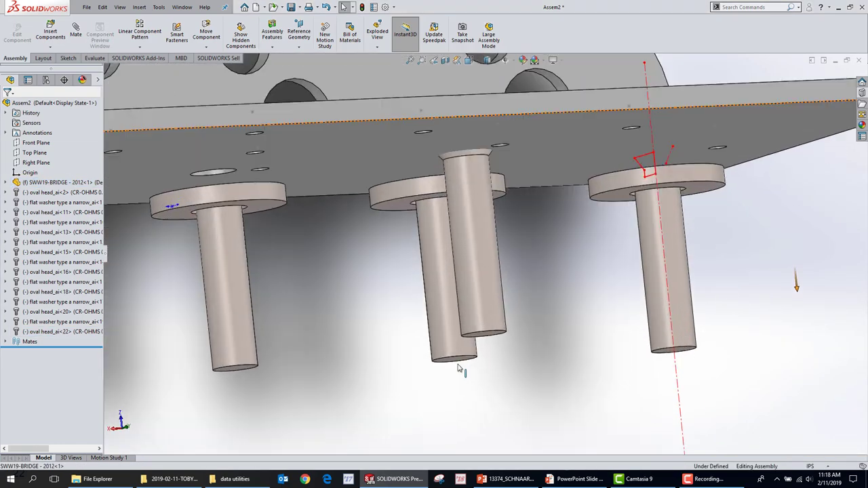
pyautogui.click(483, 333)
pyautogui.keyDown('ctrl'); pyautogui.click(548, 159); pyautogui.keyUp('ctrl')
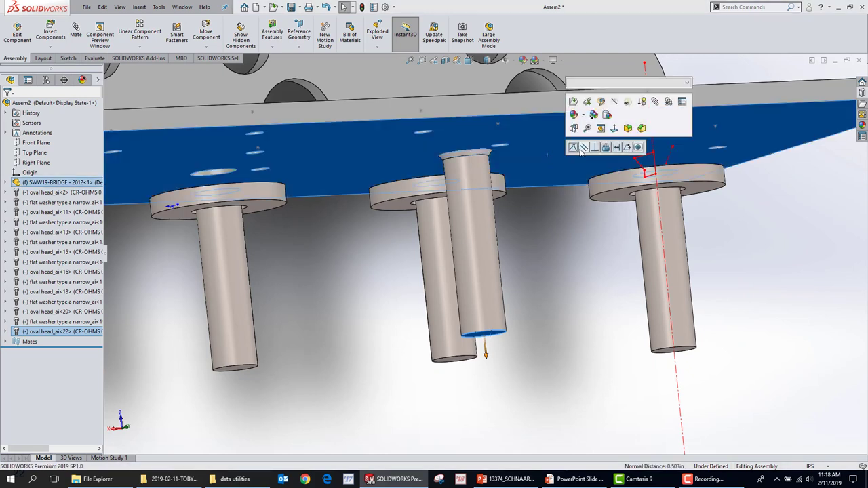
pyautogui.click(580, 150)
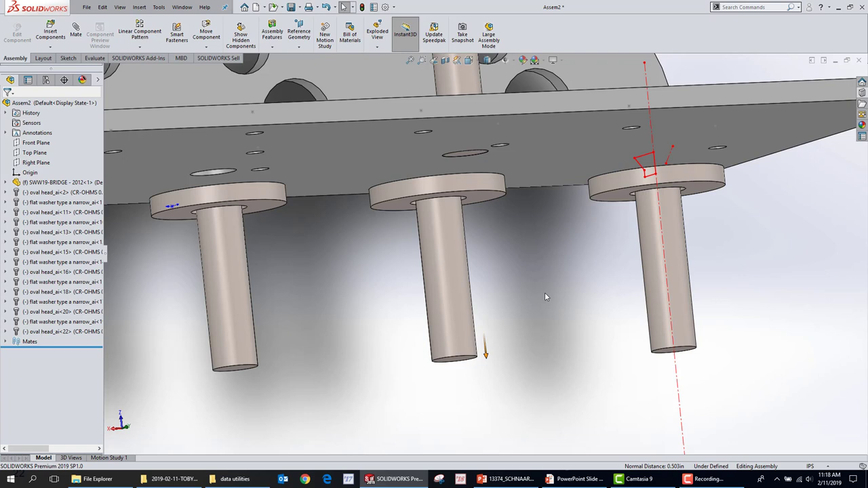
pyautogui.scroll(3, 174, 98)
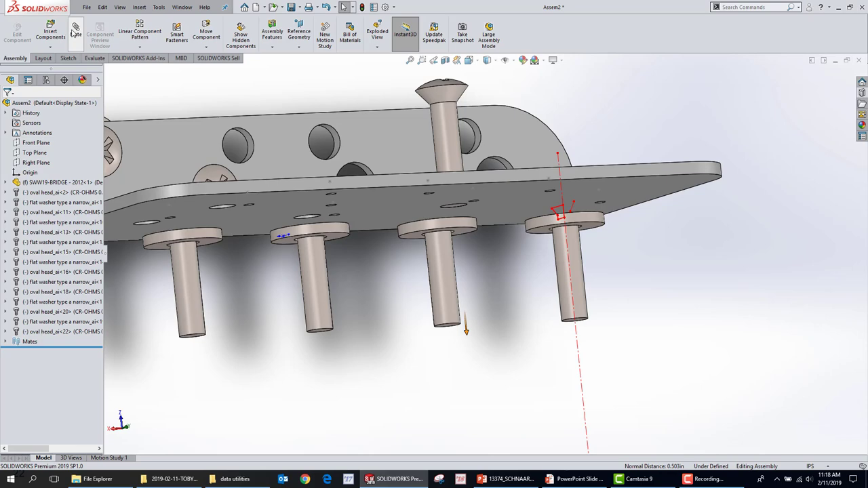
# Place another screw copy beyond the plate and make its shank concentric with the flange's upper far-end hole.
pyautogui.moveTo(459, 200); pyautogui.dragTo(457, 133, button='middle')
pyautogui.keyDown('ctrl'); pyautogui.moveTo(457, 133); pyautogui.dragTo(831, 254); pyautogui.keyUp('ctrl')
pyautogui.moveTo(831, 255); pyautogui.dragTo(688, 350, button='middle')
pyautogui.moveTo(794, 335); pyautogui.dragTo(773, 269, button='right')
pyautogui.moveTo(826, 363); pyautogui.dragTo(744, 159)
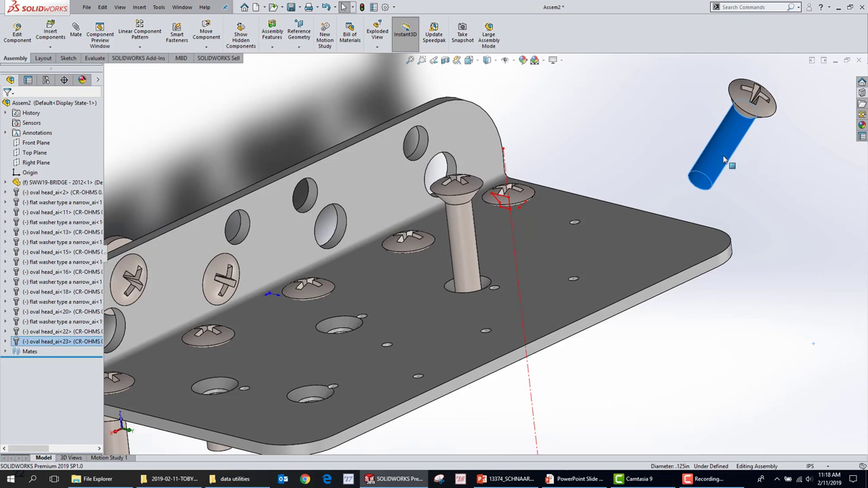
pyautogui.click(690, 192)
pyautogui.keyDown('ctrl'); pyautogui.click(425, 146); pyautogui.keyUp('ctrl')
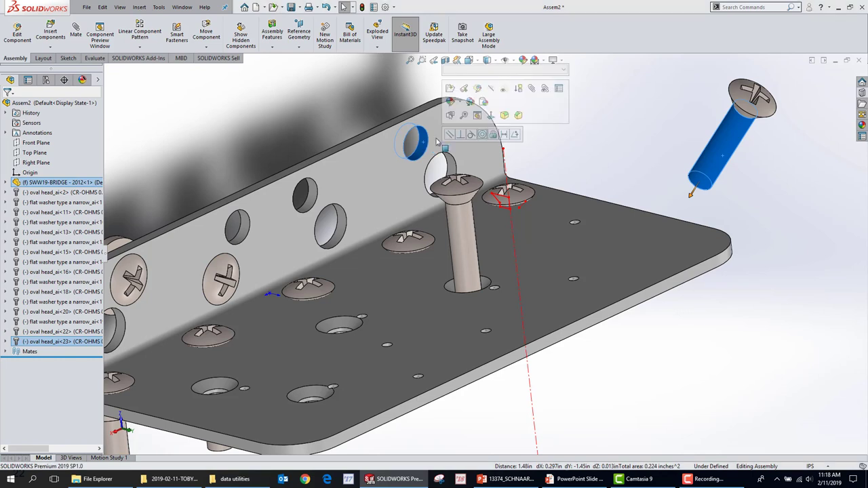
pyautogui.click(483, 135)
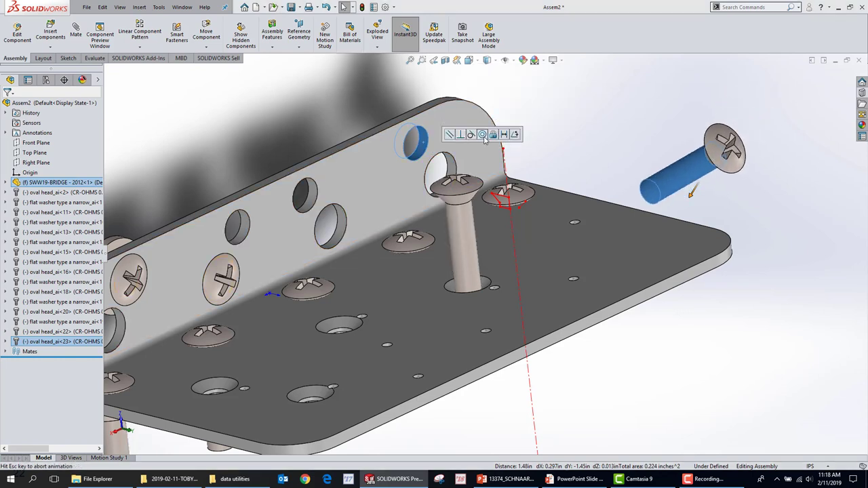
# Expand the assembly's mates and examine the options available for the concentric mates, such as Lock Rotation.
pyautogui.click(6, 352)
pyautogui.rightClick(42, 434)
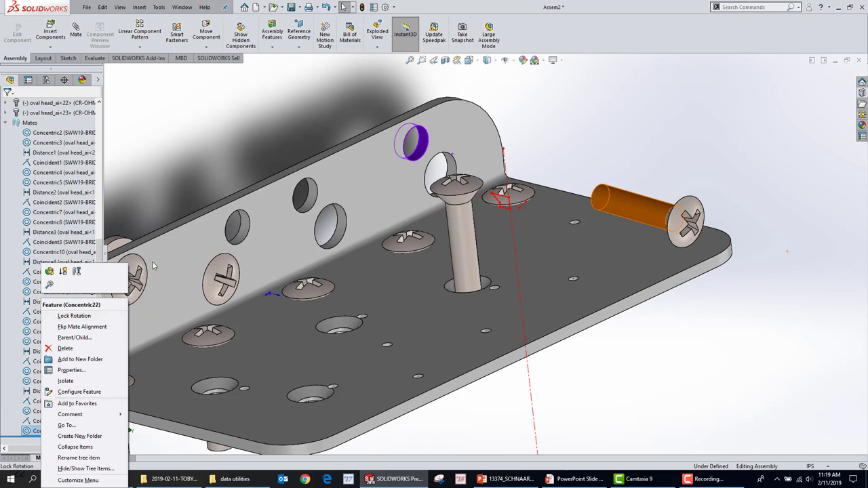
pyautogui.click(124, 161)
pyautogui.click(65, 173)
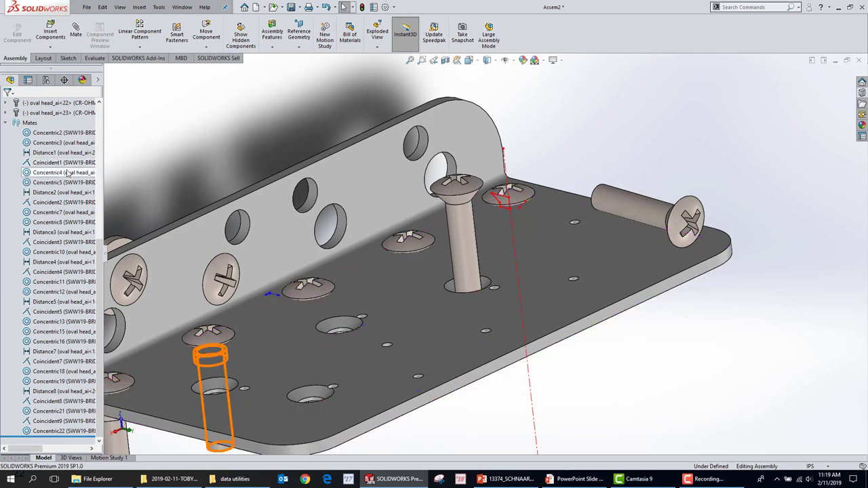
pyautogui.rightClick(65, 173)
pyautogui.click(267, 149)
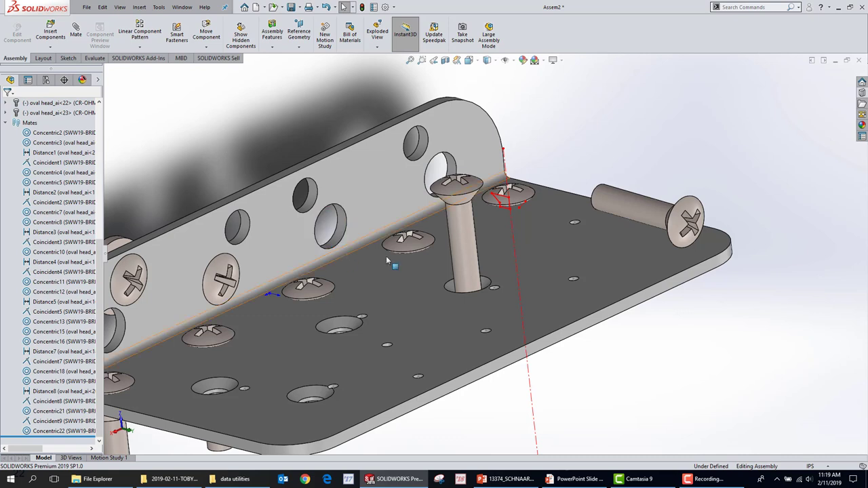
# Select the corner screw together with its washer and copy both into the empty space beyond the plate.
pyautogui.scroll(-5, 342, 256)
pyautogui.moveTo(342, 265); pyautogui.dragTo(322, 297, button='middle')
pyautogui.scroll(-3, 330, 307)
pyautogui.moveTo(290, 262); pyautogui.dragTo(395, 412)
pyautogui.click(303, 256)
pyautogui.moveTo(291, 241); pyautogui.dragTo(405, 409)
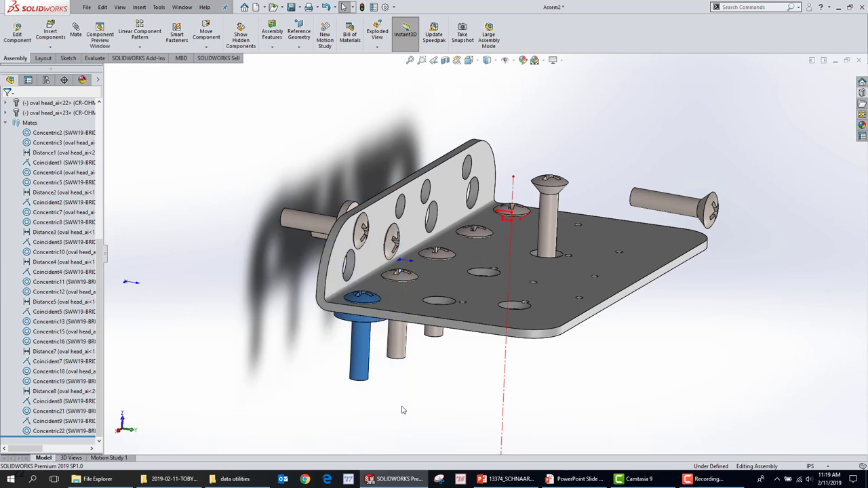
pyautogui.click(744, 216)
pyautogui.scroll(3, 729, 231)
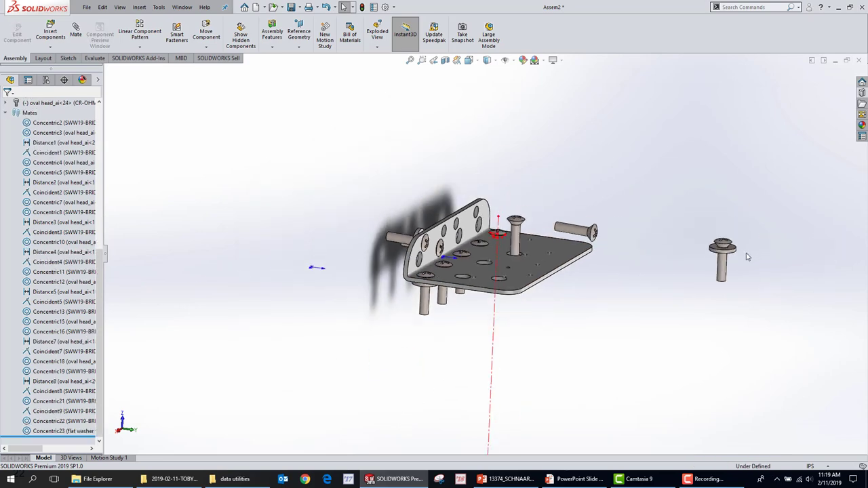
# Slide the copied washer along its screw's shank to test the concentric mate between them.
pyautogui.scroll(-5, 678, 244)
pyautogui.click(634, 246)
pyautogui.moveTo(637, 248); pyautogui.dragTo(567, 285)
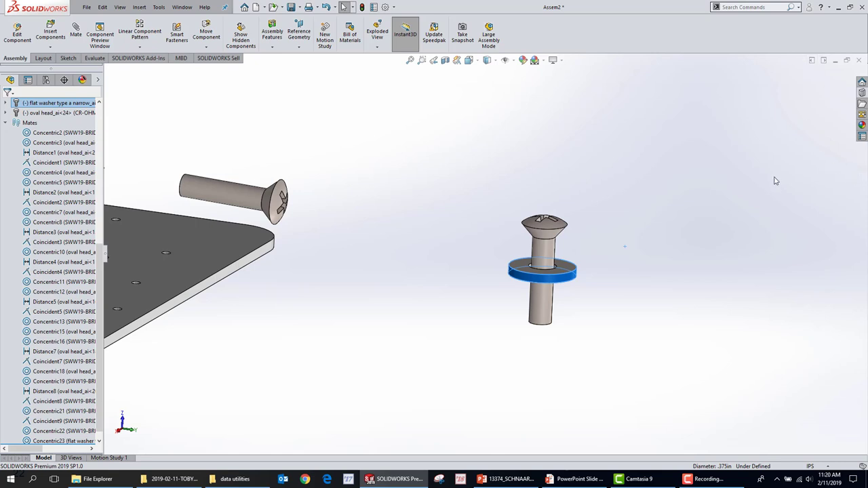
# Place a separate copy of the screw alone above the copied screw and washer pair.
pyautogui.hotkey('ctrl', 'shift', 'z')
pyautogui.click(288, 242)
pyautogui.hotkey('ctrl', 'shift', 'z')
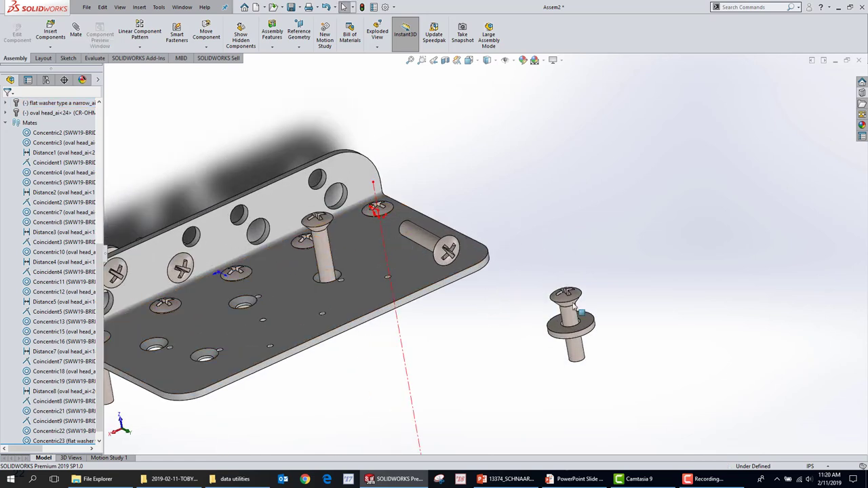
pyautogui.click(578, 343)
pyautogui.click(623, 217)
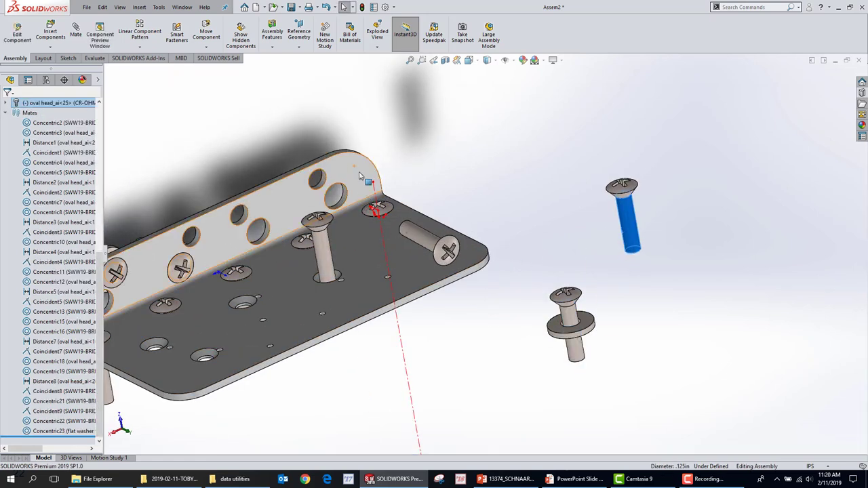
# Mate the loose screw's shank concentrically with the large hole nearest the far end of the bridge's upright flange.
pyautogui.keyDown('ctrl'); pyautogui.click(335, 198); pyautogui.keyUp('ctrl')
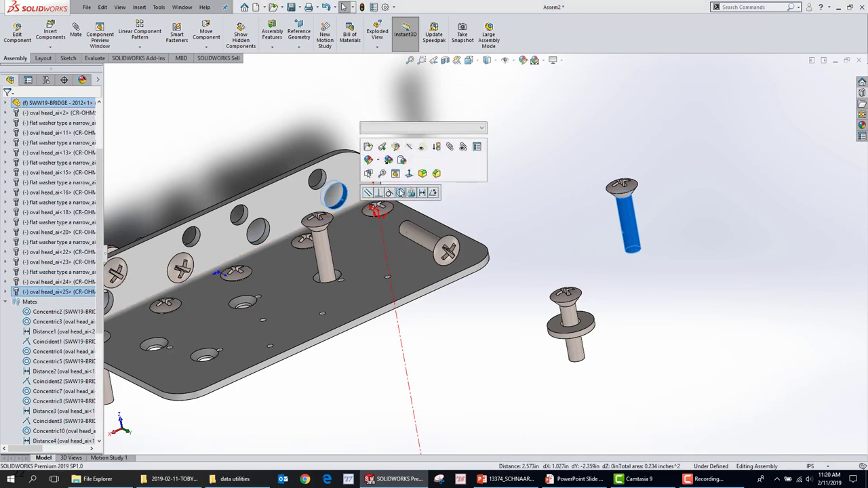
pyautogui.click(514, 169)
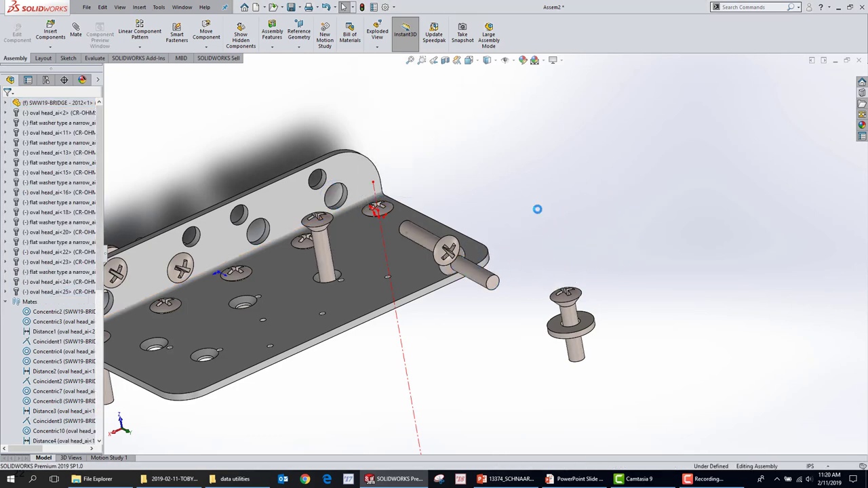
pyautogui.moveTo(631, 241); pyautogui.dragTo(582, 203)
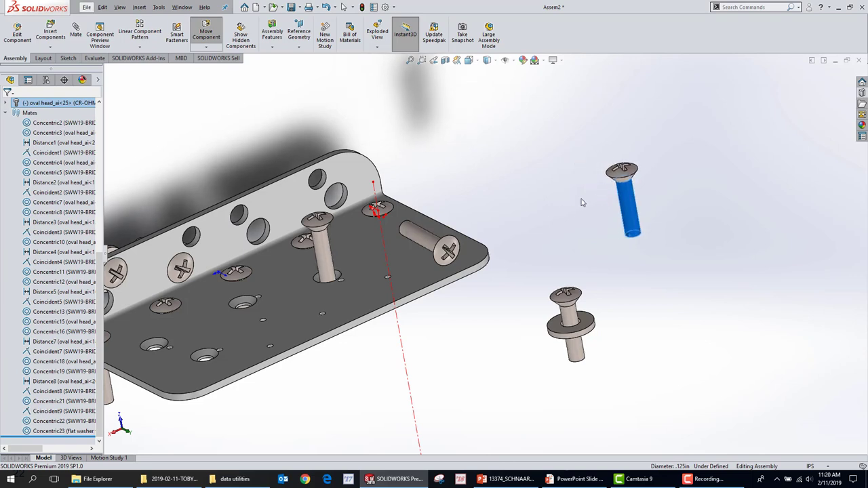
pyautogui.moveTo(627, 222); pyautogui.dragTo(345, 196)
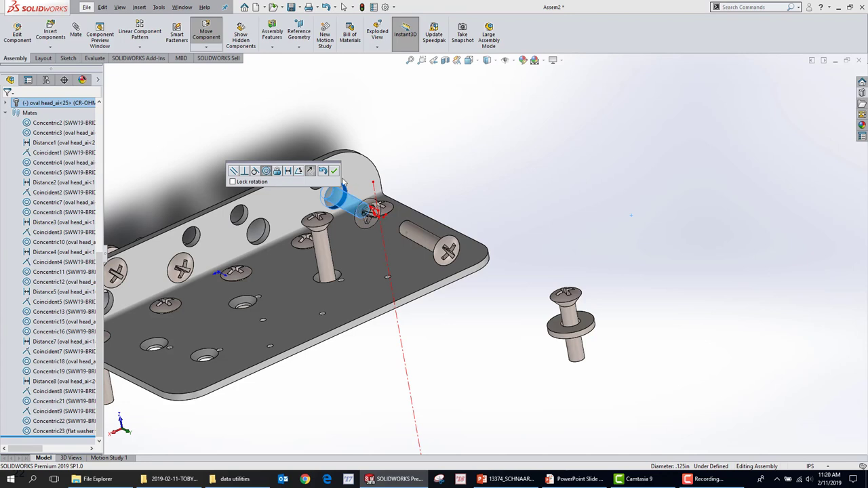
pyautogui.click(335, 174)
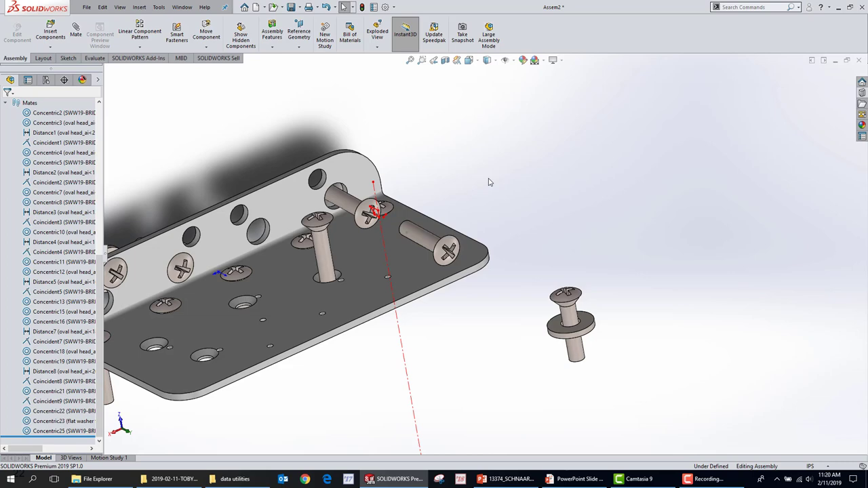
# Paste two more copies of the screw beside the loose screw and washer pair.
pyautogui.click(583, 349)
pyautogui.hotkey('ctrl', 'v')
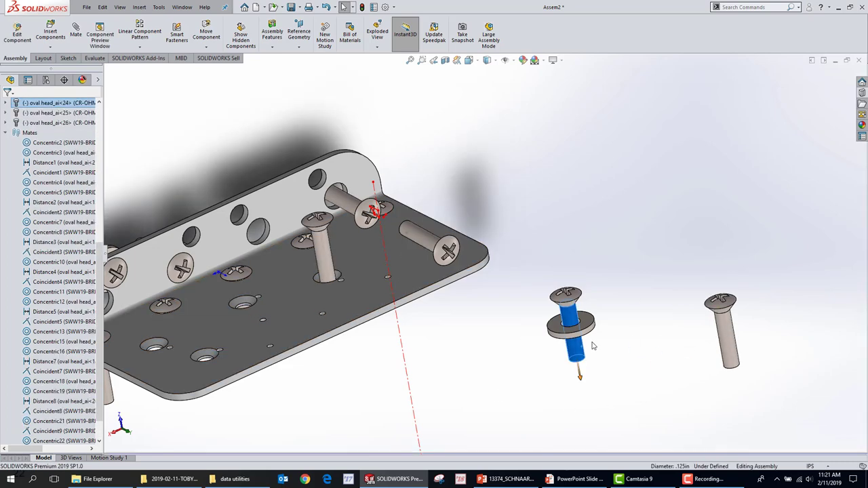
pyautogui.hotkey('ctrl', 'v')
pyautogui.hotkey('shift', 'z')
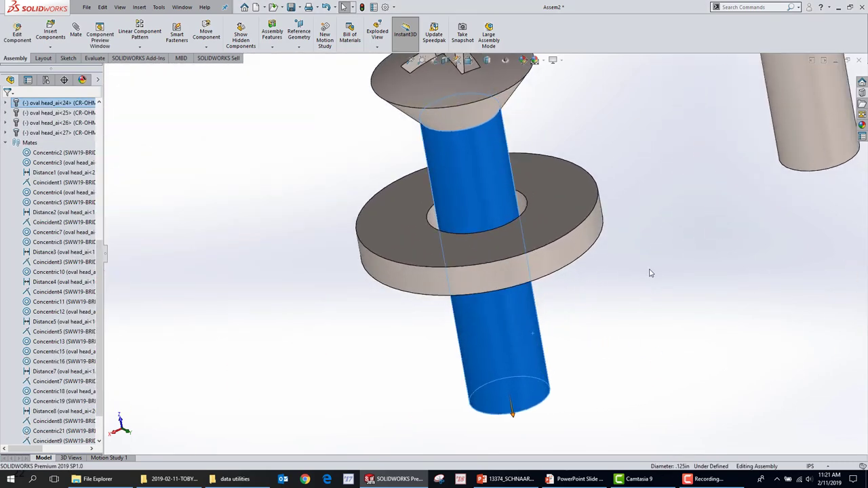
pyautogui.scroll(5, 655, 263)
pyautogui.click(618, 160)
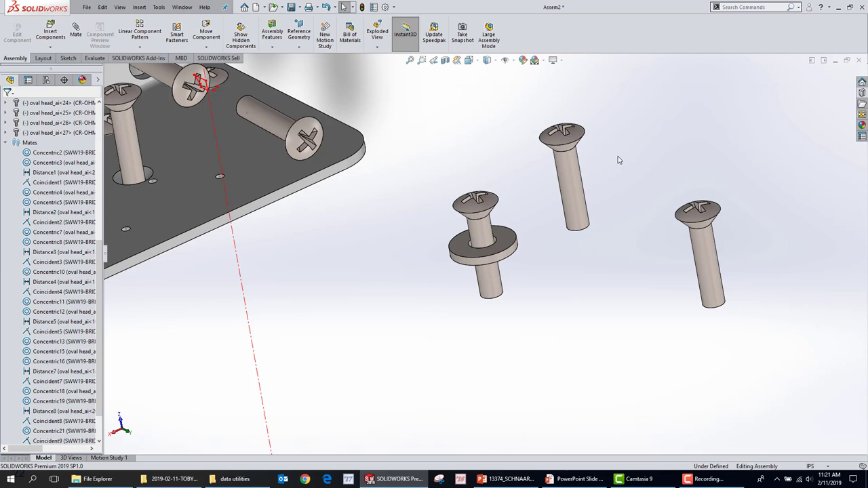
# Try to copy the loose screws and washer together as a group, deleting their external relations.
pyautogui.moveTo(409, 92); pyautogui.dragTo(783, 352)
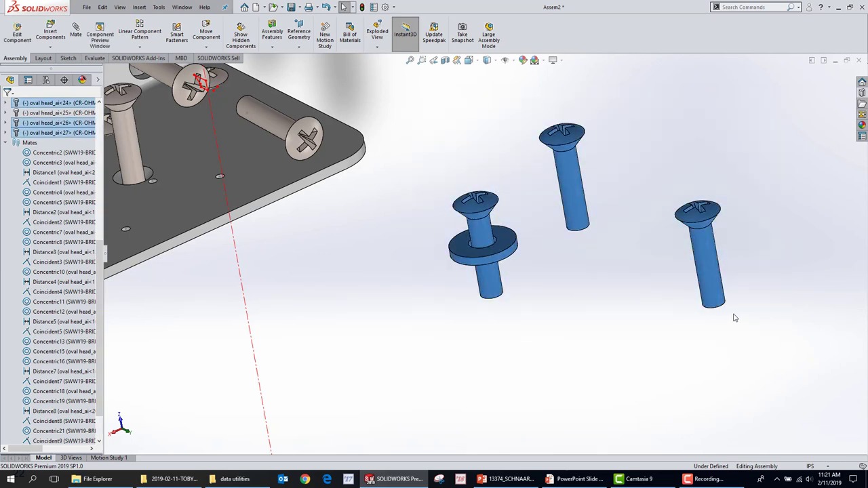
pyautogui.hotkey('ctrl', 'c')
pyautogui.hotkey('ctrl', 'v')
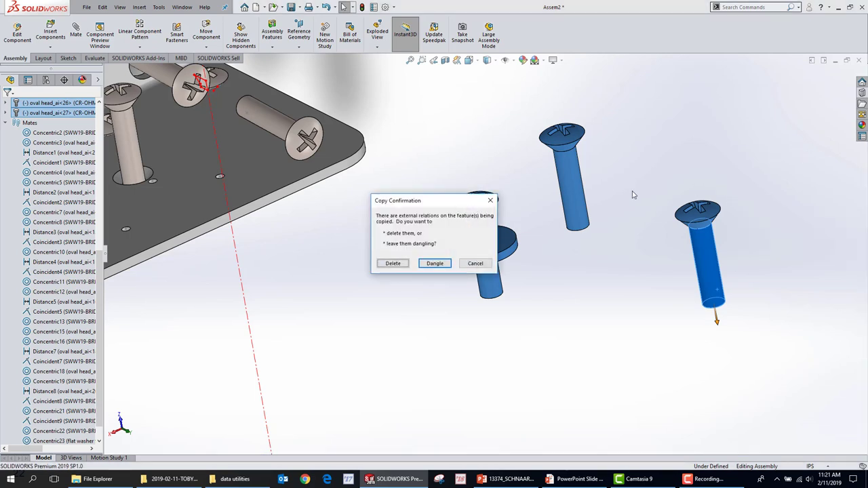
pyautogui.click(393, 264)
pyautogui.click(489, 238)
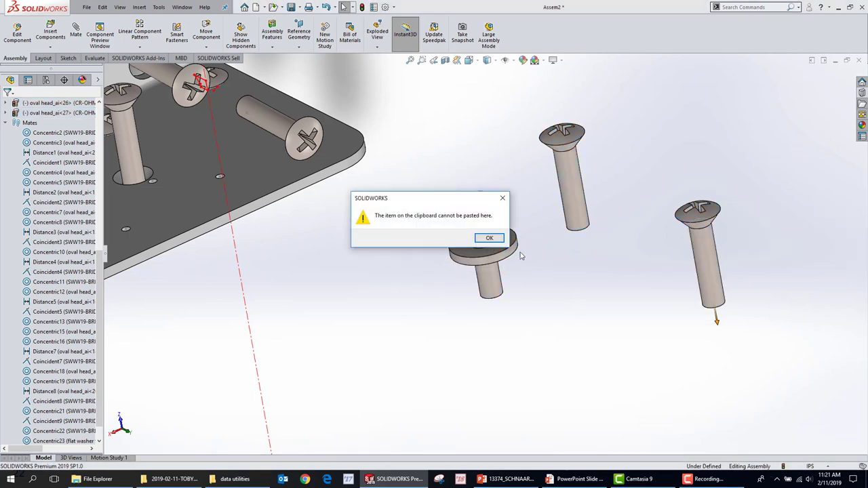
pyautogui.click(489, 238)
pyautogui.press('f')
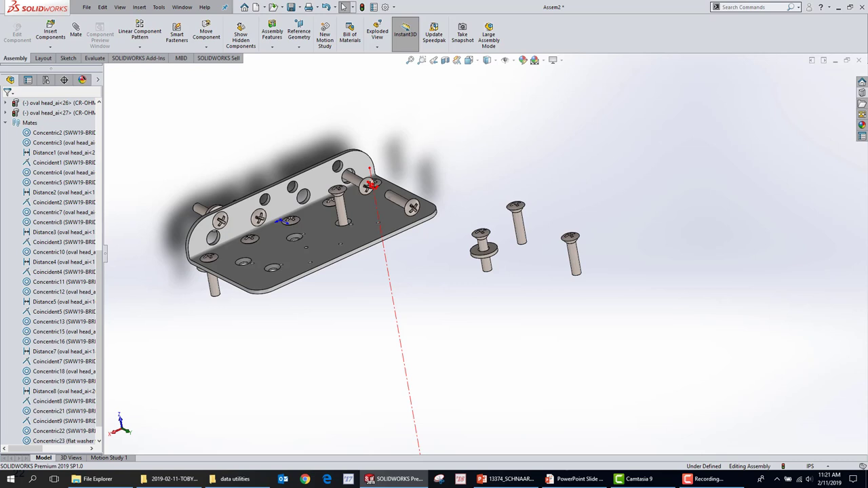
# Switch to the PowerPoint slide show and advance to slide 24, "16 – CTRL+TAB".
pyautogui.click(580, 479)
pyautogui.click(104, 184)
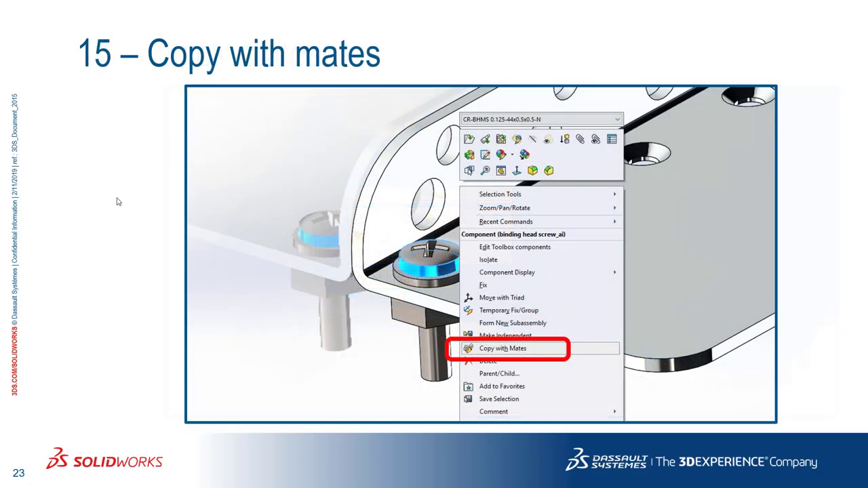
pyautogui.click(139, 253)
pyautogui.scroll(1, 135, 260)
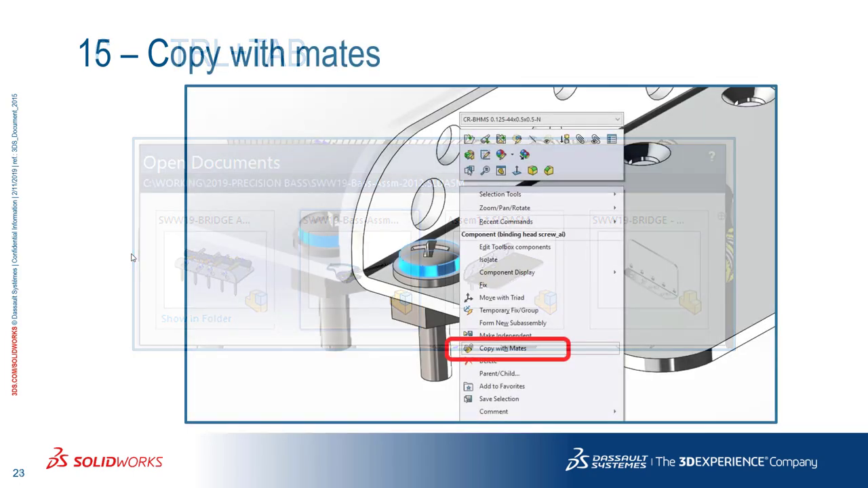
pyautogui.scroll(1, 203, 292)
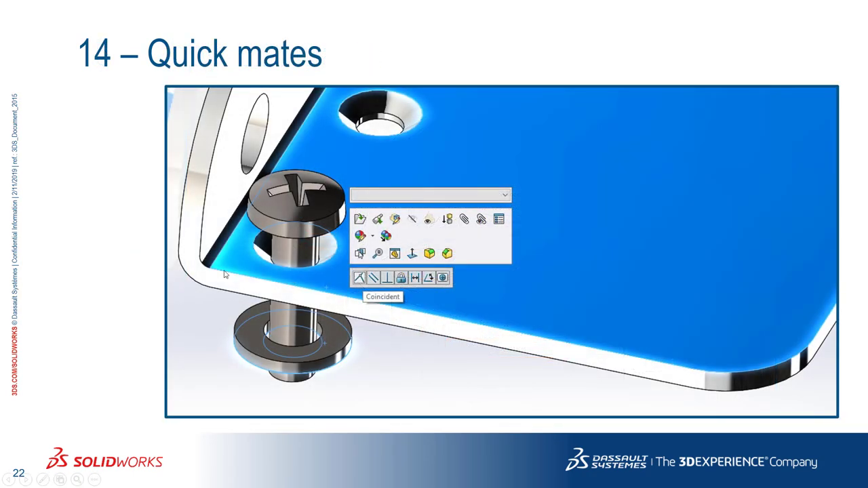
pyautogui.click(89, 201)
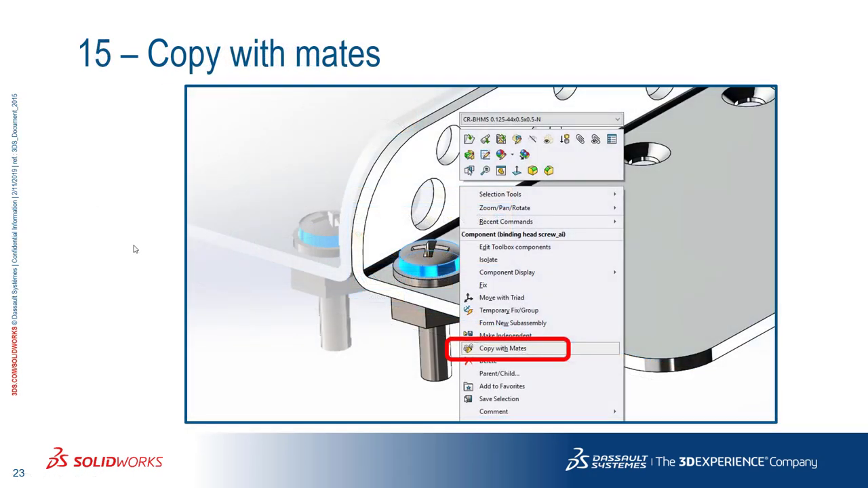
pyautogui.click(190, 247)
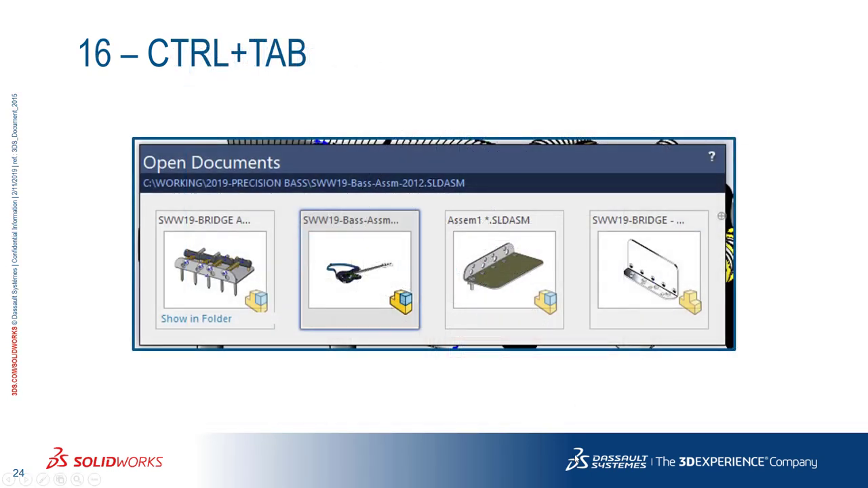
# Return to SOLIDWORKS and examine the list of open documents, previewing SWW19-Bass-Assm-2012.SLDASM.
pyautogui.press('super')
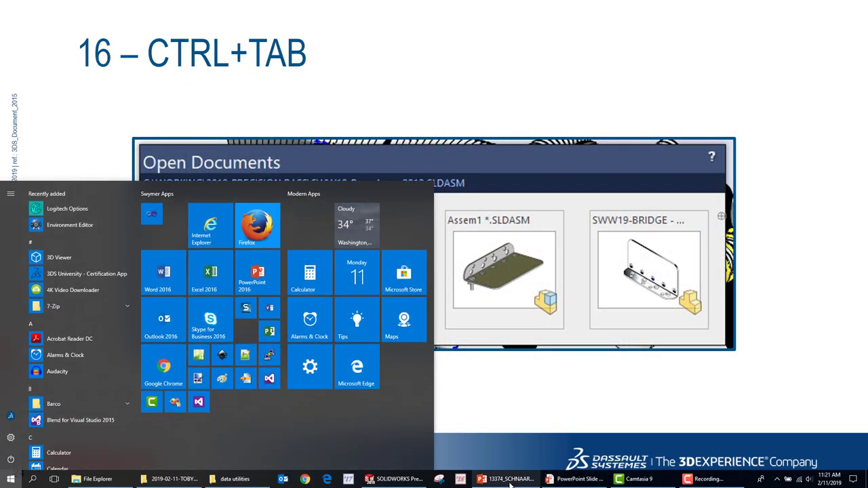
pyautogui.click(395, 479)
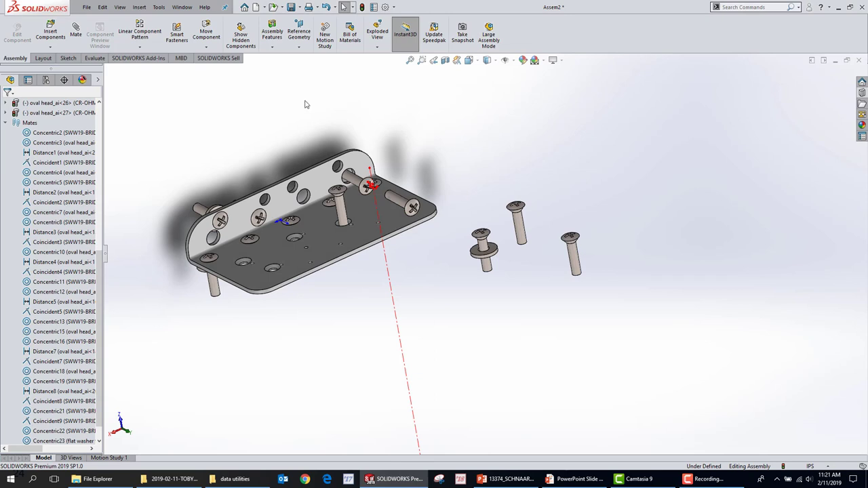
pyautogui.click(181, 7)
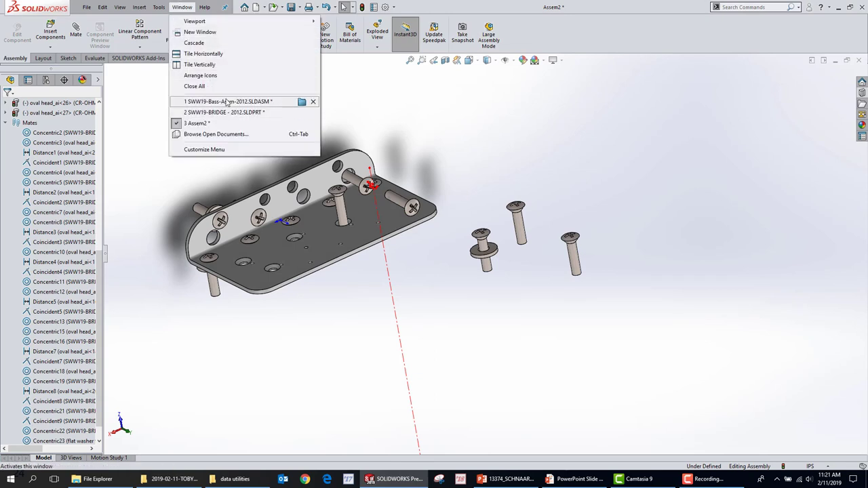
pyautogui.moveTo(223, 105)
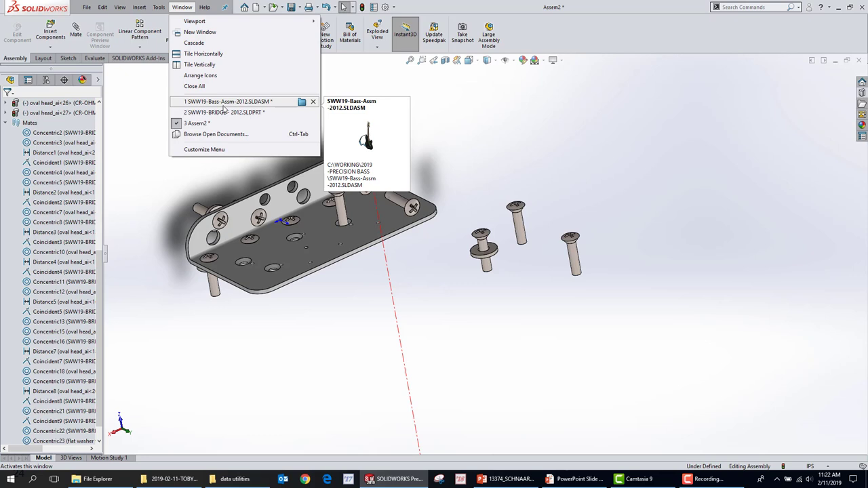
pyautogui.click(574, 134)
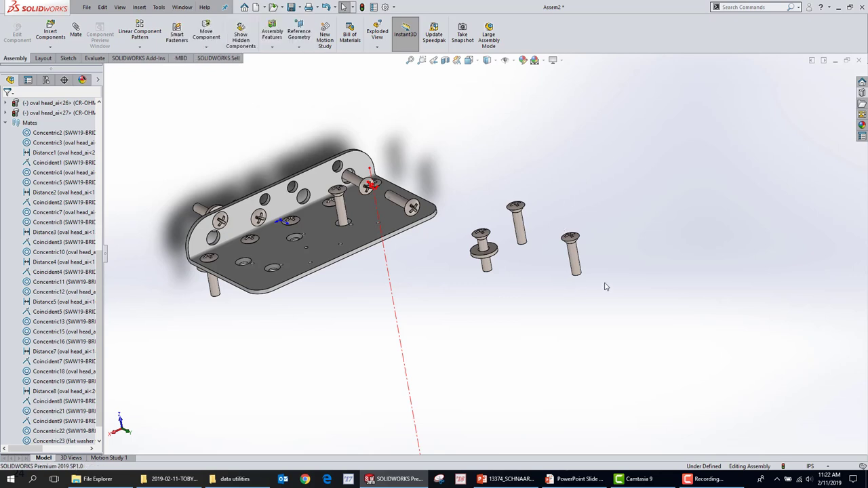
# Cycle through the open documents and switch to the SWW19-BRIDGE - 2012 part.
pyautogui.hotkey('ctrl', 'Tab')
pyautogui.hotkey('ctrl', 'Tab')
pyautogui.hotkey('ctrl', 'Tab')
pyautogui.hotkey('ctrl', 'Tab')
pyautogui.hotkey('ctrl', 'Tab')
pyautogui.hotkey('ctrl', 'Tab')
pyautogui.hotkey('ctrl', 'Tab')
pyautogui.hotkey('ctrl', 'Tab')
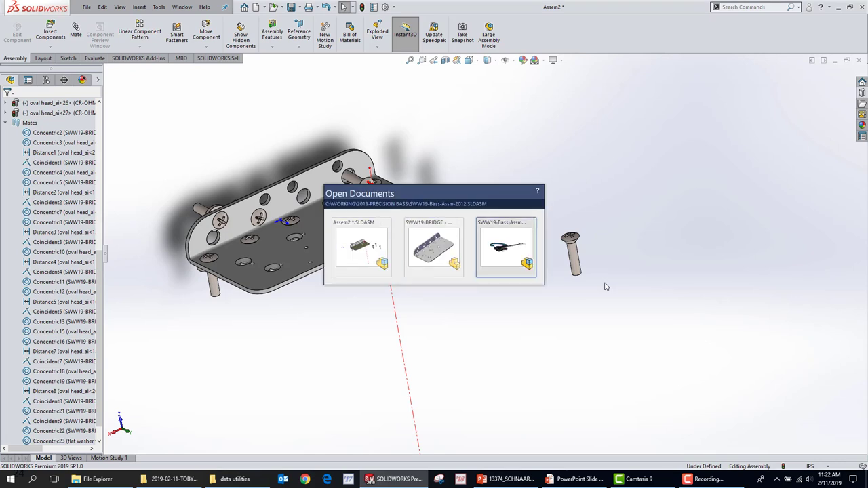
pyautogui.hotkey('ctrl', 'Tab')
pyautogui.hotkey('ctrl', 'Tab')
pyautogui.hotkey('ctrl', 'Tab')
pyautogui.hotkey('ctrl', 'Tab')
pyautogui.hotkey('ctrl', 'Tab')
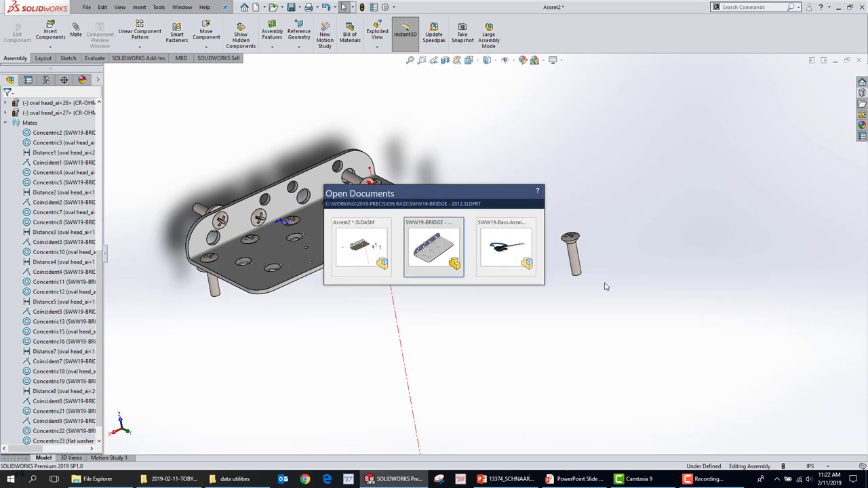
pyautogui.hotkey('ctrl', 'Tab')
pyautogui.hotkey('ctrl', 'Tab')
pyautogui.hotkey('ctrl', 'Tab')
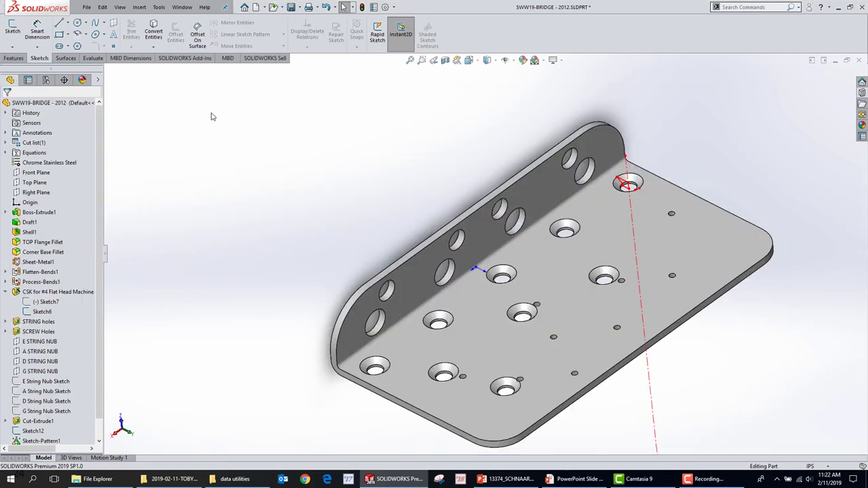
# Make a new drawing from the SWW19-BRIDGE - 2012 part.
pyautogui.click(87, 7)
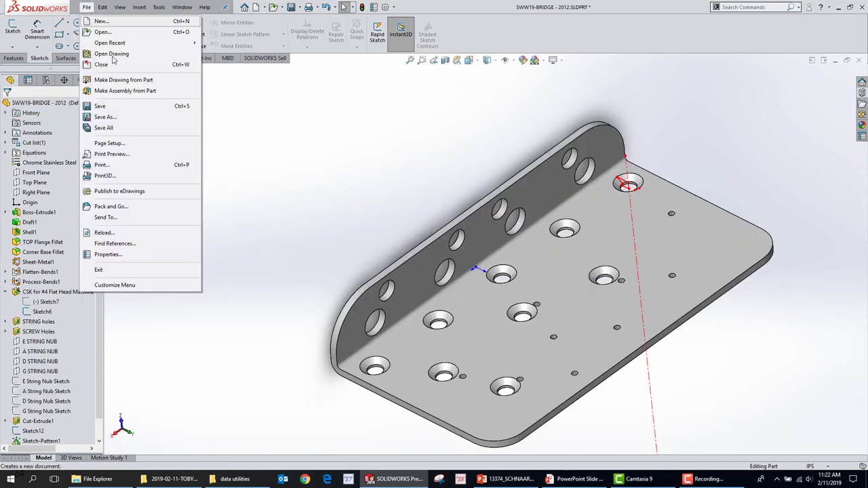
pyautogui.click(115, 80)
pyautogui.doubleClick(192, 177)
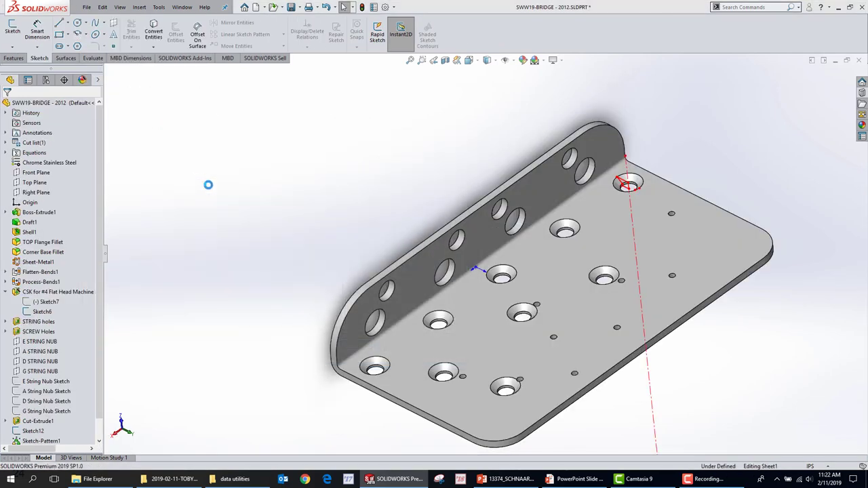
pyautogui.click(450, 294)
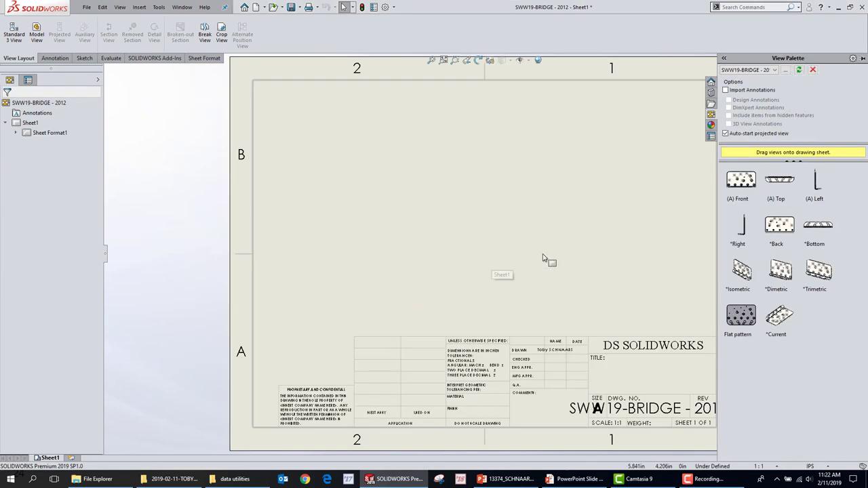
# Place the part's flat pattern view in the upper left area of the drawing sheet without adding projected views.
pyautogui.moveTo(746, 316); pyautogui.dragTo(404, 240)
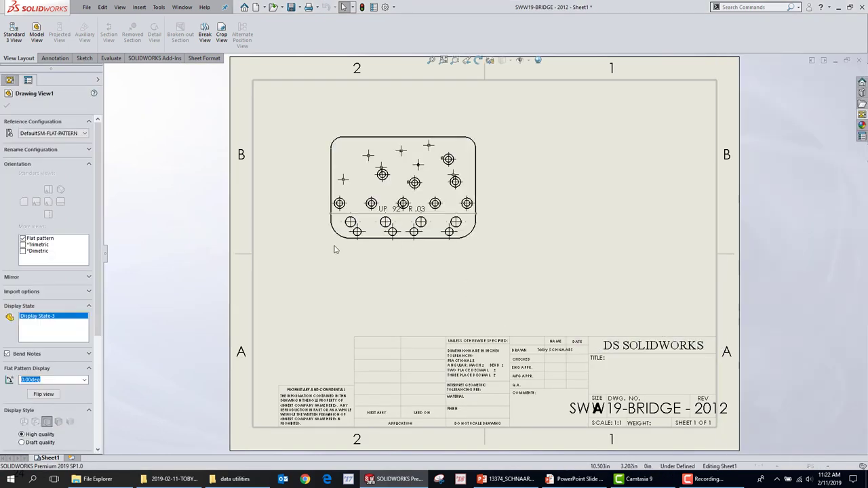
pyautogui.press('Escape')
pyautogui.click(329, 298)
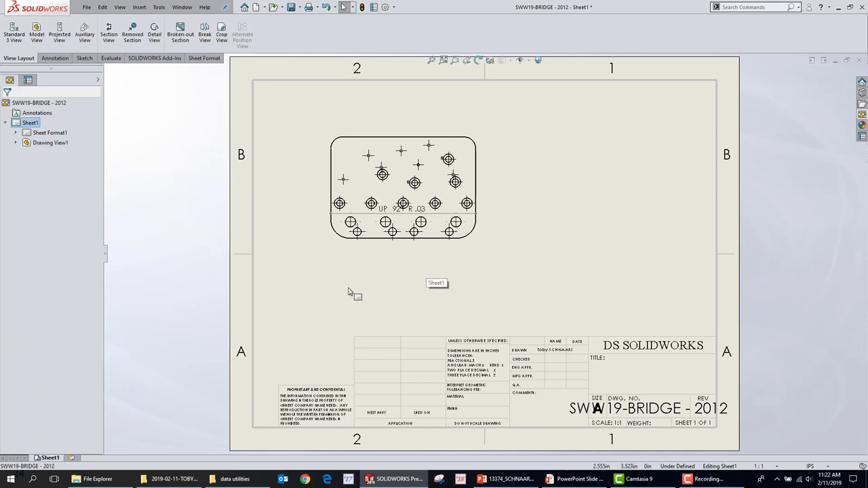
# Toggle between the bridge drawing and its part, ending on the drawing sheet.
pyautogui.hotkey('ctrl', 'Tab')
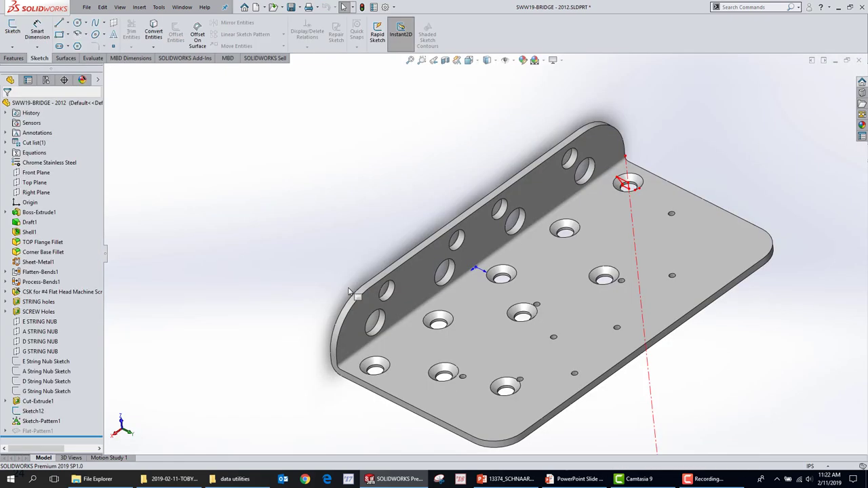
pyautogui.hotkey('ctrl', 'Tab')
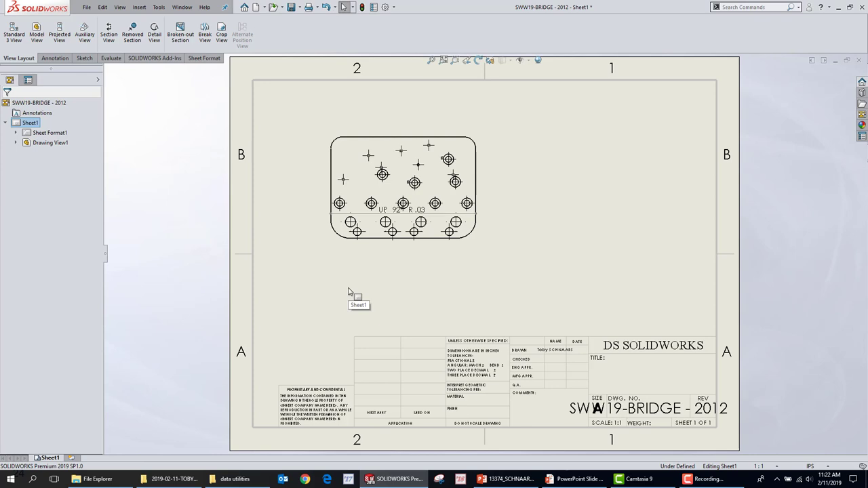
pyautogui.hotkey('ctrl', 'Tab')
pyautogui.hotkey('ctrl', 'Tab')
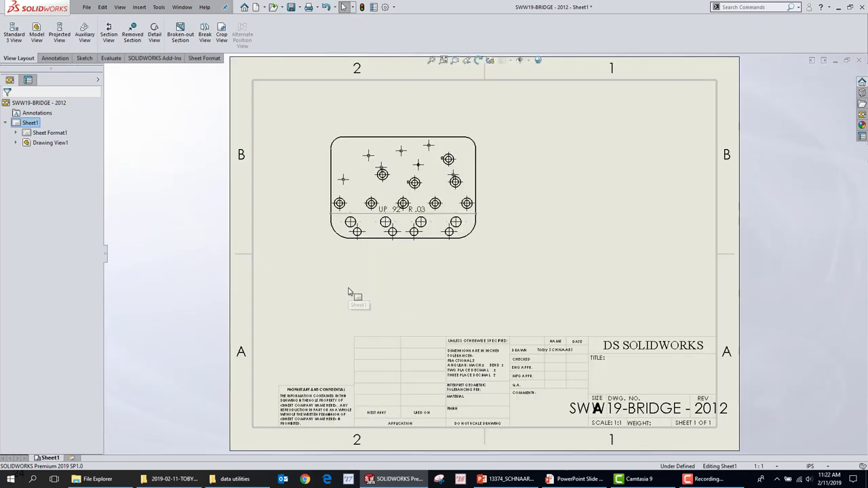
# Cycle through the open documents and switch to the SWW19-Bass-Assm-2012 assembly.
pyautogui.hotkey('ctrl', 'Tab')
pyautogui.hotkey('ctrl', 'Tab')
pyautogui.hotkey('ctrl', 'Tab')
pyautogui.hotkey('ctrl', 'Tab')
pyautogui.hotkey('ctrl', 'Tab')
pyautogui.hotkey('ctrl', 'Tab')
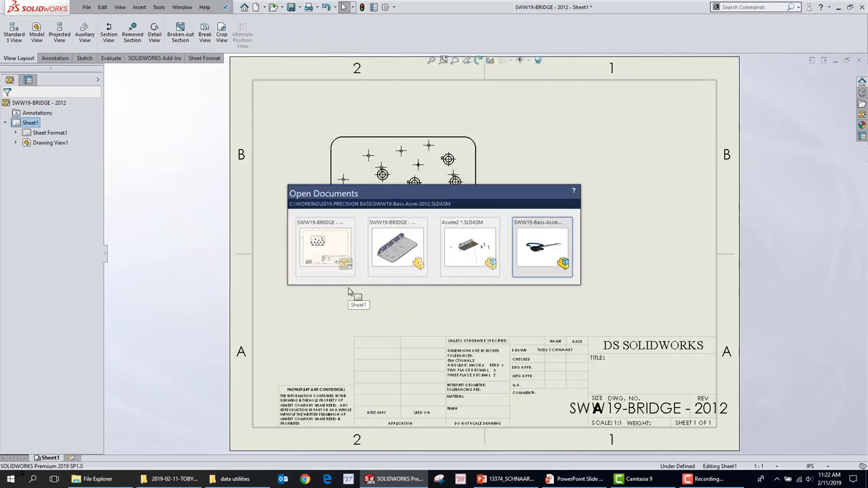
pyautogui.hotkey('ctrl', 'Tab')
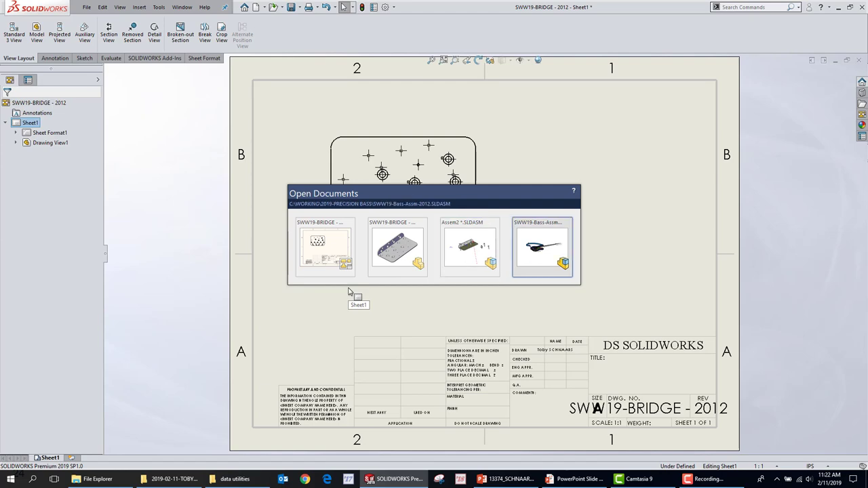
pyautogui.hotkey('ctrl', 'Tab')
pyautogui.hotkey('ctrl', 'Tab')
pyautogui.hotkey('ctrl', 'Tab')
pyautogui.hotkey('ctrl', 'Tab')
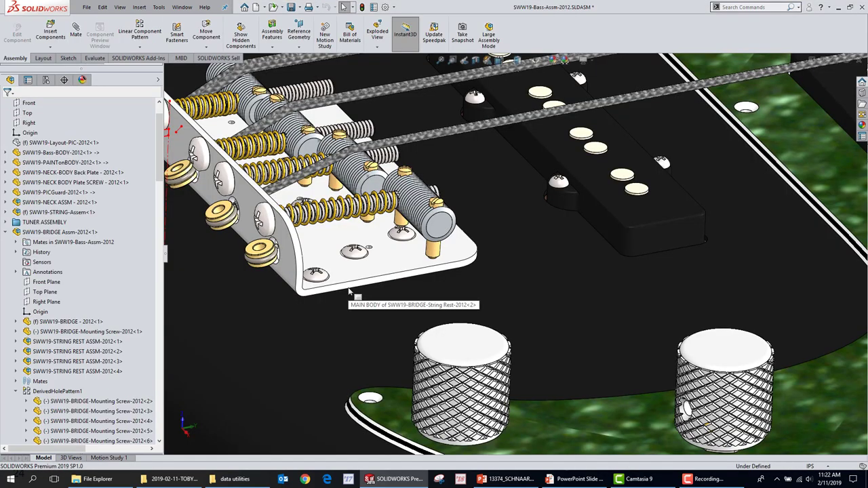
# Cycle back and forth through the open documents and return to the SWW19-BRIDGE - 2012 drawing sheet.
pyautogui.hotkey('ctrl', 'Tab')
pyautogui.hotkey('ctrl', 'Tab')
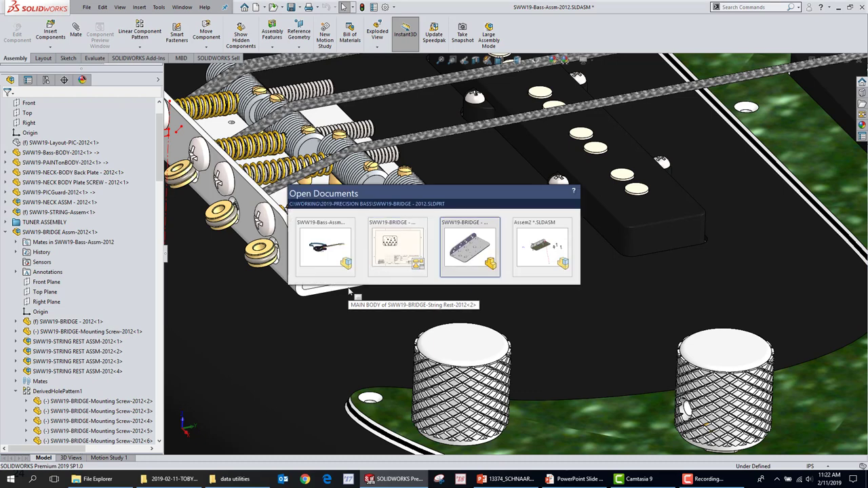
pyautogui.hotkey('ctrl', 'Tab')
pyautogui.hotkey('ctrl', 'Tab')
pyautogui.hotkey('ctrl', 'Tab')
pyautogui.hotkey('ctrl', 'Tab')
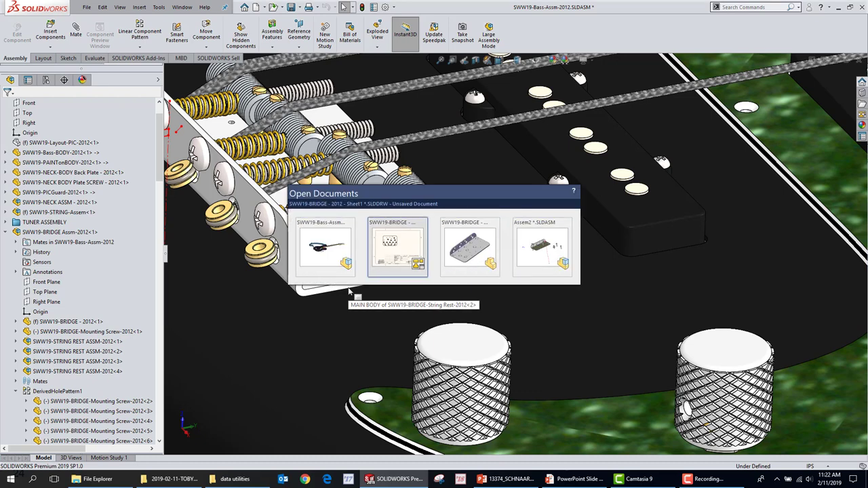
pyautogui.hotkey('ctrl', 'Tab')
pyautogui.hotkey('ctrl', 'Tab')
pyautogui.hotkey('ctrl', 'Tab')
pyautogui.hotkey('ctrl', 'Tab')
pyautogui.hotkey('ctrl', 'Tab')
pyautogui.hotkey('ctrl', 'Tab')
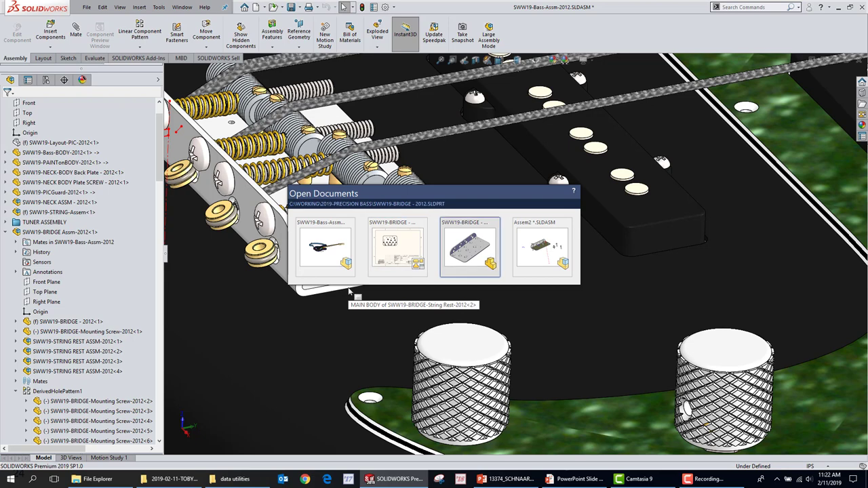
pyautogui.hotkey('ctrl', 'Tab')
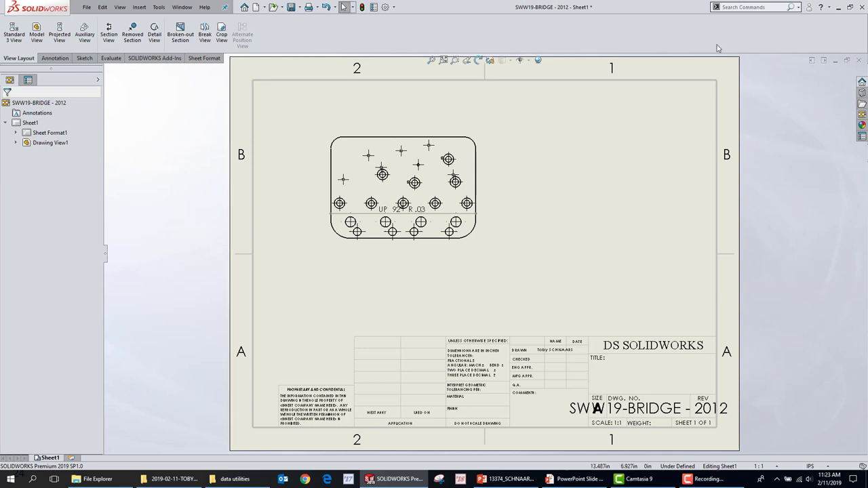
# Open the keyboard shortcut customization and search the commands for "sheet".
pyautogui.click(395, 8)
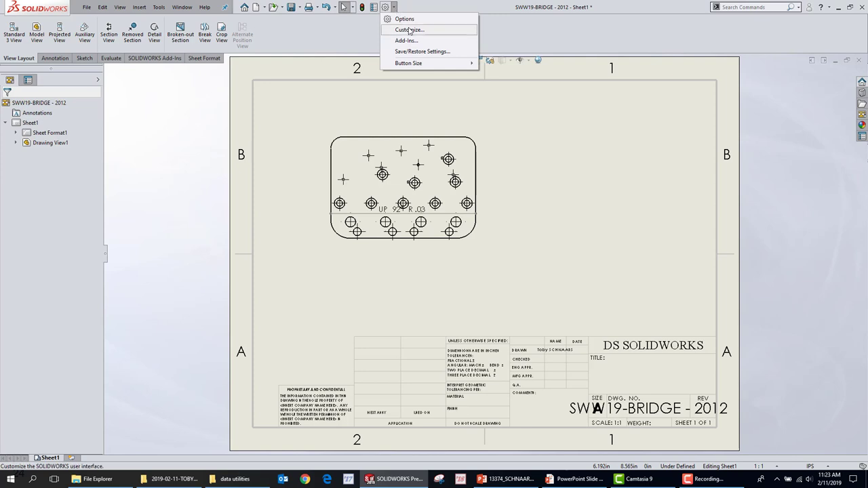
pyautogui.click(409, 30)
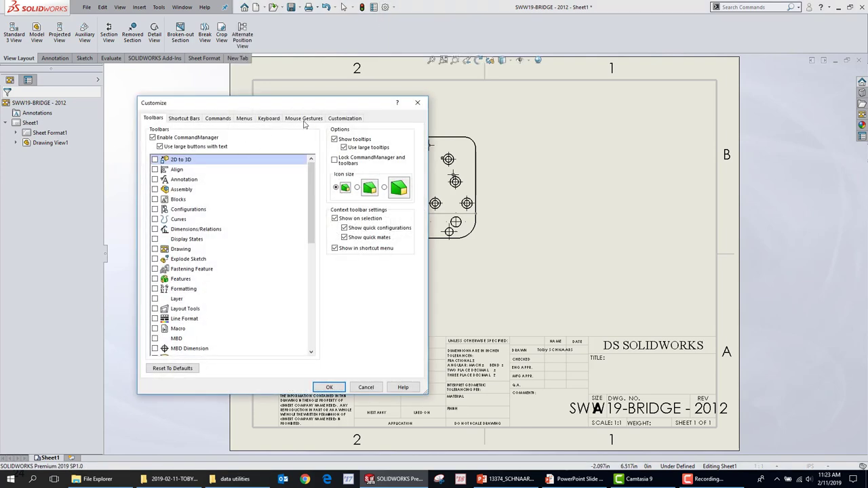
pyautogui.click(211, 120)
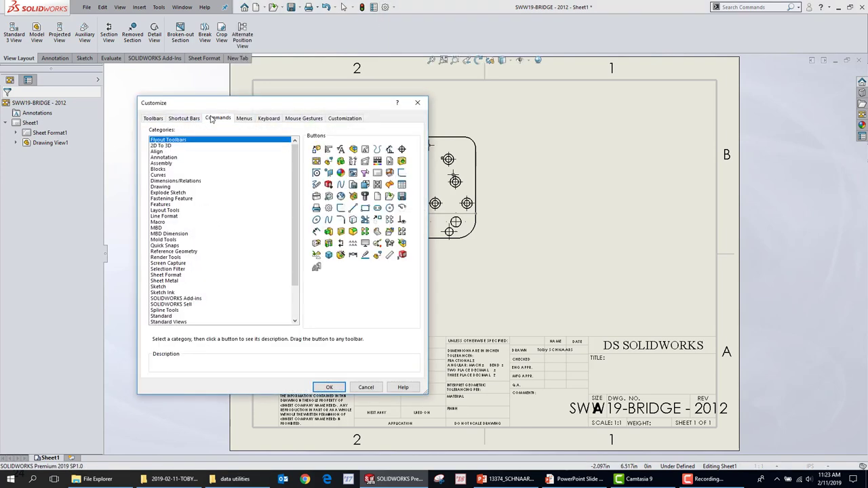
pyautogui.click(267, 119)
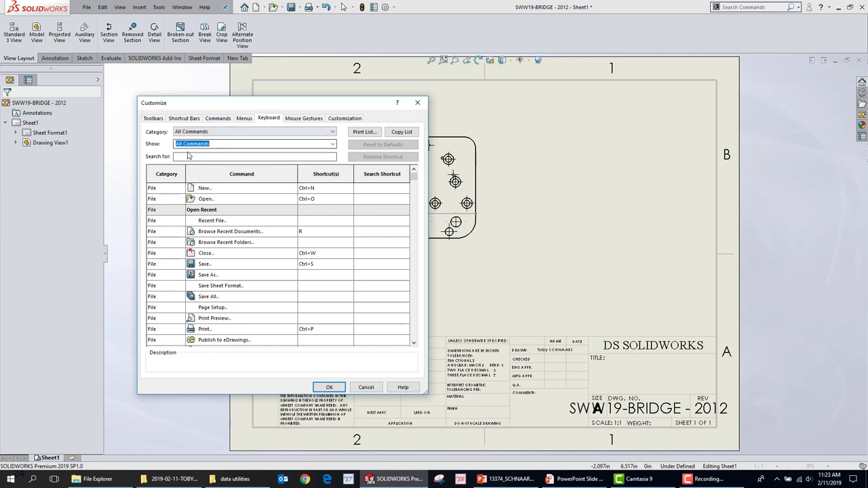
pyautogui.click(189, 156)
pyautogui.write('sheet')
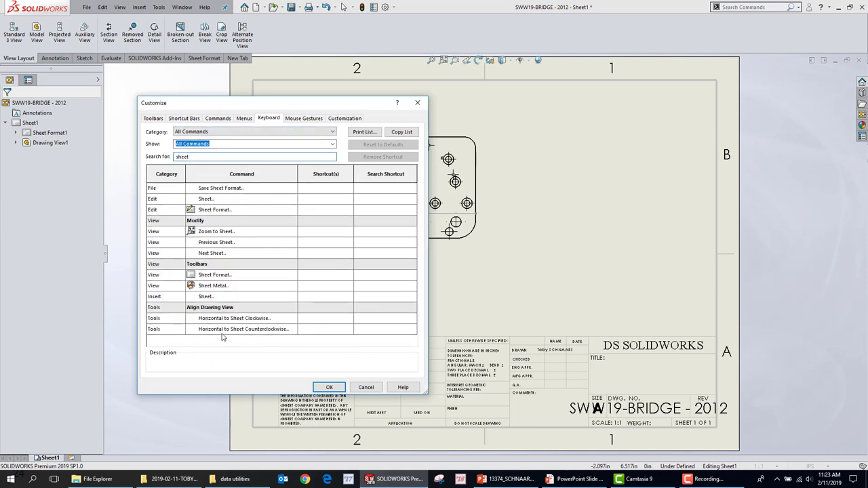
# Assign Page Up (Prior) to the Previous Sheet command and Page Down (Next) to the Next Sheet command.
pyautogui.click(234, 253)
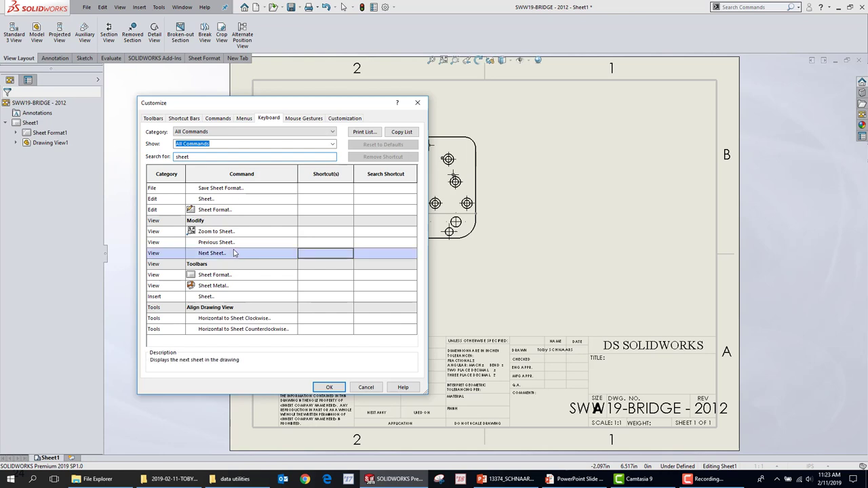
pyautogui.click(307, 244)
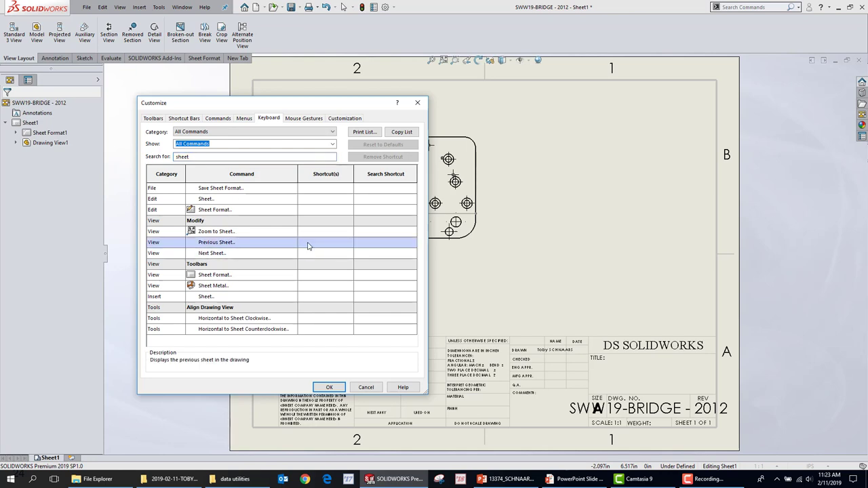
pyautogui.click(309, 253)
pyautogui.press('pagedown')
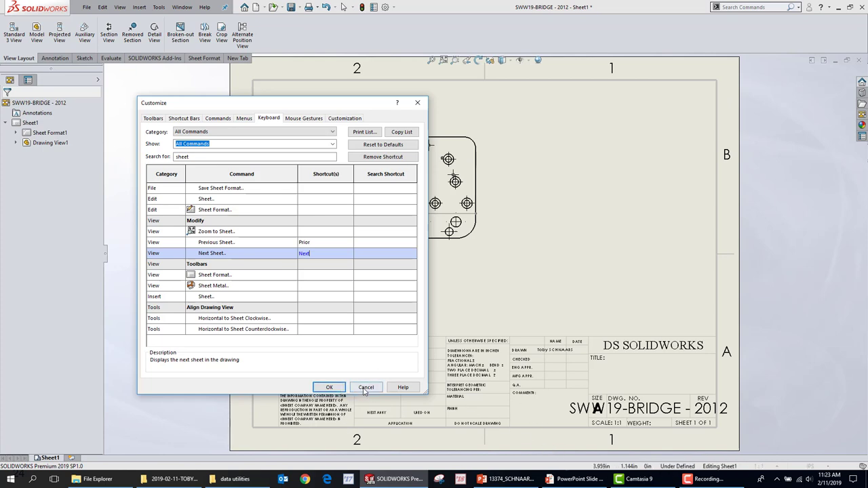
pyautogui.click(329, 387)
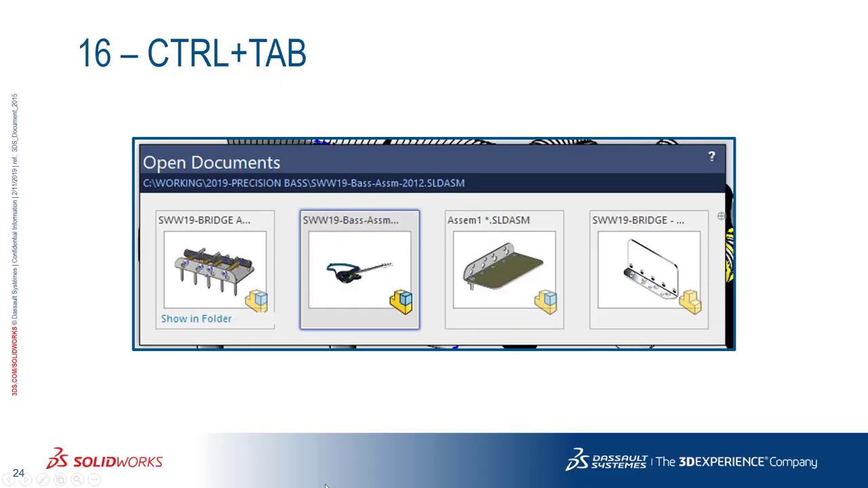
pyautogui.click(821, 228)
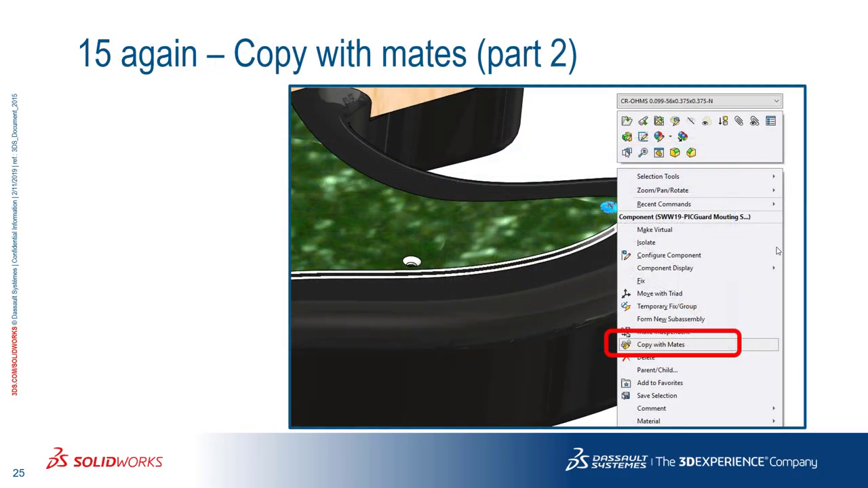
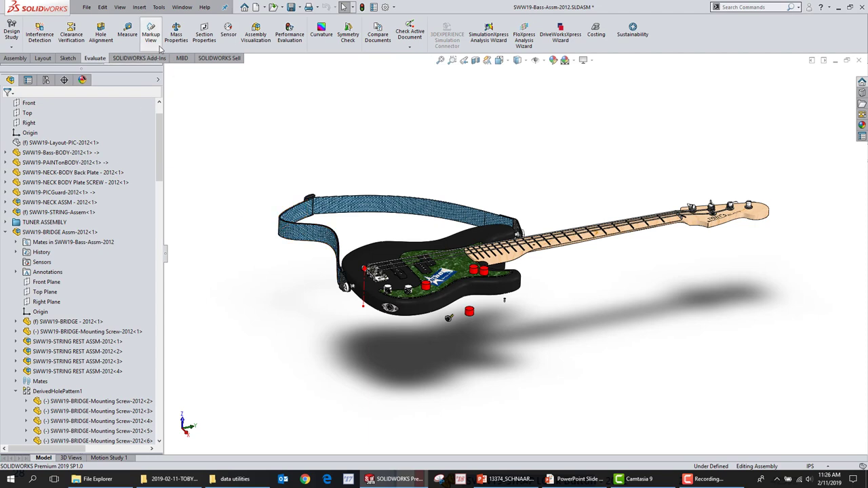
# Start Assembly Visualization on the bass guitar assembly and compare its components by Mass.
pyautogui.click(255, 34)
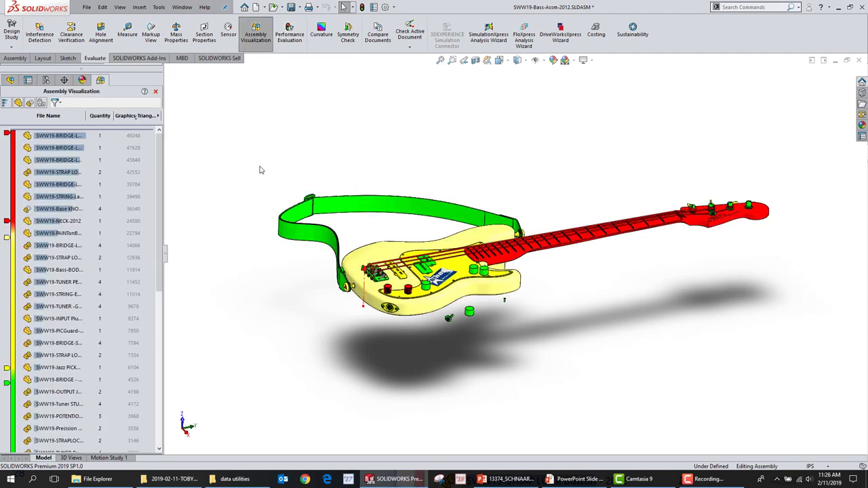
pyautogui.click(157, 116)
pyautogui.click(158, 116)
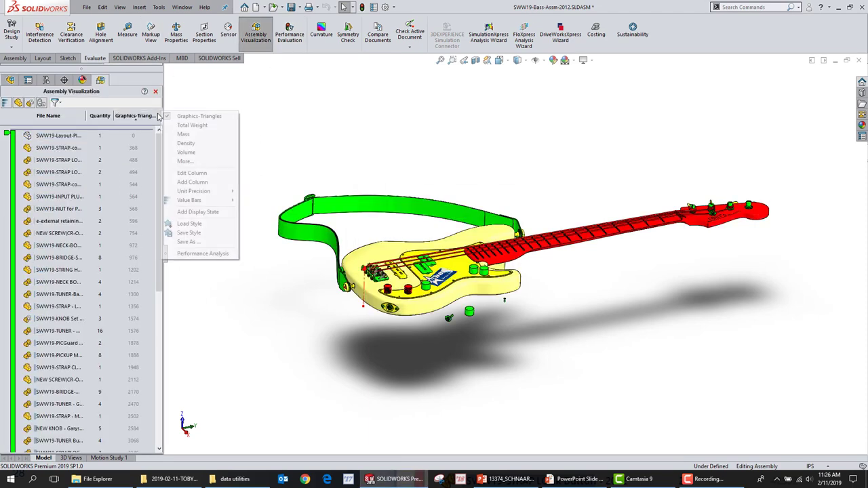
pyautogui.click(183, 134)
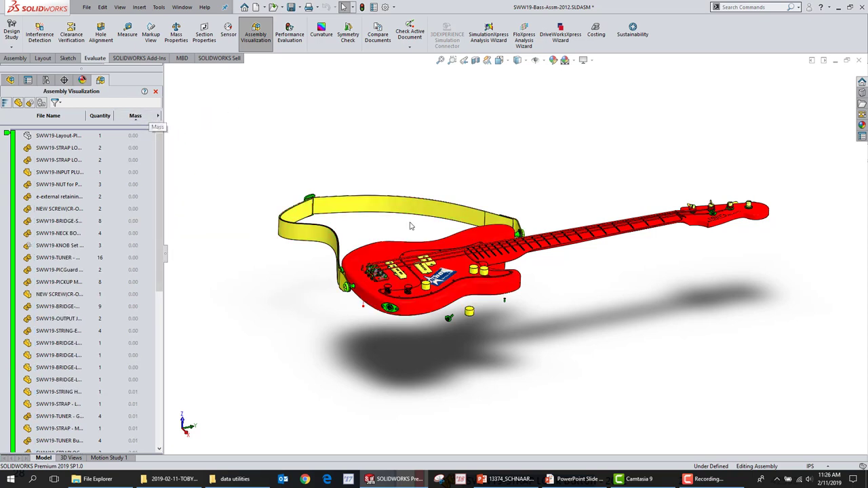
# Sort the visualization list by file name and finally by mass, with the heaviest component first.
pyautogui.click(57, 118)
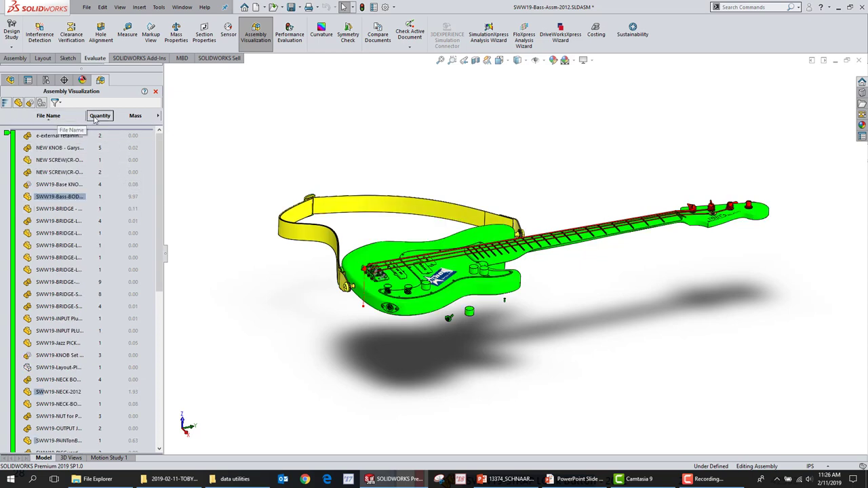
pyautogui.click(135, 116)
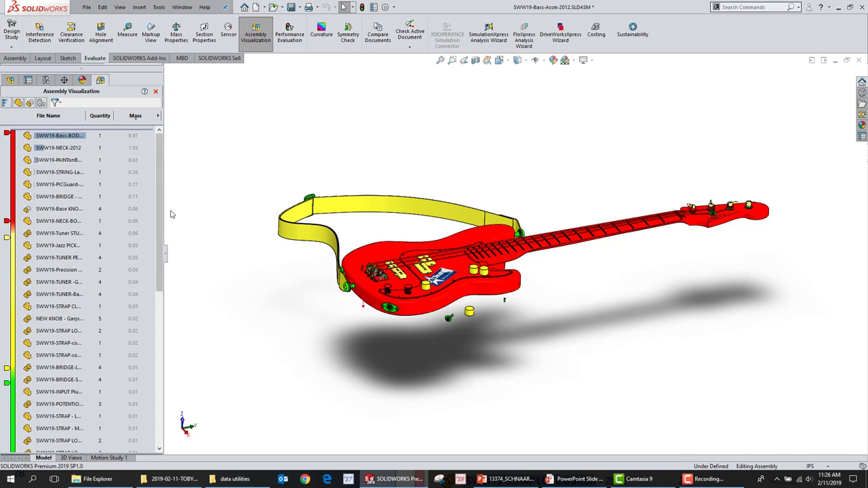
pyautogui.moveTo(160, 213); pyautogui.dragTo(160, 136)
pyautogui.click(116, 134)
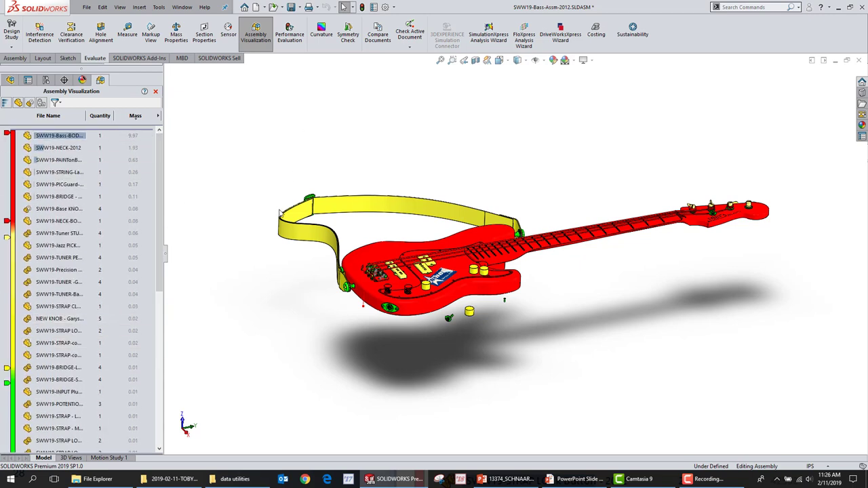
# Examine the properties available for a custom visualization column, and leave without adding one.
pyautogui.click(159, 116)
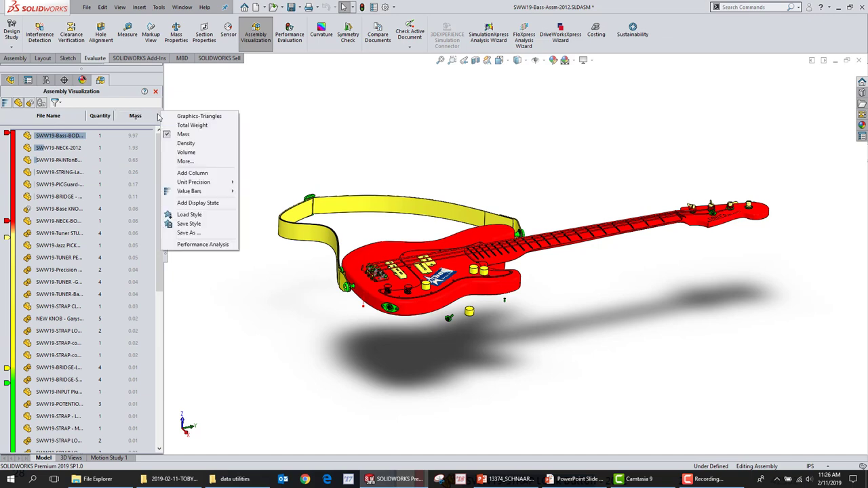
pyautogui.click(209, 164)
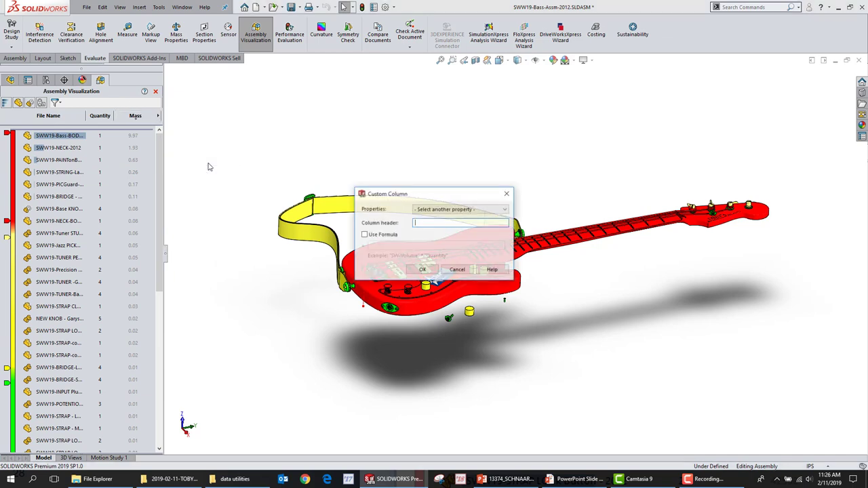
pyautogui.click(505, 211)
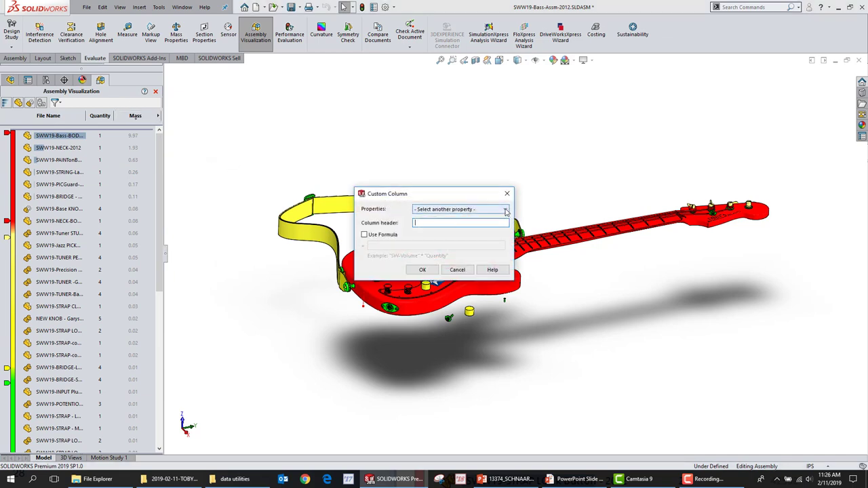
pyautogui.moveTo(506, 271); pyautogui.dragTo(504, 348)
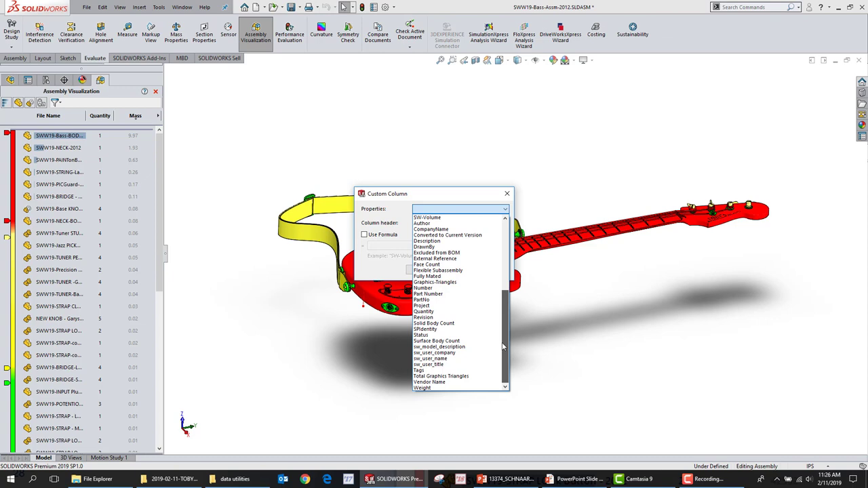
pyautogui.scroll(6, 514, 317)
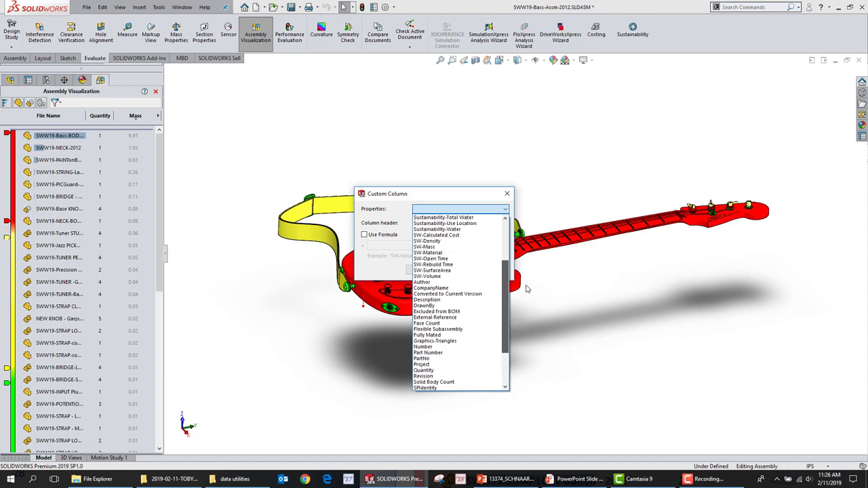
pyautogui.scroll(3, 522, 292)
pyautogui.scroll(-5, 514, 308)
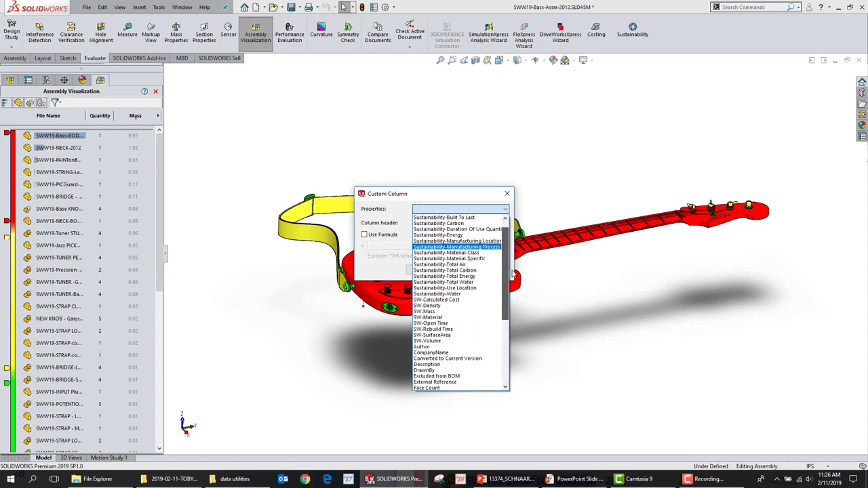
pyautogui.scroll(-3, 514, 309)
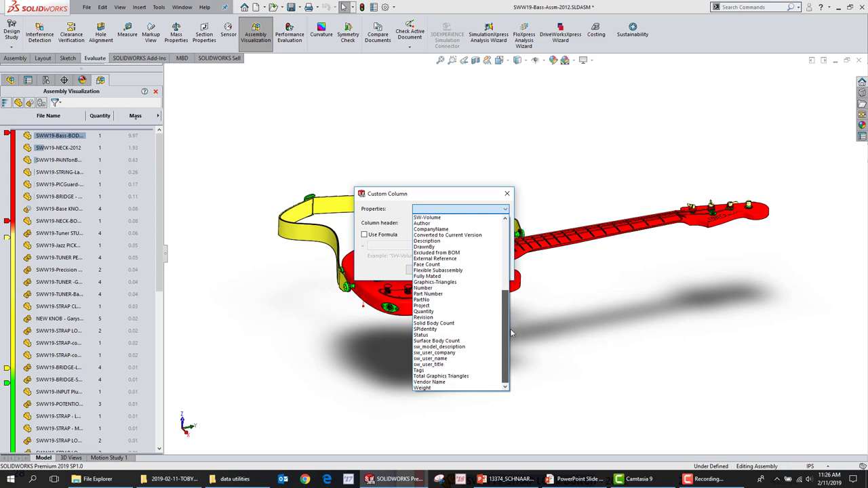
pyautogui.click(449, 283)
pyautogui.click(458, 270)
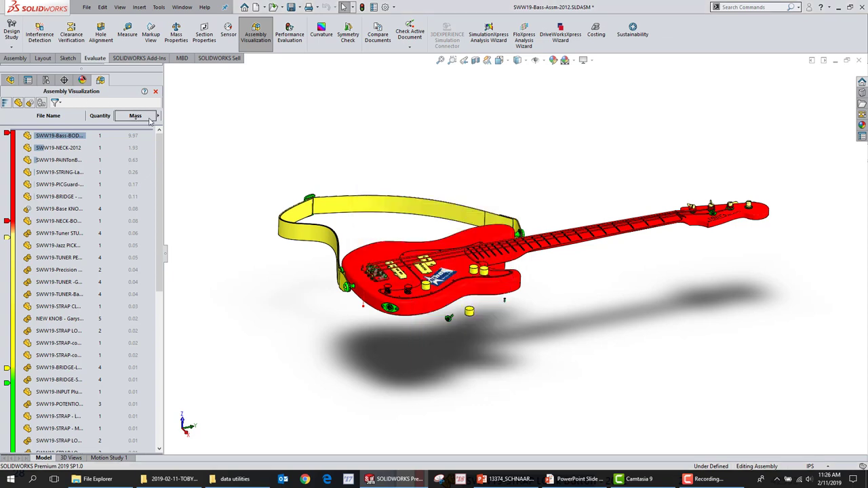
# Compare the components by Graphics-Triangles instead of mass in the visualization list.
pyautogui.click(158, 116)
pyautogui.click(196, 118)
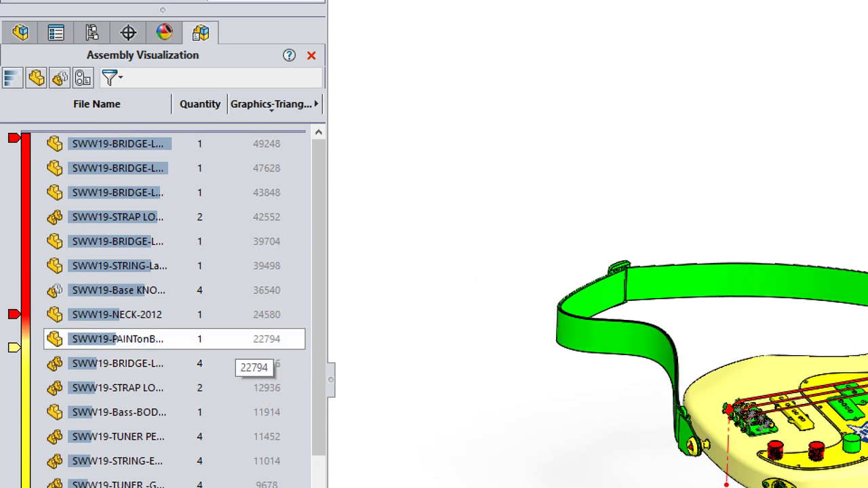
pyautogui.moveTo(121, 150); pyautogui.dragTo(327, 150)
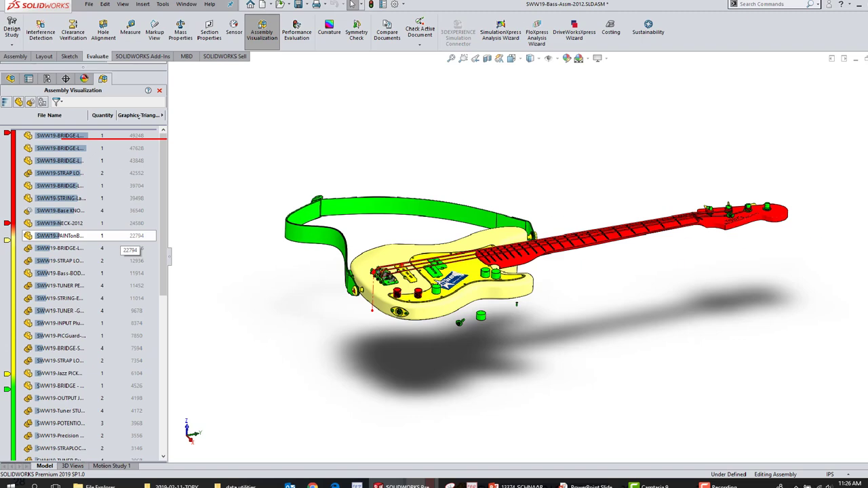
# Open the SWW19-BRIDGE-Long Spring part from the top of the visualization list and widen its feature tree.
pyautogui.rightClick(78, 140)
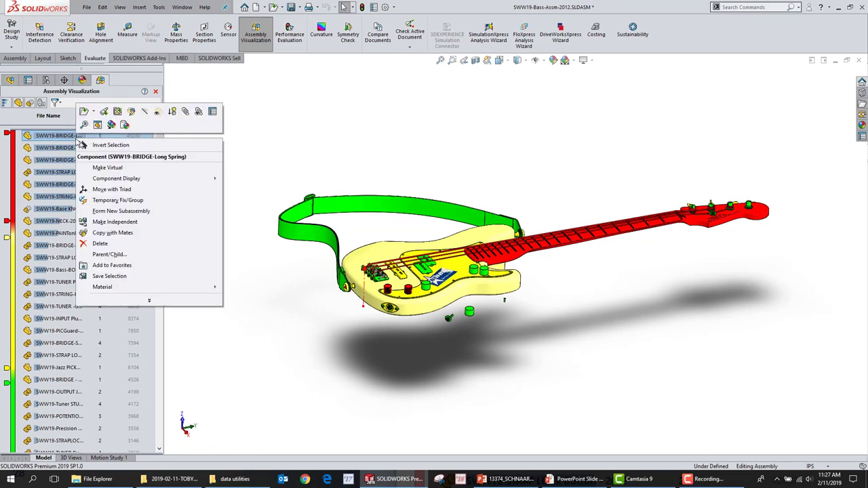
pyautogui.click(86, 113)
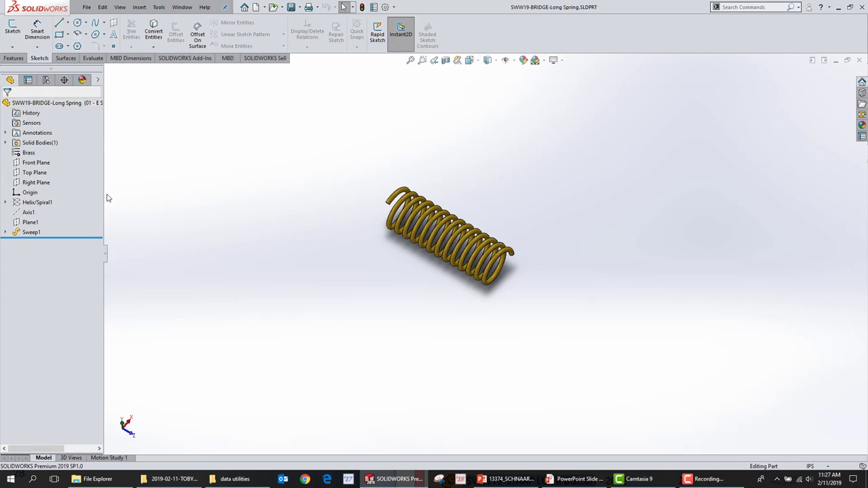
pyautogui.moveTo(107, 259); pyautogui.dragTo(153, 255)
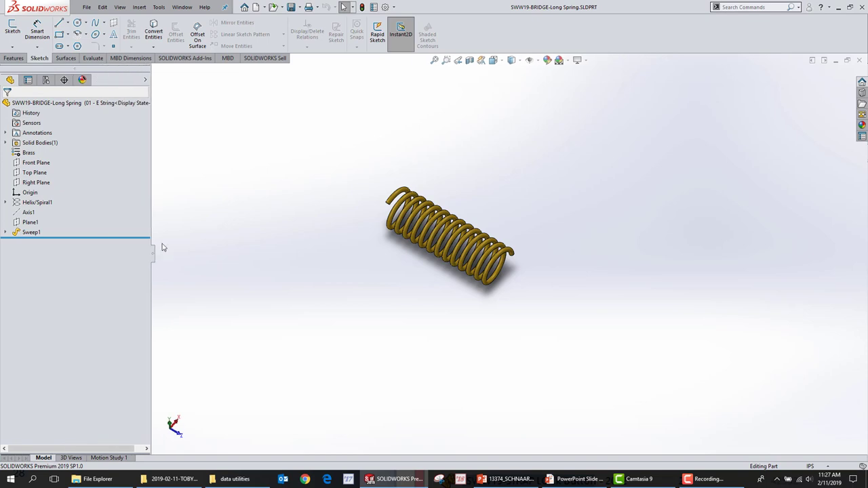
# Lower the spring part's shaded image quality towards the low-resolution end in its document properties, save it and return to the assembly.
pyautogui.click(386, 7)
pyautogui.click(316, 84)
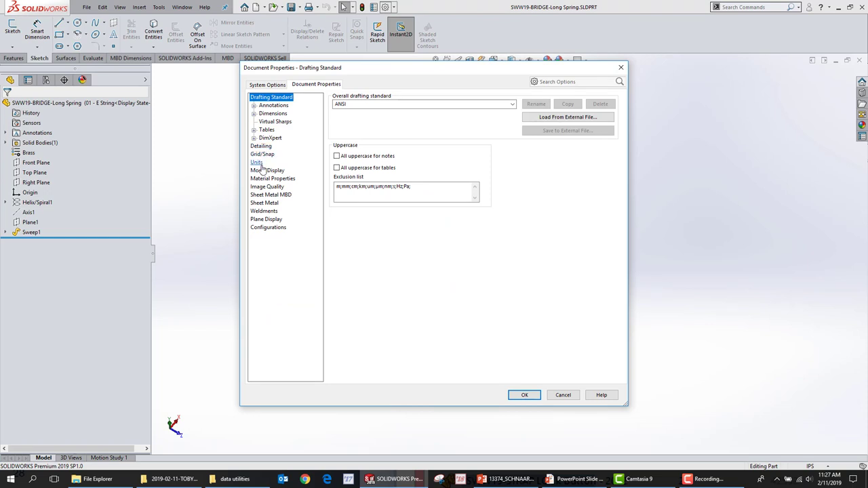
pyautogui.click(266, 187)
pyautogui.moveTo(486, 111)
pyautogui.mouseDown()
pyautogui.moveTo(394, 114)
pyautogui.moveTo(344, 129)
pyautogui.moveTo(370, 112)
pyautogui.mouseUp()
pyautogui.click(535, 393)
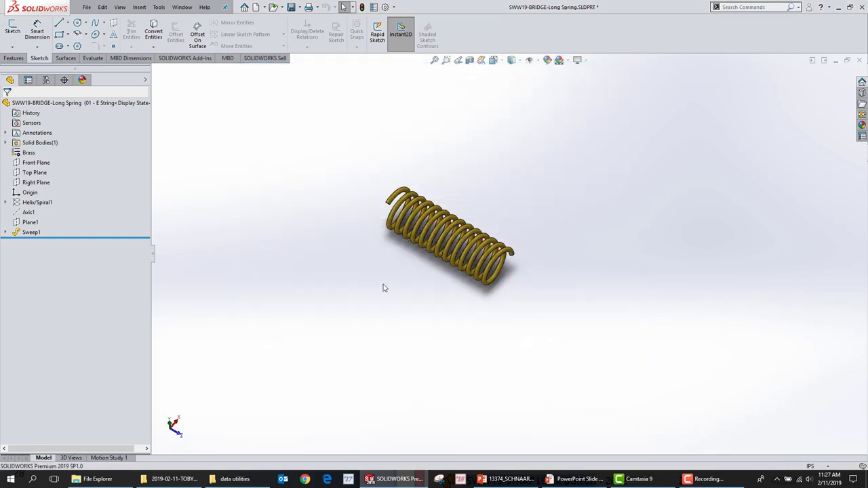
pyautogui.click(292, 8)
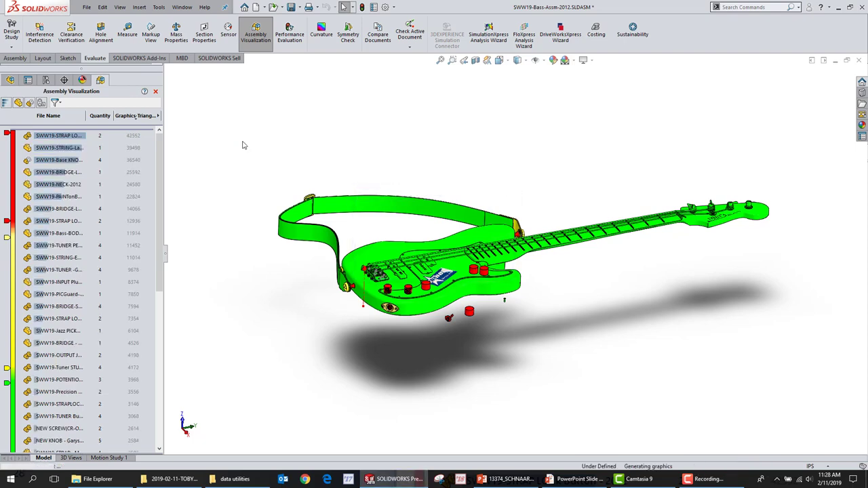
# Examine the bridge spring up close, find its Graphics-Triangles ranking, and select the component heading the list.
pyautogui.click(61, 149)
pyautogui.scroll(-10, 417, 271)
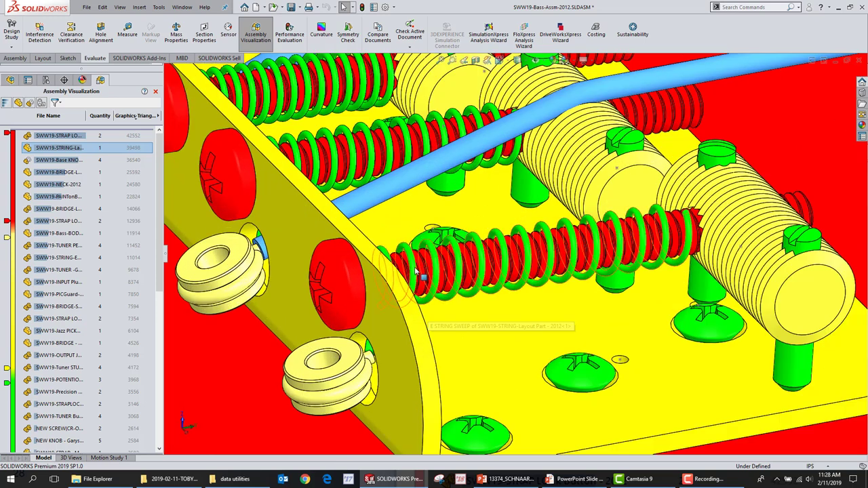
pyautogui.click(417, 272)
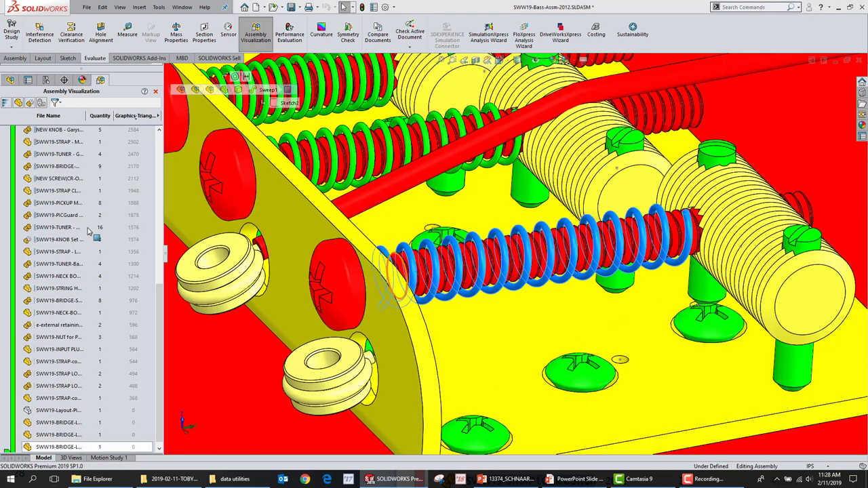
pyautogui.scroll(8, 93, 326)
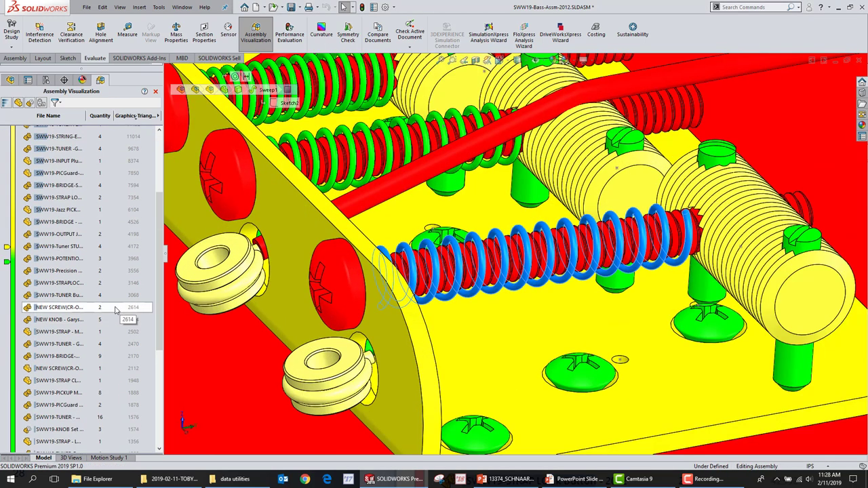
pyautogui.scroll(1, 49, 238)
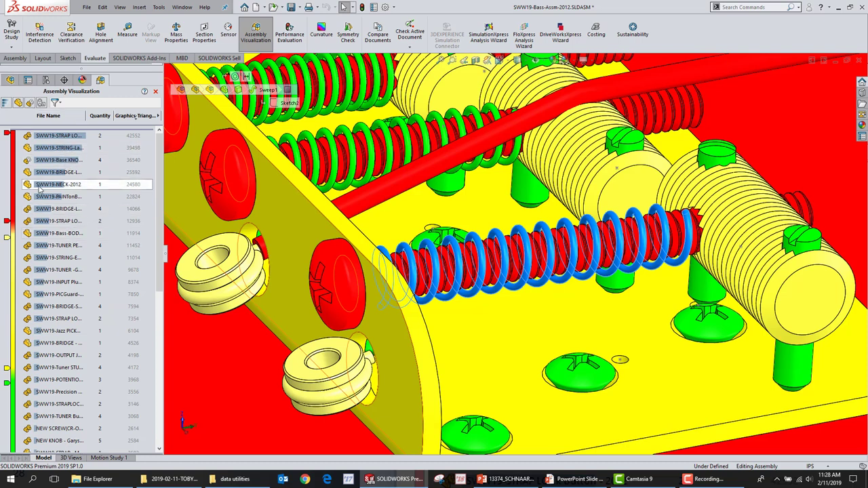
pyautogui.click(55, 138)
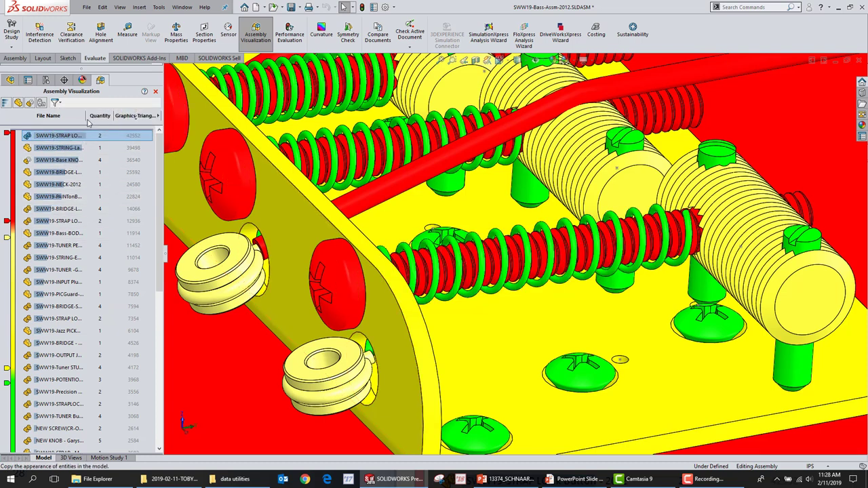
# Widen the File Name column to show full component names and highlight the E String bridge long spring in the list.
pyautogui.moveTo(120, 114); pyautogui.dragTo(136, 115)
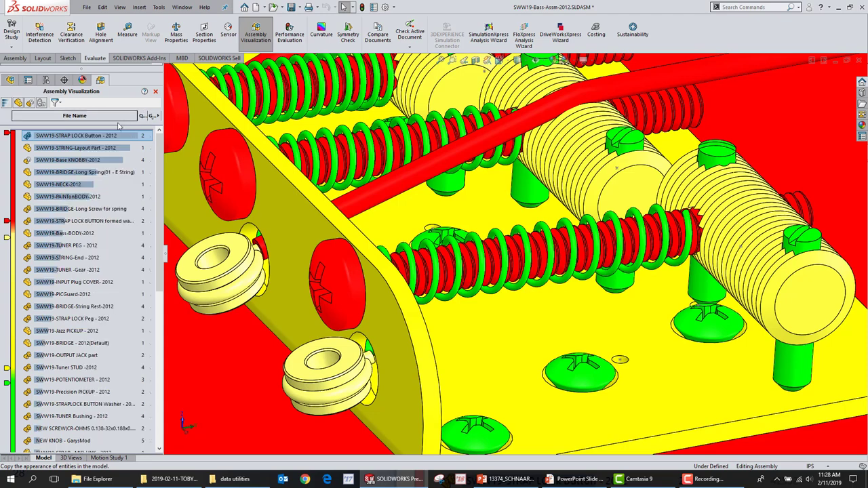
pyautogui.click(75, 148)
pyautogui.click(78, 172)
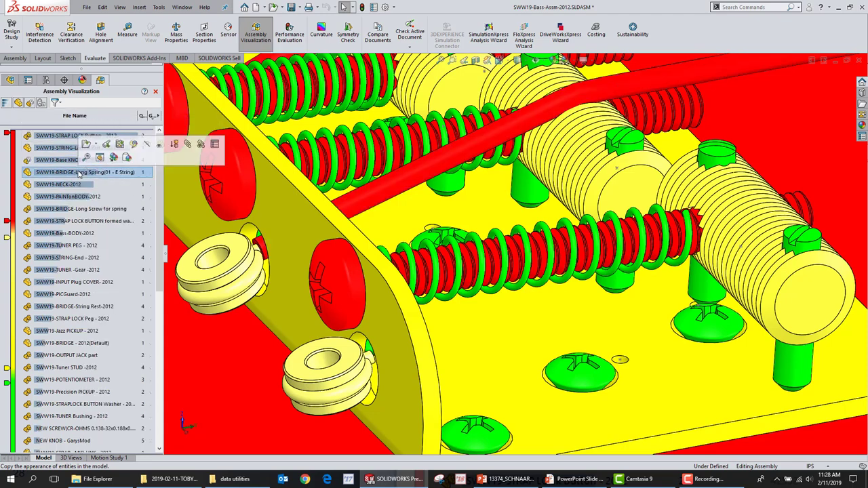
pyautogui.scroll(5, 409, 244)
pyautogui.moveTo(409, 245); pyautogui.dragTo(448, 263, button='middle')
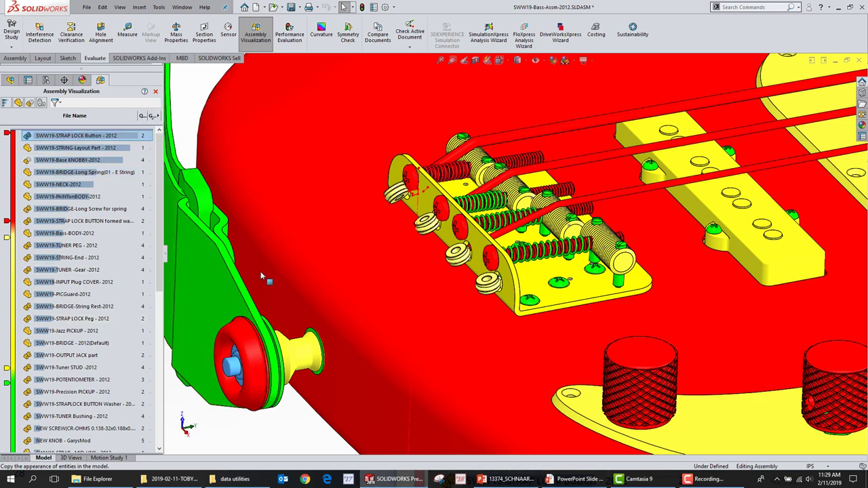
# Widen the visualization list to expose the Quantity and Graphics-Triangles columns, and open the strap lock button part in its own window.
pyautogui.click(239, 373)
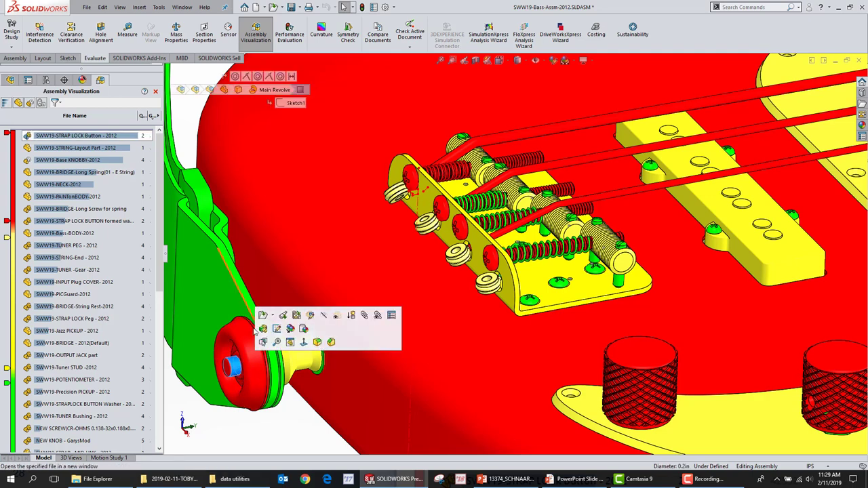
pyautogui.click(266, 317)
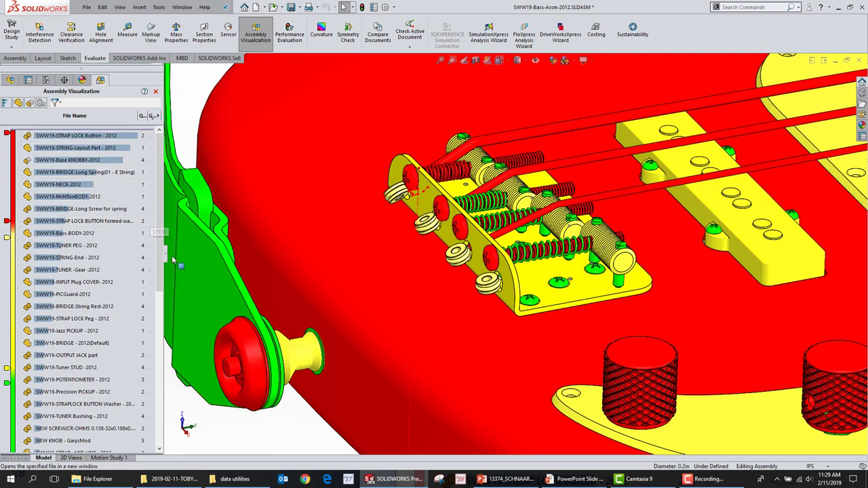
pyautogui.moveTo(167, 256); pyautogui.dragTo(227, 255)
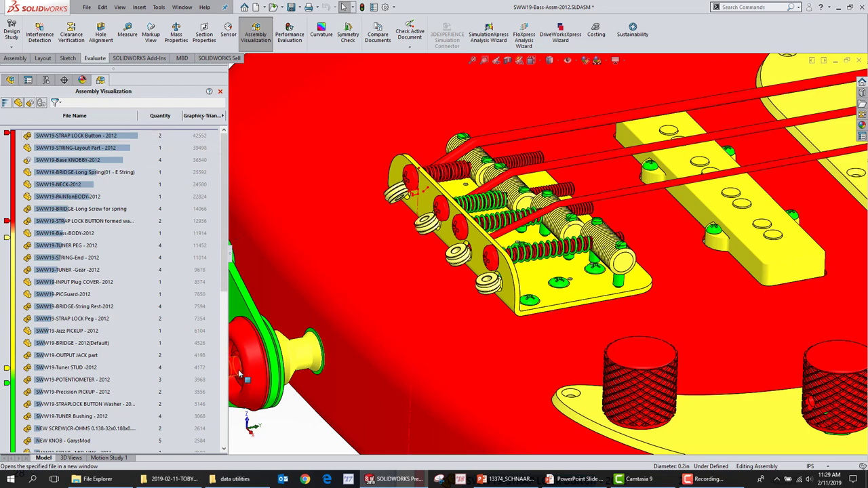
pyautogui.click(254, 326)
pyautogui.click(265, 316)
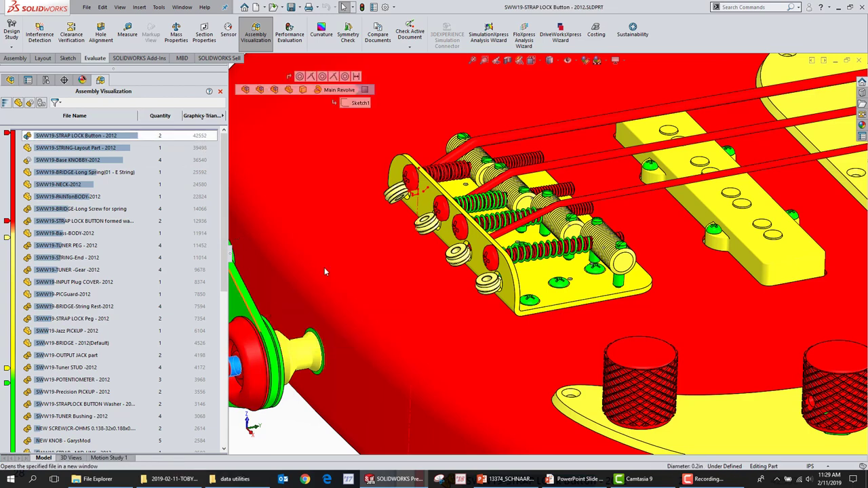
pyautogui.moveTo(310, 265); pyautogui.dragTo(261, 216, button='middle')
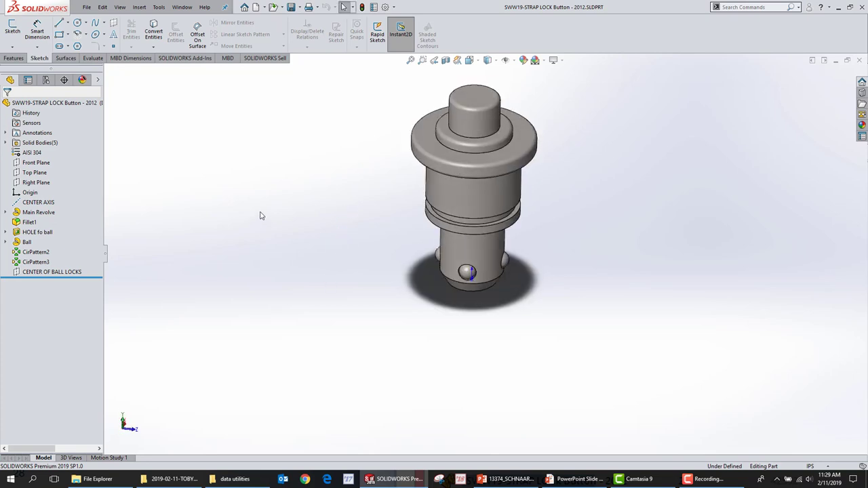
# Lower the part's shaded image quality to a deviation of 0.00116695in, then save and close the part.
pyautogui.click(386, 8)
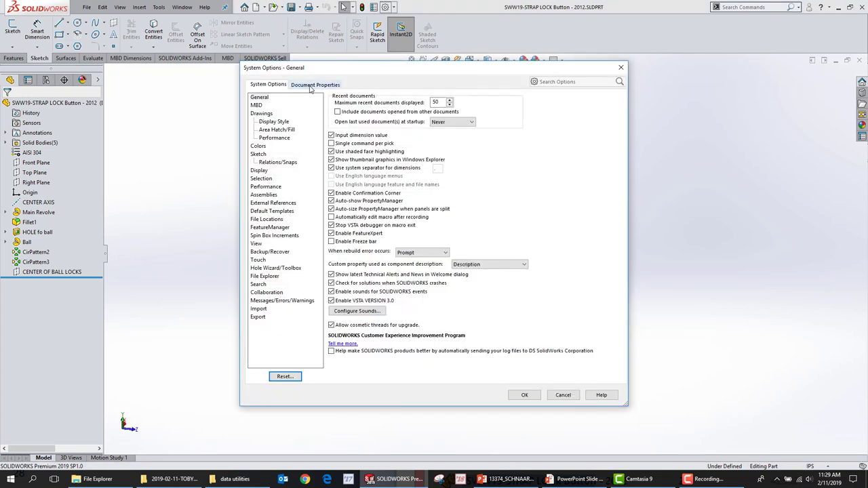
pyautogui.click(313, 85)
pyautogui.click(261, 187)
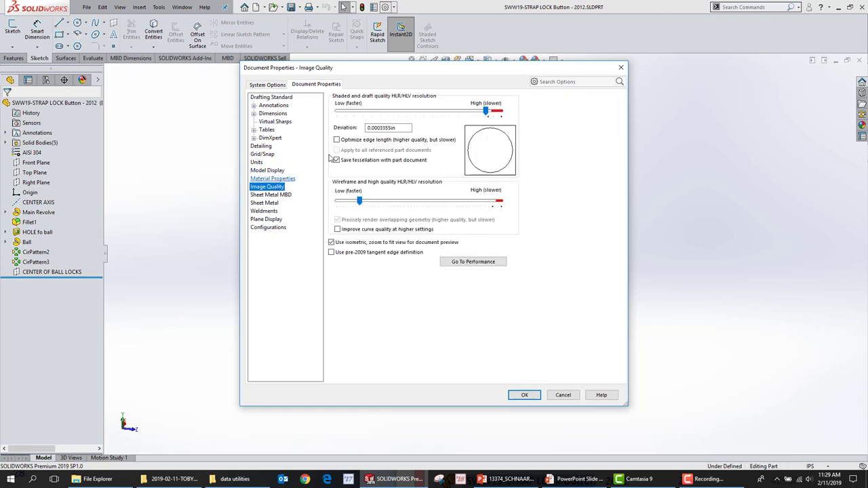
pyautogui.moveTo(485, 111); pyautogui.dragTo(376, 121)
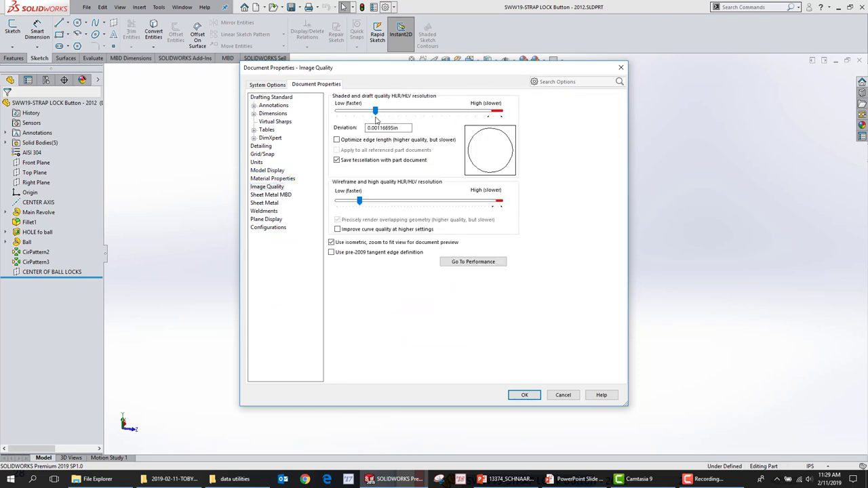
pyautogui.click(521, 396)
pyautogui.click(292, 8)
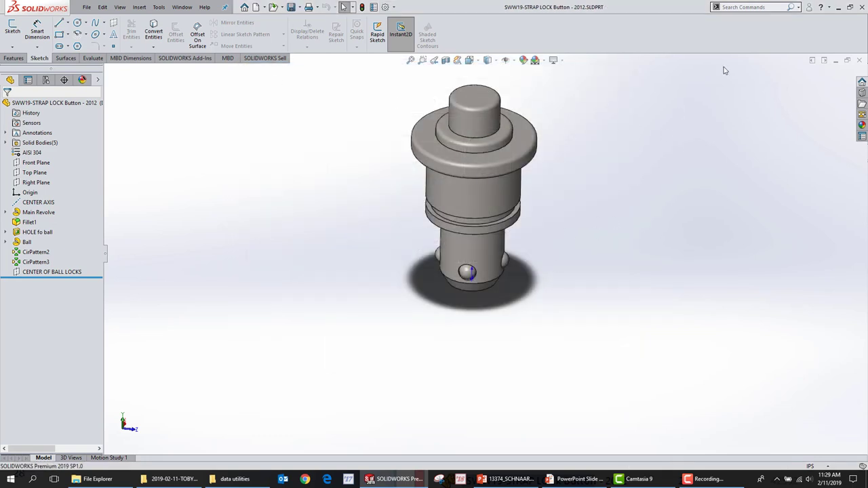
pyautogui.click(860, 61)
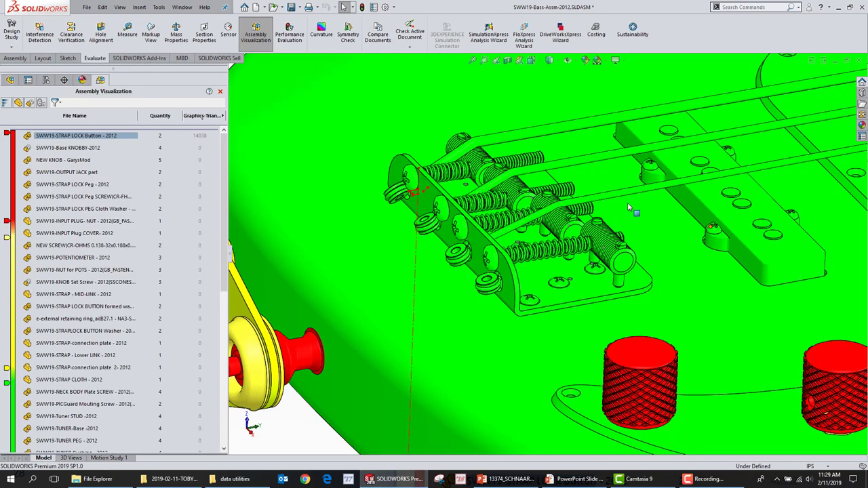
# Select the strap lock button in the assembly and compare its graphics triangle count with that of the formed washer.
pyautogui.scroll(3, 584, 235)
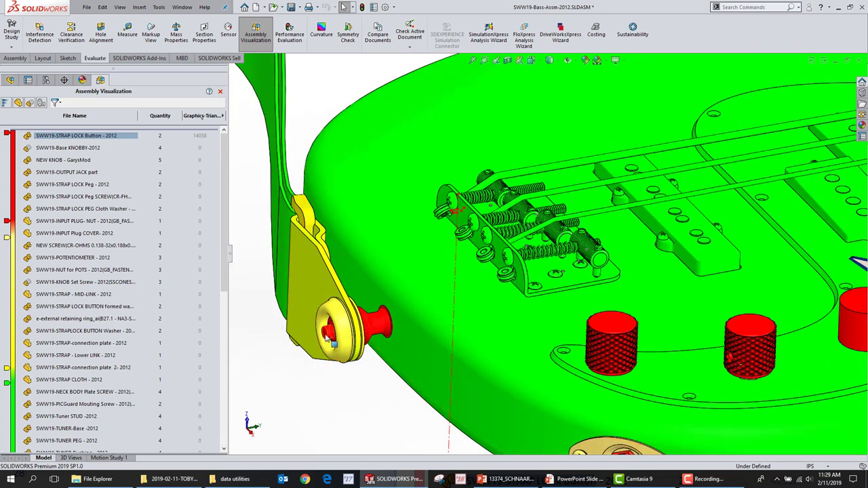
pyautogui.click(333, 342)
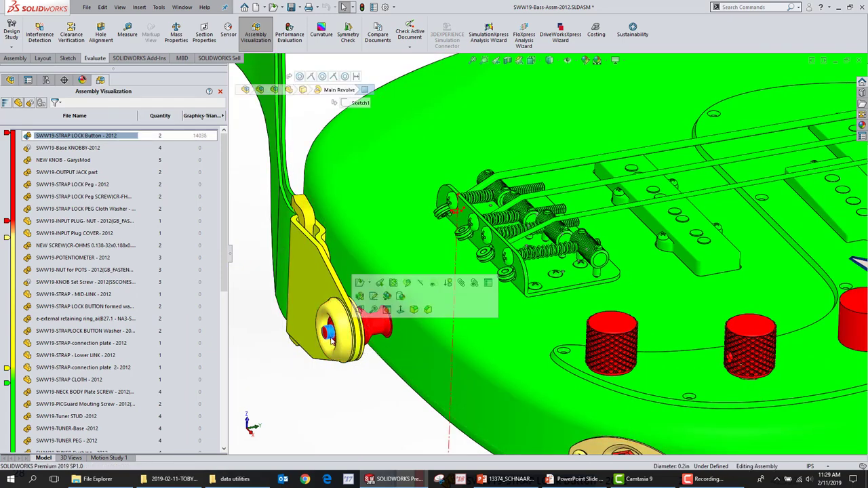
pyautogui.click(253, 186)
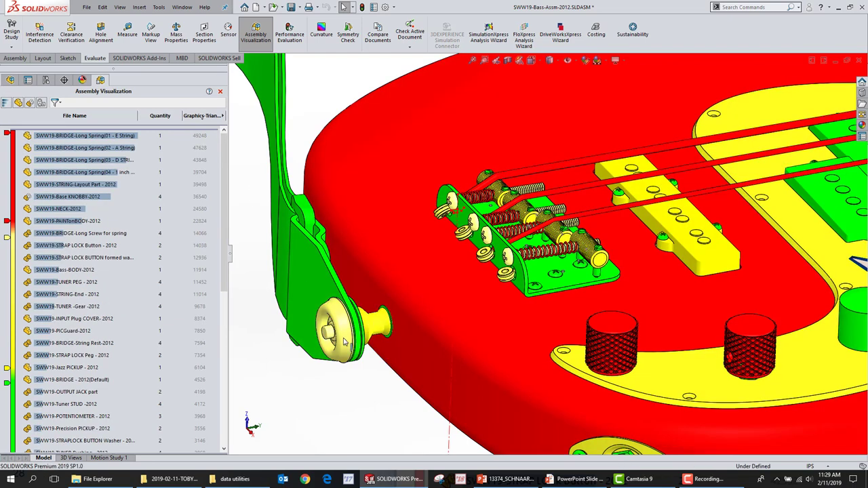
pyautogui.click(333, 340)
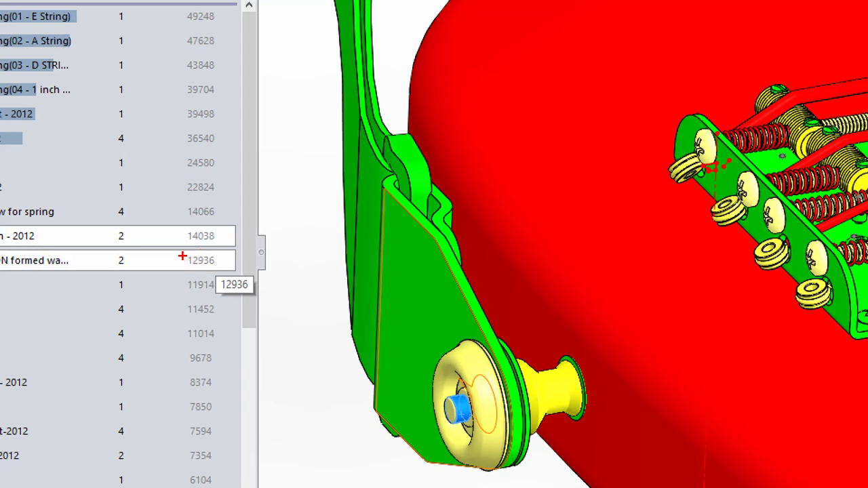
pyautogui.moveTo(179, 251); pyautogui.dragTo(251, 241)
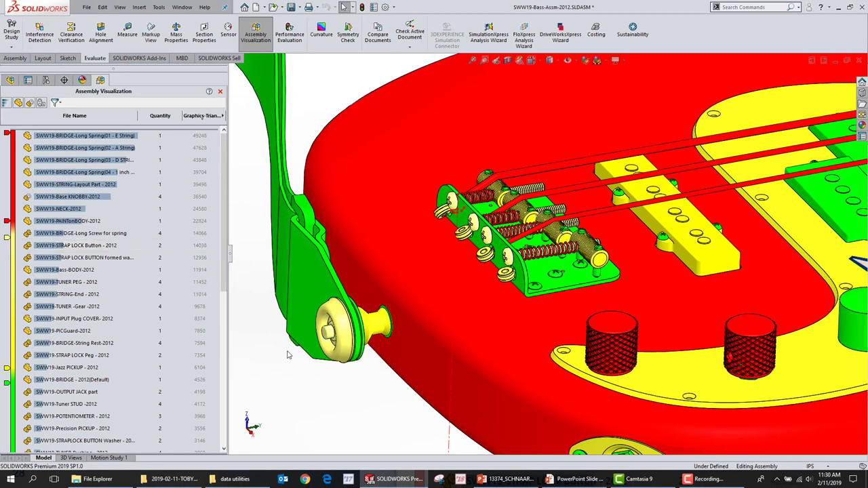
# Open the strap lock button part again and add a configuration named SIMPLIFIED.
pyautogui.click(328, 333)
pyautogui.click(365, 288)
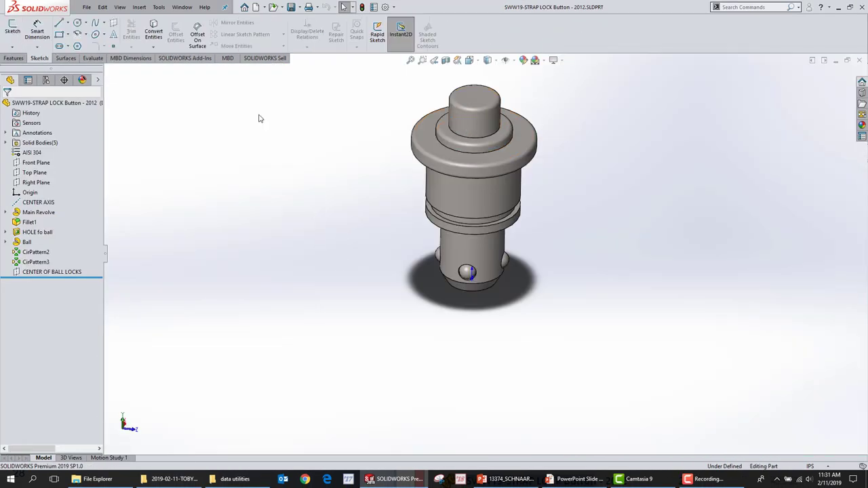
pyautogui.click(46, 80)
pyautogui.rightClick(54, 110)
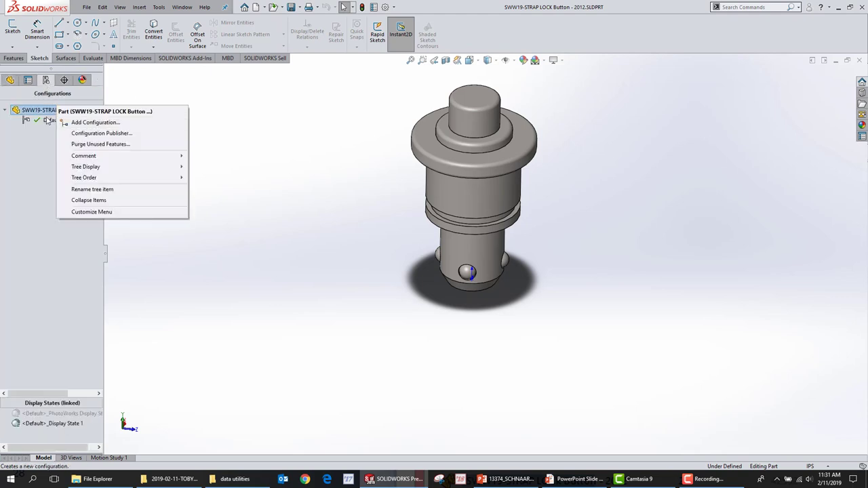
pyautogui.click(86, 132)
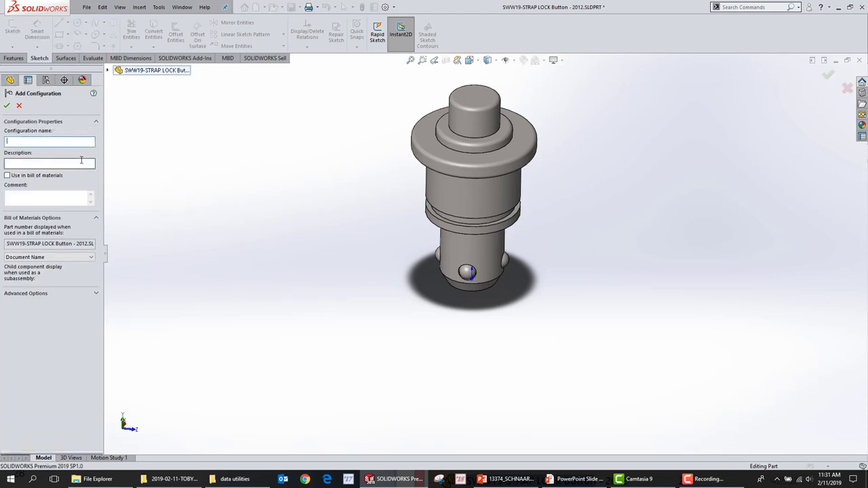
pyautogui.write('SM')
pyautogui.press('BackSpace')
pyautogui.write('IMPLIFIED')
pyautogui.press('Return')
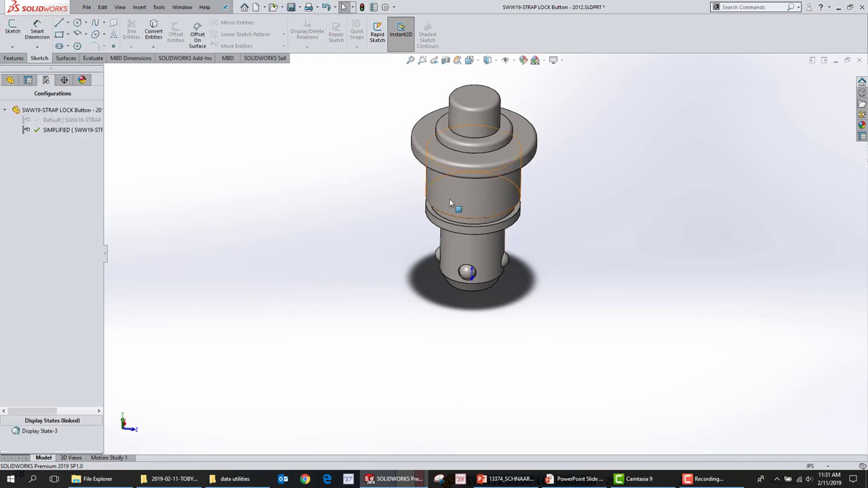
# Try removing the fillet face around the button's top edge using Delete Face with the Delete and Patch option.
pyautogui.click(491, 110)
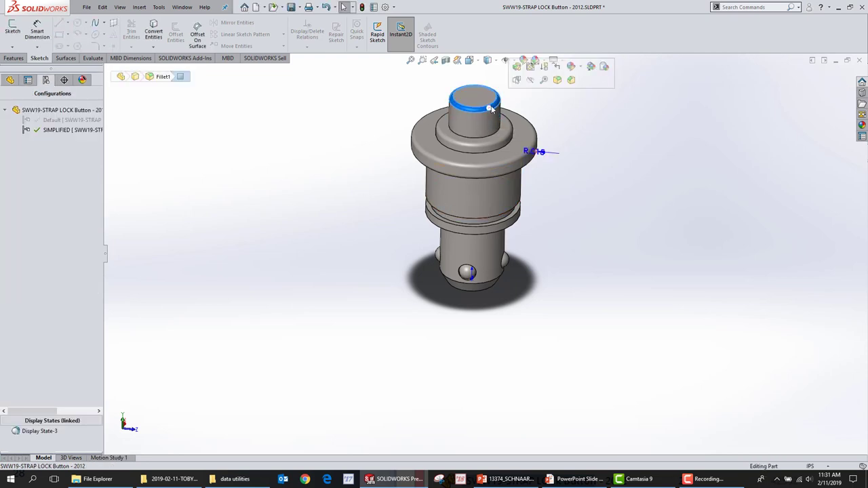
pyautogui.click(601, 126)
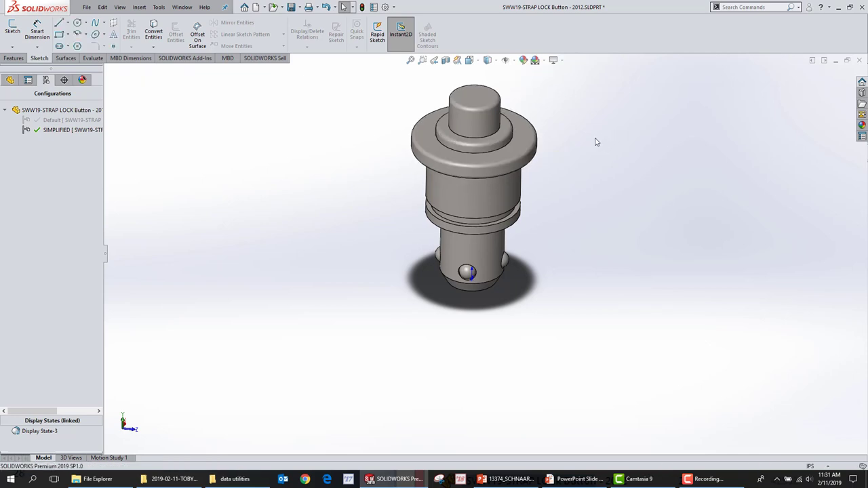
pyautogui.click(139, 7)
pyautogui.moveTo(165, 103)
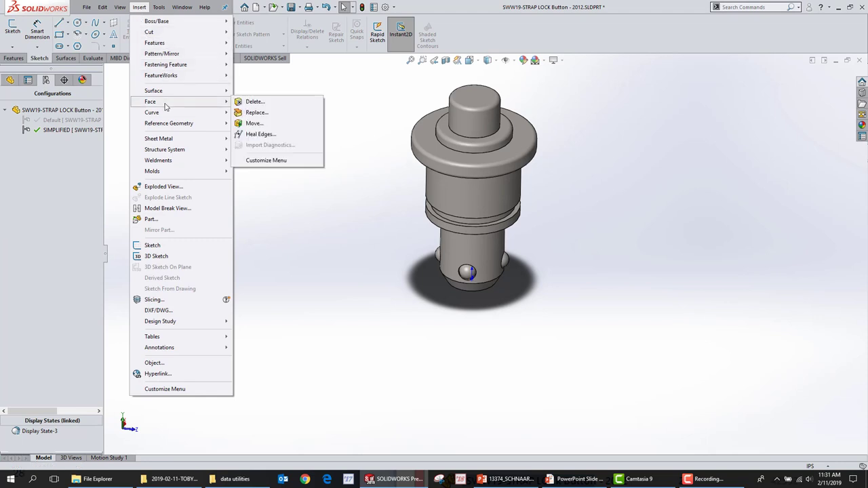
pyautogui.click(284, 103)
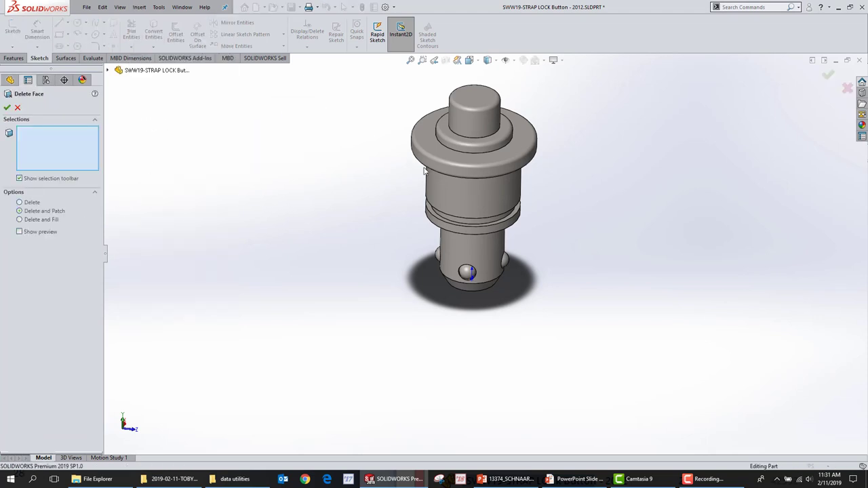
pyautogui.scroll(-5, 468, 115)
pyautogui.click(421, 152)
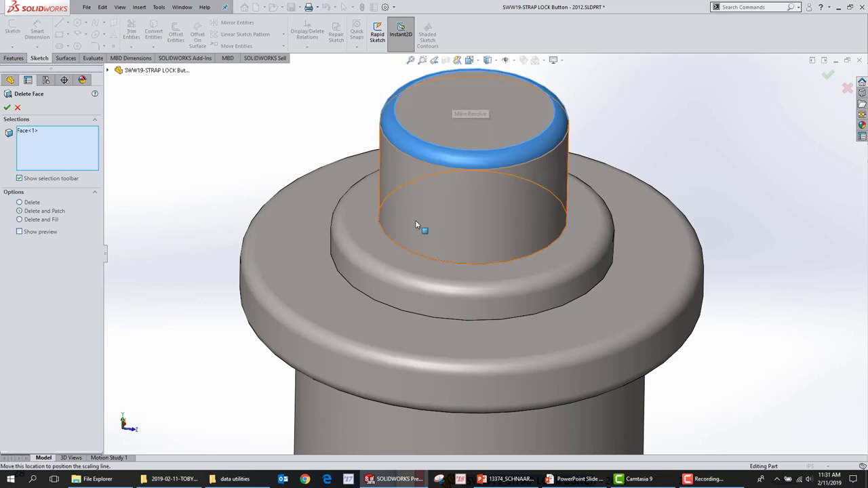
pyautogui.click(7, 105)
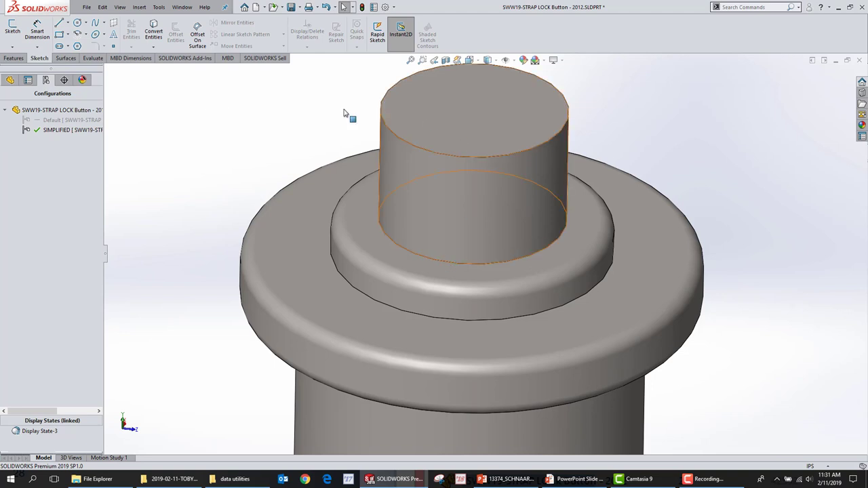
pyautogui.press('f')
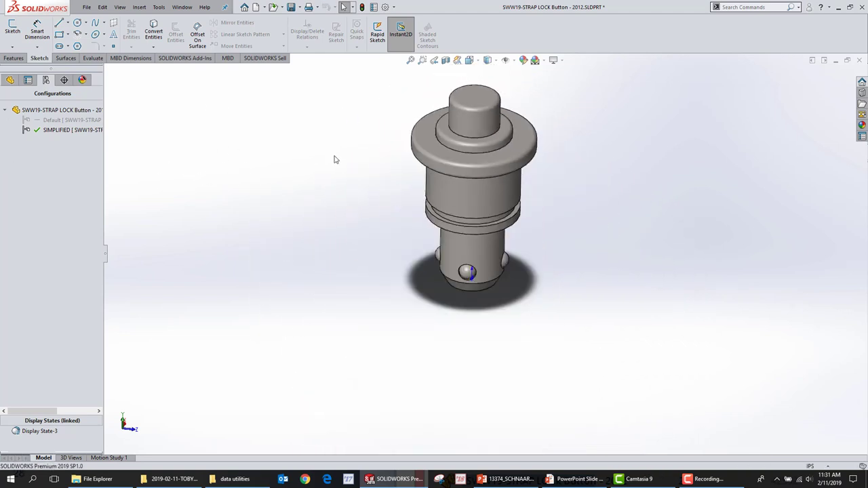
# Save the part, return to the bass assembly and rebuild it with the changed model.
pyautogui.click(291, 8)
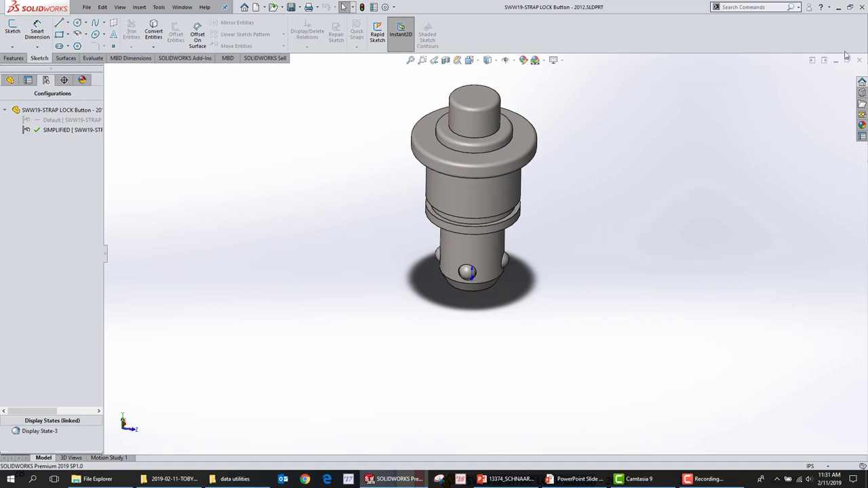
pyautogui.hotkey('ctrl', 'Tab')
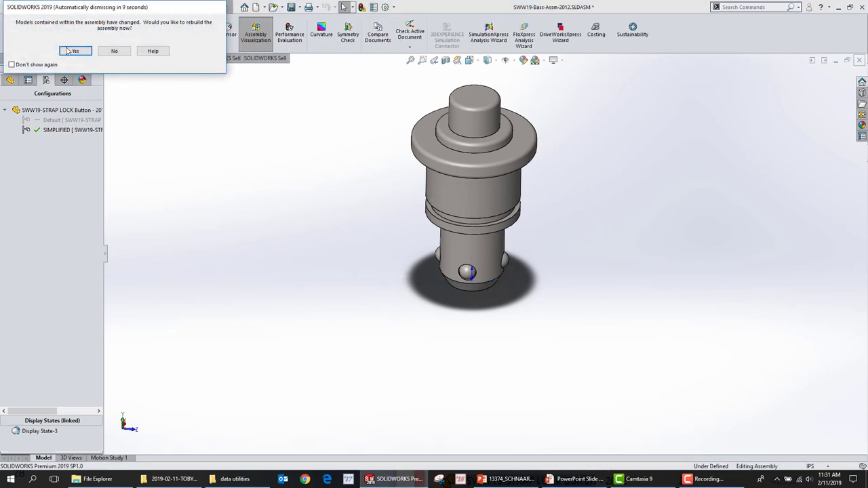
pyautogui.press('Return')
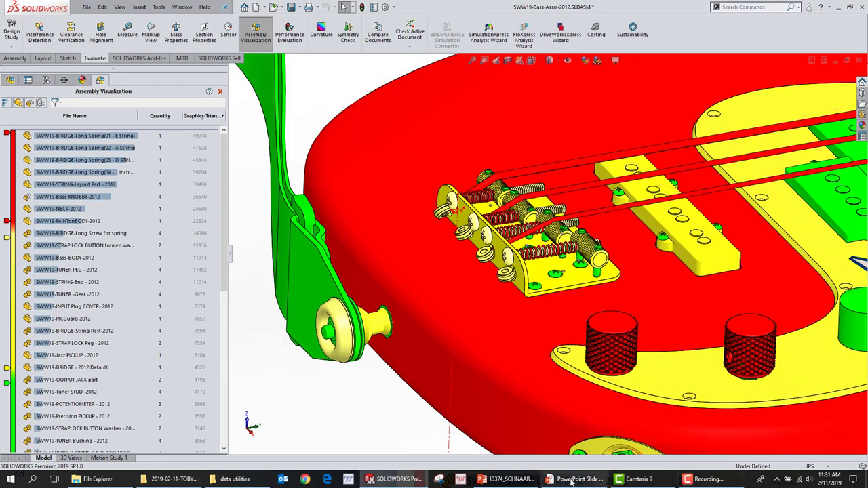
# Switch to the PowerPoint slide show, advance to the Performance Evaluation slide, and return to the SOLIDWORKS assembly.
pyautogui.click(597, 444)
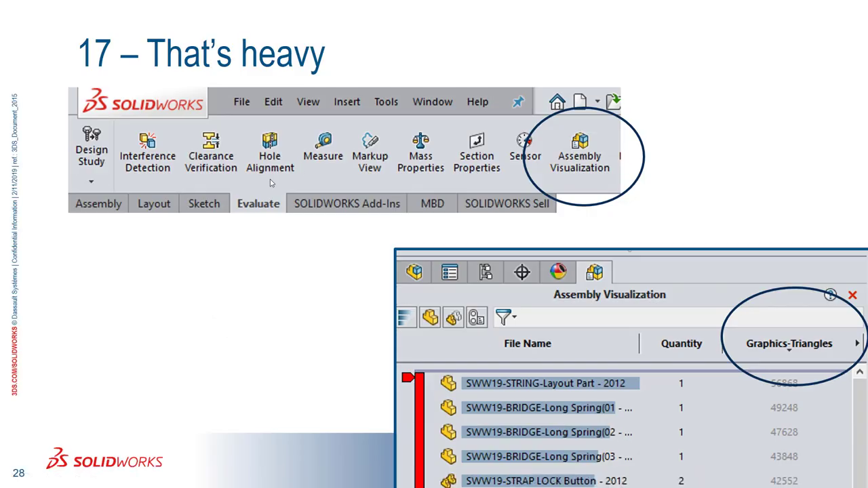
pyautogui.press('Right')
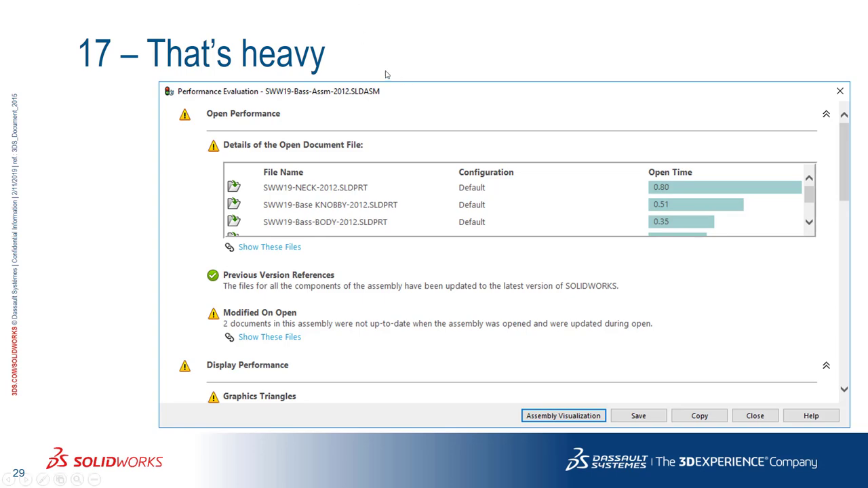
pyautogui.press('super+Tab')
pyautogui.click(298, 136)
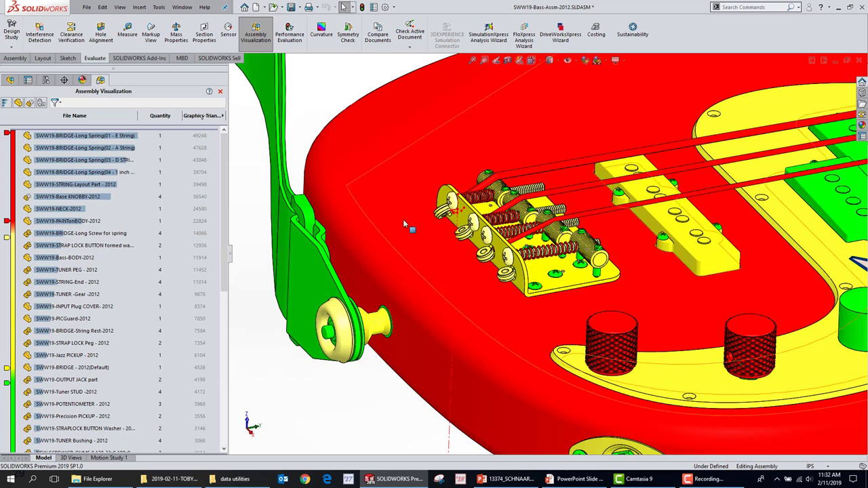
# Open the bridge plate part from the bass assembly and place it at the origin of a new ASSM-INCH assembly.
pyautogui.click(532, 276)
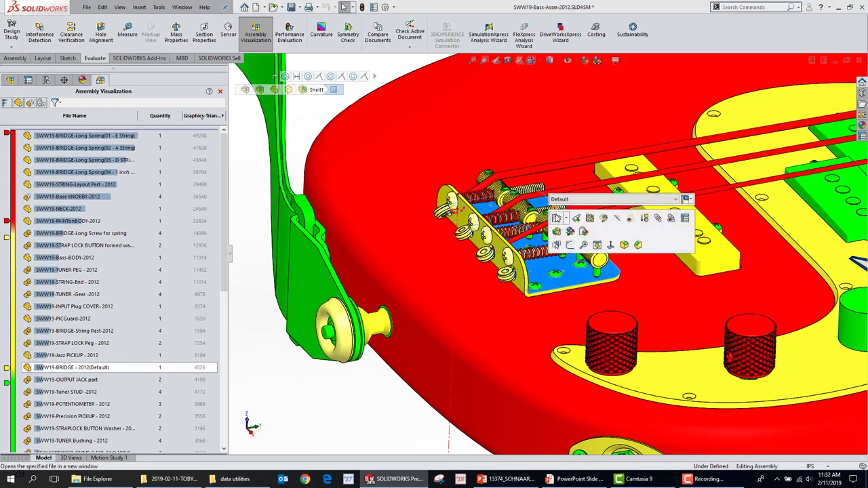
pyautogui.click(558, 218)
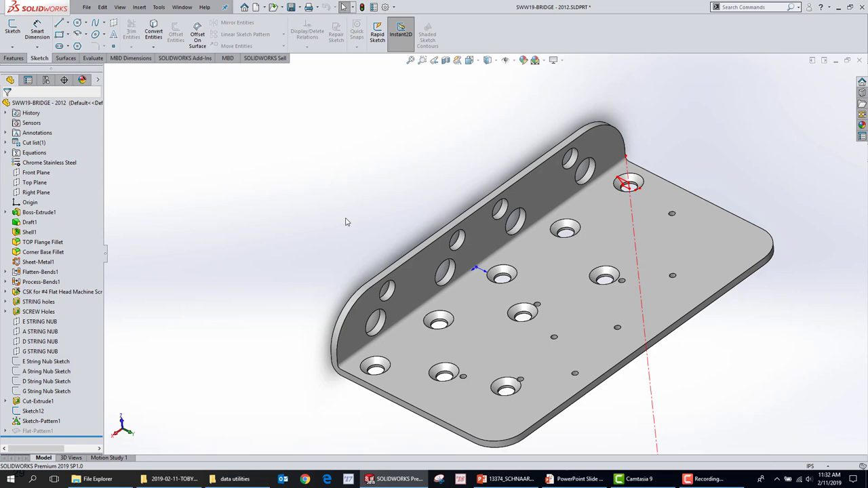
pyautogui.click(86, 6)
pyautogui.click(126, 90)
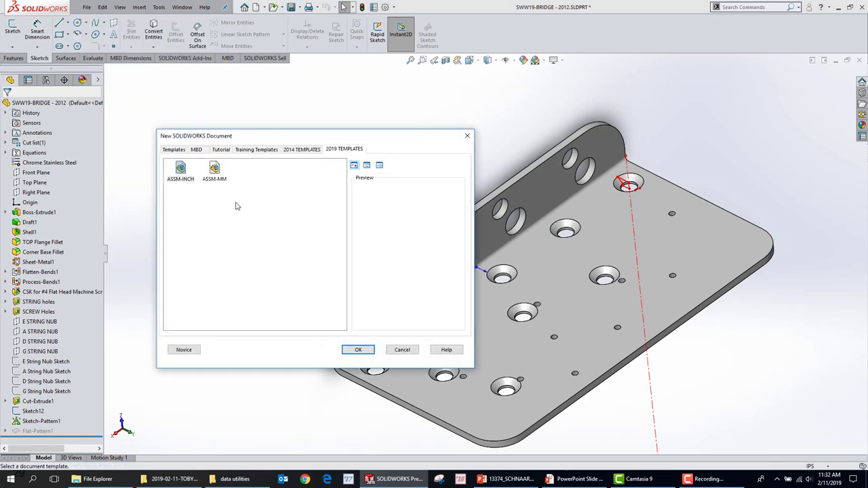
pyautogui.doubleClick(181, 170)
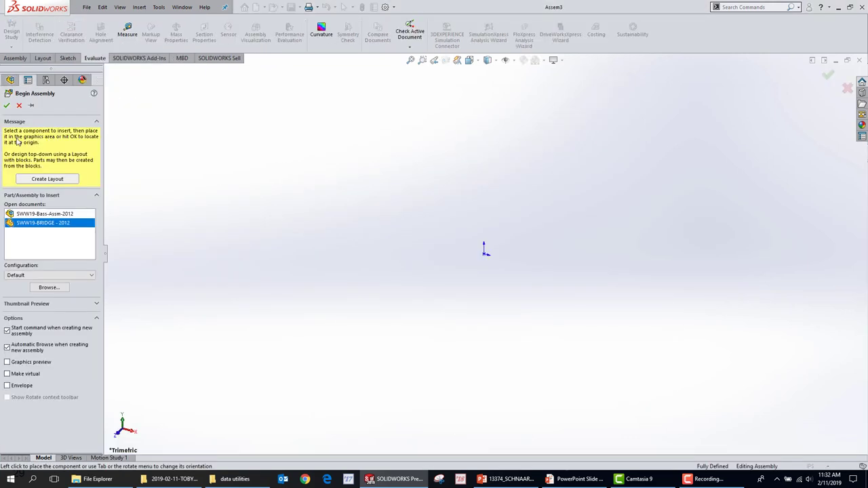
pyautogui.click(7, 106)
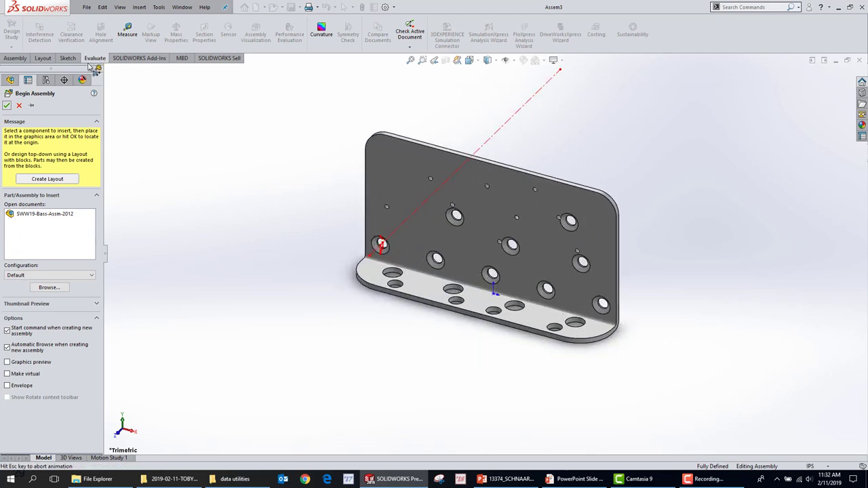
pyautogui.click(15, 58)
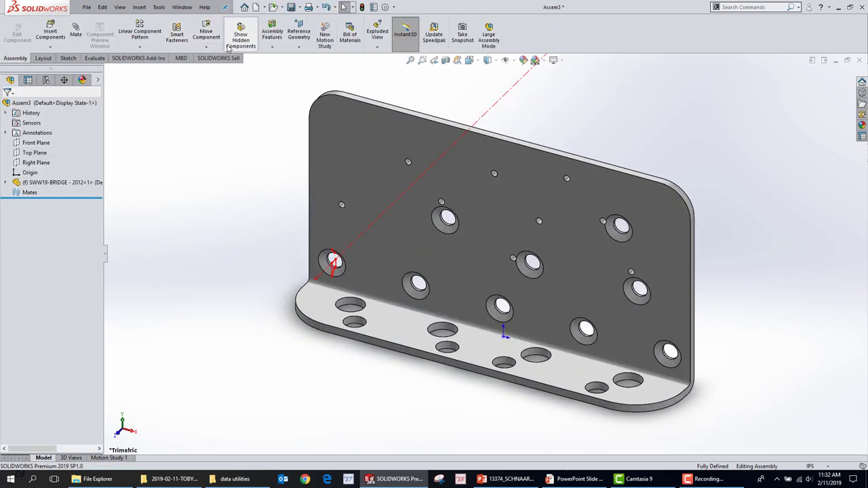
pyautogui.click(271, 38)
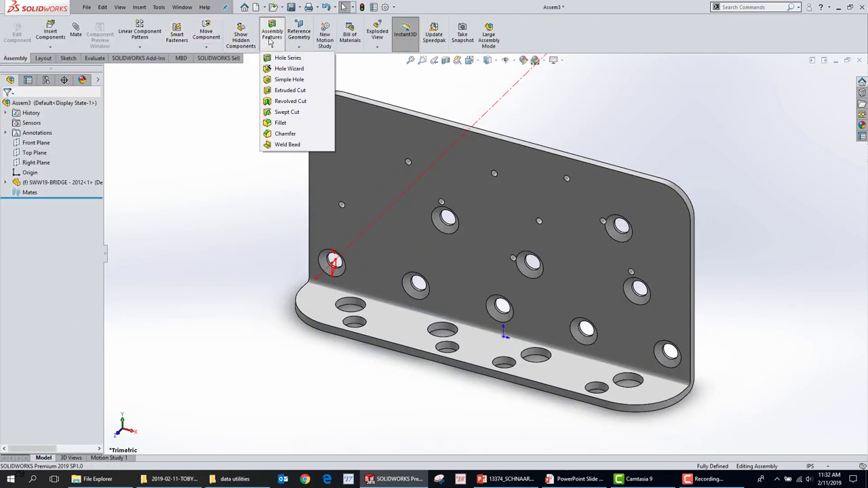
pyautogui.click(271, 35)
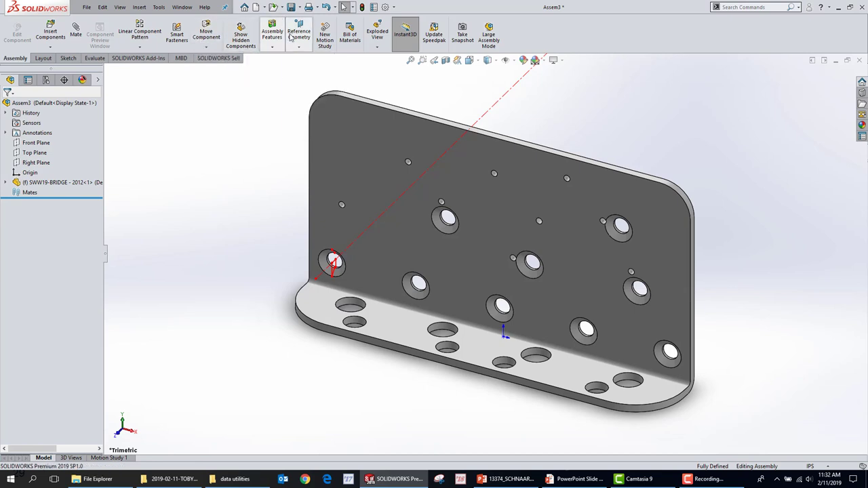
pyautogui.click(279, 39)
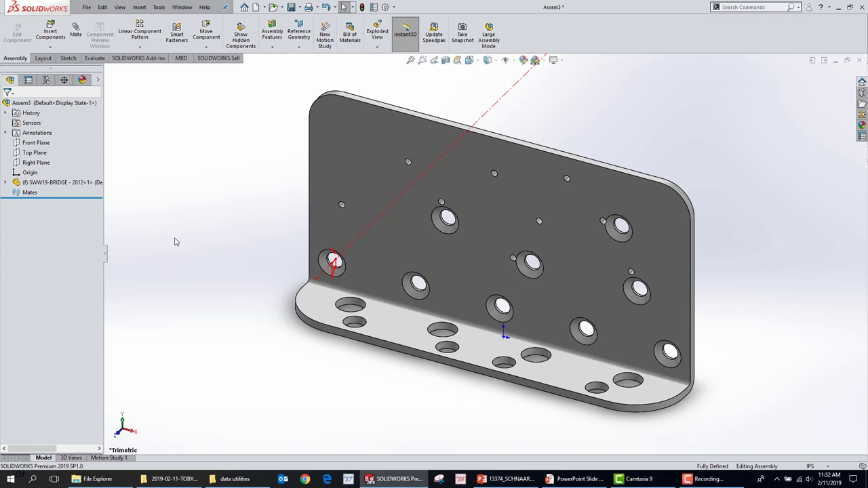
# Preview the new bridge assembly's STL triangle mesh using the custom export resolution, and decline saving the file.
pyautogui.click(87, 7)
pyautogui.click(102, 116)
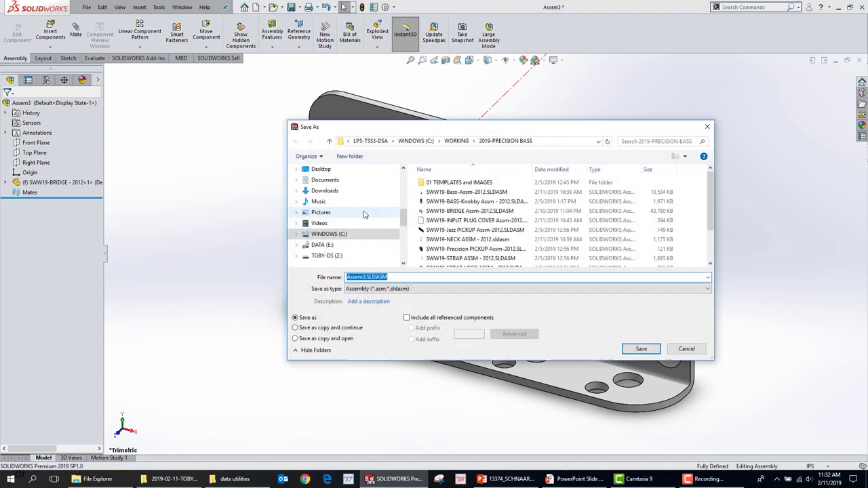
pyautogui.click(467, 289)
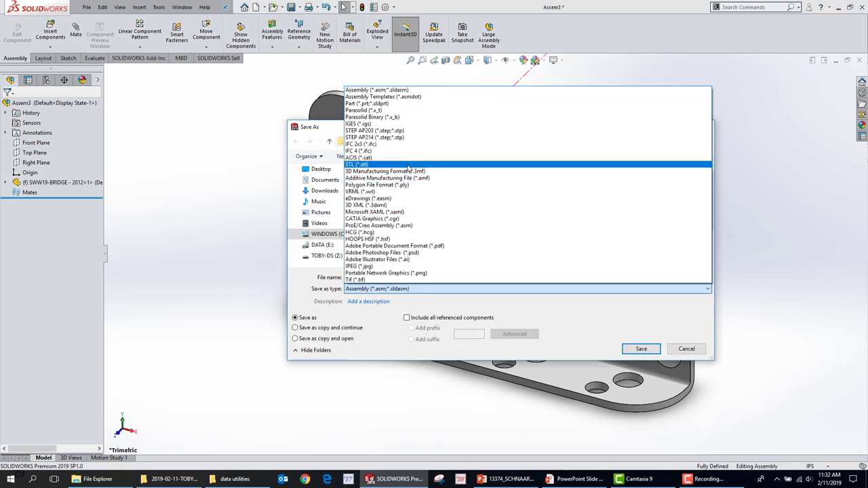
pyautogui.click(407, 165)
pyautogui.click(375, 344)
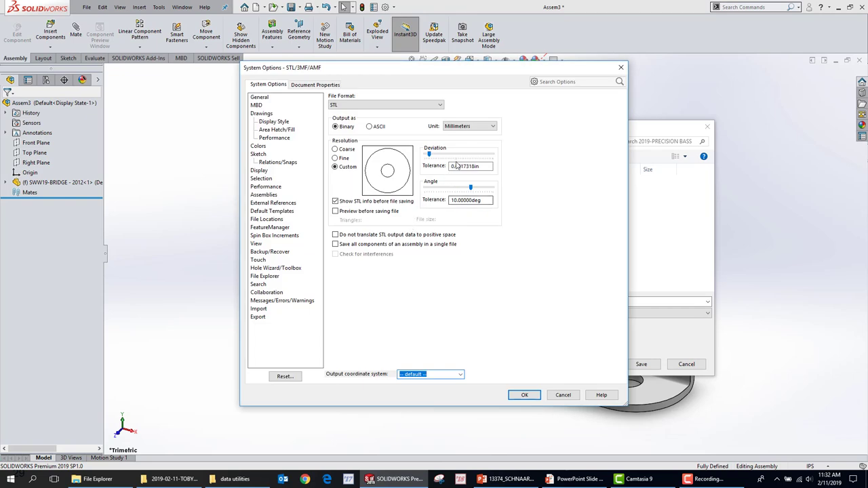
pyautogui.moveTo(443, 154); pyautogui.dragTo(456, 155)
pyautogui.click(525, 395)
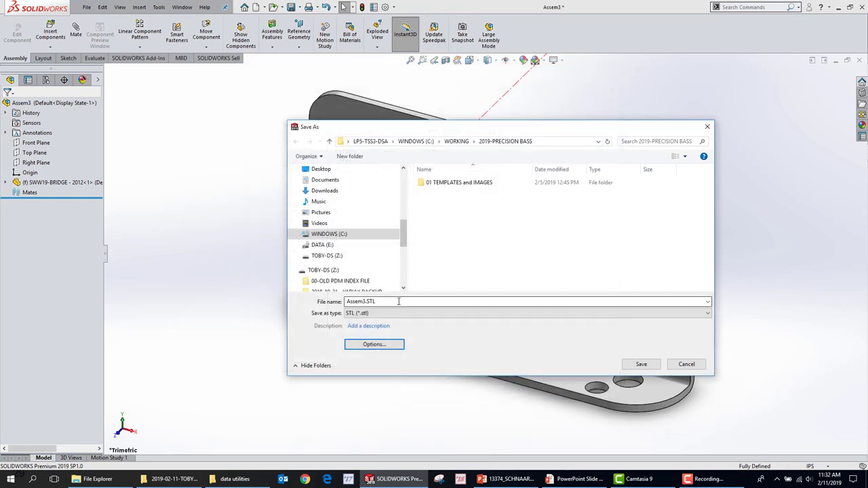
pyautogui.click(643, 364)
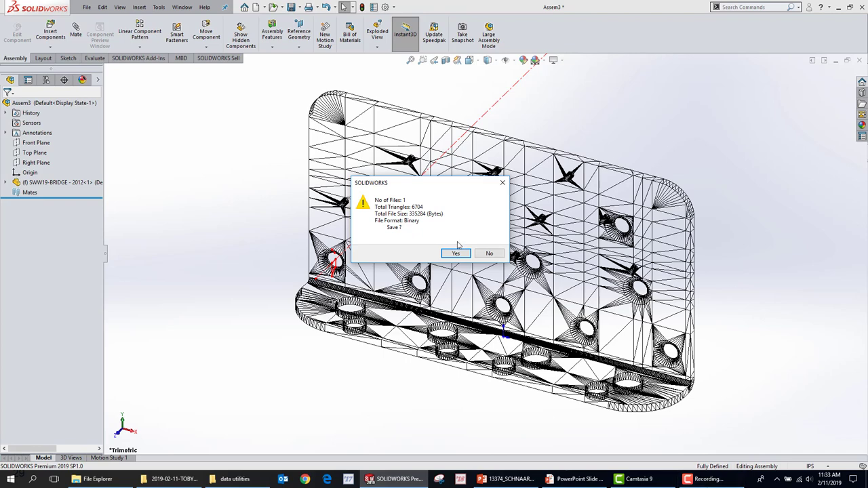
pyautogui.click(490, 255)
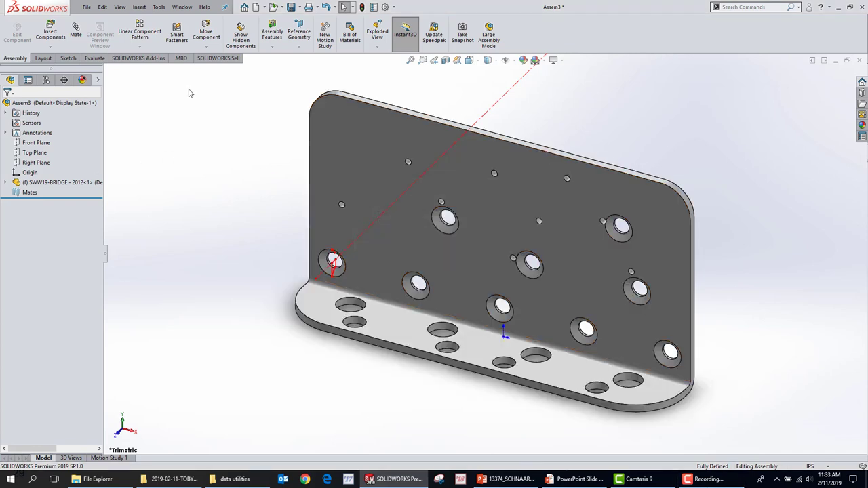
# Return to the bass assembly and close Assembly Visualization to restore the normal component appearances.
pyautogui.hotkey('ctrl', 'Tab')
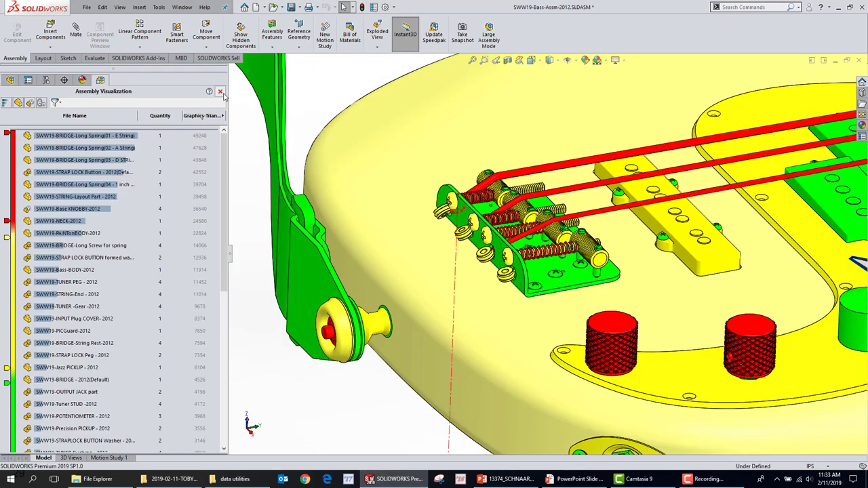
pyautogui.click(220, 91)
pyautogui.scroll(5, 614, 168)
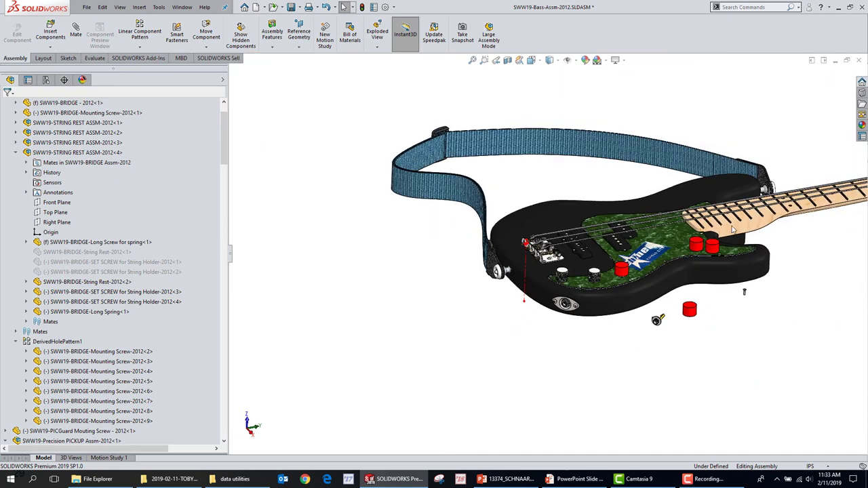
pyautogui.scroll(-2, 733, 230)
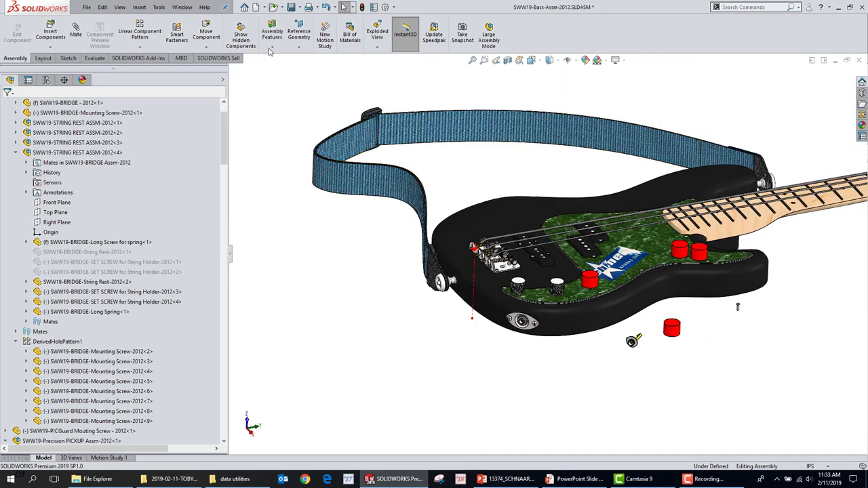
# Run Performance Evaluation on the bass assembly and review its file open times and graphics triangle details.
pyautogui.click(94, 58)
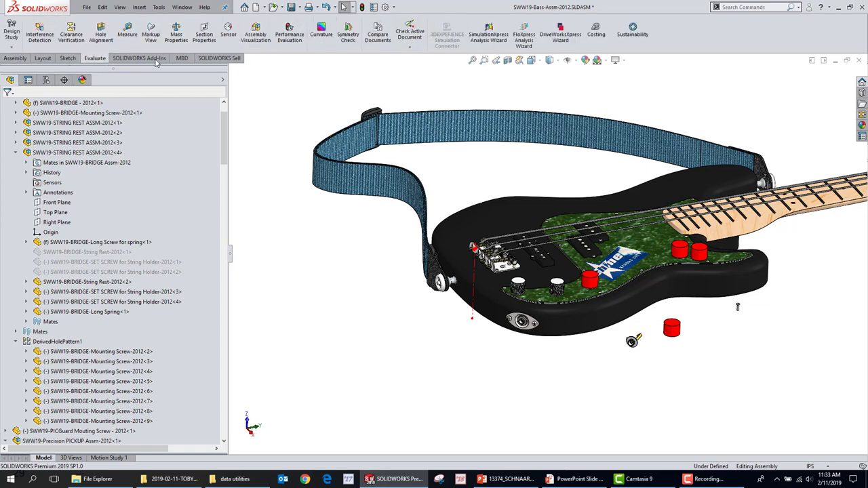
pyautogui.click(289, 33)
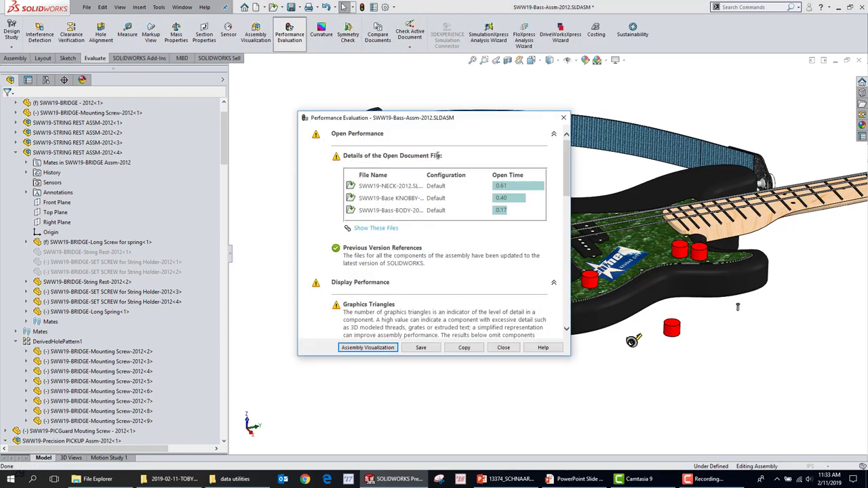
pyautogui.moveTo(409, 124); pyautogui.dragTo(325, 91)
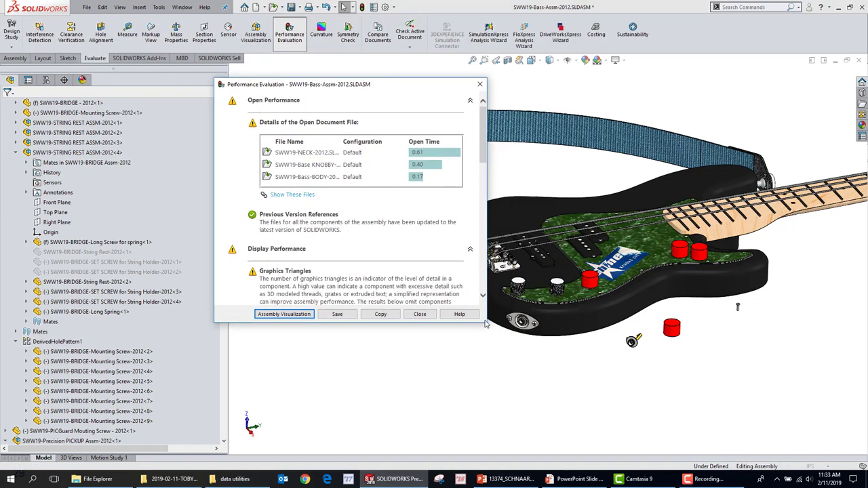
pyautogui.moveTo(485, 322); pyautogui.dragTo(642, 321)
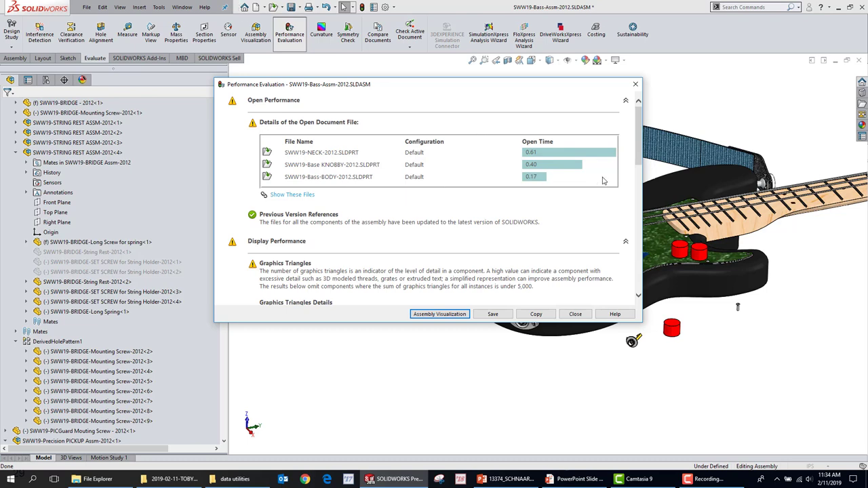
pyautogui.moveTo(637, 140); pyautogui.dragTo(431, 188)
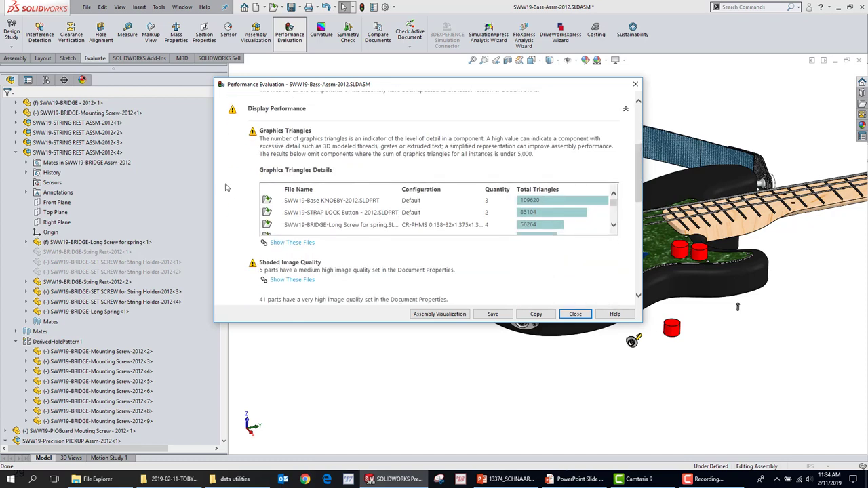
pyautogui.click(575, 315)
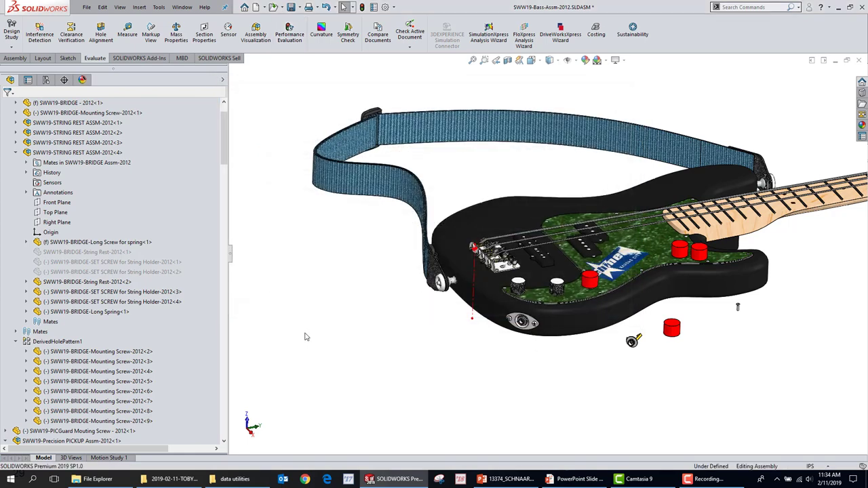
# Switch to the SWW19-BRIDGE - 2012 drawing and review its open and rebuild times with Performance Evaluation.
pyautogui.hotkey('ctrl', 'Tab')
pyautogui.hotkey('ctrl', 'Tab')
pyautogui.hotkey('ctrl', 'Tab')
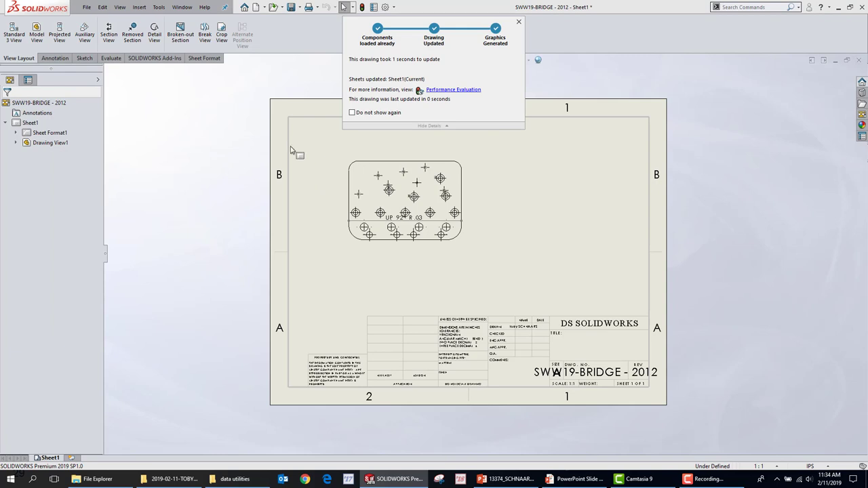
pyautogui.click(110, 57)
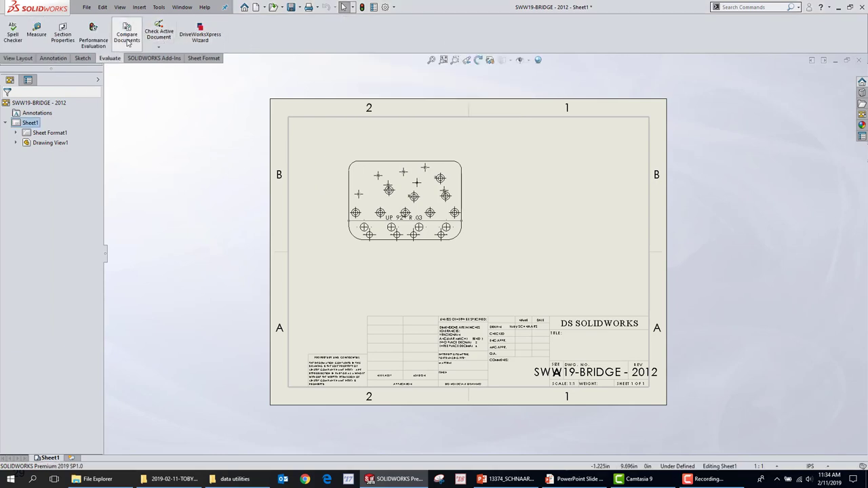
pyautogui.click(92, 33)
pyautogui.click(382, 224)
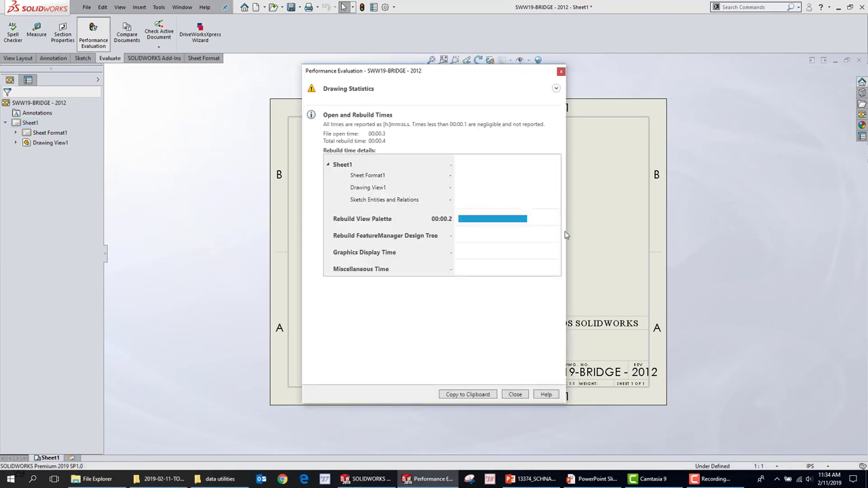
pyautogui.moveTo(566, 234); pyautogui.dragTo(649, 232)
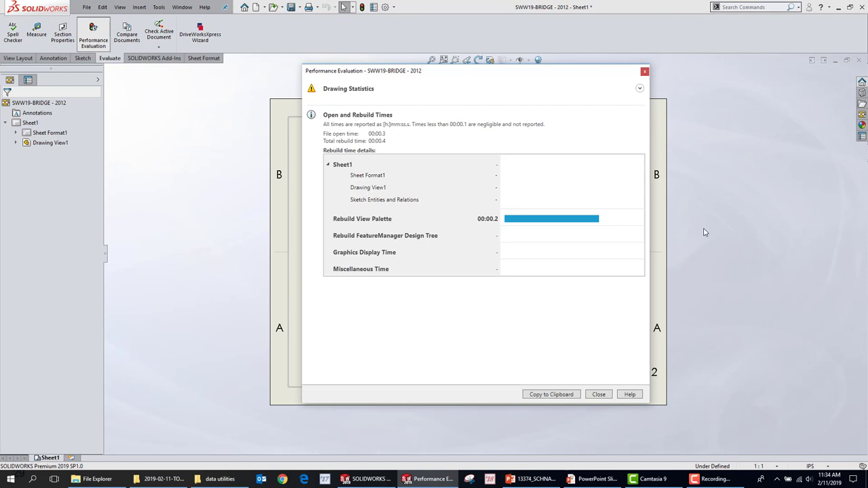
pyautogui.click(644, 71)
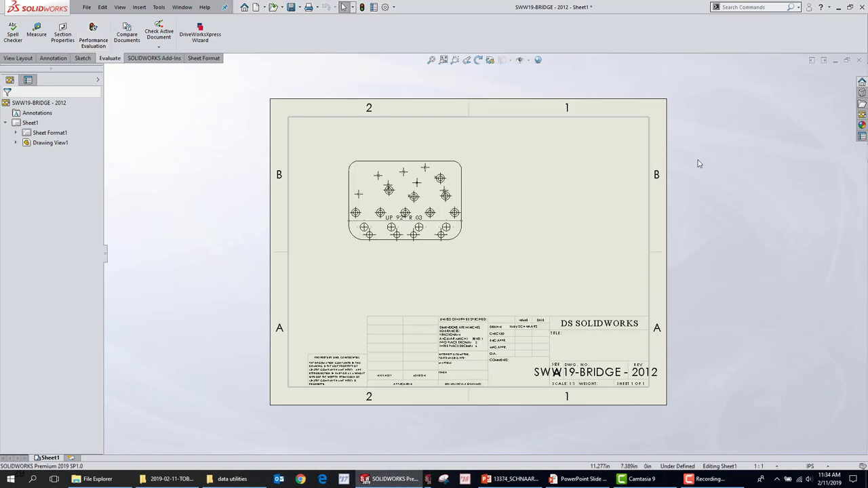
# Return to the bass assembly and examine the fret ends where the neck meets the body.
pyautogui.hotkey('ctrl', 'Tab')
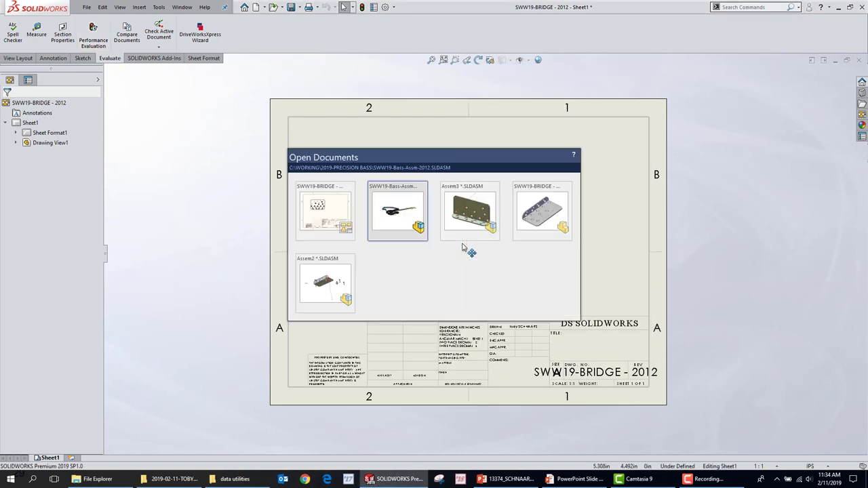
pyautogui.click(401, 226)
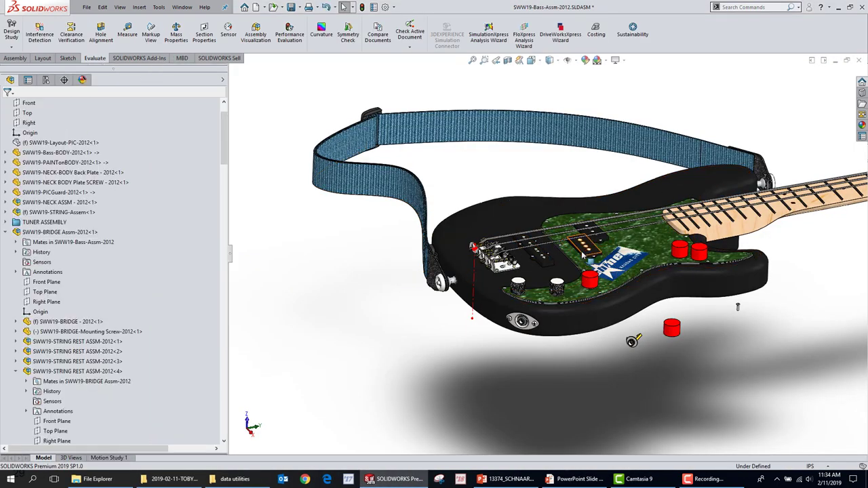
pyautogui.moveTo(708, 314); pyautogui.dragTo(723, 321, button='middle')
pyautogui.scroll(-8, 571, 195)
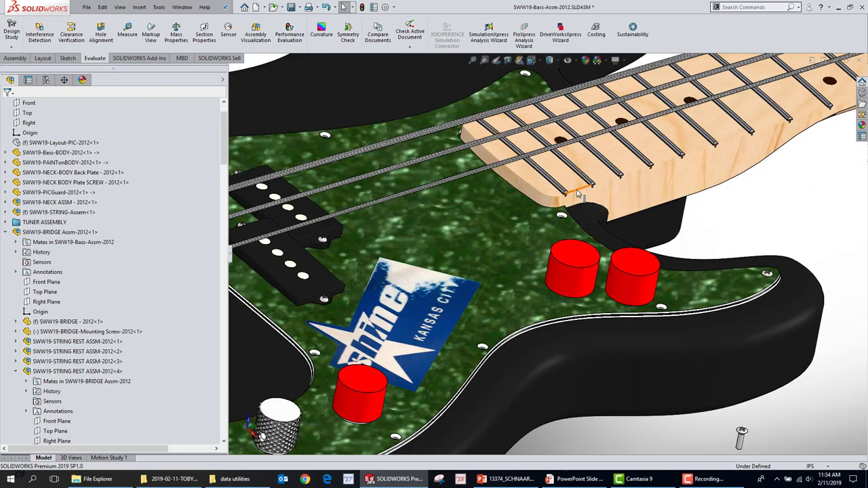
pyautogui.click(578, 194)
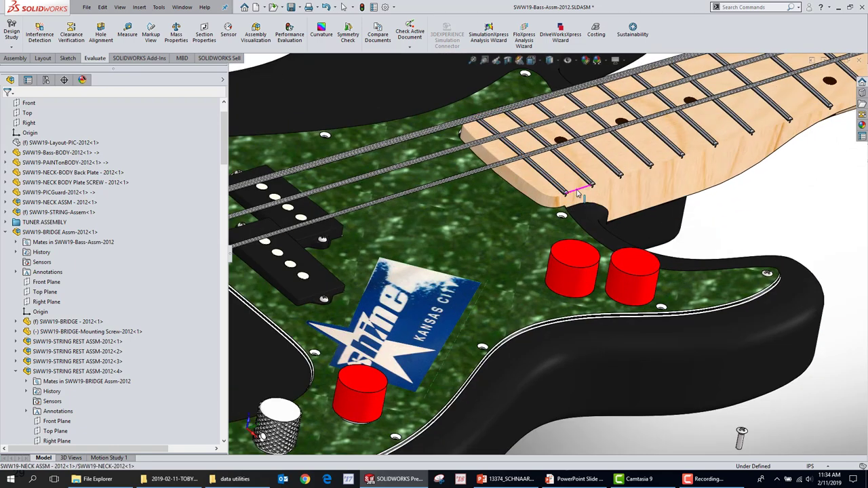
pyautogui.moveTo(577, 194); pyautogui.dragTo(609, 198, button='middle')
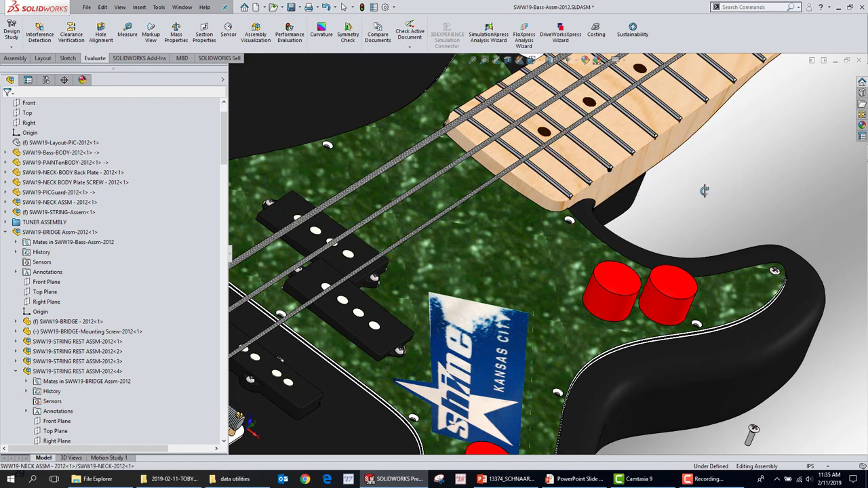
pyautogui.scroll(-5, 703, 194)
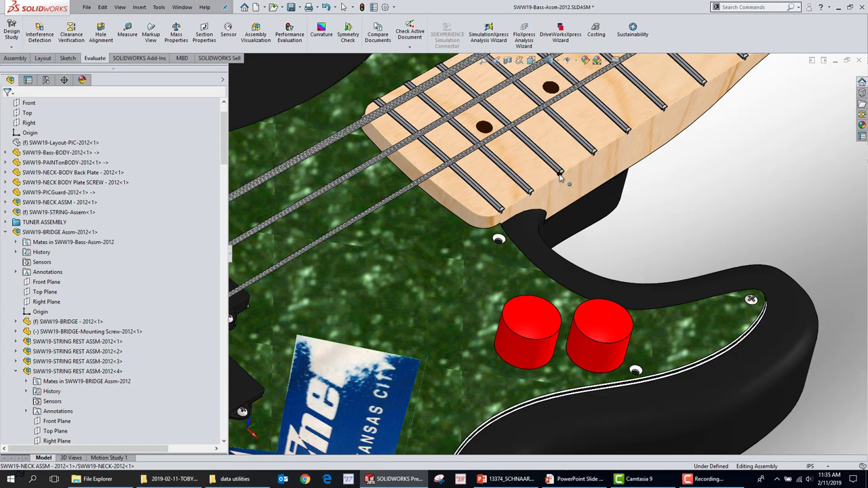
# Examine the fretboard, pickups, strings and bridge of the bass up close and return to a full view of the assembly.
pyautogui.moveTo(561, 177)
pyautogui.mouseDown(button='middle')
pyautogui.moveTo(446, 248)
pyautogui.moveTo(510, 226)
pyautogui.moveTo(521, 203)
pyautogui.moveTo(562, 188)
pyautogui.mouseUp(button='middle')
pyautogui.click(550, 189)
pyautogui.scroll(5, 702, 353)
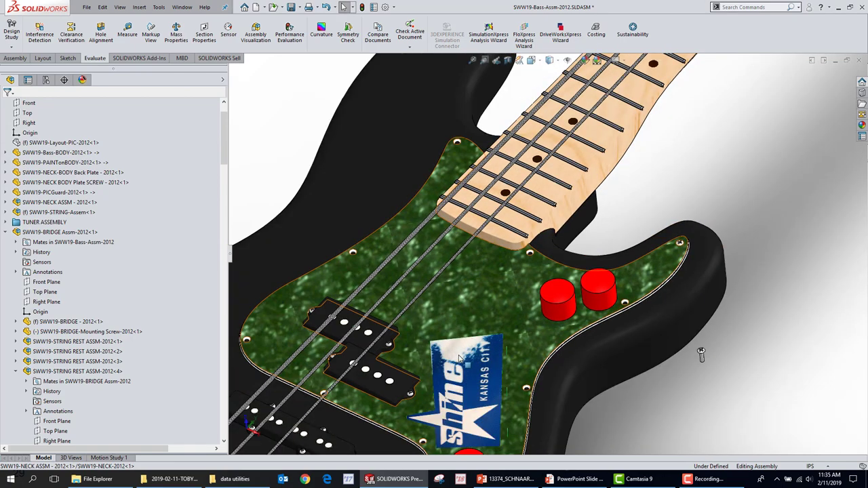
pyautogui.moveTo(702, 353); pyautogui.dragTo(452, 401, button='middle')
pyautogui.scroll(-5, 441, 309)
pyautogui.moveTo(442, 308); pyautogui.dragTo(398, 390, button='middle')
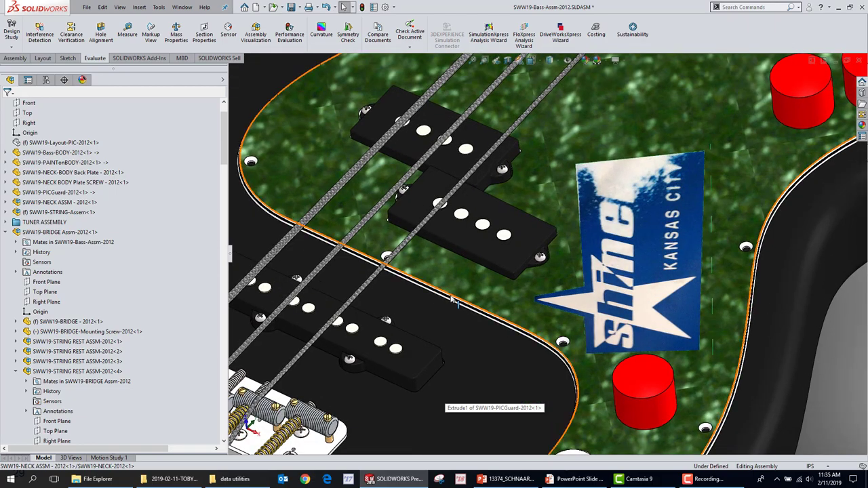
pyautogui.scroll(-2, 398, 390)
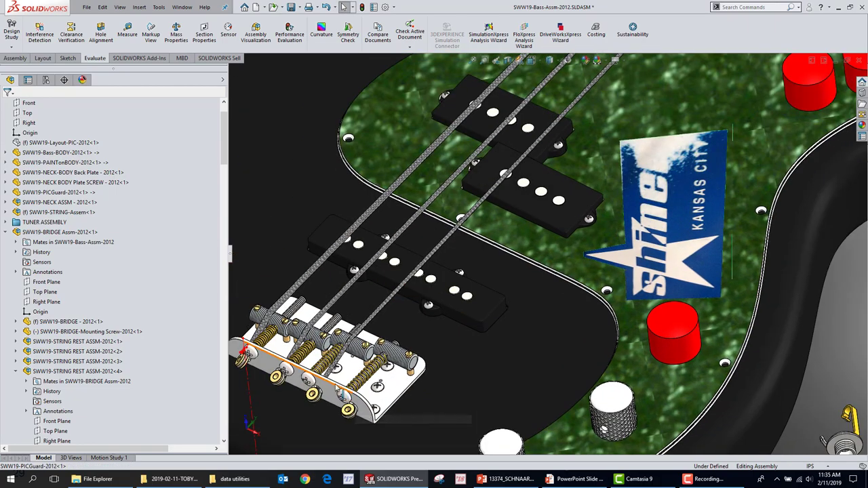
pyautogui.moveTo(336, 385); pyautogui.dragTo(348, 419, button='middle')
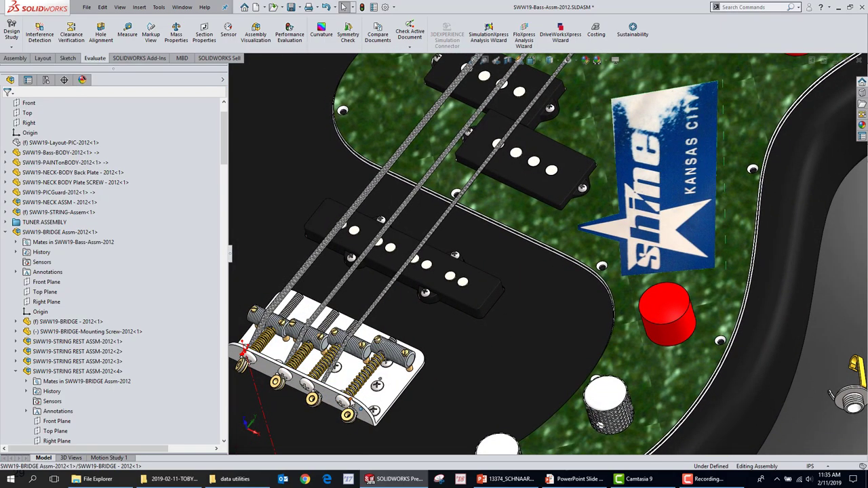
pyautogui.moveTo(356, 407); pyautogui.dragTo(352, 454, button='middle')
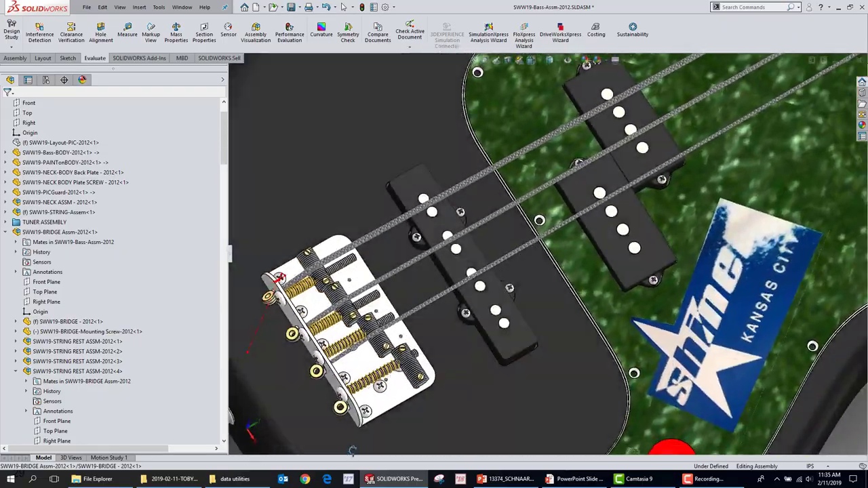
pyautogui.press('f')
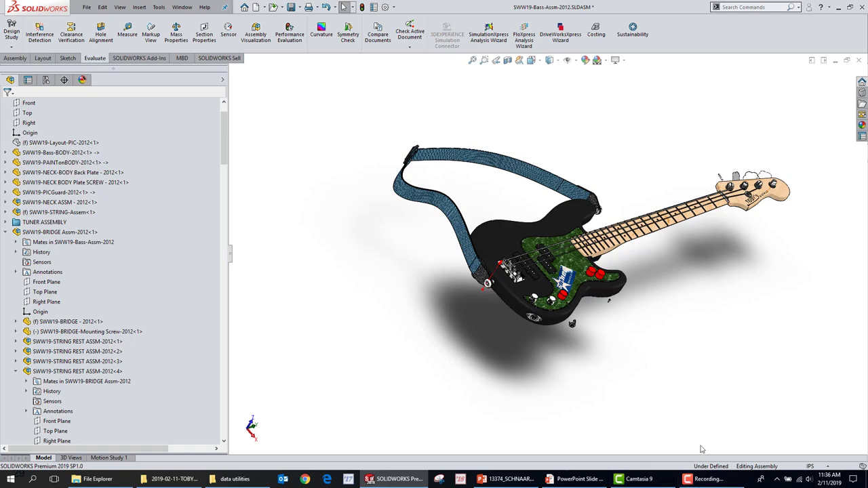
# Switch to the PowerPoint slide show, advance to the Fit Spline slide and return to SOLIDWORKS.
pyautogui.click(571, 478)
pyautogui.press('Right')
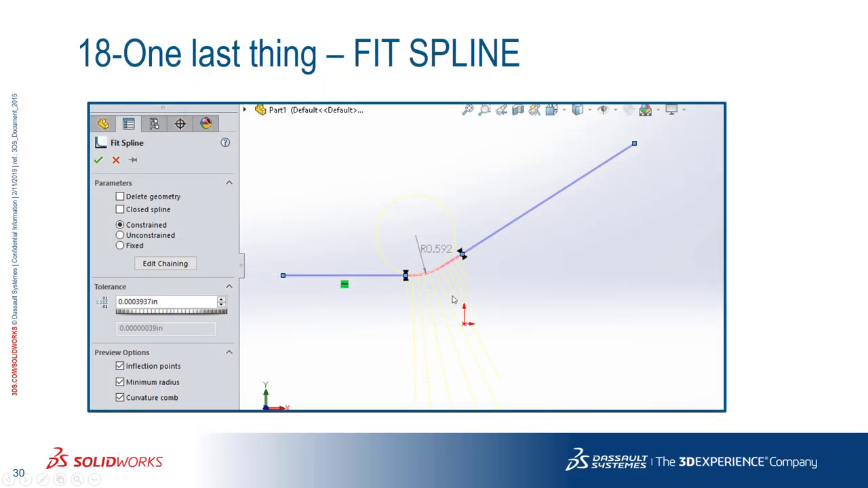
pyautogui.press('super+Tab')
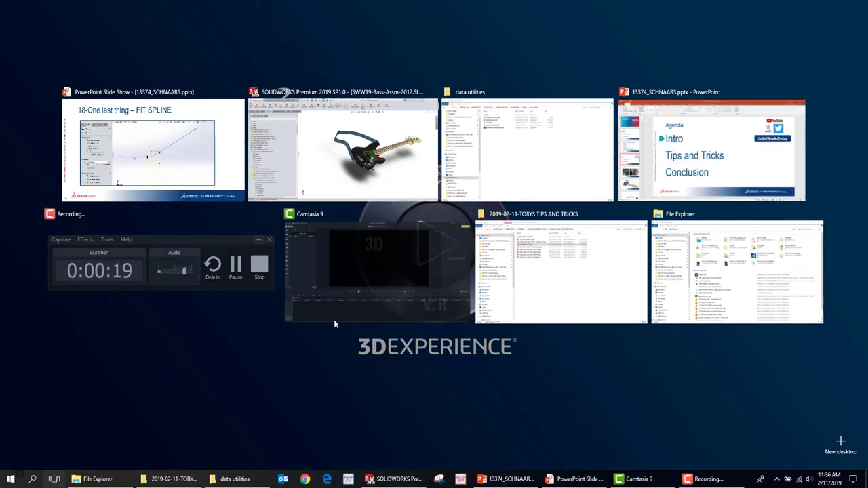
pyautogui.click(295, 136)
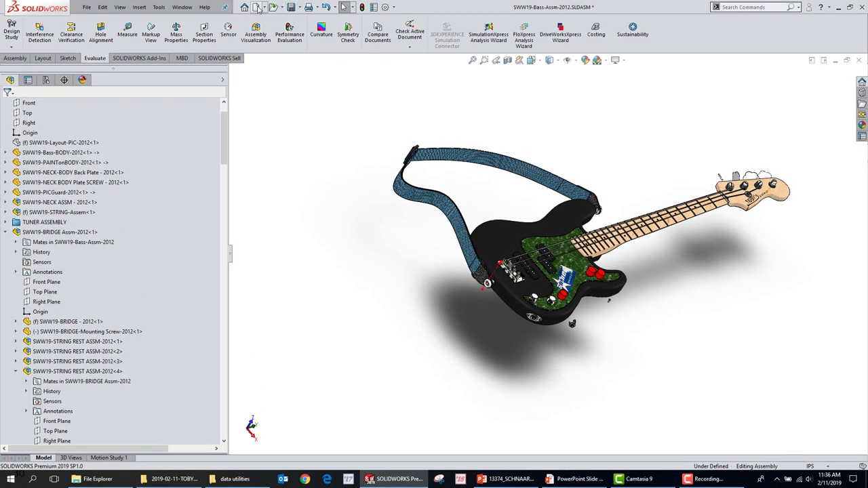
# Create a new part and start a sketch on its Front Plane.
pyautogui.click(256, 7)
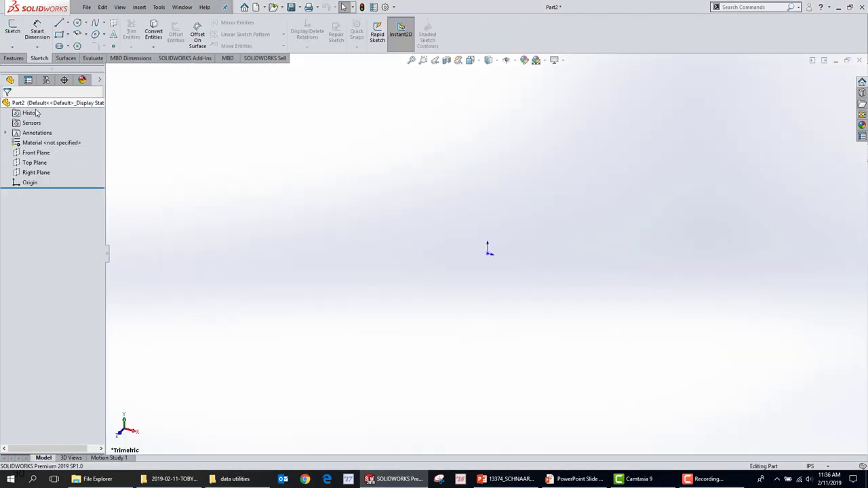
pyautogui.click(36, 153)
pyautogui.click(39, 135)
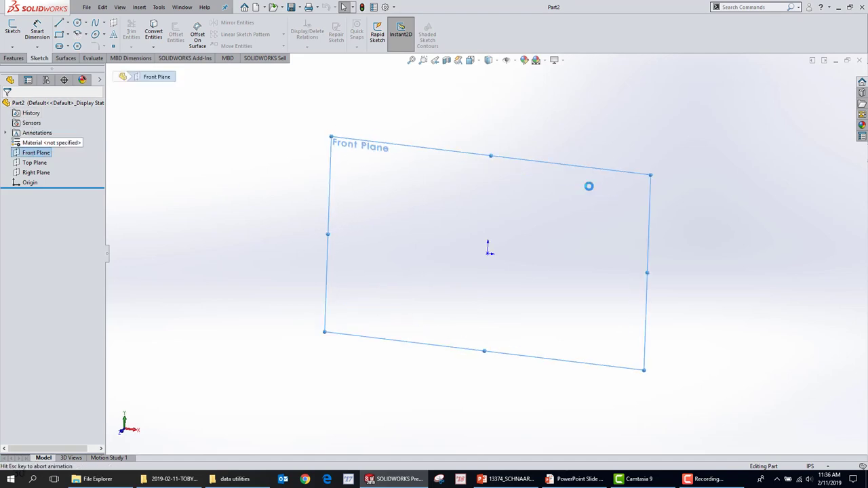
# Sketch three connected lines forming a step profile: a lower horizontal, a rising diagonal and an upper horizontal.
pyautogui.press('s')
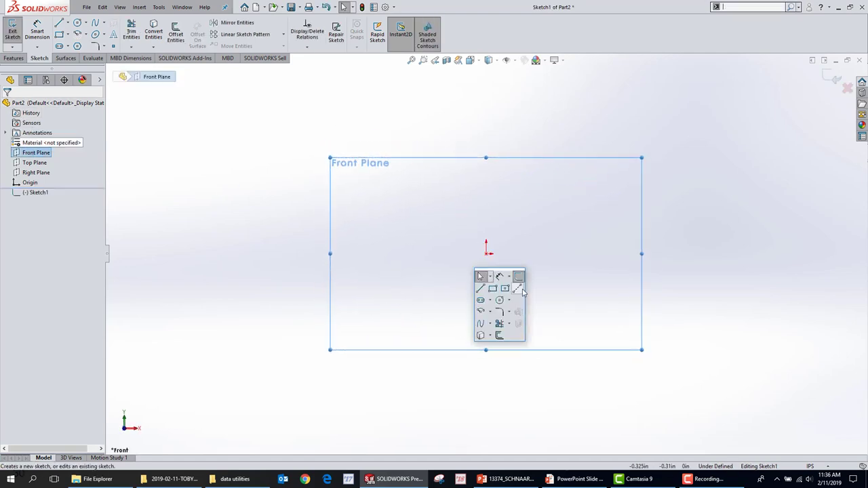
pyautogui.click(480, 288)
pyautogui.click(348, 262)
pyautogui.click(439, 263)
pyautogui.click(538, 184)
pyautogui.click(674, 185)
pyautogui.press('Escape')
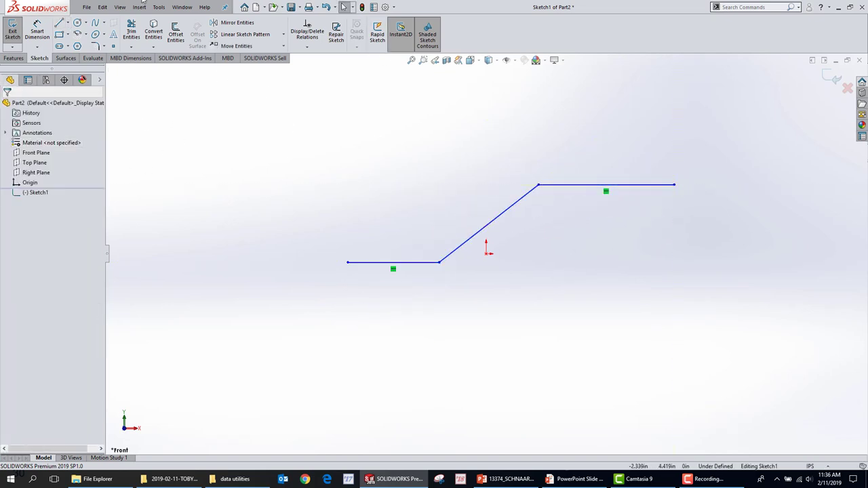
# Sketch a two-point spline about 7.5 in long along the line profile and bend both ends with its tangency handles to follow the step.
pyautogui.click(96, 23)
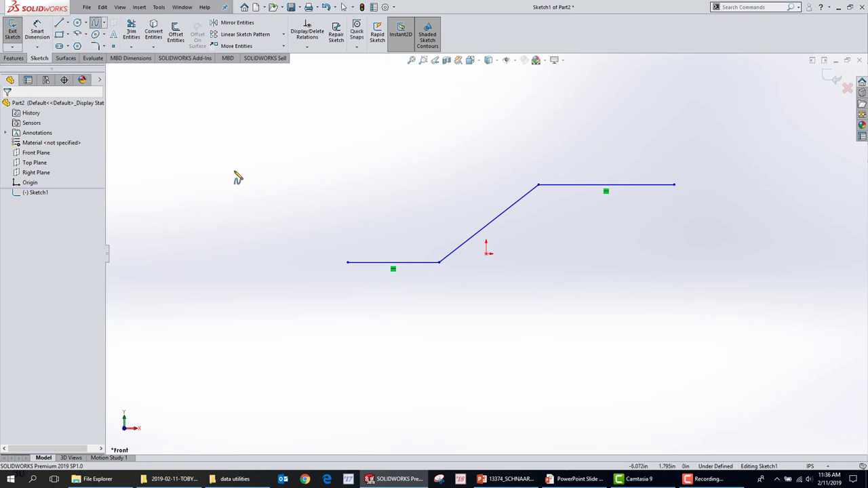
pyautogui.click(348, 236)
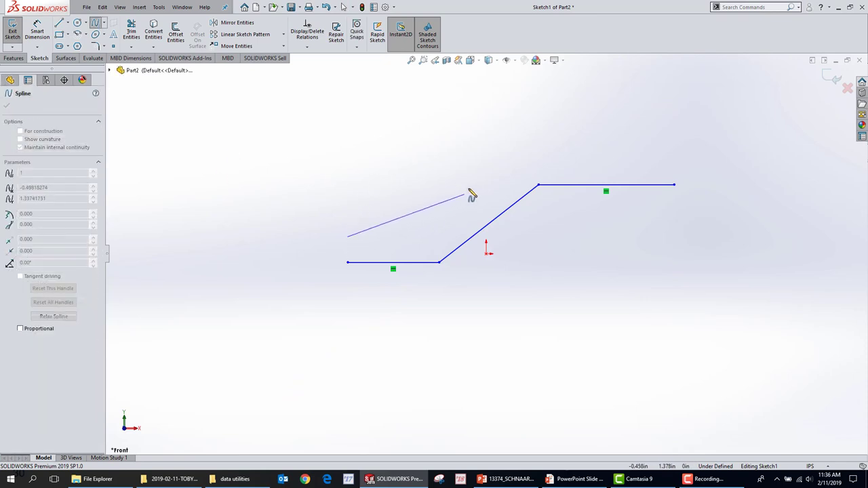
pyautogui.doubleClick(675, 171)
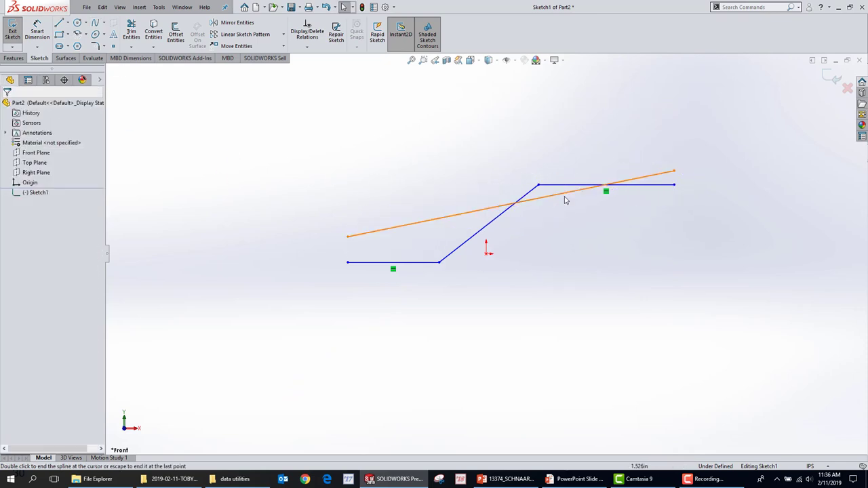
pyautogui.click(559, 197)
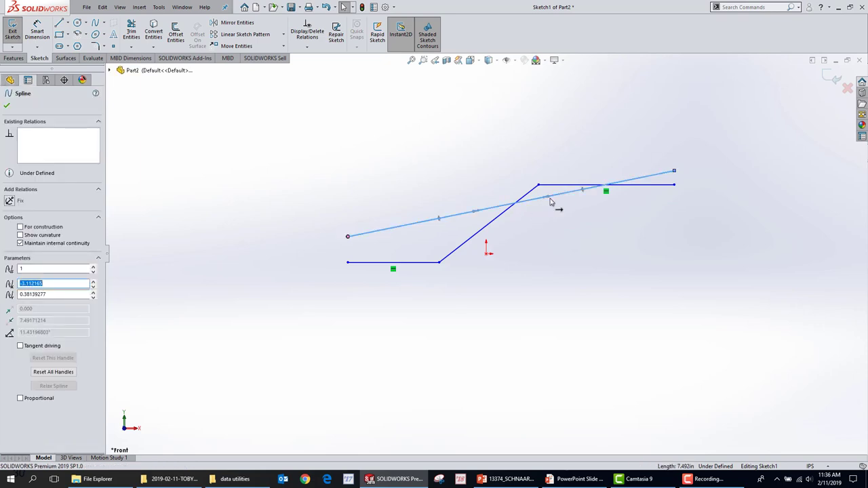
pyautogui.moveTo(479, 215); pyautogui.dragTo(417, 164)
pyautogui.moveTo(554, 158); pyautogui.dragTo(511, 150)
pyautogui.moveTo(395, 188); pyautogui.dragTo(533, 239)
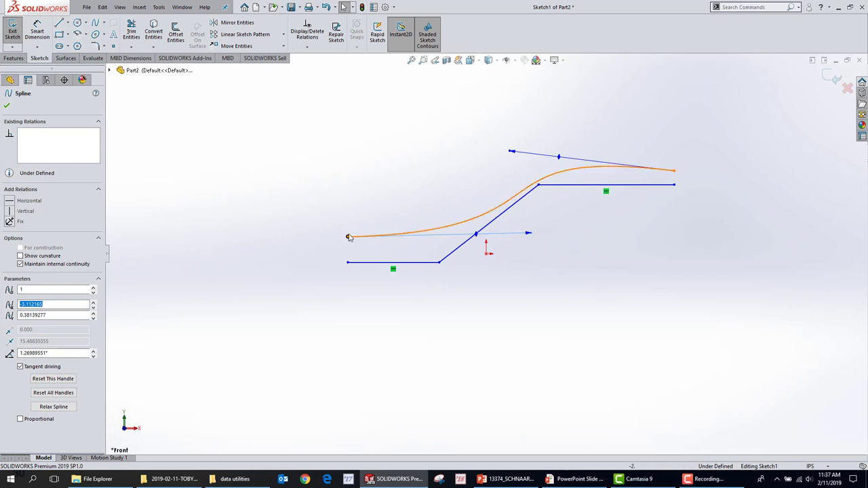
# Sketch a ten-point spline about 8.2 in long below the line profile, following its stepped shape.
pyautogui.click(96, 23)
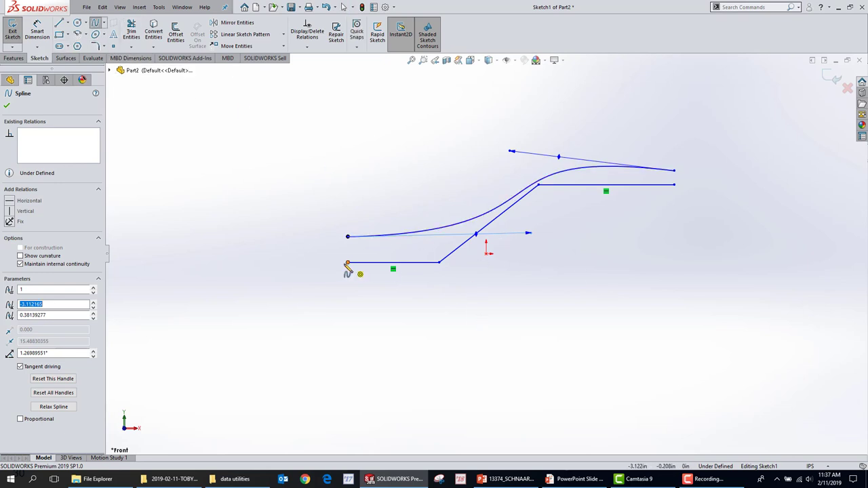
pyautogui.click(351, 269)
pyautogui.click(385, 274)
pyautogui.click(427, 276)
pyautogui.click(467, 274)
pyautogui.click(498, 256)
pyautogui.click(518, 235)
pyautogui.click(546, 215)
pyautogui.click(572, 204)
pyautogui.click(635, 204)
pyautogui.click(693, 205)
pyautogui.press('Escape')
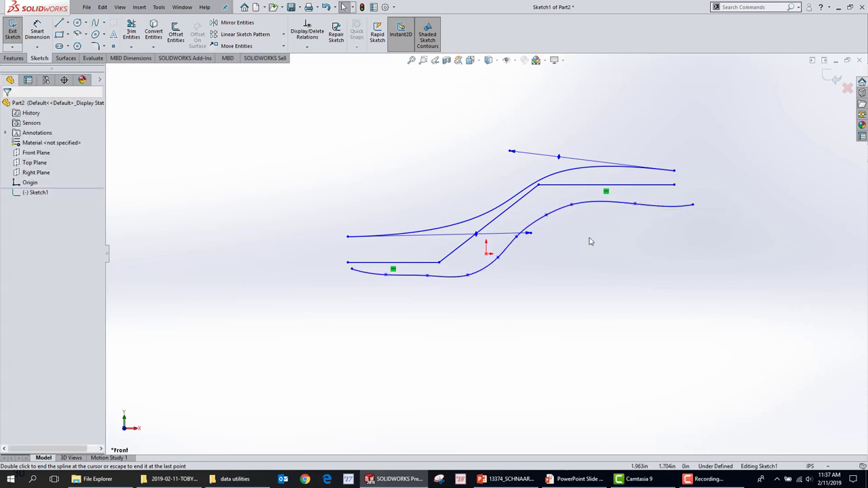
# Delete the ten-point spline and the handle-shaped two-point spline from the sketch.
pyautogui.click(558, 213)
pyautogui.press('Delete')
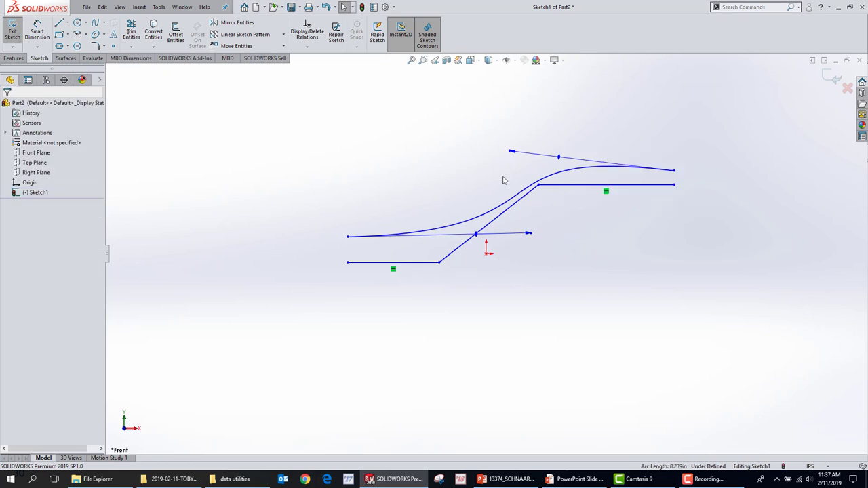
pyautogui.click(472, 223)
pyautogui.press('Delete')
# Sketch another two-point spline just above the line profile and adjust both end tangencies to approximate the step.
pyautogui.click(95, 22)
pyautogui.click(348, 254)
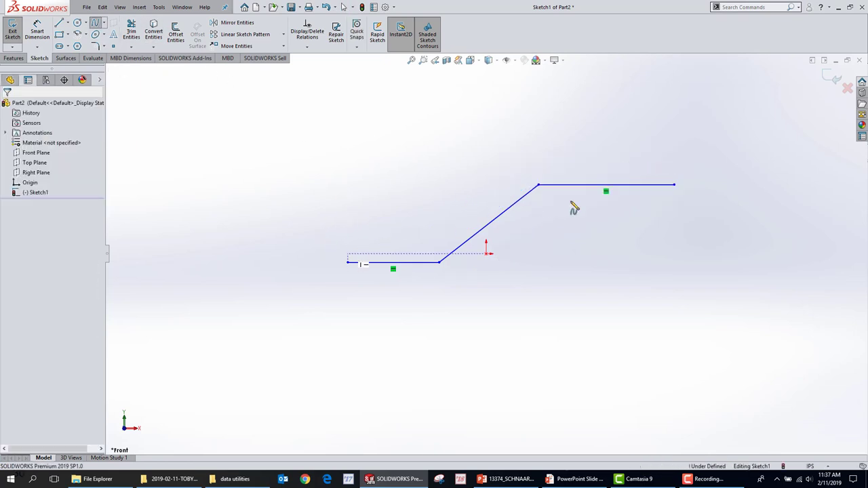
pyautogui.doubleClick(675, 168)
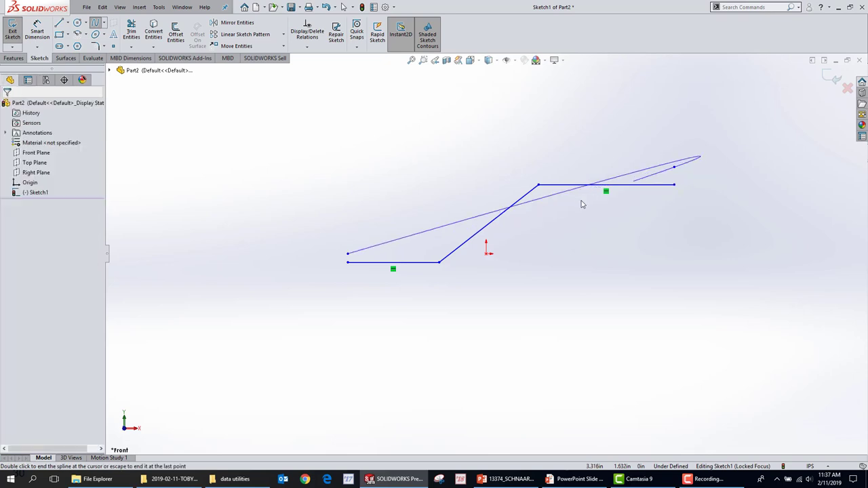
pyautogui.click(465, 227)
pyautogui.moveTo(475, 227); pyautogui.dragTo(462, 245)
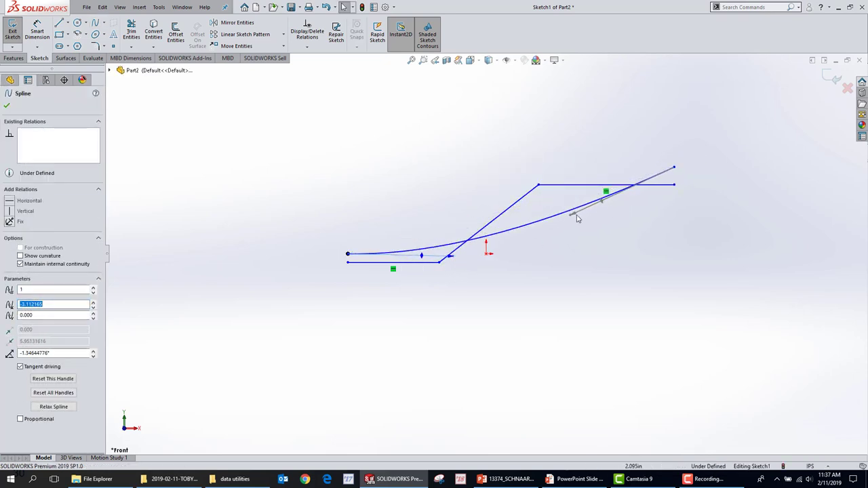
pyautogui.moveTo(573, 216); pyautogui.dragTo(502, 154)
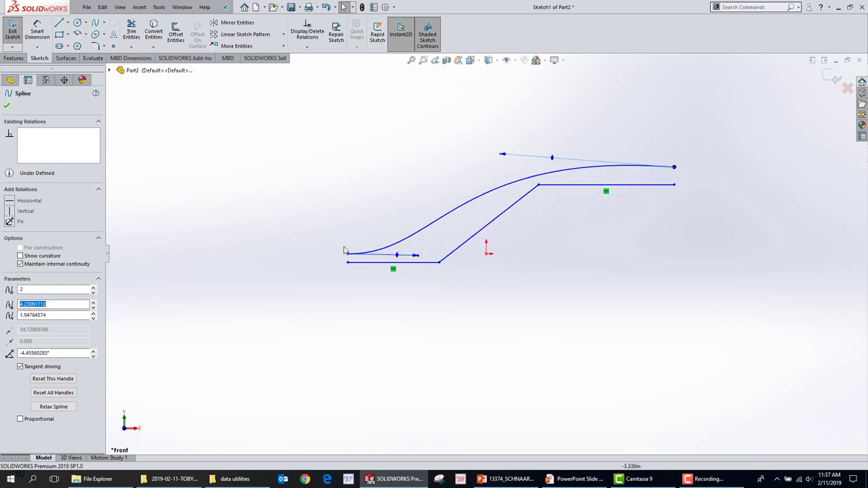
# Delete the new two-point spline so only the three lines remain in the sketch.
pyautogui.press('Escape')
pyautogui.click(445, 212)
pyautogui.press('Delete')
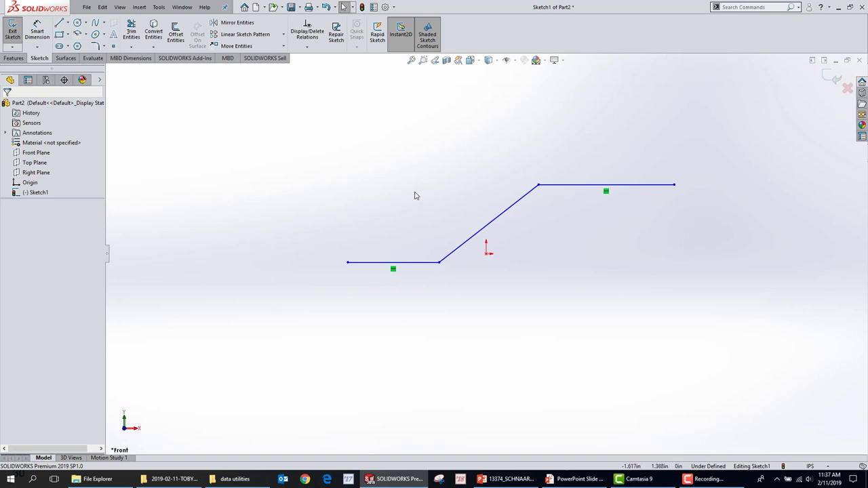
pyautogui.click(96, 22)
pyautogui.click(139, 7)
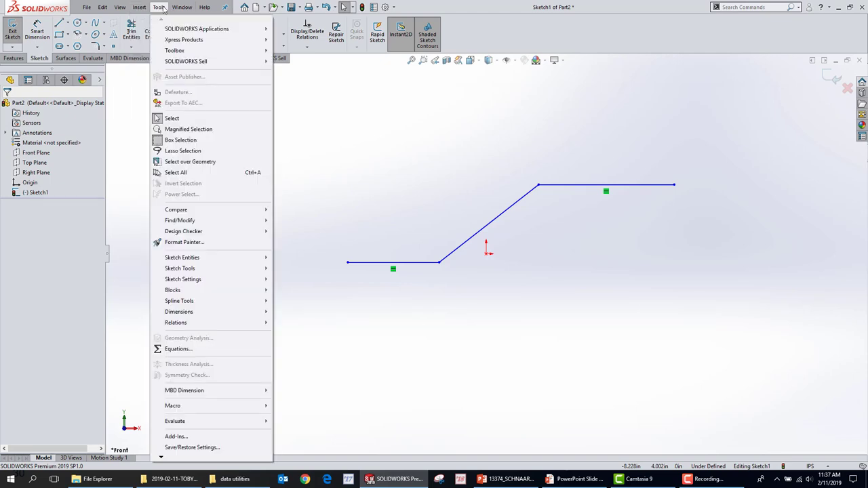
pyautogui.click(359, 208)
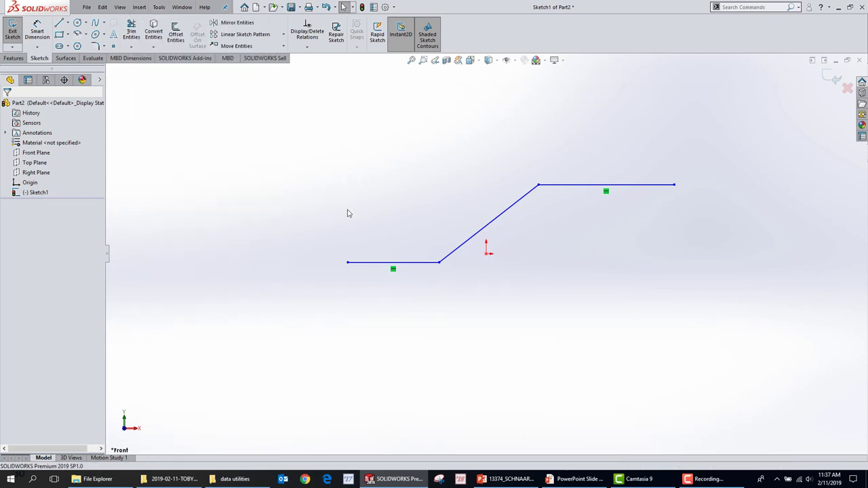
pyautogui.click(740, 6)
pyautogui.write('fit')
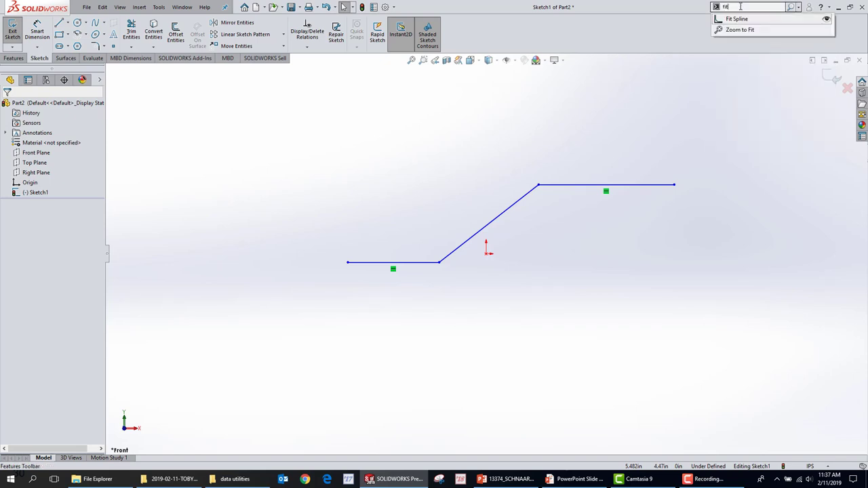
pyautogui.click(737, 19)
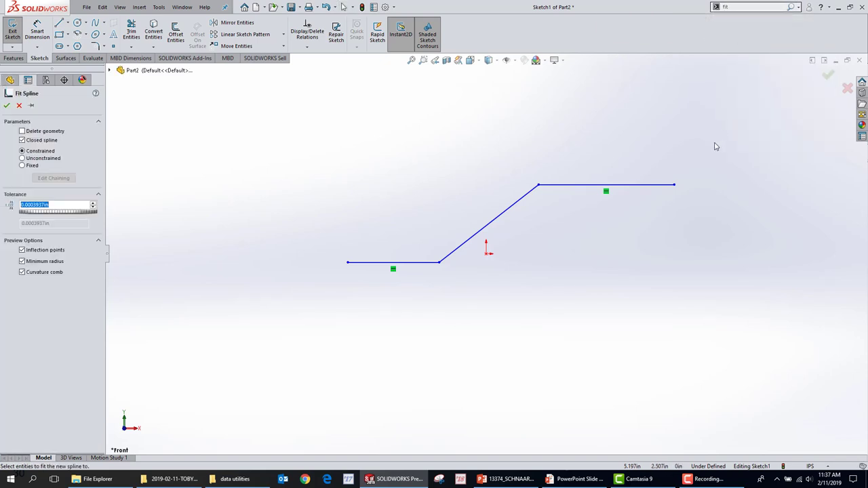
pyautogui.press('Escape')
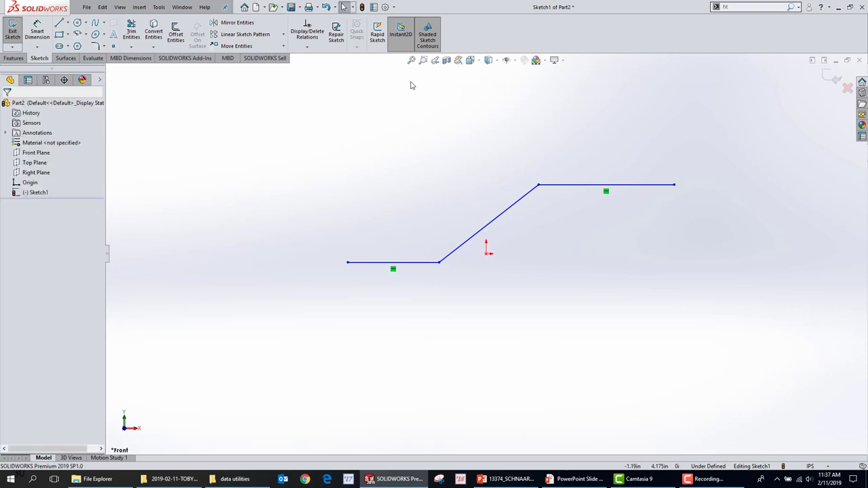
pyautogui.click(742, 7)
pyautogui.write('fit')
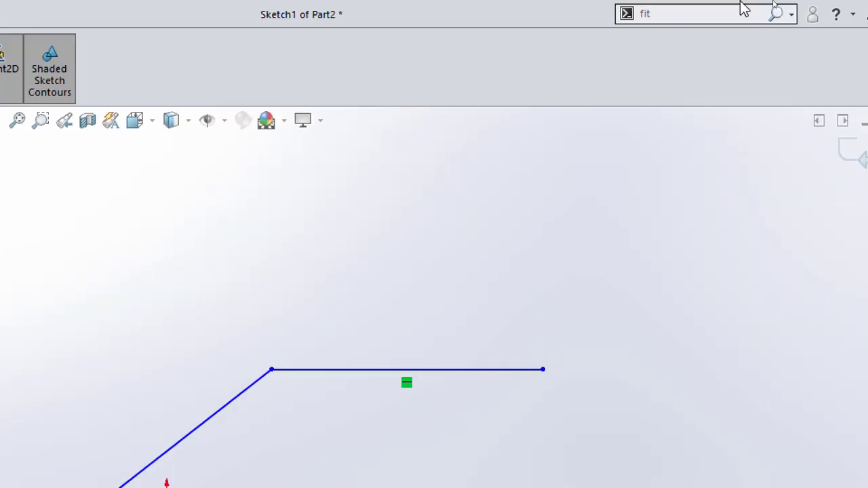
pyautogui.click(757, 16)
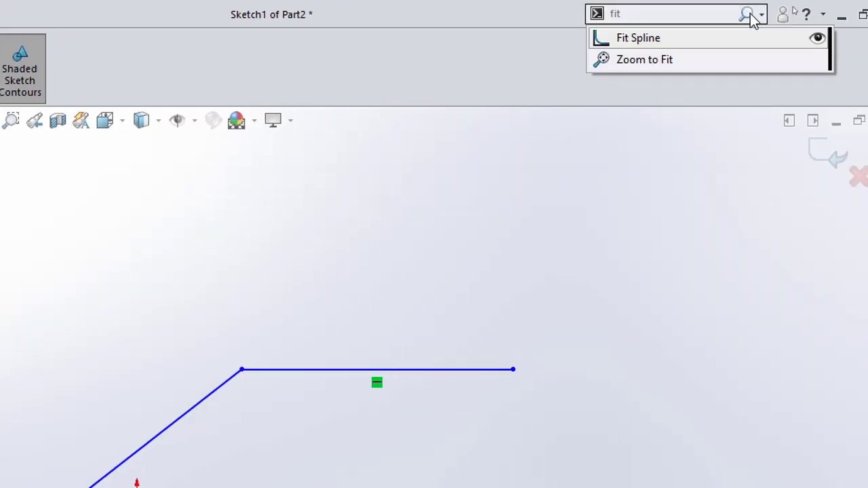
pyautogui.click(666, 41)
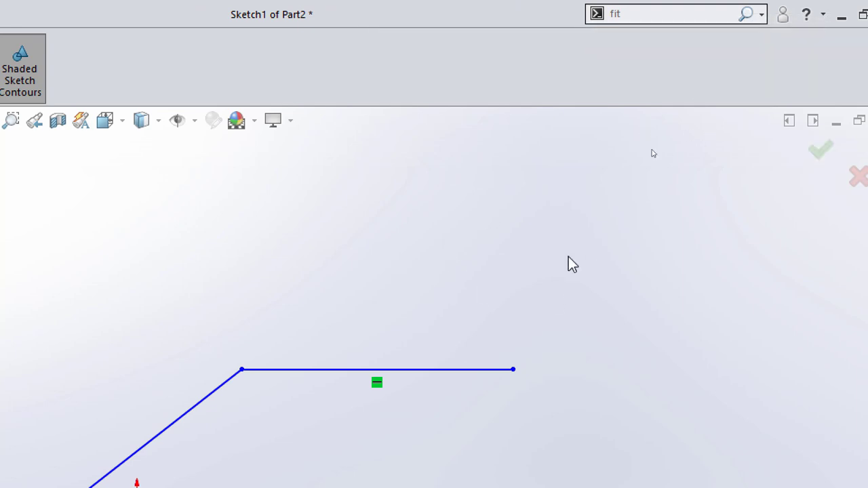
pyautogui.click(196, 403)
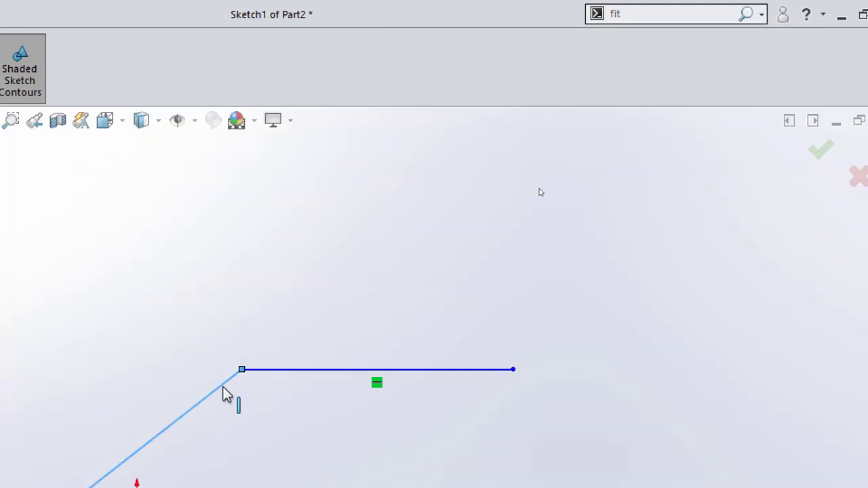
pyautogui.click(304, 372)
pyautogui.press('Escape')
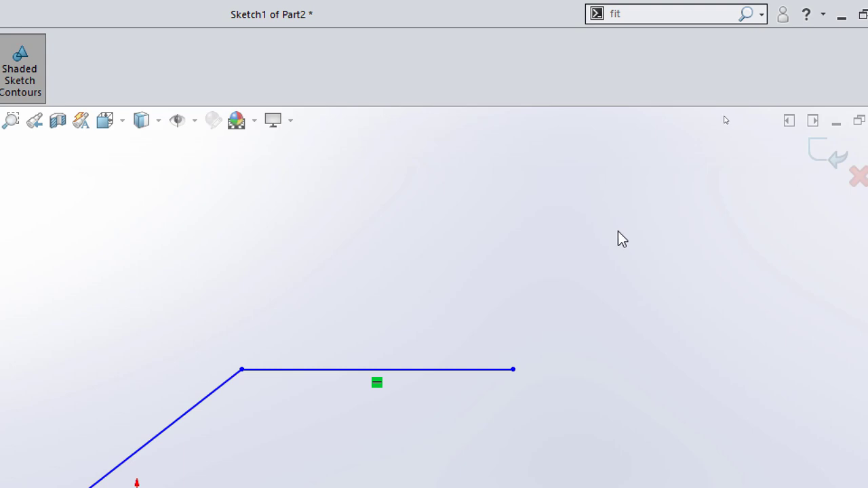
# Fit an open, constrained spline to the three lines of the stepped profile with a tolerance of 0.0007874 in.
pyautogui.click(745, 16)
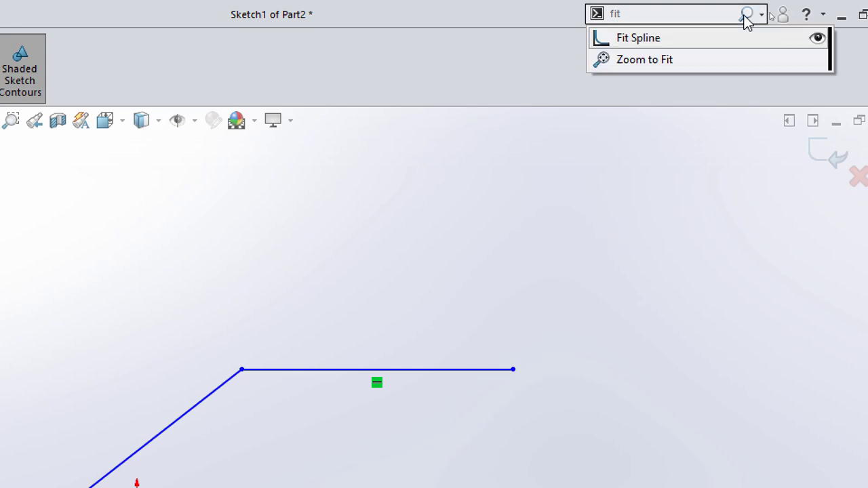
pyautogui.click(636, 41)
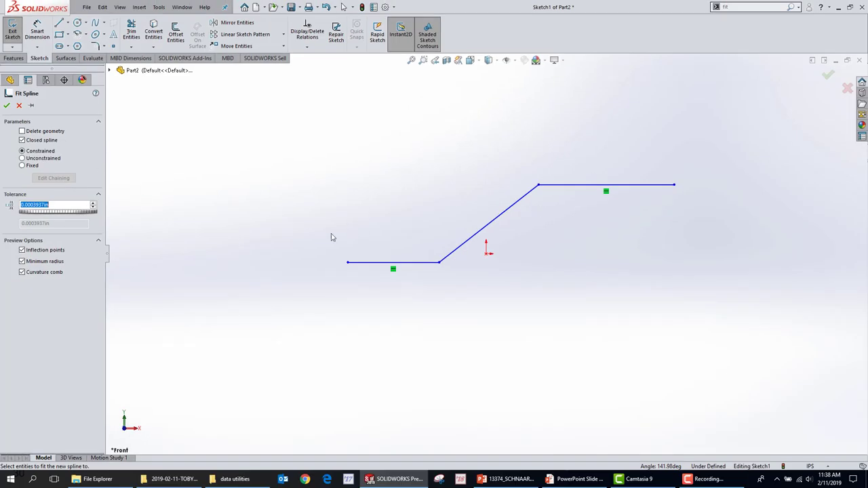
pyautogui.click(405, 263)
pyautogui.click(485, 223)
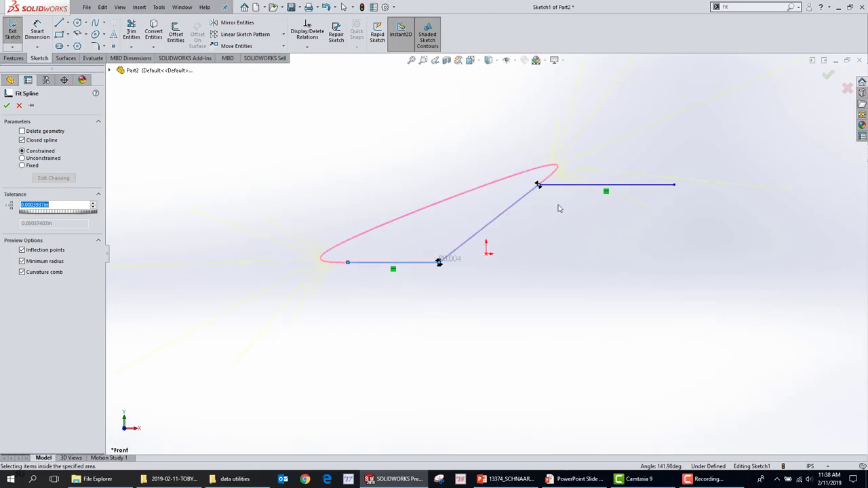
pyautogui.click(578, 191)
pyautogui.click(43, 140)
pyautogui.scroll(2, 541, 231)
pyautogui.scroll(-5, 529, 234)
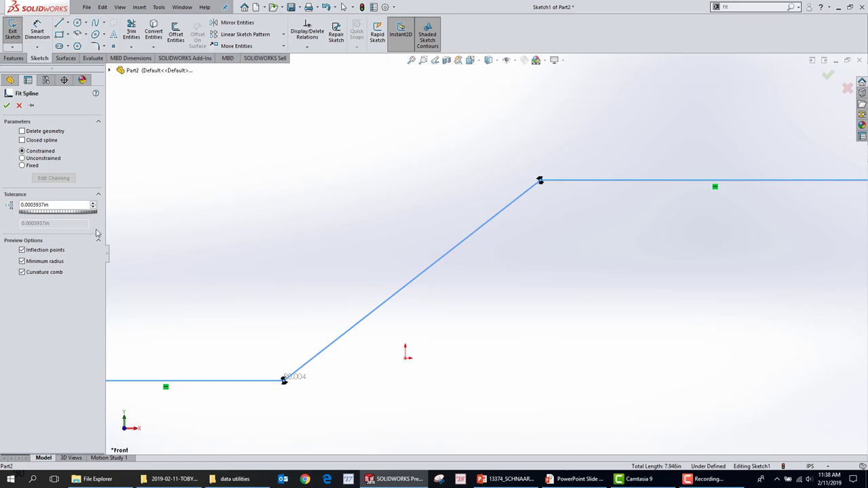
pyautogui.click(94, 203)
pyautogui.click(7, 105)
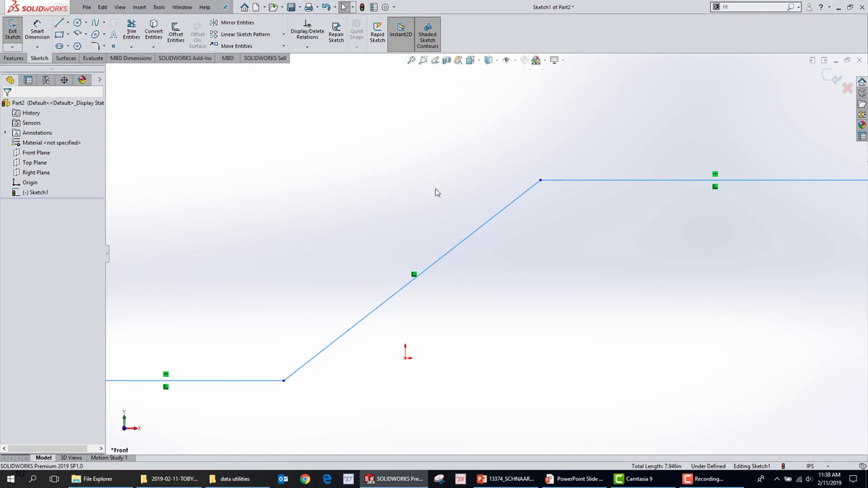
# Examine the fitted spline and how closely it follows the lines at both corners of the stepped profile.
pyautogui.click(333, 341)
pyautogui.press('f')
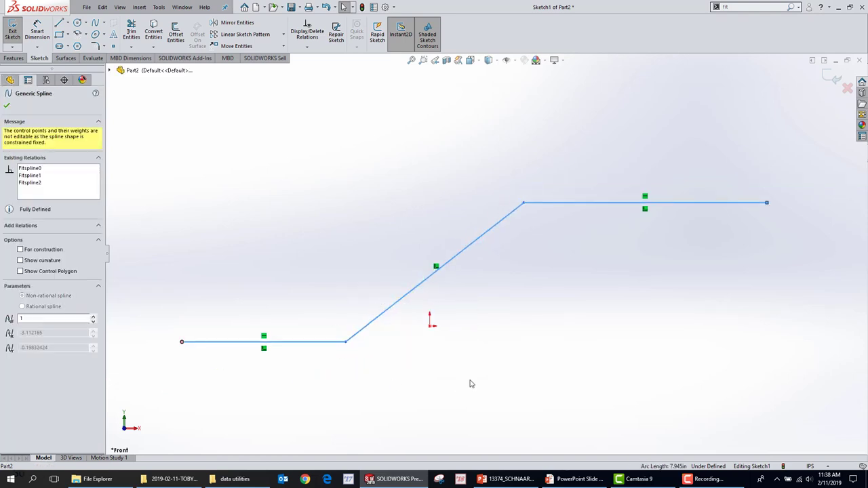
pyautogui.scroll(-5, 543, 213)
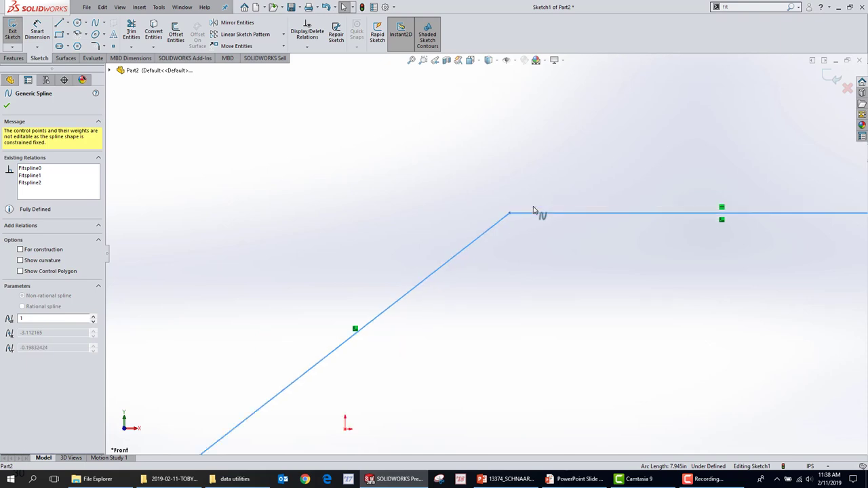
pyautogui.scroll(-1, 519, 204)
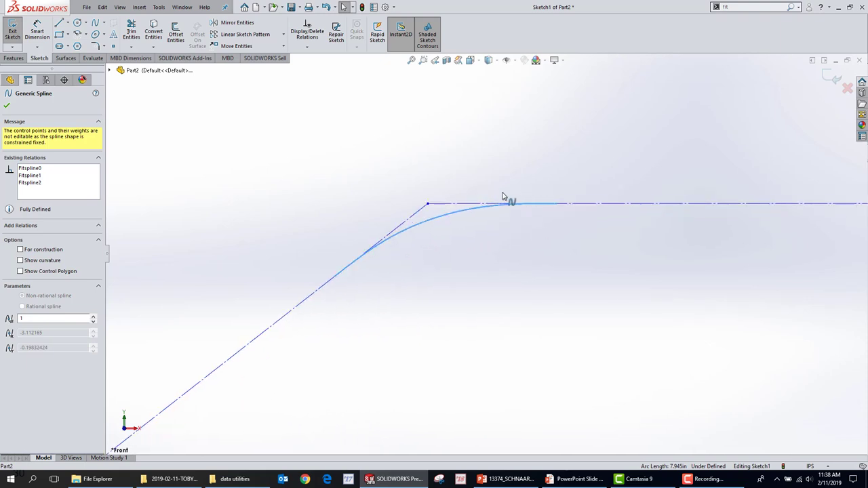
pyautogui.scroll(2, 434, 325)
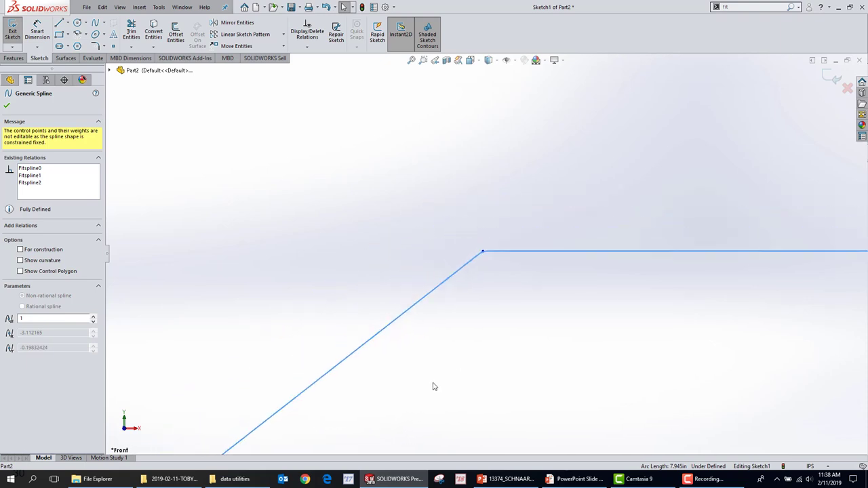
pyautogui.press('f')
pyautogui.scroll(-5, 407, 217)
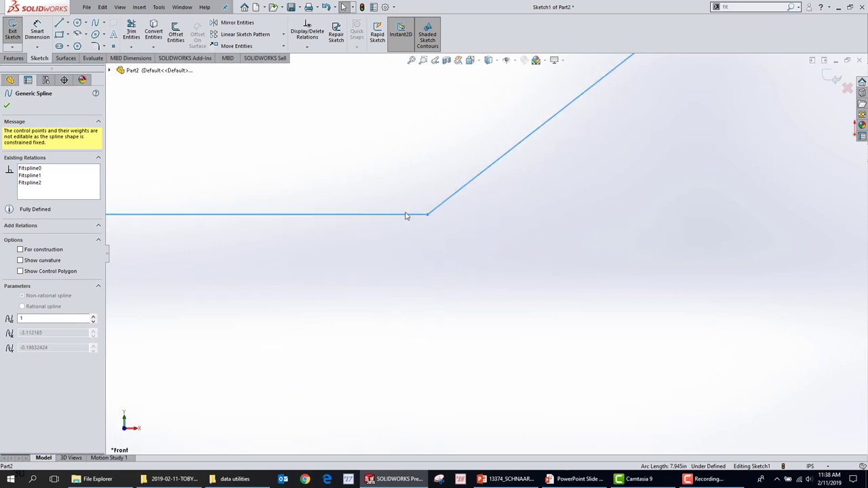
pyautogui.scroll(5, 475, 200)
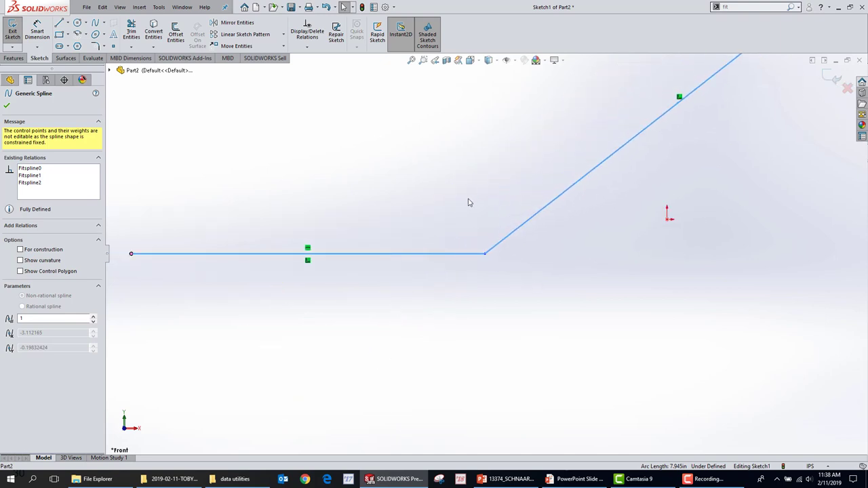
pyautogui.click(403, 183)
pyautogui.scroll(-2, 574, 197)
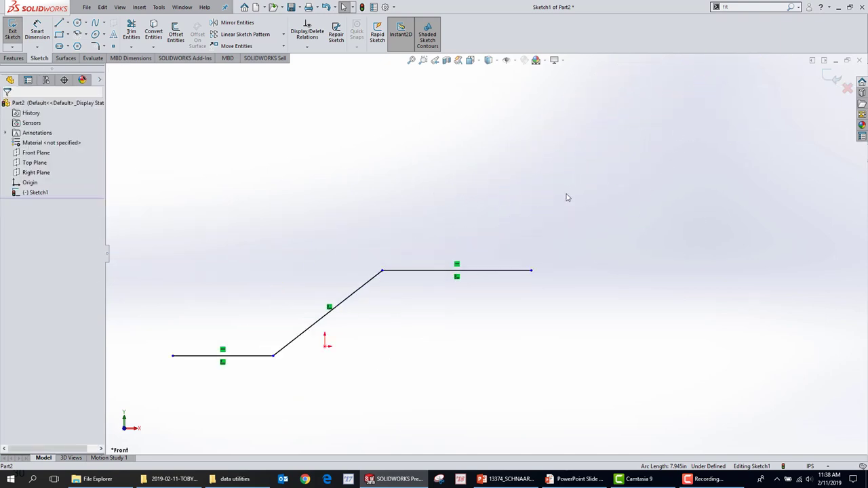
# Sketch a separate horizontal line above the stepped profile.
pyautogui.click(36, 153)
pyautogui.click(59, 22)
pyautogui.click(263, 159)
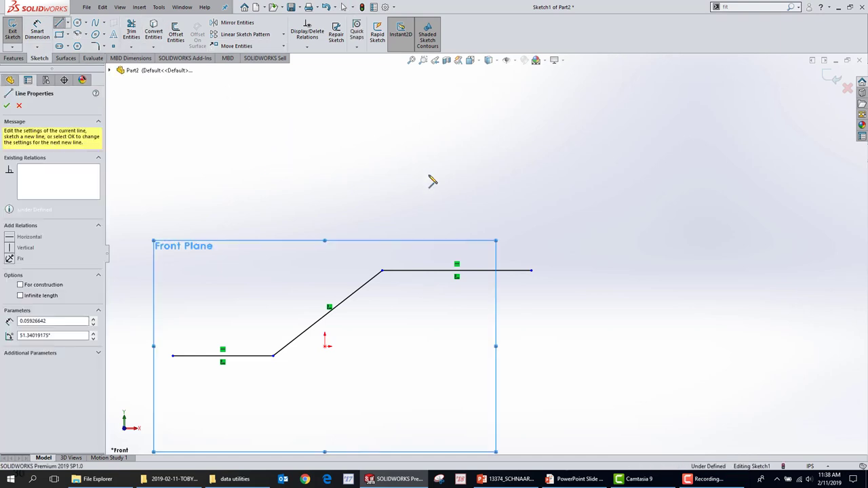
pyautogui.click(447, 163)
pyautogui.press('Escape')
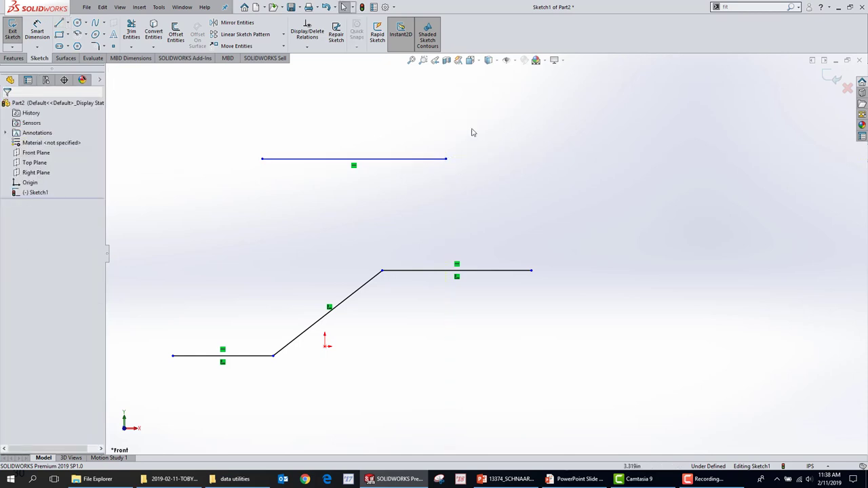
# Sketch an upward-sloping line about 2 in long beyond the horizontal line's end, and shorten the horizontal line to widen the gap.
pyautogui.press('s')
pyautogui.click(480, 148)
pyautogui.click(461, 149)
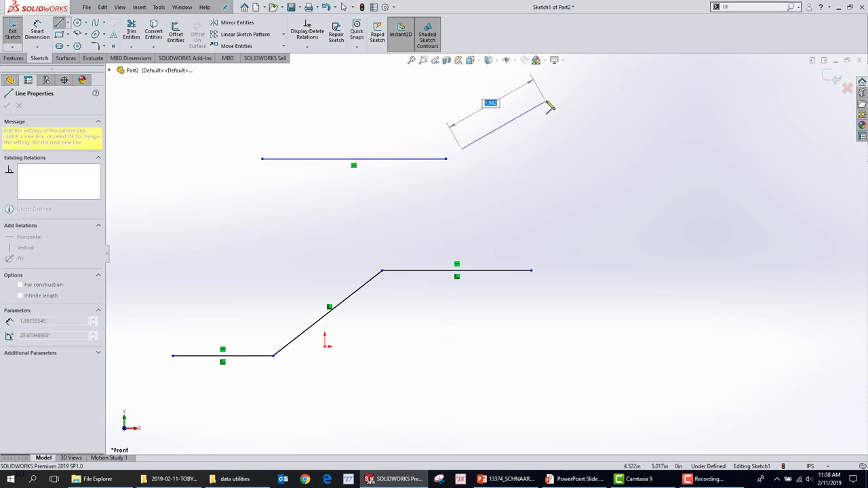
pyautogui.click(549, 98)
pyautogui.press('Escape')
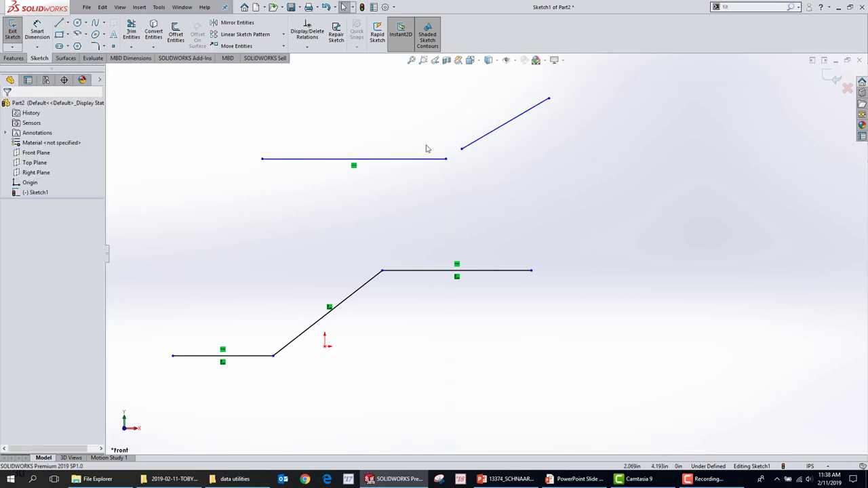
pyautogui.moveTo(448, 163); pyautogui.dragTo(428, 162)
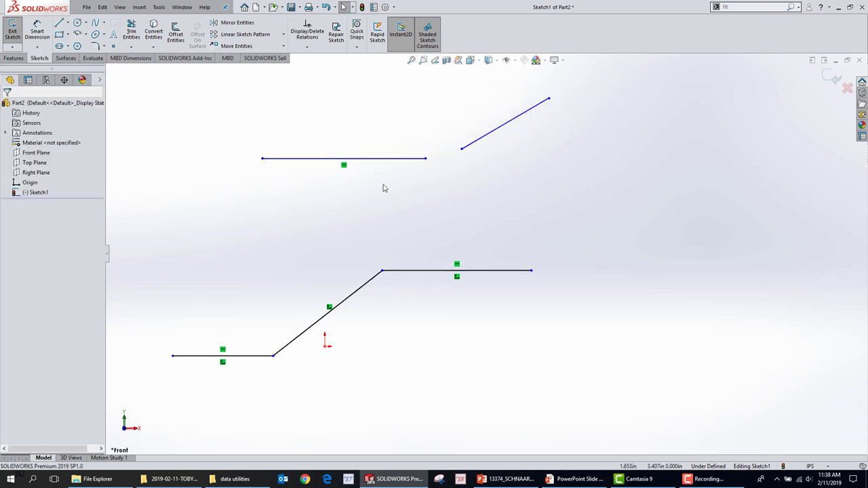
# Fit an open, constrained spline through the horizontal and sloping lines so it bridges the gap, and inspect the resulting curve.
pyautogui.click(789, 7)
pyautogui.click(738, 19)
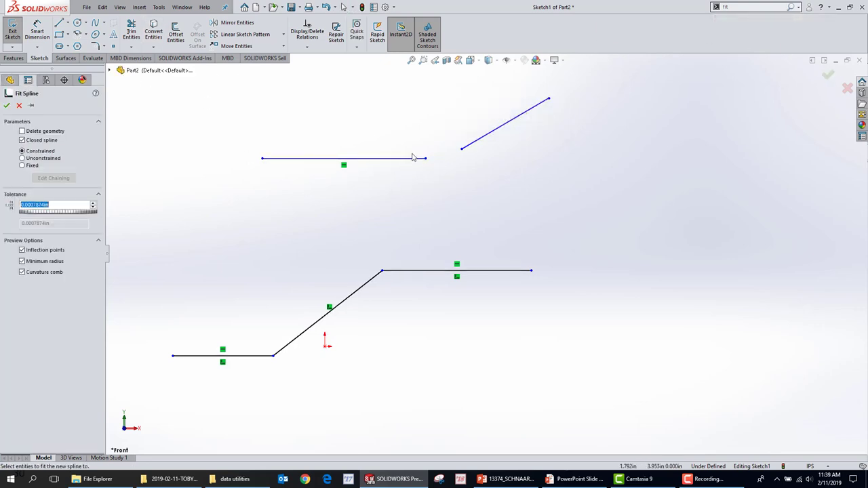
pyautogui.click(407, 160)
pyautogui.click(476, 142)
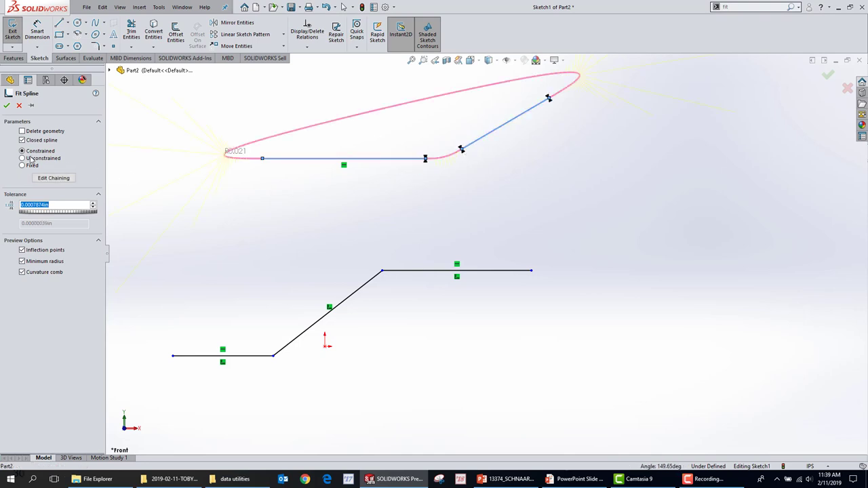
pyautogui.click(33, 141)
pyautogui.press('Return')
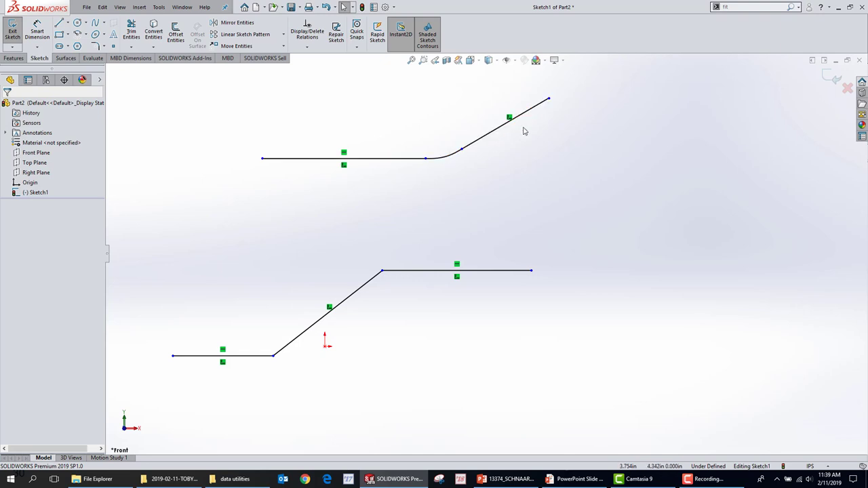
pyautogui.click(443, 161)
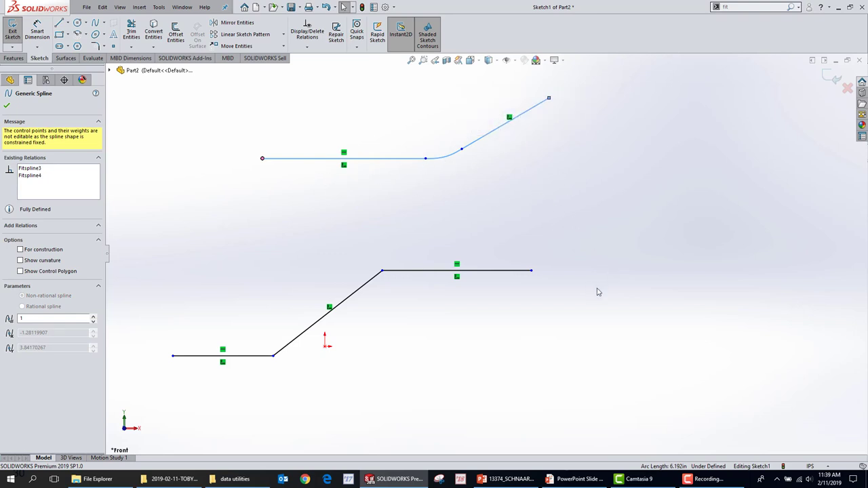
pyautogui.click(521, 186)
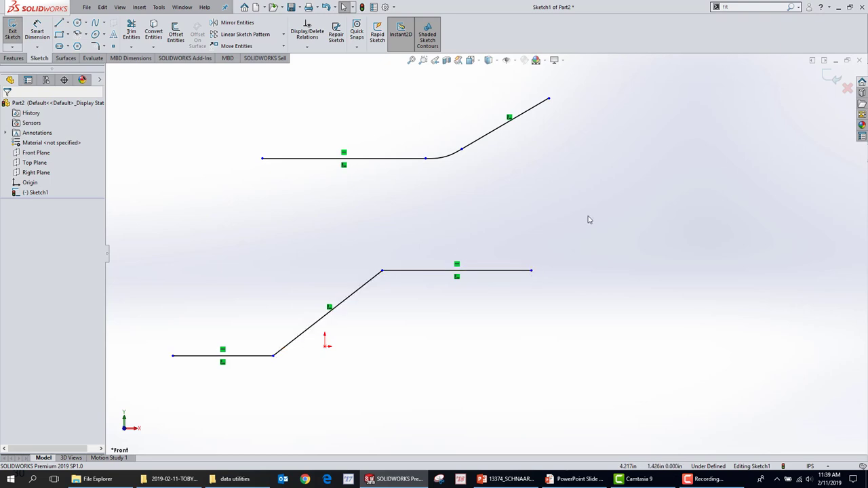
# Delete the stepped line profile together with its fitted spline.
pyautogui.moveTo(464, 213); pyautogui.dragTo(256, 385)
pyautogui.press('Delete')
pyautogui.press('f')
# Reshape the bridging spline by moving the lines' endpoints and pulling the horizontal line's inner end back to widen the smooth bend.
pyautogui.moveTo(516, 217)
pyautogui.mouseDown()
pyautogui.moveTo(810, 74)
pyautogui.moveTo(787, 92)
pyautogui.mouseUp()
pyautogui.scroll(5, 523, 199)
pyautogui.moveTo(420, 258)
pyautogui.mouseDown()
pyautogui.moveTo(155, 308)
pyautogui.moveTo(203, 383)
pyautogui.moveTo(227, 398)
pyautogui.mouseUp()
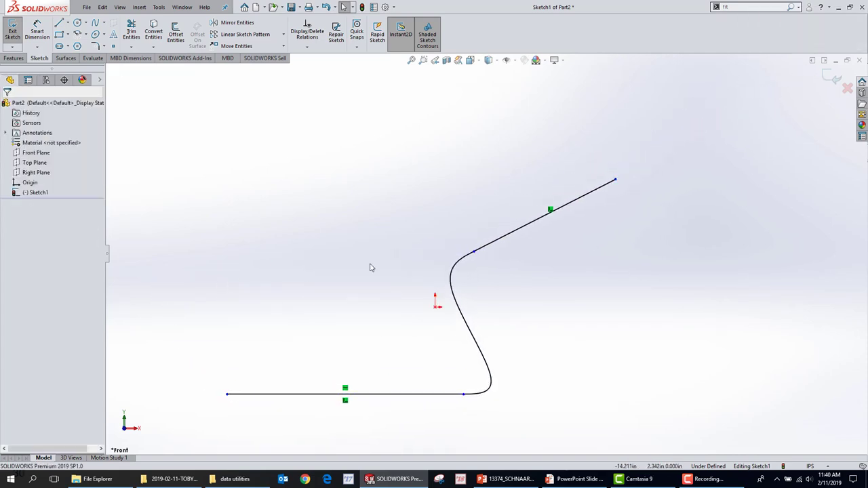
pyautogui.moveTo(428, 394); pyautogui.dragTo(306, 287)
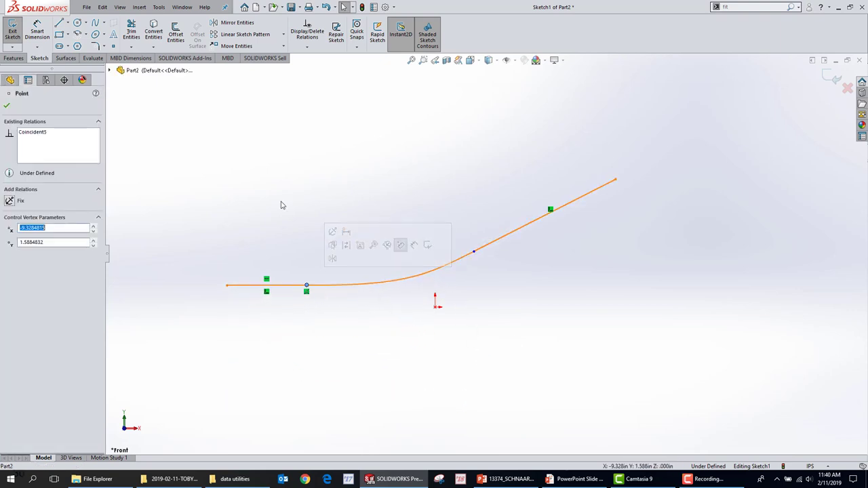
pyautogui.click(278, 190)
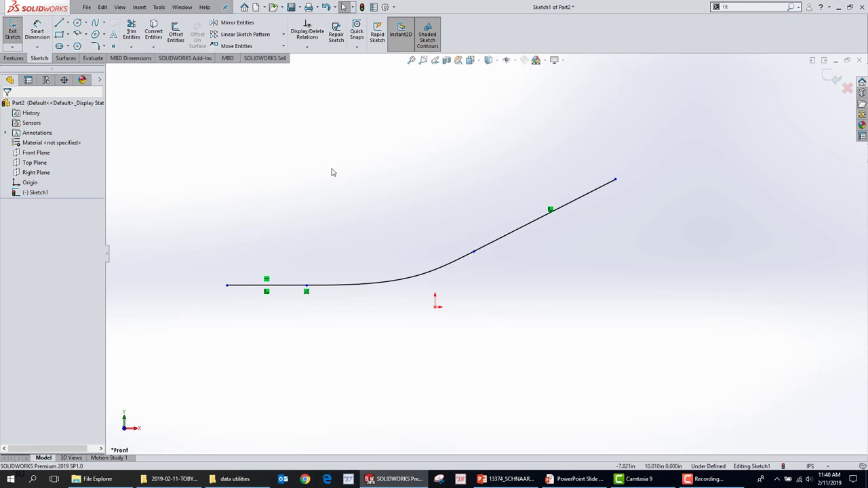
# Exit the sketch and make the Weldments tools available in the CommandManager.
pyautogui.click(839, 79)
pyautogui.rightClick(101, 59)
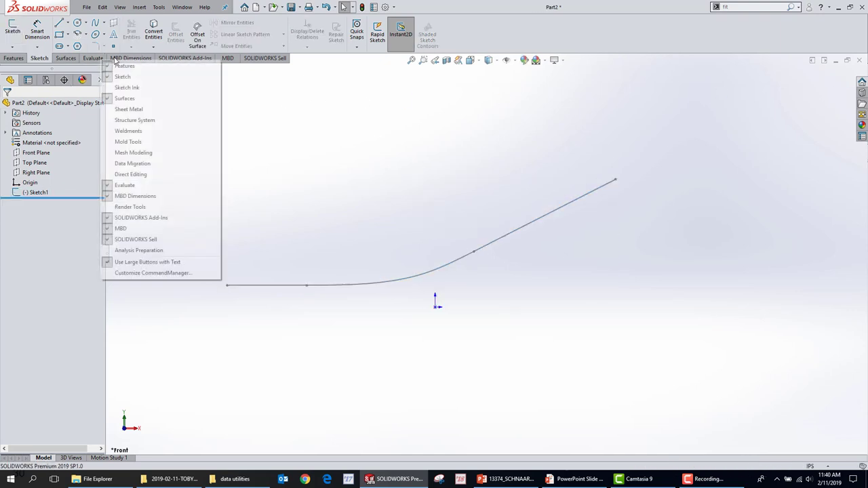
pyautogui.click(141, 131)
pyautogui.click(97, 58)
# Try to set up a structural member for the curve as ansi inch, square tube - Configured, size 2 x 2 x 0.25.
pyautogui.click(66, 33)
pyautogui.click(35, 169)
pyautogui.click(34, 178)
pyautogui.click(29, 190)
pyautogui.click(28, 227)
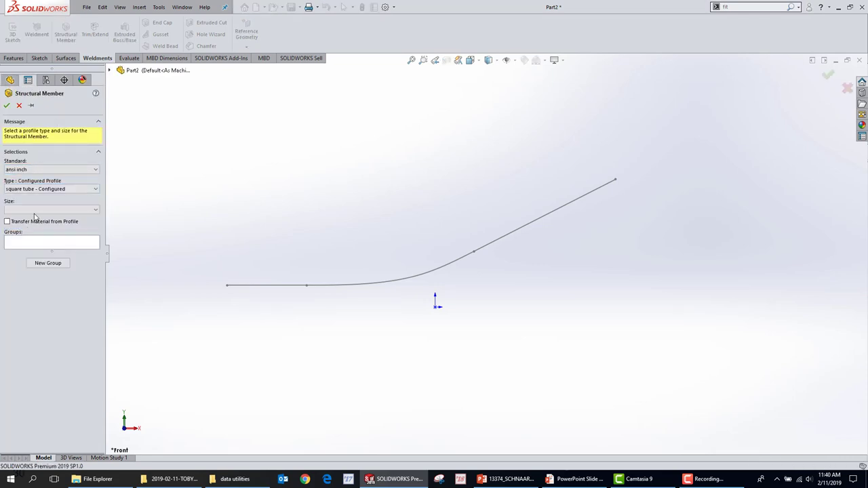
pyautogui.click(35, 211)
pyautogui.click(27, 217)
pyautogui.click(86, 247)
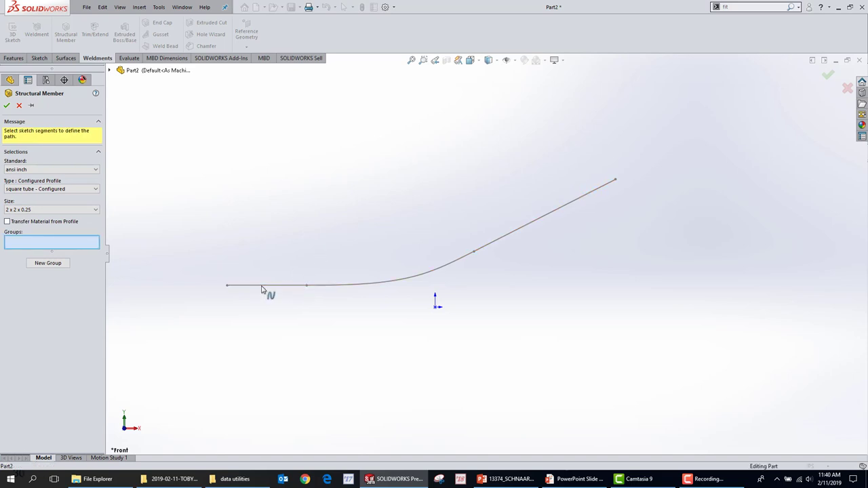
pyautogui.moveTo(264, 288)
pyautogui.mouseDown(button='middle')
pyautogui.moveTo(285, 243)
pyautogui.moveTo(329, 301)
pyautogui.mouseUp(button='middle')
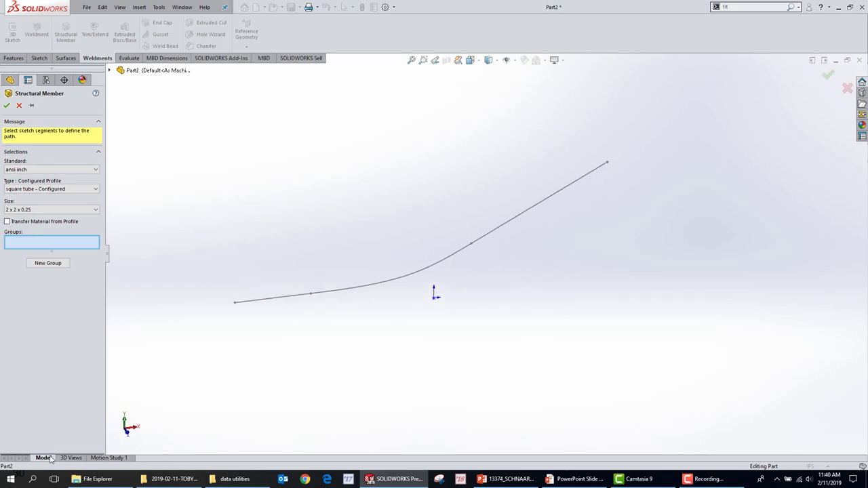
pyautogui.click(19, 105)
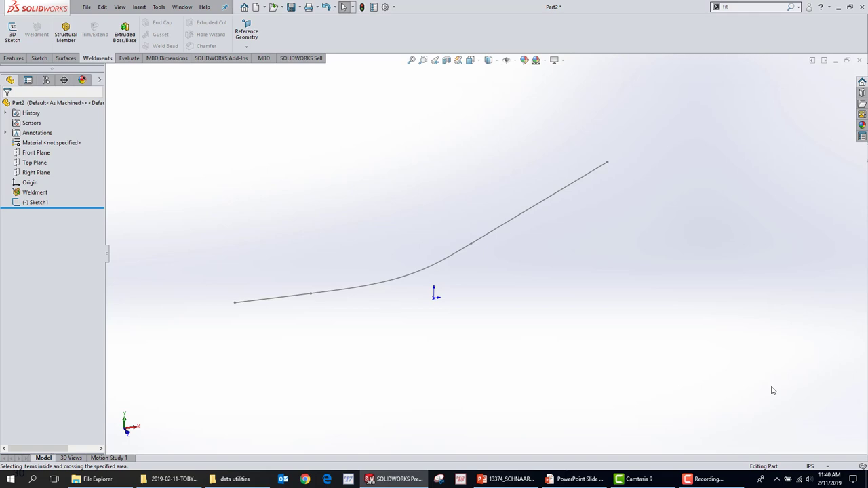
# Start a sketch on the Front Plane and draw a vertical centerline downward from the origin.
pyautogui.click(40, 153)
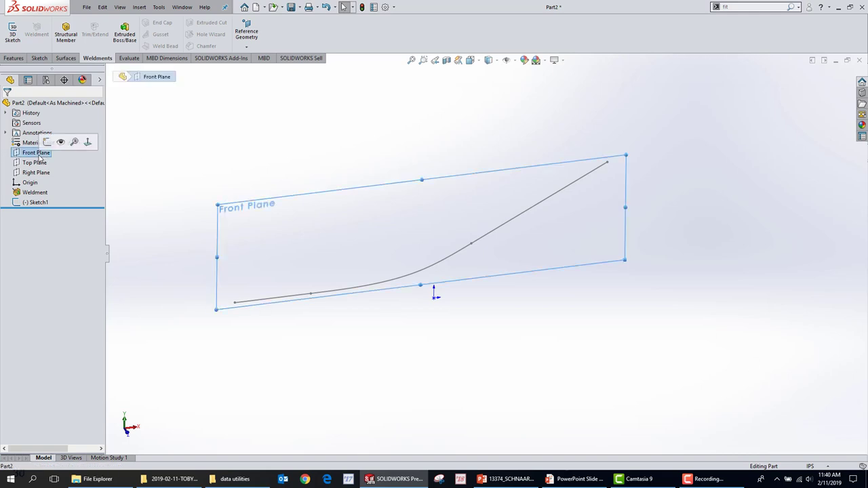
pyautogui.click(47, 142)
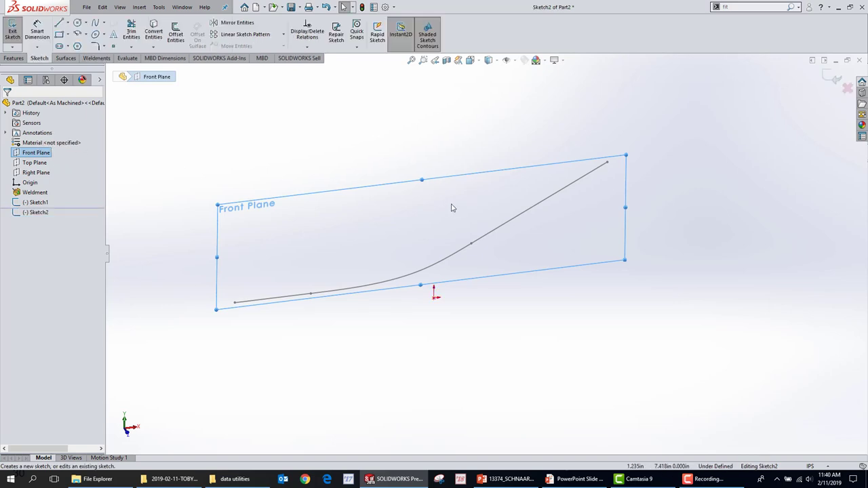
pyautogui.click(68, 23)
pyautogui.click(71, 44)
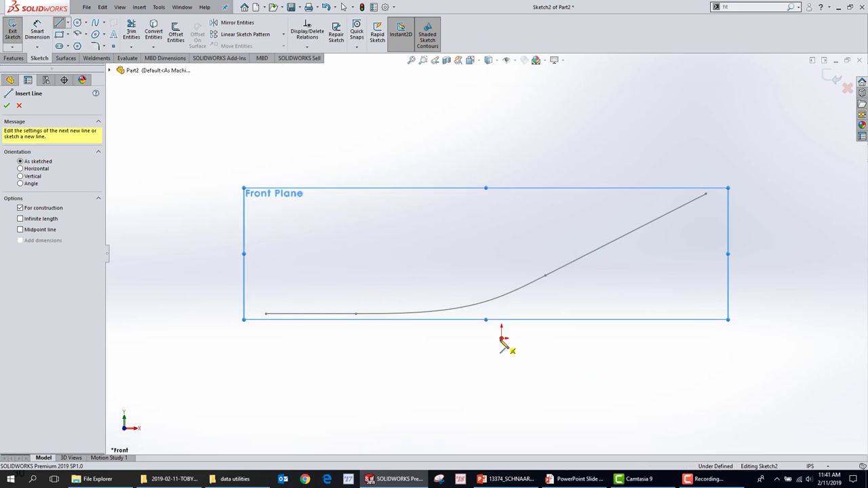
pyautogui.click(502, 337)
pyautogui.click(505, 388)
pyautogui.press('Escape')
pyautogui.scroll(2, 540, 343)
pyautogui.scroll(-4, 574, 319)
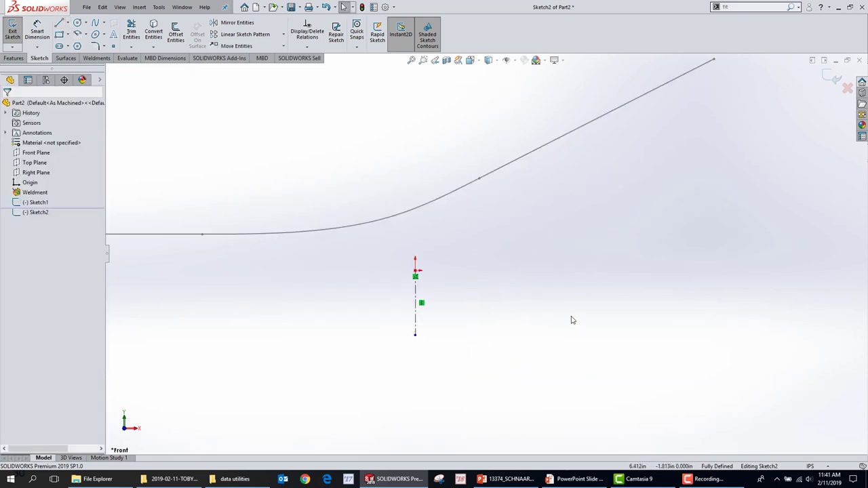
# Draw a horizontal centerline about 7.6 in long from the lower end of the vertical centerline, extending in the positive X direction.
pyautogui.click(67, 23)
pyautogui.click(75, 45)
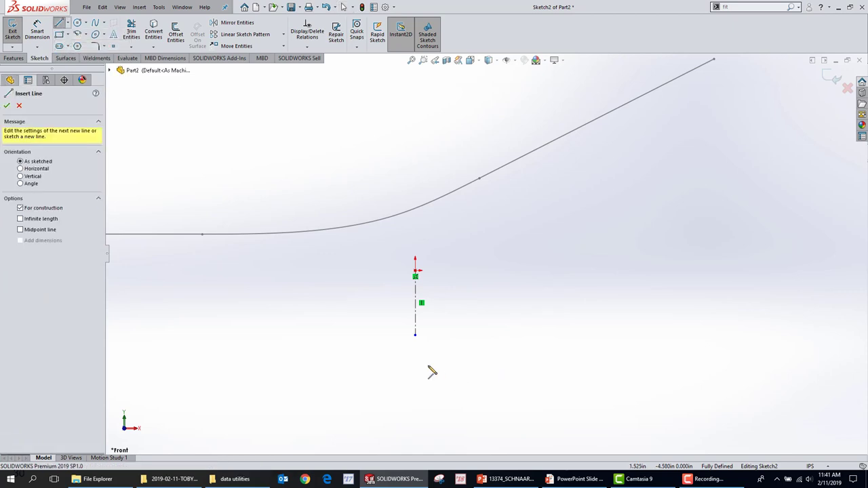
pyautogui.click(415, 336)
pyautogui.click(589, 335)
pyautogui.press('Escape')
# Dimension the horizontal centerline at 8 in and the vertical centerline at 3 in.
pyautogui.press('s')
pyautogui.click(553, 302)
pyautogui.click(486, 335)
pyautogui.click(508, 367)
pyautogui.write('8')
pyautogui.press('Return')
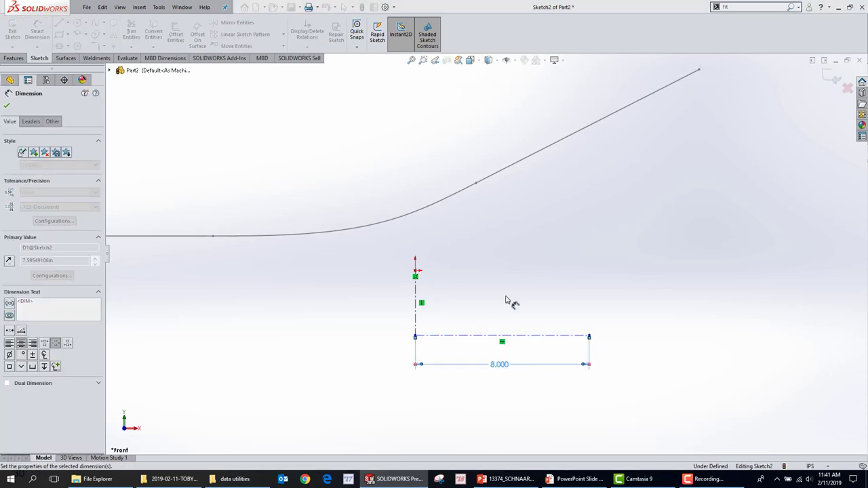
pyautogui.click(415, 310)
pyautogui.click(382, 302)
pyautogui.write('3')
pyautogui.press('Return')
pyautogui.press('Escape')
# Sketch a two-point spline from the origin and attach its other end to the far end of the horizontal centerline.
pyautogui.press('s')
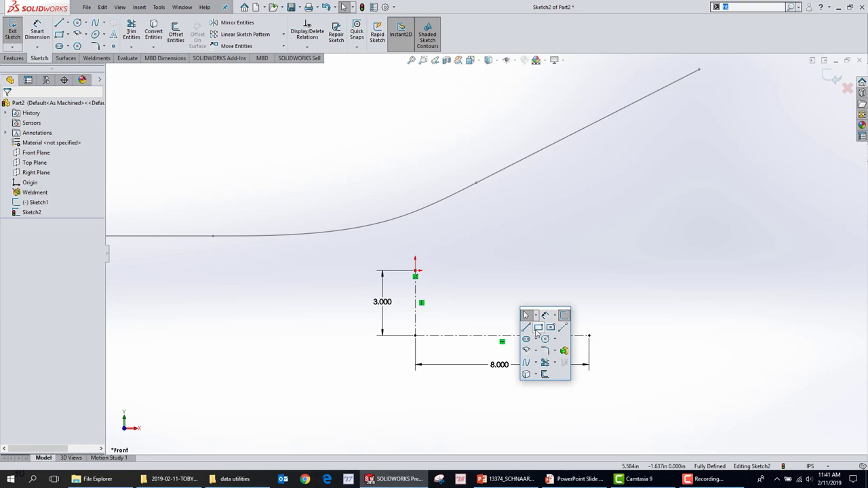
pyautogui.click(526, 365)
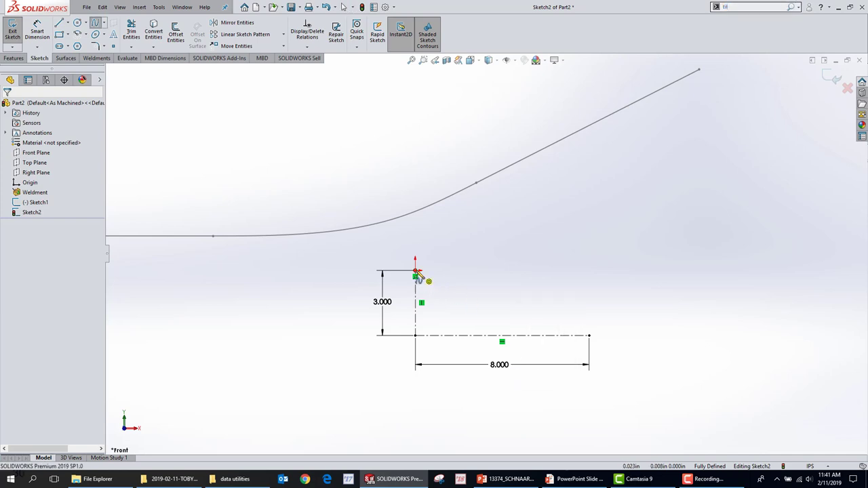
pyautogui.click(415, 275)
pyautogui.doubleClick(584, 318)
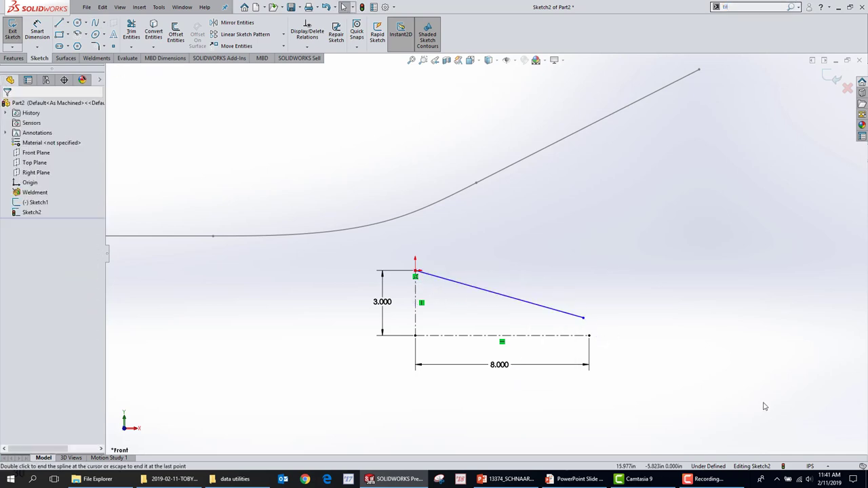
pyautogui.moveTo(584, 318); pyautogui.dragTo(589, 335)
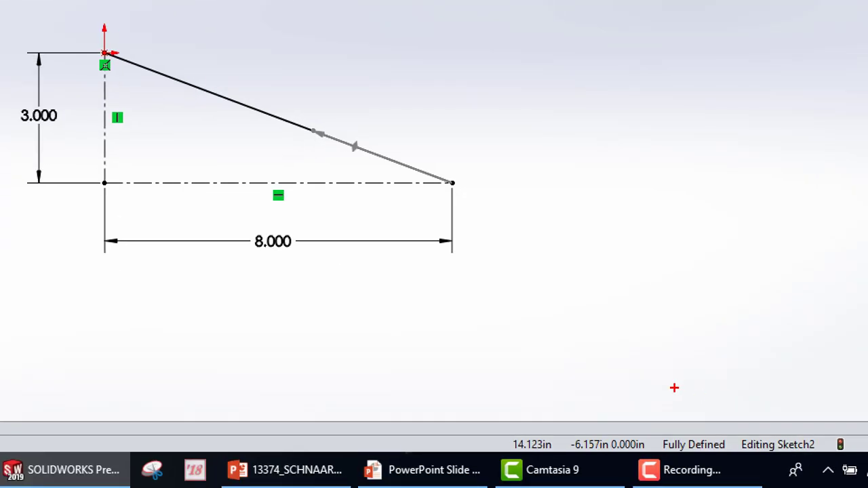
# Reshape the spline into a smooth S-curve by adjusting the tangency handles at both ends.
pyautogui.moveTo(701, 439)
pyautogui.mouseDown()
pyautogui.moveTo(759, 447)
pyautogui.moveTo(661, 427)
pyautogui.mouseUp()
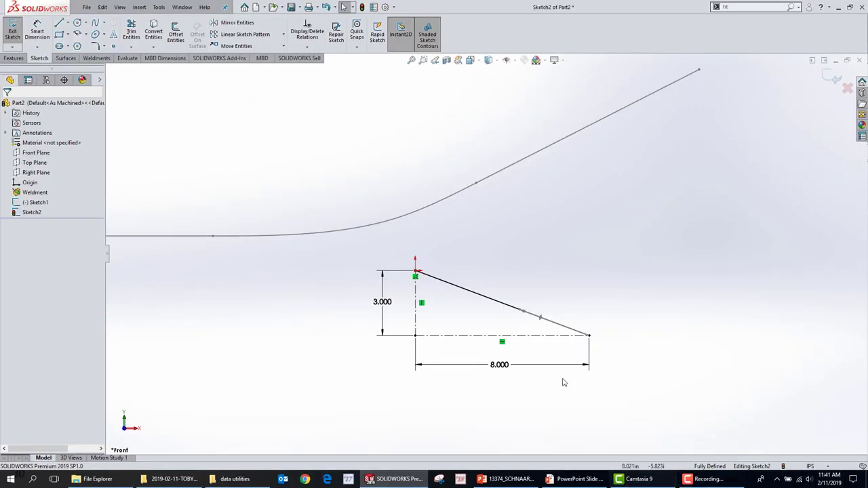
pyautogui.moveTo(521, 312); pyautogui.dragTo(515, 327)
pyautogui.moveTo(460, 307); pyautogui.dragTo(481, 272)
pyautogui.click(702, 430)
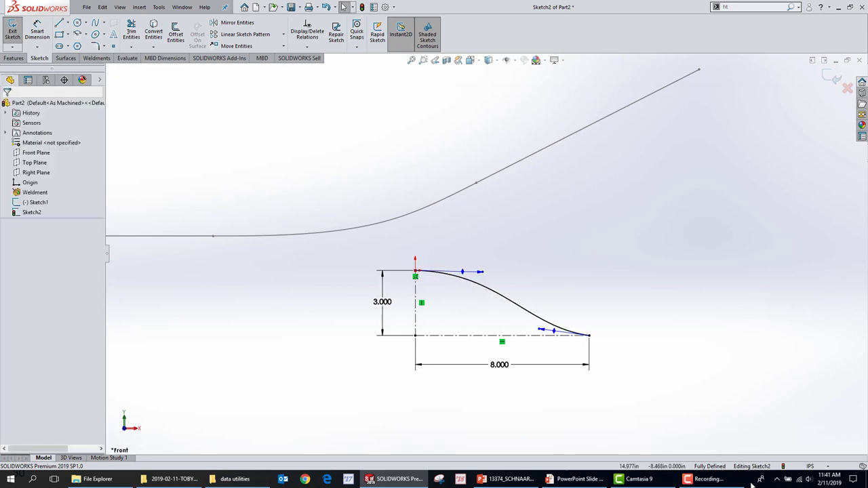
# Constrain the spline handle at the origin to be horizontal and lengthen it to extend the flat start of the curve.
pyautogui.scroll(3, 483, 282)
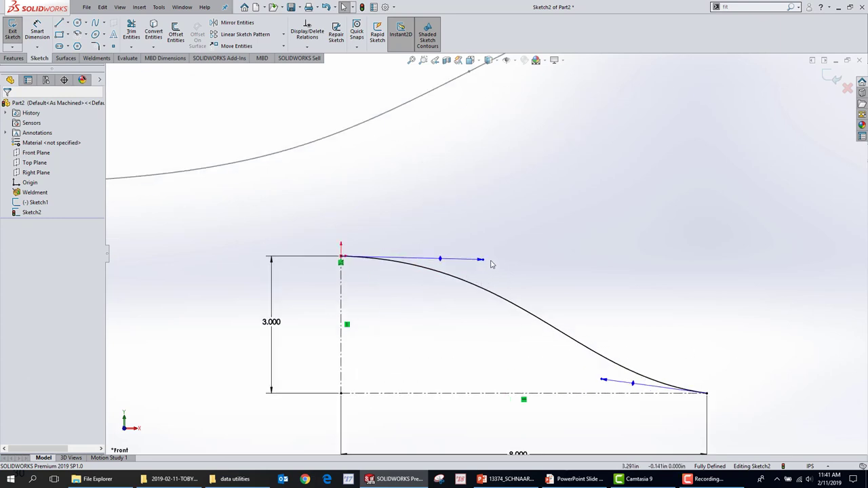
pyautogui.moveTo(479, 264); pyautogui.dragTo(484, 265)
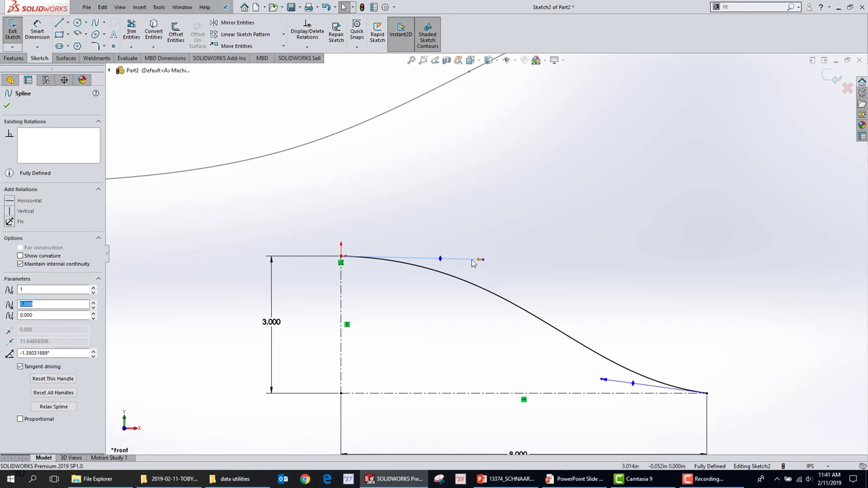
pyautogui.click(17, 202)
pyautogui.press('Escape')
pyautogui.press('s')
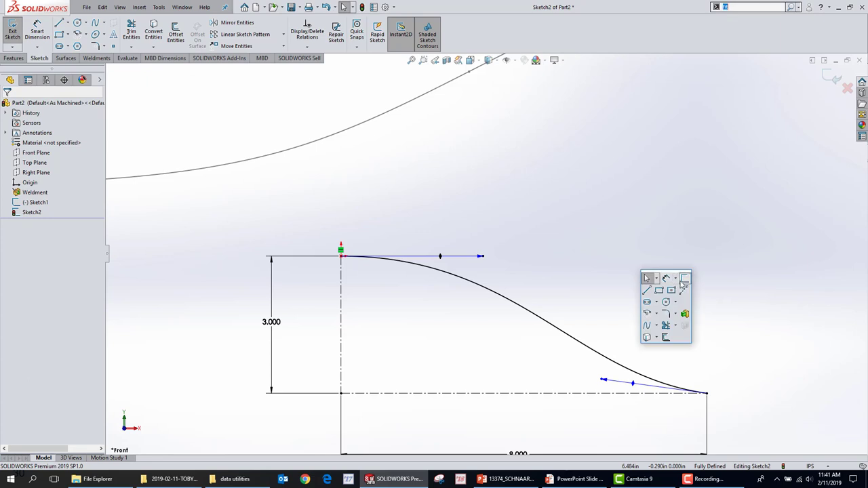
pyautogui.moveTo(482, 256)
pyautogui.mouseDown()
pyautogui.moveTo(636, 259)
pyautogui.moveTo(540, 258)
pyautogui.mouseUp()
pyautogui.press('Escape')
# Dimension the tangent weight of the spline handle at the origin and set it to 15 in.
pyautogui.press('s')
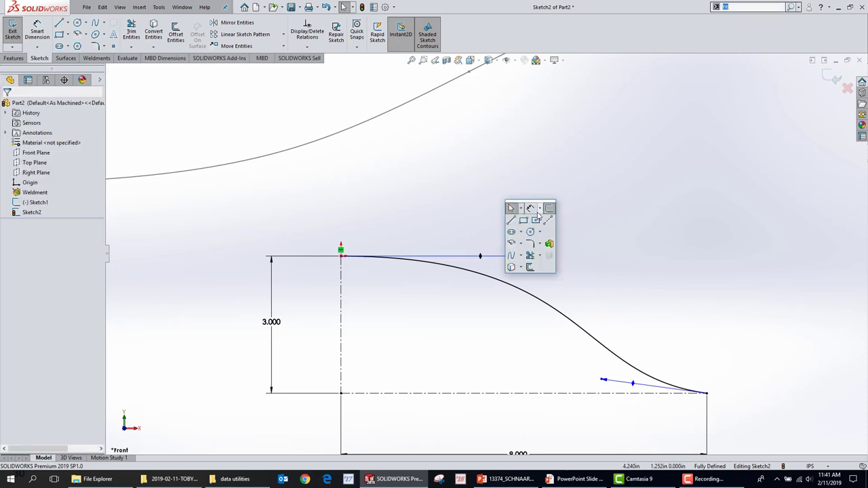
pyautogui.click(530, 208)
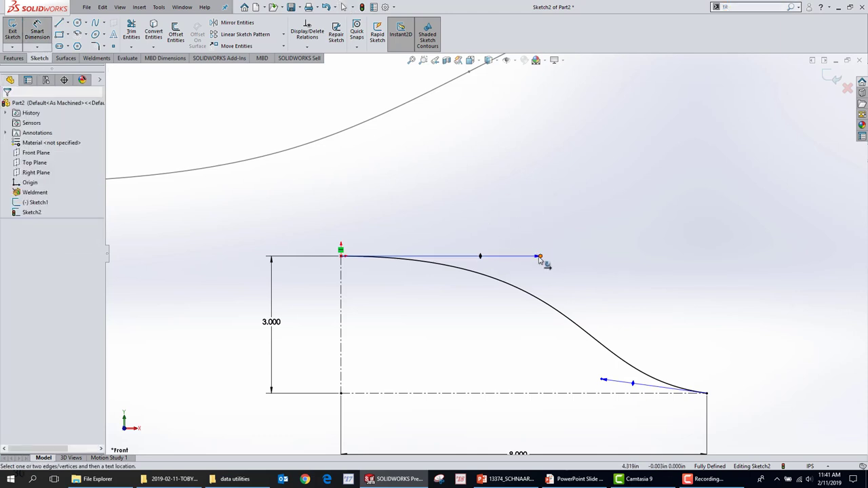
pyautogui.click(546, 259)
pyautogui.click(521, 177)
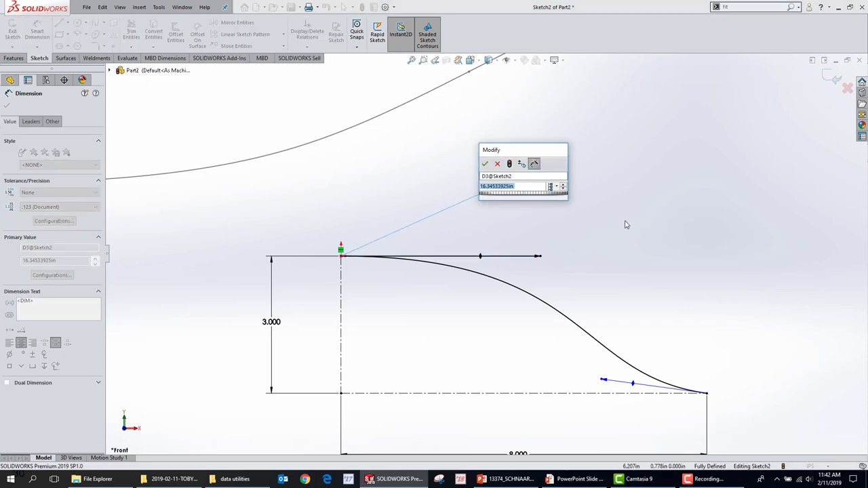
pyautogui.write('6')
pyautogui.press('Return')
pyautogui.doubleClick(407, 177)
pyautogui.write('15')
pyautogui.press('Return')
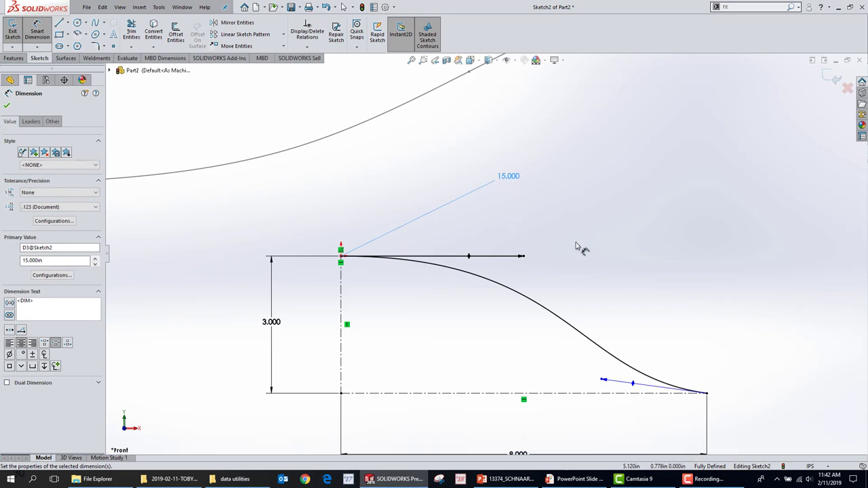
# Dimension the lower spline handle at 8° to the horizontal centerline and set its tangent weight to 12 in.
pyautogui.moveTo(606, 386); pyautogui.dragTo(520, 381)
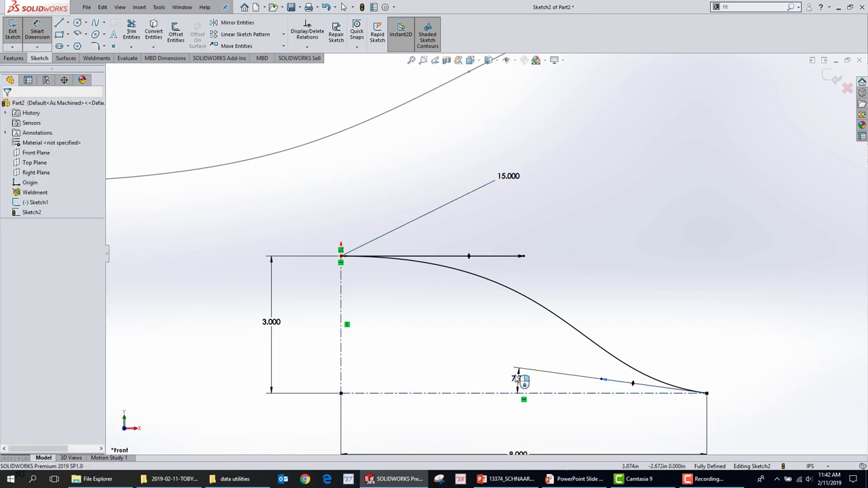
pyautogui.click(521, 381)
pyautogui.write('8')
pyautogui.press('Return')
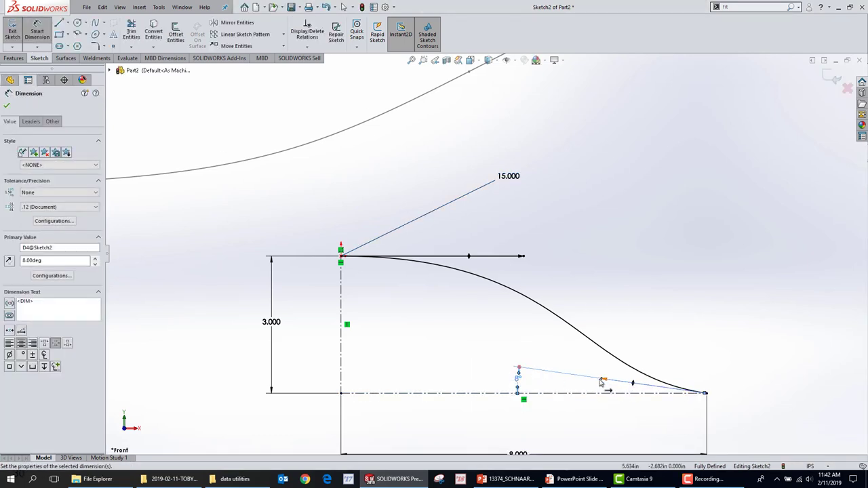
pyautogui.click(605, 384)
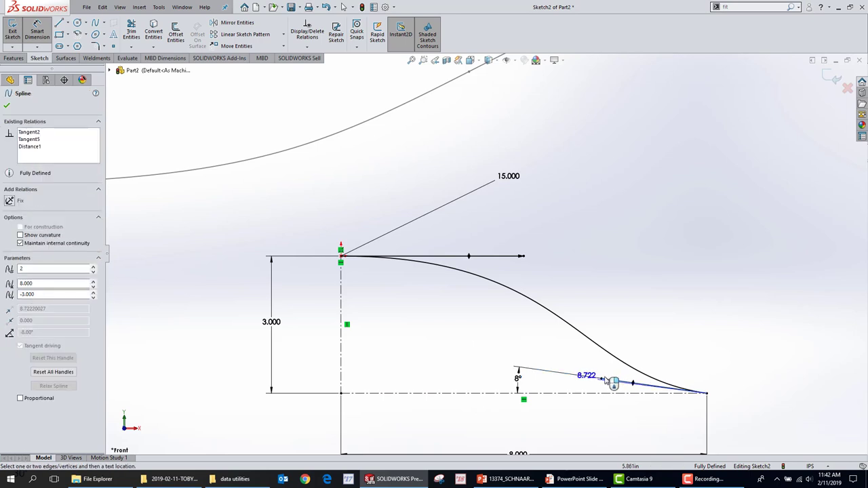
pyautogui.click(804, 305)
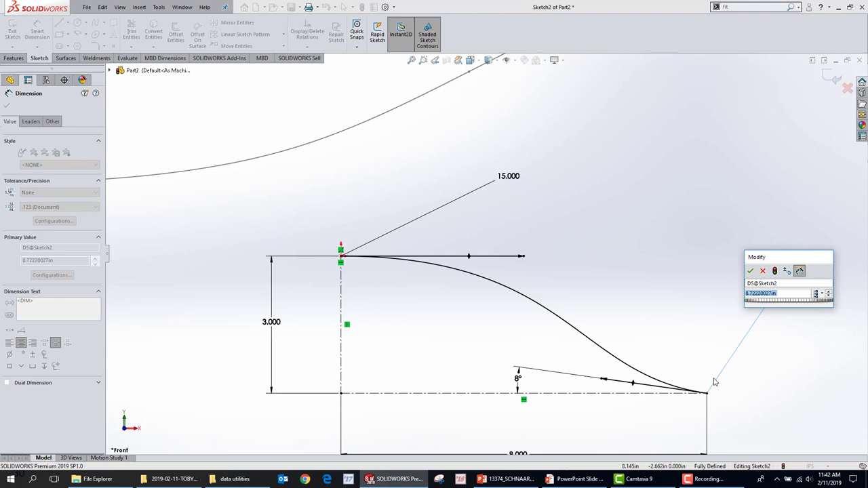
pyautogui.write('12')
pyautogui.press('Return')
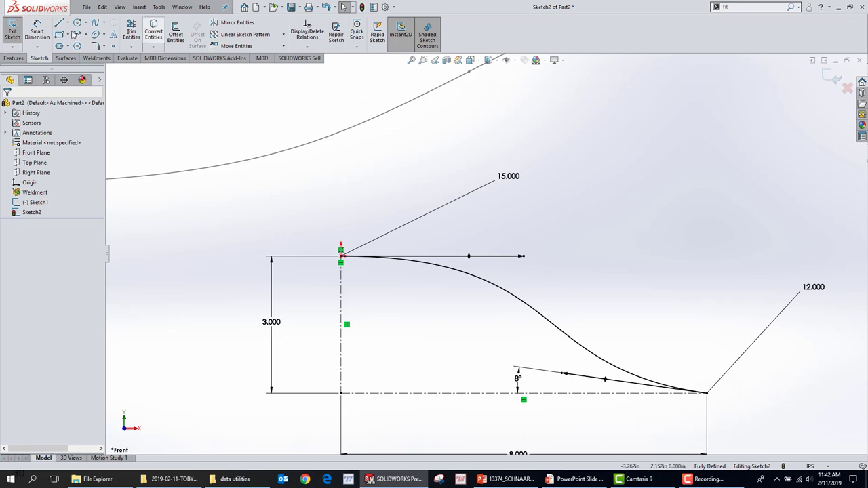
# Sketch a Style Spline with five control vertices above the dimensioned spline and shift its second vertex to reshape the curve.
pyautogui.click(103, 23)
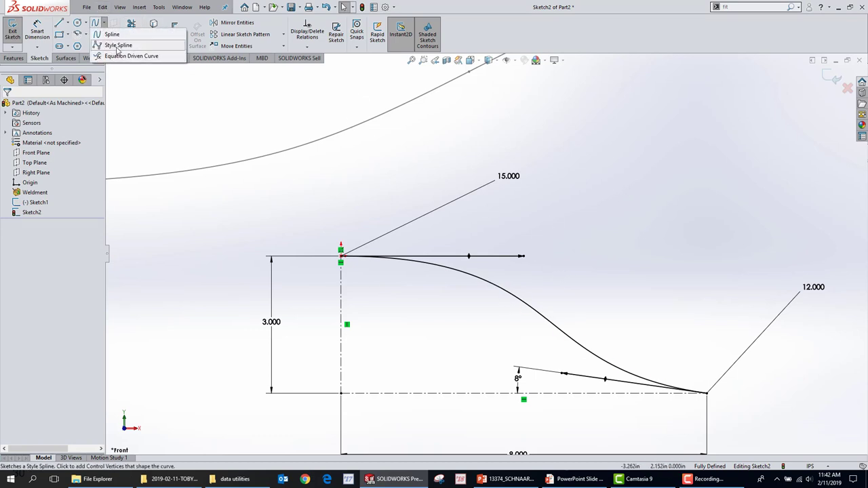
pyautogui.click(117, 46)
pyautogui.click(388, 195)
pyautogui.click(629, 110)
pyautogui.click(679, 224)
pyautogui.click(816, 148)
pyautogui.click(846, 219)
pyautogui.press('Escape')
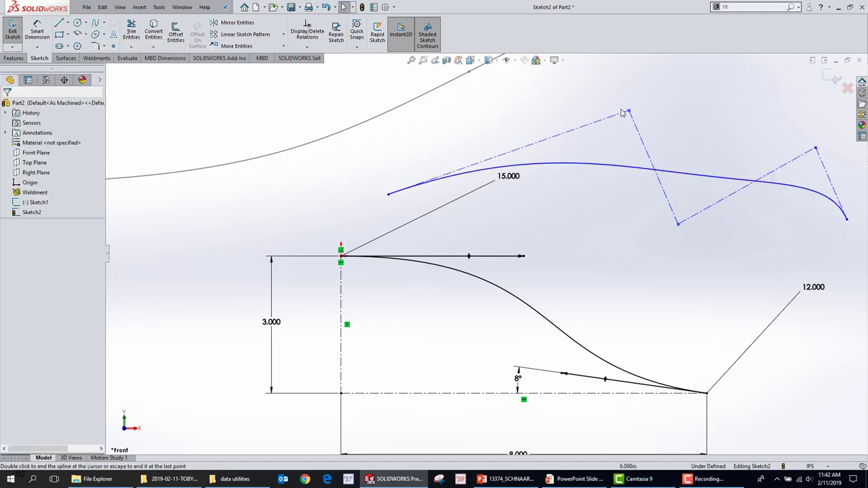
pyautogui.moveTo(628, 112); pyautogui.dragTo(588, 123)
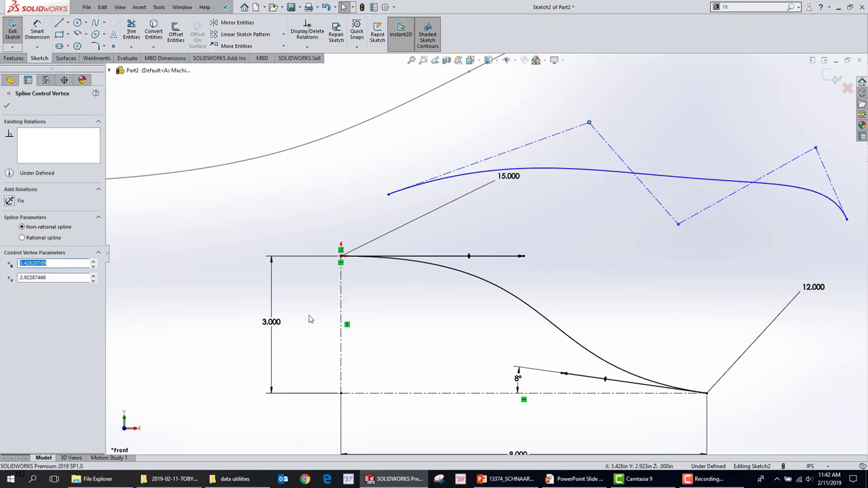
# Close the part without saving its changes to return to the bass guitar assembly.
pyautogui.scroll(10, 487, 252)
pyautogui.click(597, 211)
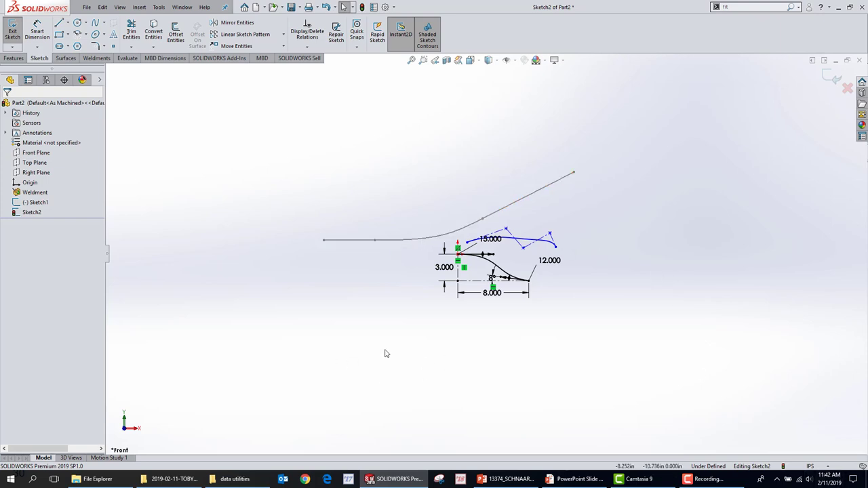
pyautogui.click(860, 60)
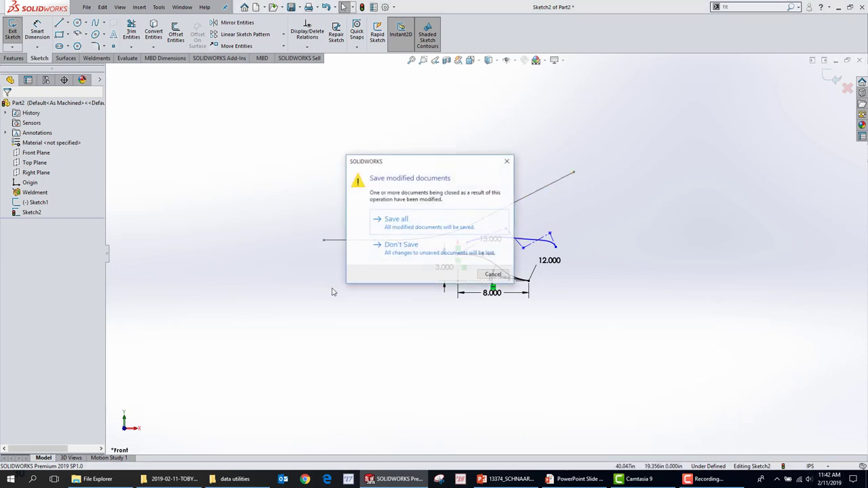
pyautogui.click(400, 246)
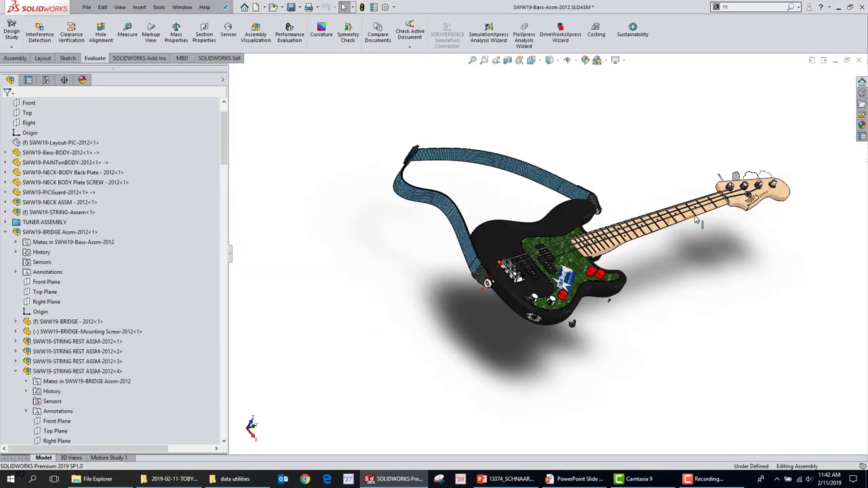
# Check the item visibility options in the assembly view and open the tuner stud part of the unstrung tuner on the headstock.
pyautogui.scroll(-10, 737, 203)
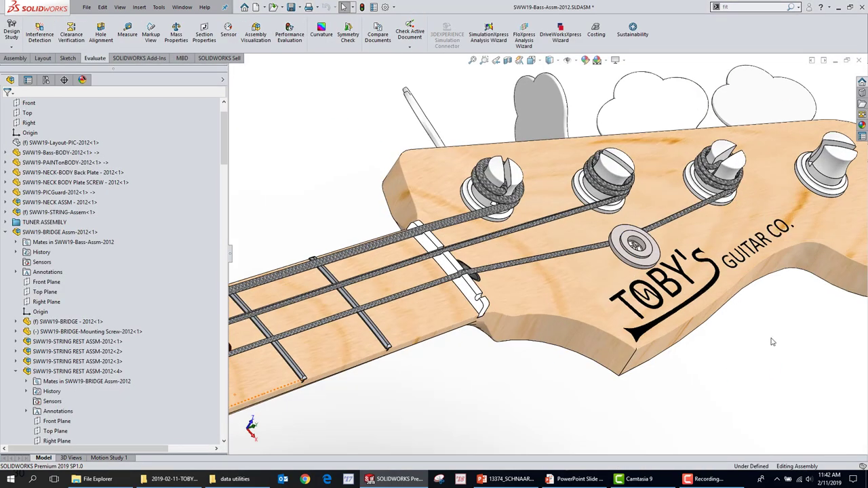
pyautogui.moveTo(771, 342); pyautogui.dragTo(797, 296, button='middle')
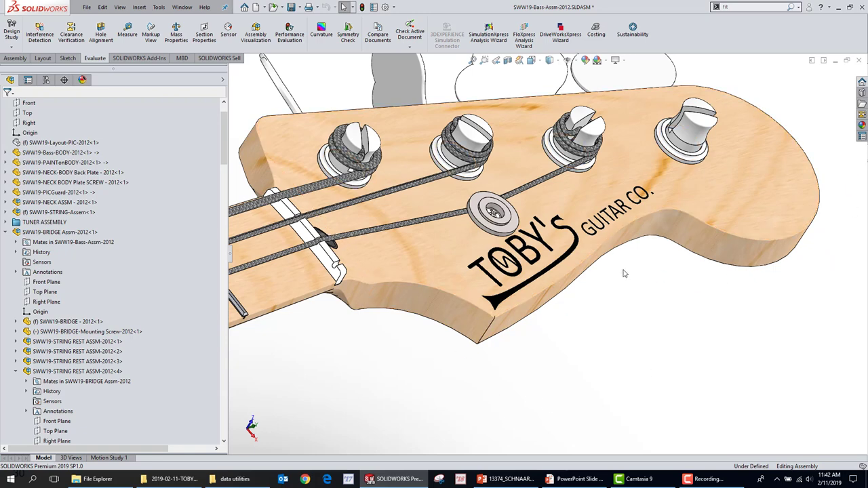
pyautogui.scroll(2, 624, 327)
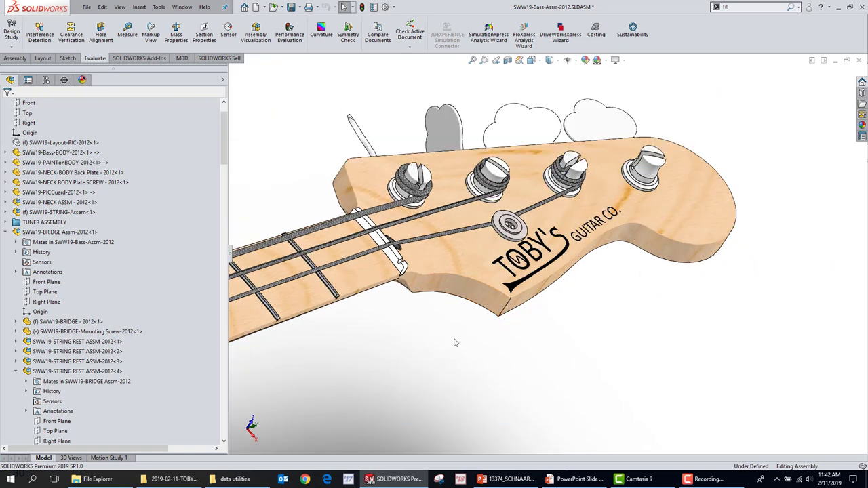
pyautogui.click(580, 61)
pyautogui.click(577, 61)
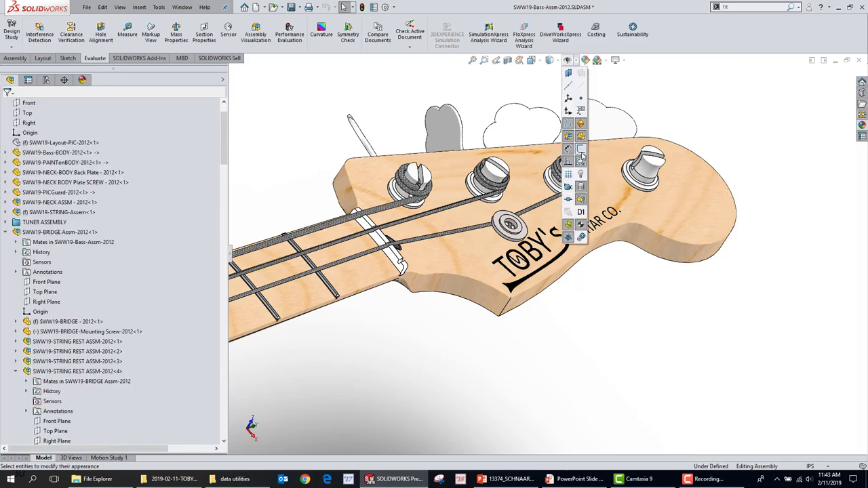
pyautogui.scroll(-4, 682, 197)
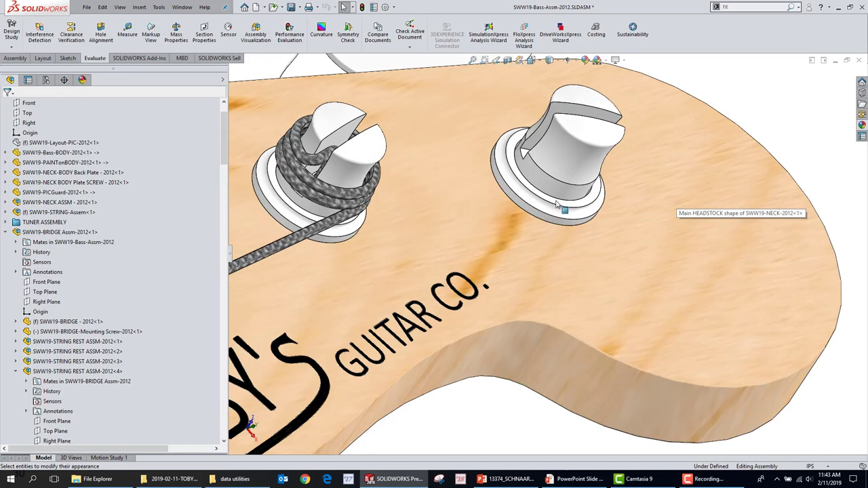
pyautogui.click(574, 181)
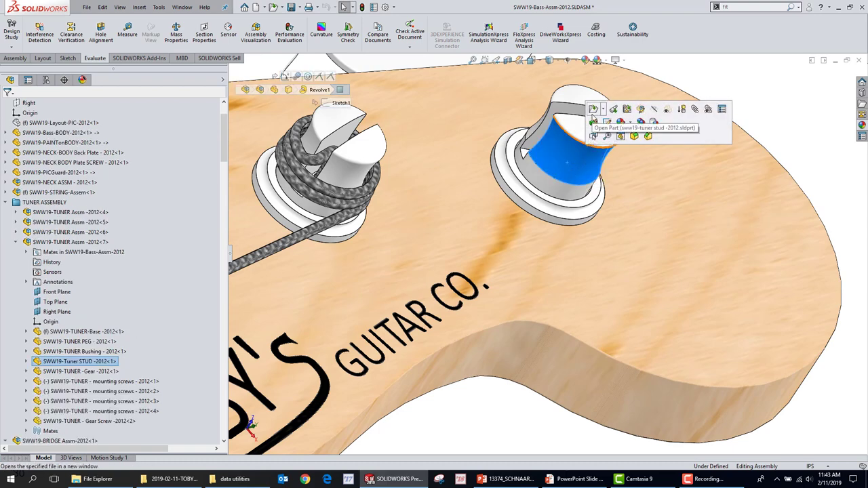
pyautogui.click(593, 114)
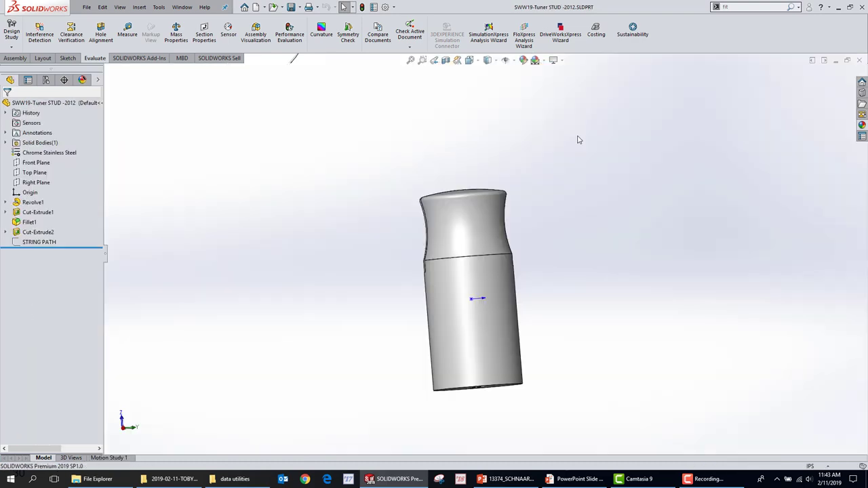
# Show the STRING PATH sketch in the tuner stud part and return to the bass guitar assembly.
pyautogui.click(40, 243)
pyautogui.click(48, 229)
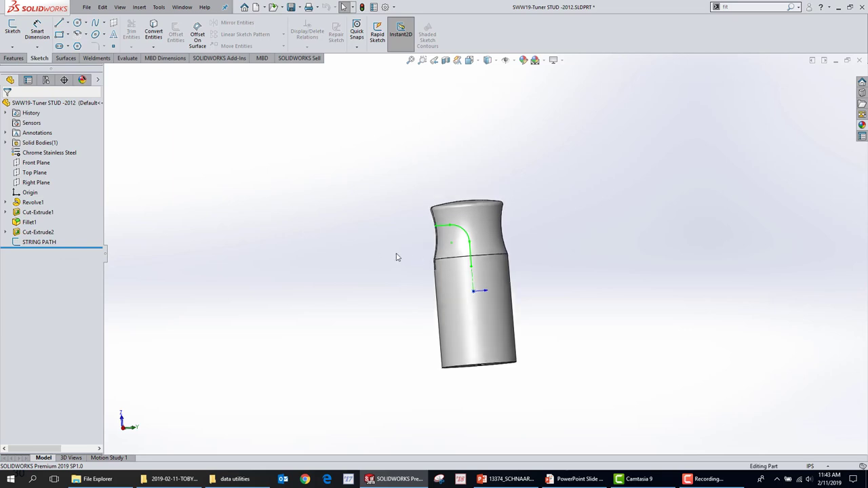
pyautogui.hotkey('ctrl', '7')
pyautogui.hotkey('ctrl', 'Tab')
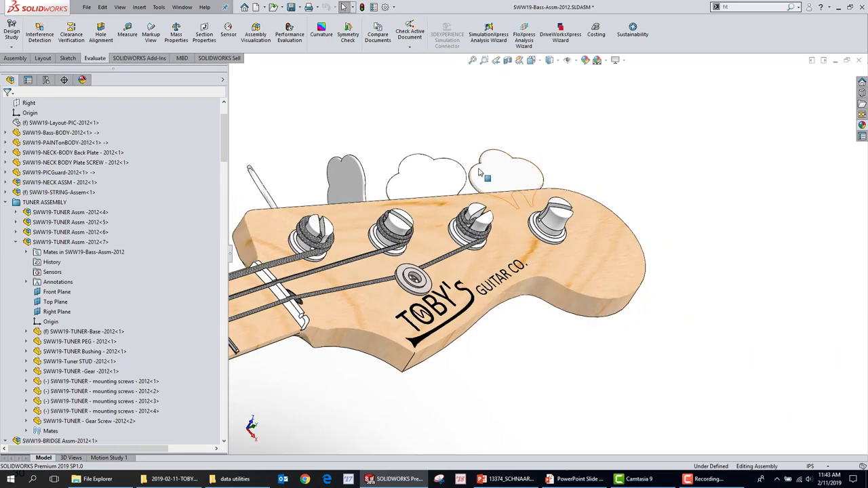
# Open the string holddown part from the headstock, show its G STRING HOLD sketch and close the part.
pyautogui.click(416, 272)
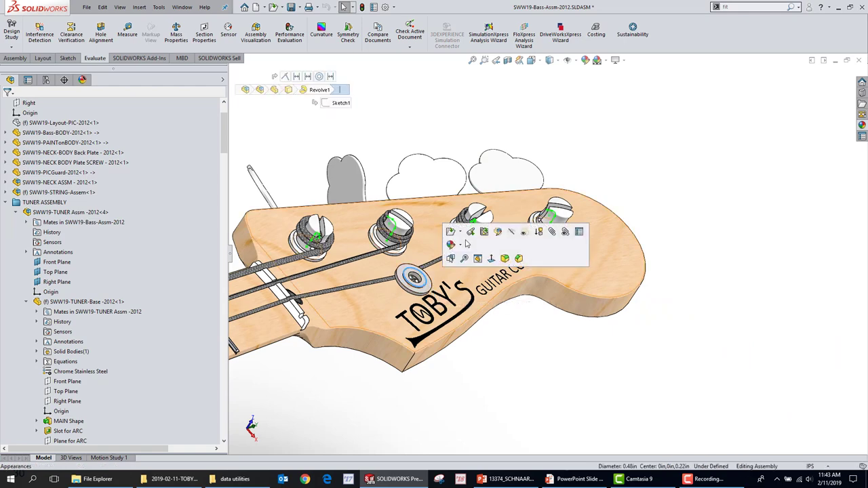
pyautogui.click(462, 242)
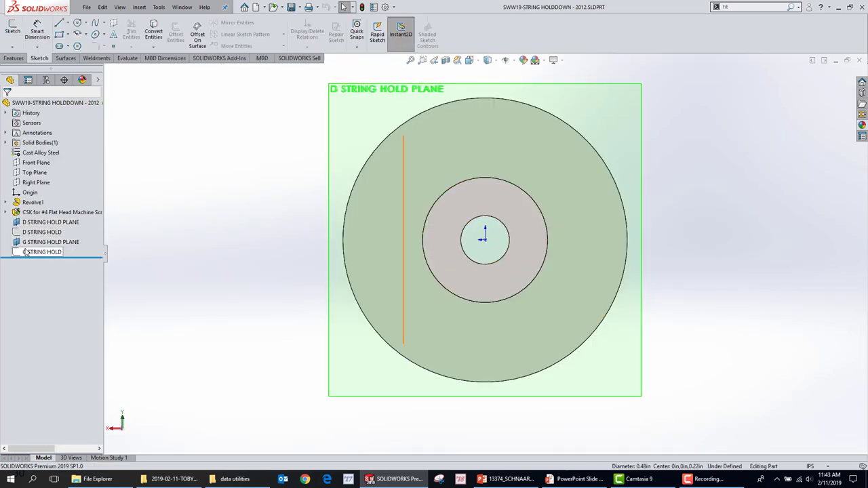
pyautogui.click(31, 250)
pyautogui.click(39, 234)
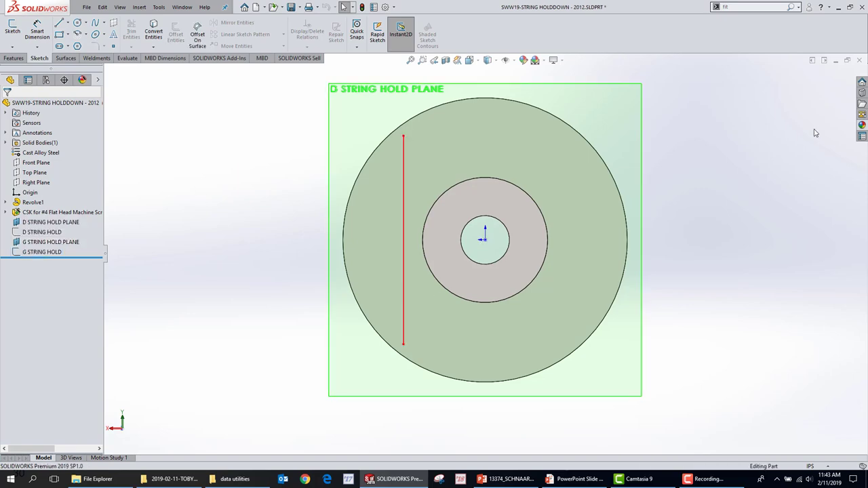
pyautogui.click(859, 61)
pyautogui.click(415, 242)
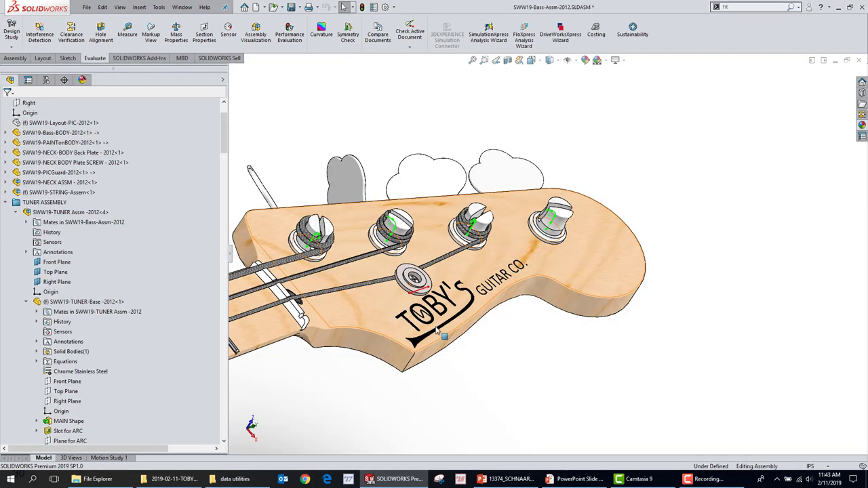
# Open the SWW19-NECK-2012 part from the nut between the fretboard and the headstock.
pyautogui.scroll(5, 437, 332)
pyautogui.scroll(-8, 394, 315)
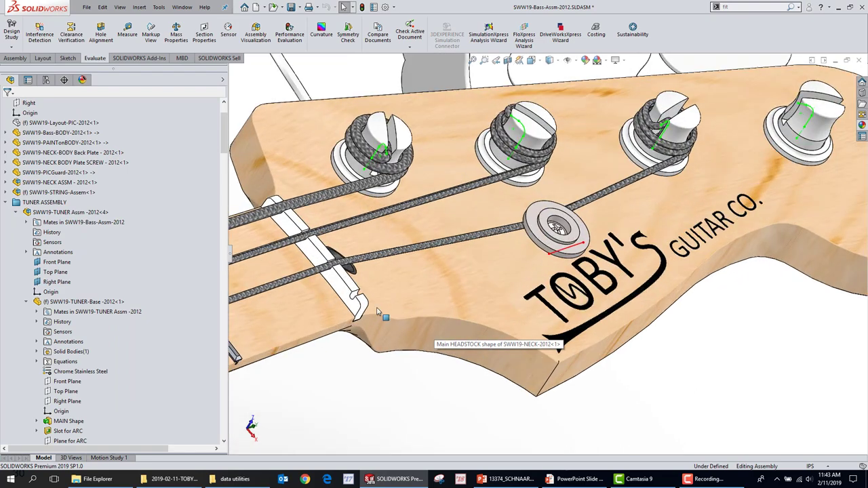
pyautogui.scroll(-2, 391, 312)
pyautogui.click(365, 304)
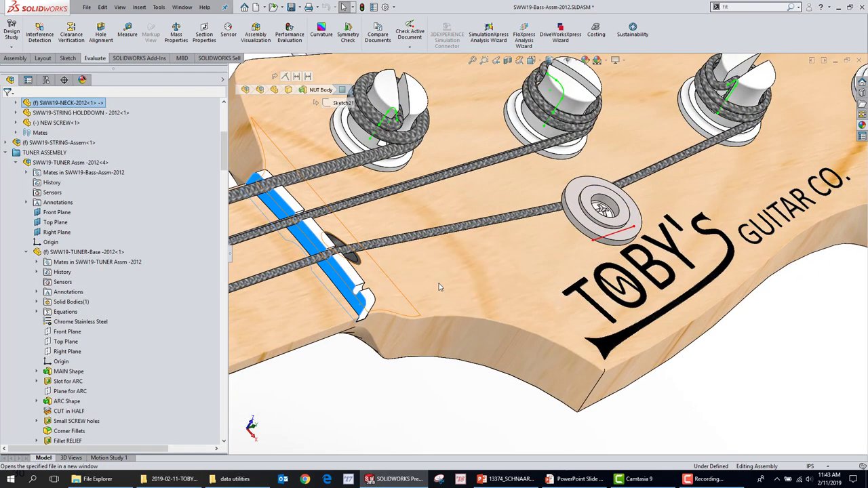
pyautogui.click(289, 90)
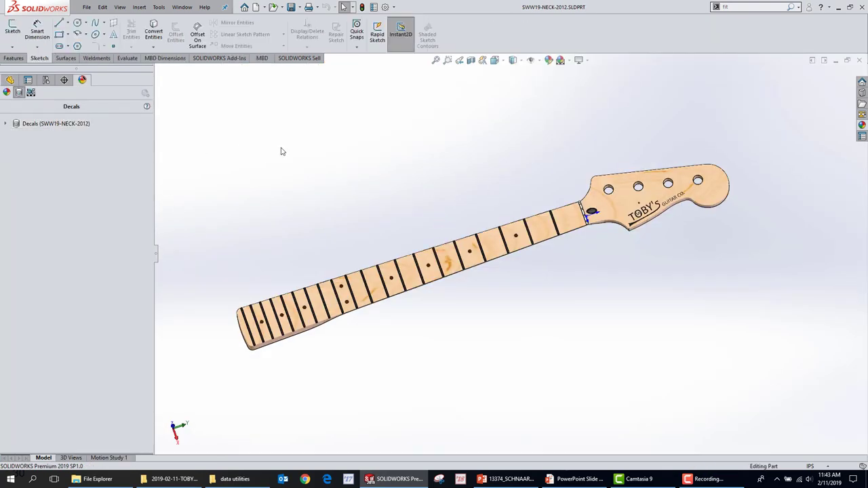
# Show the 3D sketch of the strings in the nut within the neck part and return to the assembly.
pyautogui.scroll(-6, 543, 231)
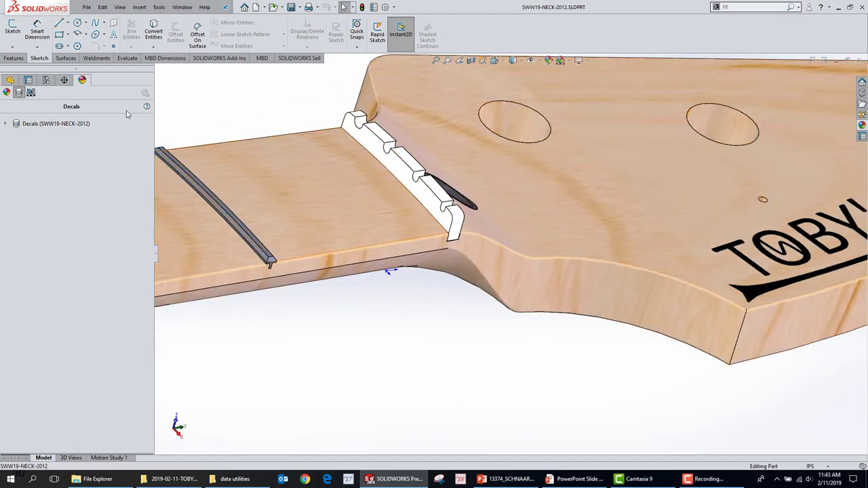
pyautogui.click(5, 80)
pyautogui.scroll(-8, 44, 407)
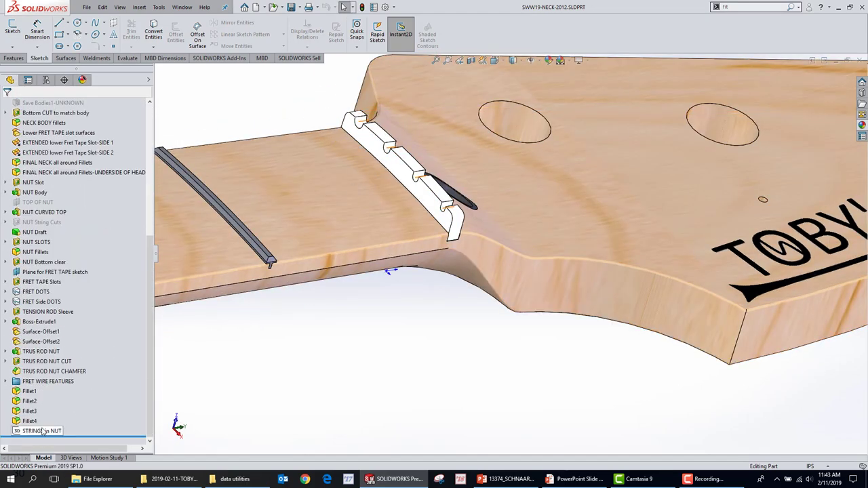
pyautogui.click(44, 431)
pyautogui.click(61, 412)
pyautogui.scroll(3, 686, 217)
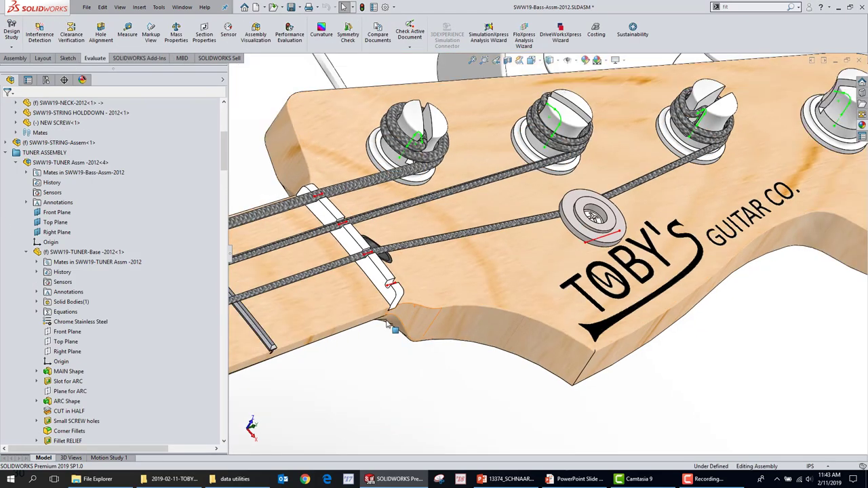
# Open the SWW19-BRIDGE-String Rest-2012 part from the bridge and view the whole threaded body at an angle.
pyautogui.scroll(6, 595, 319)
pyautogui.scroll(-4, 595, 318)
pyautogui.scroll(-6, 353, 244)
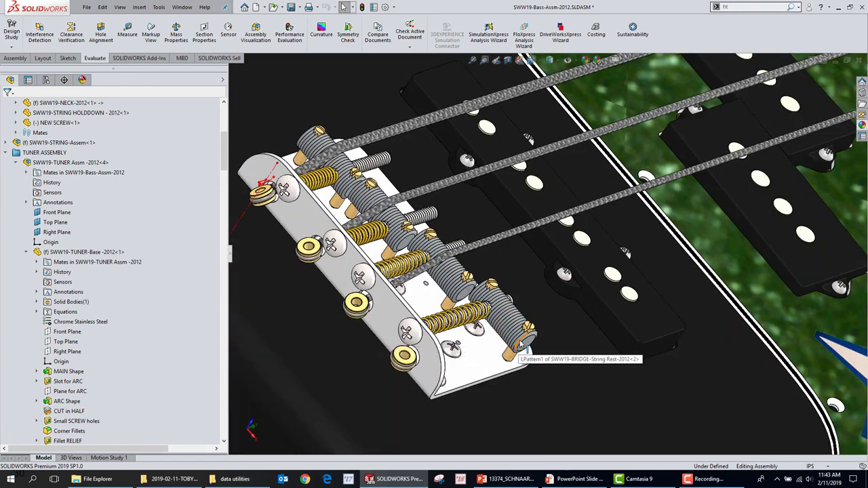
pyautogui.click(527, 342)
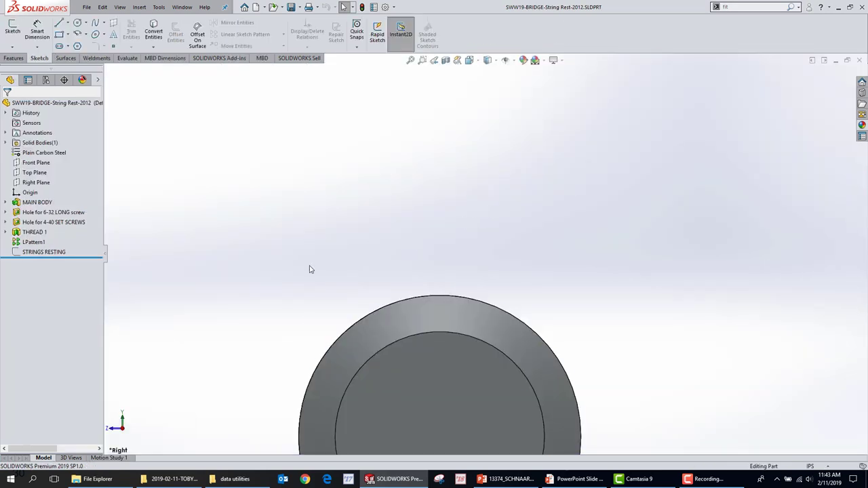
pyautogui.press('f')
pyautogui.moveTo(423, 330); pyautogui.dragTo(447, 359, button='middle')
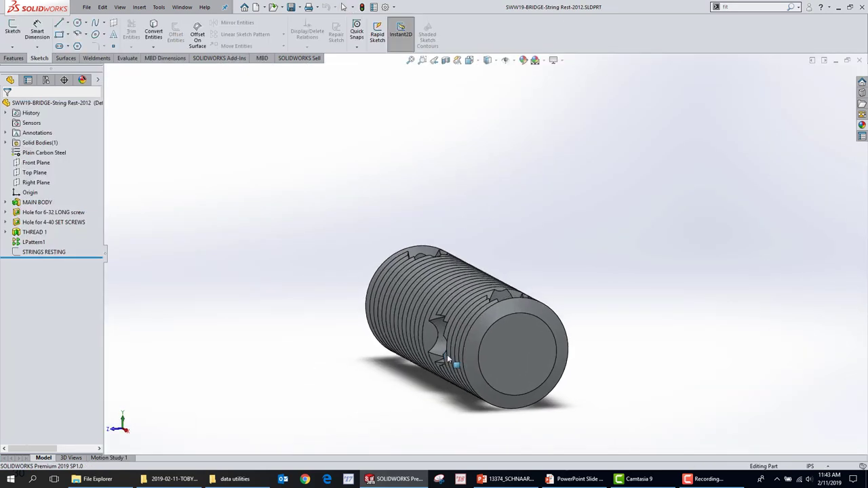
# Show the STRINGS RESTING sketch in the string rest part and close the part to return to the assembly.
pyautogui.click(46, 255)
pyautogui.click(217, 243)
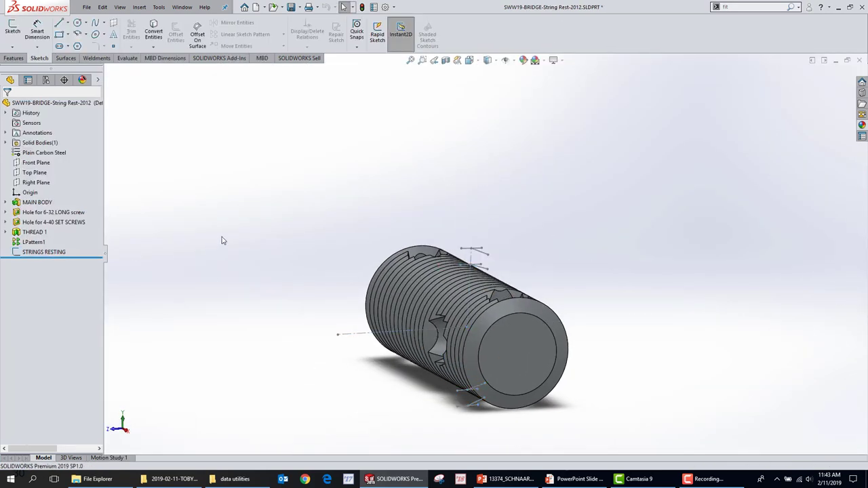
pyautogui.scroll(2, 787, 129)
pyautogui.click(860, 59)
pyautogui.click(419, 238)
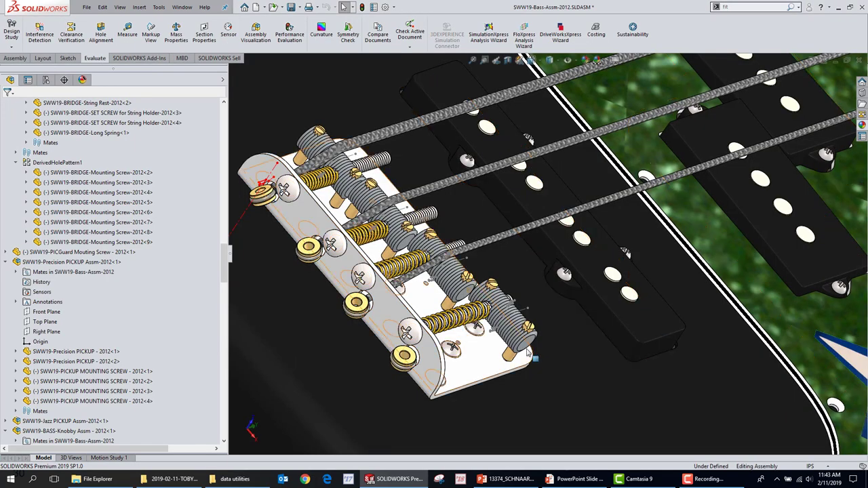
# Reopen the bridge string rest part, set the STRINGS RESTING sketch color to magenta for all configurations, and close the part.
pyautogui.click(536, 320)
pyautogui.click(551, 291)
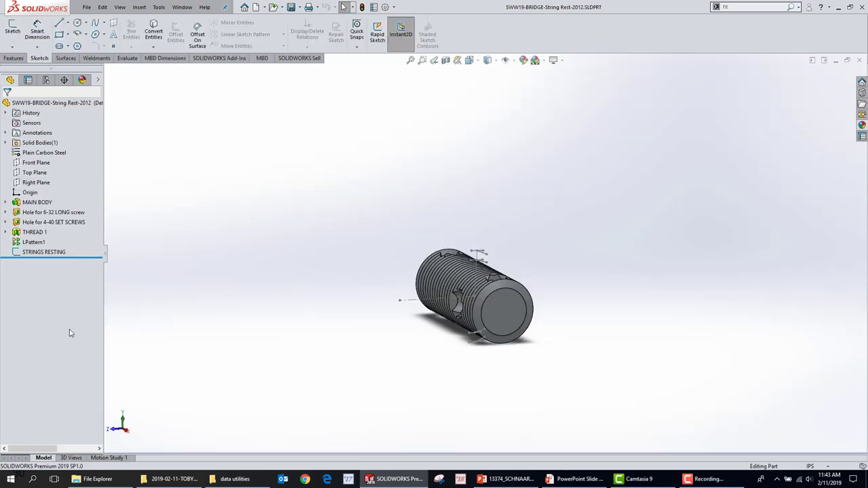
pyautogui.rightClick(52, 248)
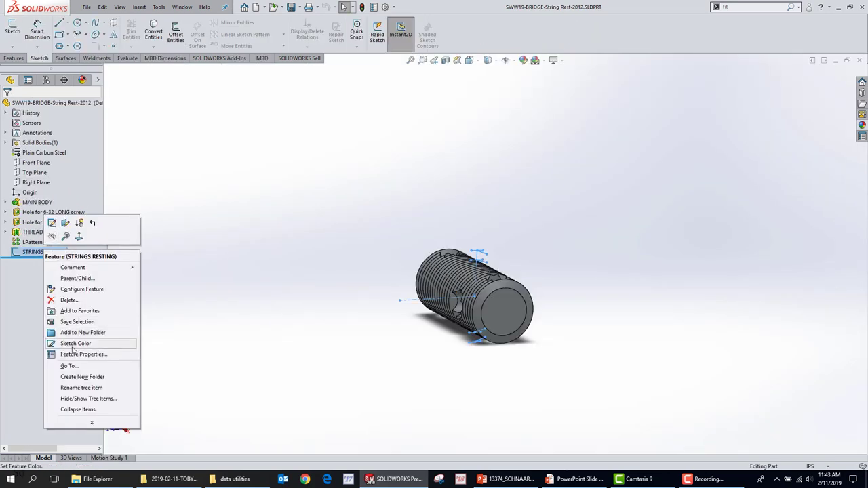
pyautogui.click(75, 344)
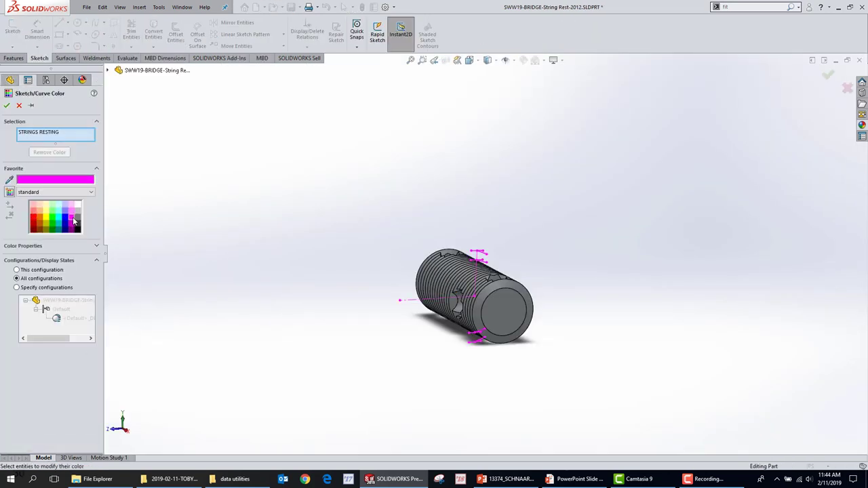
pyautogui.click(7, 106)
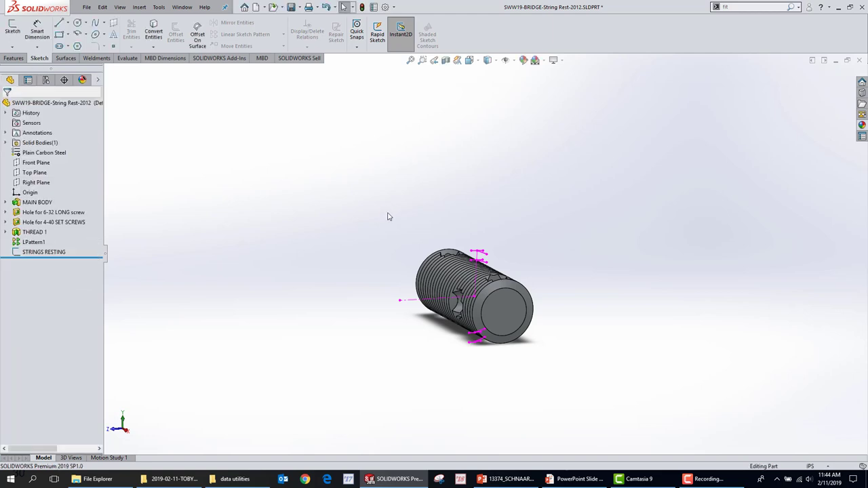
pyautogui.click(859, 61)
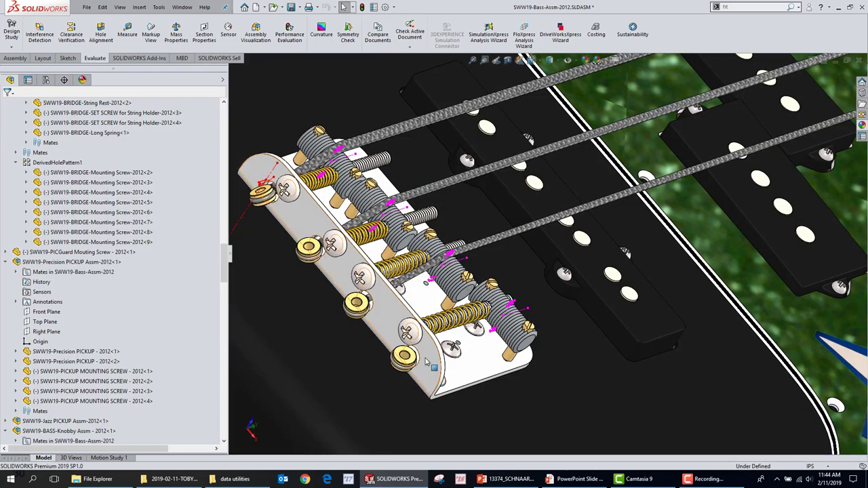
# Inspect Sketch12 and the G String Nub Sketch in the SWW19-BRIDGE - 2012 part and return to the assembly.
pyautogui.click(453, 309)
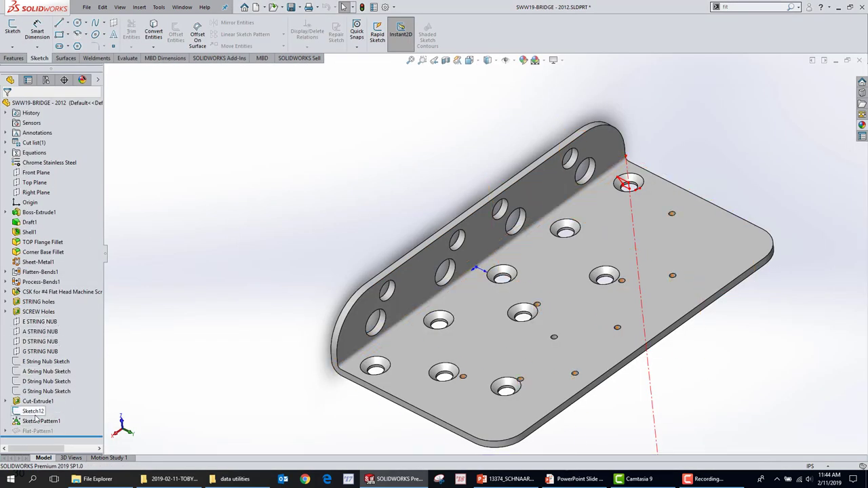
pyautogui.click(34, 412)
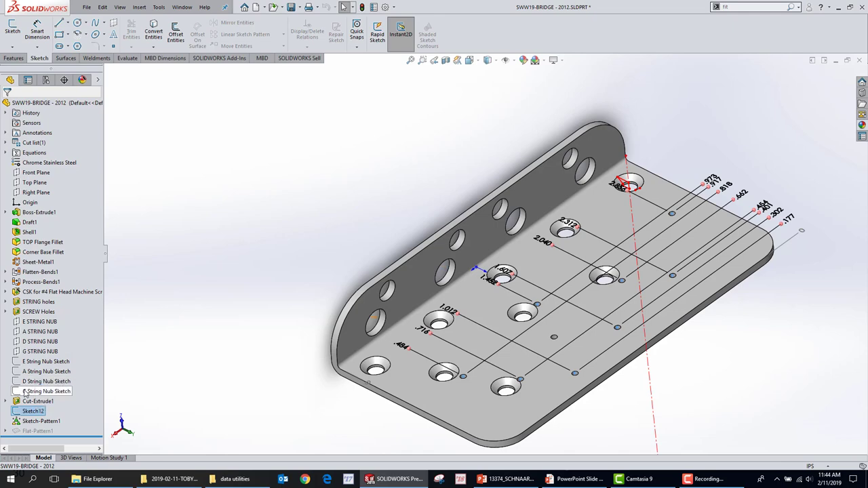
pyautogui.click(32, 391)
pyautogui.click(33, 378)
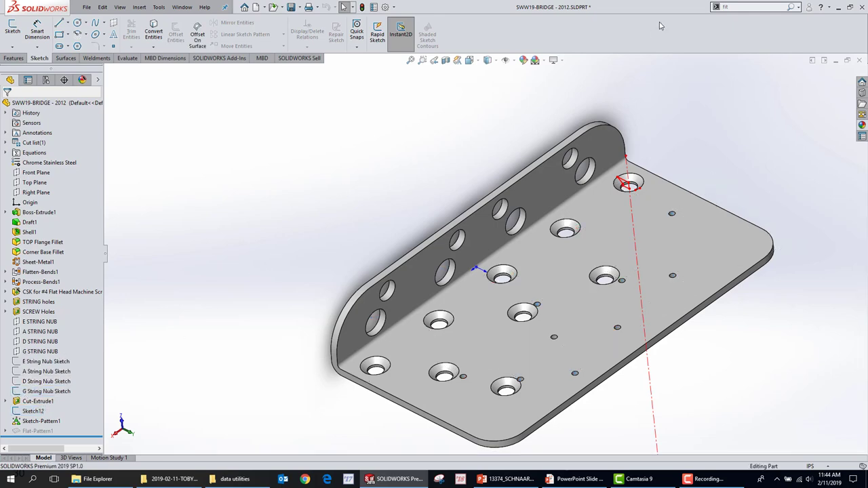
pyautogui.press('Return')
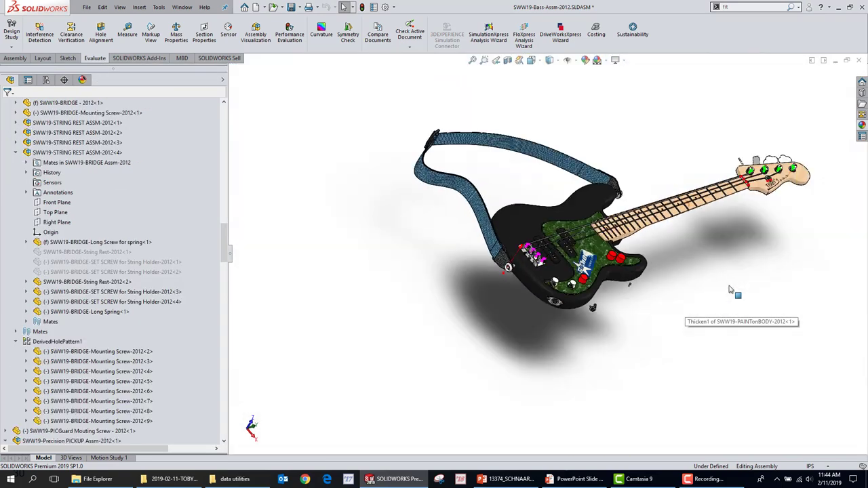
# Edit the SWW19-STRING-Layout Part in the context of the bass assembly and start a new 3D sketch.
pyautogui.scroll(-5, 505, 245)
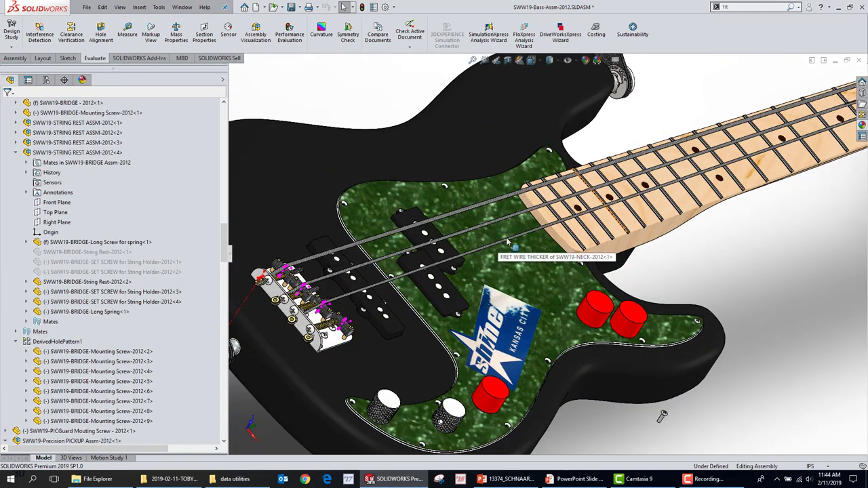
pyautogui.rightClick(505, 246)
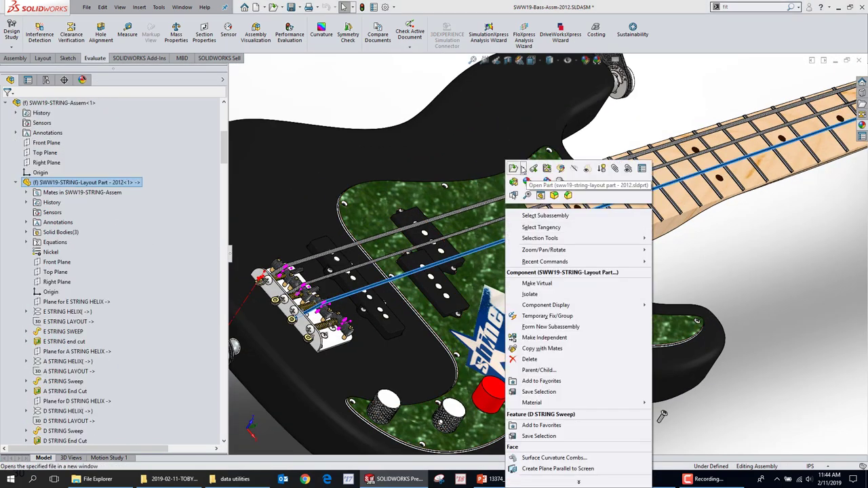
pyautogui.click(561, 169)
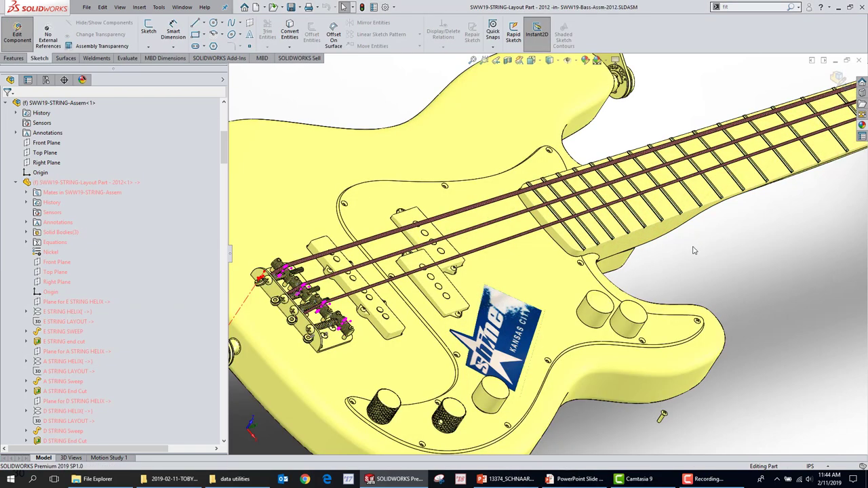
pyautogui.click(148, 46)
pyautogui.click(164, 68)
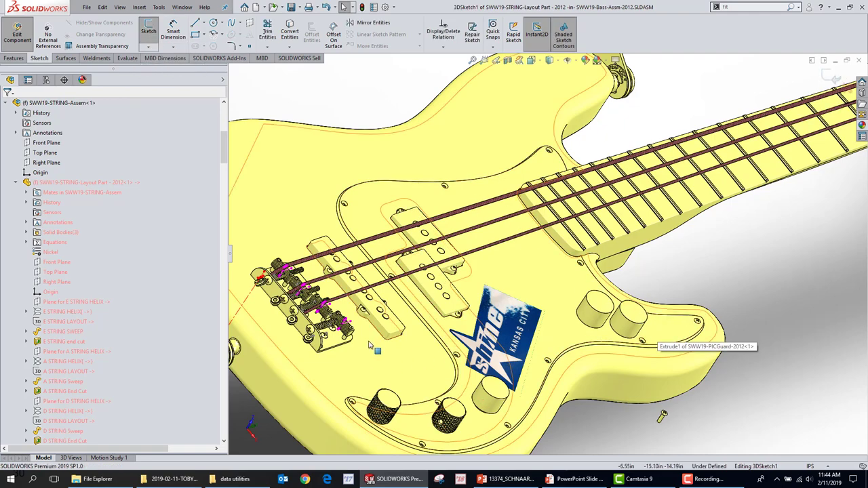
# Sketch a 3D line from the short sketch line's endpoint at the bridge hole to the near end of the magenta string rest sketch.
pyautogui.scroll(-10, 369, 342)
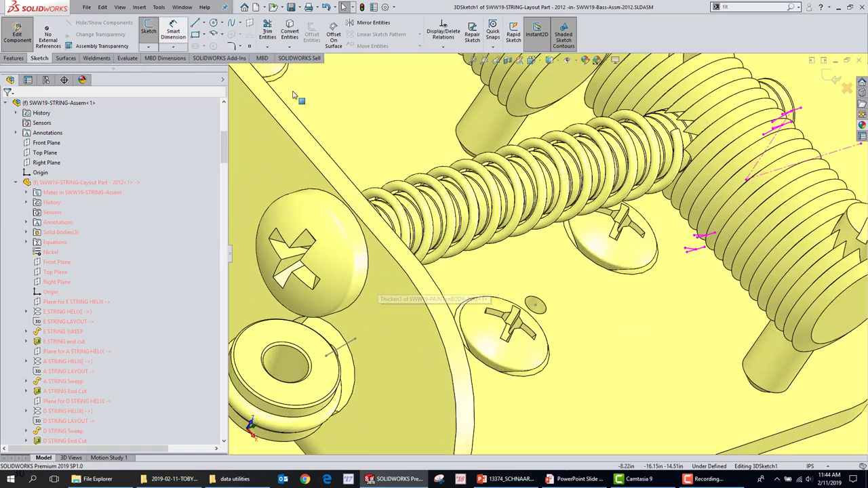
pyautogui.press('s')
pyautogui.click(440, 203)
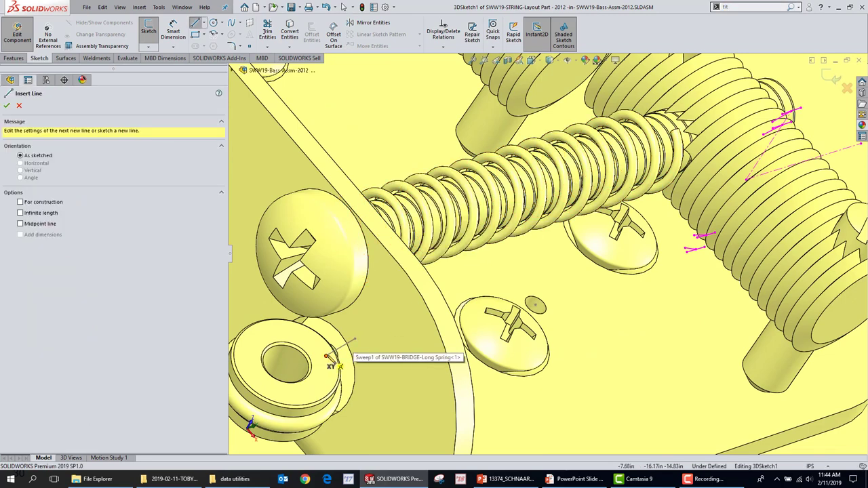
pyautogui.click(330, 360)
pyautogui.moveTo(679, 242); pyautogui.dragTo(649, 130, button='middle')
pyautogui.scroll(-10, 519, 190)
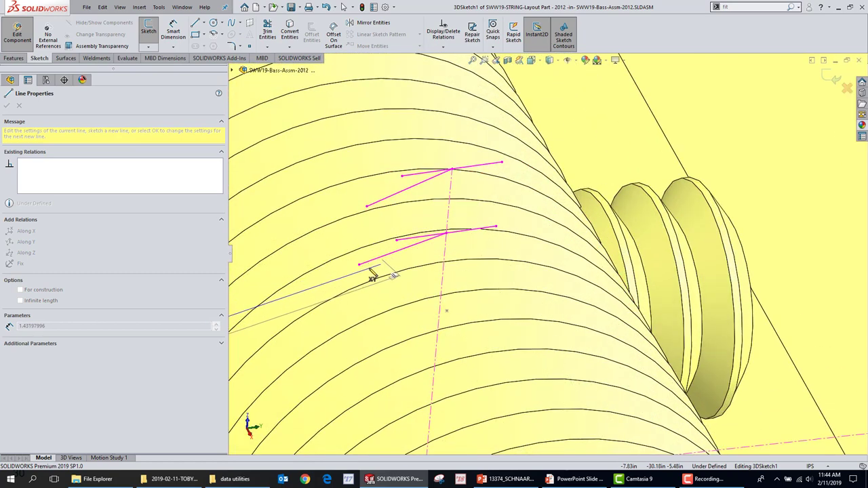
pyautogui.click(359, 265)
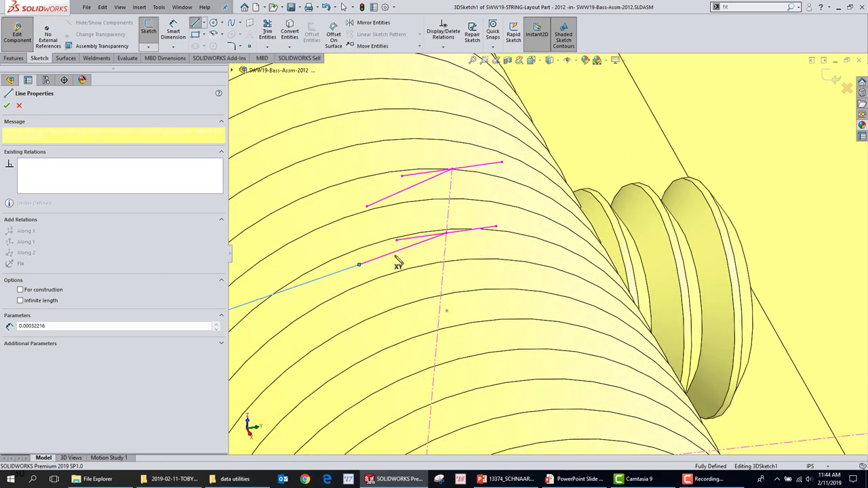
pyautogui.press('Escape')
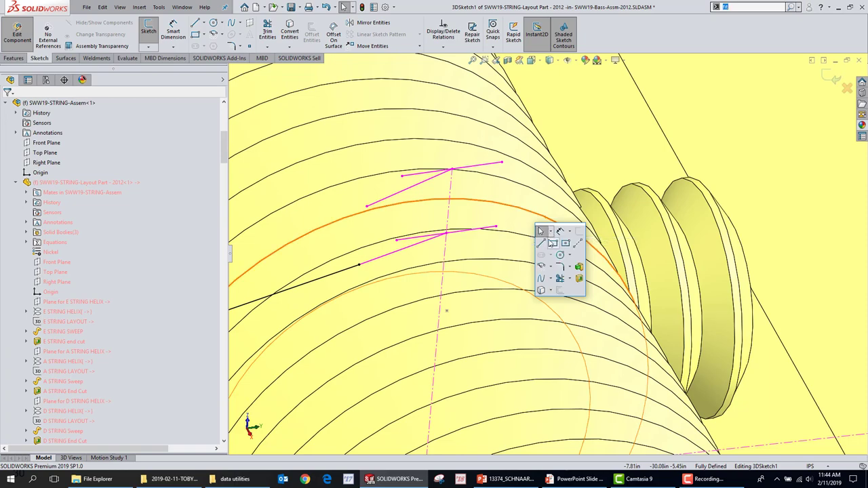
# Sketch a 3D line from the far end of the string rest sketch along the neck to the red sketch line in the nut's empty slot.
pyautogui.click(541, 243)
pyautogui.click(496, 229)
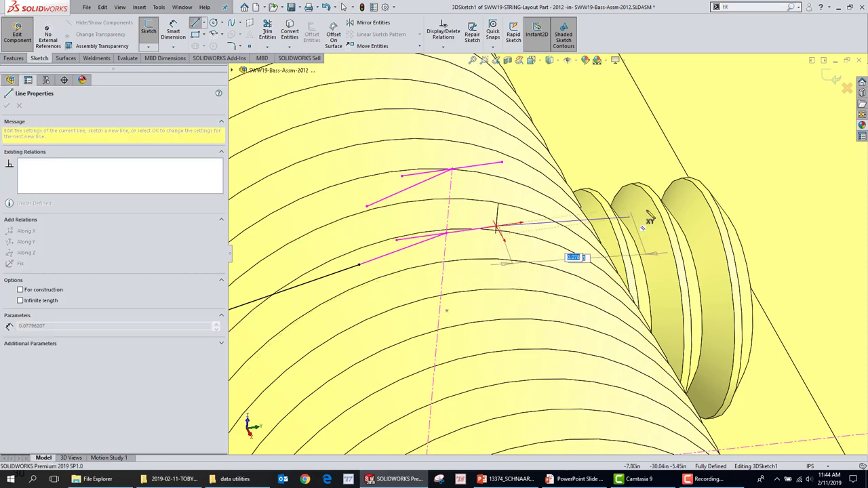
pyautogui.scroll(8, 742, 209)
pyautogui.scroll(10, 790, 220)
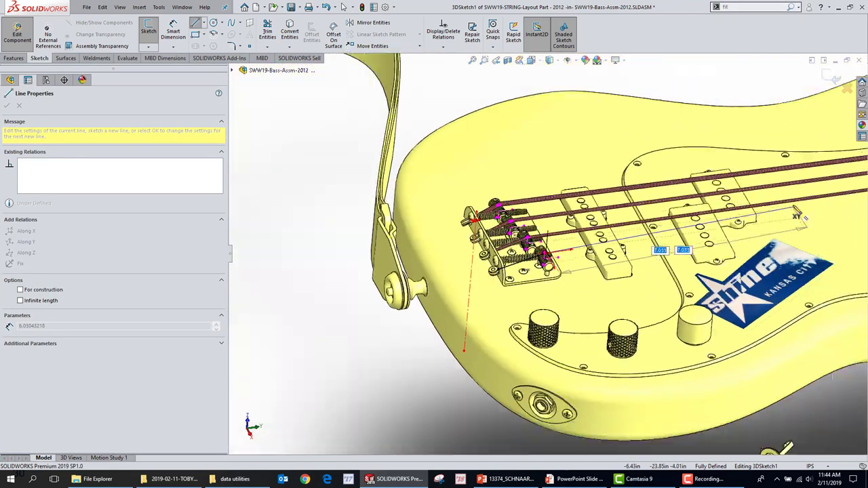
pyautogui.scroll(-4, 484, 259)
pyautogui.scroll(-10, 483, 260)
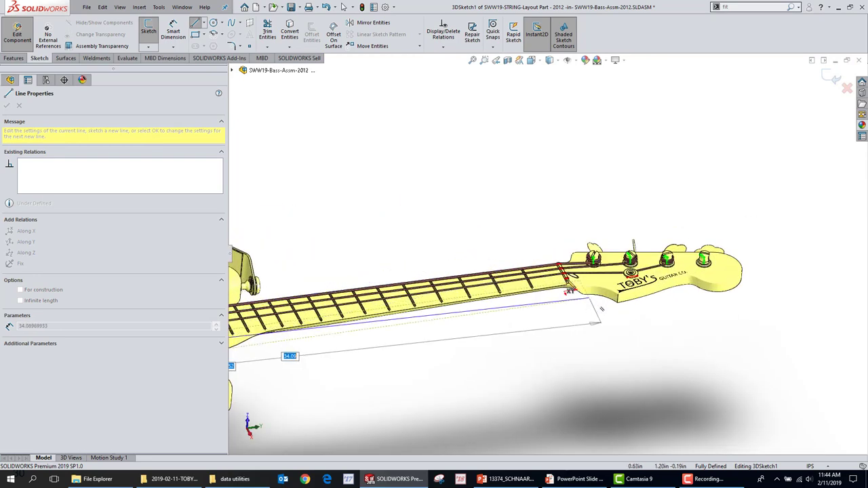
pyautogui.scroll(-2, 502, 272)
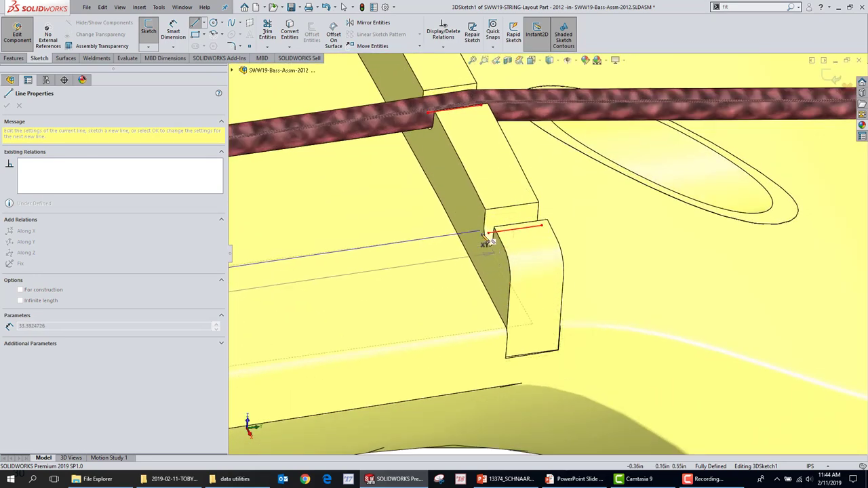
pyautogui.press('Escape')
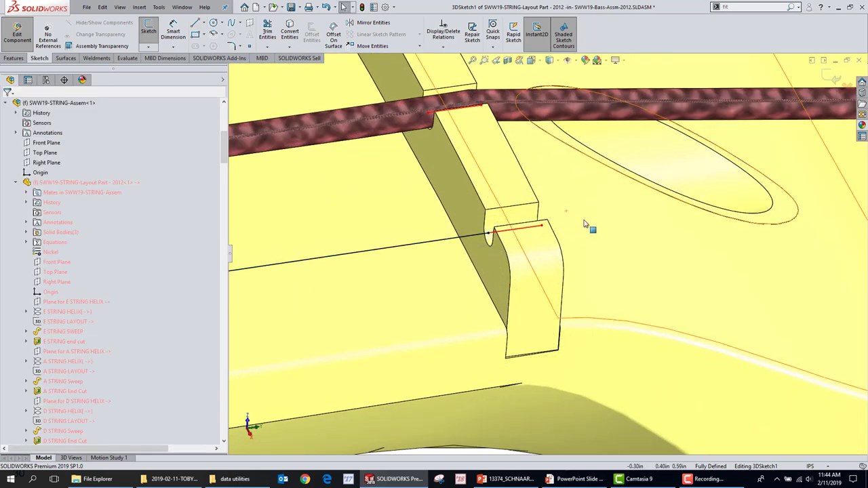
# Sketch a 3D line from the far end of the nut slot's red line to the near end of the string retainer's red line.
pyautogui.press('s')
pyautogui.click(581, 246)
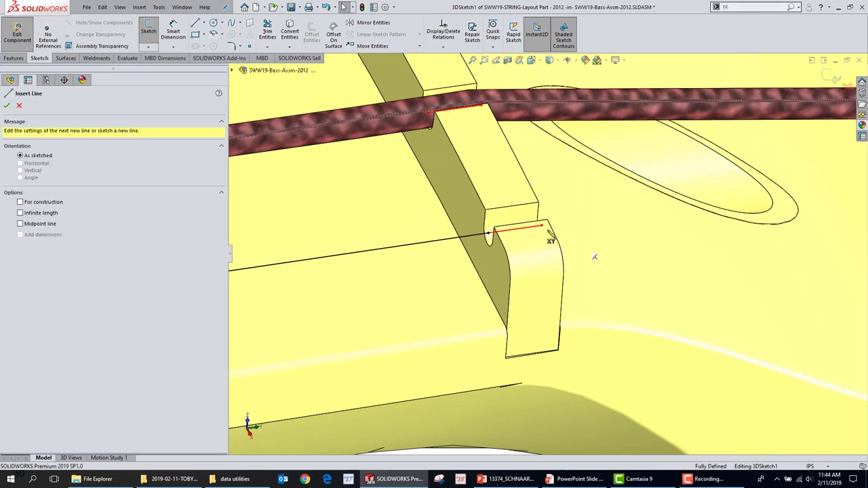
pyautogui.click(546, 230)
pyautogui.scroll(5, 746, 237)
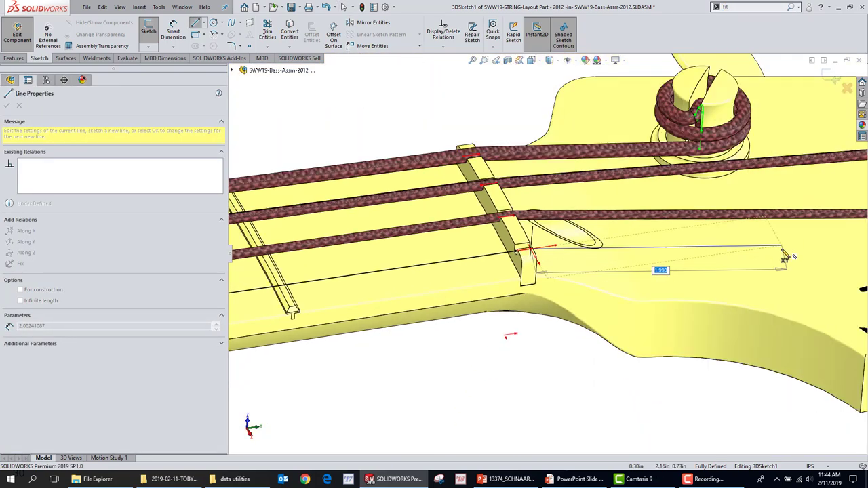
pyautogui.scroll(-10, 773, 255)
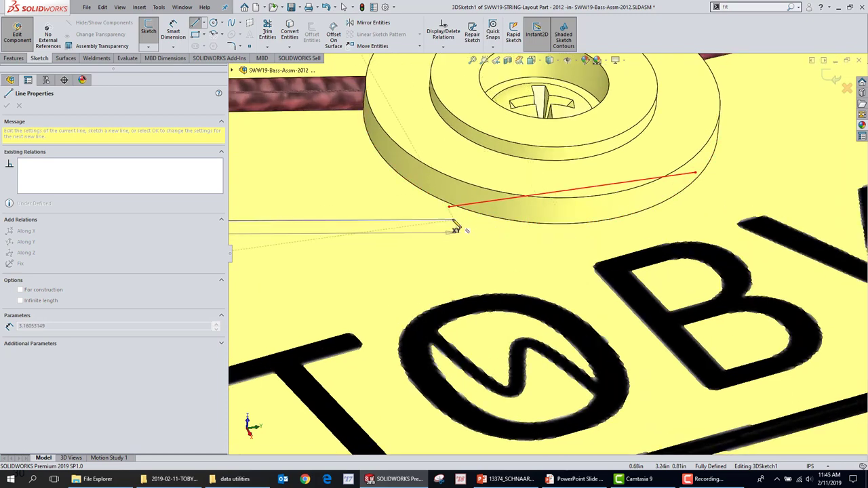
pyautogui.click(450, 207)
pyautogui.press('Escape')
# Exit the 3D sketch, then unsuppress and show the G STRING Helix around the last tuner stud.
pyautogui.scroll(10, 719, 136)
pyautogui.scroll(-4, 675, 207)
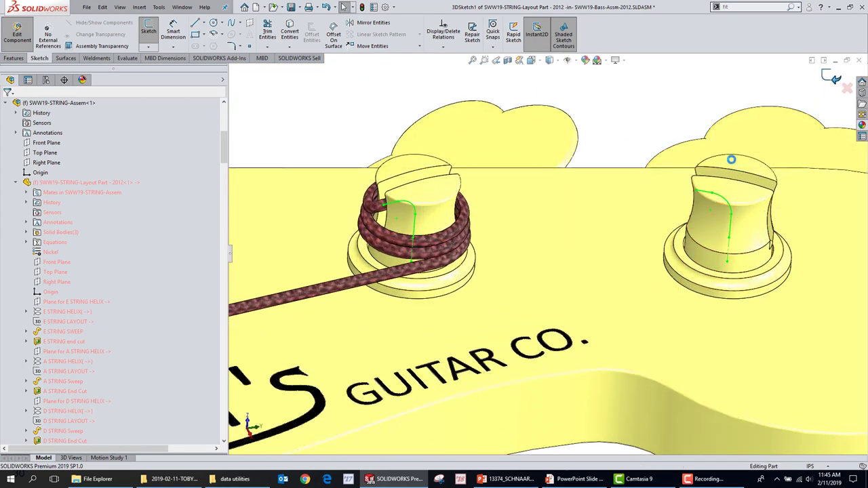
pyautogui.click(455, 194)
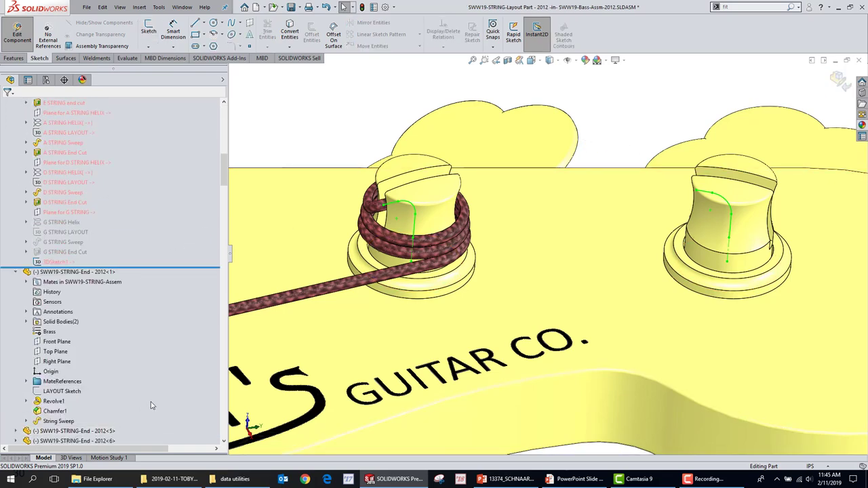
pyautogui.click(62, 222)
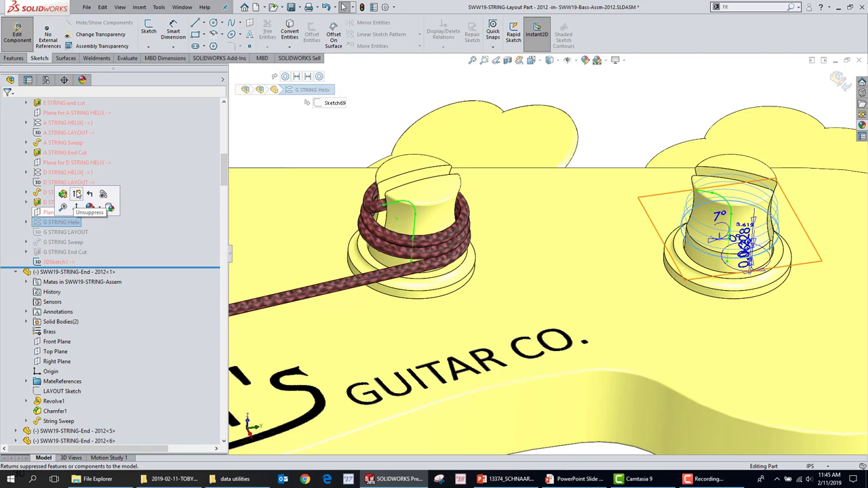
pyautogui.click(630, 84)
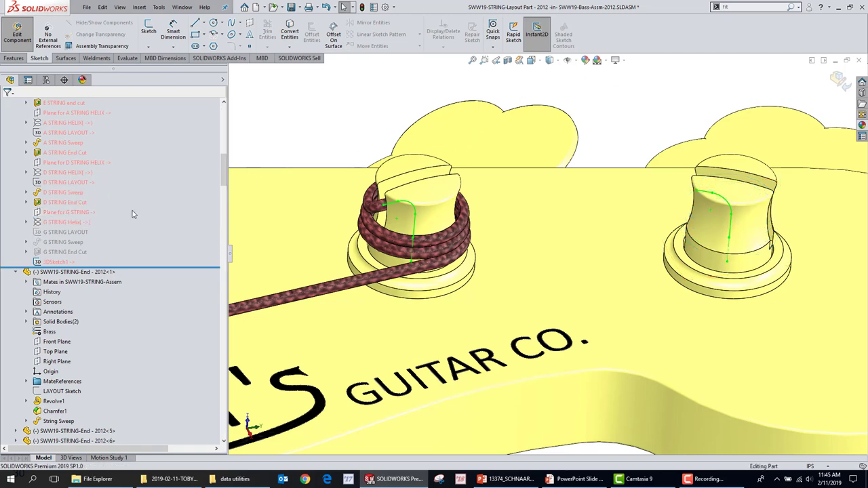
pyautogui.click(65, 222)
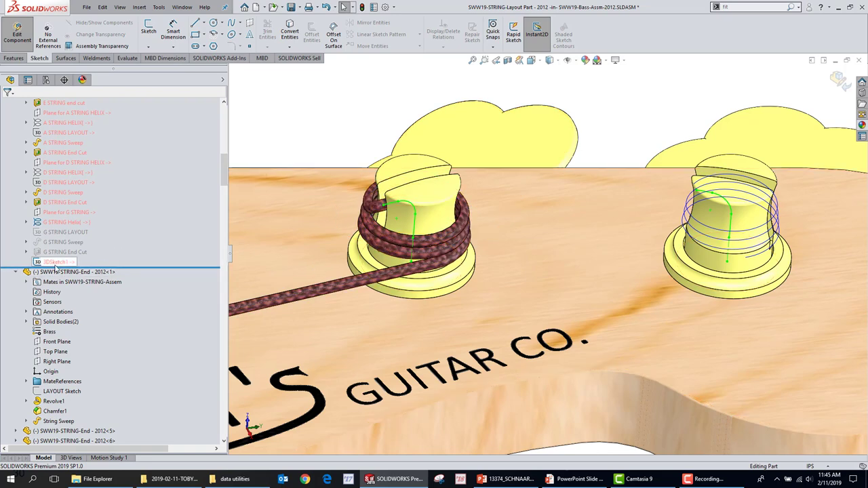
# Edit 3DSketch1 and convert the G STRING Helix into sketch geometry.
pyautogui.rightClick(58, 262)
pyautogui.click(63, 239)
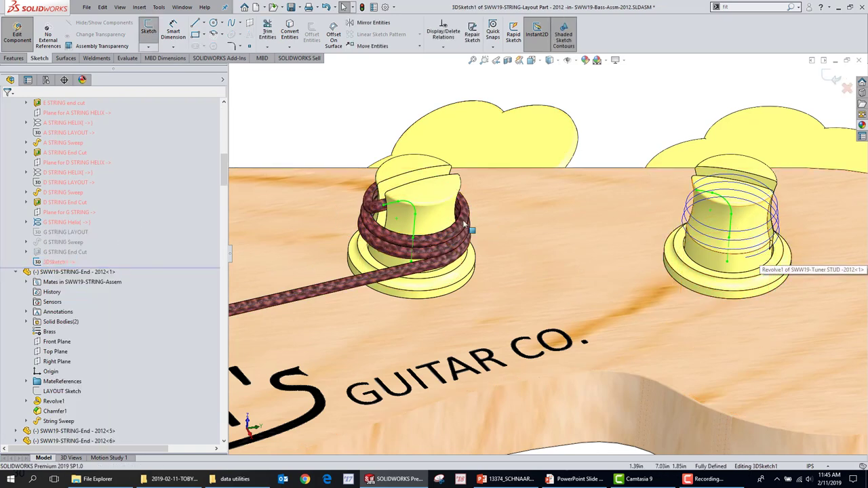
pyautogui.click(64, 224)
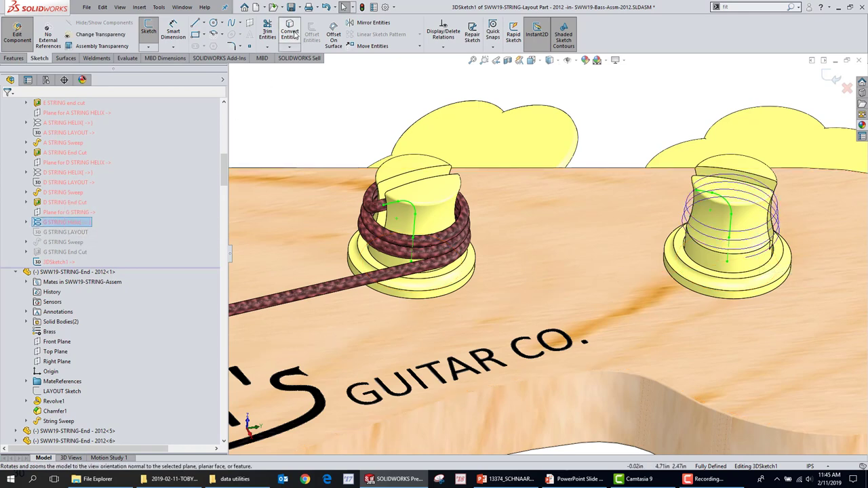
pyautogui.click(292, 33)
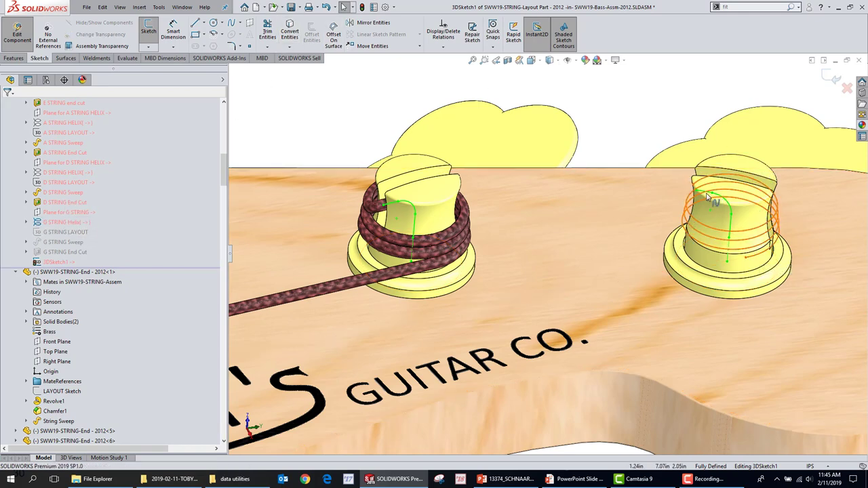
pyautogui.click(708, 197)
# Convert the short line, arc and straight segment of the last tuner stud's green path sketch into 3DSketch1.
pyautogui.moveTo(707, 197); pyautogui.dragTo(736, 227, button='middle')
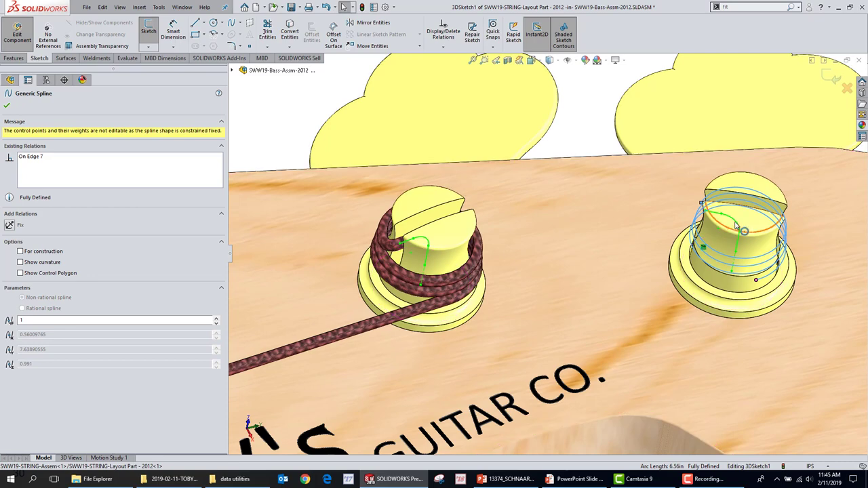
pyautogui.click(726, 220)
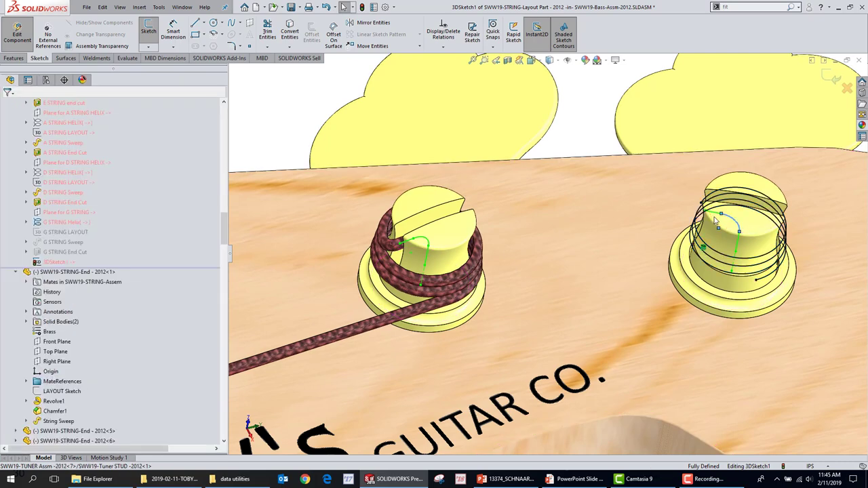
pyautogui.click(738, 252)
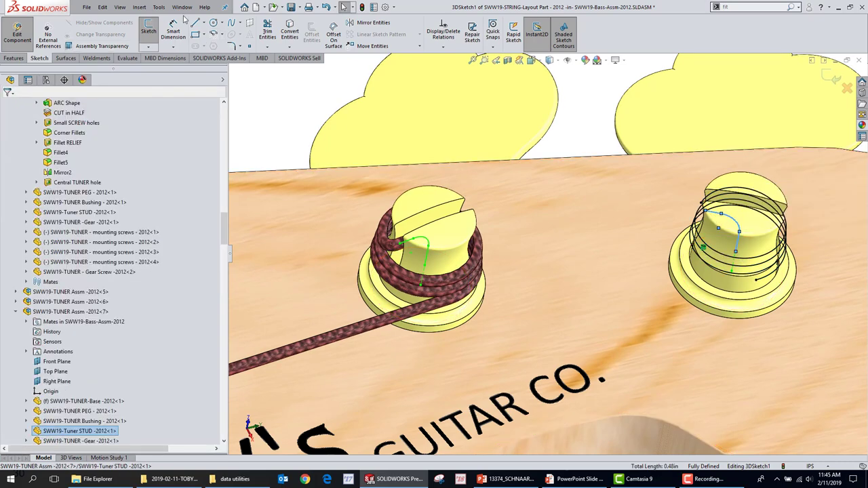
pyautogui.press('Escape')
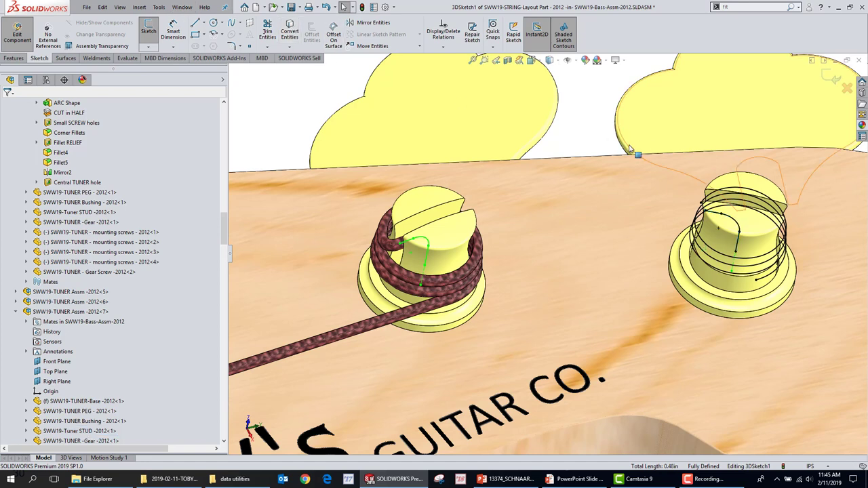
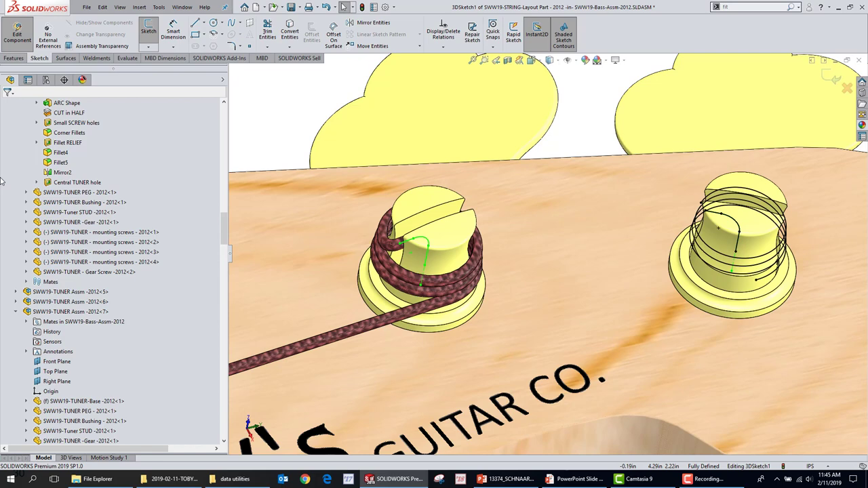
# Sketch a short line about 0.045 in long down from the helix's lower end, plus a connected line heading back toward the string retainer.
pyautogui.scroll(3, 481, 339)
pyautogui.scroll(-1, 534, 227)
pyautogui.press('s')
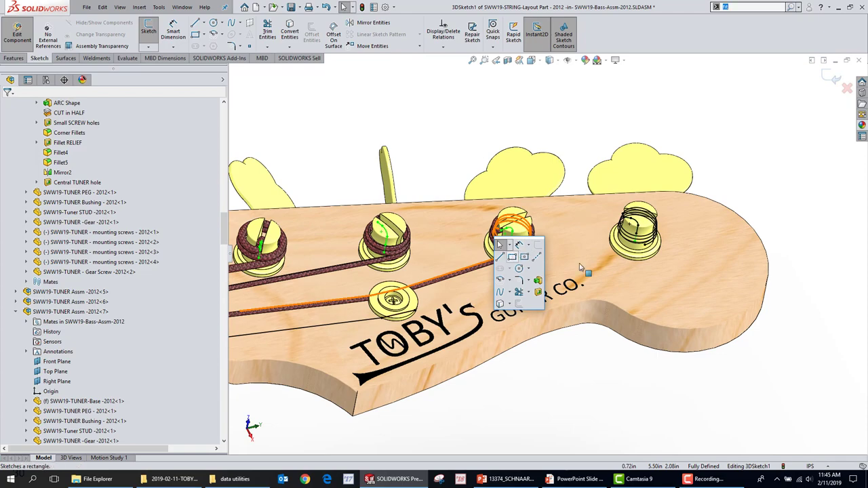
pyautogui.scroll(-5, 533, 260)
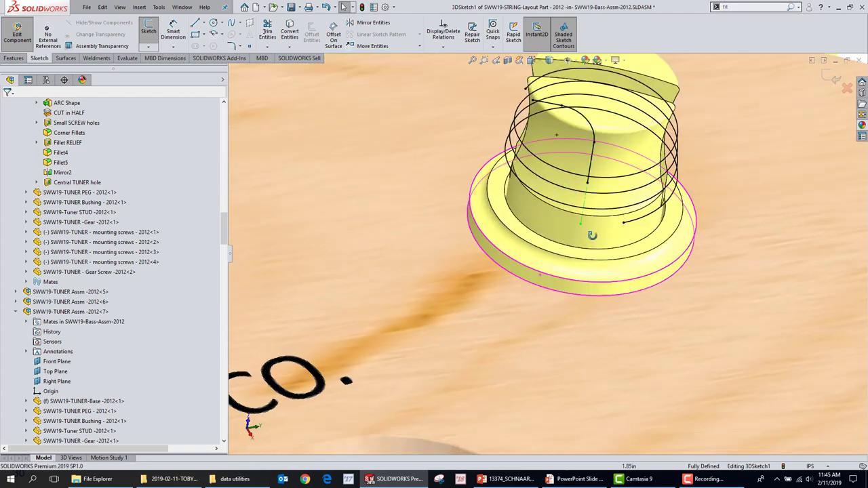
pyautogui.moveTo(592, 236); pyautogui.dragTo(612, 229, button='middle')
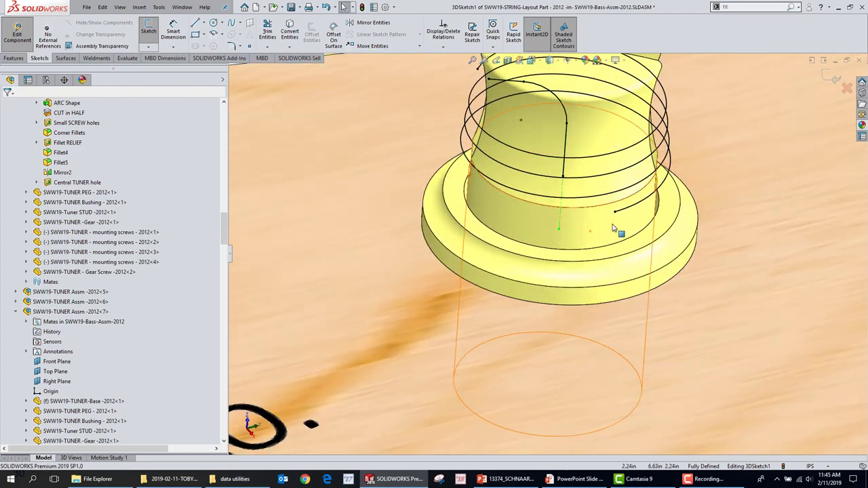
pyautogui.scroll(-2, 612, 229)
pyautogui.click(558, 290)
pyautogui.press('l')
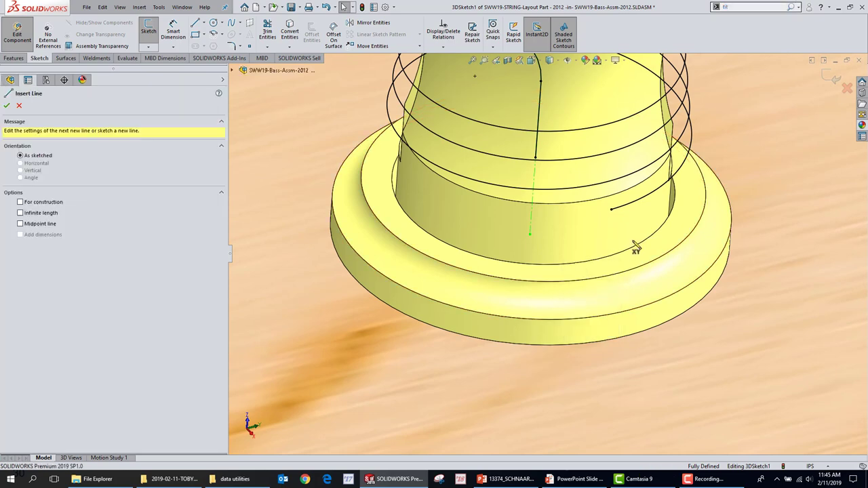
pyautogui.click(613, 210)
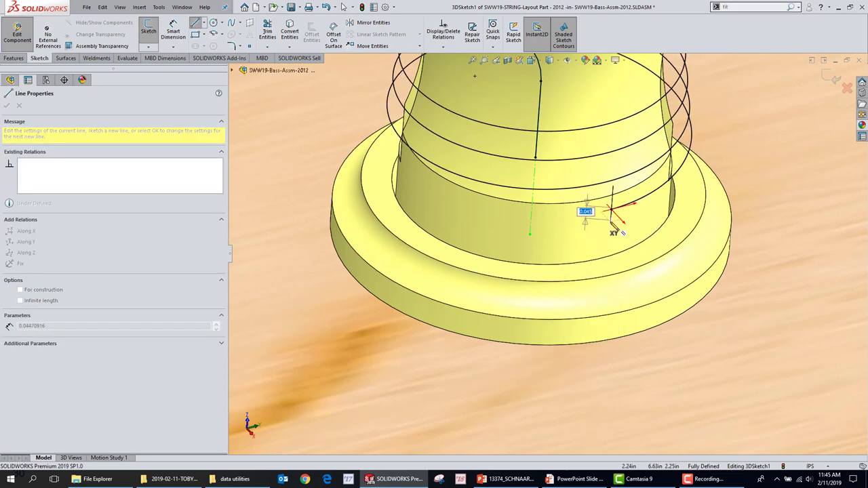
pyautogui.click(612, 223)
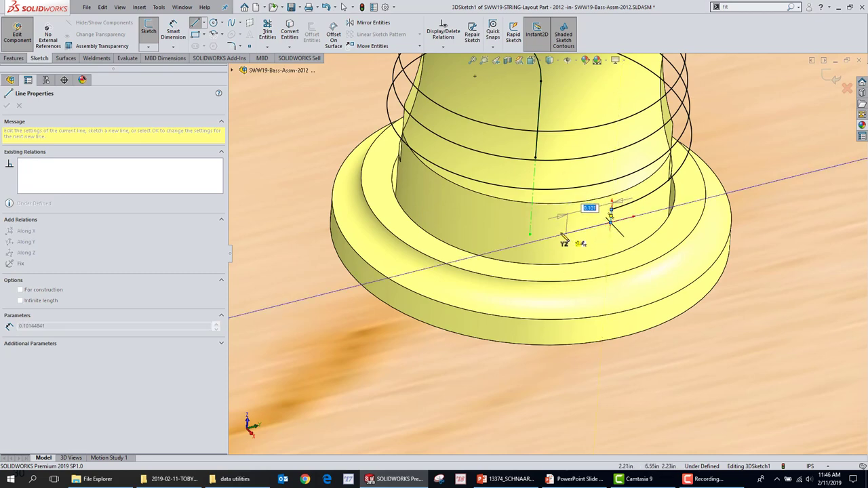
pyautogui.click(556, 237)
pyautogui.scroll(-1, 615, 227)
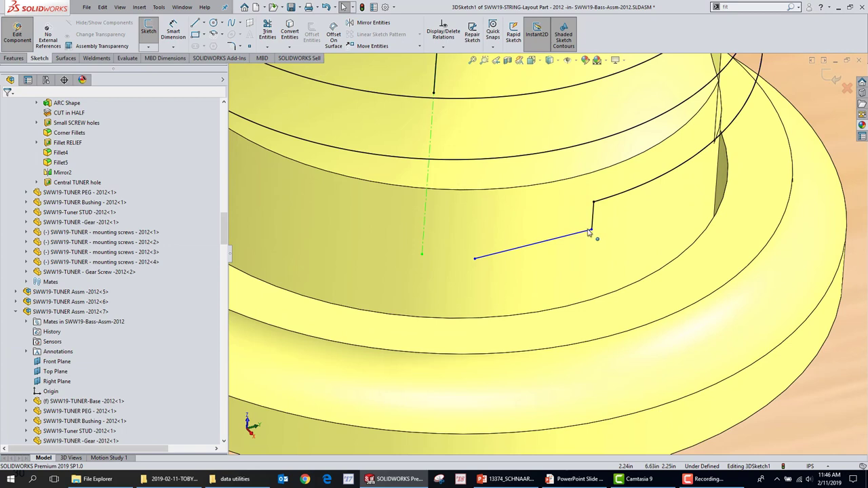
# Shorten the two new connector lines by moving their shared corner and free end closer to the helix's lower end.
pyautogui.moveTo(592, 229); pyautogui.dragTo(593, 213)
pyautogui.moveTo(477, 244); pyautogui.dragTo(562, 246)
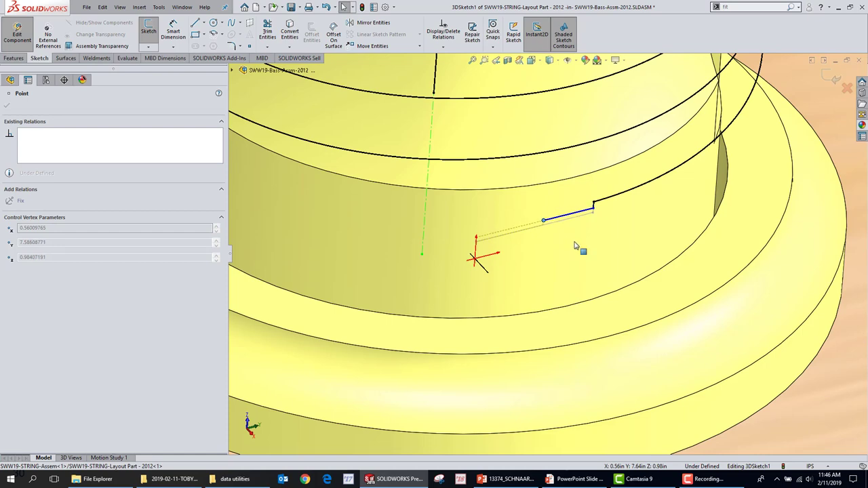
pyautogui.moveTo(476, 257); pyautogui.dragTo(542, 221)
pyautogui.click(593, 210)
pyautogui.keyDown('ctrl'); pyautogui.click(595, 206); pyautogui.keyUp('ctrl')
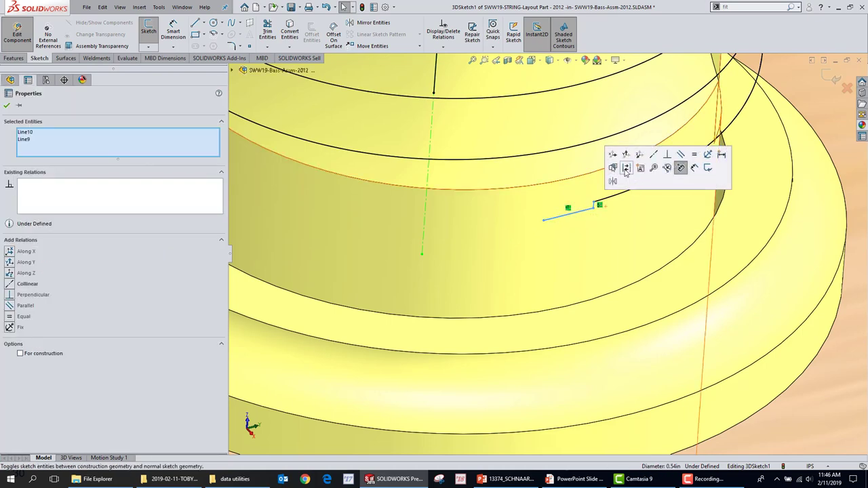
pyautogui.press('Escape')
# Sketch a 3D line from the far end of the string retainer's path line to the free end of the connector at the last tuner stud.
pyautogui.scroll(10, 591, 248)
pyautogui.press('s')
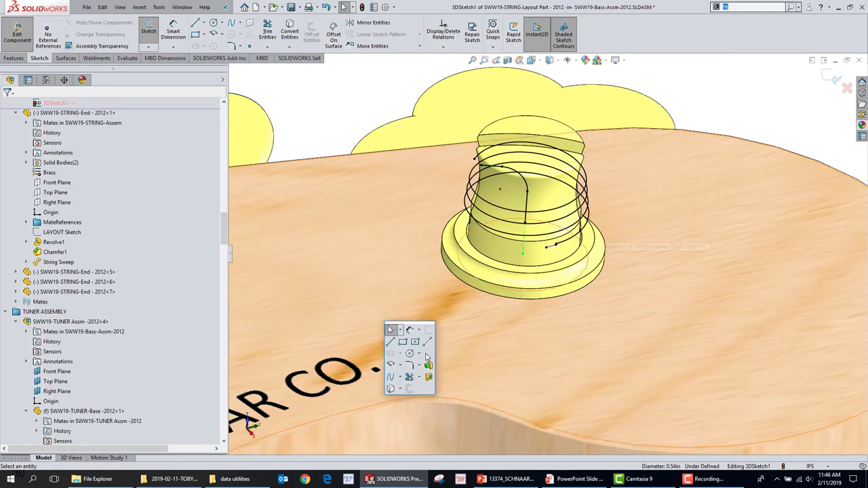
pyautogui.click(390, 341)
pyautogui.scroll(5, 382, 351)
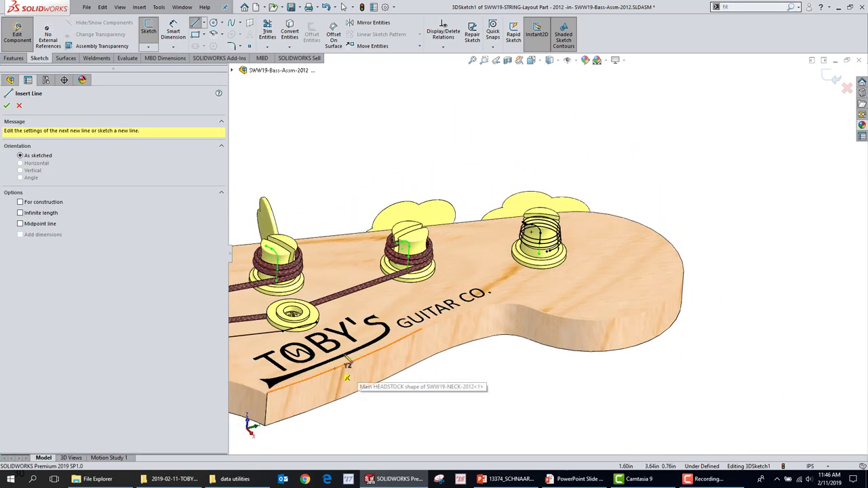
pyautogui.scroll(-3, 344, 363)
pyautogui.click(293, 298)
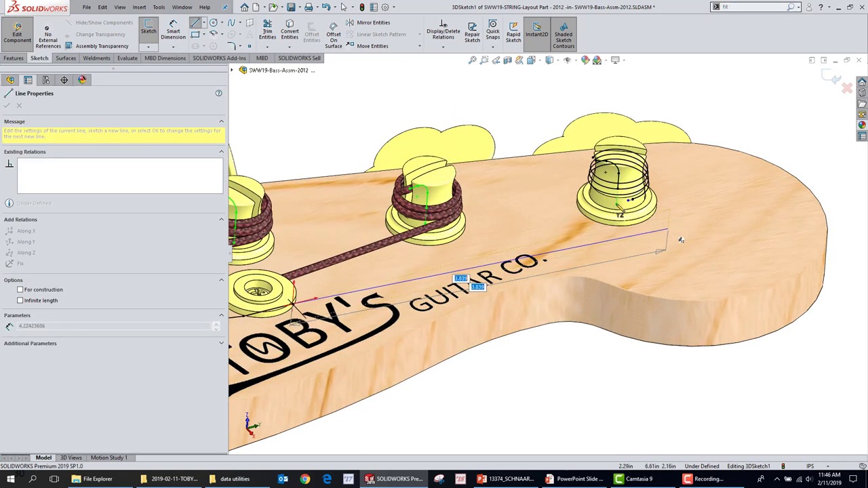
pyautogui.scroll(-5, 616, 213)
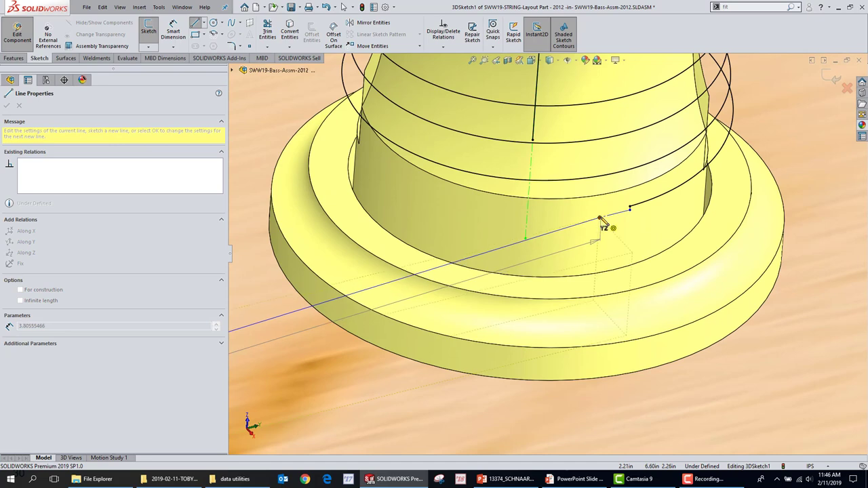
pyautogui.click(600, 219)
pyautogui.press('Escape')
# Exit 3DSketch1, create a new 3D sketch and start the Fit Spline command in it.
pyautogui.scroll(5, 689, 234)
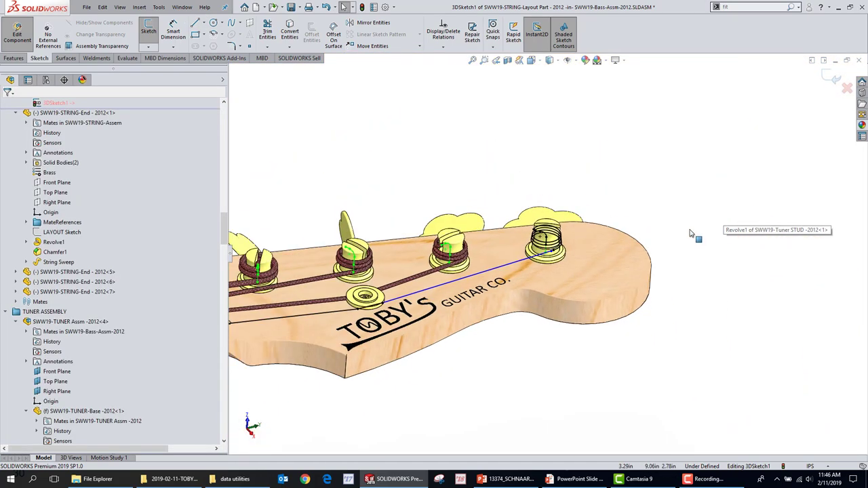
pyautogui.click(831, 78)
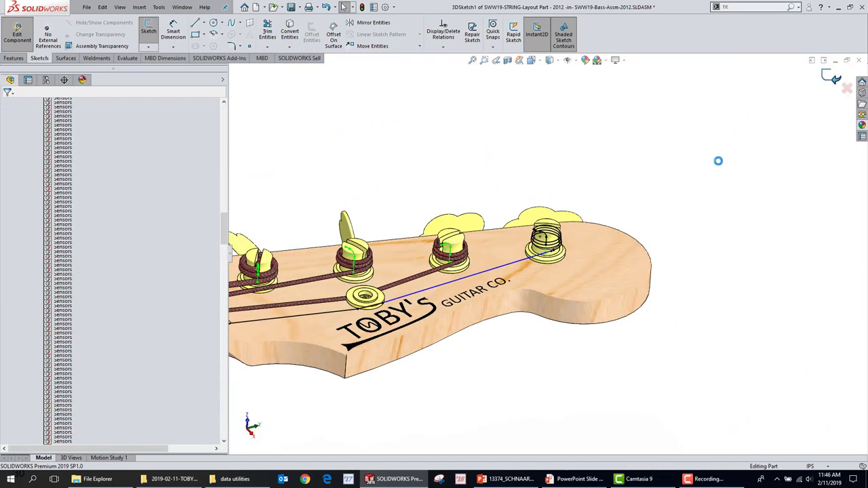
pyautogui.click(148, 47)
pyautogui.click(167, 68)
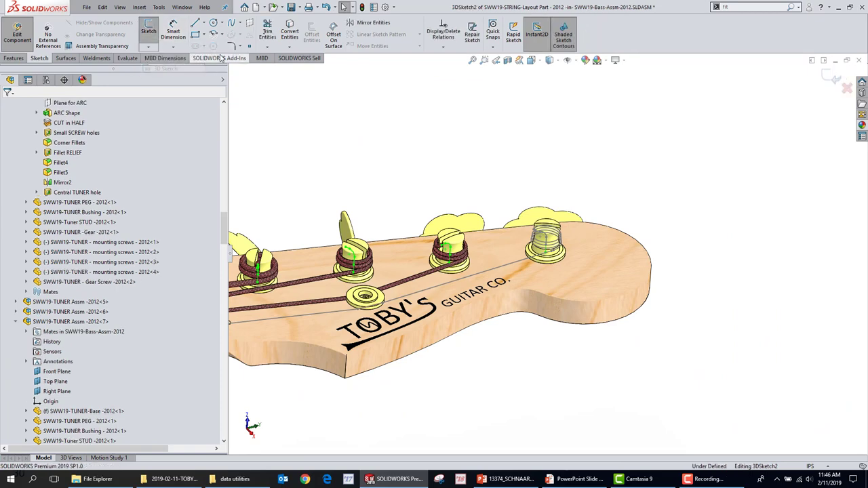
pyautogui.click(792, 11)
pyautogui.click(752, 21)
# Add the long headstock line and the helix around the last tuner stud to the fit spline, with Closed spline turned off.
pyautogui.scroll(-10, 546, 258)
pyautogui.click(434, 243)
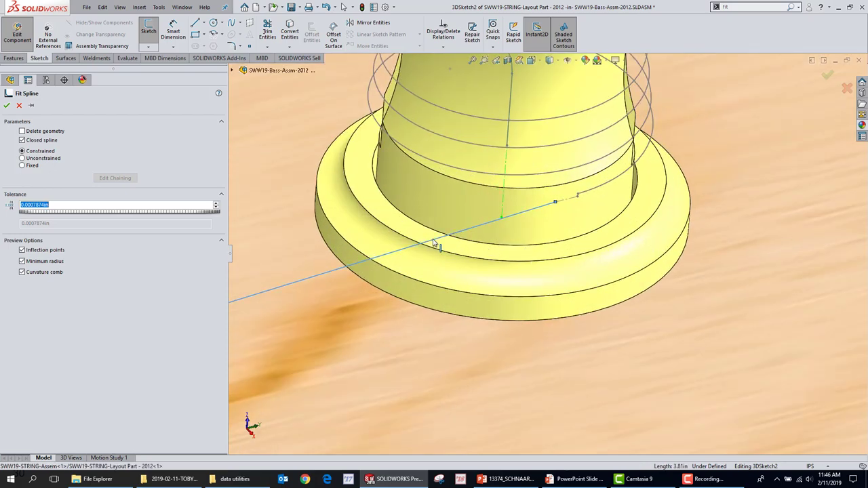
pyautogui.click(599, 193)
pyautogui.click(41, 141)
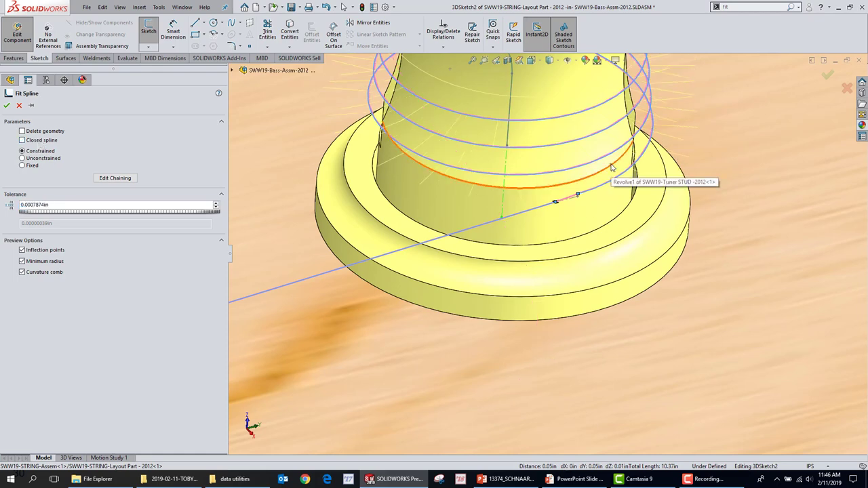
# Add the short line, arc and straight segment inside the last tuner stud to the fit spline.
pyautogui.scroll(3, 665, 125)
pyautogui.scroll(-8, 485, 227)
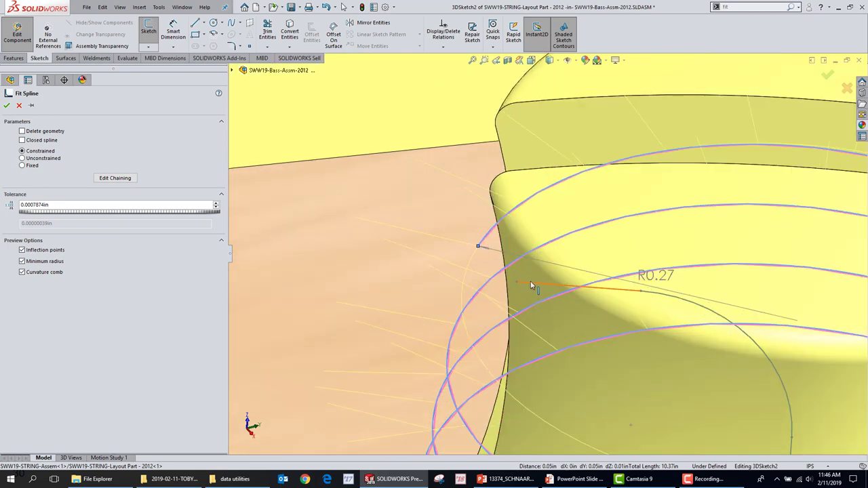
pyautogui.click(532, 284)
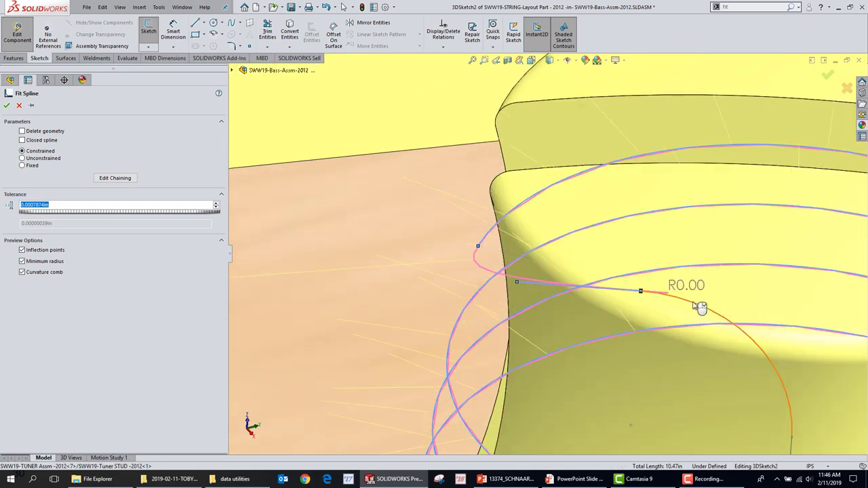
pyautogui.click(698, 308)
pyautogui.scroll(1, 798, 407)
pyautogui.click(751, 437)
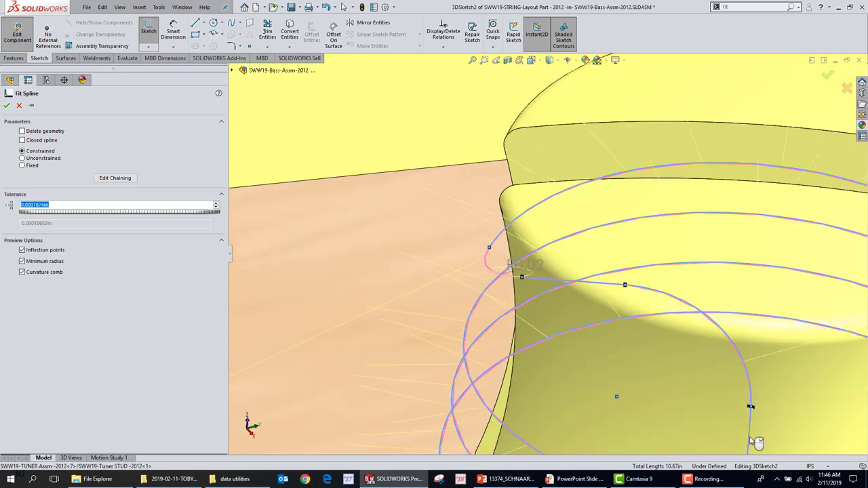
pyautogui.scroll(8, 752, 440)
# Extend the fit spline with the retainer segment, the retainer-to-nut line, and the nut and neck segments of the string path.
pyautogui.scroll(-8, 397, 378)
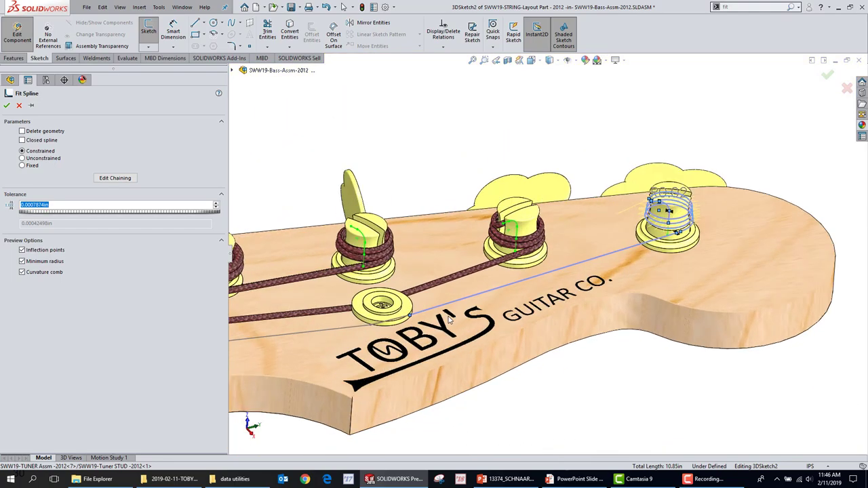
pyautogui.click(288, 302)
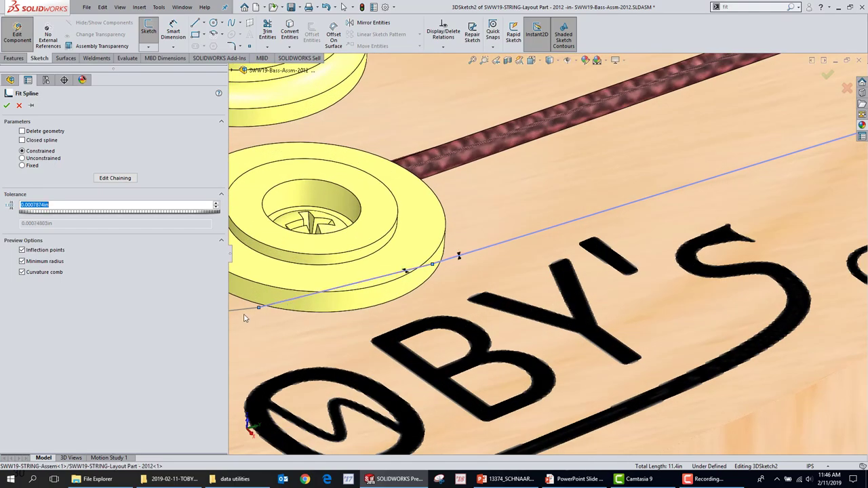
pyautogui.click(250, 312)
pyautogui.scroll(6, 271, 316)
pyautogui.scroll(-6, 439, 294)
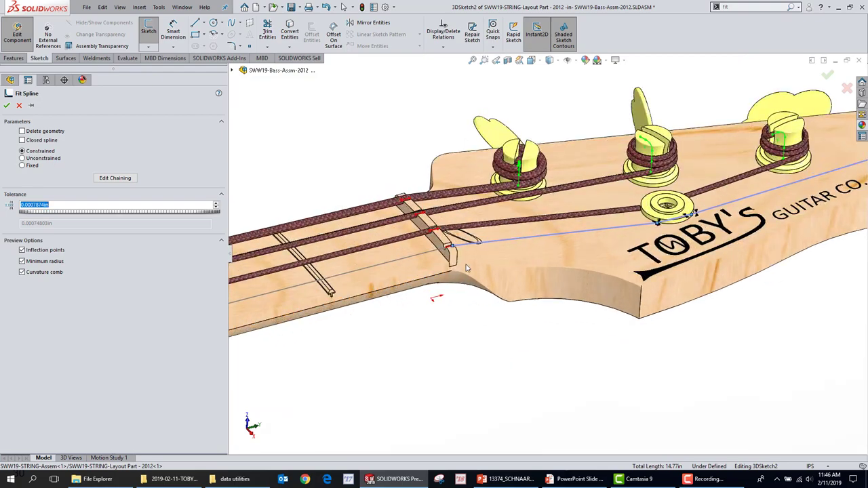
pyautogui.scroll(-3, 457, 250)
pyautogui.click(437, 244)
pyautogui.scroll(-2, 483, 238)
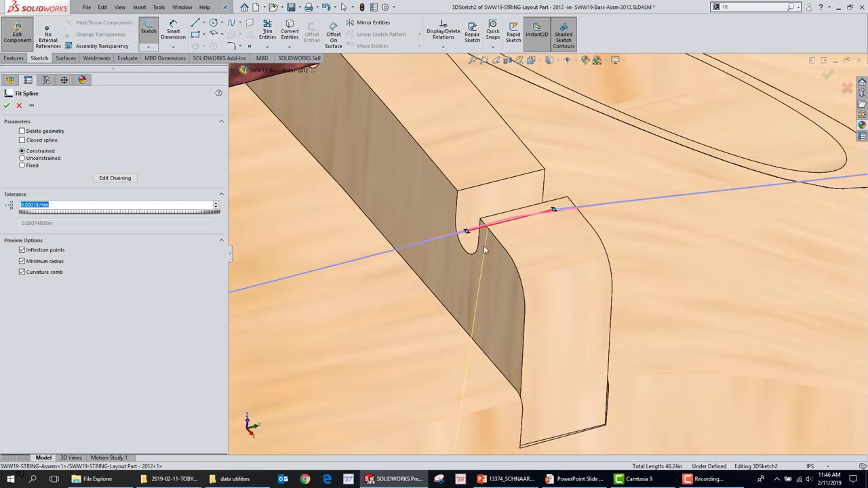
# Add the bridge end segment to the fit spline, set the tolerance to 0.0015748 in, accept it and exit the 3D sketch.
pyautogui.scroll(8, 484, 246)
pyautogui.scroll(6, 375, 301)
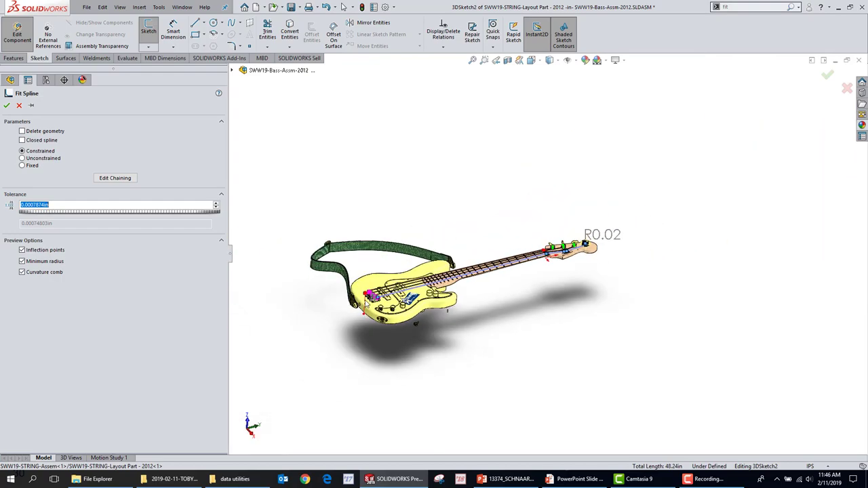
pyautogui.scroll(-7, 434, 278)
pyautogui.scroll(-6, 442, 273)
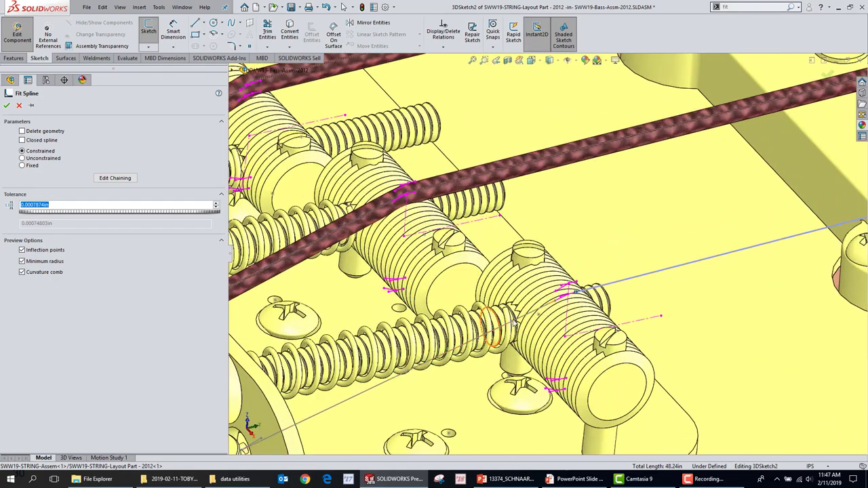
pyautogui.scroll(-3, 553, 310)
pyautogui.click(558, 292)
pyautogui.scroll(6, 519, 322)
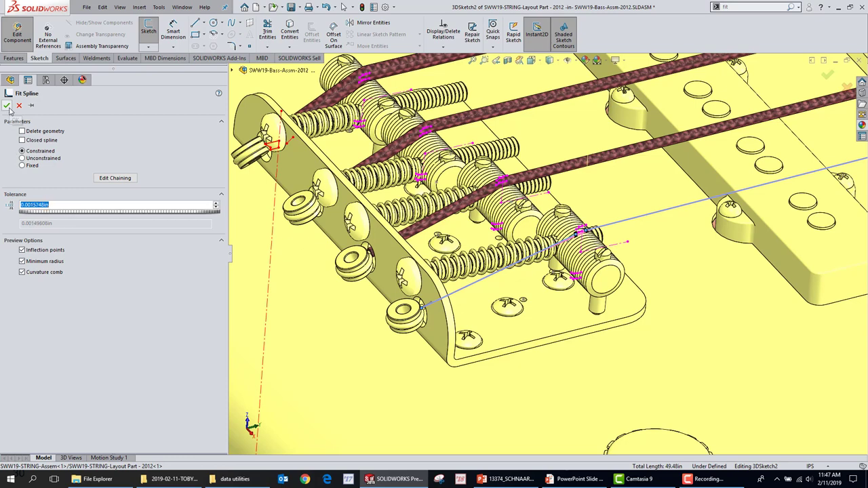
pyautogui.click(6, 105)
pyautogui.scroll(4, 548, 264)
pyautogui.click(826, 87)
pyautogui.scroll(-11, 97, 349)
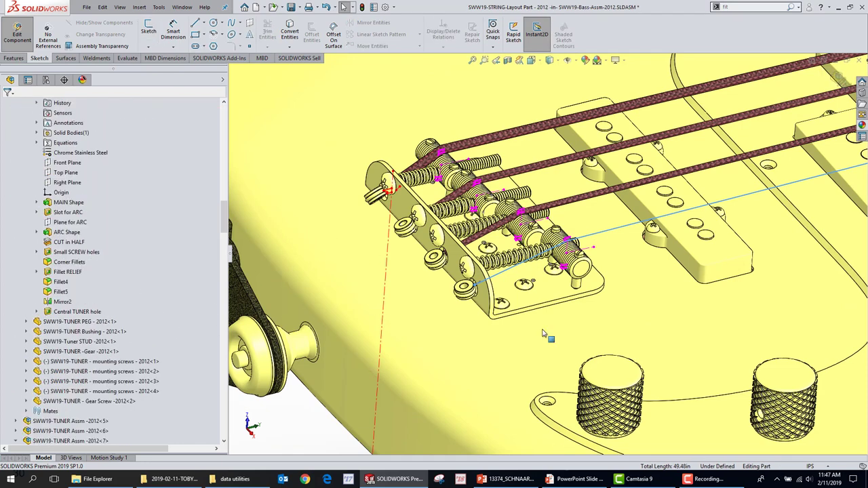
# Sweep a 0.045 in diameter circular profile along the fitted spline in 3DSketch2 to create the G string.
pyautogui.scroll(3, 389, 330)
pyautogui.scroll(8, 118, 123)
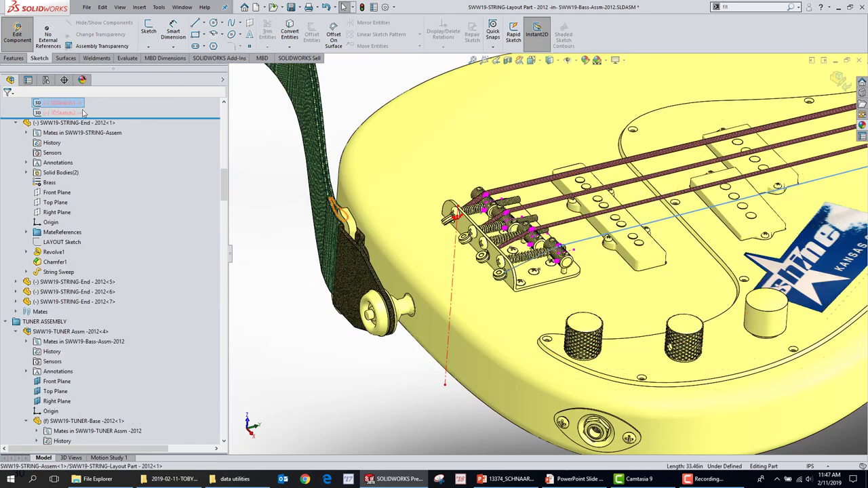
pyautogui.click(17, 59)
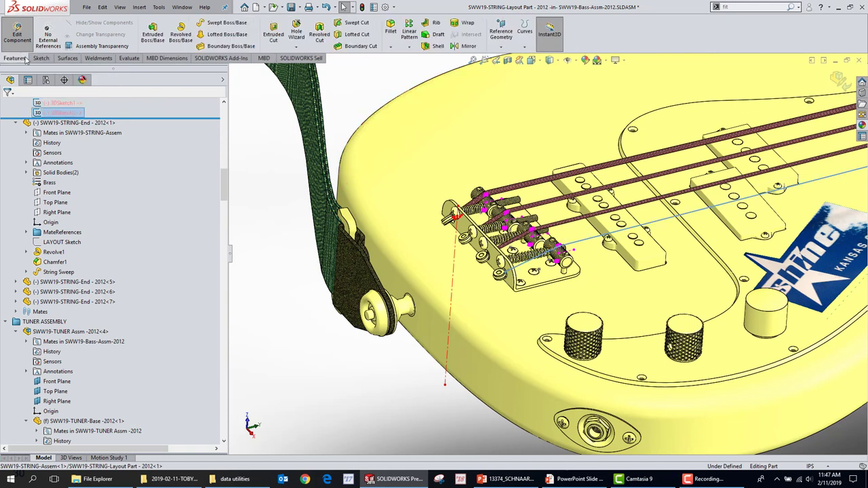
pyautogui.click(216, 22)
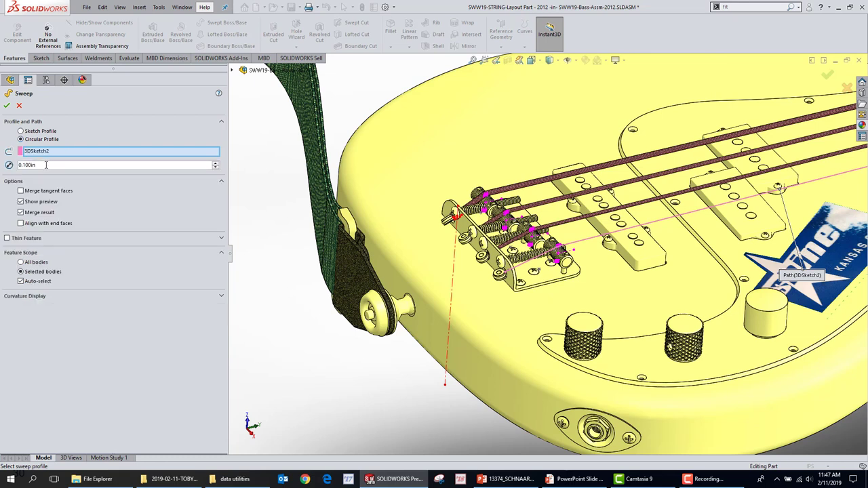
pyautogui.write('.045')
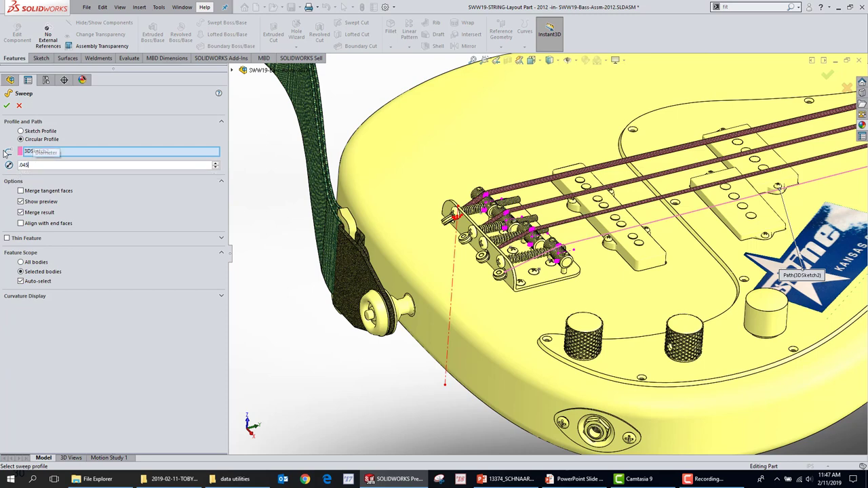
pyautogui.press('Return')
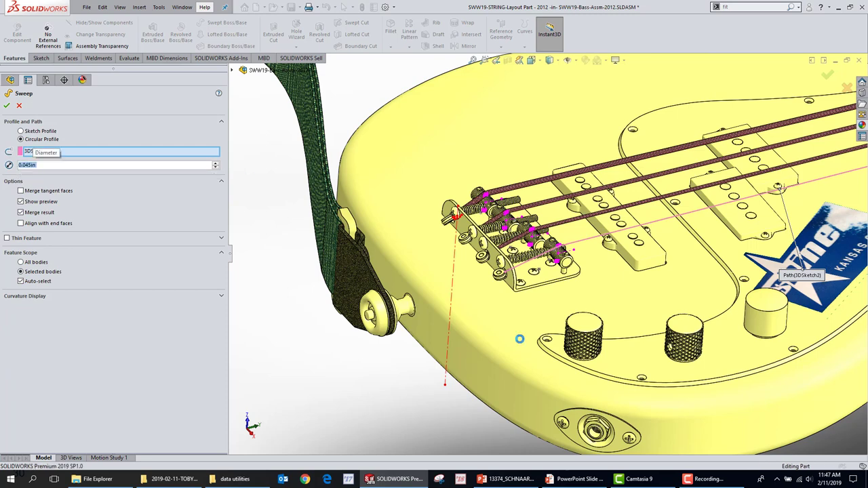
pyautogui.scroll(5, 525, 241)
pyautogui.scroll(2, 746, 231)
pyautogui.scroll(-8, 672, 221)
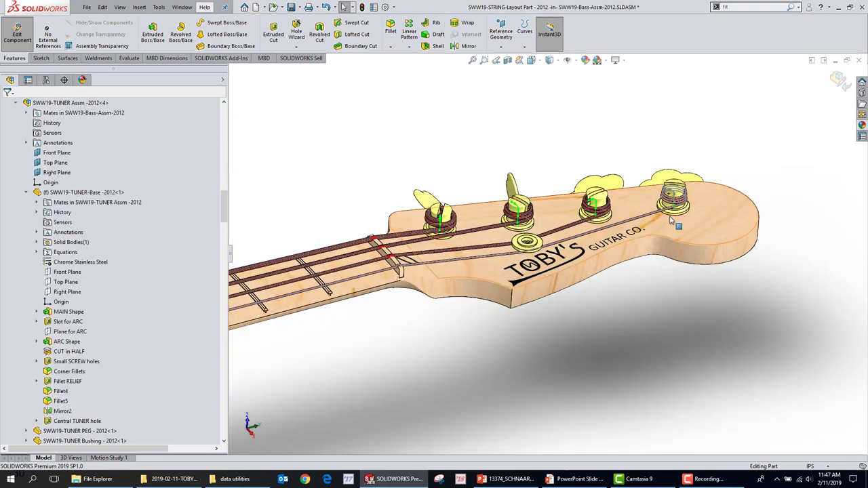
# Hide all sketches and reference items around the wound string and finish editing the string part, returning to the bass assembly.
pyautogui.scroll(-6, 671, 221)
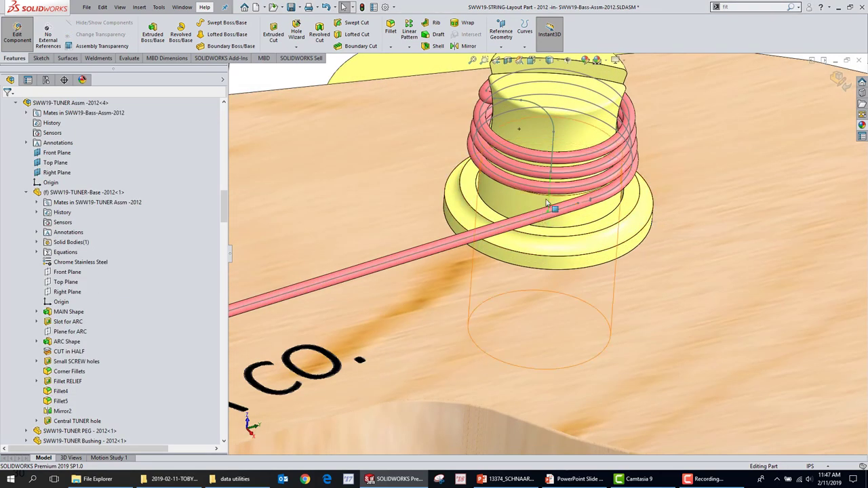
pyautogui.click(567, 60)
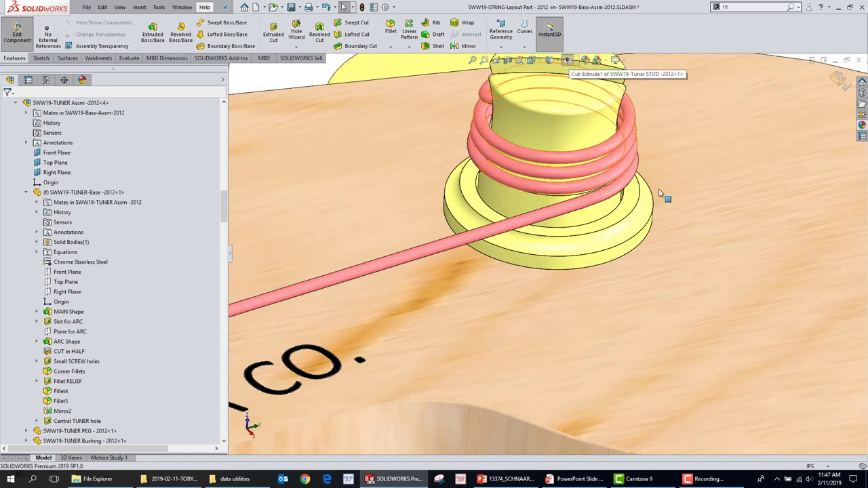
pyautogui.scroll(2, 599, 239)
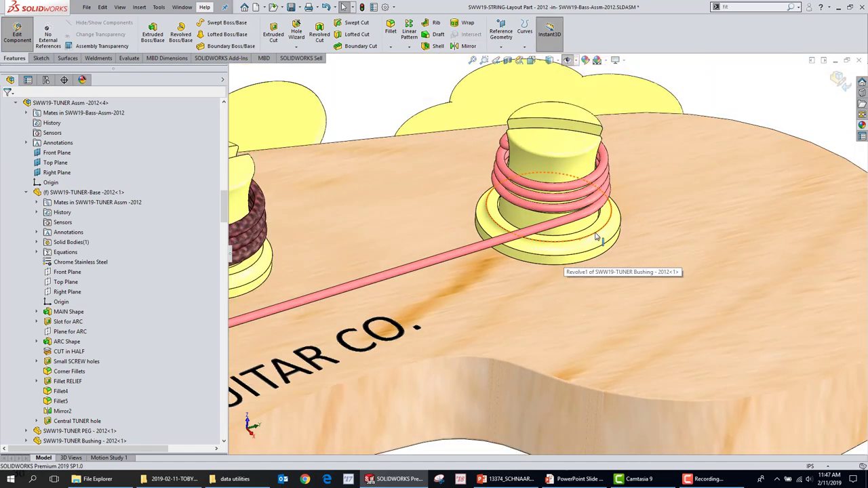
pyautogui.scroll(4, 599, 239)
pyautogui.moveTo(536, 237); pyautogui.dragTo(502, 244, button='middle')
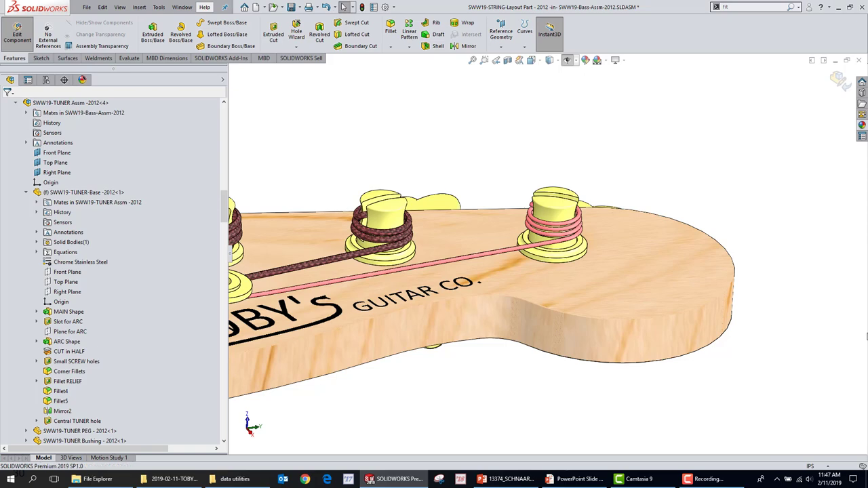
pyautogui.press('f')
pyautogui.moveTo(586, 343); pyautogui.dragTo(434, 254, button='middle')
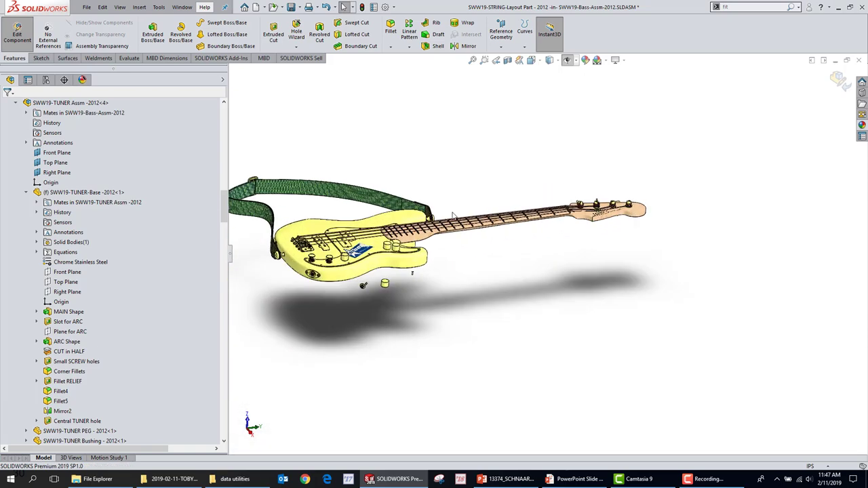
pyautogui.click(841, 80)
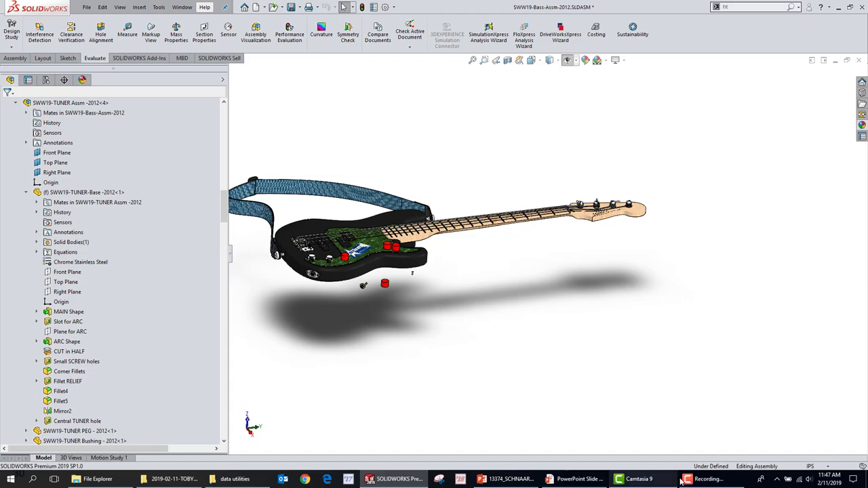
pyautogui.hotkey('alt', 'Tab')
pyautogui.press('Right')
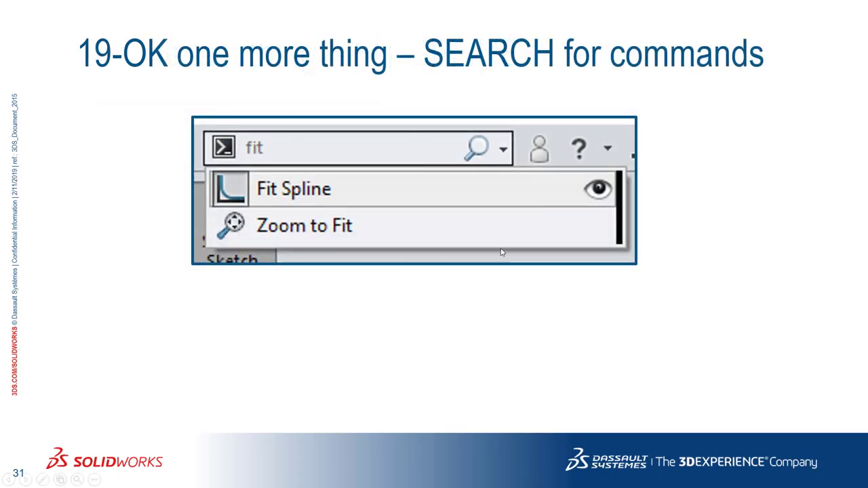
pyautogui.press('Right')
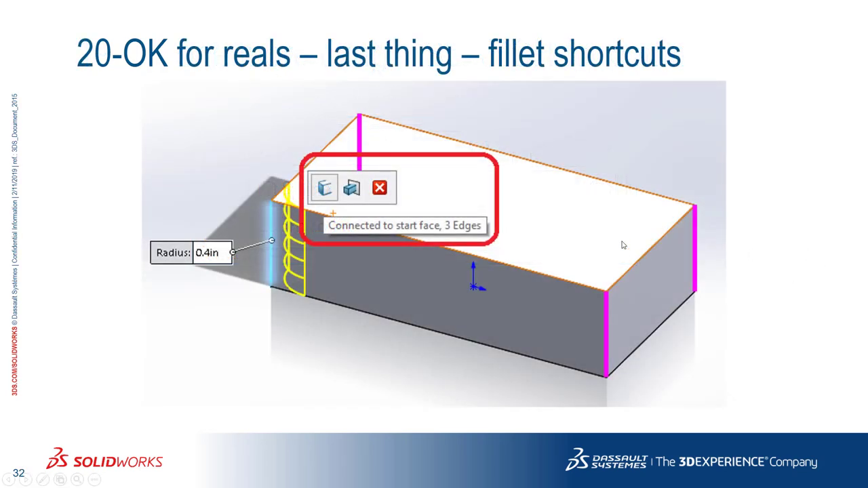
pyautogui.hotkey('alt', 'Tab')
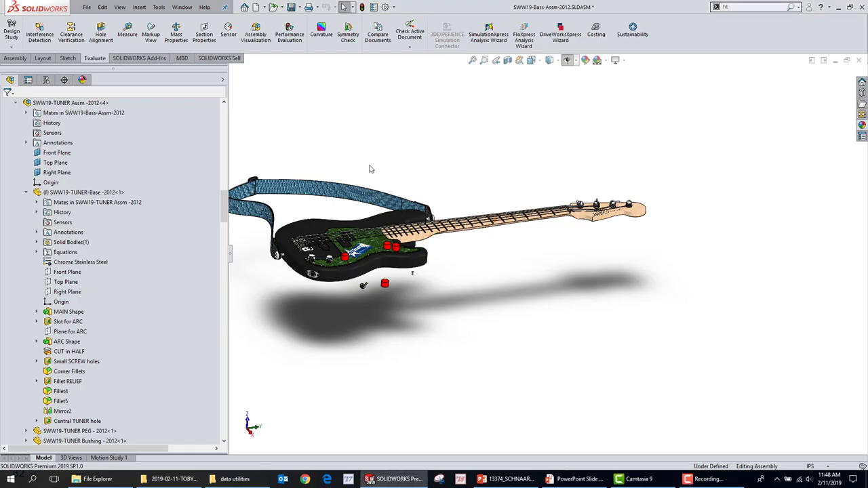
# Create a new part from the PART-INCH template and start a sketch on the Top Plane.
pyautogui.click(255, 7)
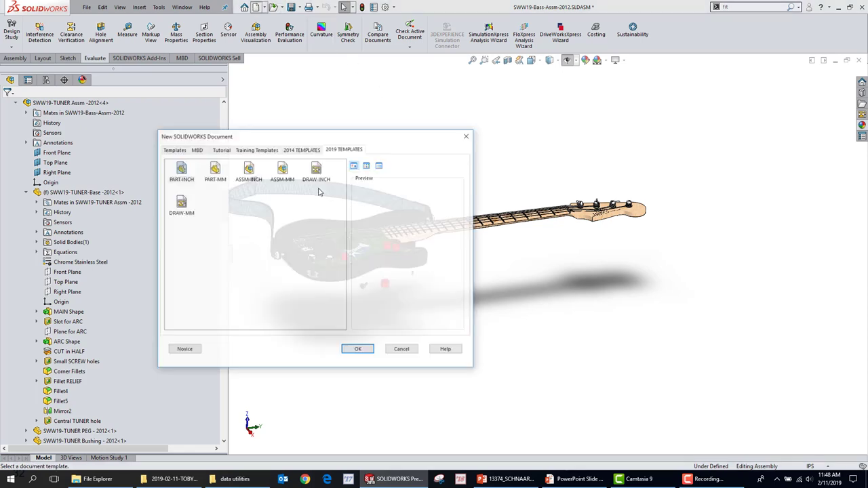
pyautogui.doubleClick(182, 171)
pyautogui.click(35, 163)
pyautogui.click(62, 150)
# Sketch a center rectangle at the origin, 3 in high and 6 in wide.
pyautogui.press('s')
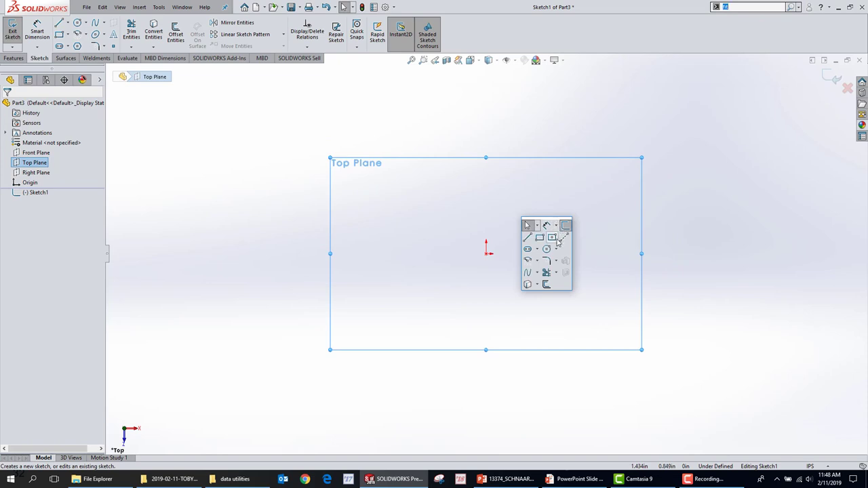
pyautogui.click(556, 239)
pyautogui.click(488, 252)
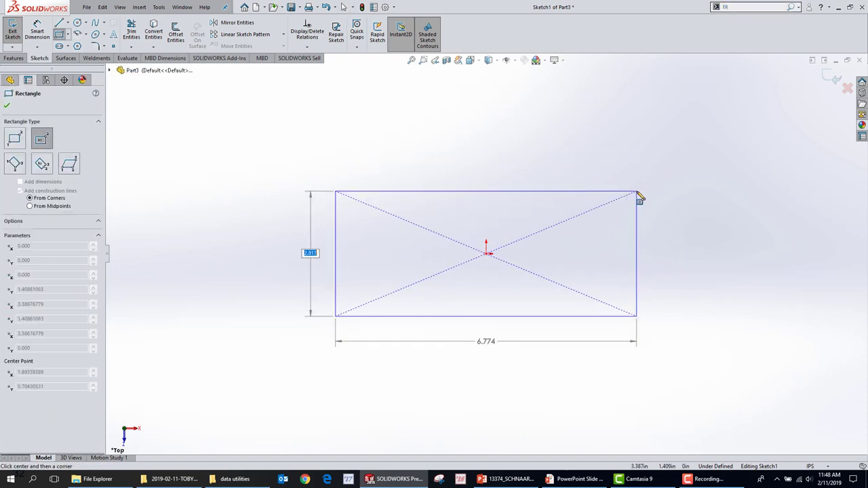
pyautogui.write('3')
pyautogui.press('Tab')
pyautogui.write('6')
pyautogui.press('Return')
# Extrude the rectangle upward as a blind boss 1.2 in deep.
pyautogui.press('s')
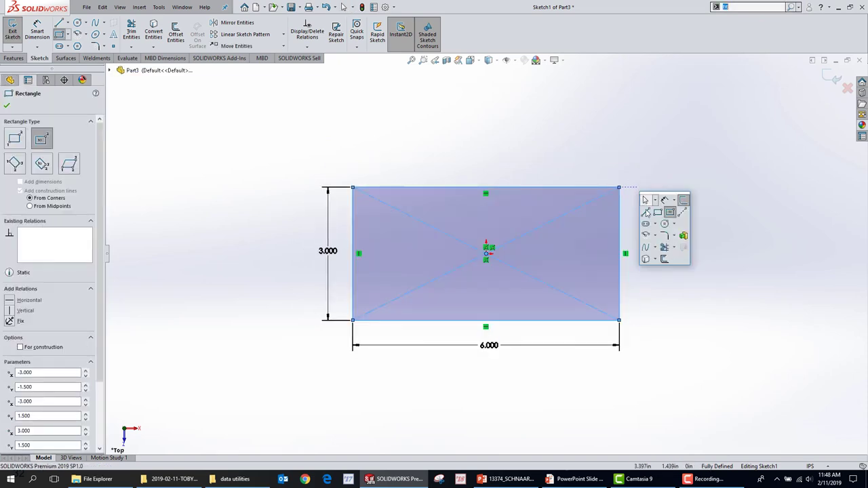
pyautogui.click(684, 235)
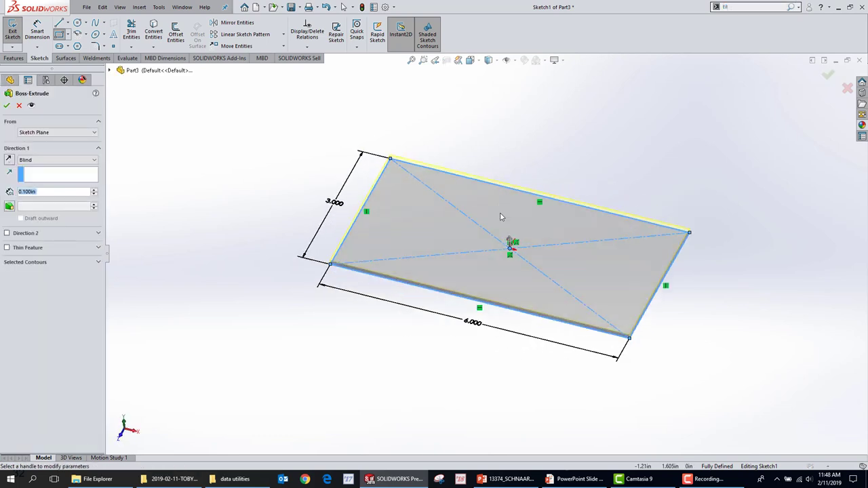
pyautogui.moveTo(517, 238); pyautogui.dragTo(520, 193)
pyautogui.click(828, 74)
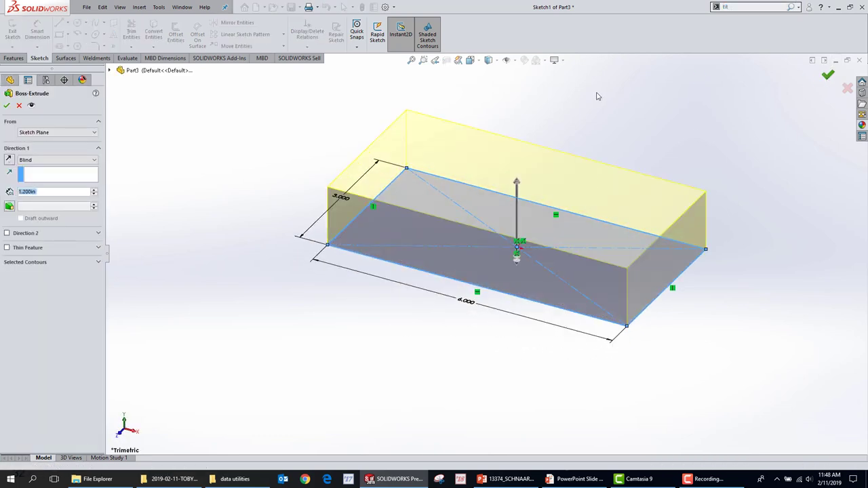
pyautogui.press('s')
pyautogui.click(301, 129)
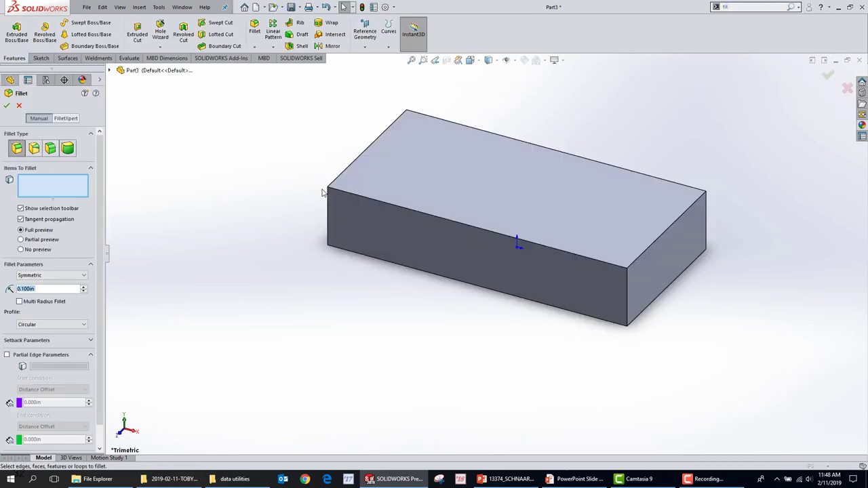
pyautogui.click(330, 214)
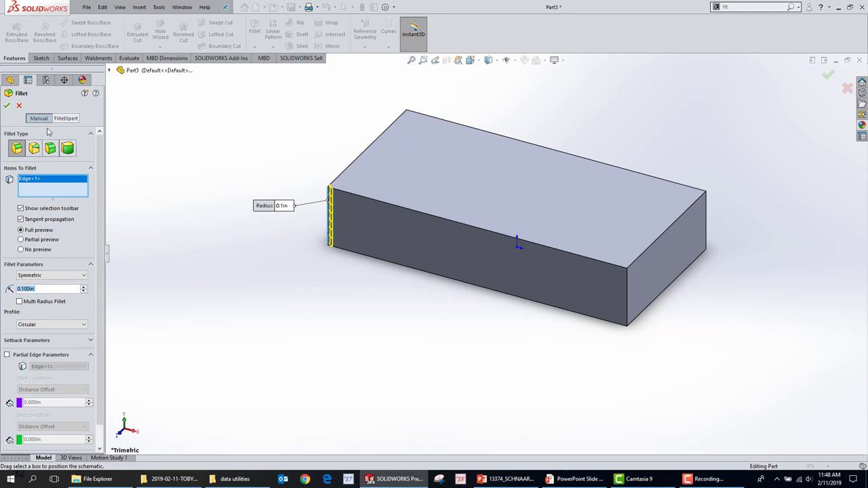
pyautogui.press('Escape')
# Fillet the block's four vertical corner edges with a 0.39370079 in radius, using the edges-connected-to-start-face selection, and undo the fillet.
pyautogui.click(347, 140)
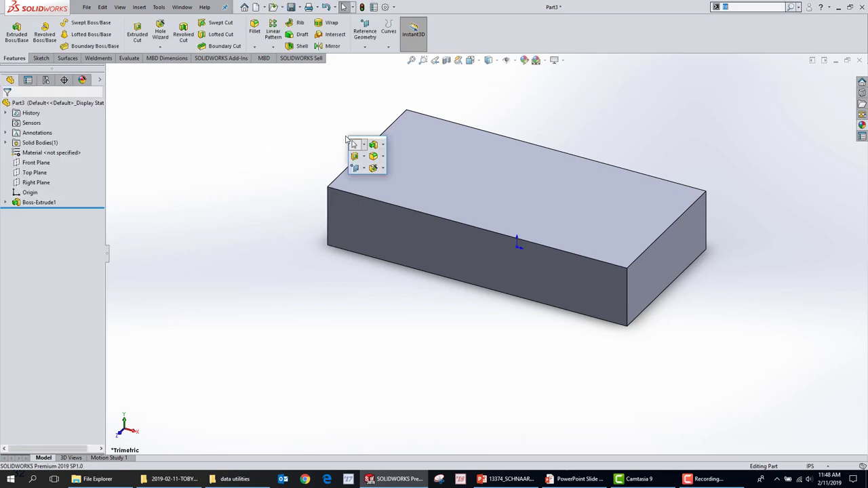
pyautogui.write('fil')
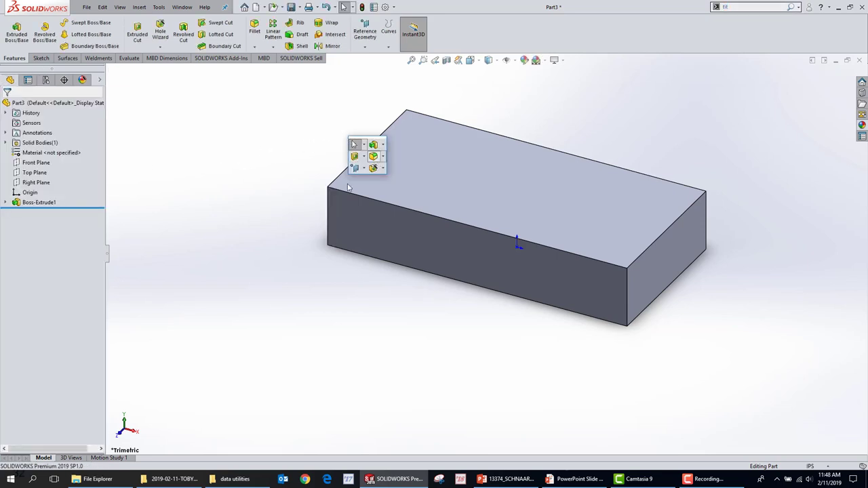
pyautogui.press('Return')
pyautogui.click(329, 213)
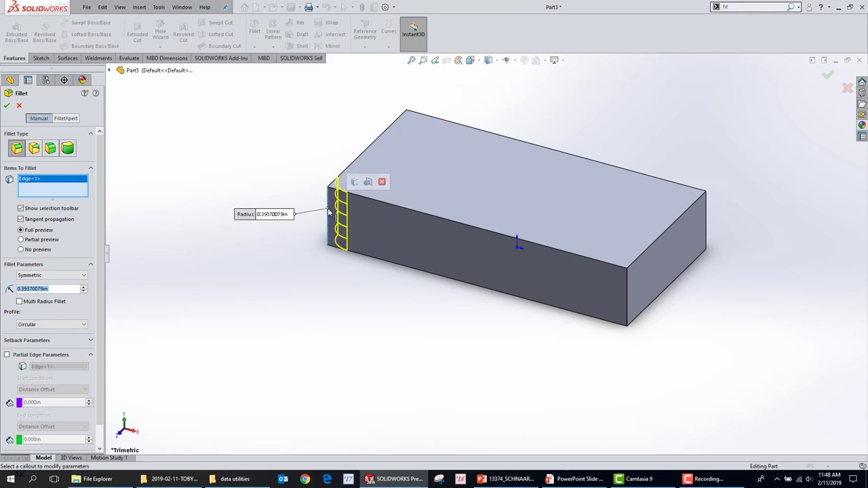
pyautogui.click(353, 182)
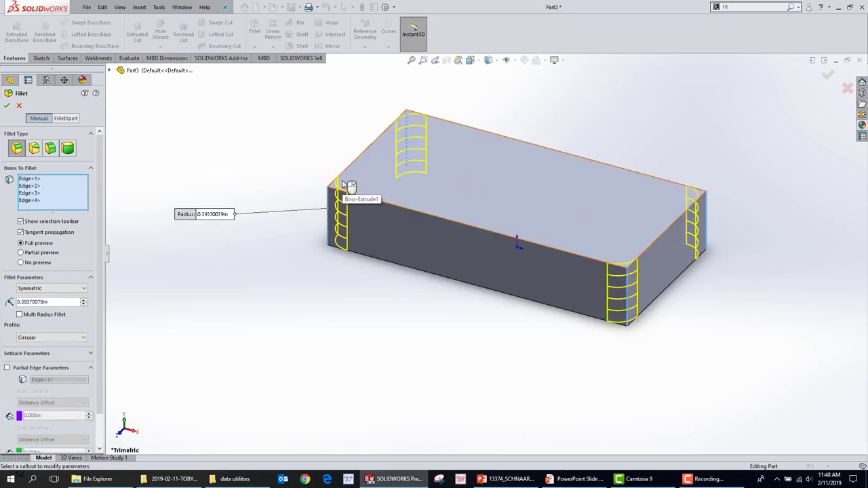
pyautogui.press('Return')
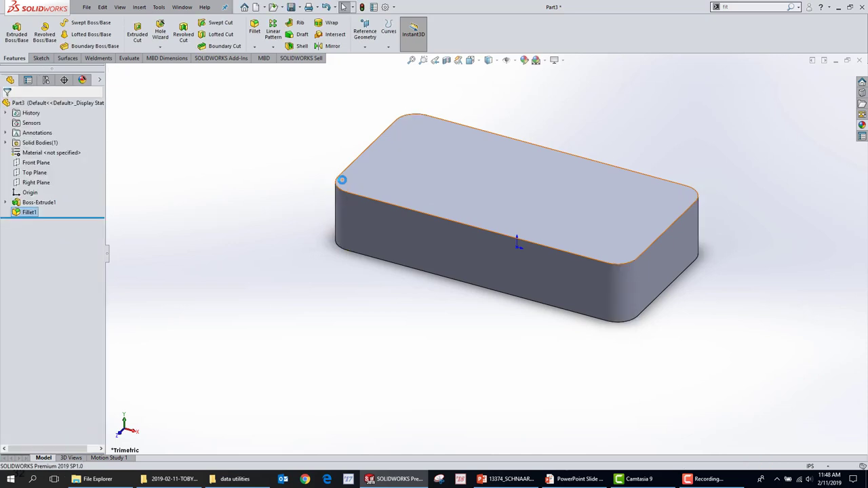
pyautogui.hotkey('ctrl', 'z')
# Fillet the block's four vertical corner edges with a 0.5 in radius, using the edges-connected-to-start-face selection.
pyautogui.click(337, 151)
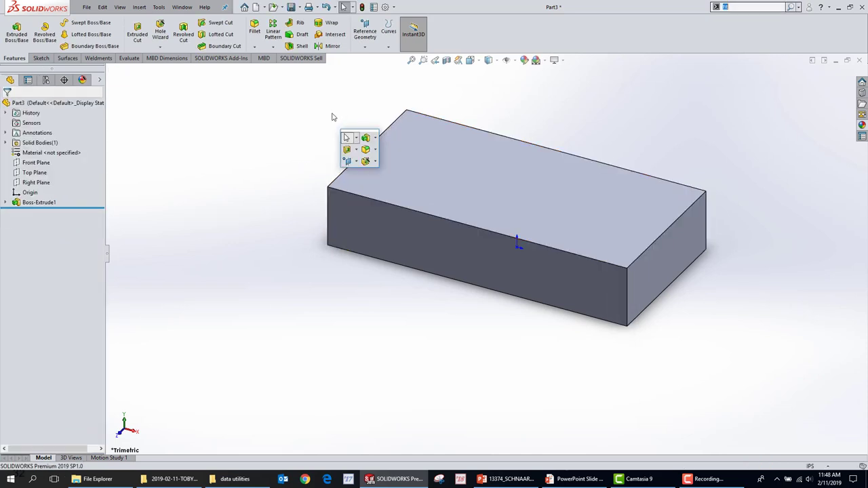
pyautogui.click(365, 149)
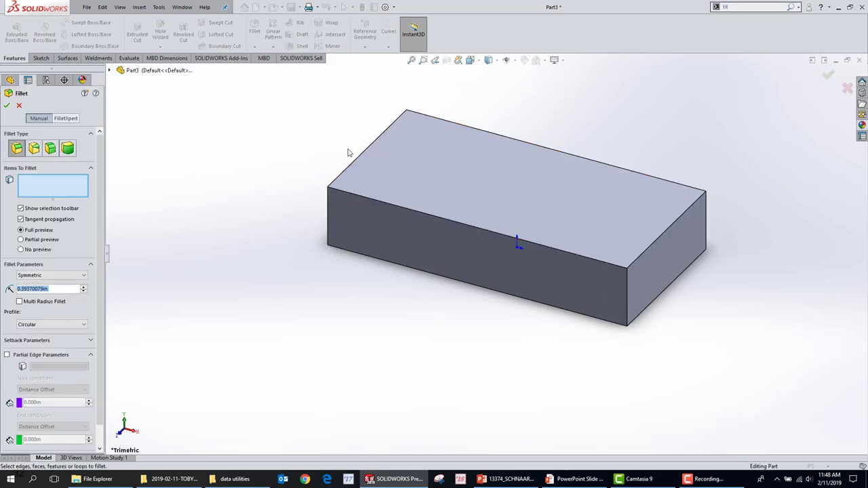
pyautogui.write('.5')
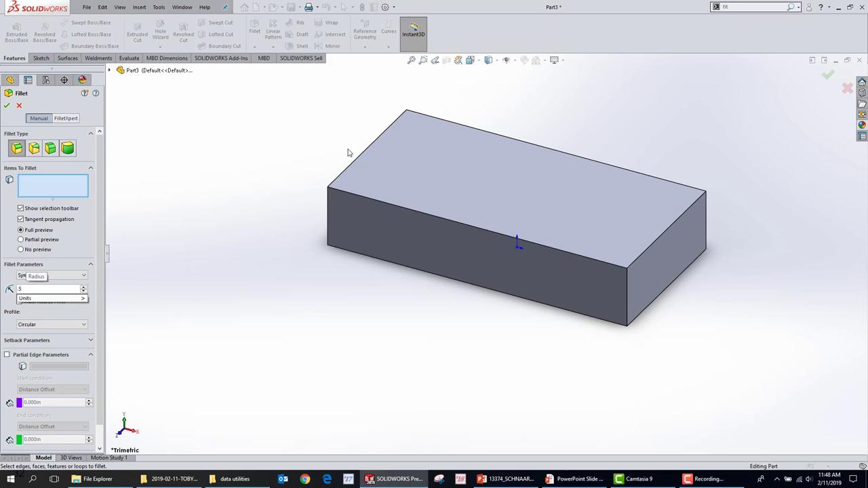
pyautogui.press('Return')
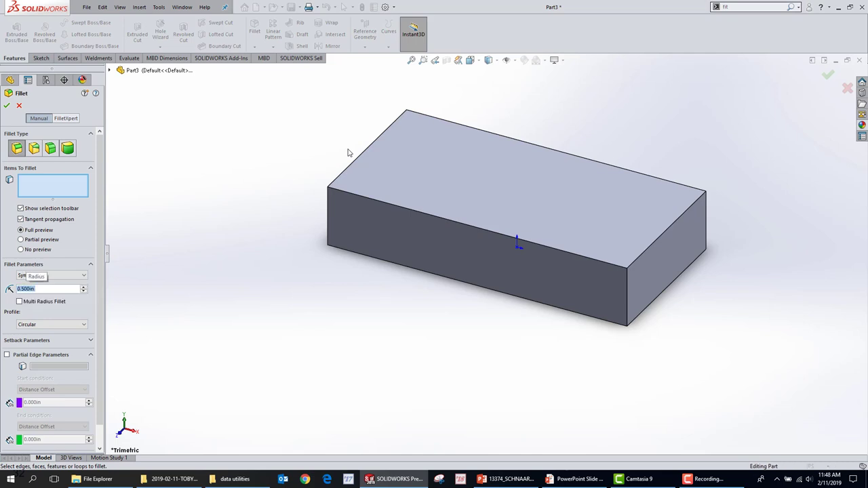
pyautogui.click(326, 209)
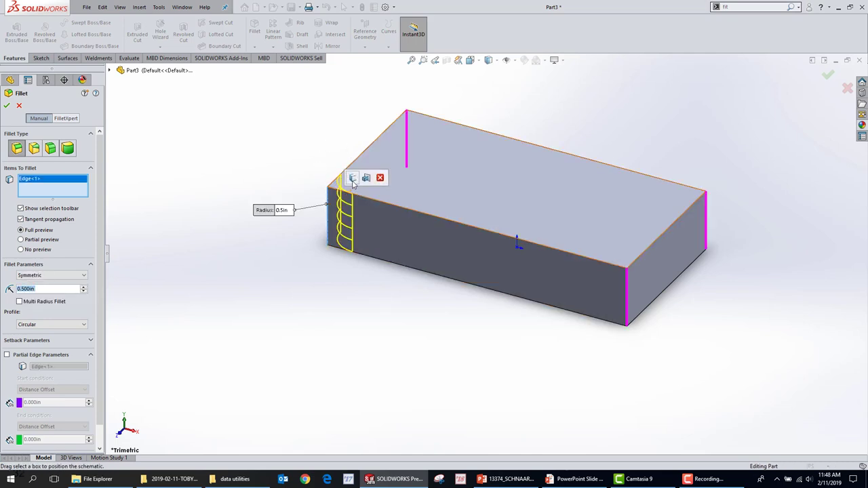
pyautogui.click(352, 179)
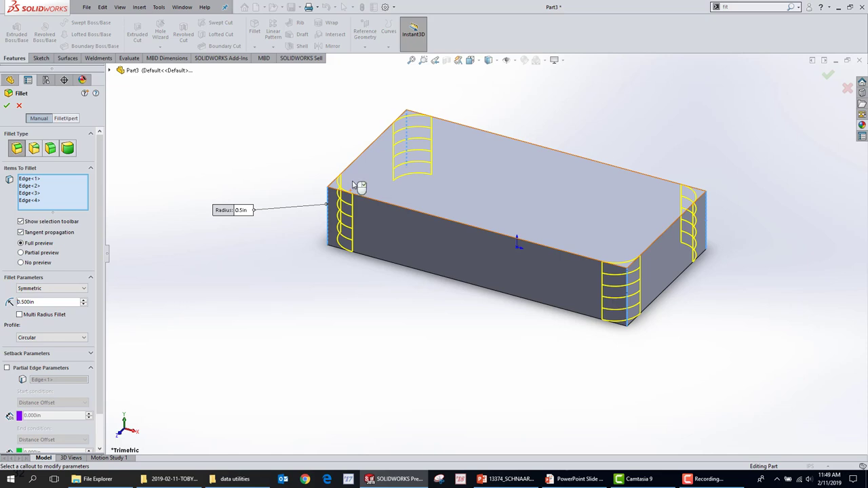
pyautogui.rightClick(353, 185)
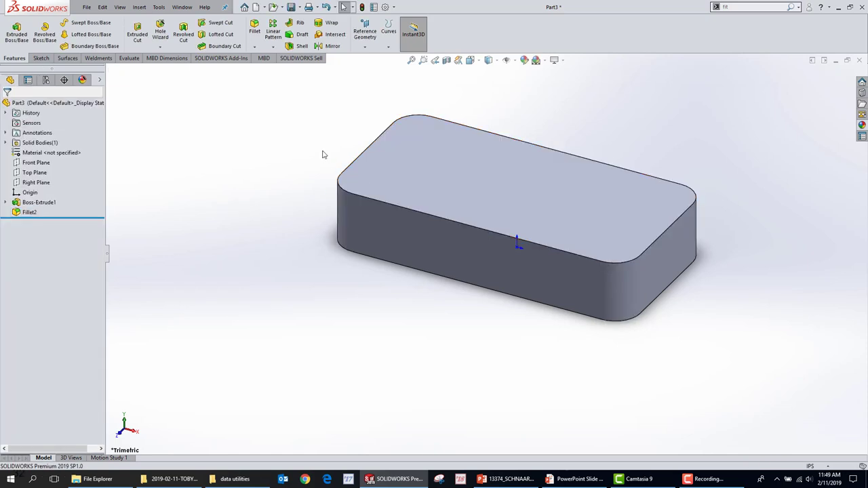
pyautogui.click(477, 167)
pyautogui.press('s')
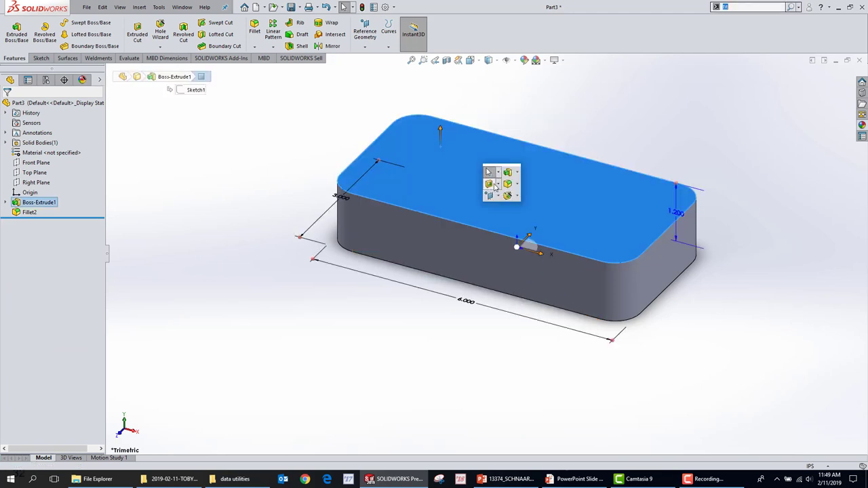
pyautogui.click(499, 184)
pyautogui.click(479, 163)
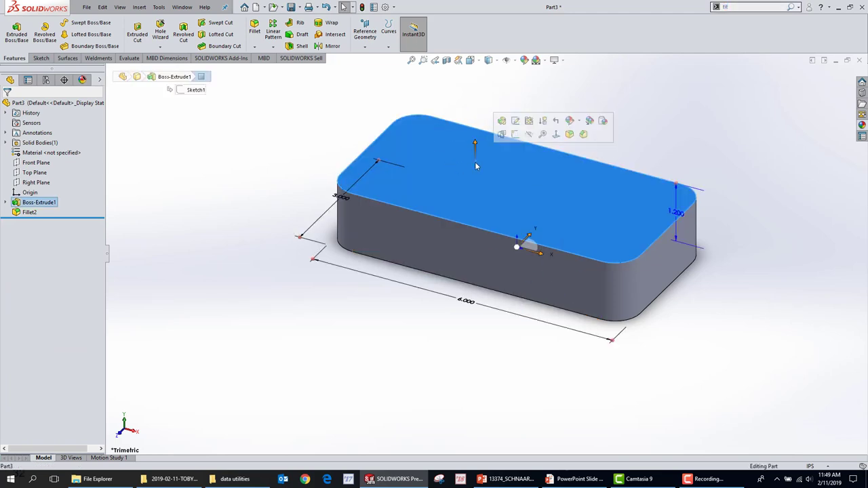
pyautogui.click(40, 57)
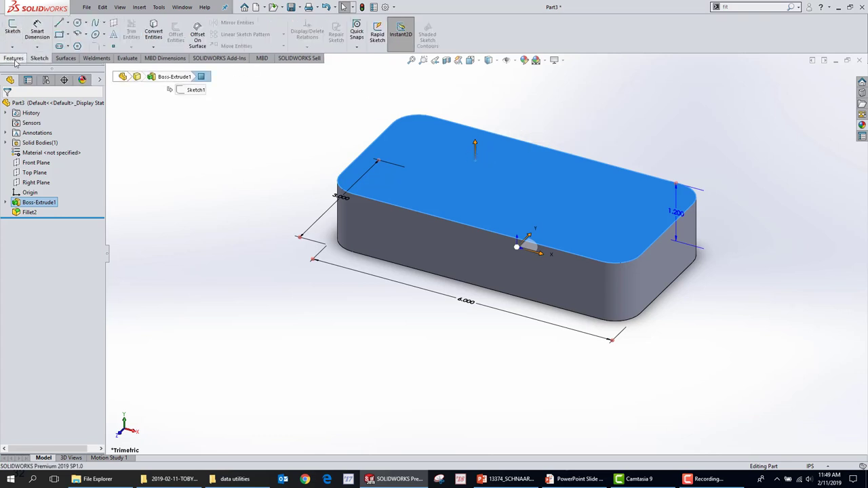
pyautogui.click(13, 58)
# Sketch a center rectangle at the origin on the block's top face, 1.5 in high and 4 in wide.
pyautogui.click(506, 164)
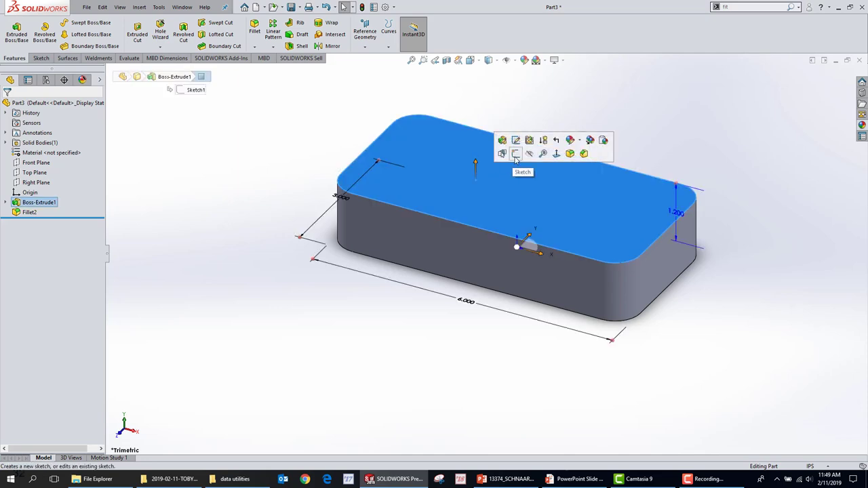
pyautogui.click(516, 154)
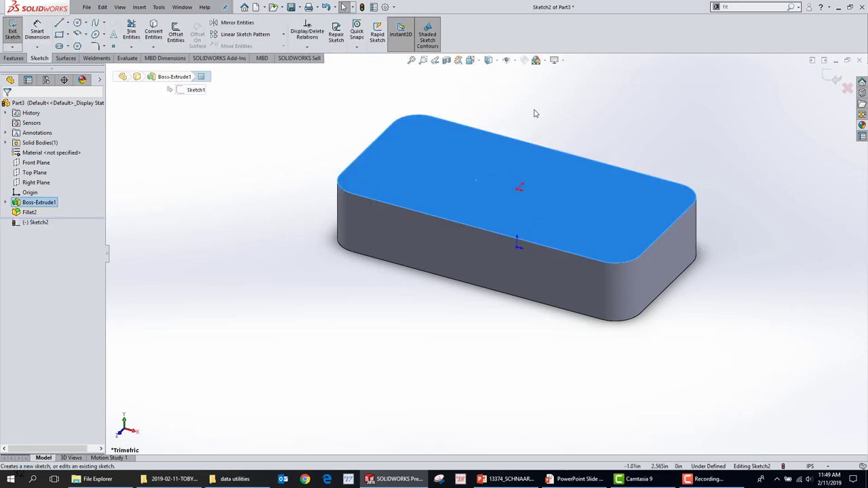
pyautogui.press('s')
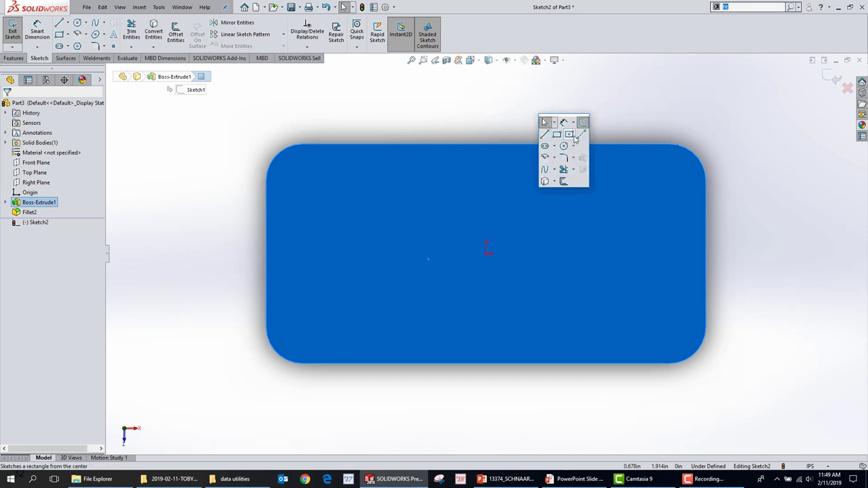
pyautogui.click(570, 135)
pyautogui.click(487, 254)
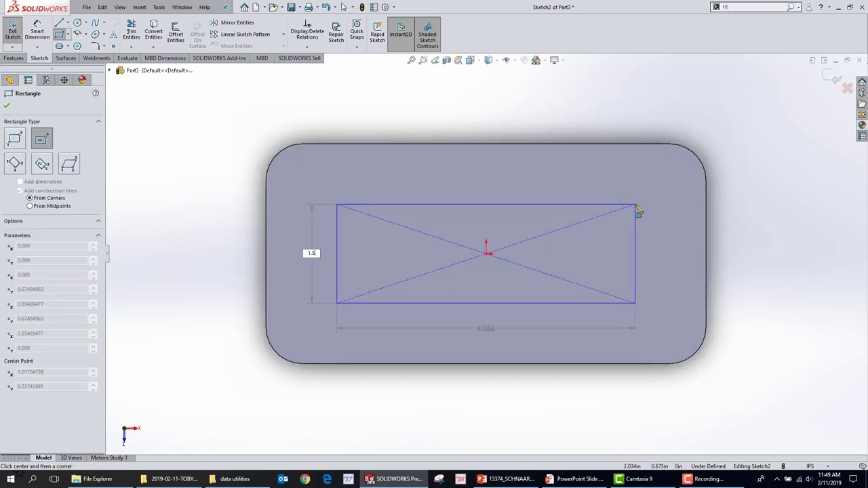
pyautogui.press('Tab')
pyautogui.write('4')
pyautogui.press('Return')
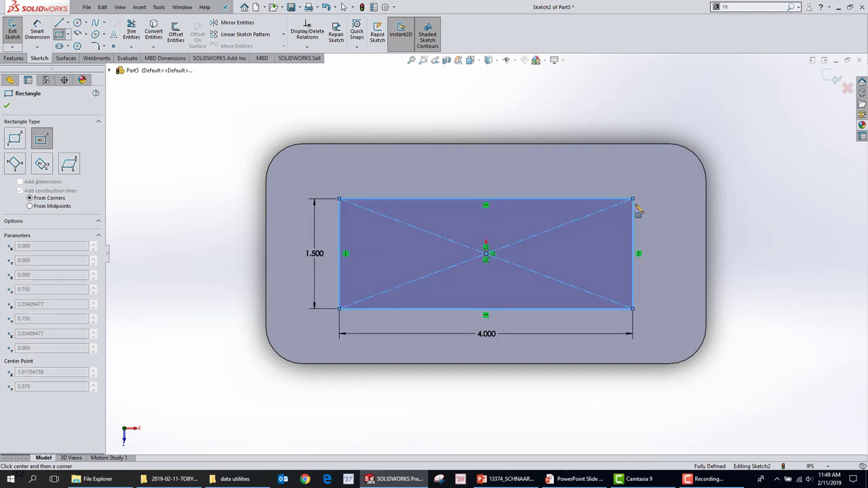
# Cut-extrude the rectangle down through the block with the Through All end condition.
pyautogui.press('s')
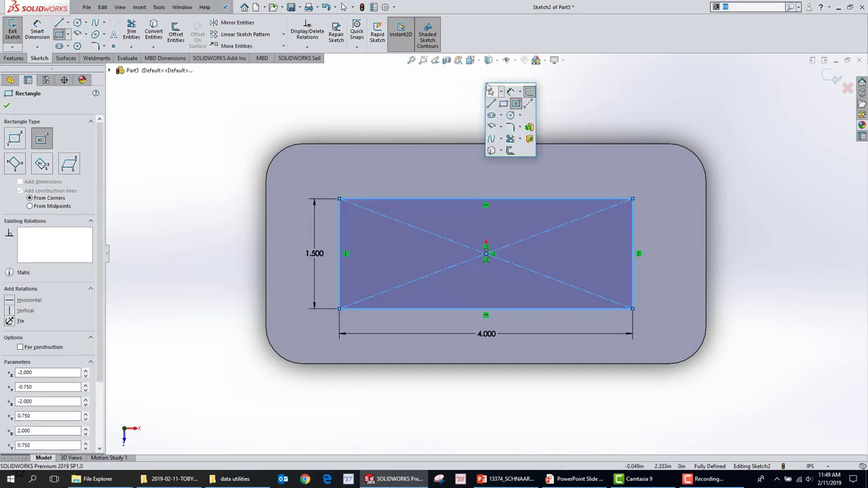
pyautogui.click(530, 140)
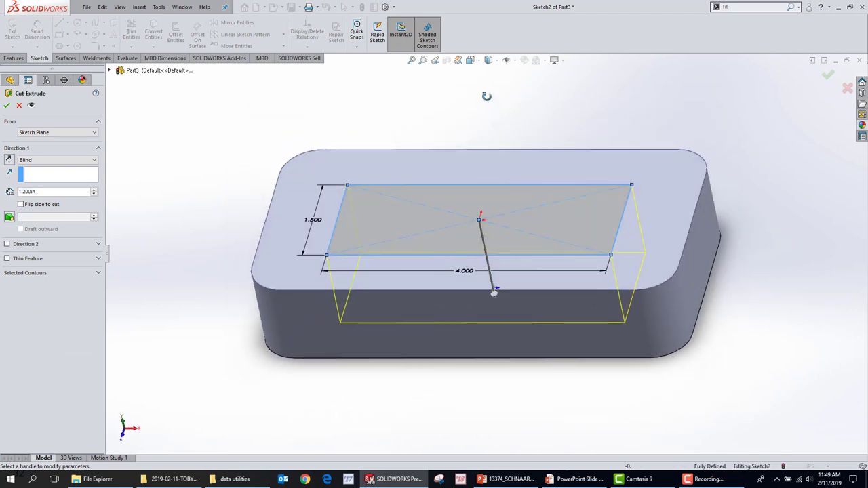
pyautogui.rightClick(600, 121)
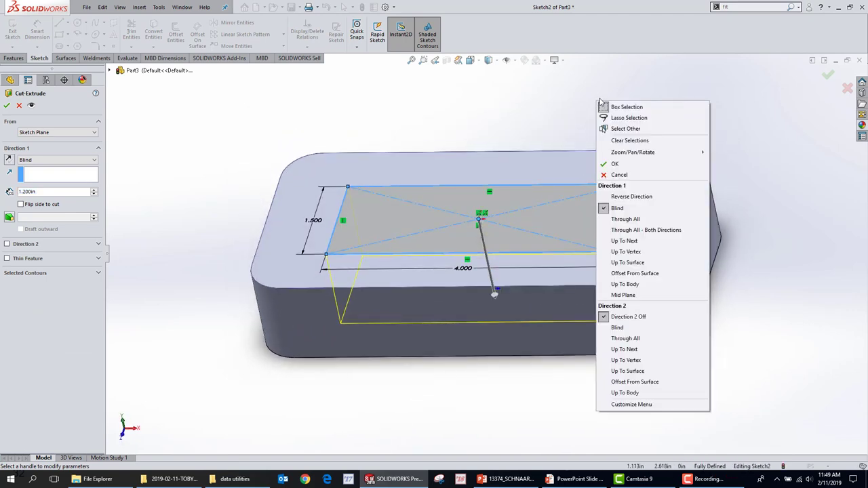
pyautogui.click(641, 220)
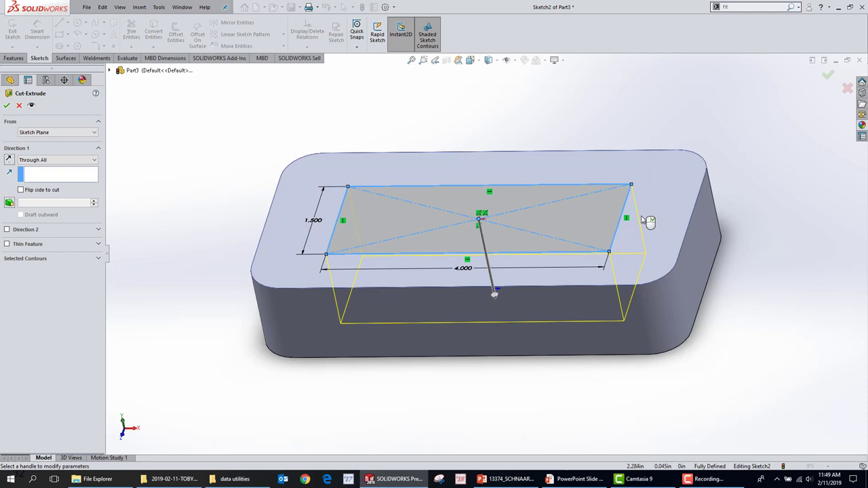
pyautogui.rightClick(643, 218)
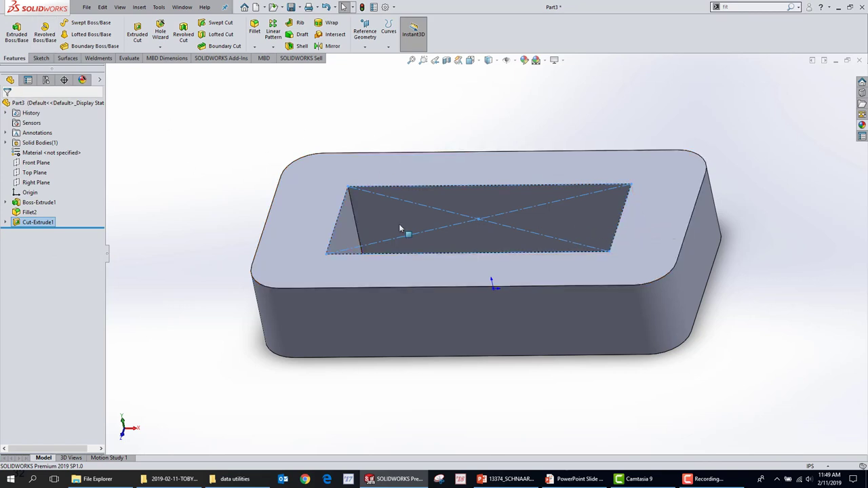
pyautogui.scroll(5, 568, 190)
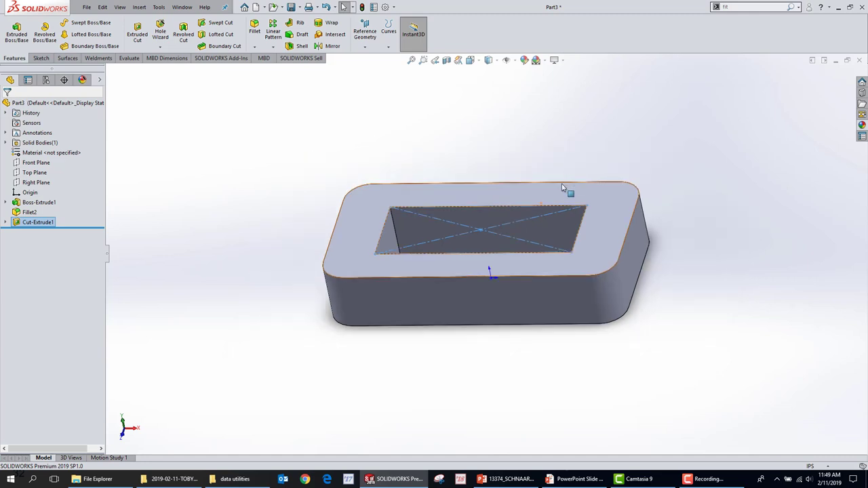
pyautogui.moveTo(643, 248); pyautogui.dragTo(658, 306, button='middle')
pyautogui.scroll(-2, 574, 337)
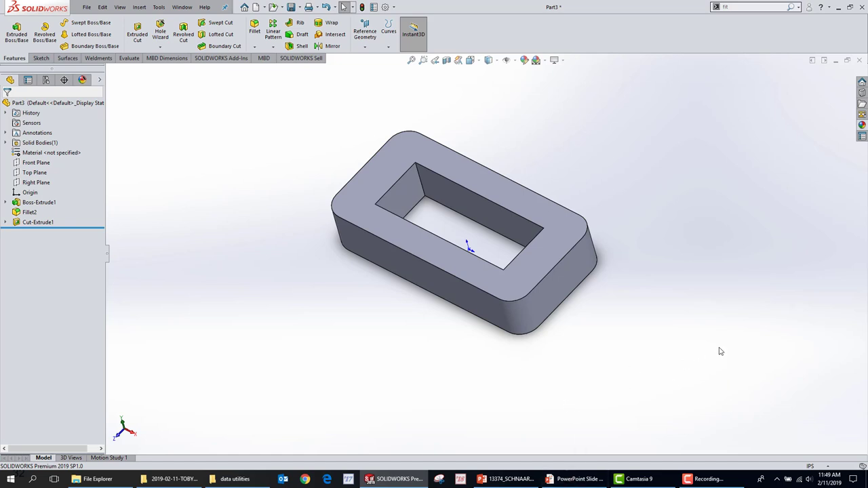
# Switch to the PowerPoint slide show and advance past the fillet shortcuts slide.
pyautogui.click(578, 479)
pyautogui.press('Right')
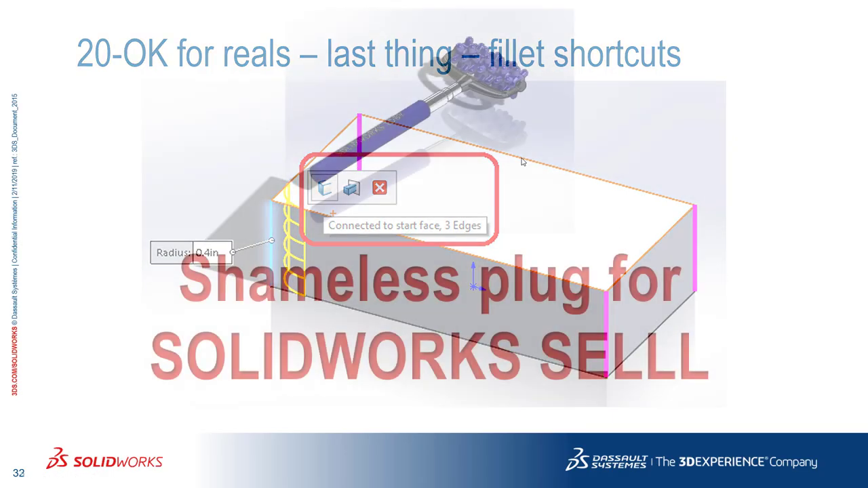